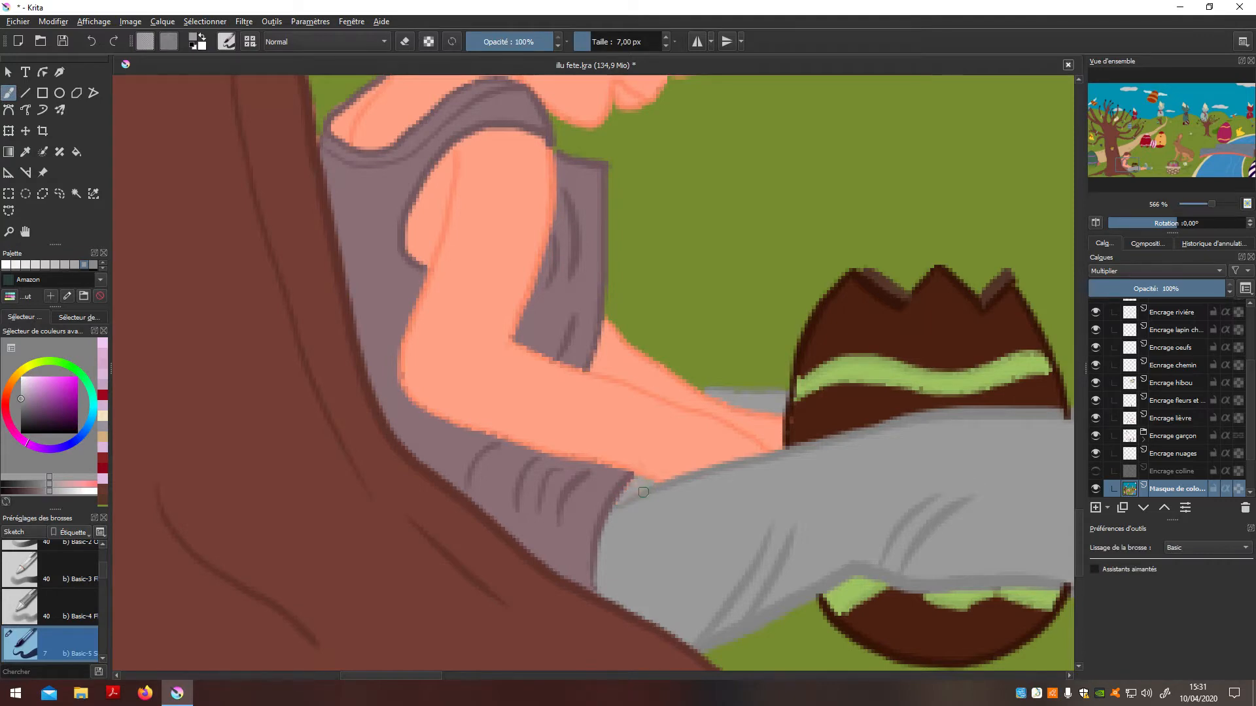
Recolour the skin-toned patch behind the boy's raised shoe with the sole's light grey on the colorize mask
scroll(645, 486, down, 6)
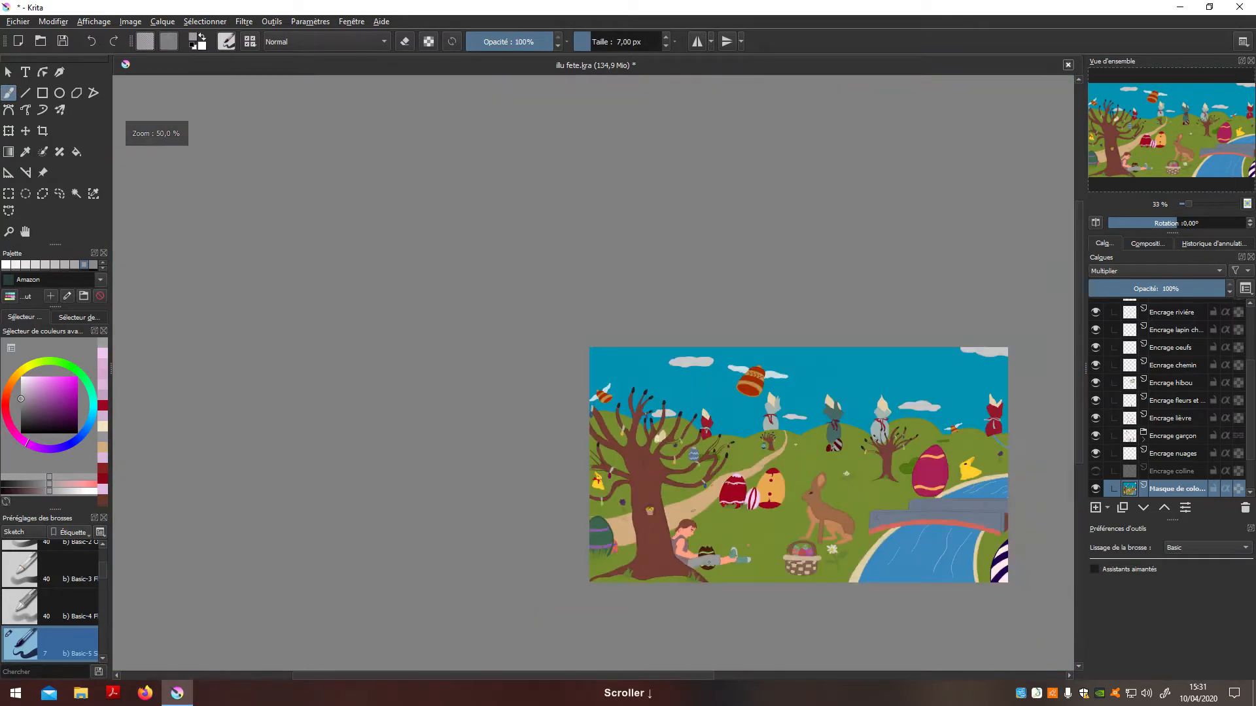
scroll(641, 581, up, 4)
key(space)
scroll(655, 569, up, 4)
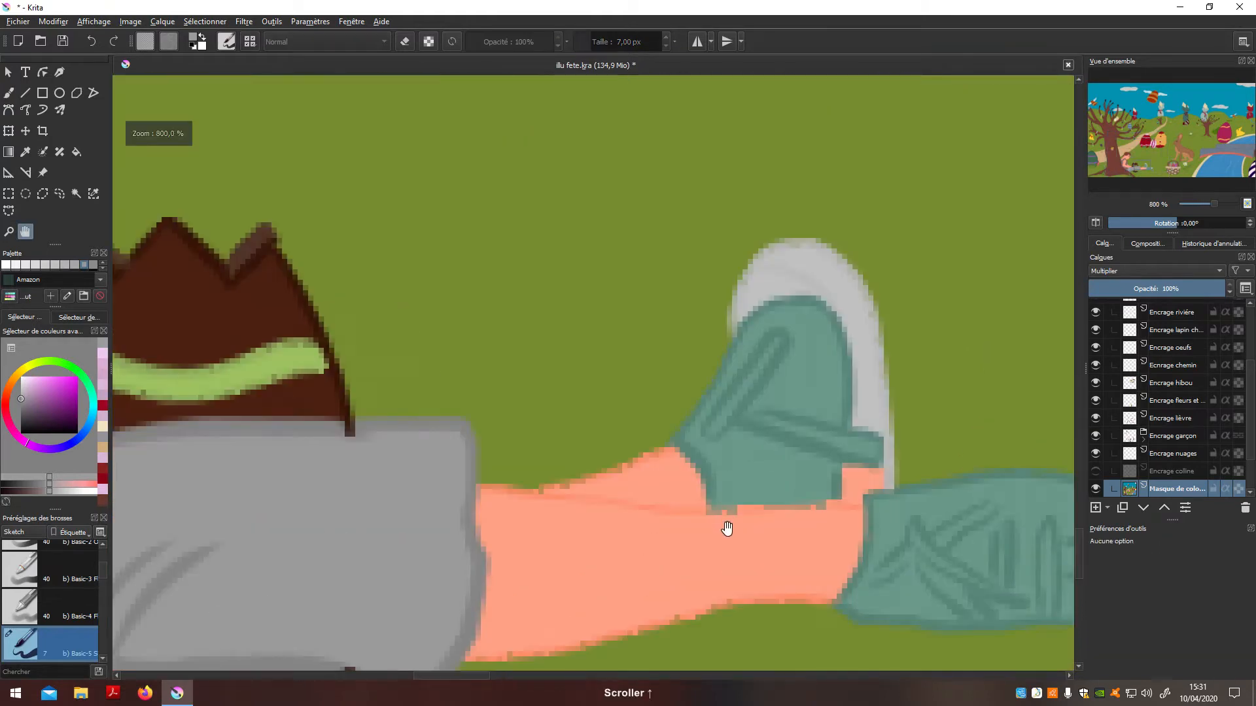
drag(723, 519, 658, 539)
scroll(658, 539, up, 1)
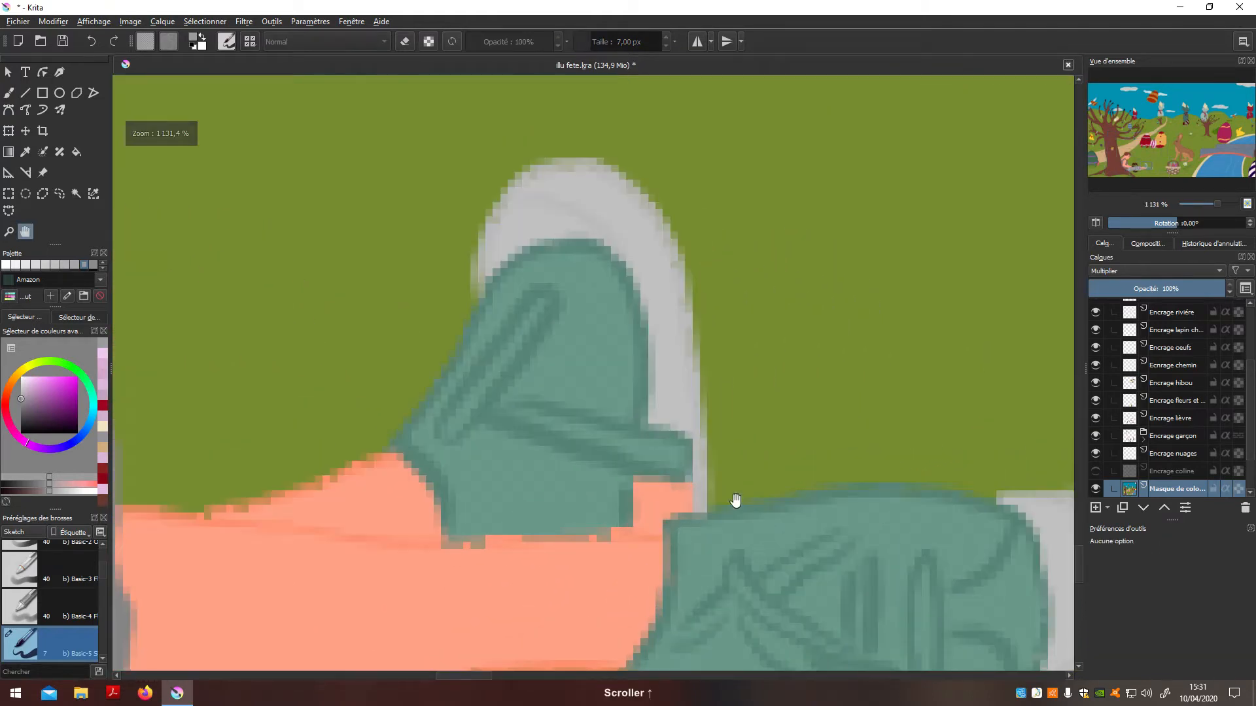
key(p)
key(b)
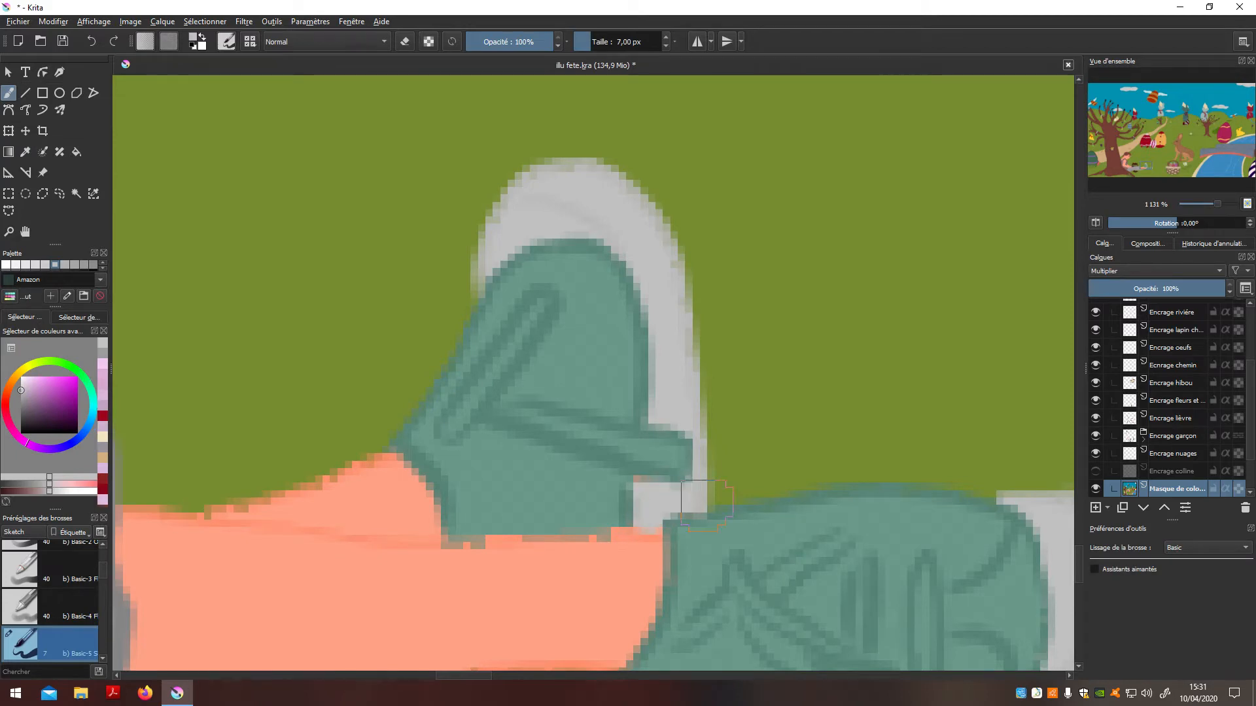
Erase the end of the brown egg's outline that overlaps the boy's trousers on the Encrage oeufs layer
scroll(659, 518, down, 5)
scroll(654, 513, up, 7)
scroll(633, 489, down, 9)
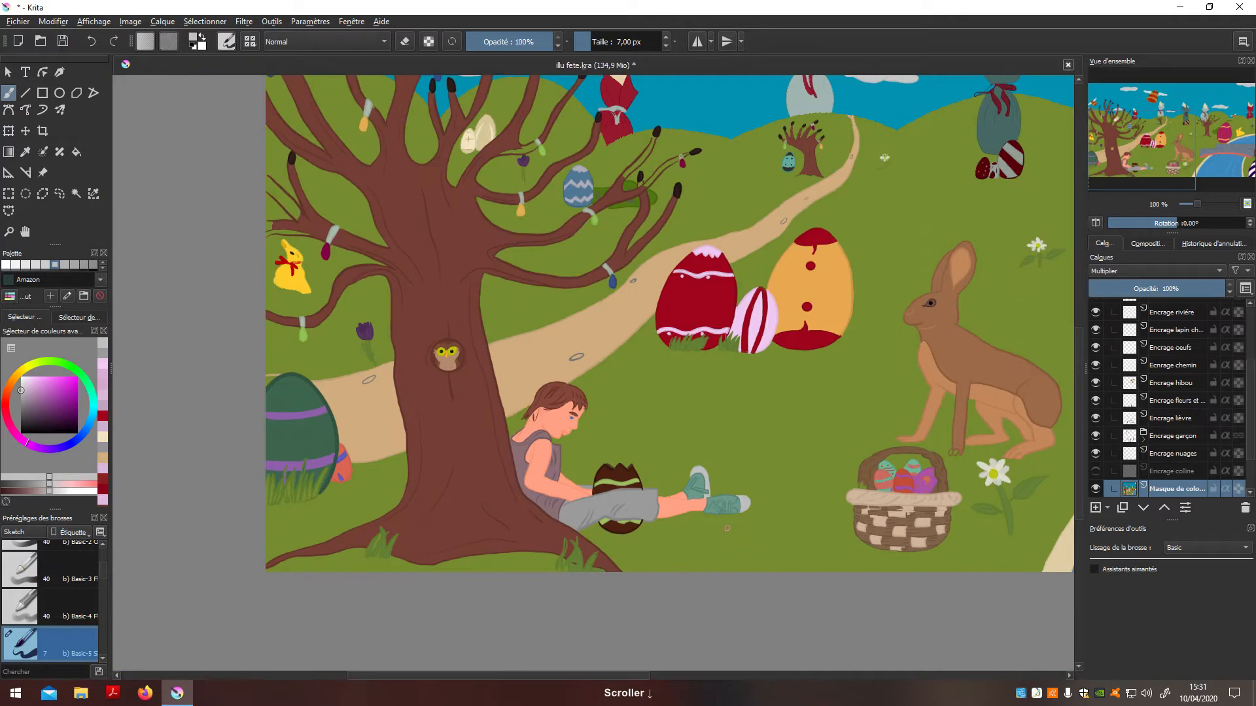
scroll(759, 510, up, 7)
scroll(734, 507, down, 3)
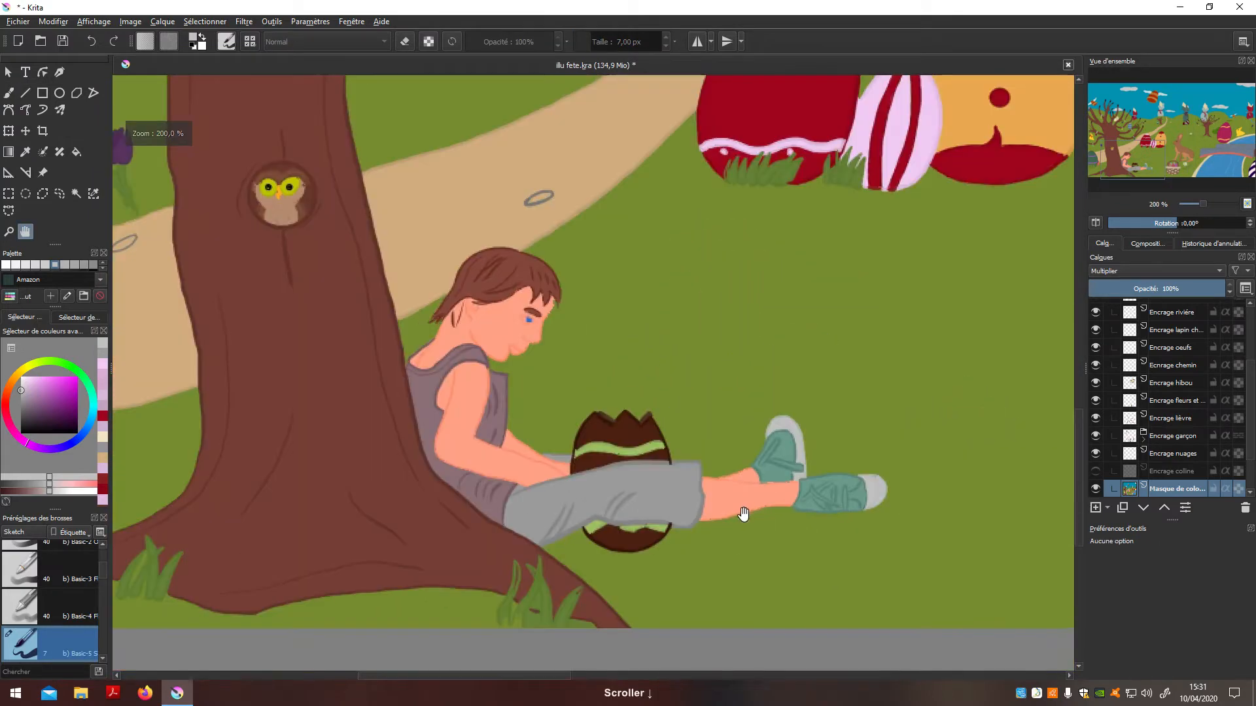
scroll(743, 513, up, 9)
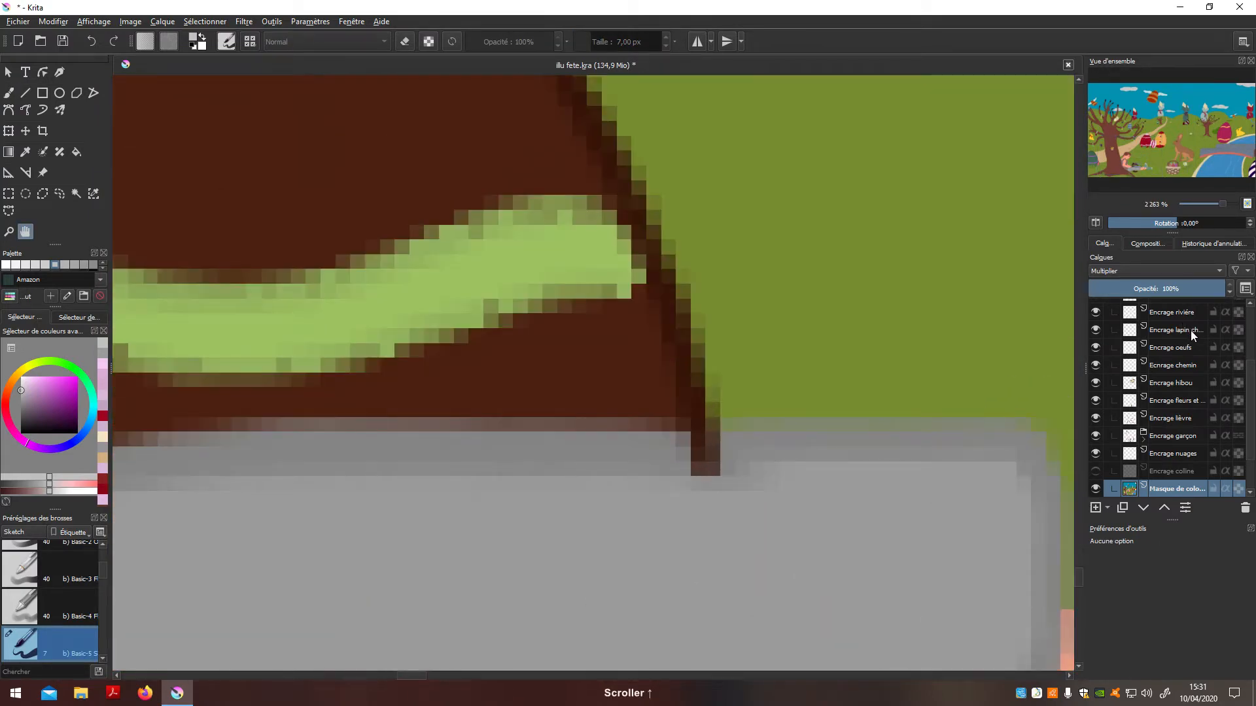
click(1184, 348)
key(b)
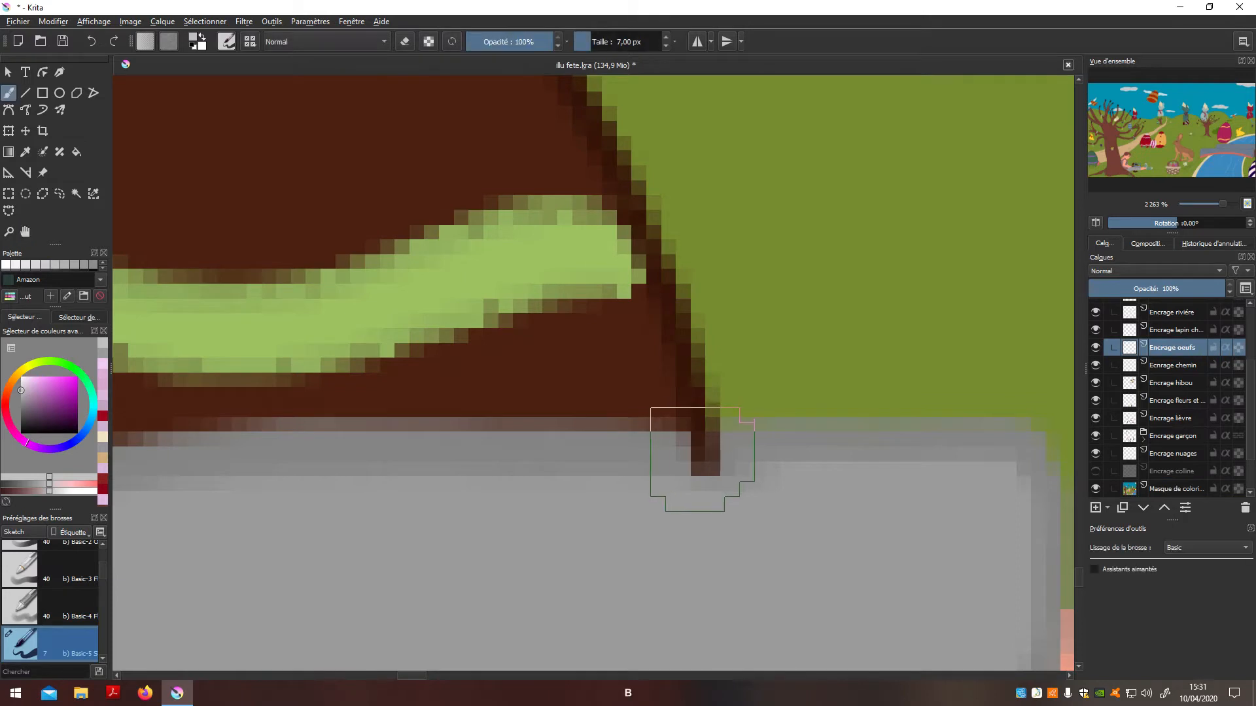
key(e)
mouse_move(692, 461)
mouse_down()
mouse_move(724, 449)
mouse_move(716, 489)
mouse_up()
scroll(716, 488, down, 1)
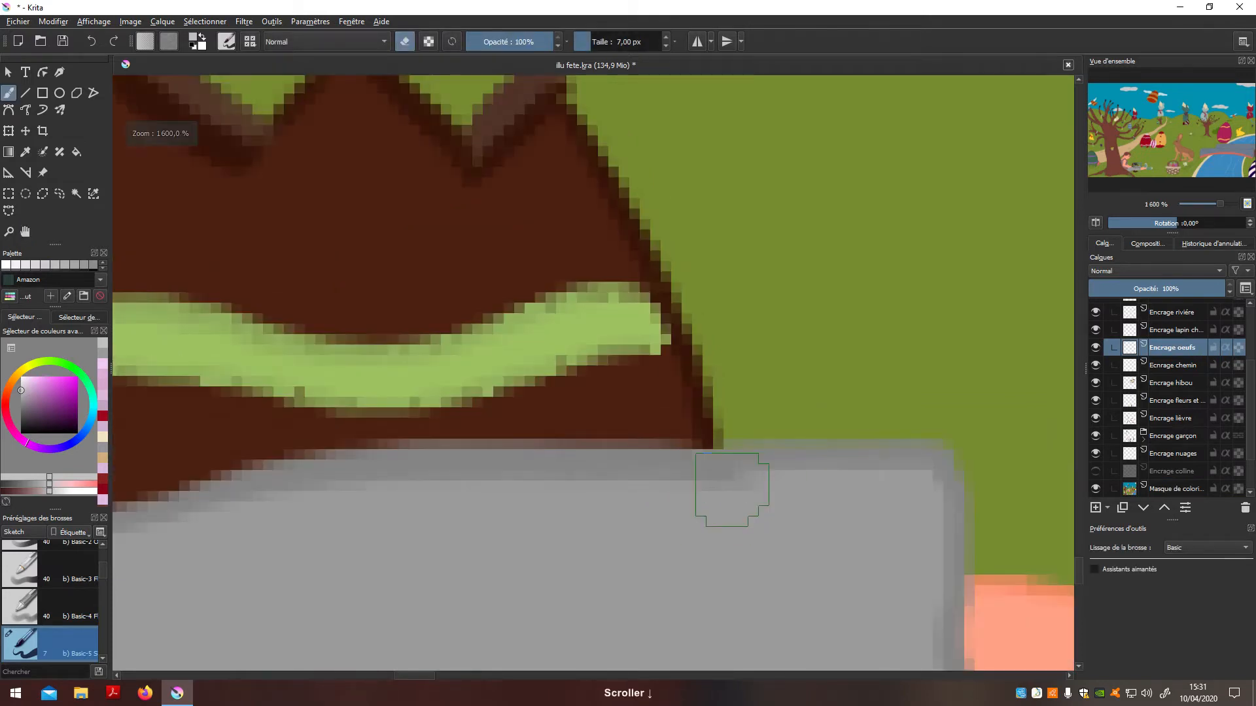
scroll(729, 490, down, 10)
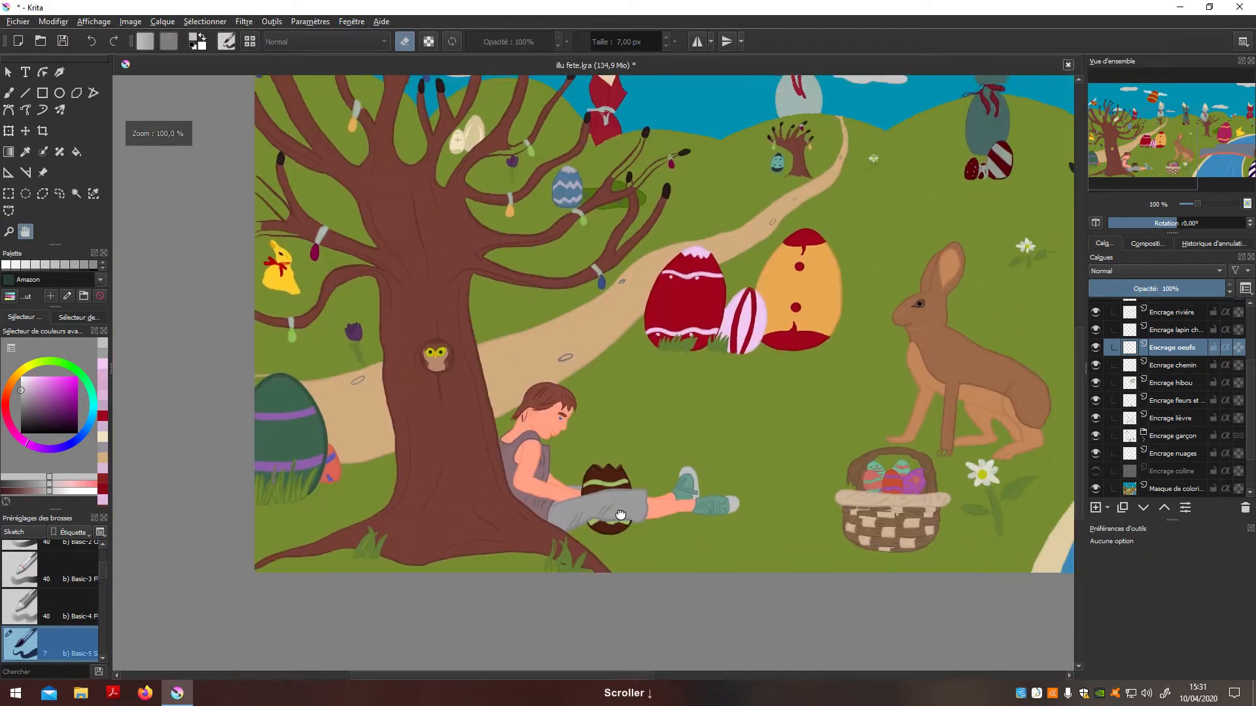
Paint the boy's lips on the colorize mask with a slightly darker tone sampled from his skin
drag(621, 515, 515, 617)
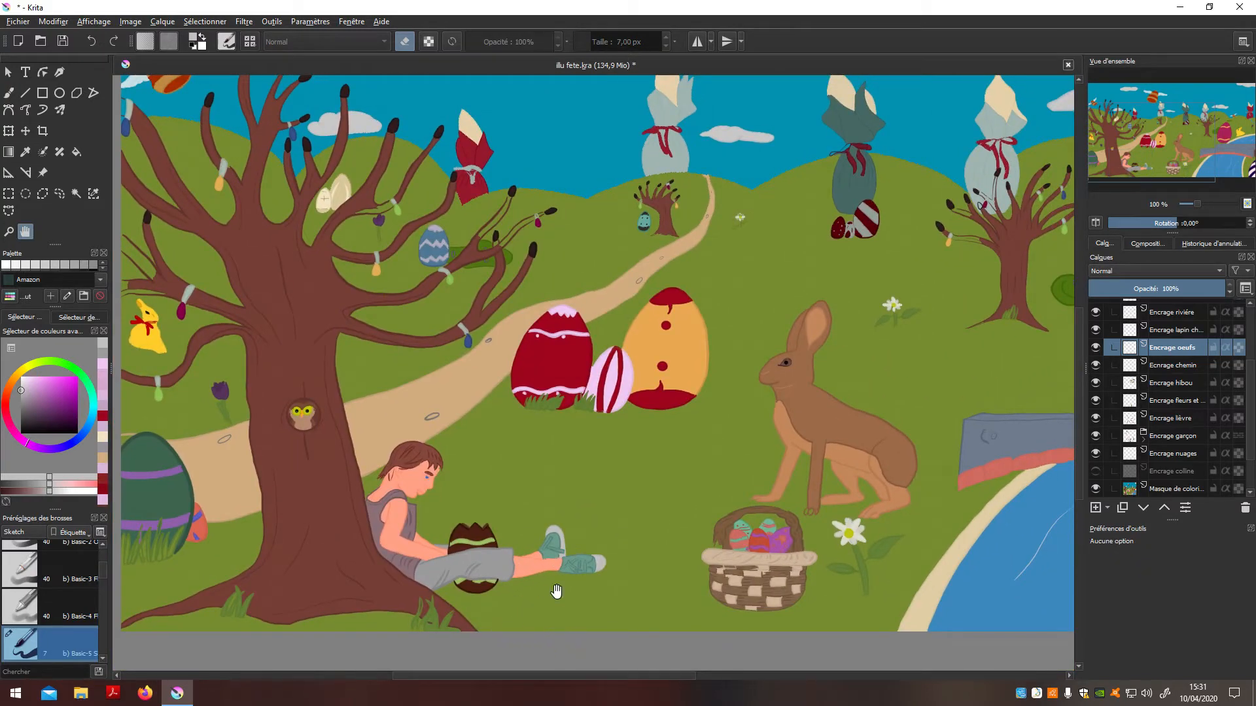
scroll(584, 560, down, 1)
scroll(562, 536, up, 4)
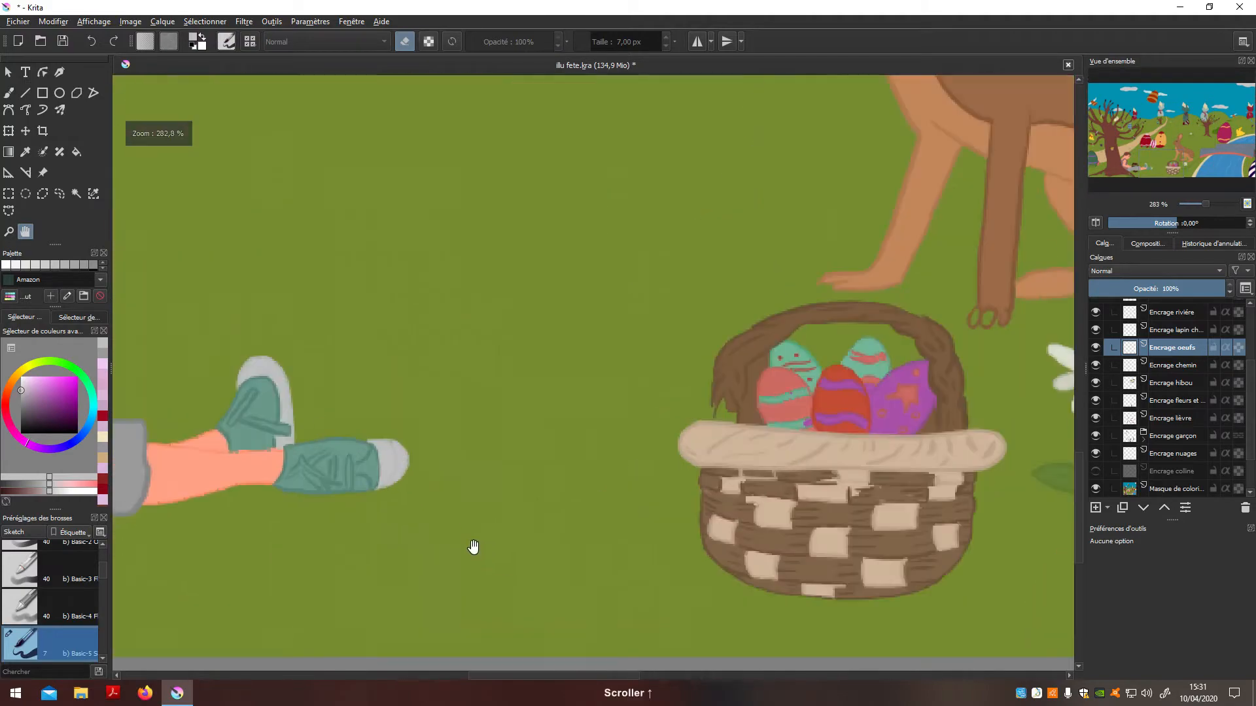
drag(212, 427, 409, 505)
drag(131, 332, 444, 469)
scroll(445, 470, up, 3)
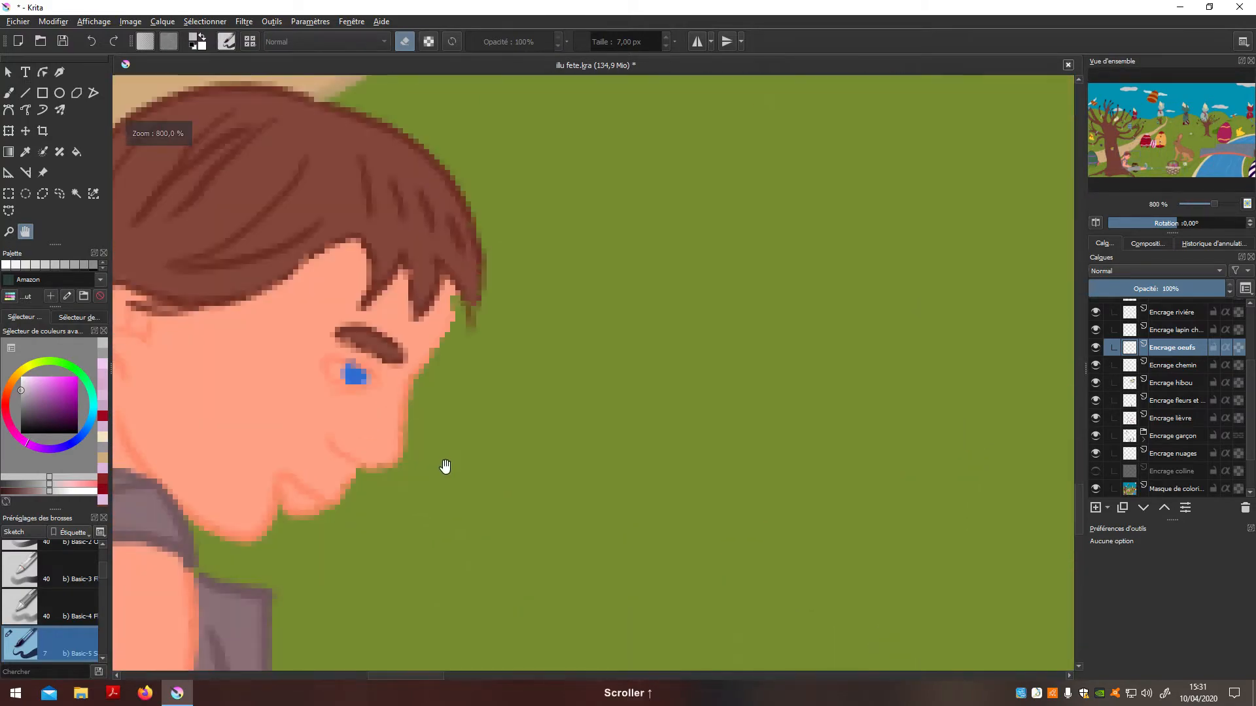
scroll(446, 471, down, 4)
scroll(548, 537, down, 3)
scroll(556, 523, up, 5)
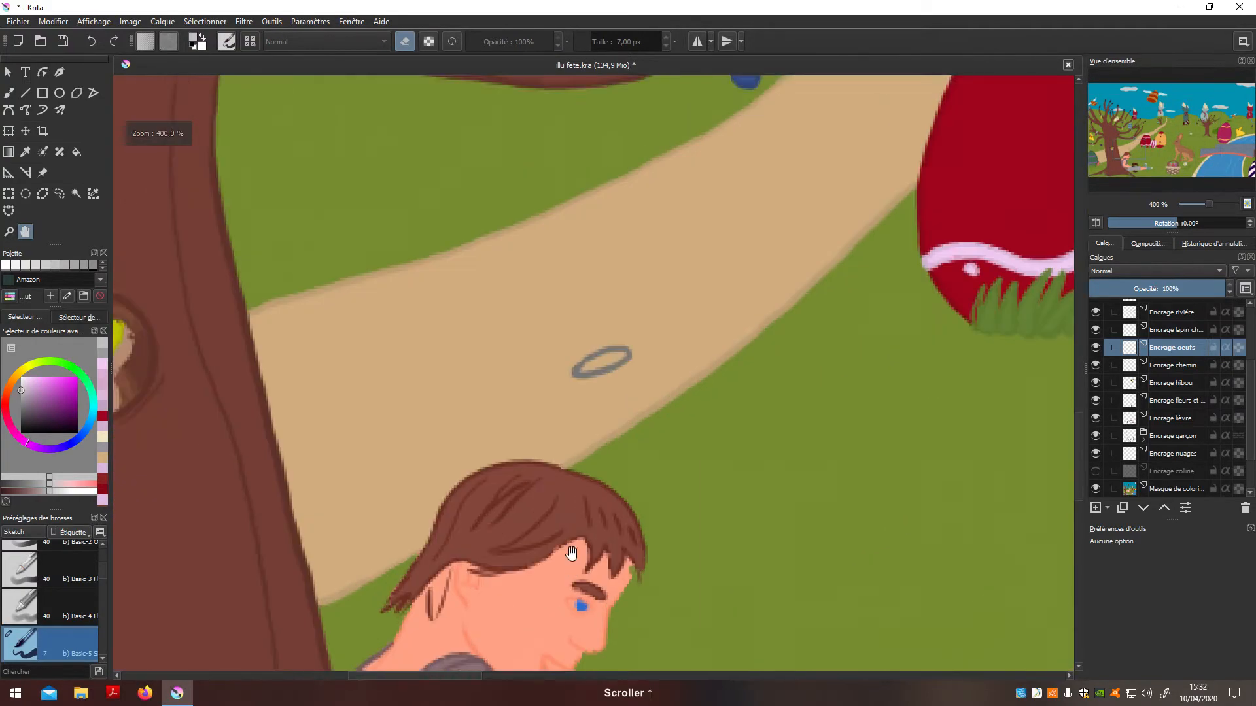
scroll(567, 435, up, 3)
click(1176, 489)
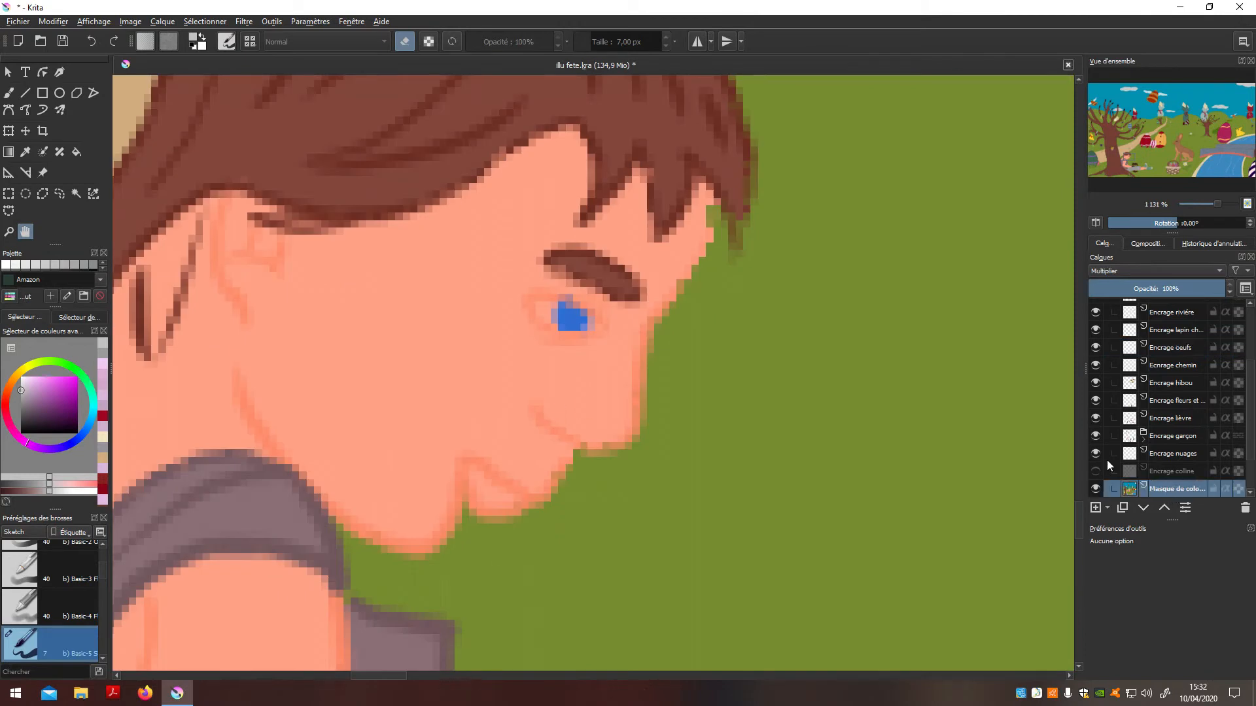
key(p)
click(439, 431)
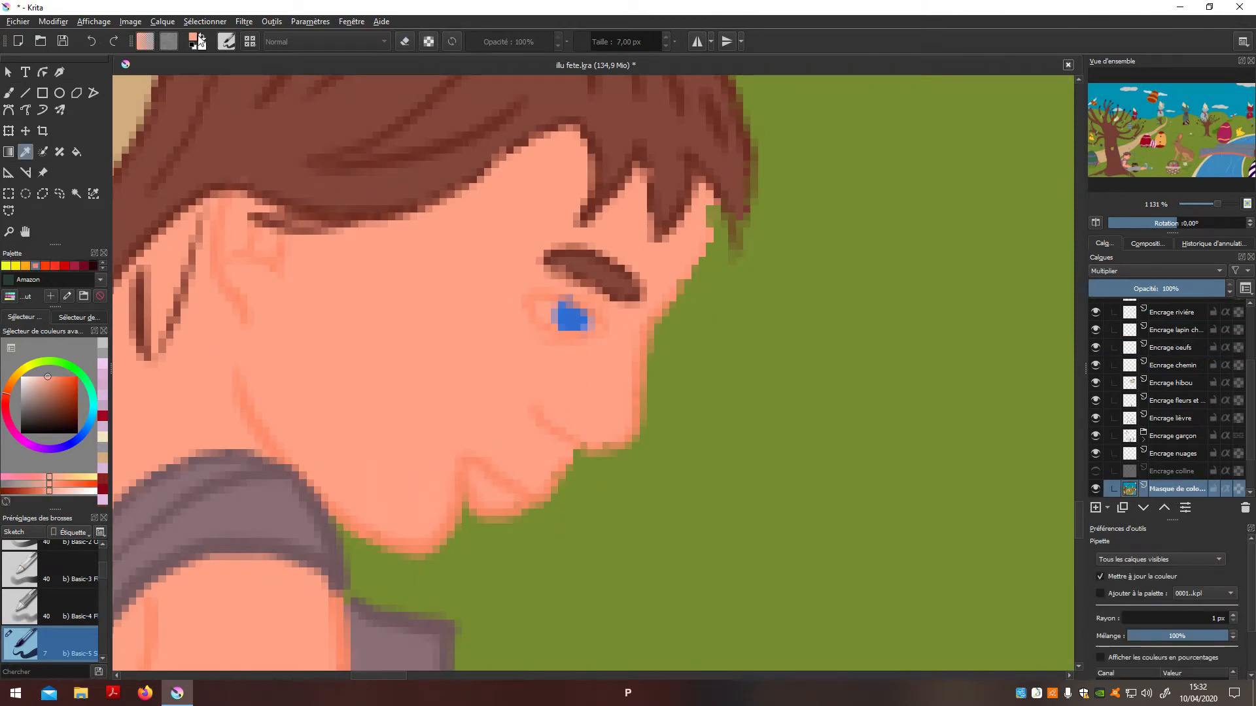
click(195, 39)
click(542, 233)
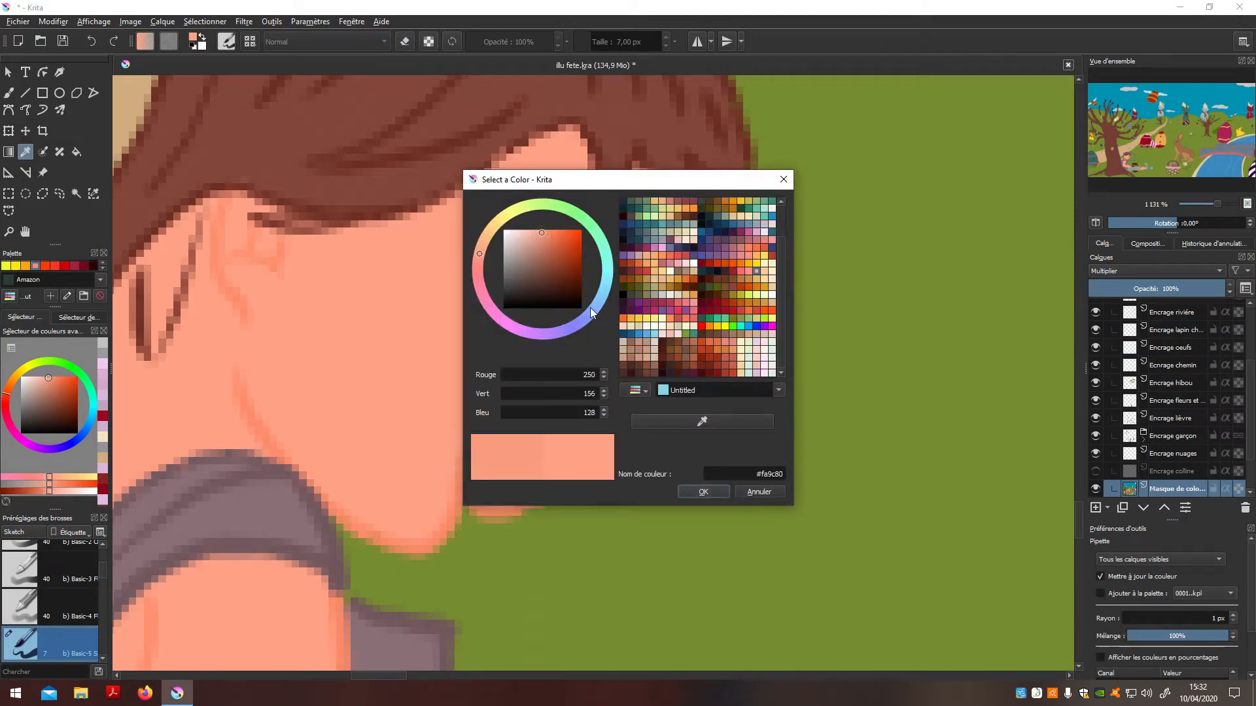
click(711, 495)
key(b)
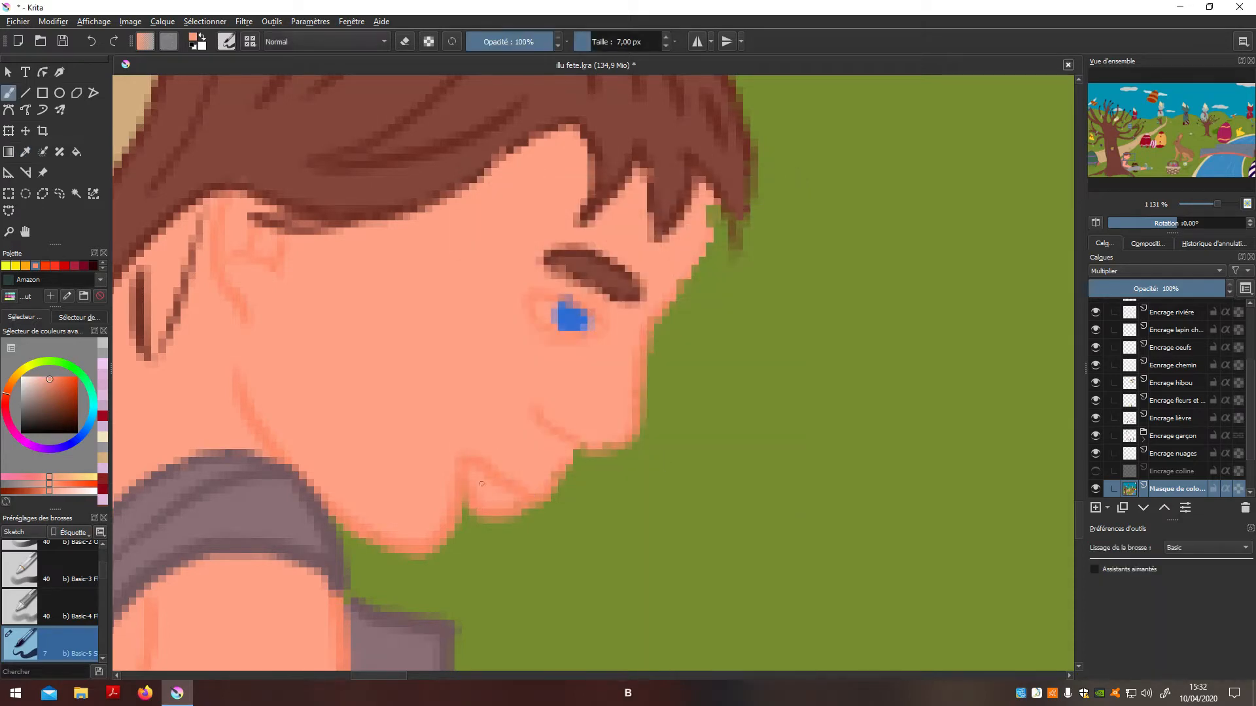
Fill the skin-coloured strip behind the boy's neck with a slightly darker tone sampled from his tank top
scroll(513, 494, down, 6)
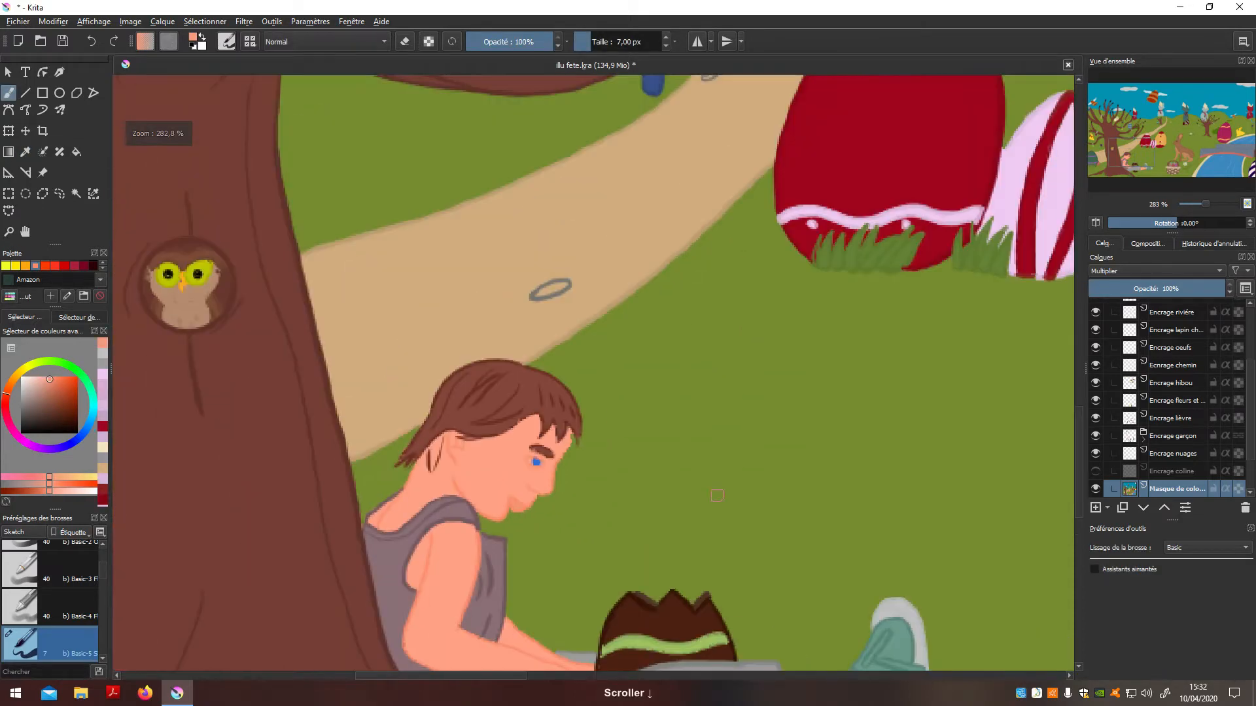
scroll(550, 511, up, 5)
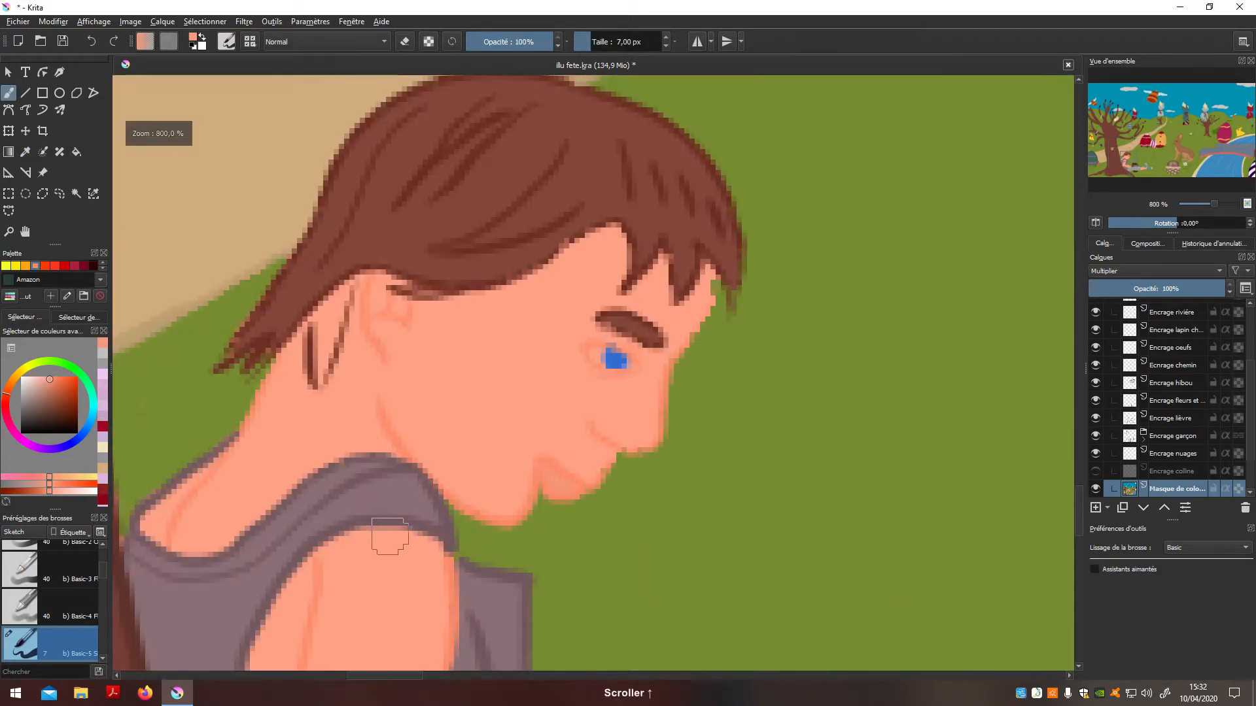
key(p)
click(221, 601)
click(193, 38)
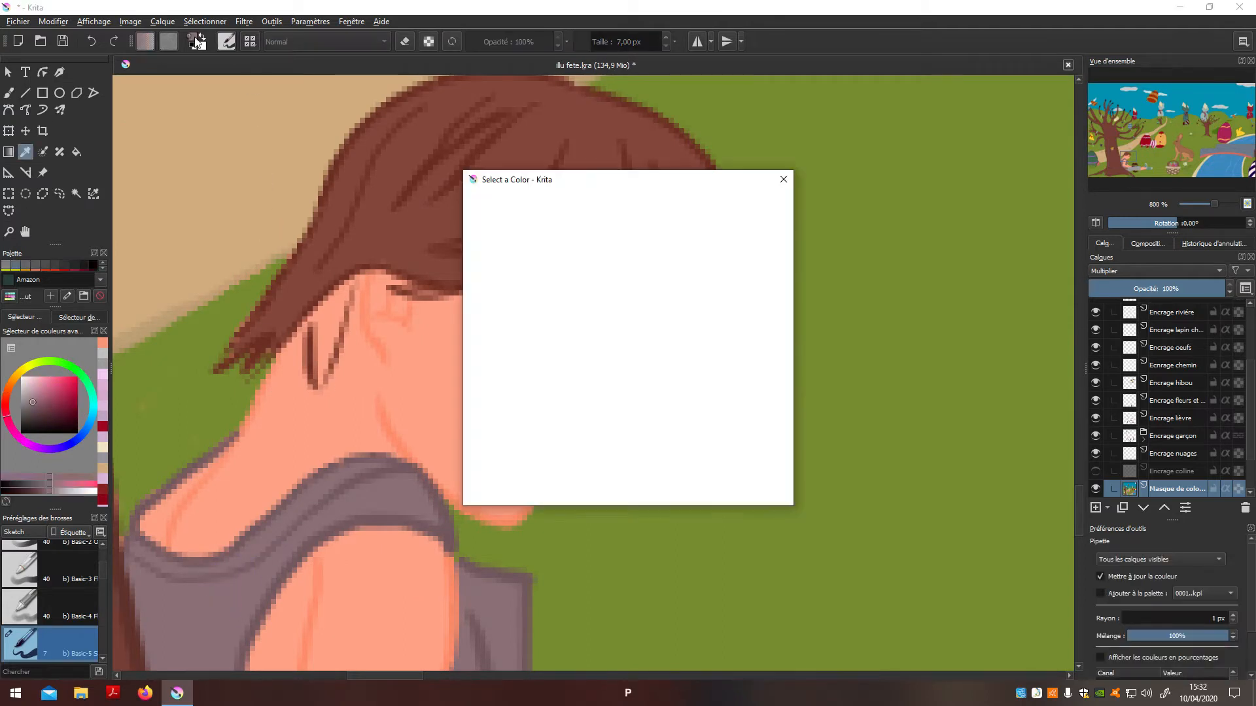
click(519, 269)
click(705, 490)
key(b)
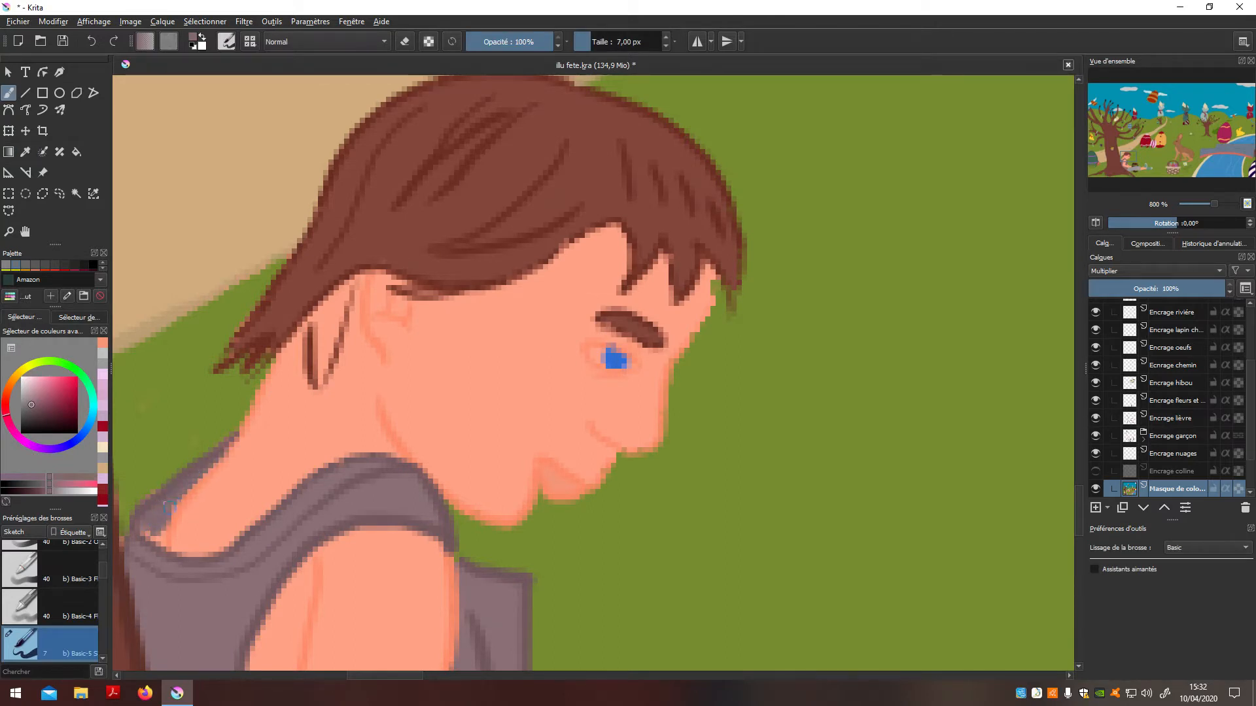
drag(159, 528, 231, 456)
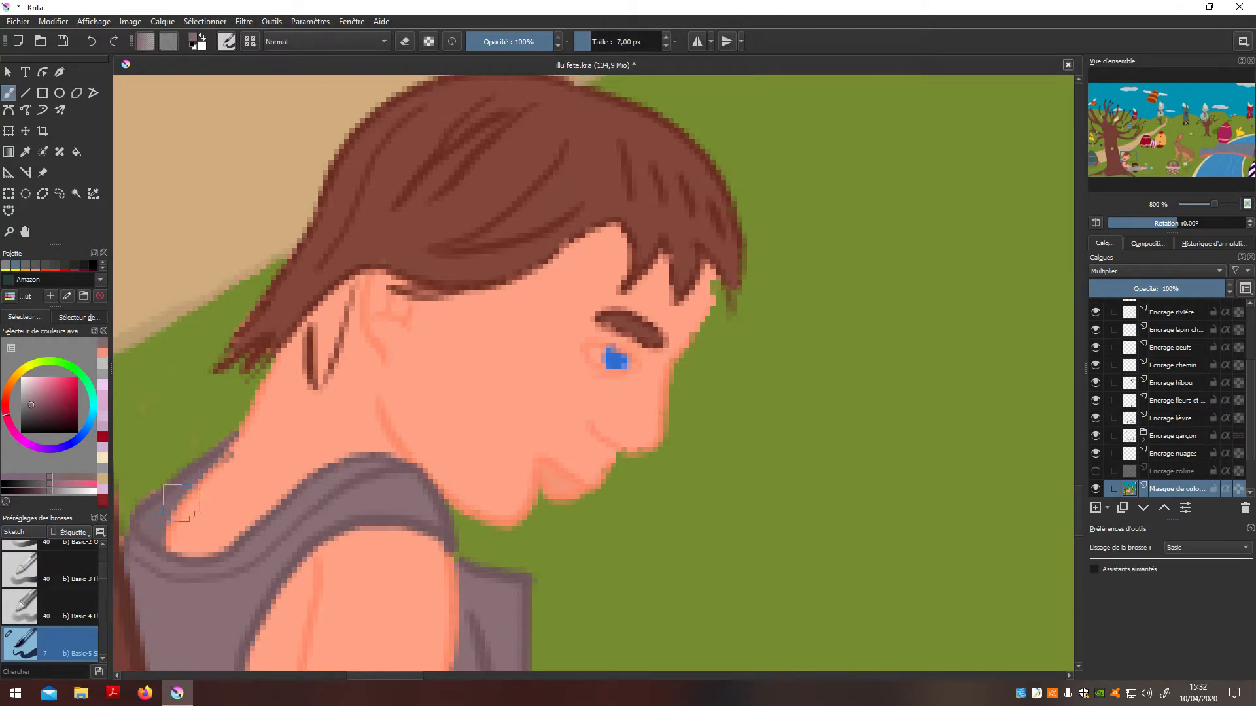
Sample the grass green and touch up the colour mask around the tank top's back shoulder edge
key(p)
click(168, 454)
key(b)
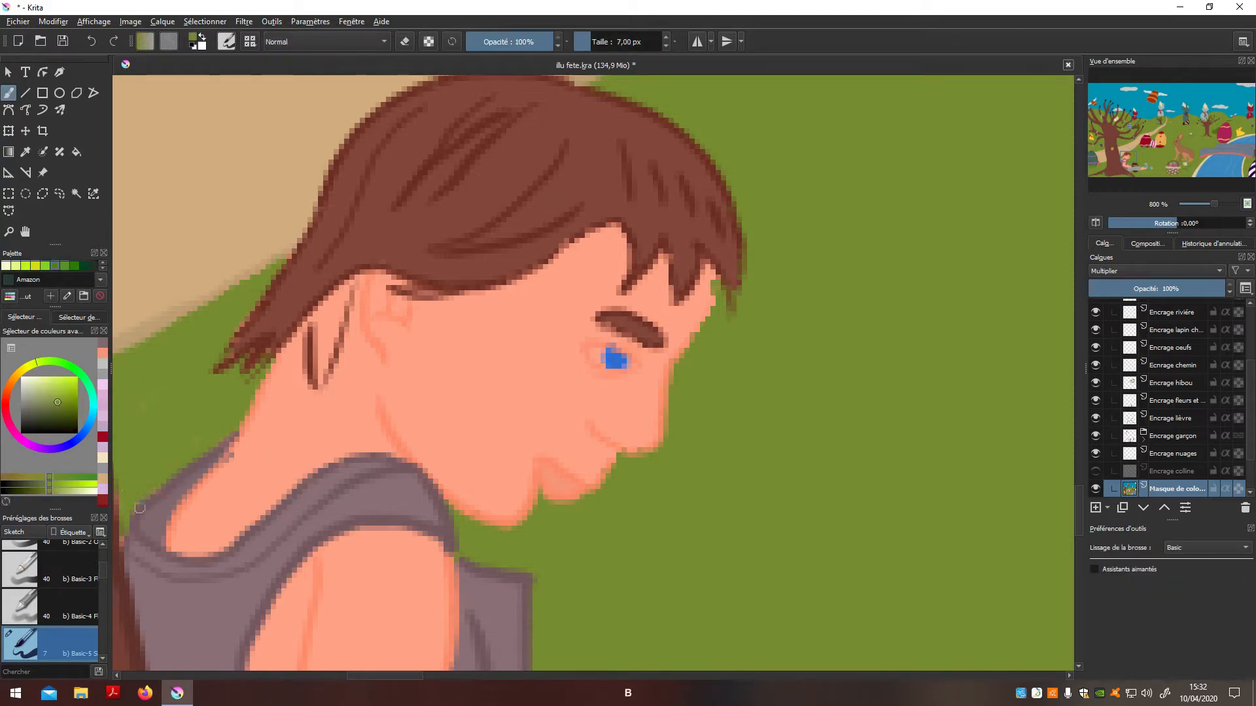
click(166, 527)
scroll(124, 546, down, 8)
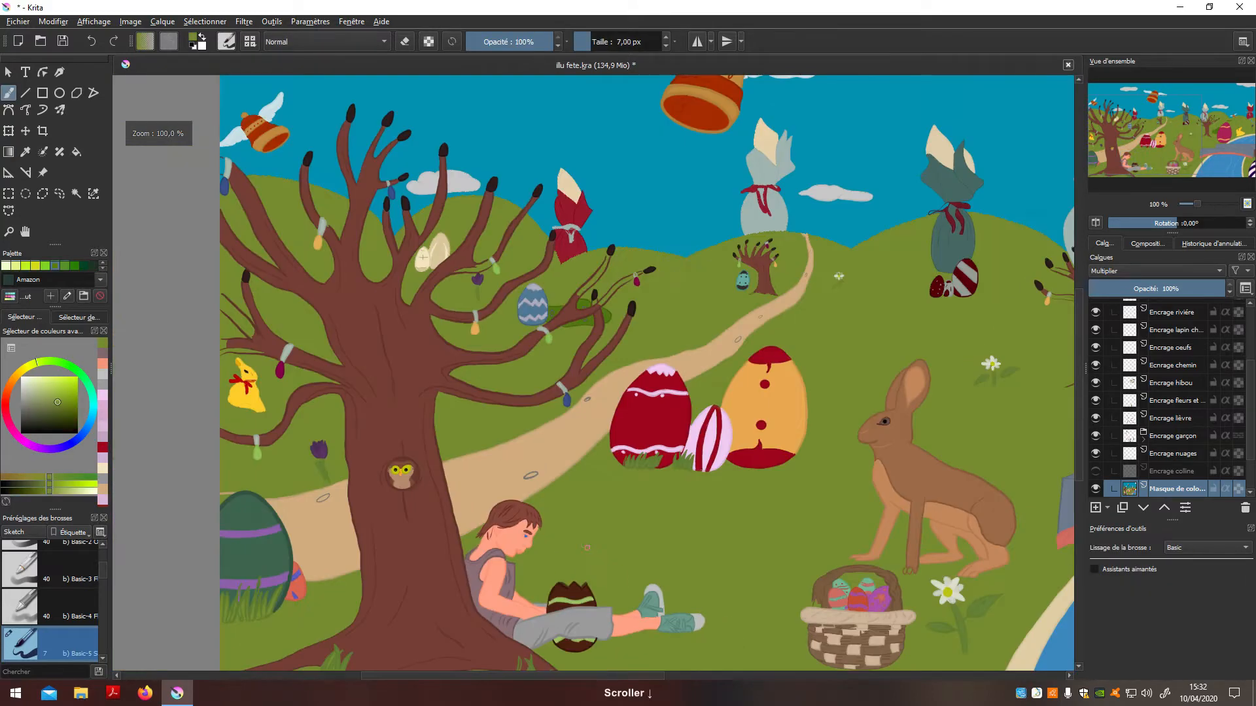
Expand the Encrage garçon group and select its lowest outline layer, checking it by toggling its visibility
scroll(551, 515, up, 10)
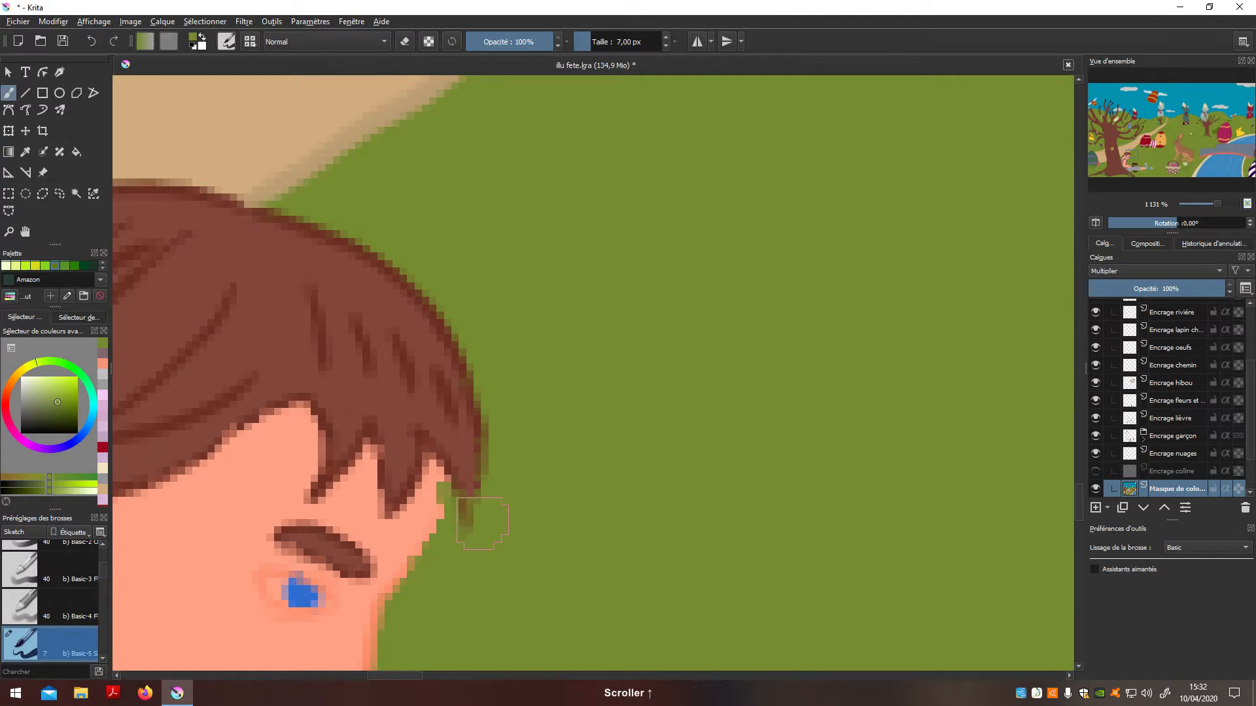
click(1144, 439)
scroll(1248, 426, down, 2)
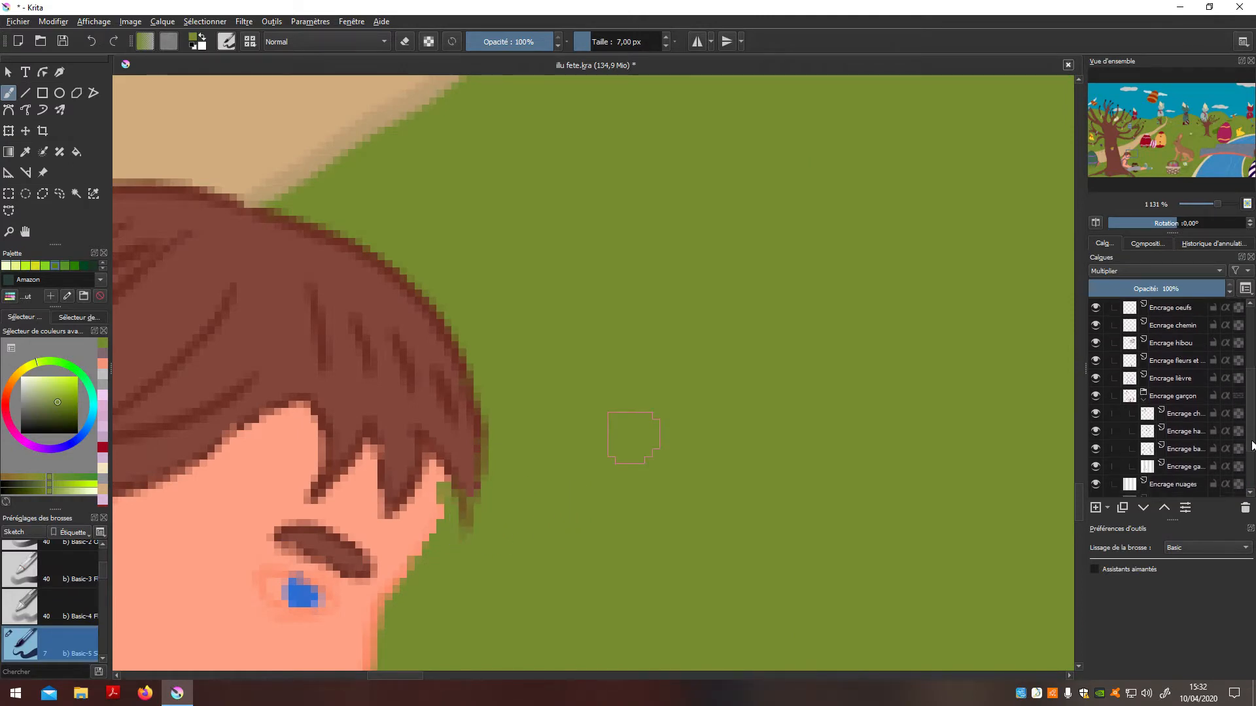
click(1097, 451)
click(1097, 451)
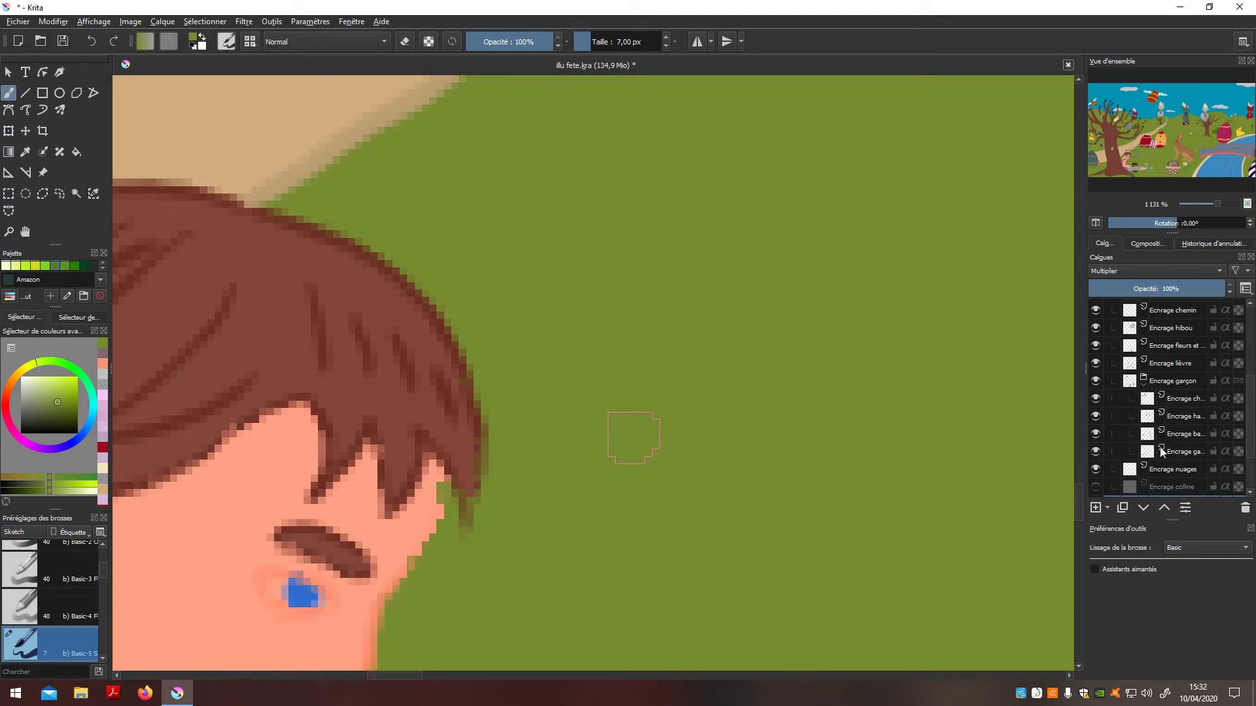
click(1185, 452)
key(p)
key(ctrl+z)
scroll(415, 569, up, 1)
key(n)
drag(403, 550, 460, 342)
scroll(459, 342, up, 2)
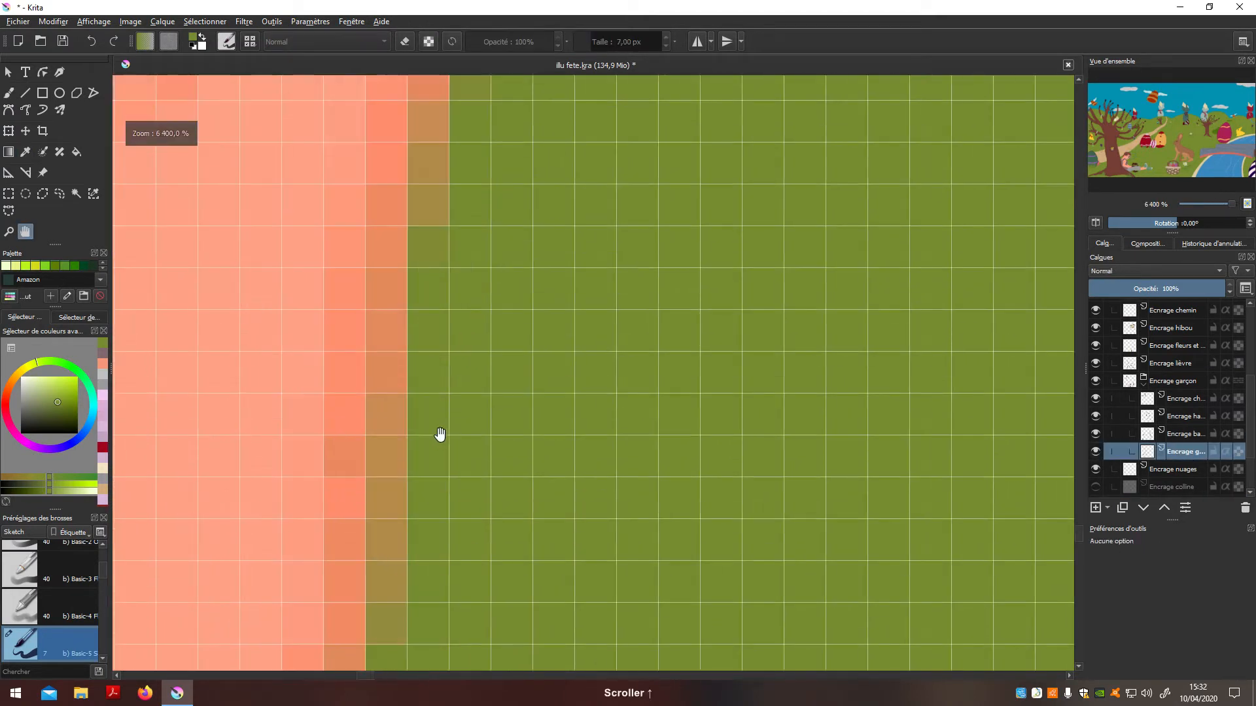
click(54, 21)
click(95, 48)
click(54, 22)
click(91, 50)
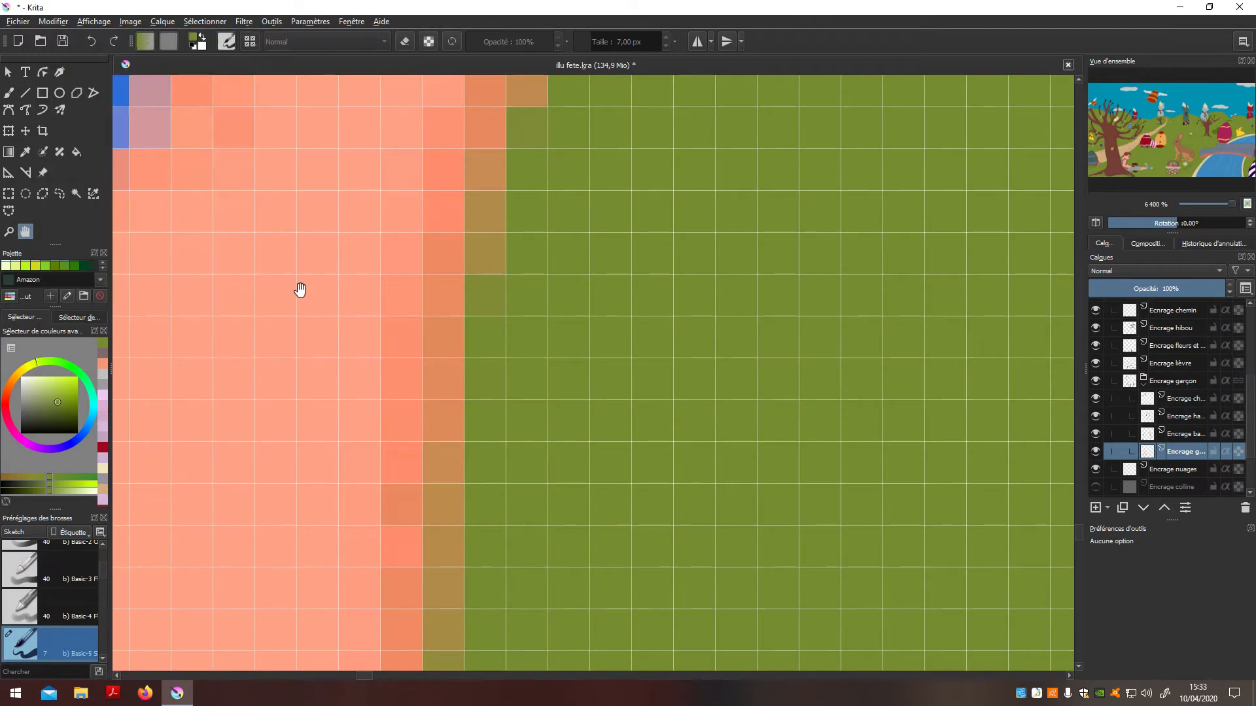
Try to draw the boy's forehead outline below the fringe in the sampled skin-outline orange
key(p)
click(409, 488)
scroll(409, 489, down, 1)
key(n)
mouse_move(547, 208)
mouse_down()
mouse_move(493, 461)
mouse_move(472, 492)
mouse_up()
key(b)
drag(562, 242, 549, 335)
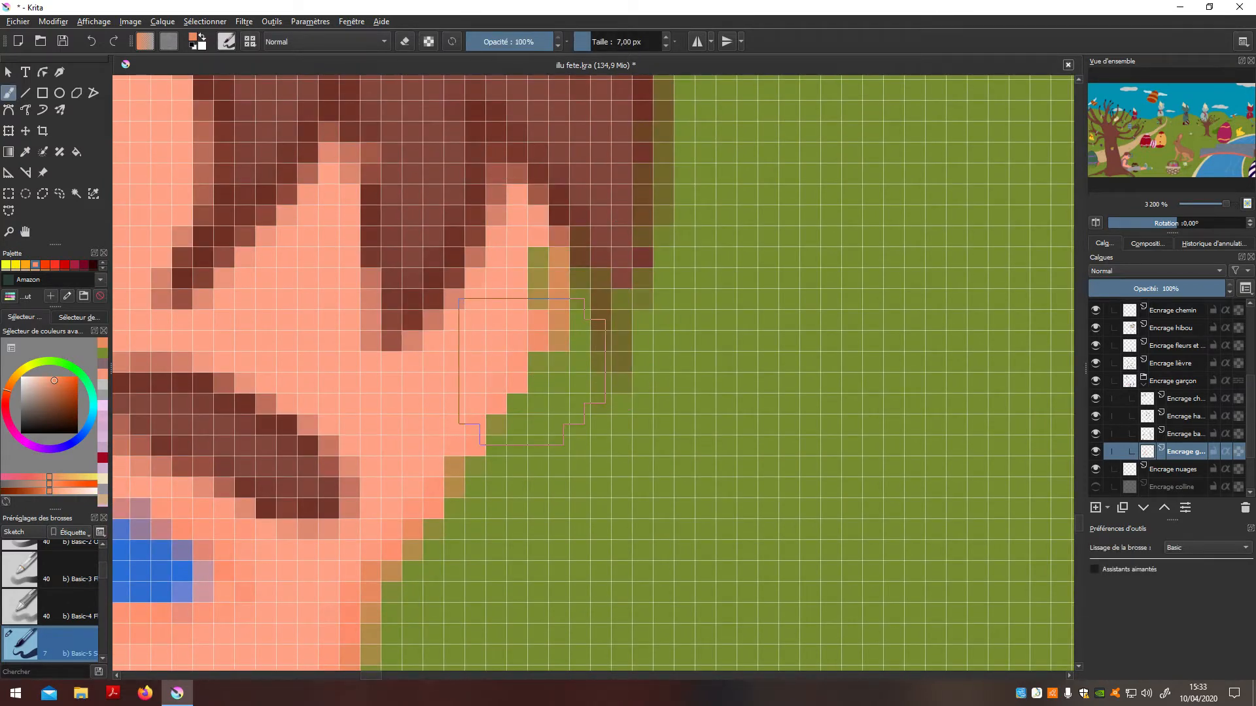
key(p)
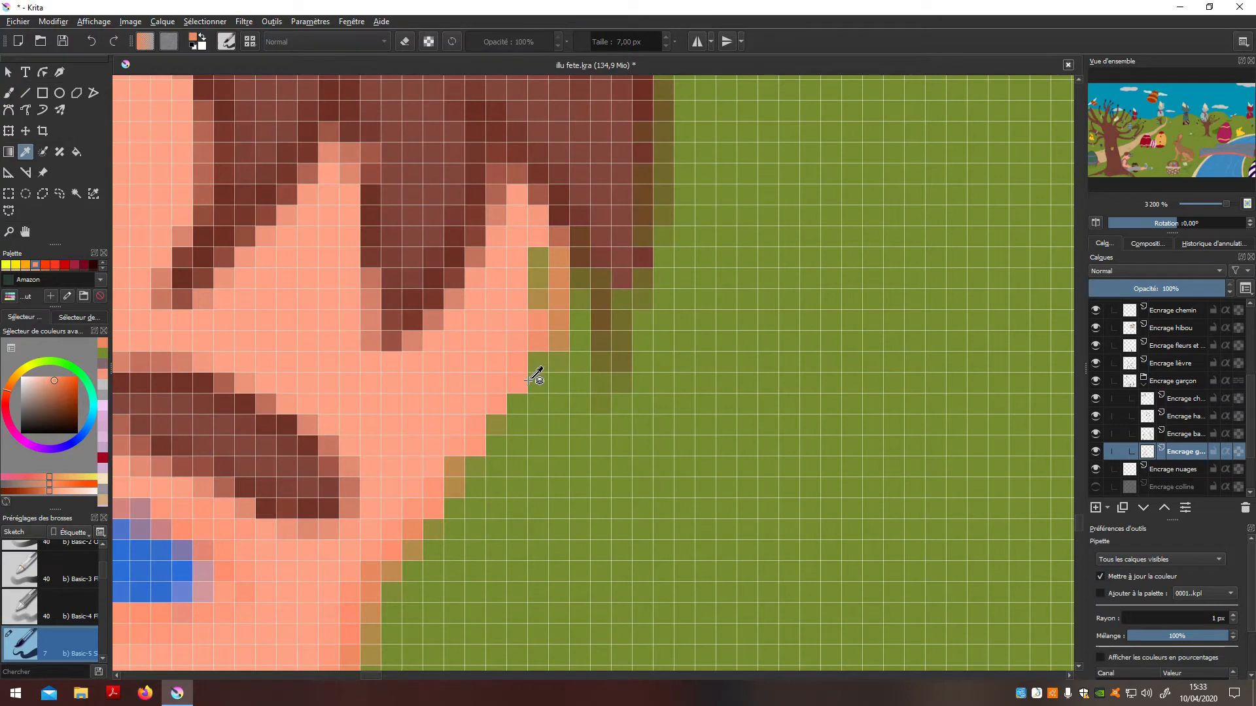
key(ctrl+z)
Sample a skin-outline tone from the brow edge and redraw the forehead outline up to the fringe
click(436, 508)
key(b)
mouse_move(556, 274)
mouse_down()
mouse_move(539, 365)
mouse_move(485, 459)
mouse_move(559, 269)
mouse_up()
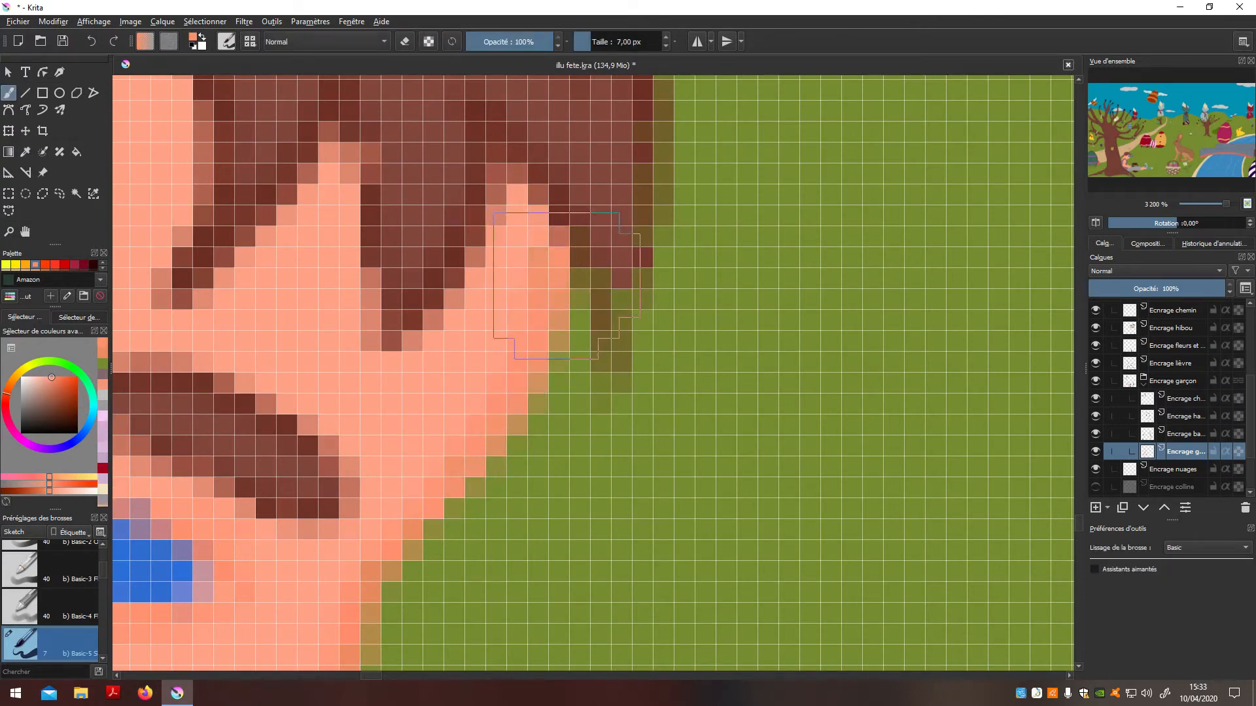
Select the colouring mask, sample the light skin tone and touch up the nape edge above the tank top's shoulder
scroll(556, 268, down, 8)
scroll(574, 419, up, 3)
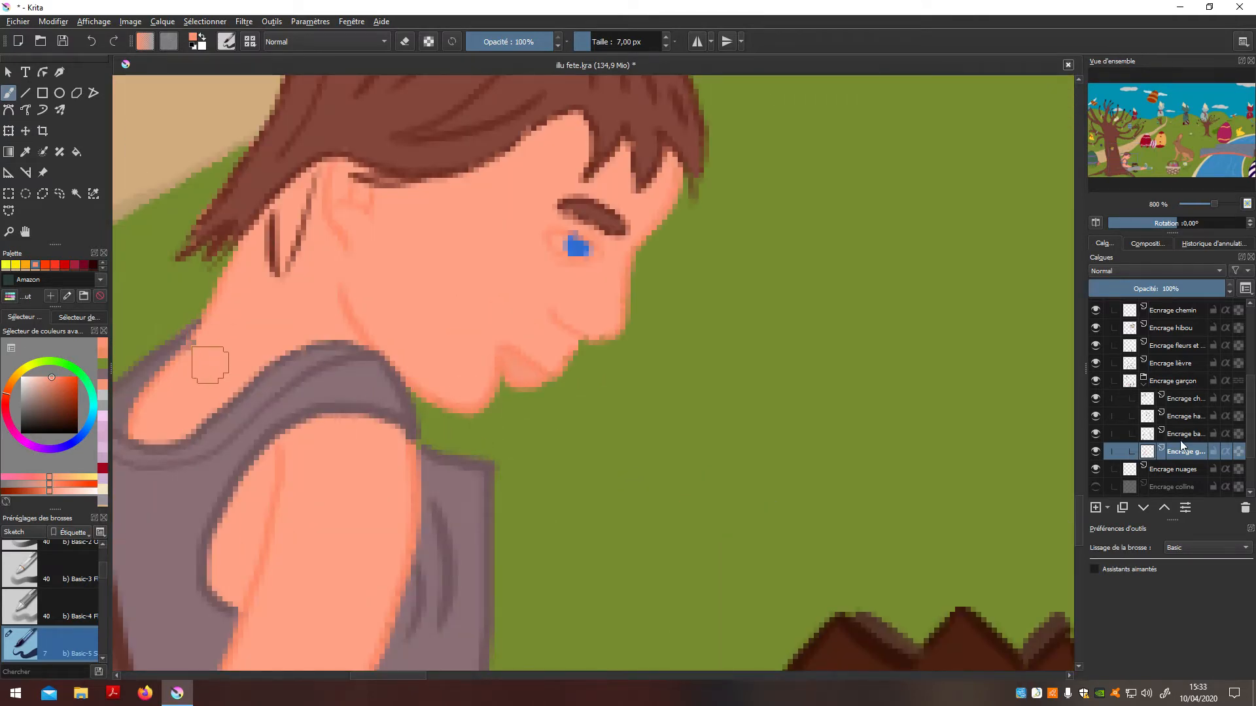
key(Page_Down)
key(Page_Down)
key(Page_Down)
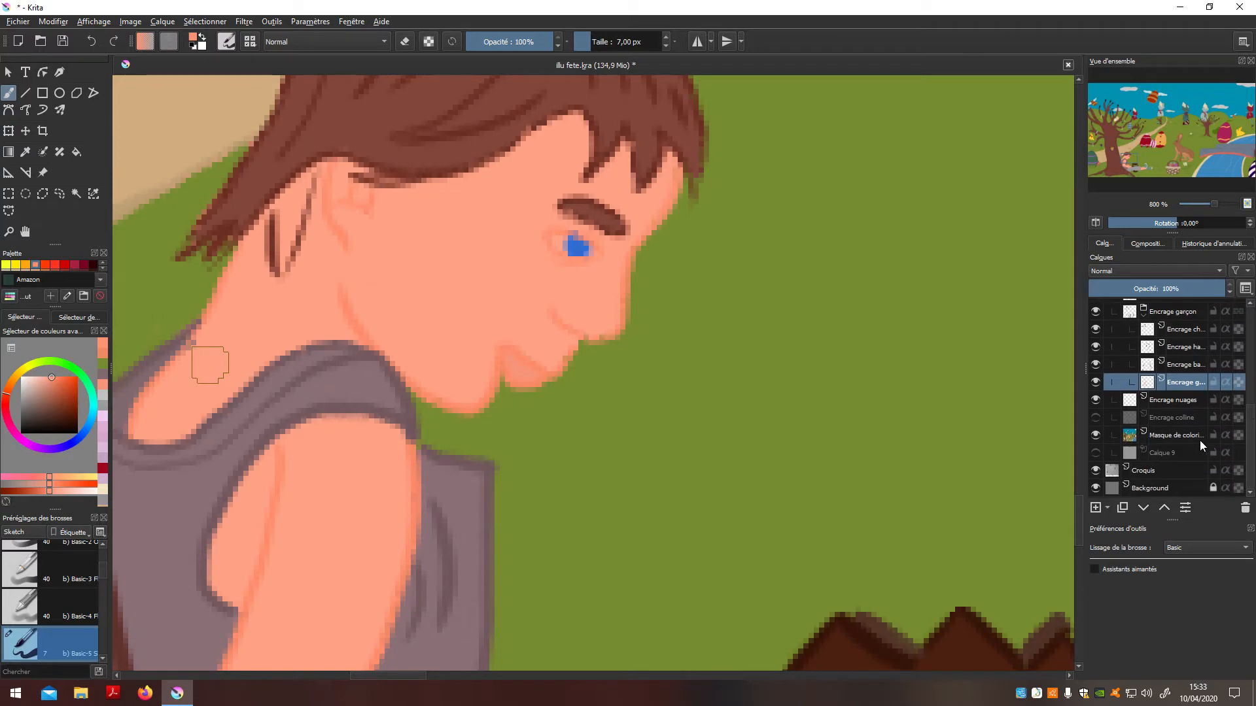
key(p)
key(b)
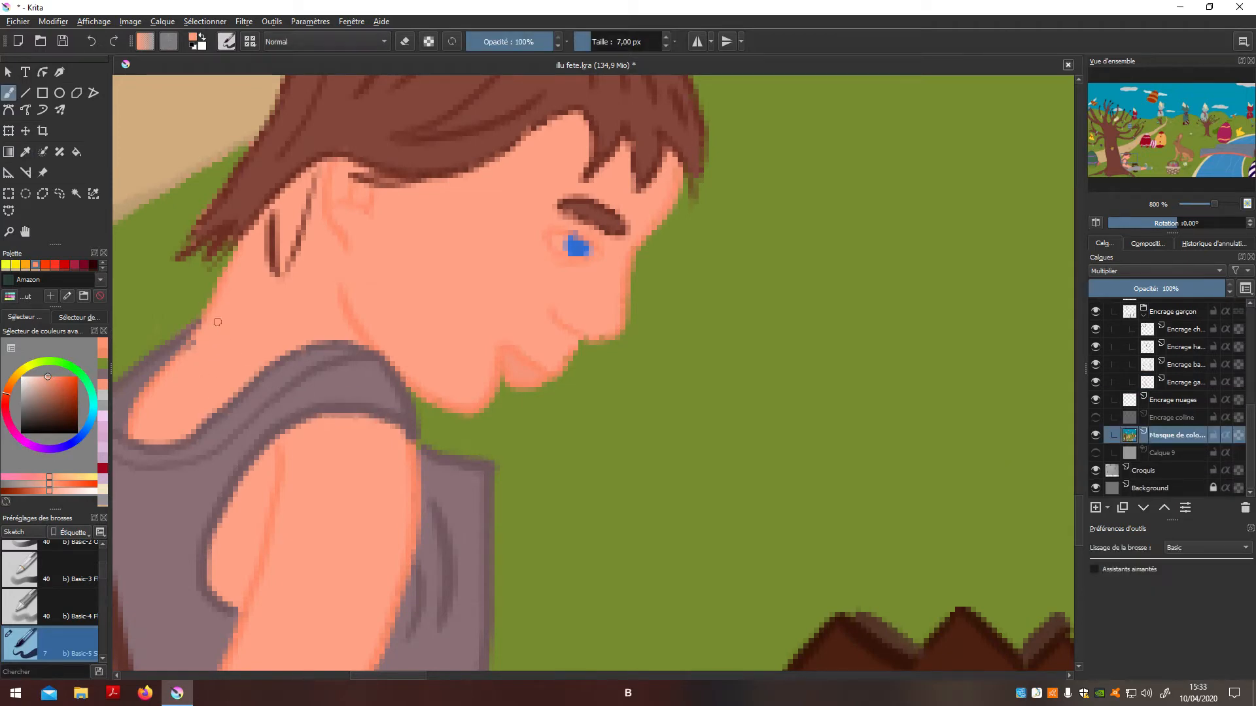
scroll(575, 247, down, 5)
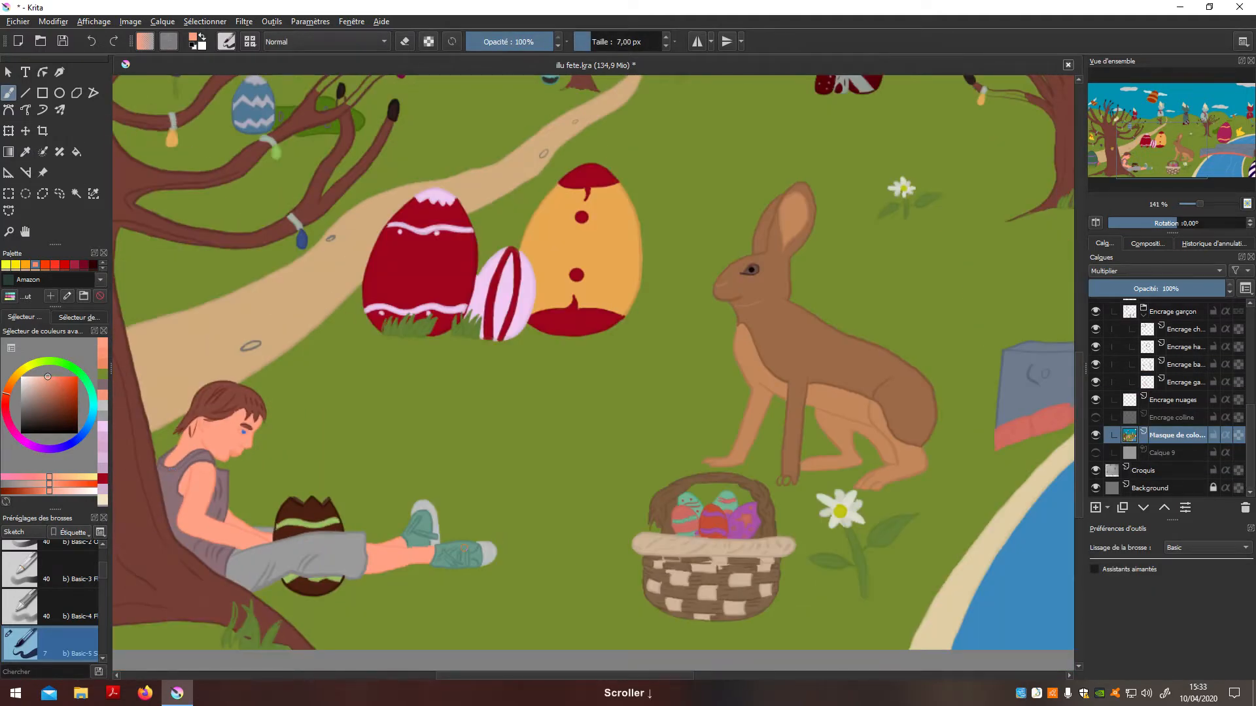
Sample the hair brown and fill the hair strand hanging behind the boy's ear on the colouring mask
key(n)
drag(459, 546, 656, 559)
scroll(562, 509, up, 5)
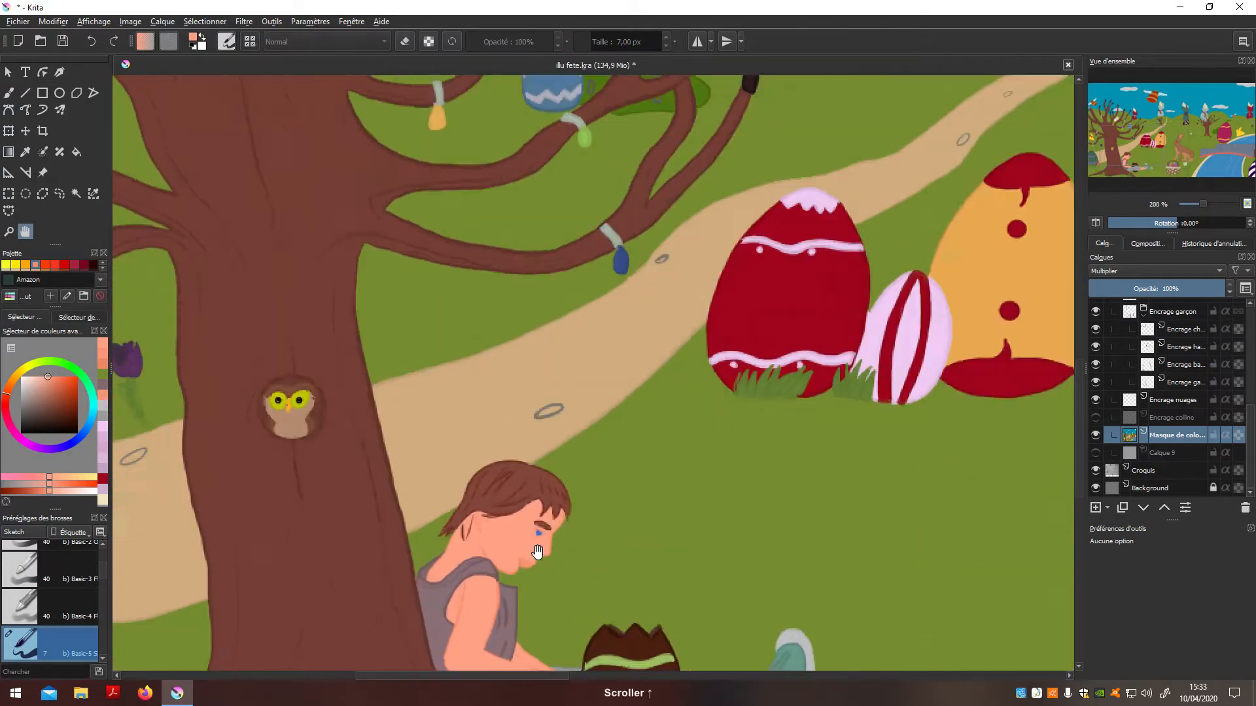
scroll(562, 509, up, 4)
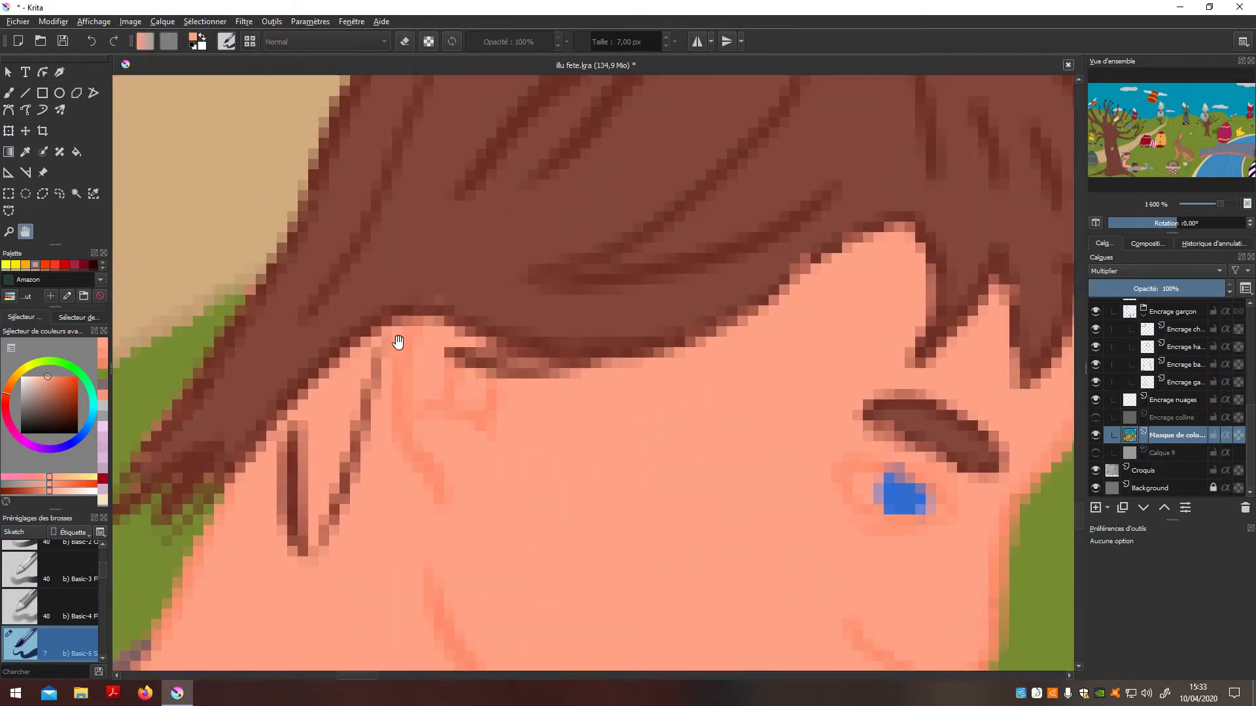
key(p)
click(386, 290)
key(b)
mouse_move(351, 369)
mouse_down()
mouse_move(308, 406)
mouse_move(307, 513)
mouse_move(355, 418)
mouse_move(327, 461)
mouse_move(311, 421)
mouse_move(291, 411)
mouse_move(304, 518)
mouse_up()
drag(310, 527, 335, 471)
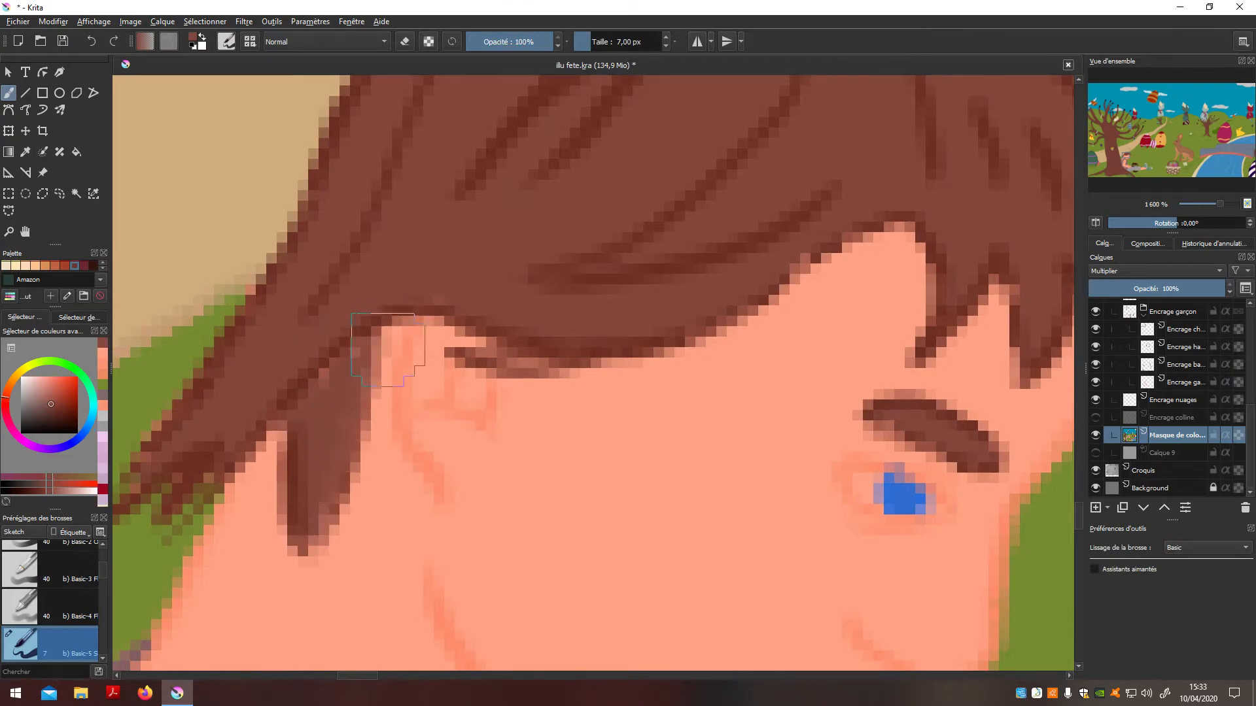
scroll(523, 489, down, 8)
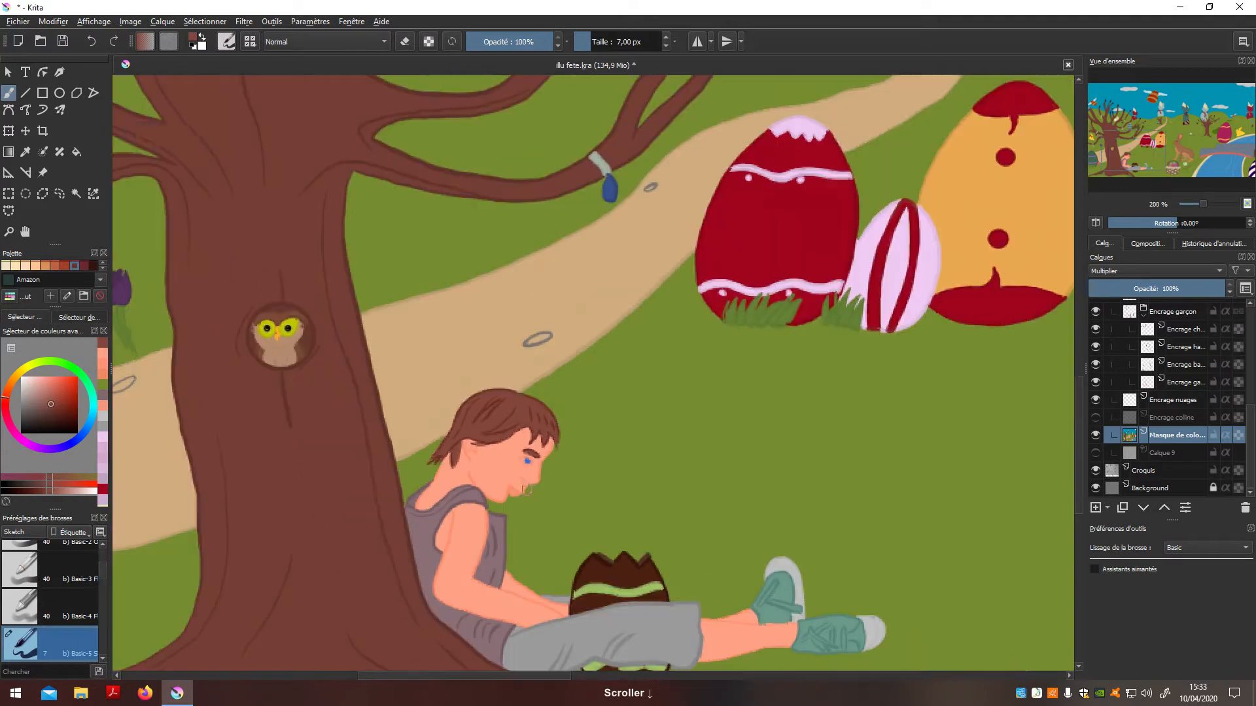
Try to fill the jagged hair tips at the nape with the hair brown
scroll(527, 487, up, 6)
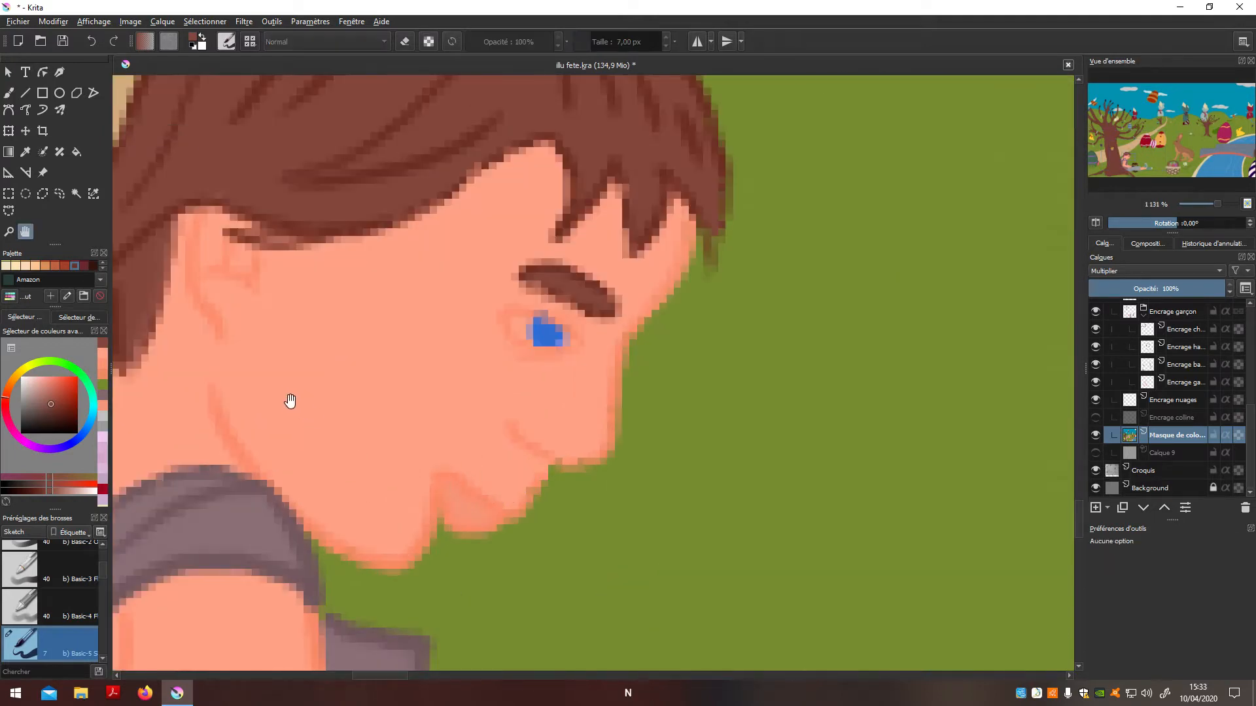
drag(285, 400, 542, 485)
scroll(542, 494, up, 2)
key(p)
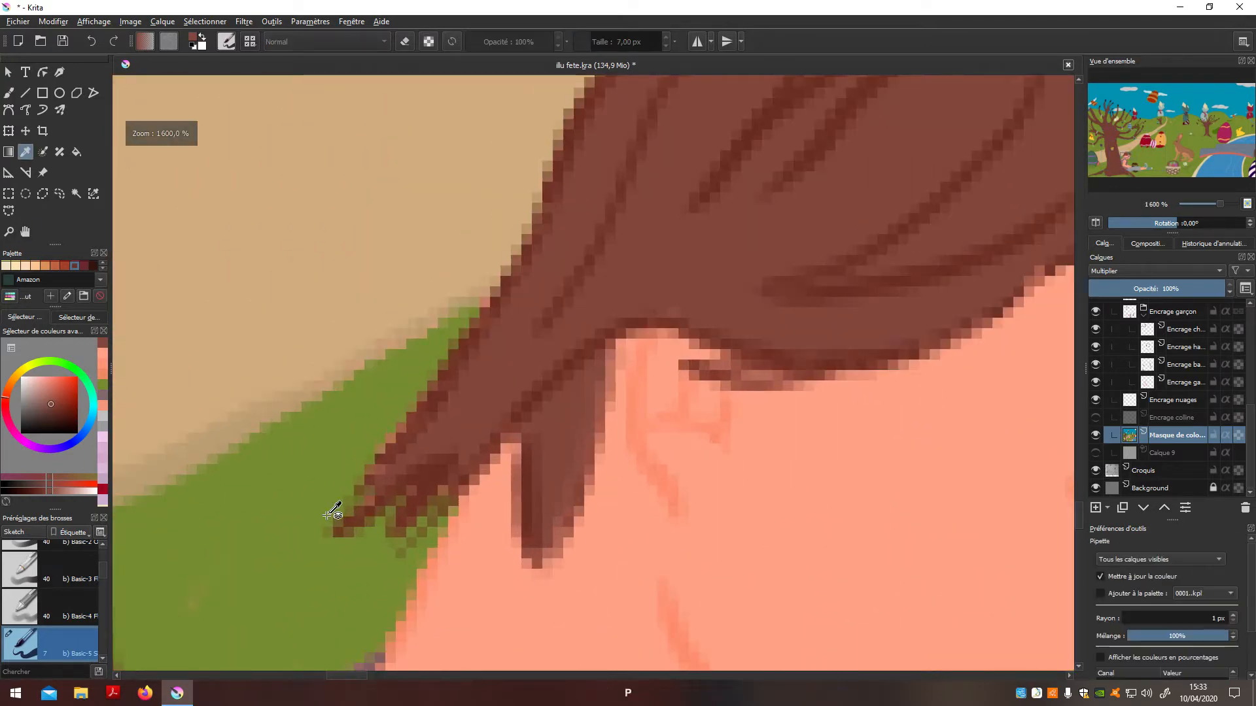
key(b)
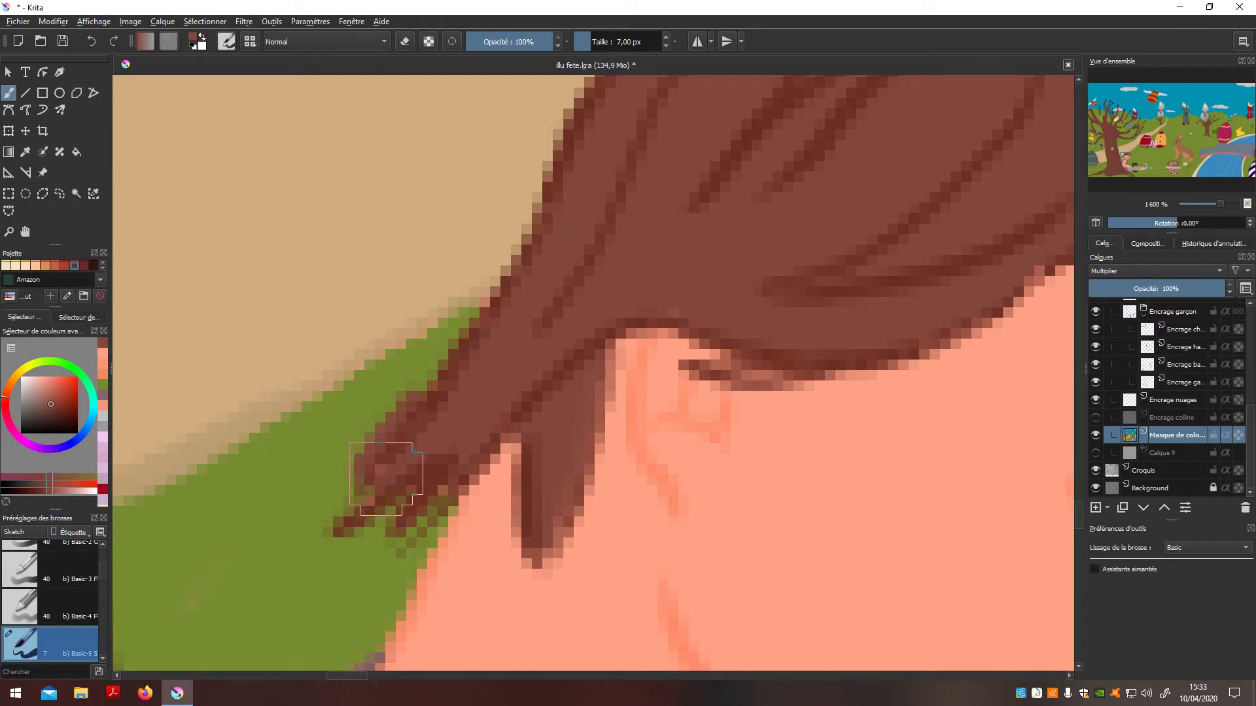
key(ctrl+z)
Sample the grass green and touch up the colouring mask along the hair's back edge near the nape
key(p)
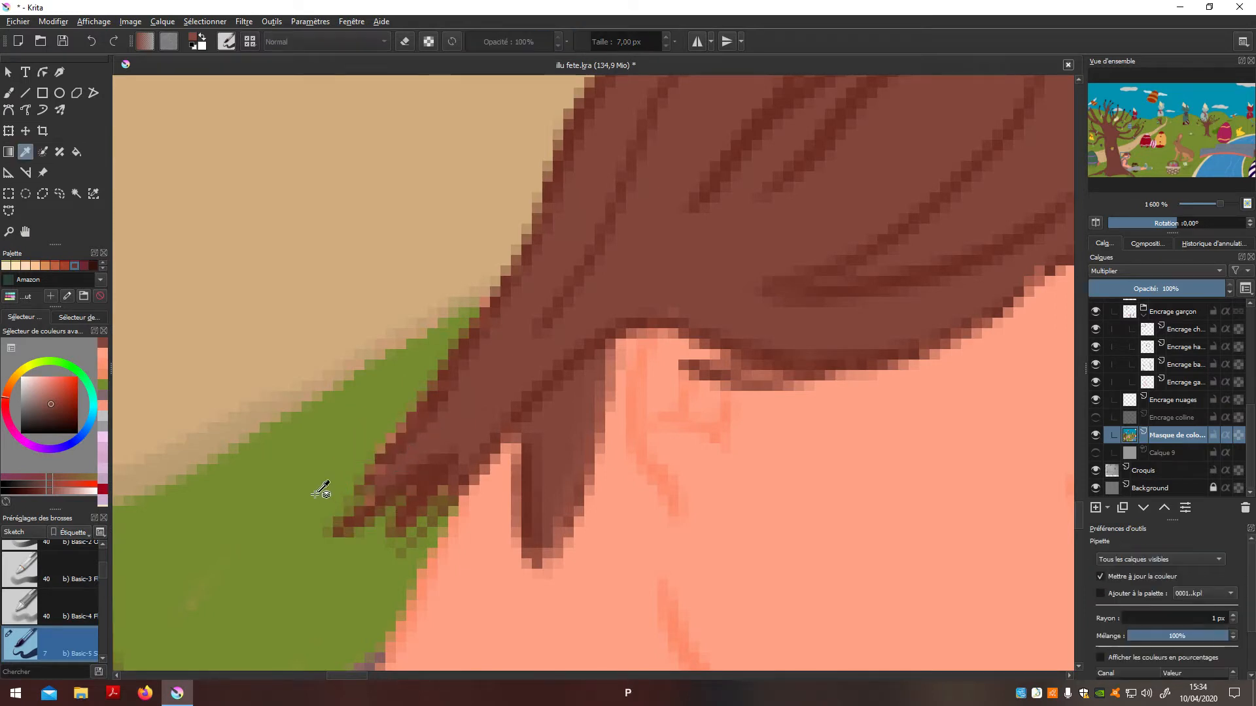
click(330, 487)
key(b)
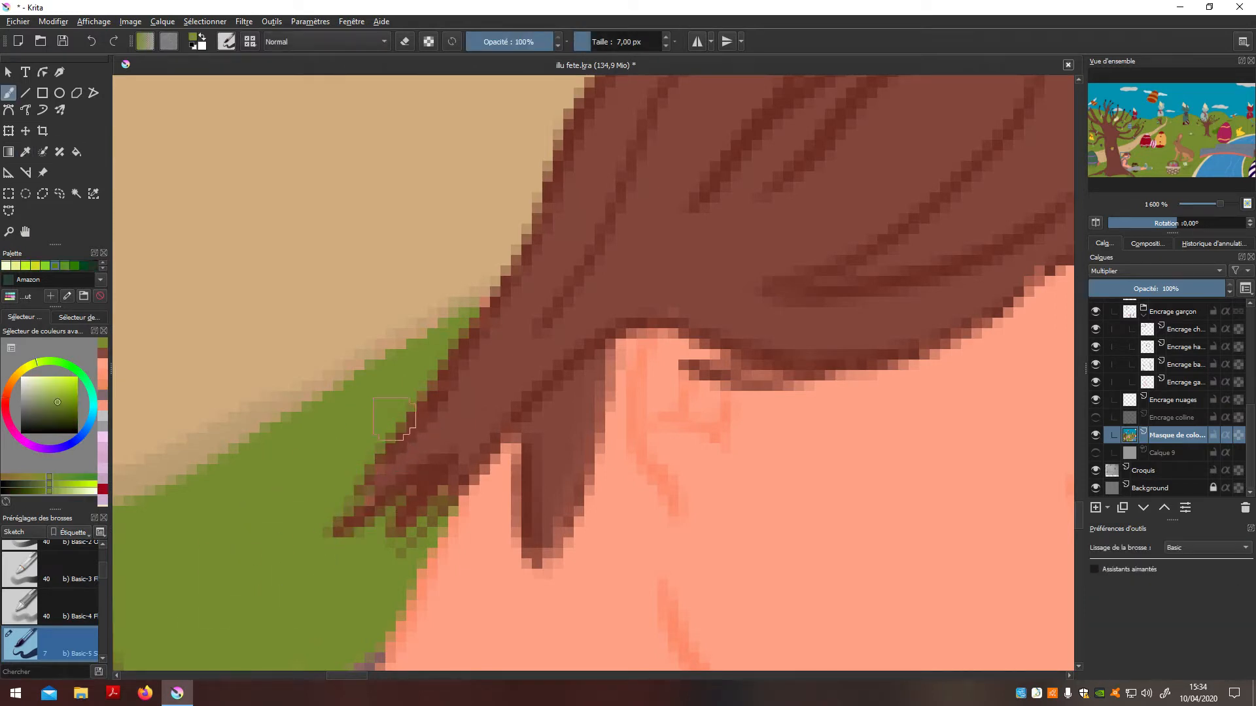
scroll(390, 562, down, 5)
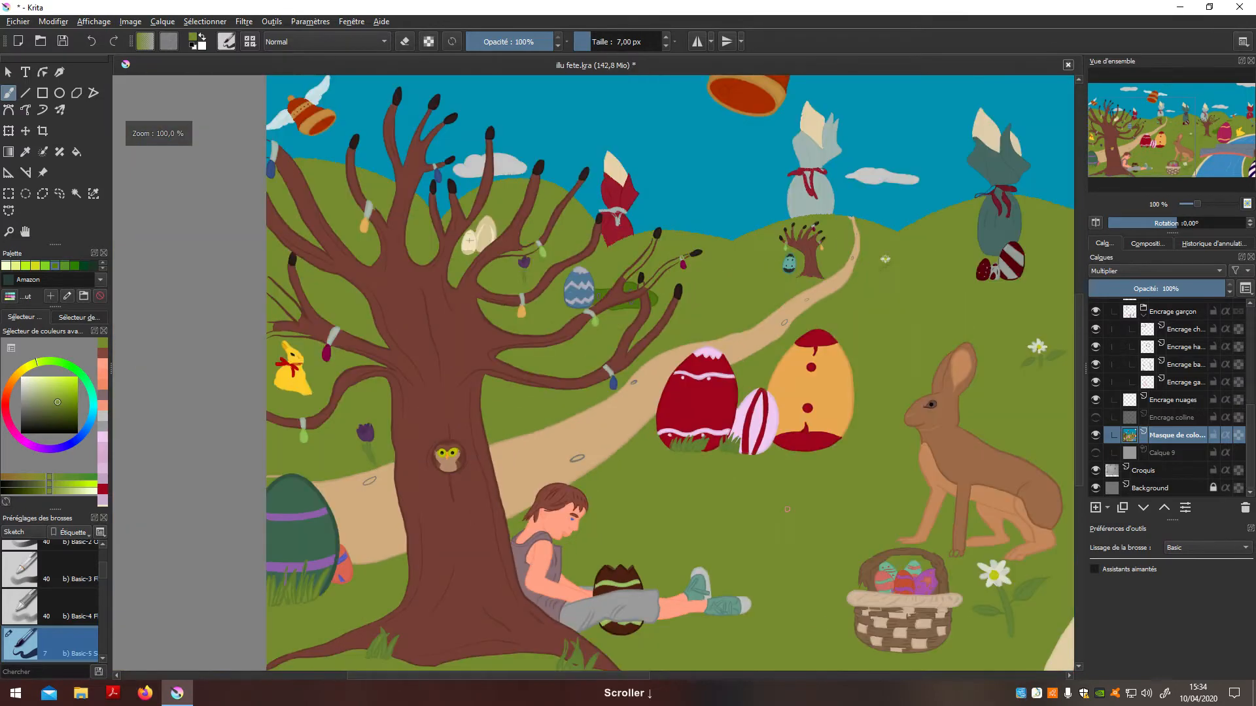
scroll(538, 510, up, 3)
key(b)
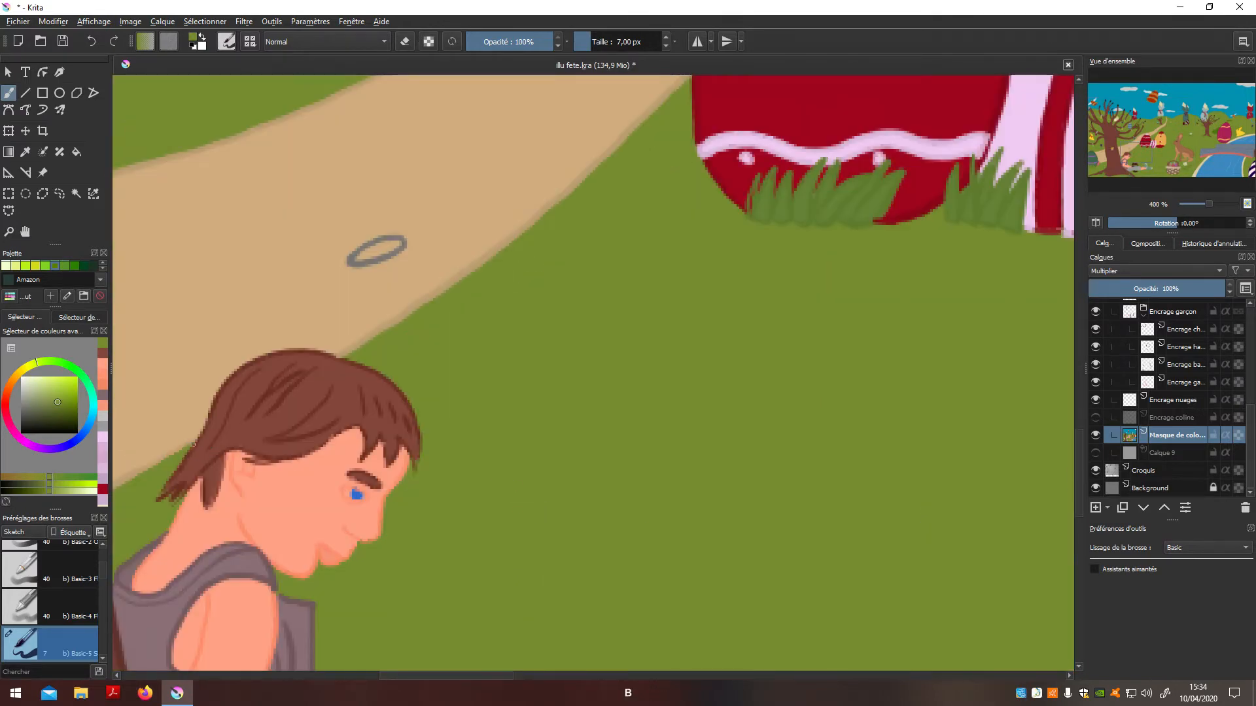
Sample the boy's skin colour #ffa185, pick a slightly darker tone from it and colour the inside of the ear
scroll(193, 445, down, 5)
scroll(391, 480, up, 4)
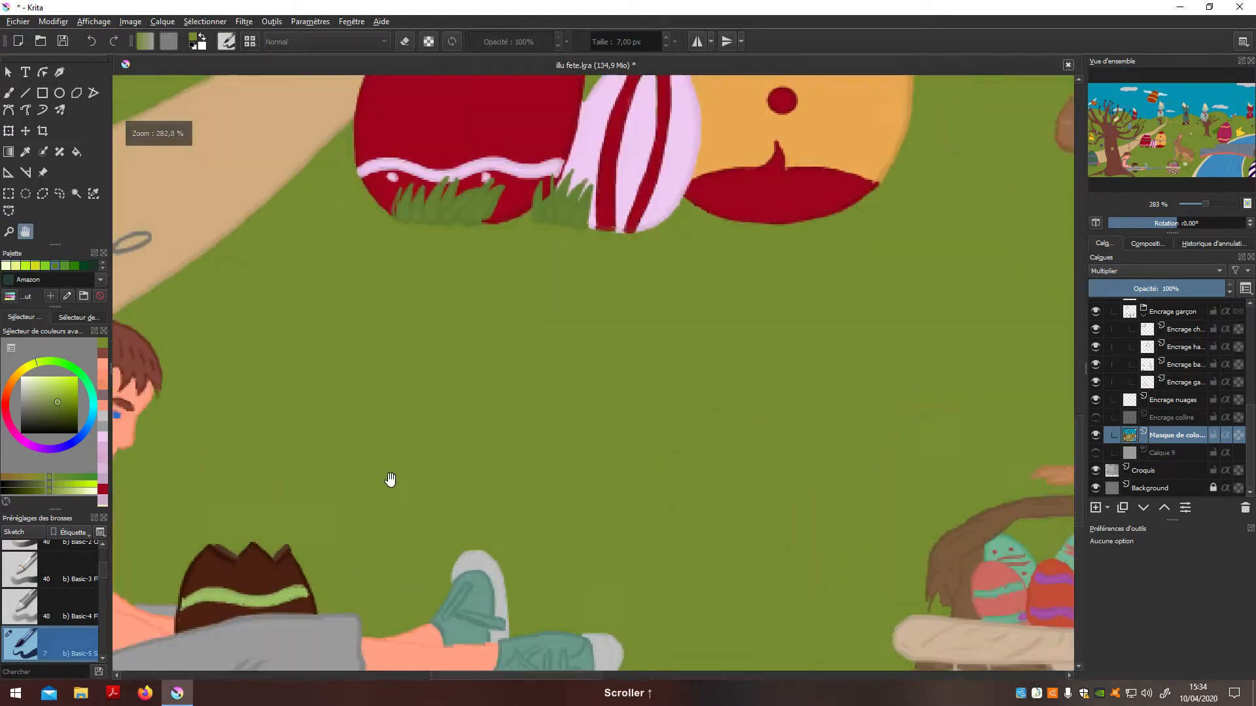
drag(390, 479, 602, 482)
drag(511, 482, 477, 511)
scroll(477, 510, up, 7)
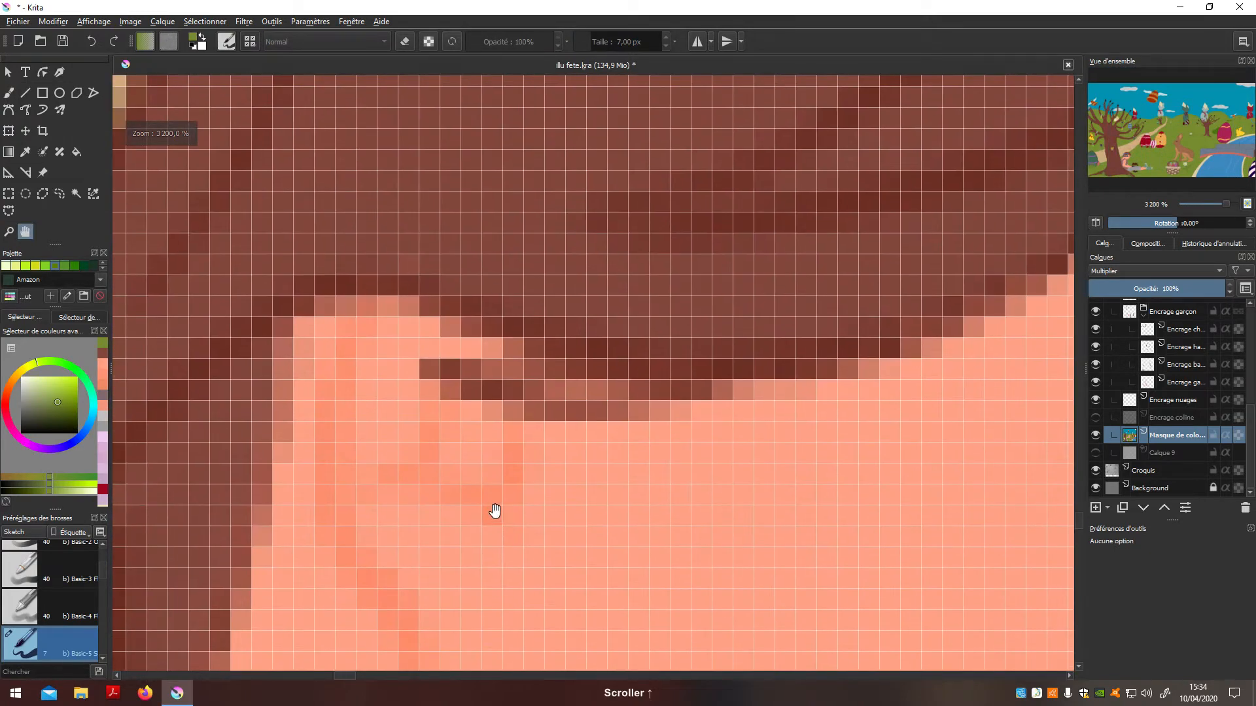
scroll(495, 511, down, 2)
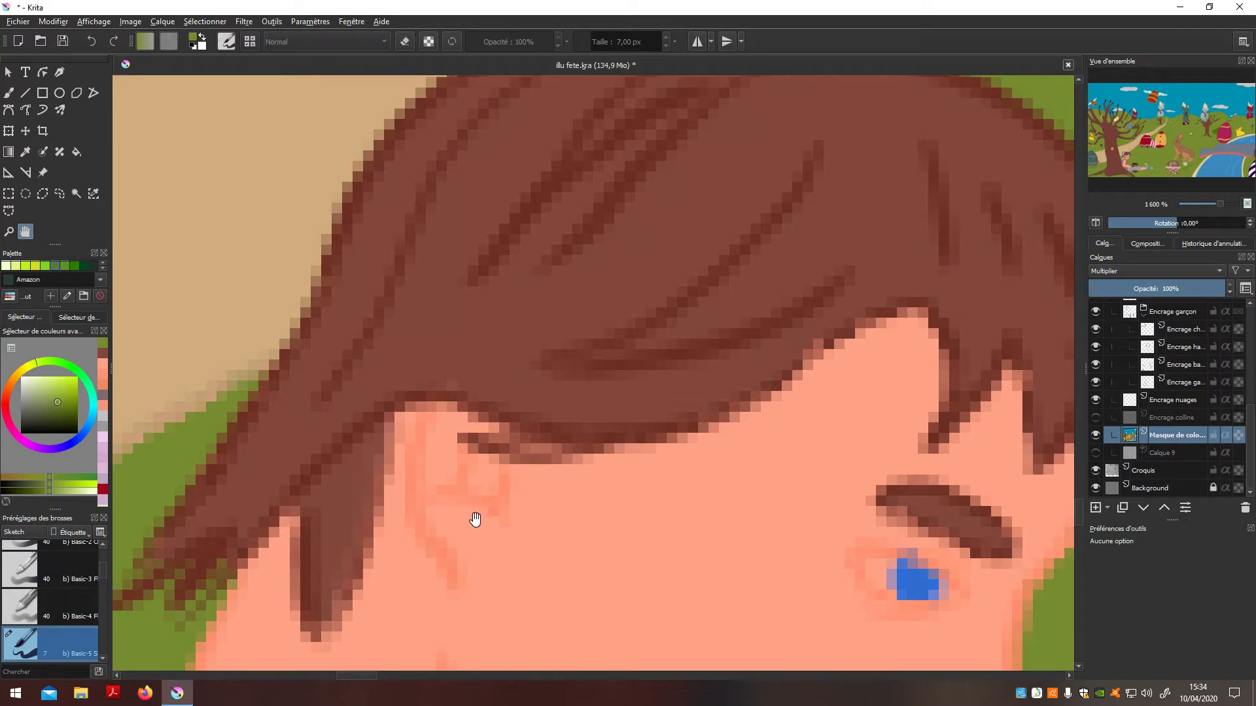
key(p)
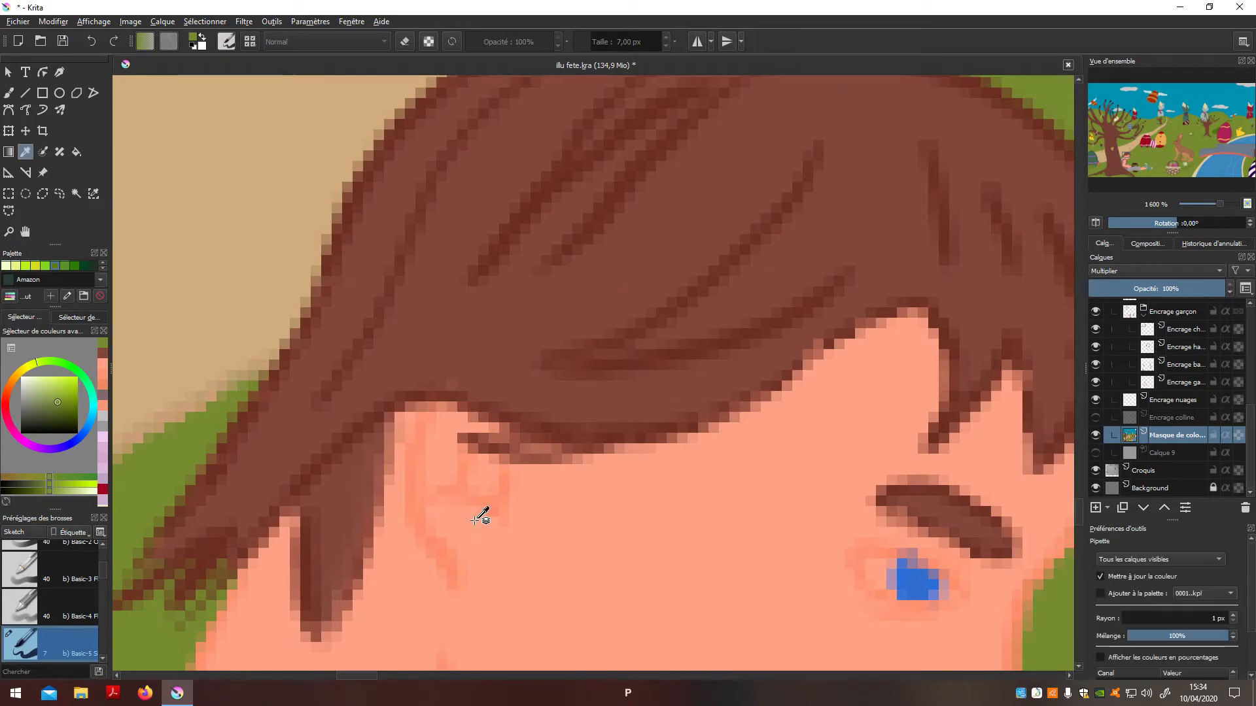
click(478, 503)
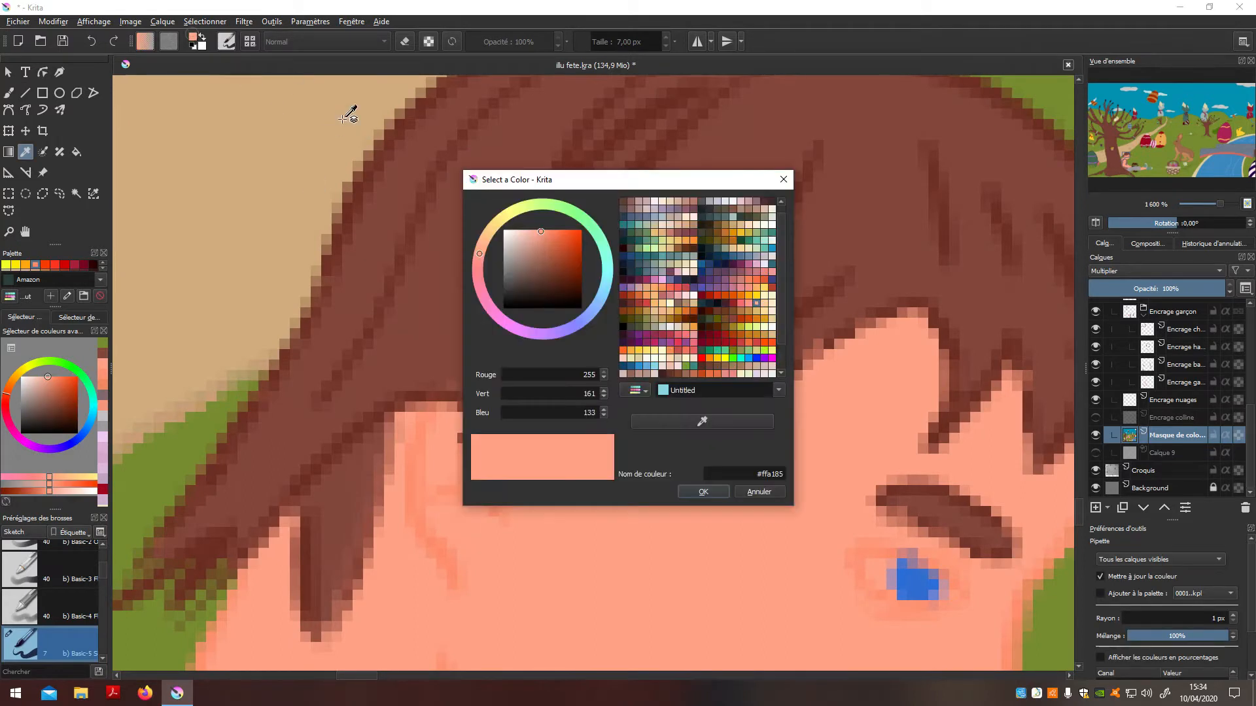
click(543, 234)
click(703, 492)
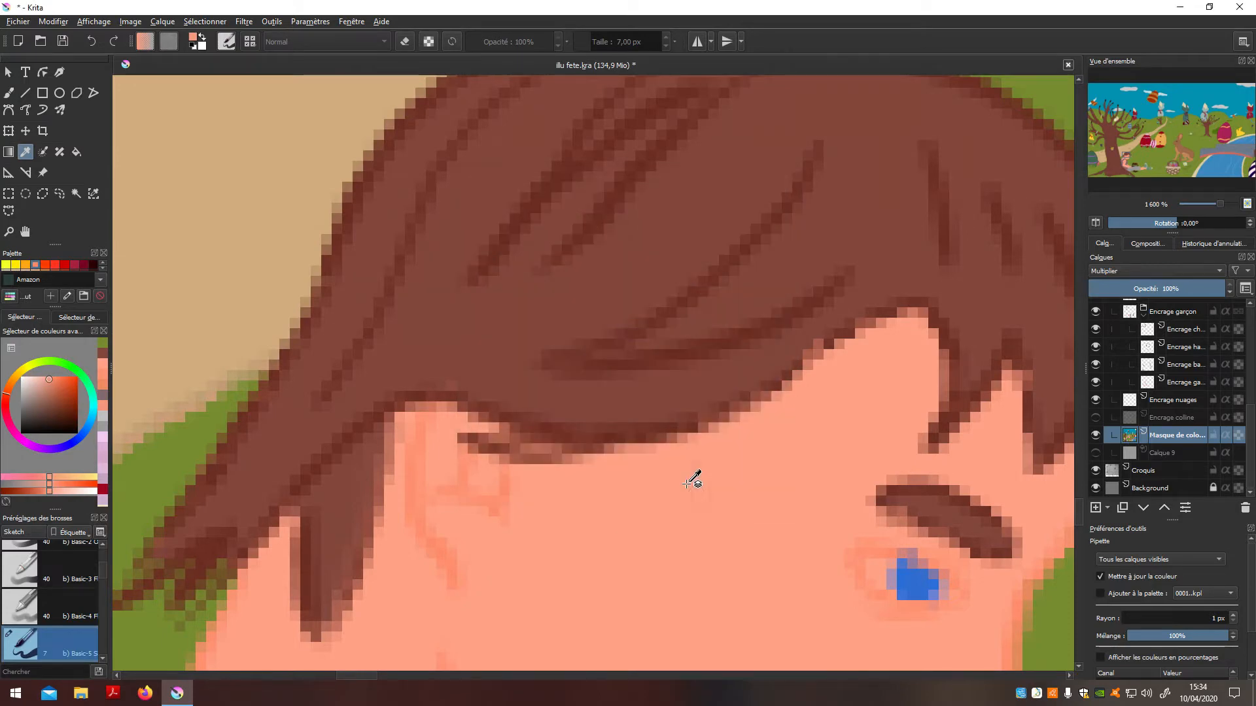
key(b)
scroll(726, 519, down, 6)
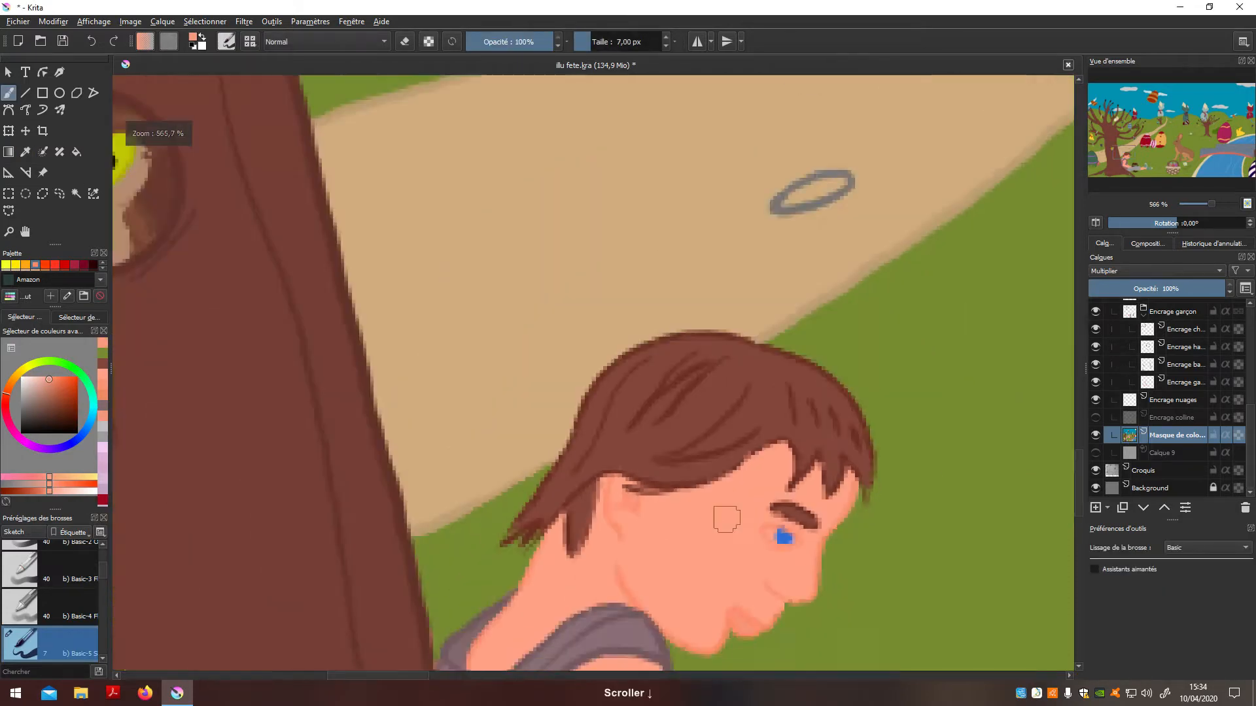
Select the boy's lowest outline layer and retouch the eye outline beside the blue iris in a sampled skin-outline tone
drag(726, 519, 665, 468)
scroll(665, 468, up, 3)
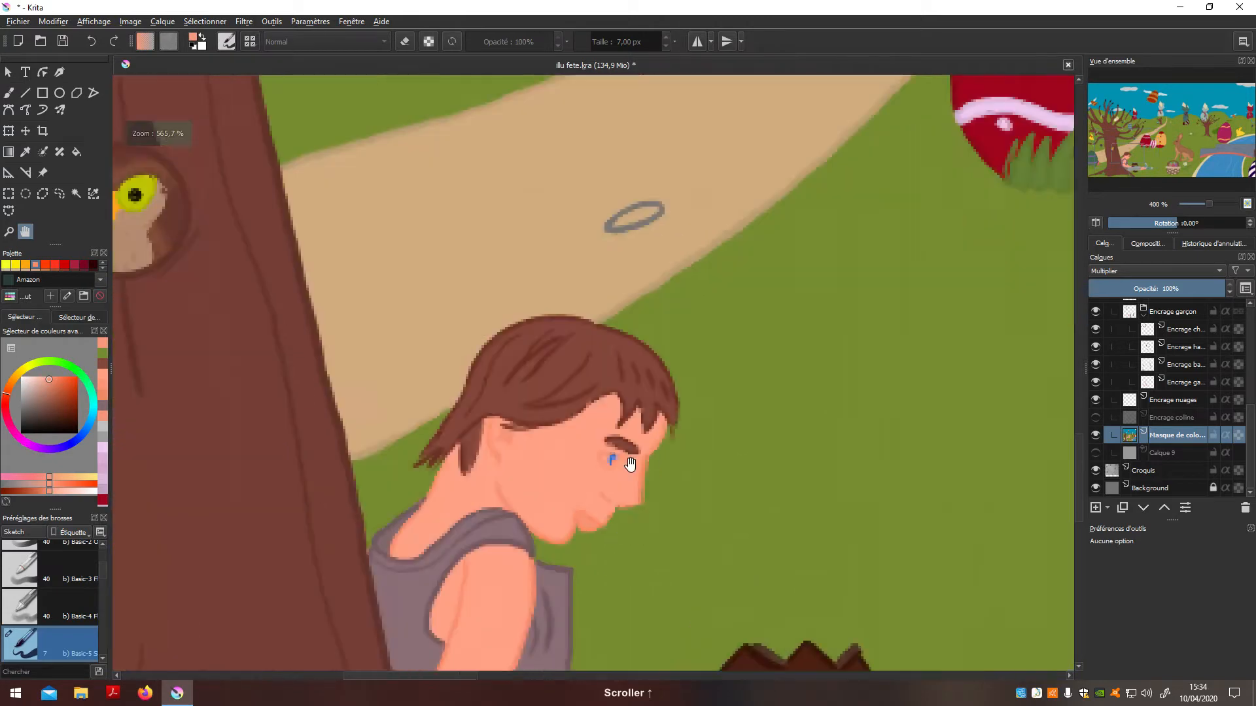
scroll(649, 497, down, 3)
scroll(638, 490, up, 7)
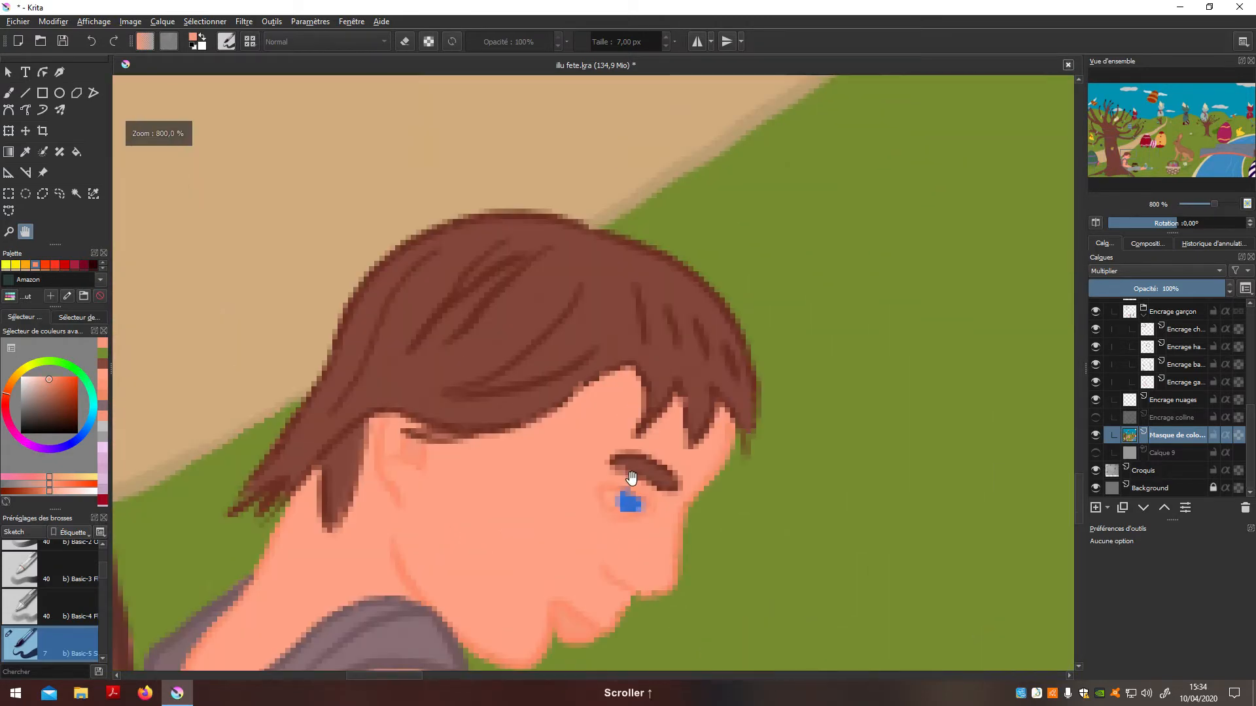
drag(627, 477, 628, 432)
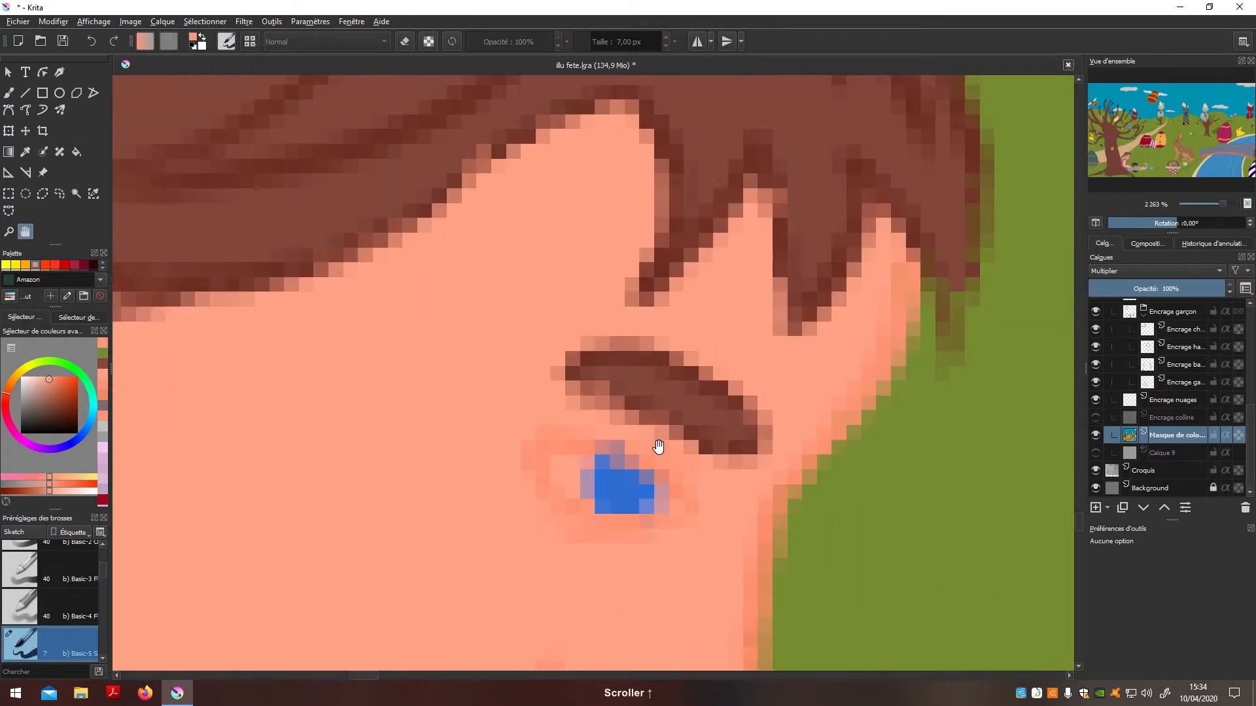
click(1168, 383)
scroll(682, 512, up, 4)
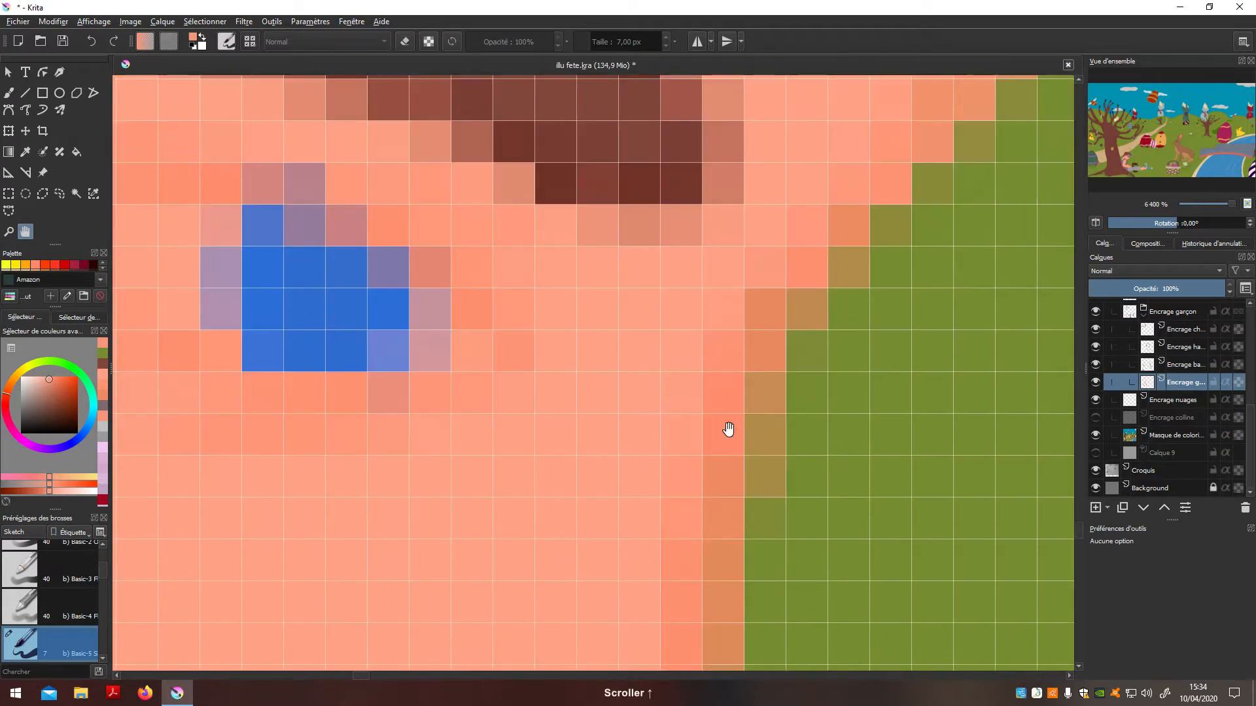
key(b)
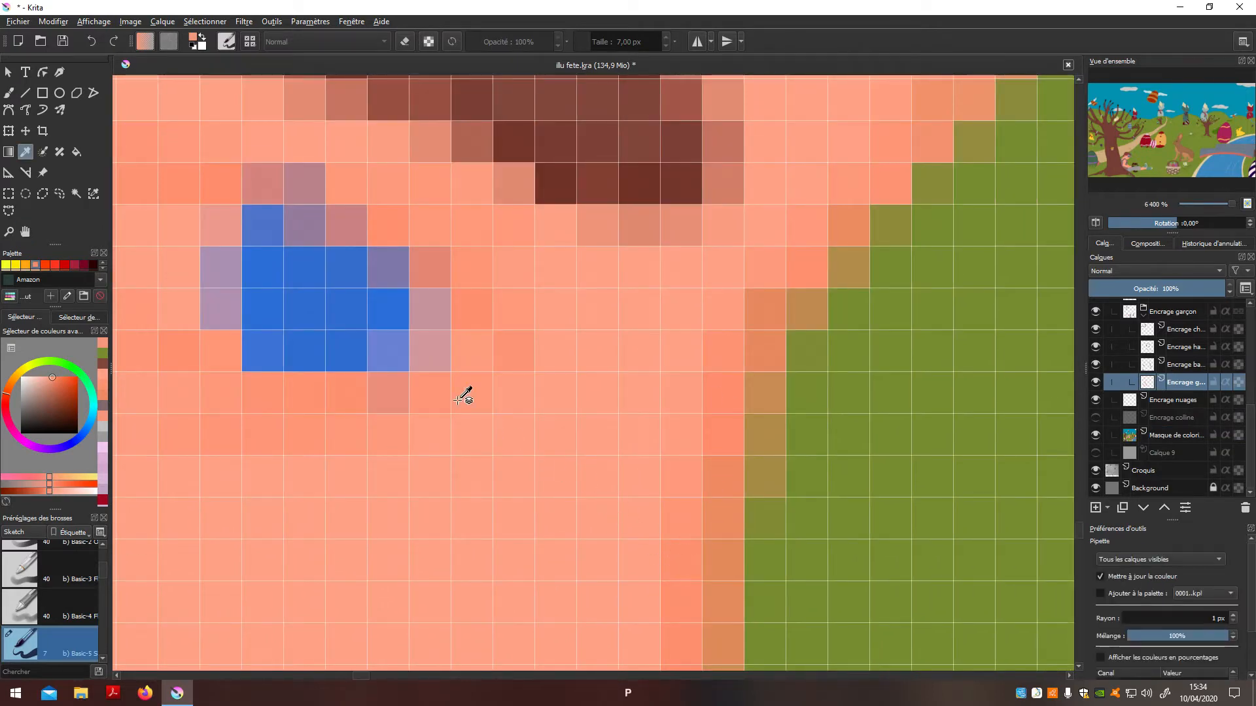
scroll(414, 347, down, 4)
click(419, 329)
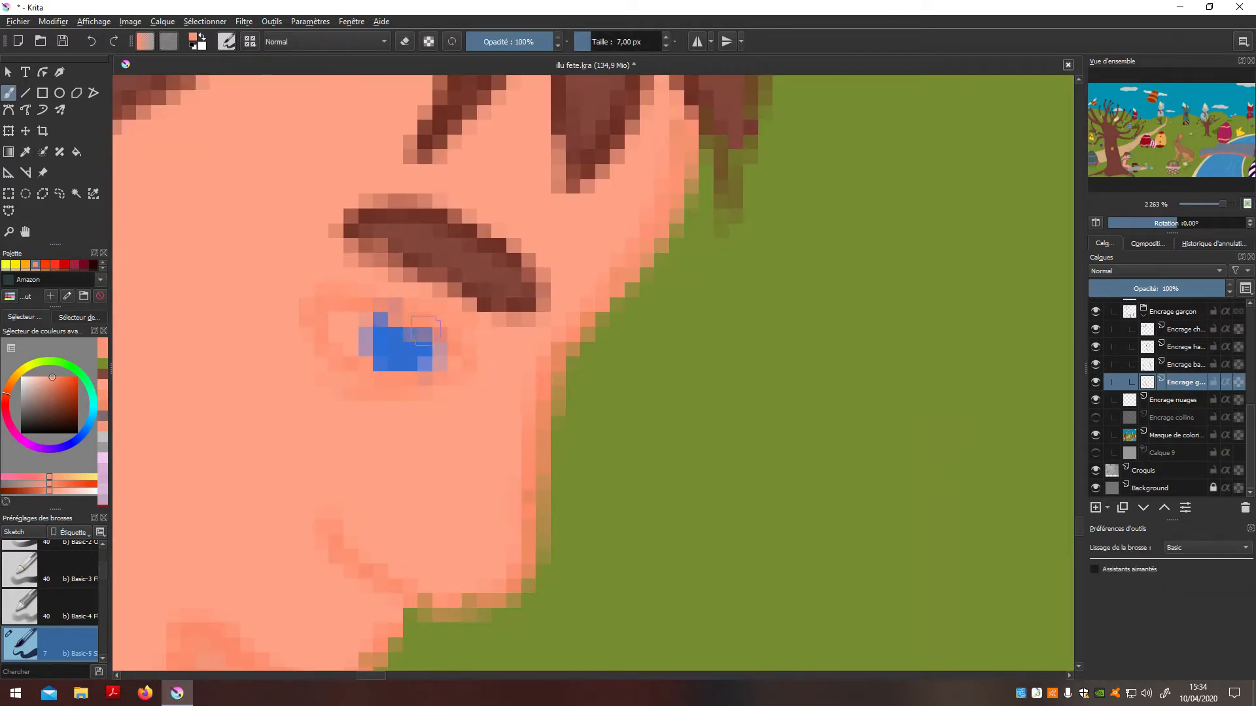
scroll(471, 376, down, 4)
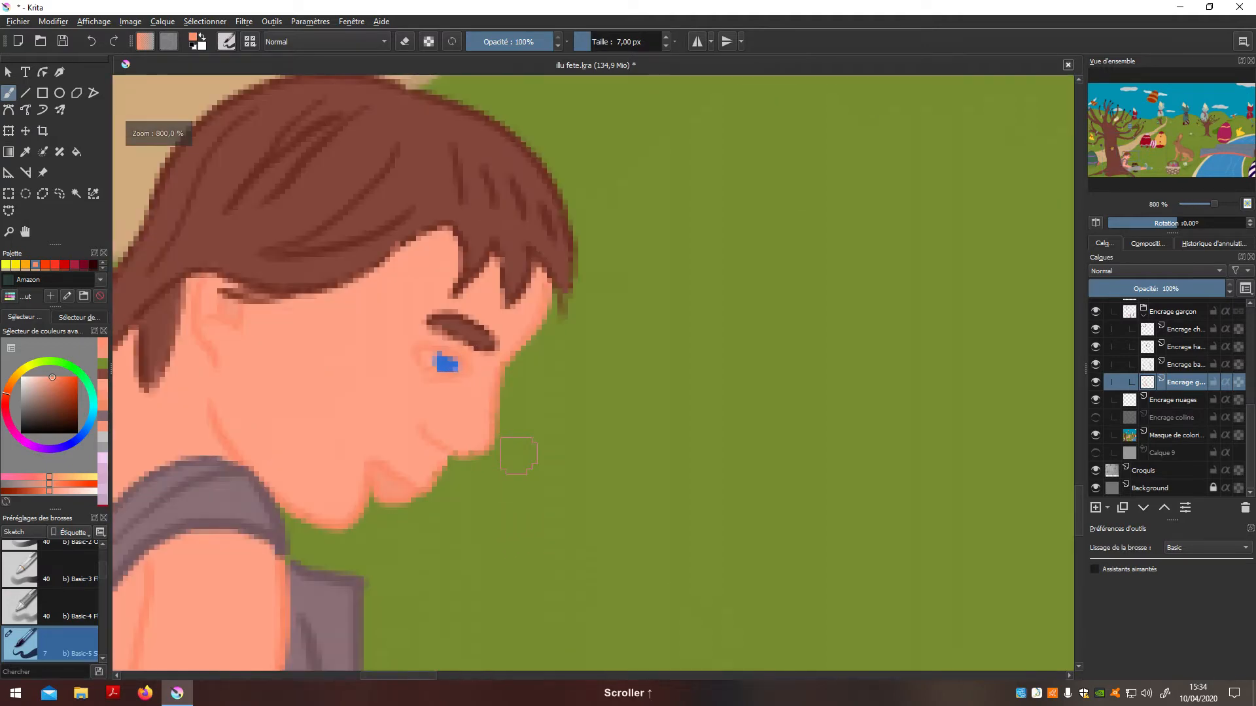
scroll(573, 439, down, 4)
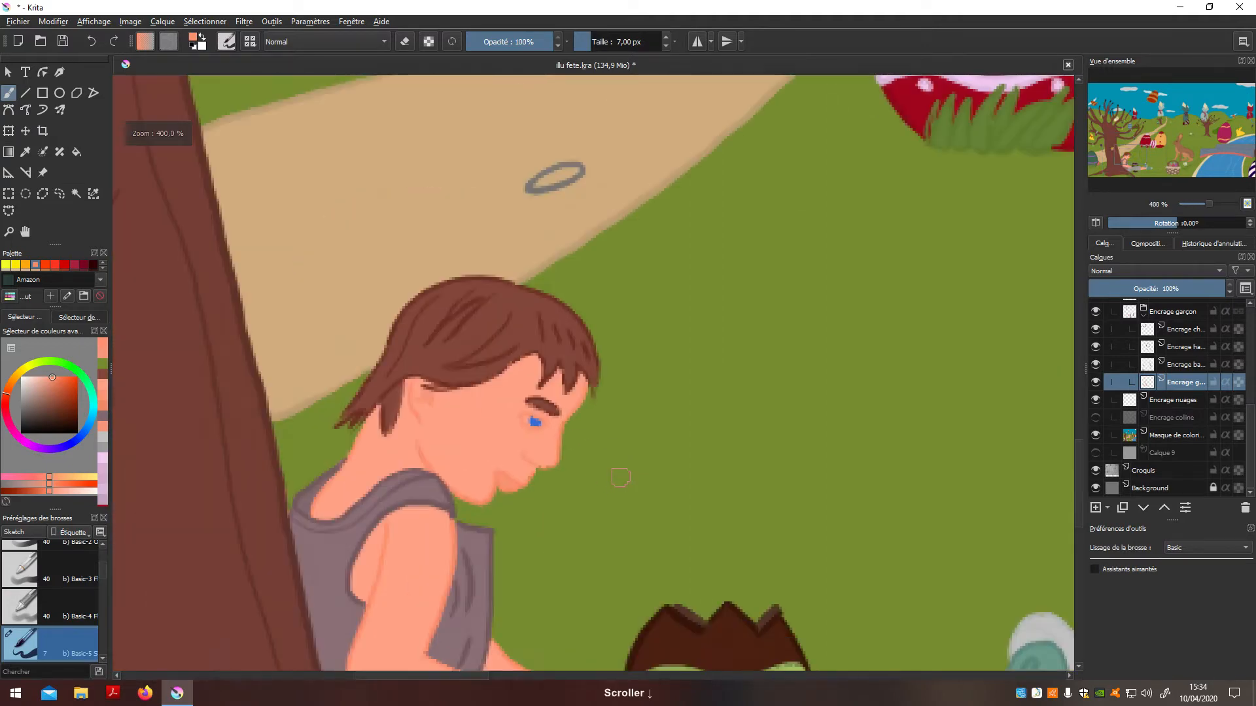
scroll(617, 477, up, 4)
scroll(419, 555, down, 4)
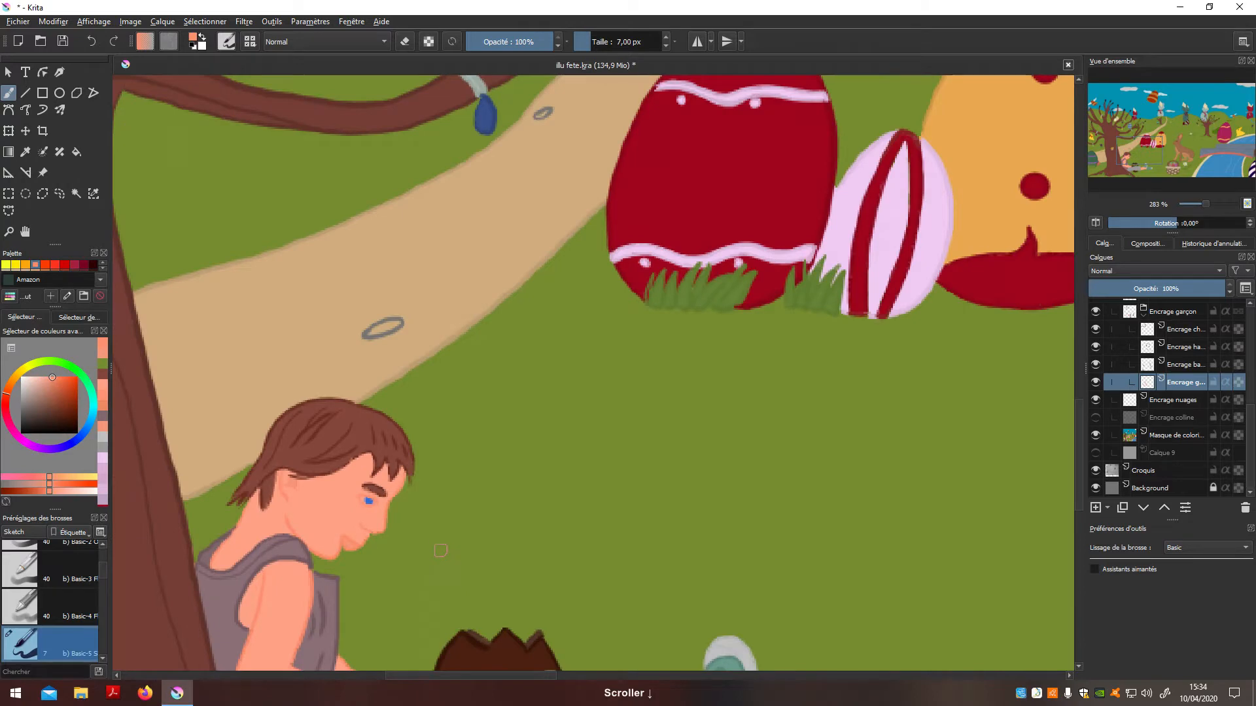
Try to paint the white of the boy's eye on the colouring mask in white, and undo the strokes
scroll(425, 550, up, 2)
drag(278, 505, 523, 516)
scroll(536, 501, up, 3)
scroll(555, 518, up, 1)
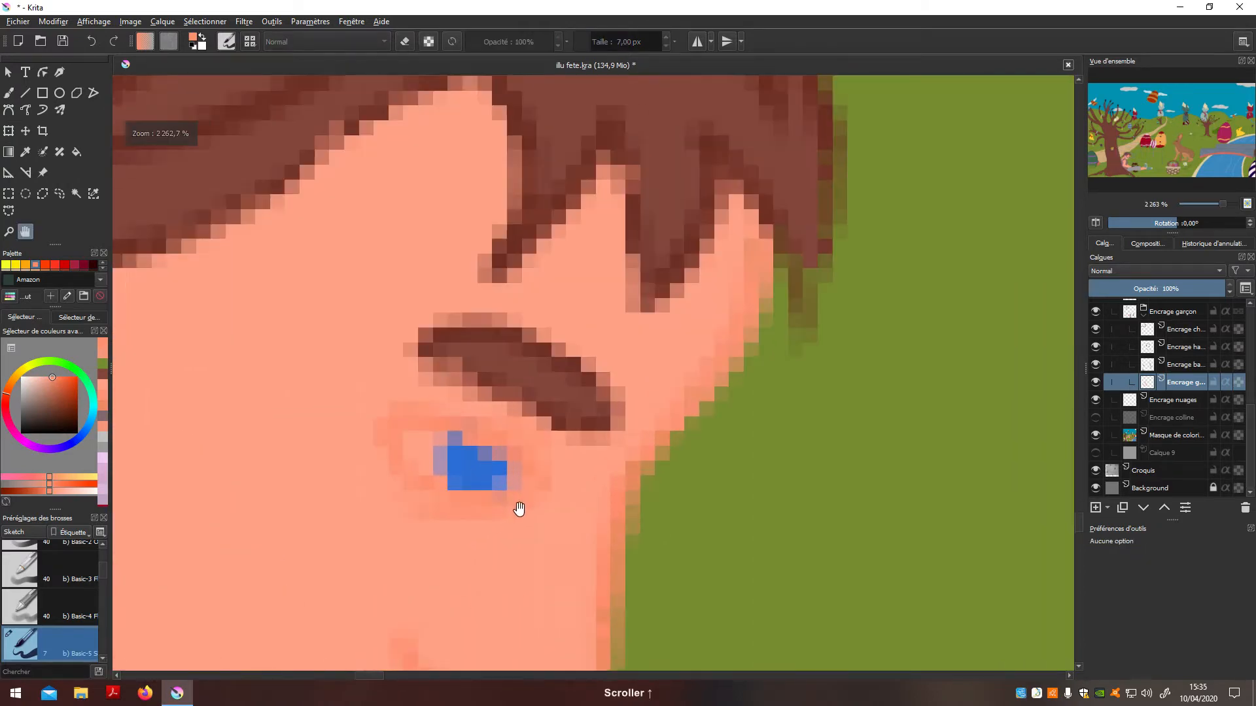
click(202, 39)
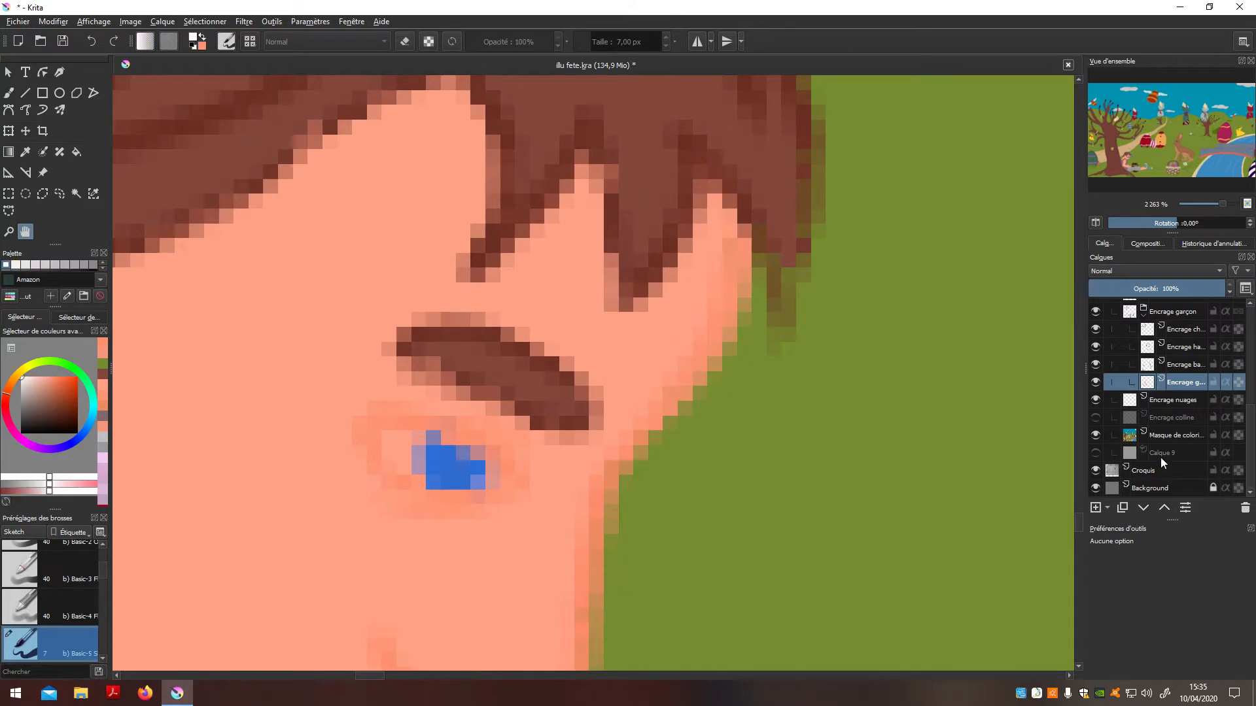
click(1172, 437)
key(b)
mouse_move(414, 453)
mouse_down()
mouse_move(400, 450)
mouse_move(418, 443)
mouse_move(434, 521)
mouse_up()
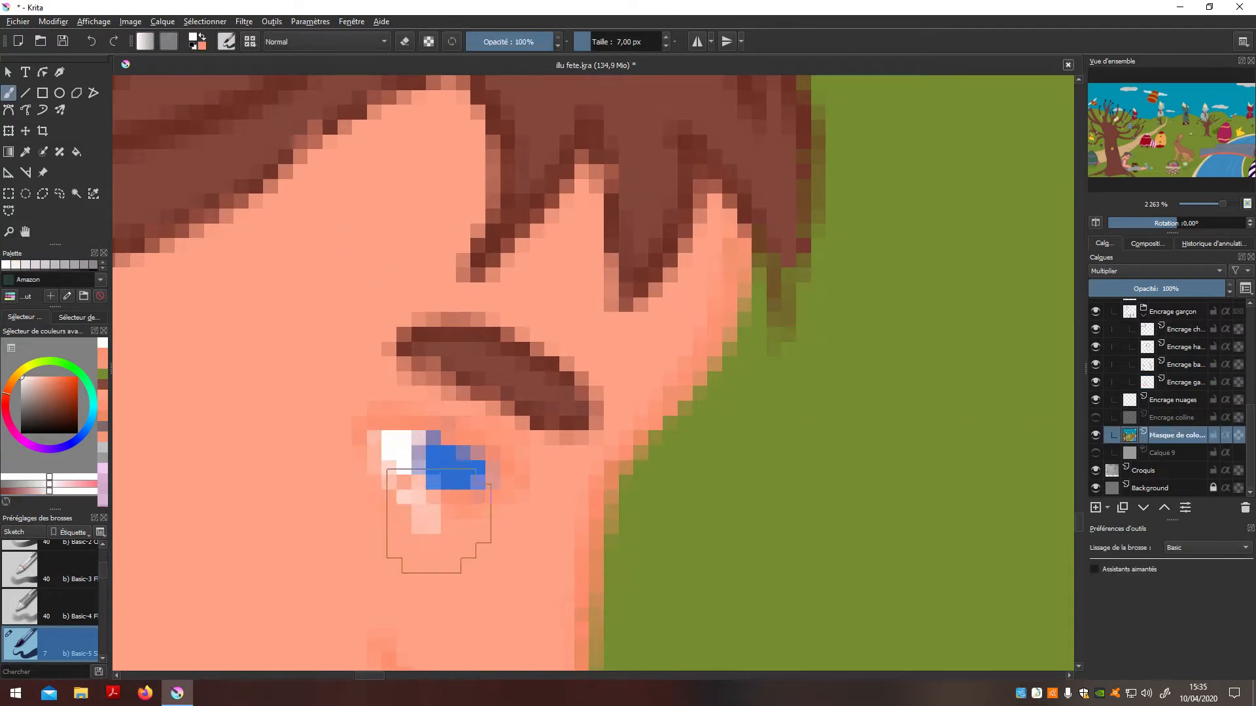
key(p)
key(ctrl+z)
key(ctrl+z)
key(ctrl+z)
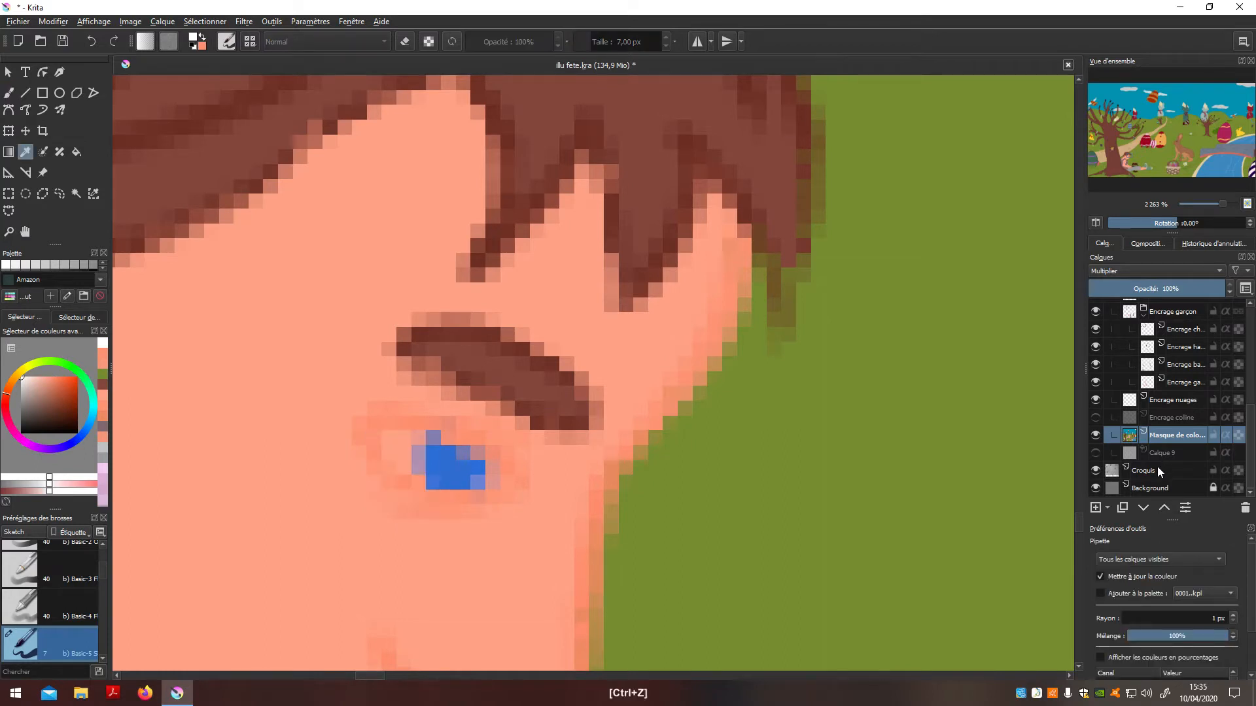
Paint the white of the boy's eye beside the blue iris, undo the last stroke and reduce the brush size to 4 px
key(b)
drag(390, 452, 399, 443)
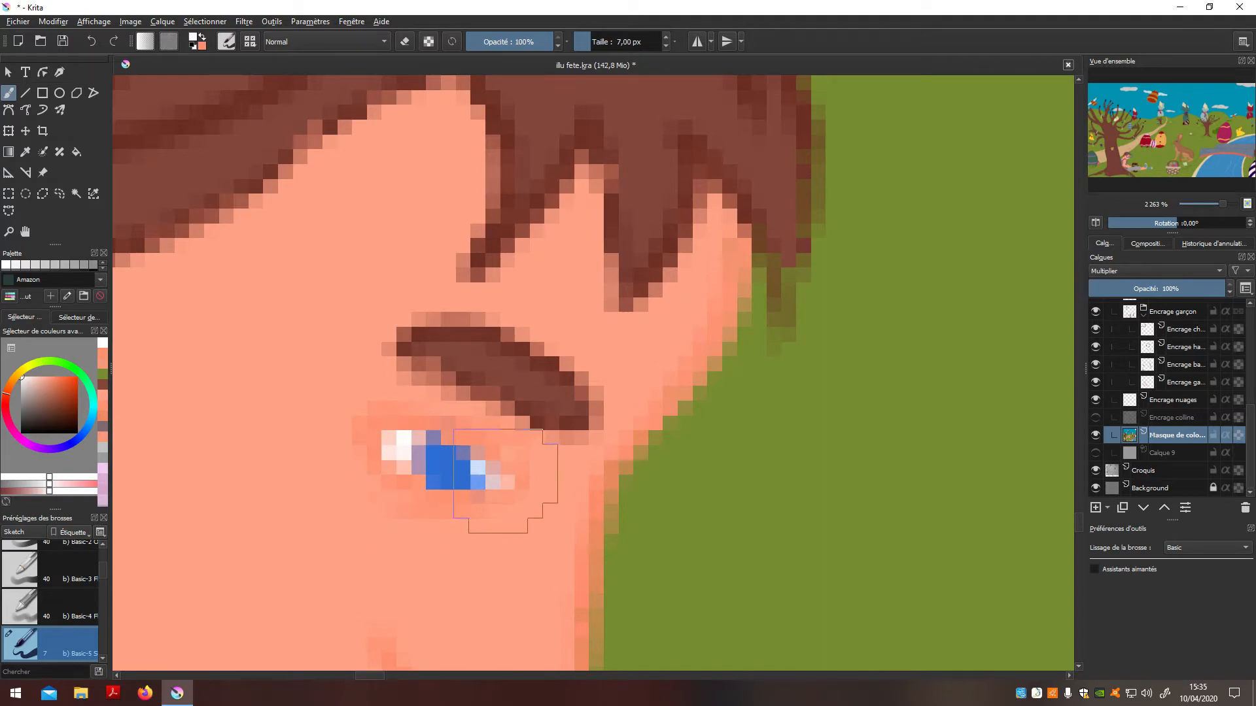
scroll(493, 471, down, 5)
scroll(613, 534, up, 2)
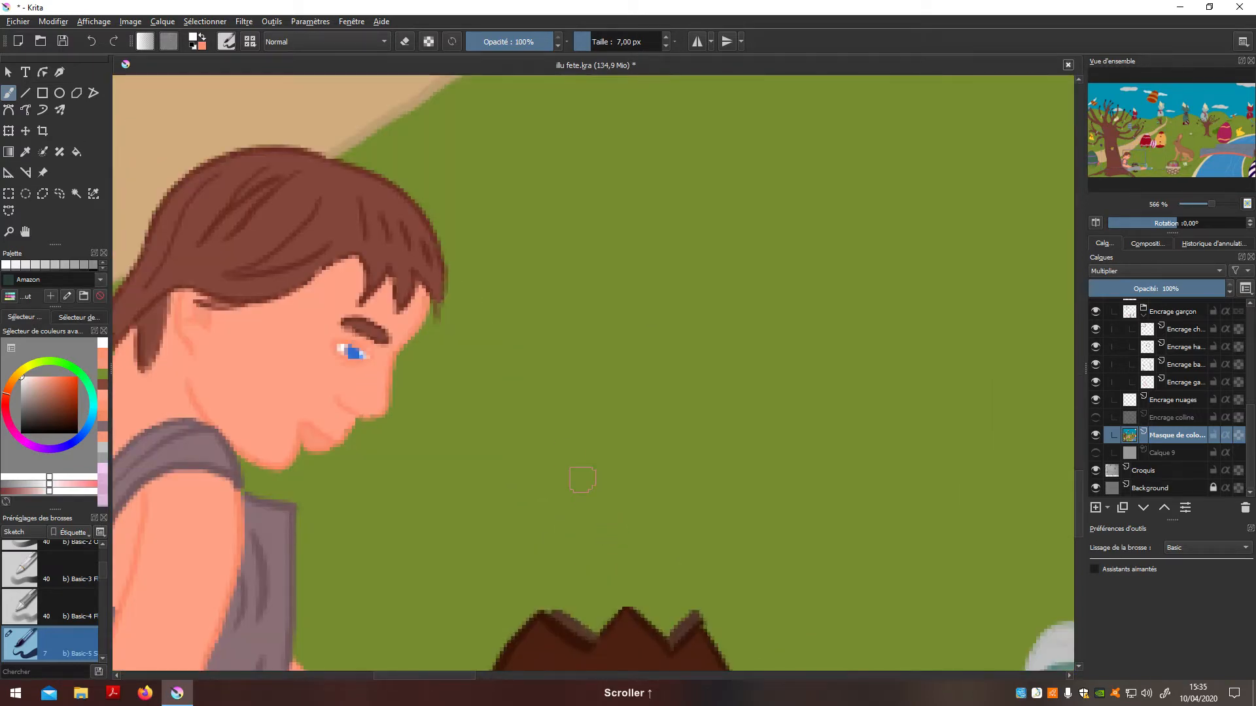
scroll(454, 413, up, 3)
key(ctrl+z)
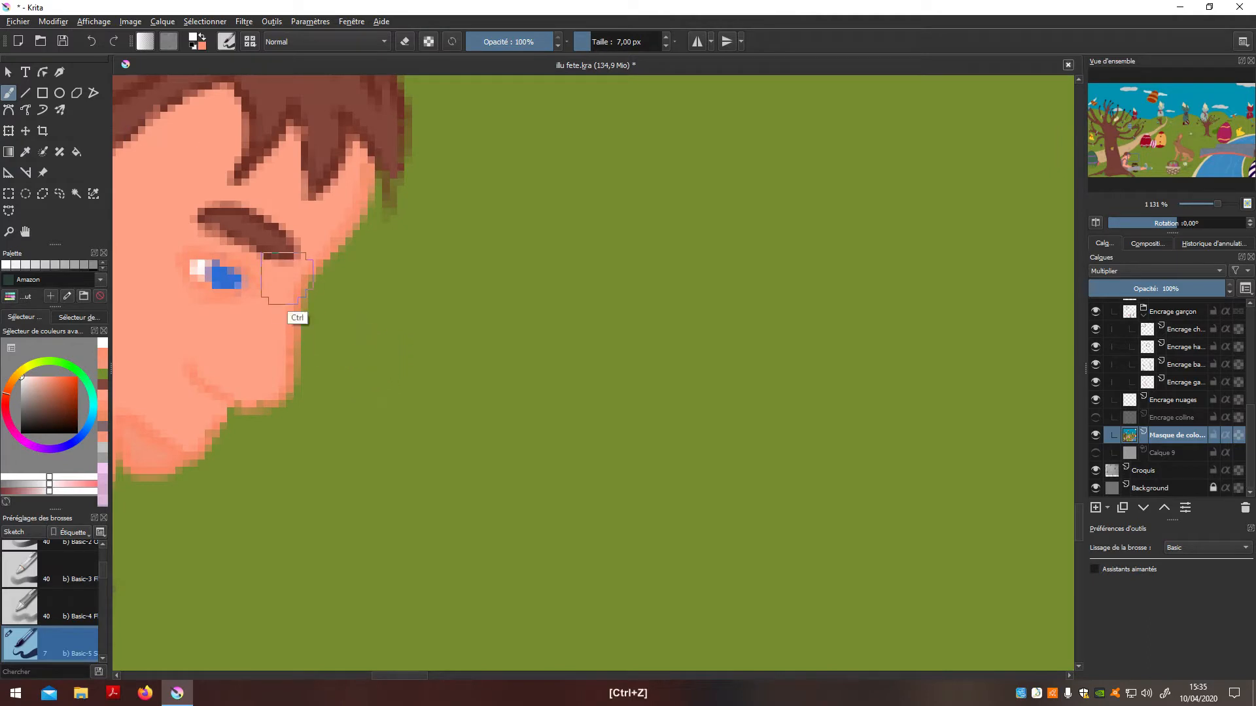
key(bracketleft)
key(bracketleft)
key(bracketleft)
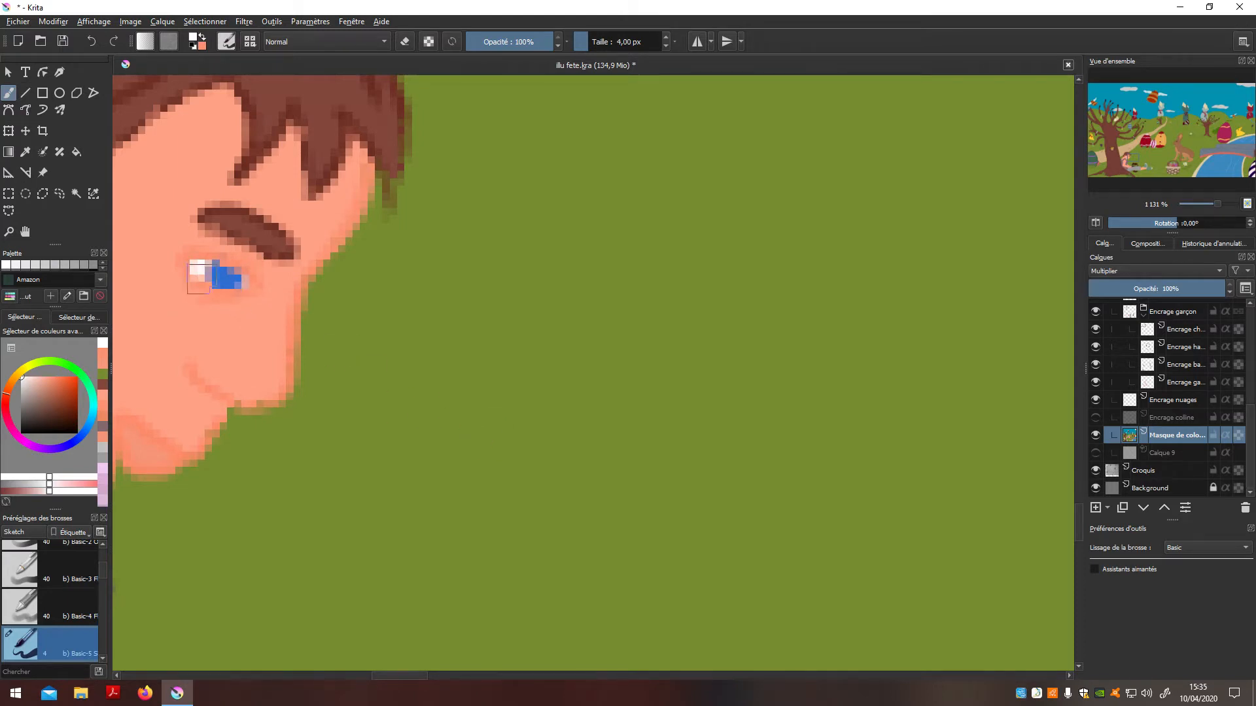
Sample the grey of the pebble outline on the path above the boy, adjust the tone slightly and paint the pebble's inside
scroll(196, 275, down, 10)
key(h)
scroll(410, 538, down, 2)
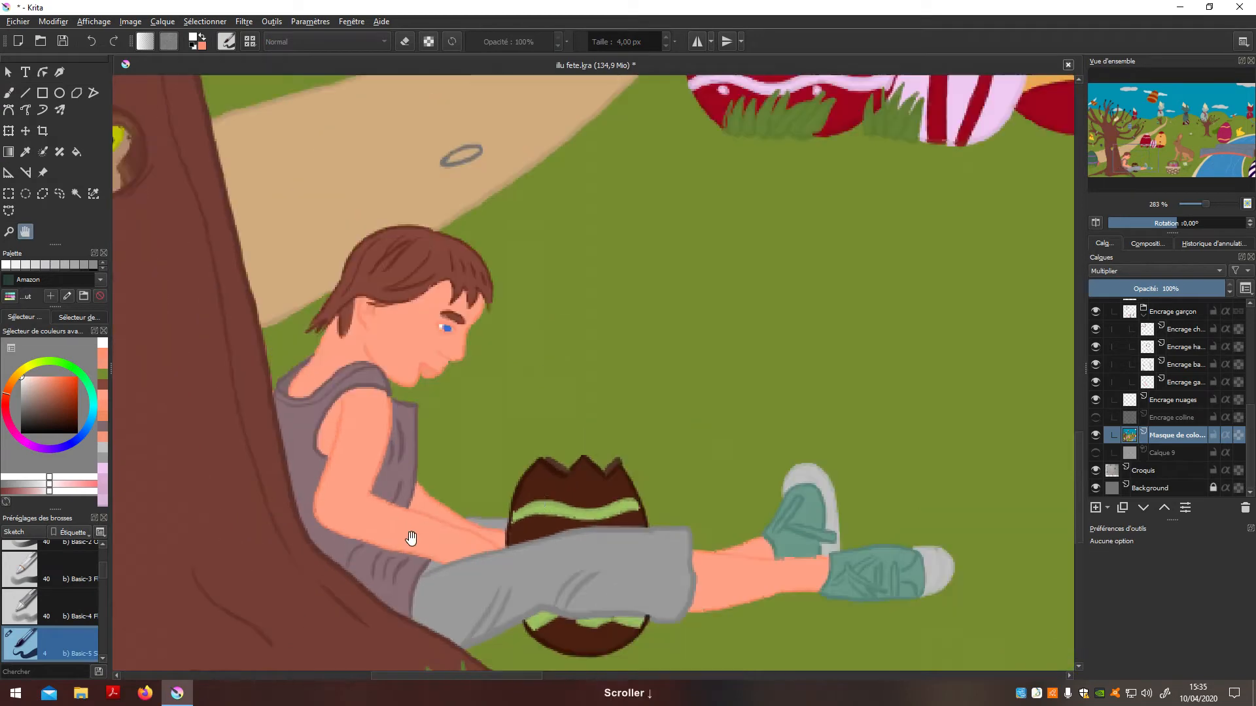
scroll(411, 538, down, 3)
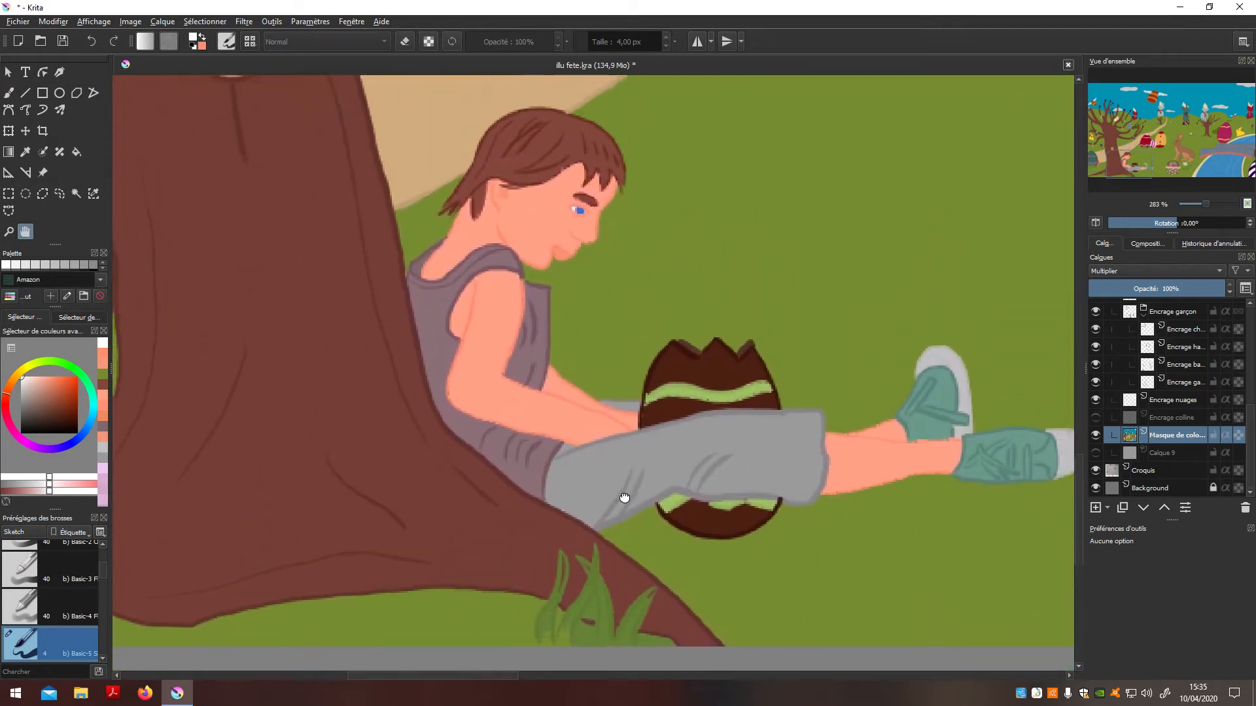
scroll(624, 499, up, 5)
drag(537, 567, 609, 519)
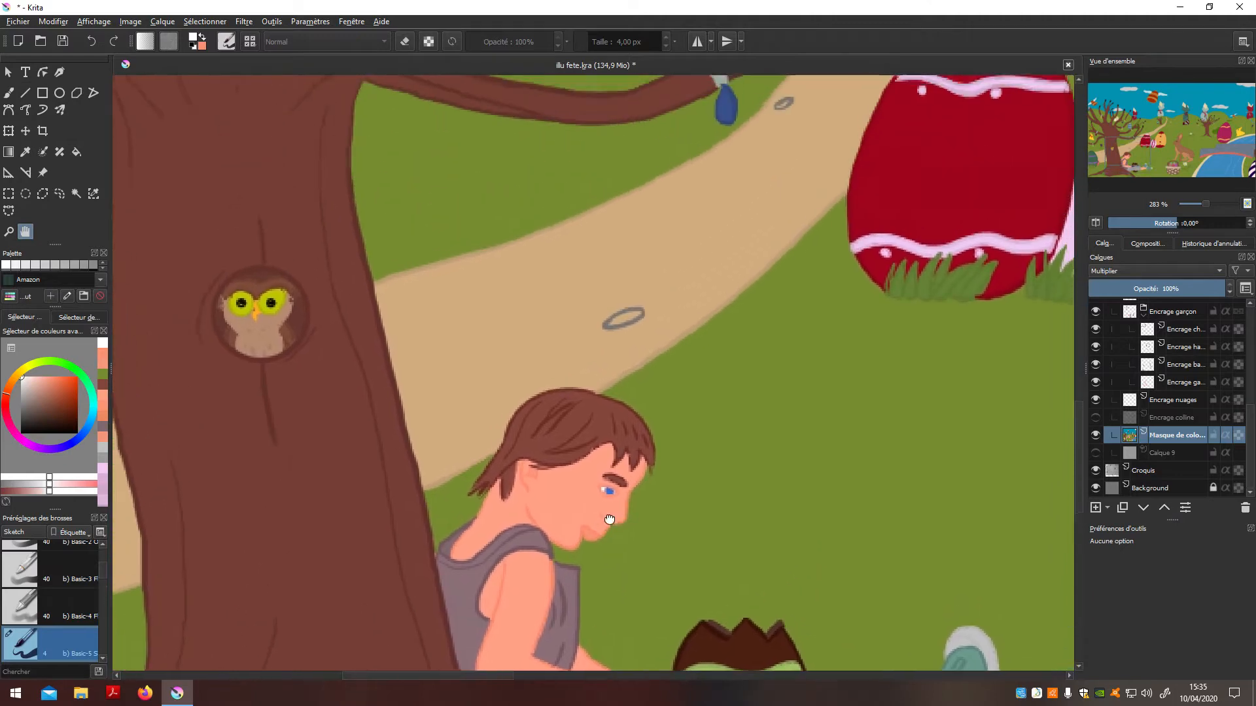
scroll(609, 519, up, 3)
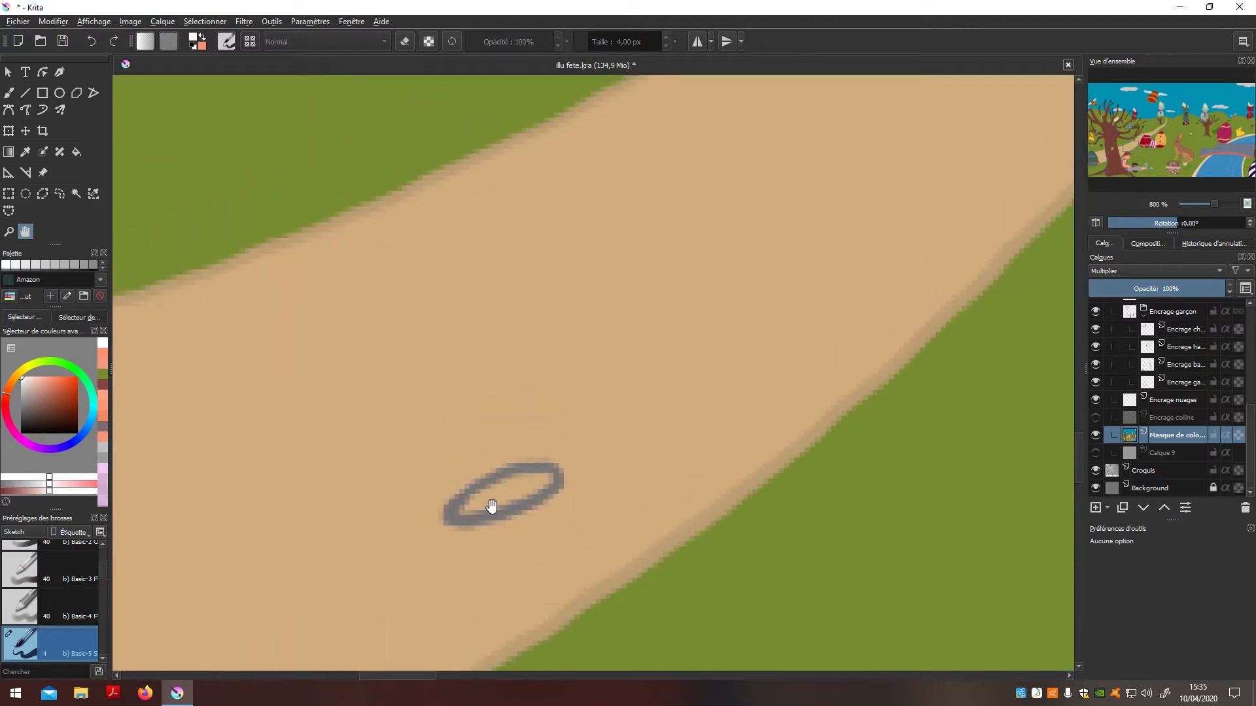
scroll(497, 502, up, 5)
key(p)
click(468, 556)
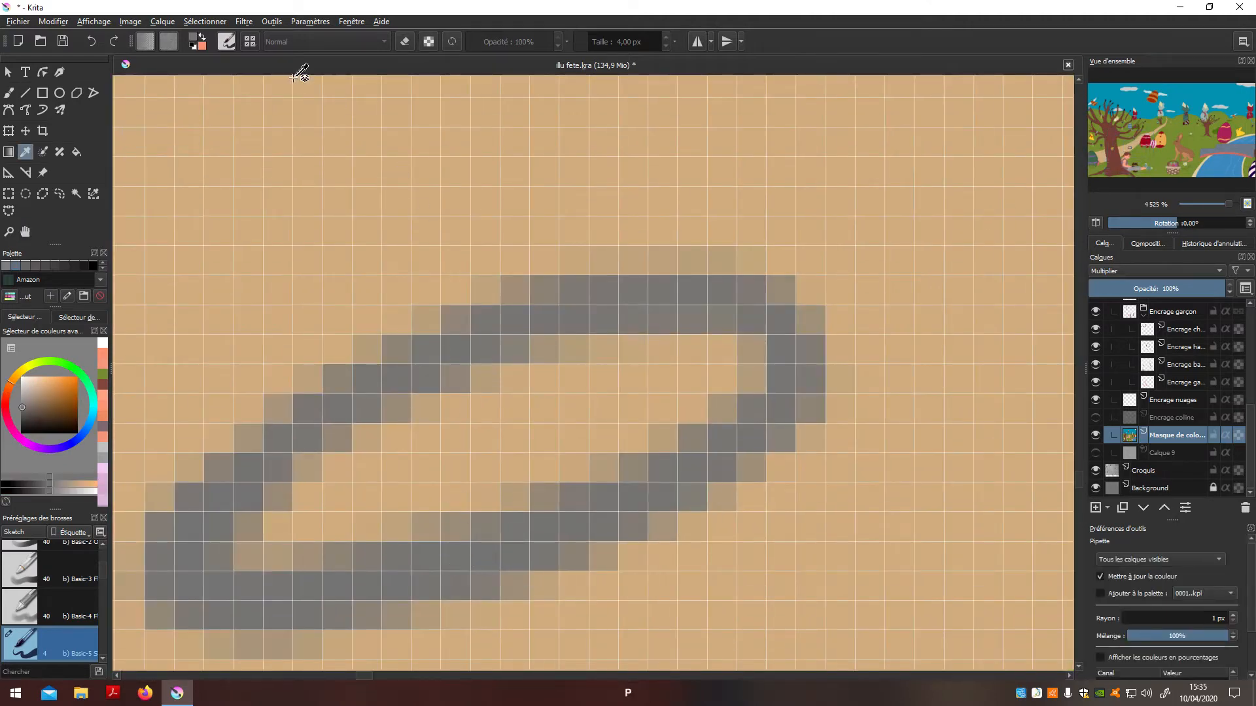
click(191, 41)
click(505, 269)
key(Return)
key(b)
mouse_move(612, 462)
mouse_down()
mouse_move(482, 463)
mouse_move(511, 469)
mouse_move(525, 511)
mouse_move(586, 461)
mouse_move(673, 345)
mouse_move(445, 402)
mouse_move(452, 461)
mouse_up()
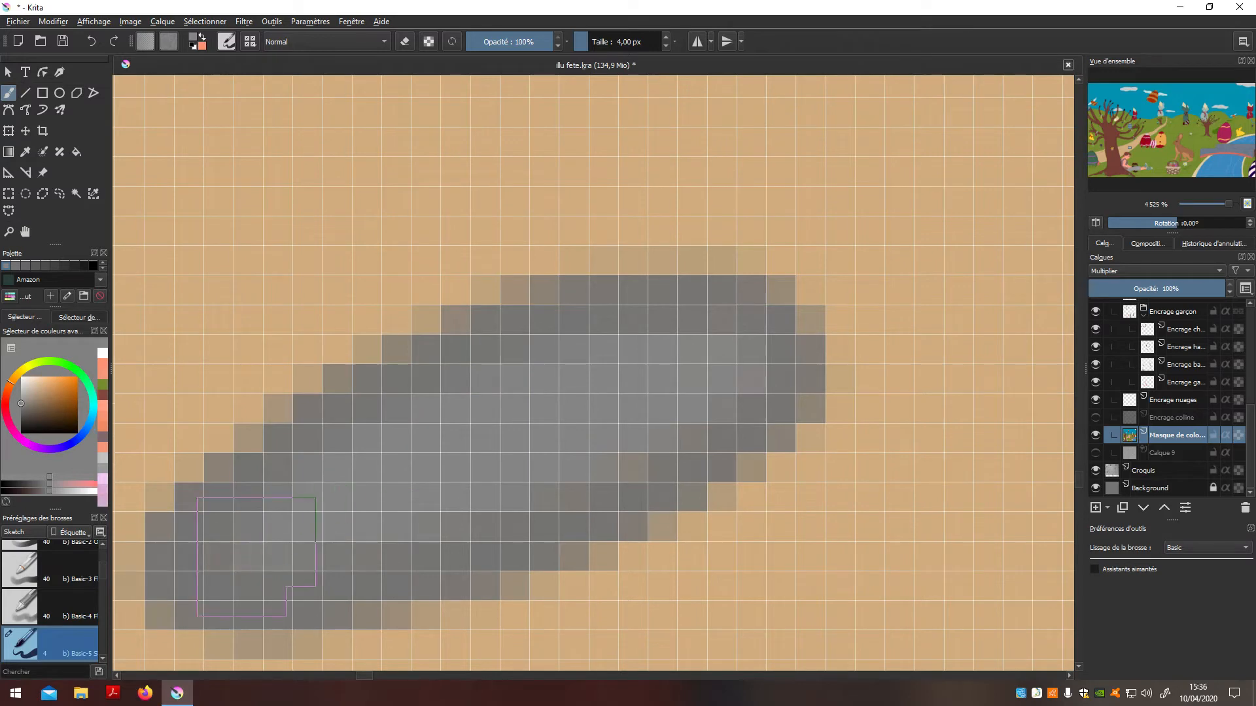
Paint the inside of the pebble below the purple tulip and the one beside the blue hanging ornament in the same grey
scroll(536, 513, down, 5)
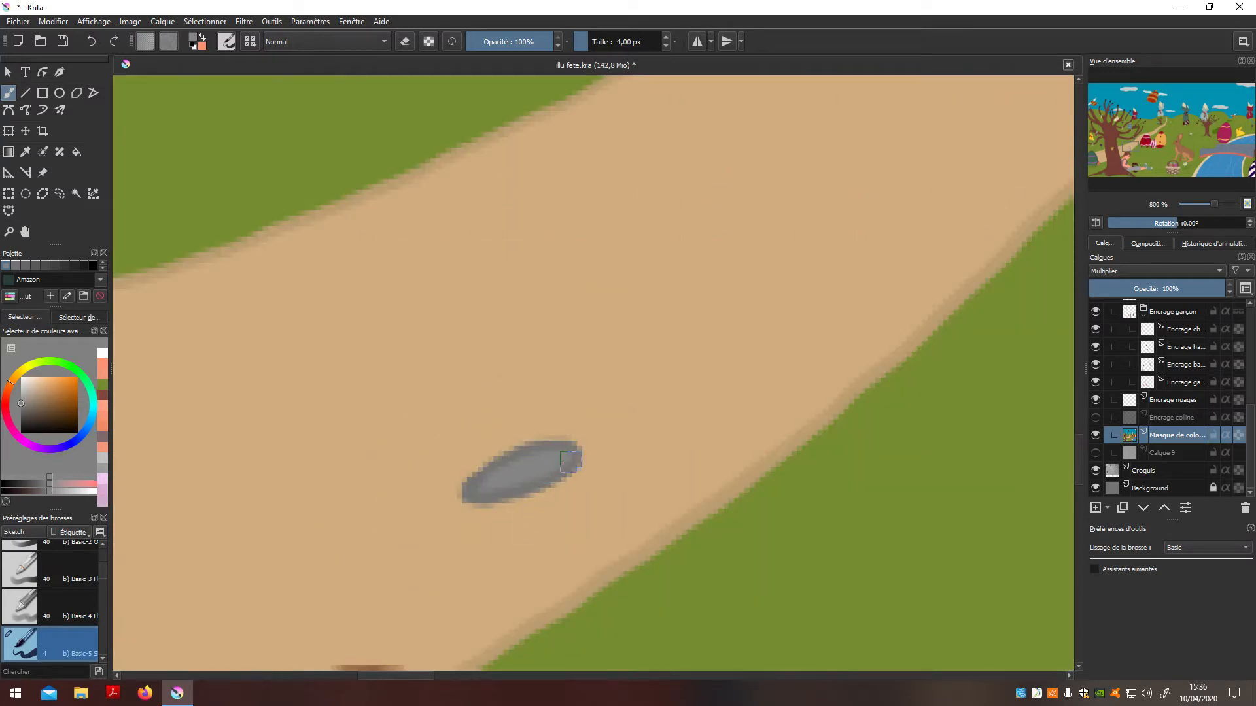
scroll(562, 466, down, 3)
scroll(351, 540, up, 2)
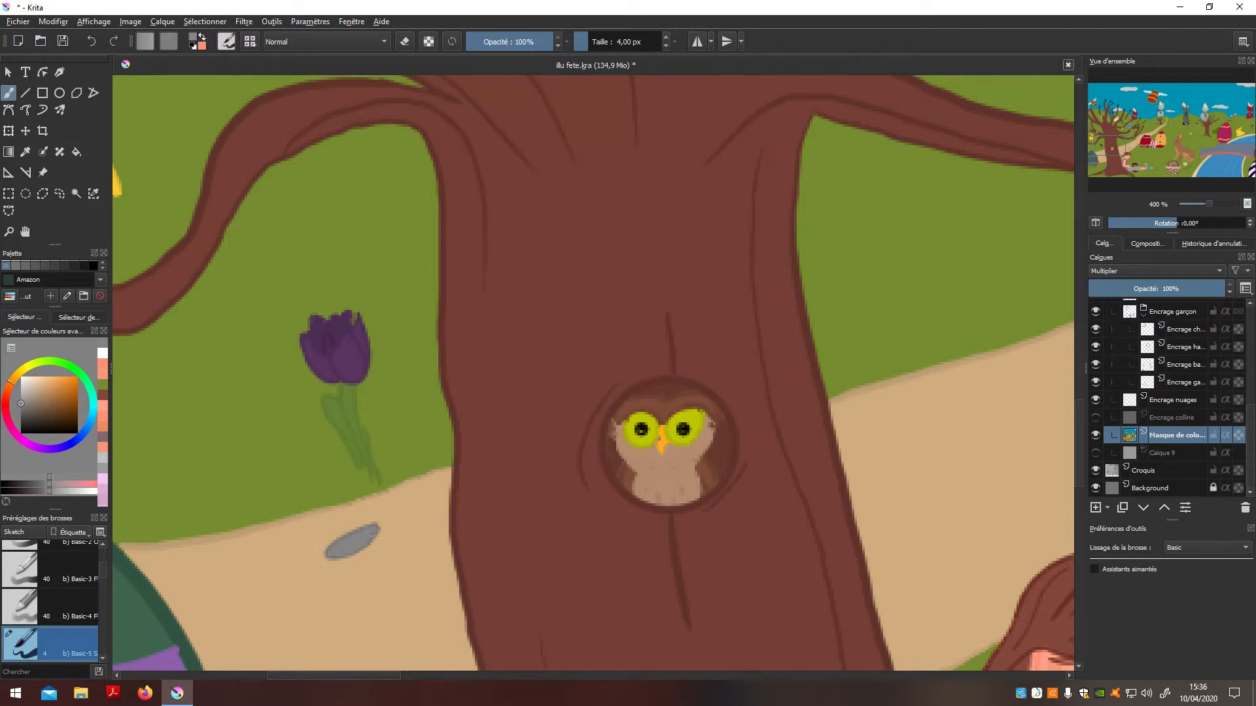
key(h)
drag(903, 448, 477, 588)
drag(981, 422, 621, 575)
scroll(619, 488, up, 3)
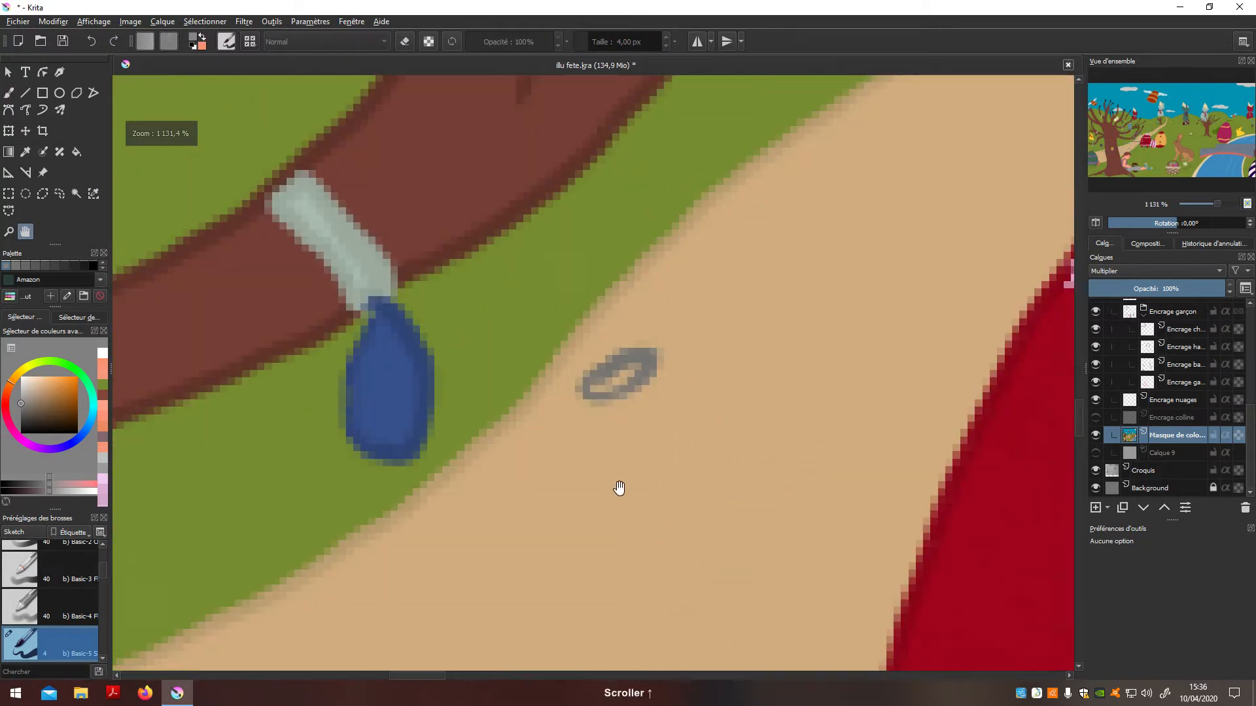
key(b)
drag(620, 376, 634, 369)
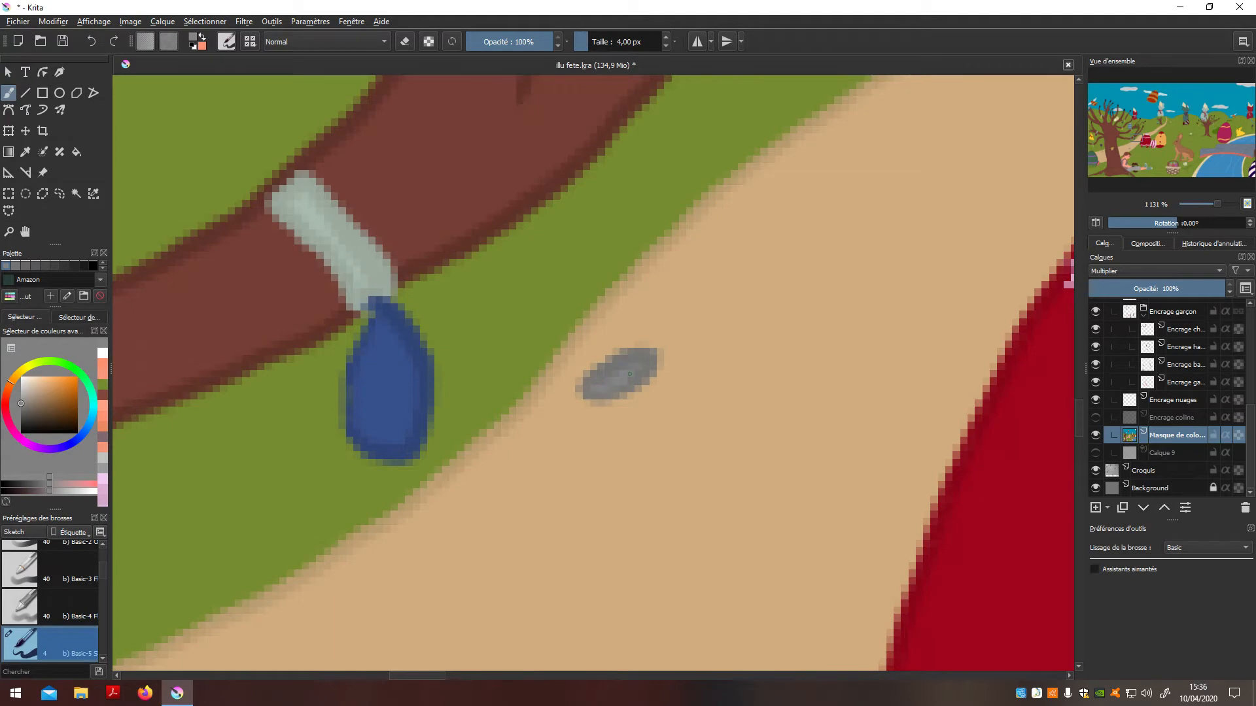
Fill in the two pebbles on the path above the orange egg with the red top, using the same grey
scroll(673, 383, down, 3)
key(h)
drag(728, 410, 431, 549)
drag(950, 314, 529, 430)
scroll(563, 421, up, 2)
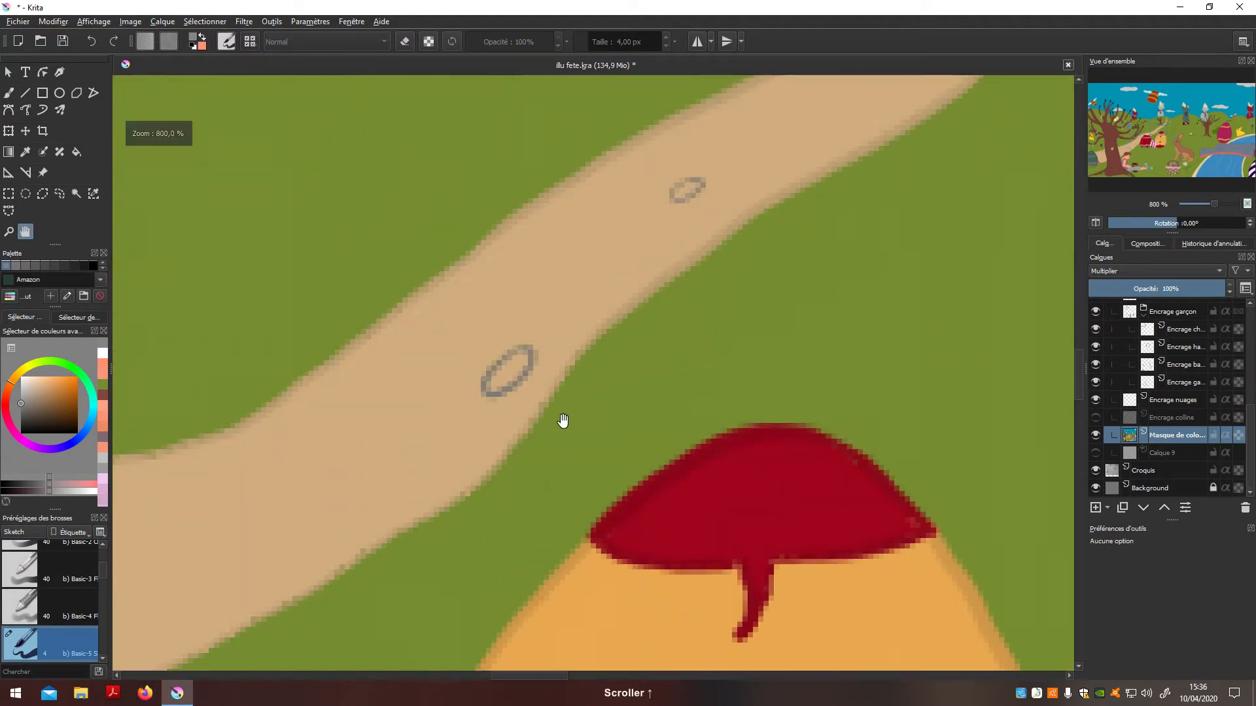
key(b)
mouse_move(496, 384)
mouse_down()
mouse_move(518, 362)
mouse_move(508, 375)
mouse_up()
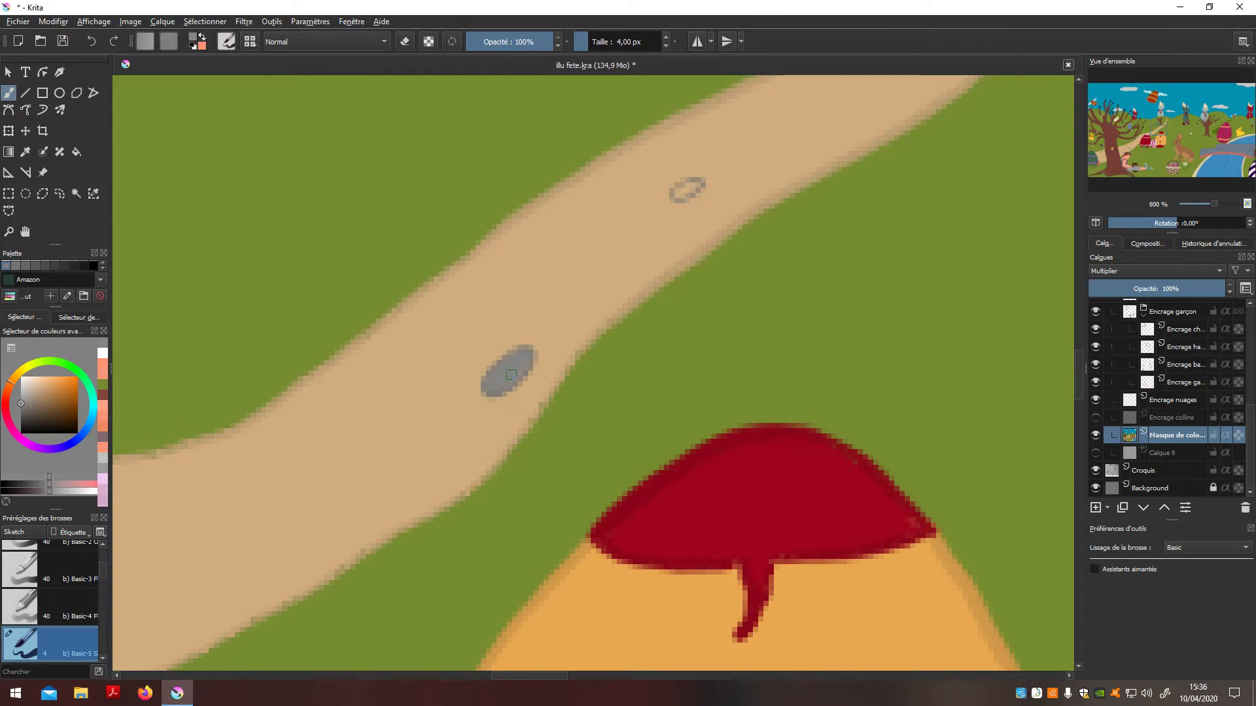
drag(685, 185, 689, 191)
Paint the inside of the small pebble on the narrow far end of the path in grey
scroll(727, 239, down, 2)
key(h)
drag(727, 268, 600, 376)
drag(764, 184, 578, 392)
scroll(579, 388, up, 5)
key(b)
mouse_move(567, 253)
mouse_down()
mouse_move(555, 268)
mouse_move(568, 230)
mouse_up()
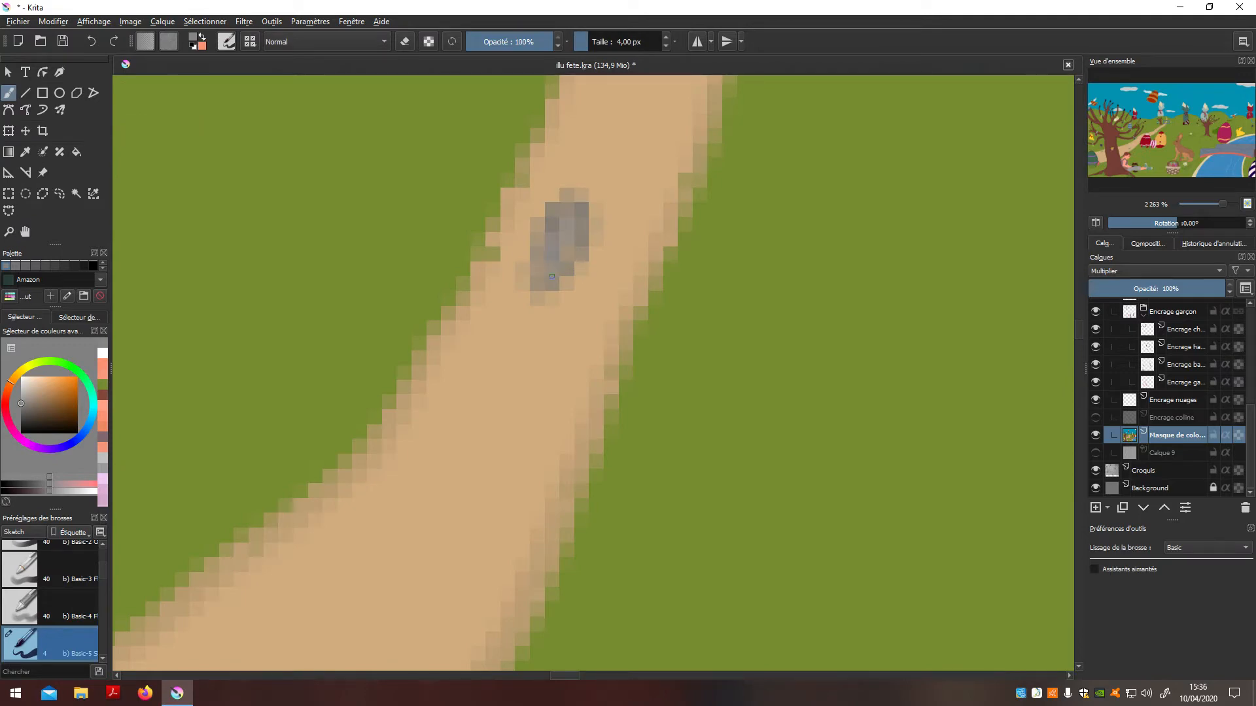
Make the hill outline layer "Encrage colline" visible again to smooth the border between the hills and the sky
key(h)
drag(631, 144, 513, 371)
scroll(513, 371, down, 10)
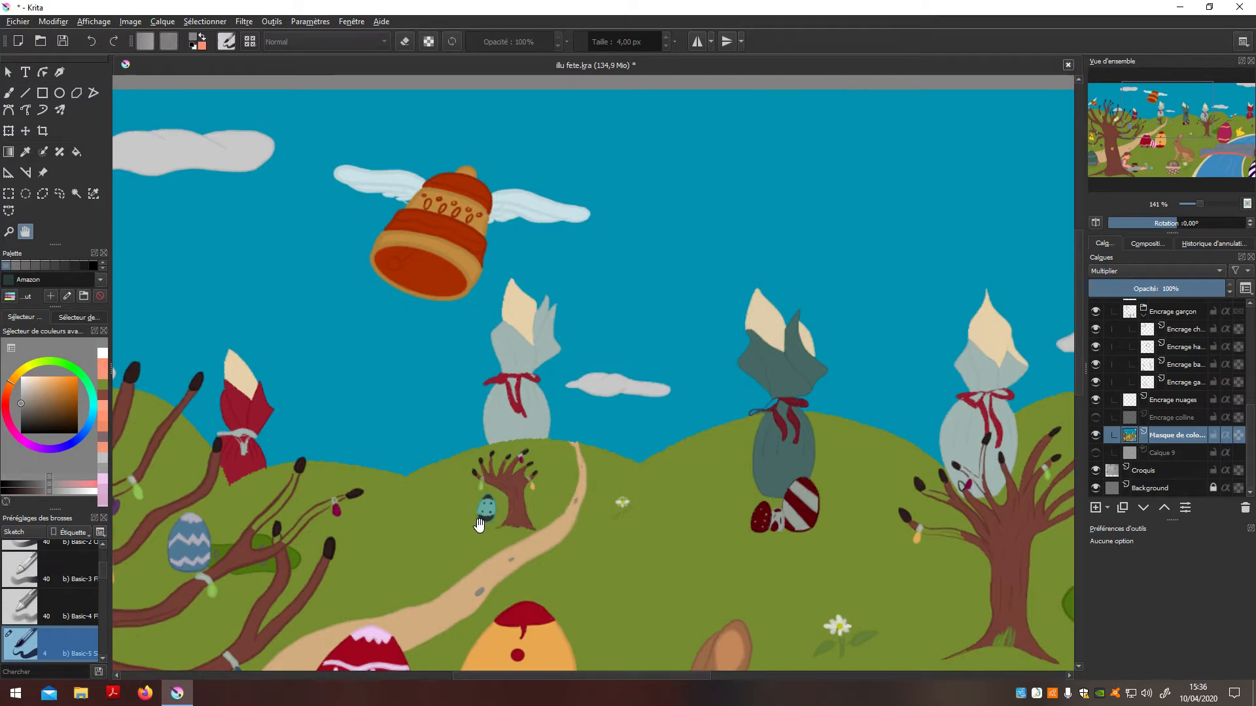
drag(386, 545, 527, 538)
drag(412, 520, 695, 540)
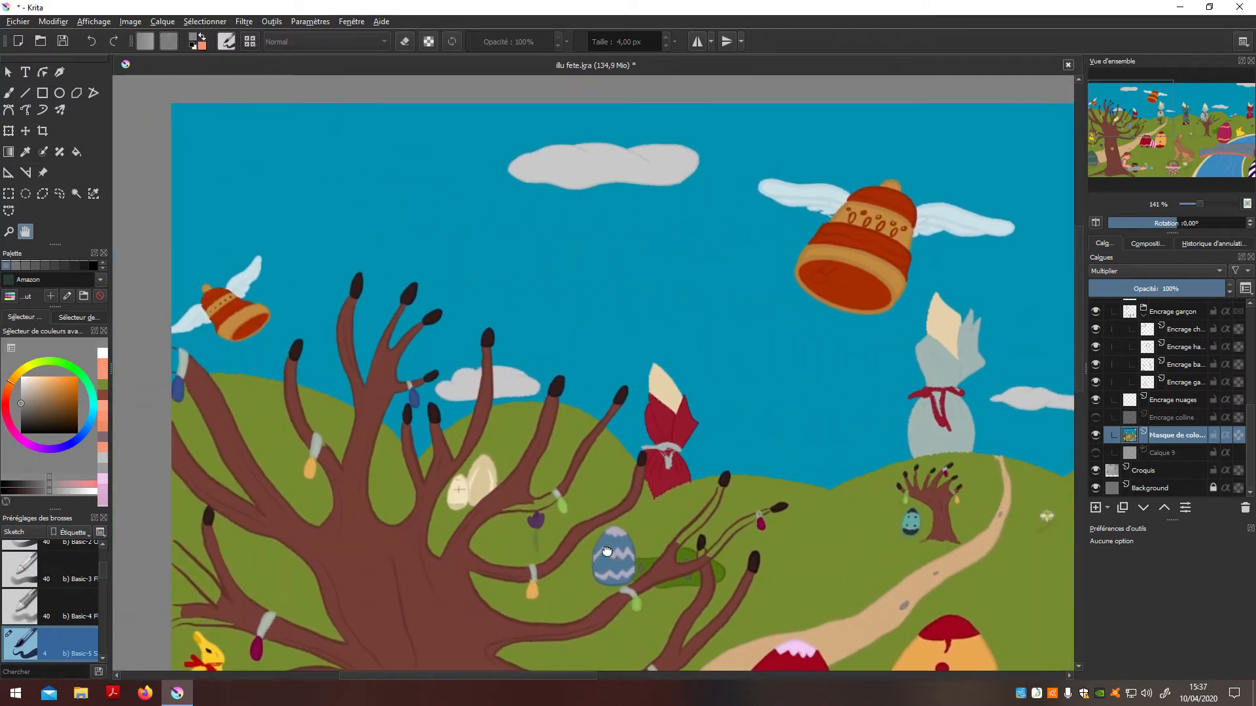
drag(611, 462, 620, 495)
scroll(648, 493, up, 7)
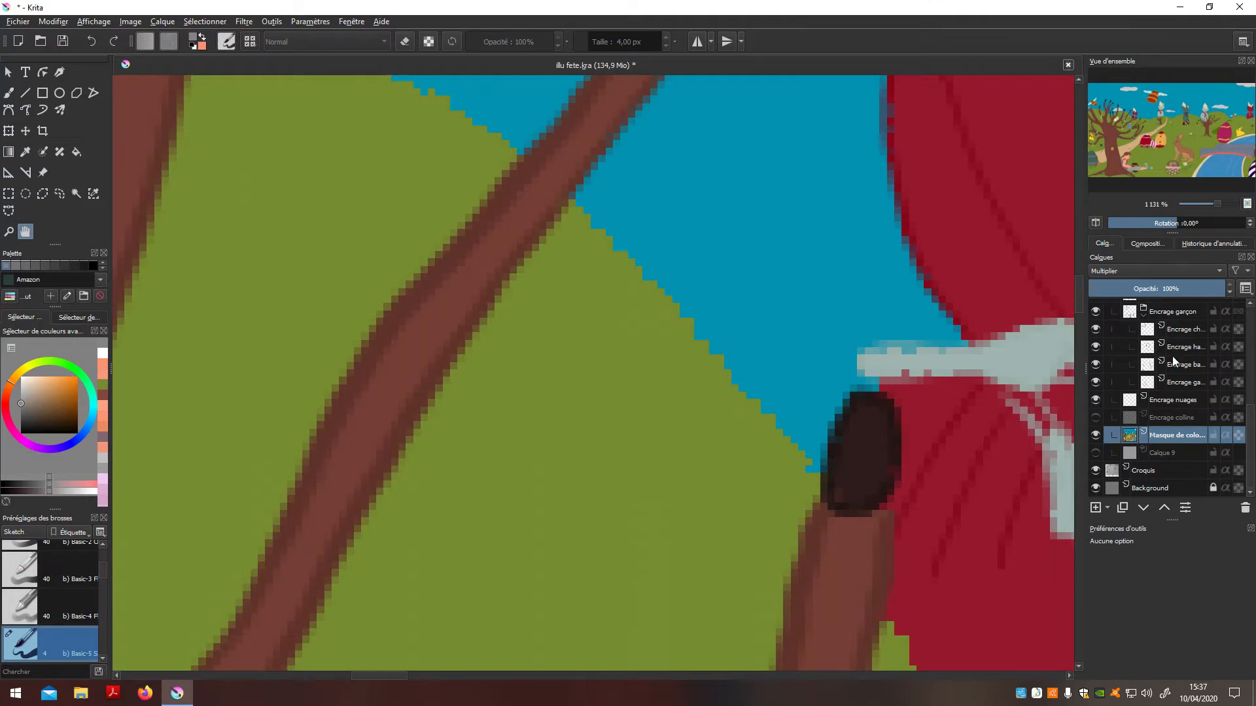
click(1096, 417)
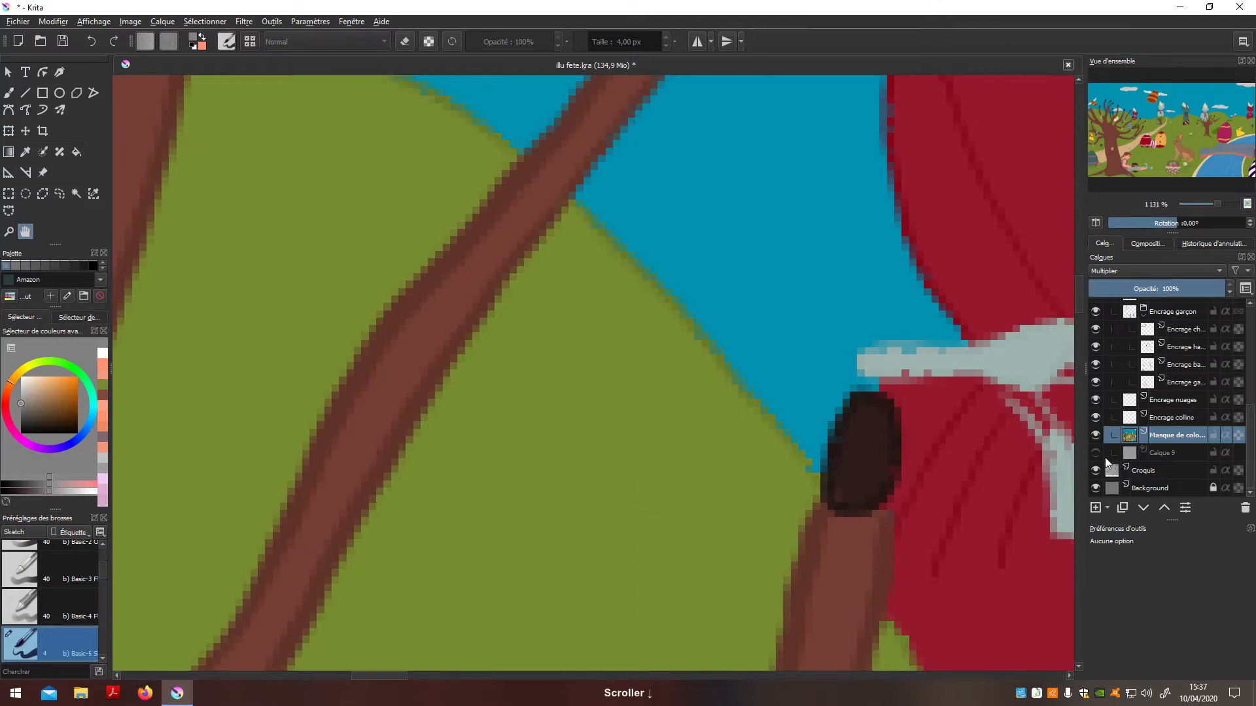
Examine the hill outlines and the surrounding parts of the illustration for missing colouring
scroll(821, 516, down, 8)
drag(934, 543, 661, 426)
scroll(757, 471, up, 6)
scroll(791, 488, down, 3)
scroll(730, 463, down, 4)
drag(813, 620, 687, 425)
drag(746, 536, 583, 555)
drag(664, 554, 711, 569)
mouse_move(682, 515)
mouse_down()
mouse_move(700, 538)
mouse_move(693, 522)
mouse_up()
drag(568, 534, 787, 557)
Sample the small bell's gold #c08a3e, pick a slightly darker tone and paint over the red inside of its opening
scroll(586, 435, up, 7)
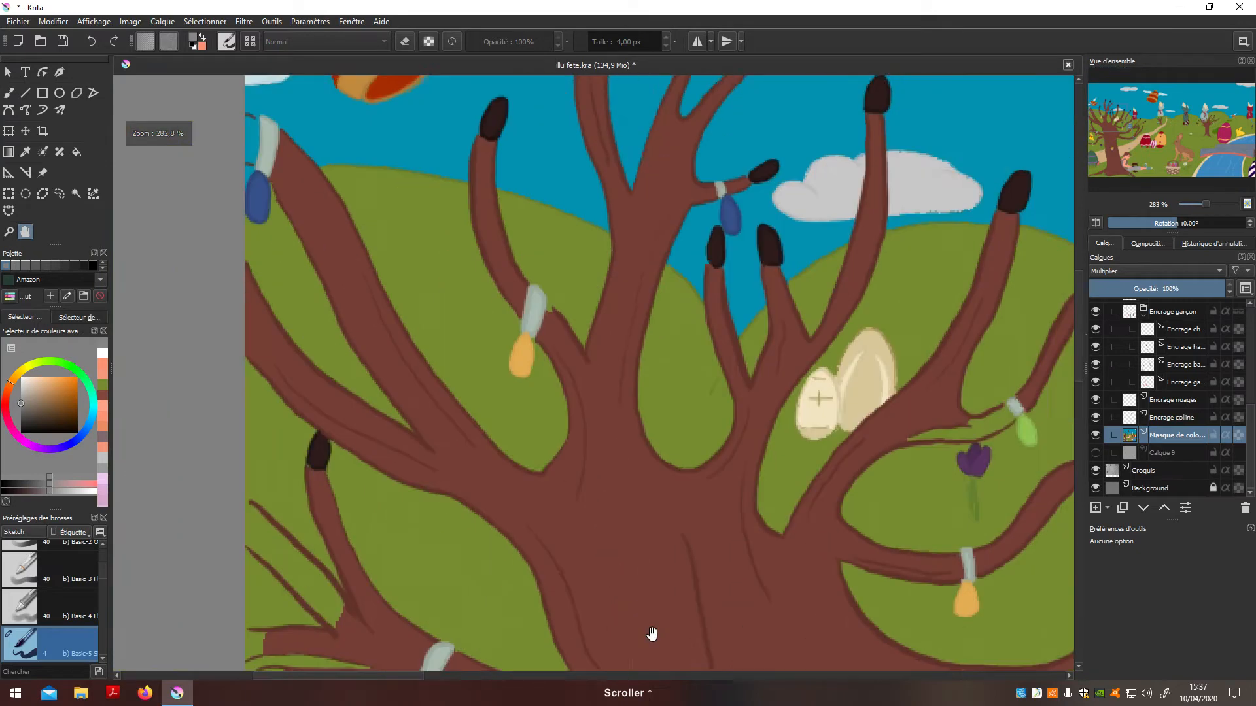
scroll(616, 443, up, 1)
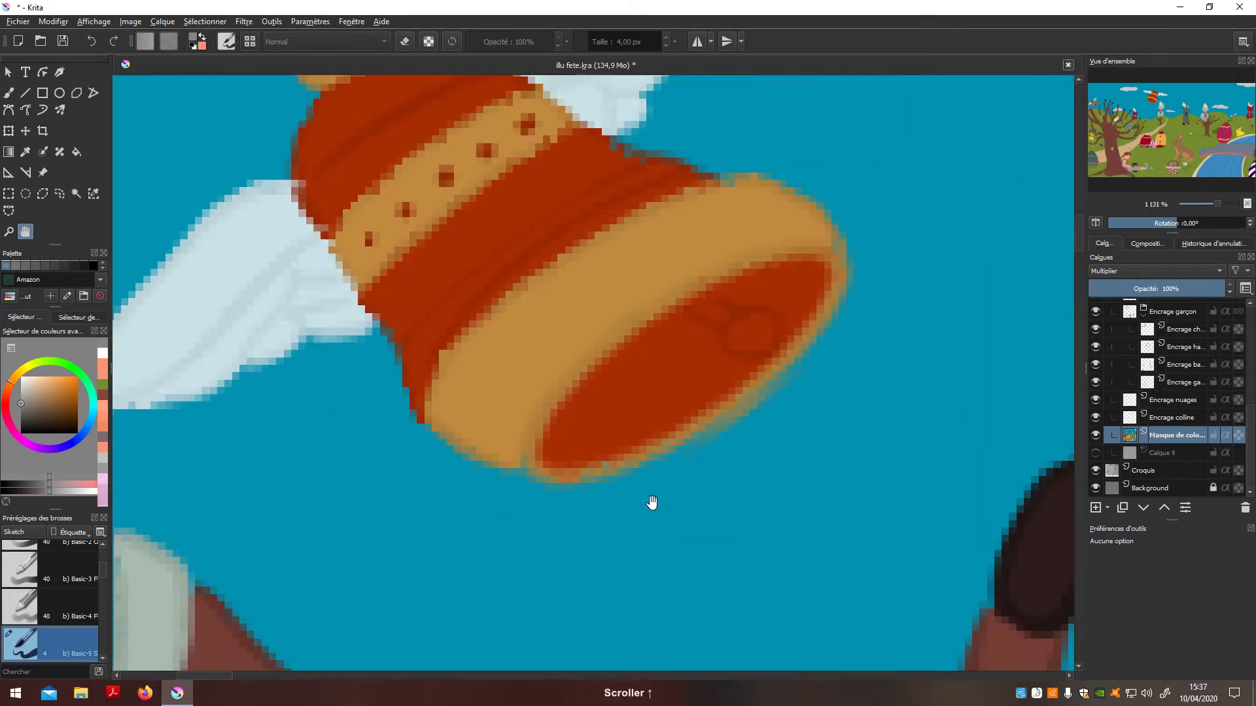
key(p)
click(538, 392)
click(195, 44)
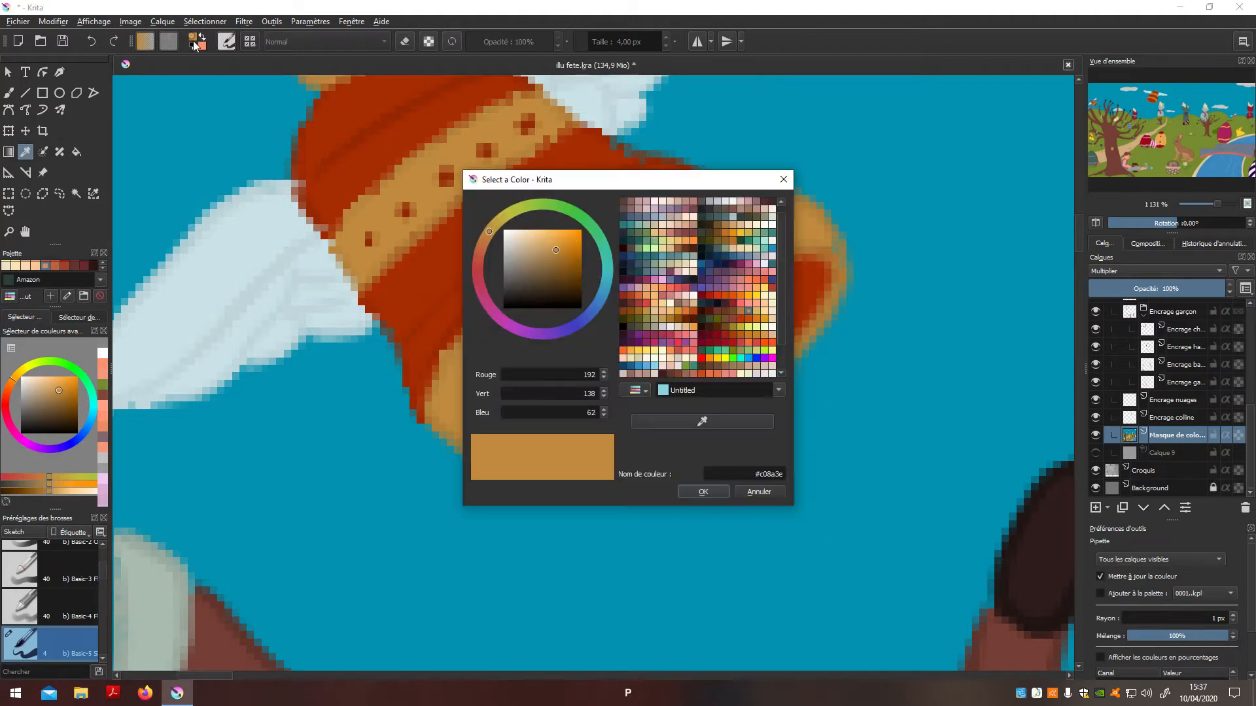
click(556, 253)
click(703, 491)
key(b)
mouse_move(608, 438)
mouse_down()
mouse_move(686, 348)
mouse_move(553, 438)
mouse_move(563, 458)
mouse_move(558, 406)
mouse_up()
mouse_move(543, 458)
mouse_down()
mouse_move(597, 449)
mouse_move(631, 403)
mouse_move(573, 435)
mouse_move(606, 455)
mouse_up()
mouse_move(672, 416)
mouse_down()
mouse_move(638, 451)
mouse_move(726, 392)
mouse_move(623, 353)
mouse_move(673, 320)
mouse_move(703, 346)
mouse_move(662, 359)
mouse_move(675, 424)
mouse_up()
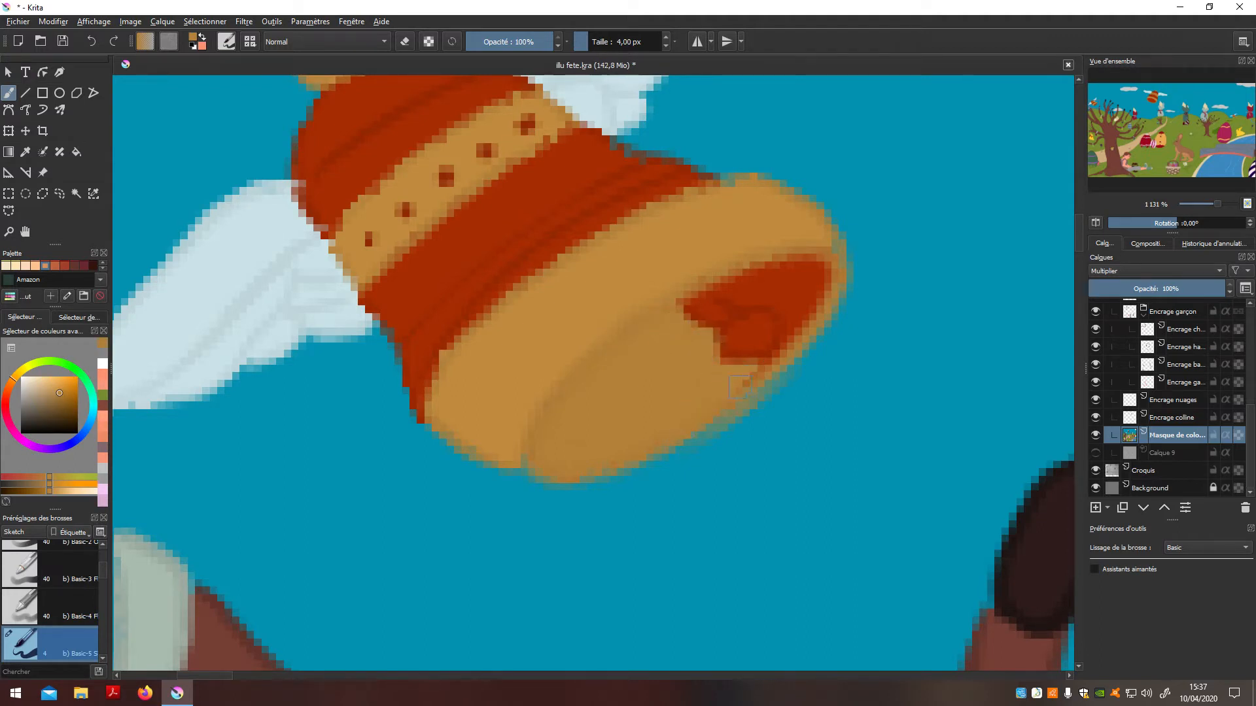
Paint the remaining red around the small bell's clapper in the darker gold, undoing a stray stroke and keeping the clapper red
mouse_move(755, 301)
mouse_down()
mouse_move(720, 287)
mouse_move(744, 284)
mouse_move(745, 297)
mouse_move(779, 270)
mouse_move(769, 263)
mouse_move(809, 265)
mouse_move(817, 286)
mouse_move(779, 346)
mouse_move(722, 370)
mouse_move(765, 360)
mouse_up()
key(ctrl+z)
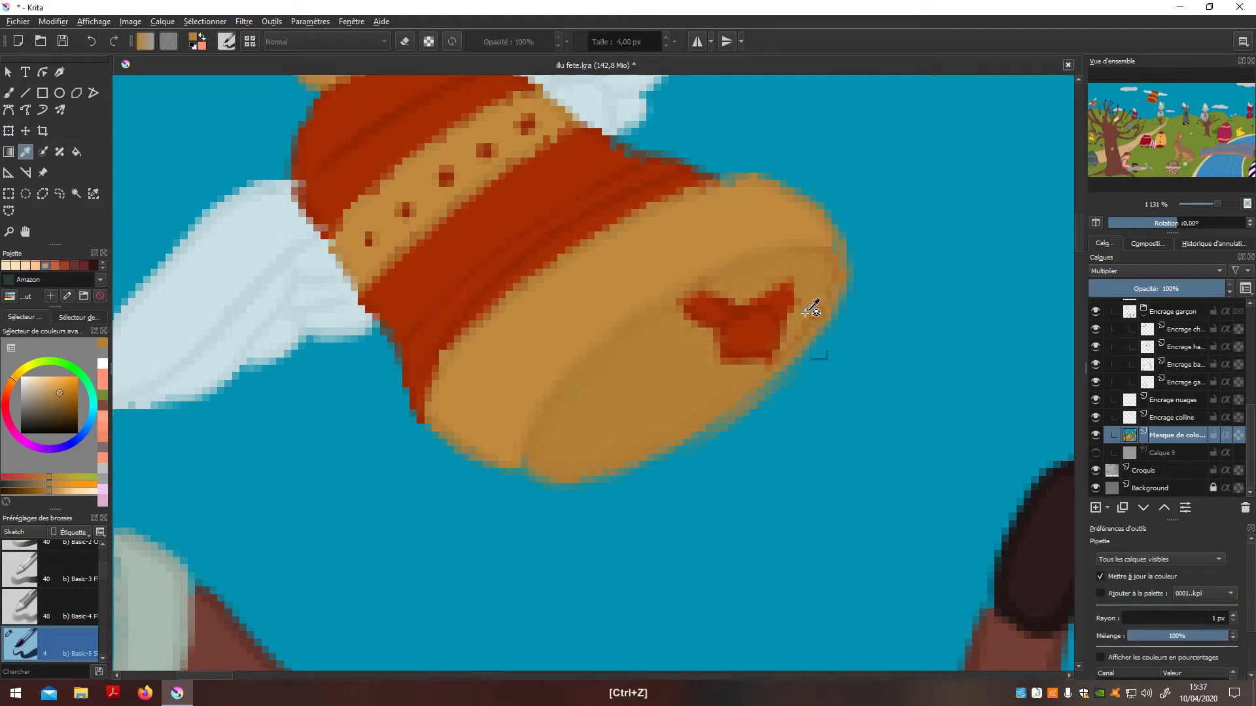
key(b)
drag(800, 302, 778, 298)
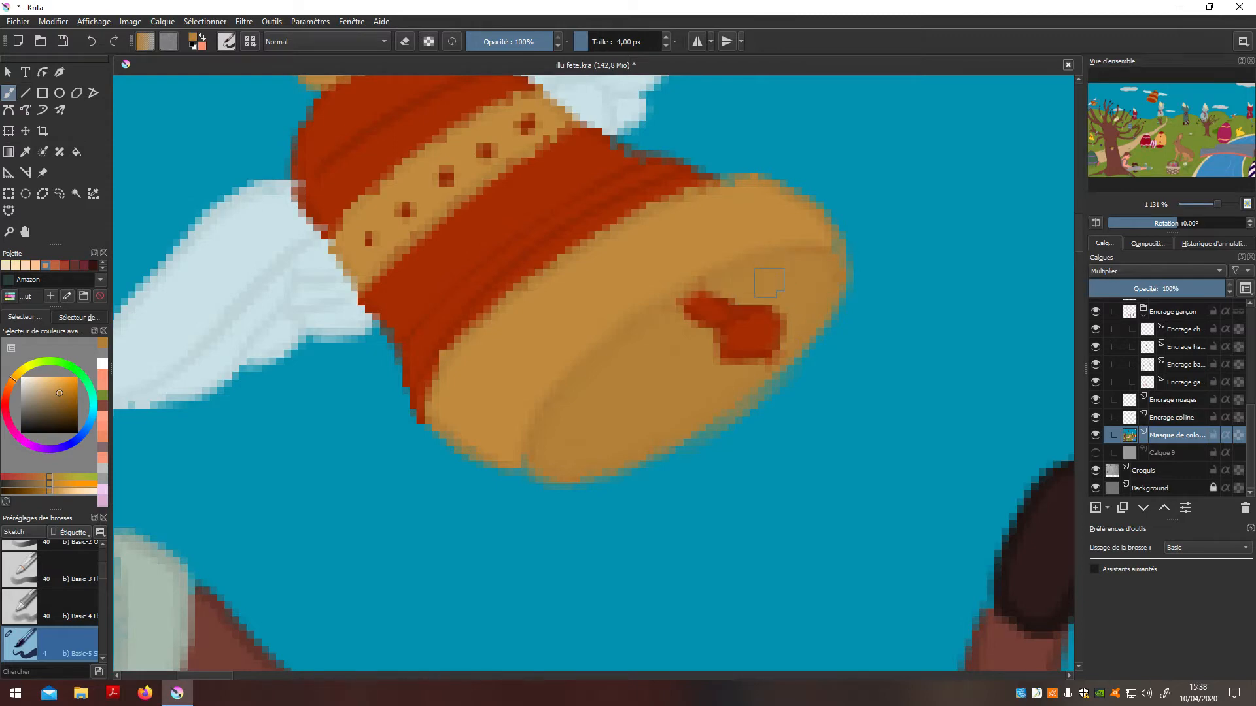
scroll(769, 282, down, 6)
scroll(739, 306, up, 8)
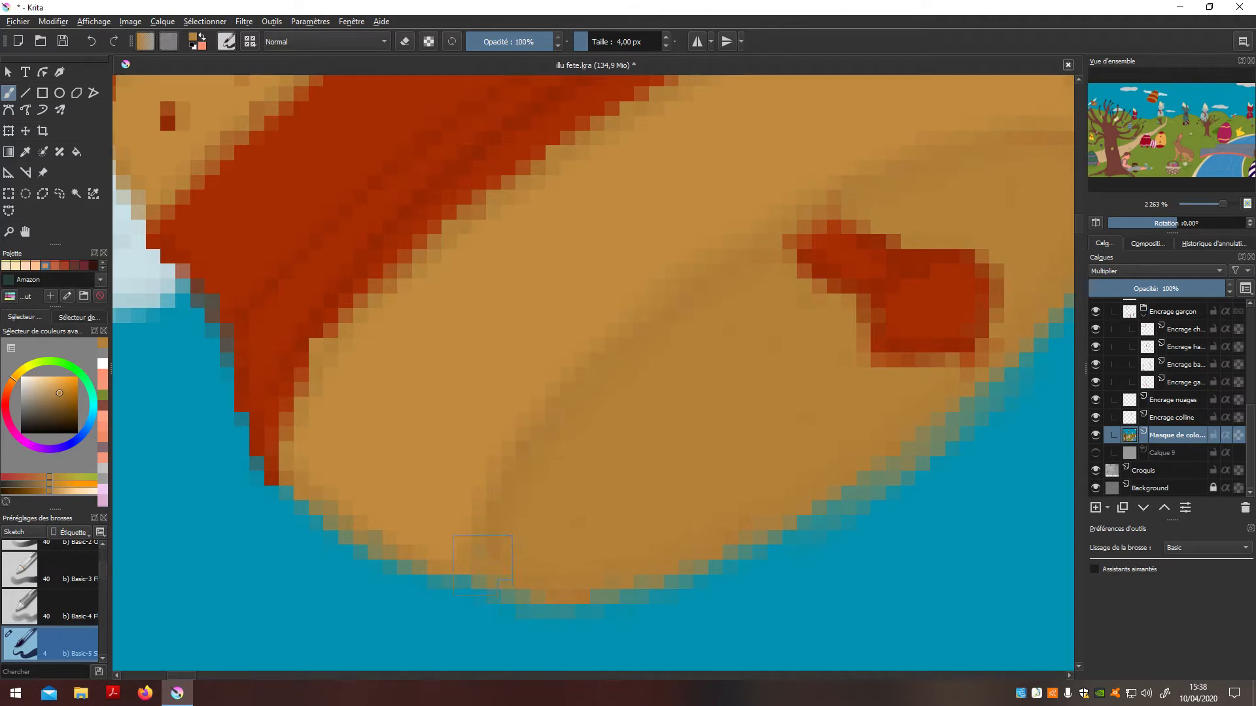
scroll(535, 597, down, 7)
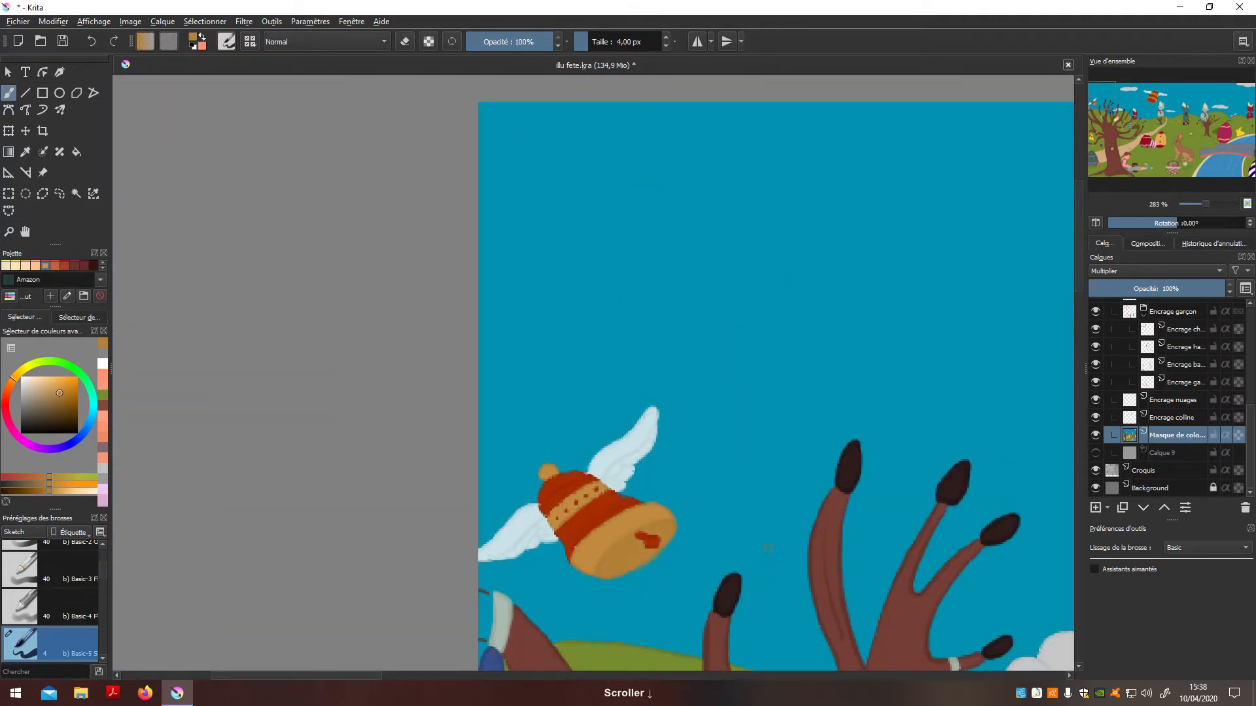
Outline the large bell's opening with a Bézier curve selection, leaving out the clapper, and fill it with the darker gold
key(h)
drag(730, 508, 379, 373)
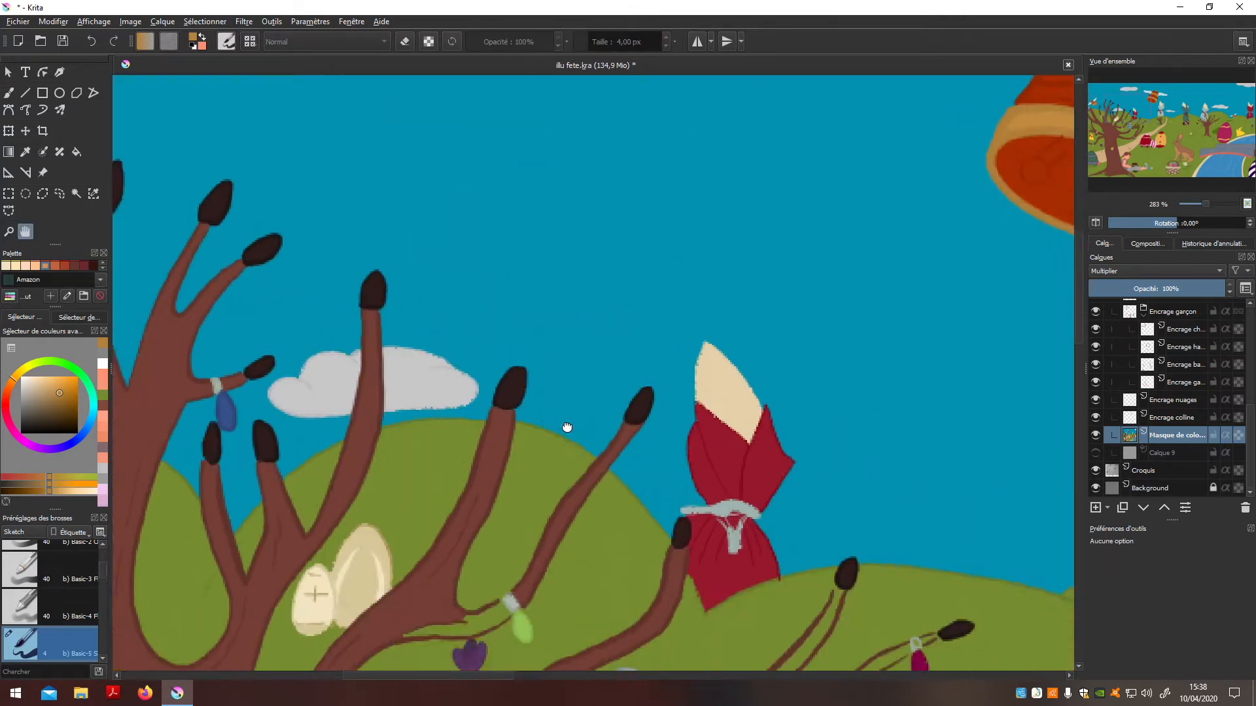
scroll(696, 459, down, 2)
scroll(591, 516, down, 1)
scroll(639, 522, up, 5)
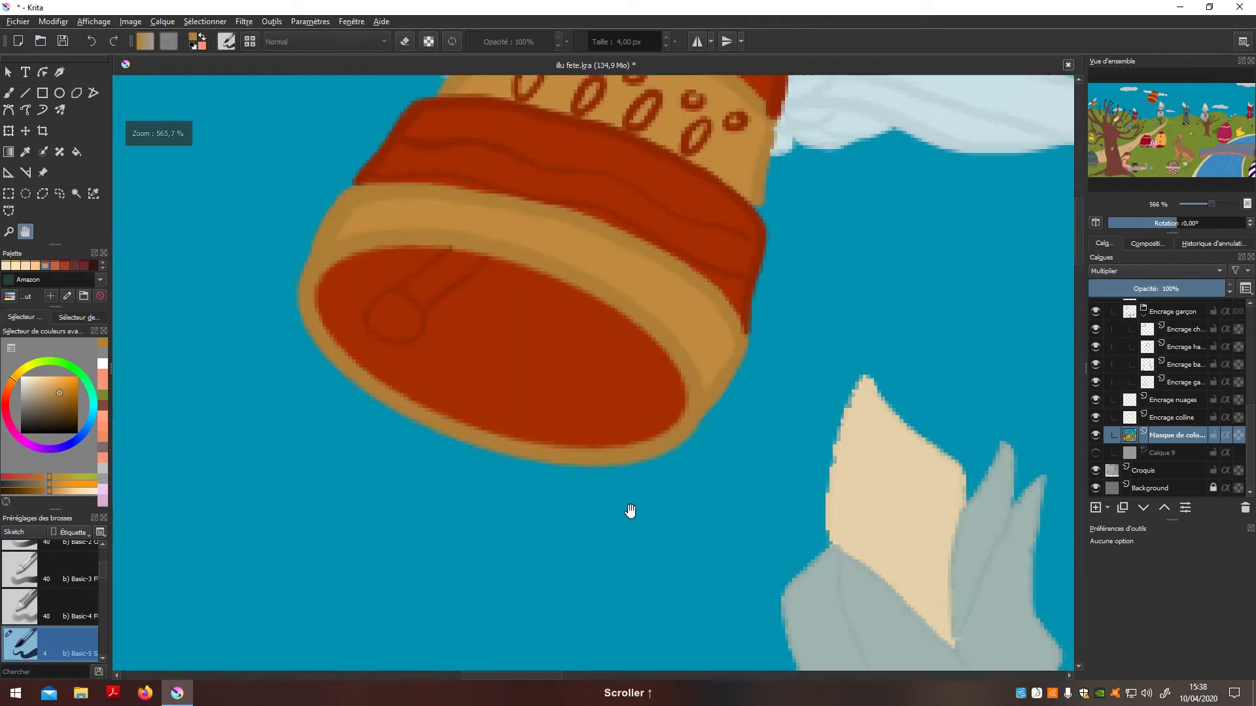
drag(633, 544, 680, 571)
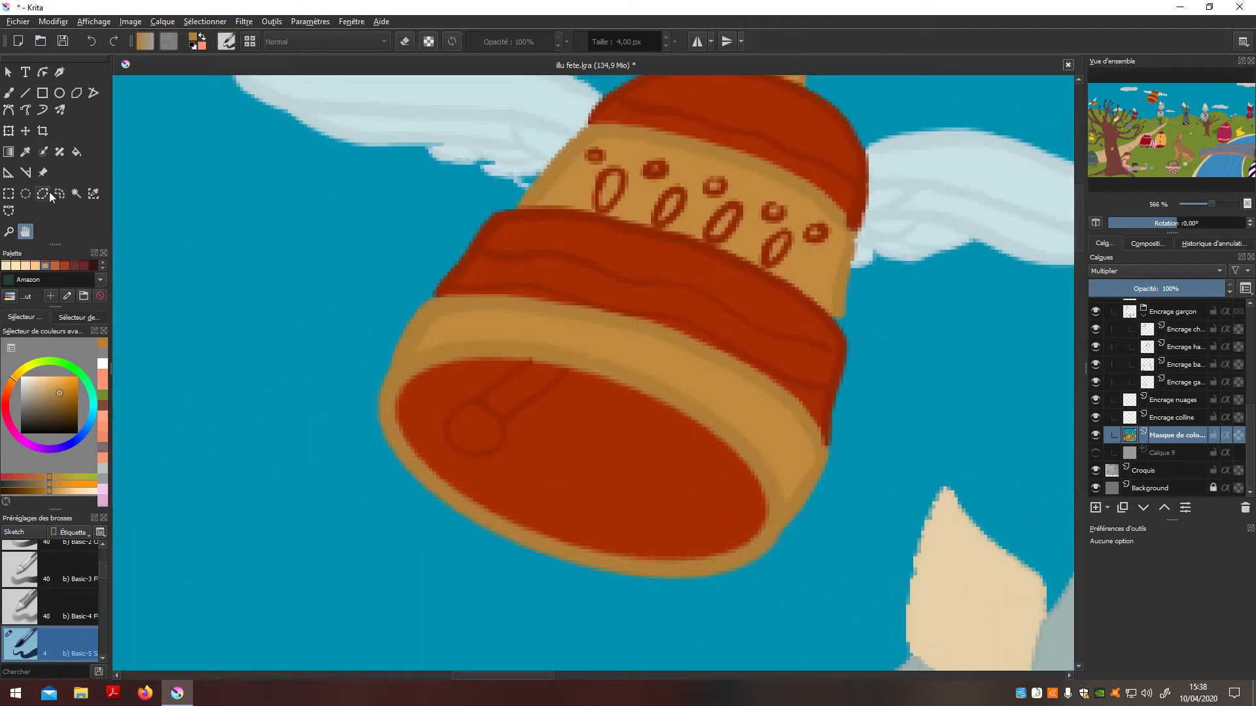
click(9, 210)
click(523, 353)
click(416, 371)
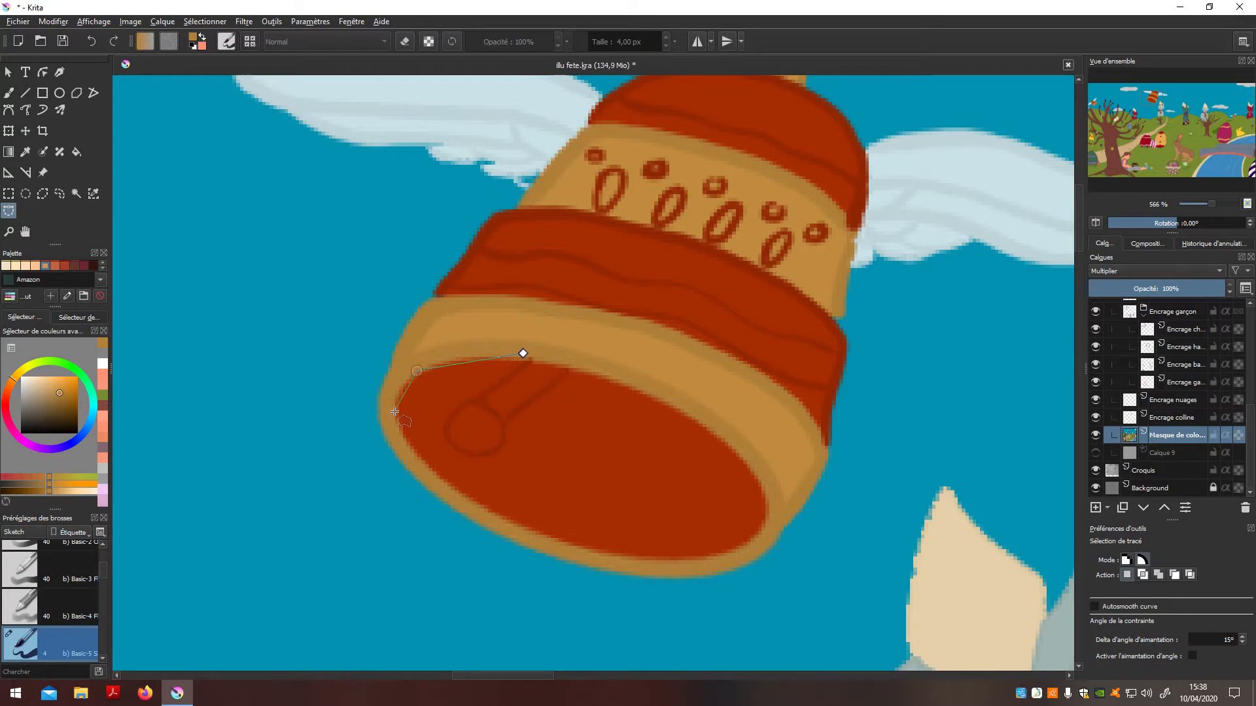
click(749, 466)
click(504, 424)
click(523, 353)
key(1)
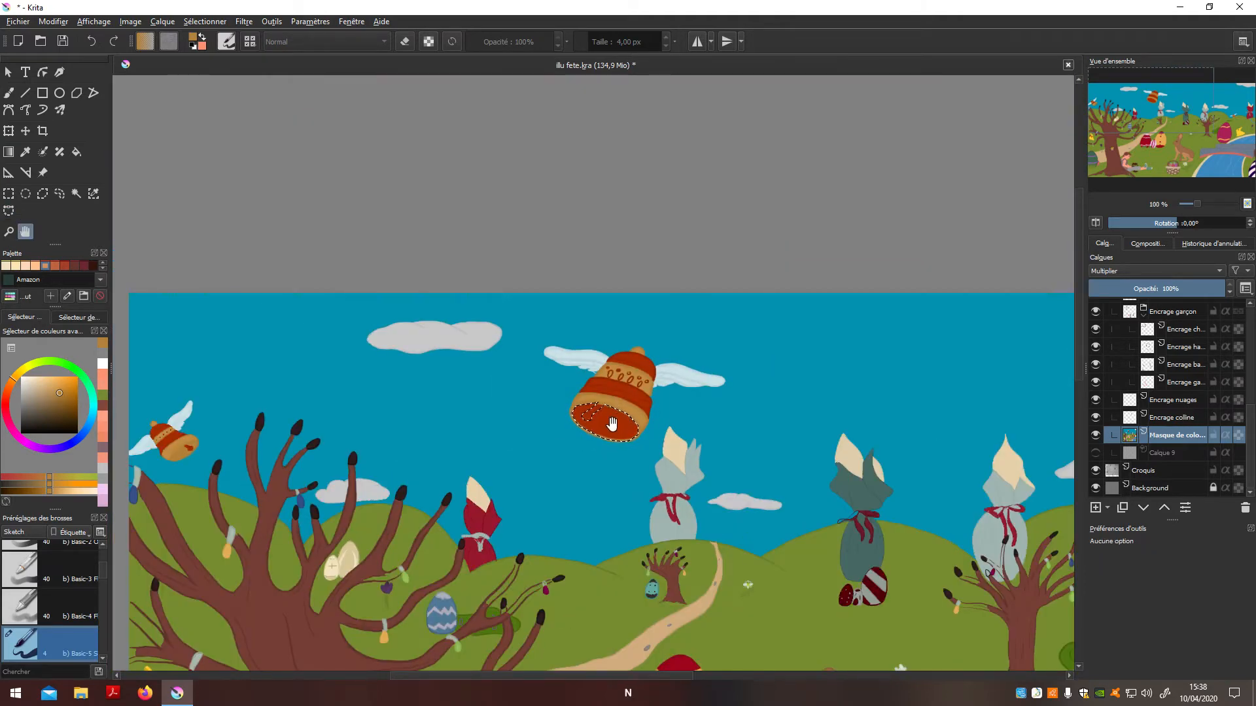
key(f)
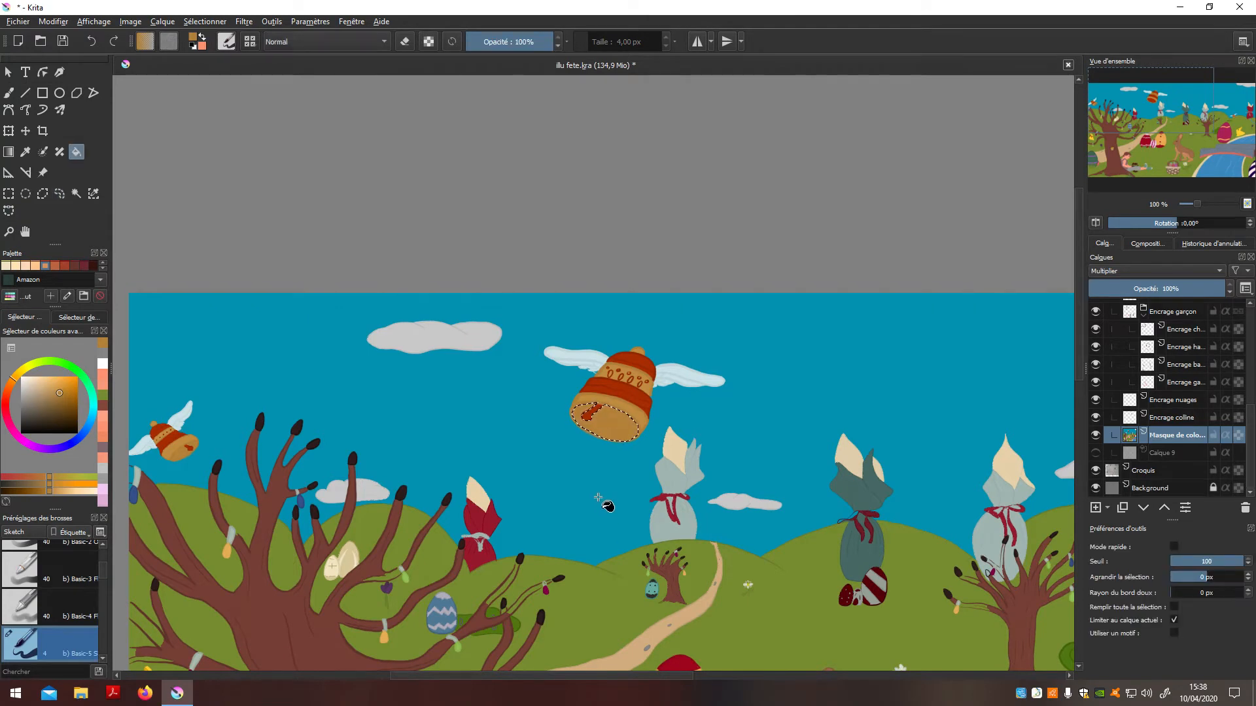
Paint over the leftover red marks inside the large bell's opening in the darker gold with the 4 px brush
scroll(608, 515, up, 8)
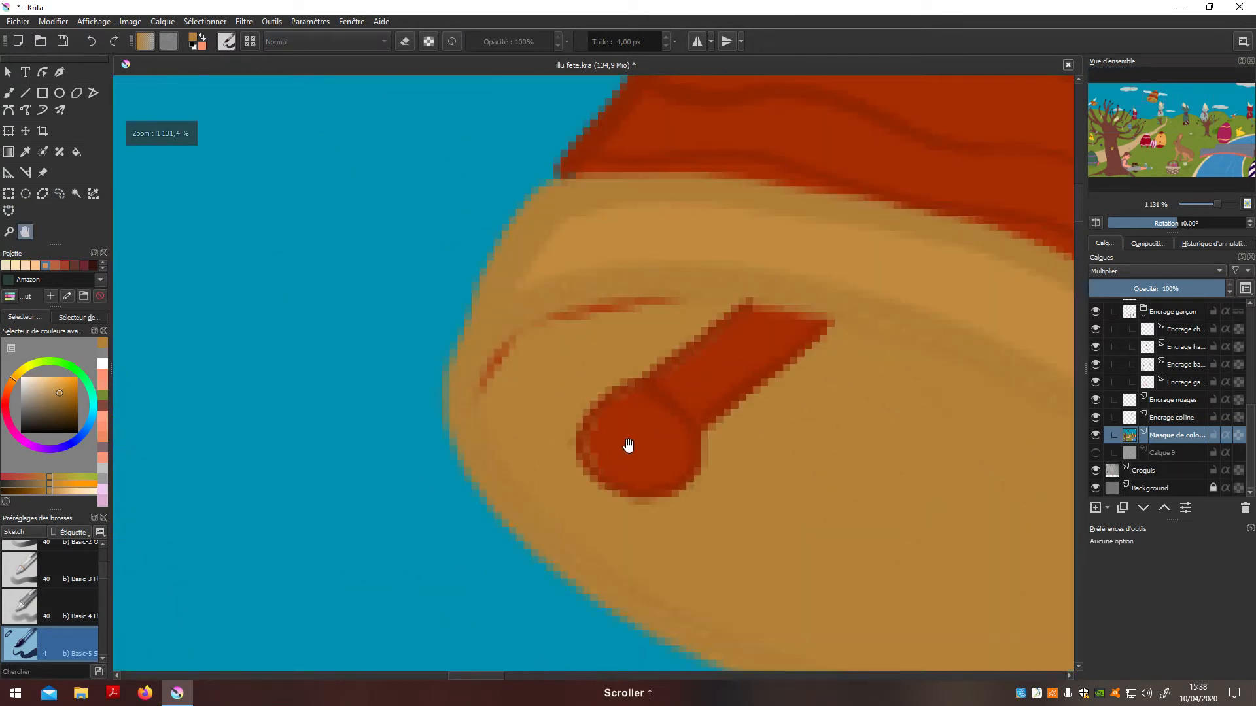
key(b)
mouse_move(677, 301)
mouse_down()
mouse_move(622, 301)
mouse_move(501, 372)
mouse_up()
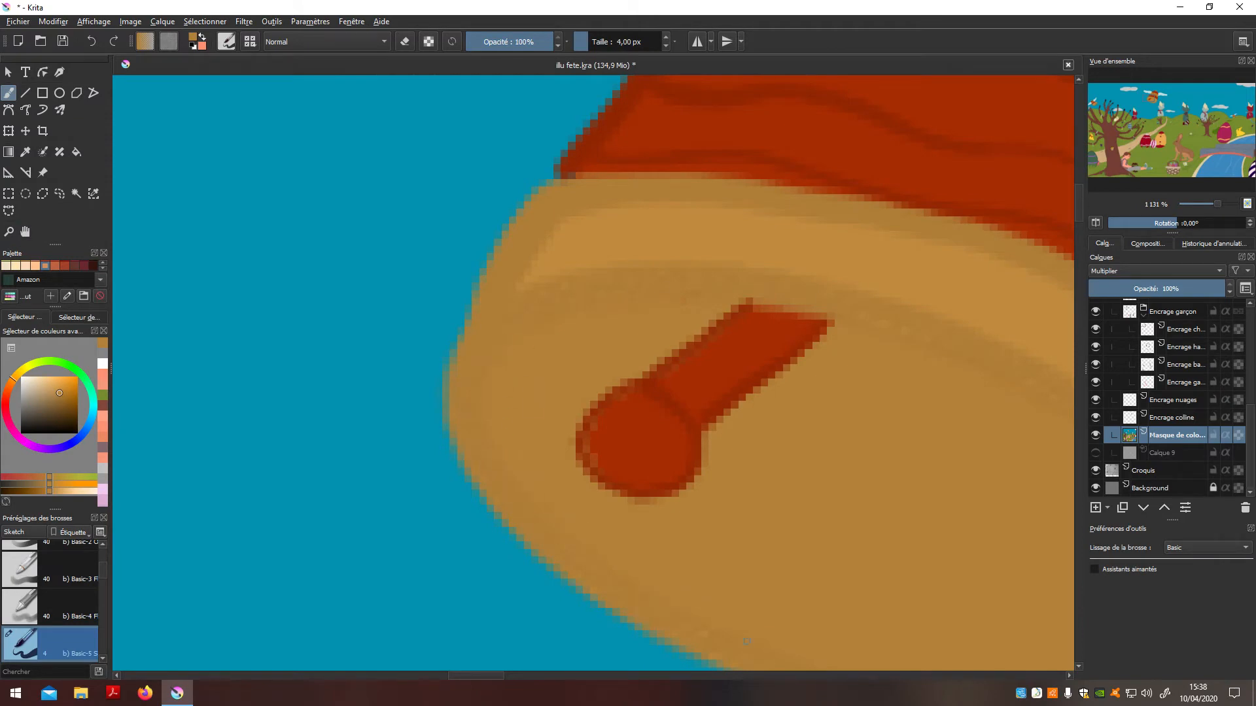
scroll(746, 641, down, 8)
scroll(794, 432, up, 8)
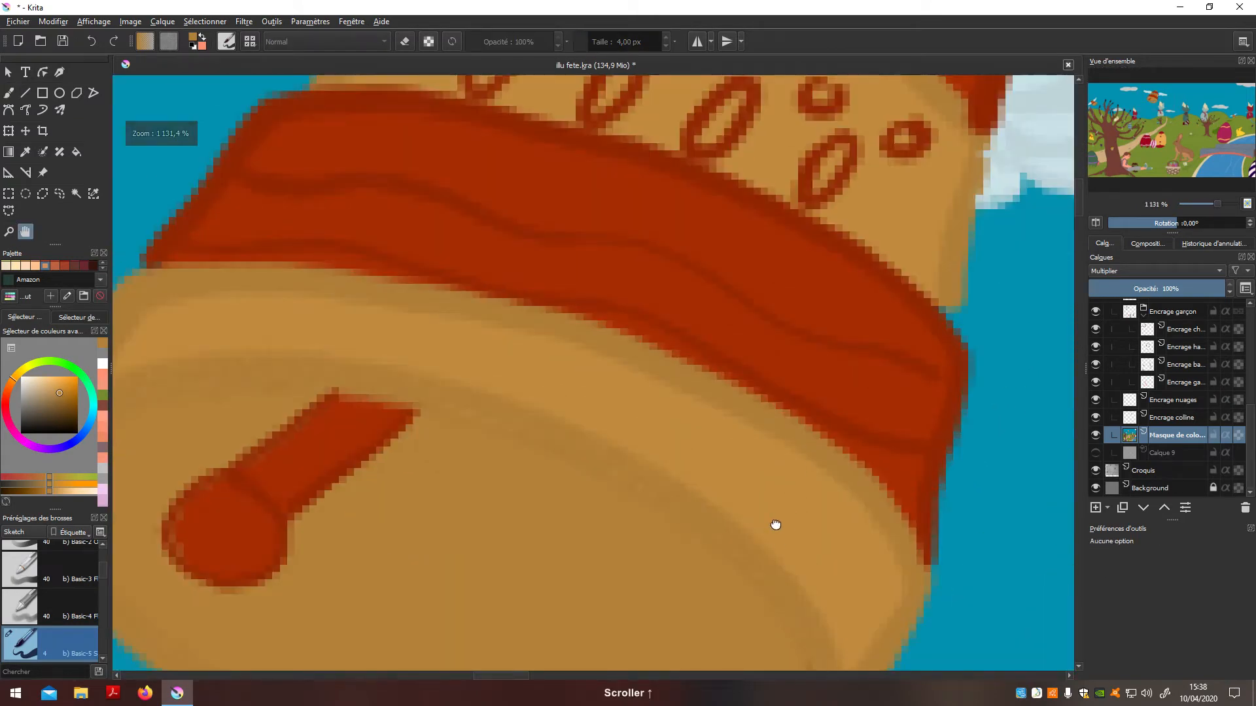
drag(776, 525, 783, 328)
key(b)
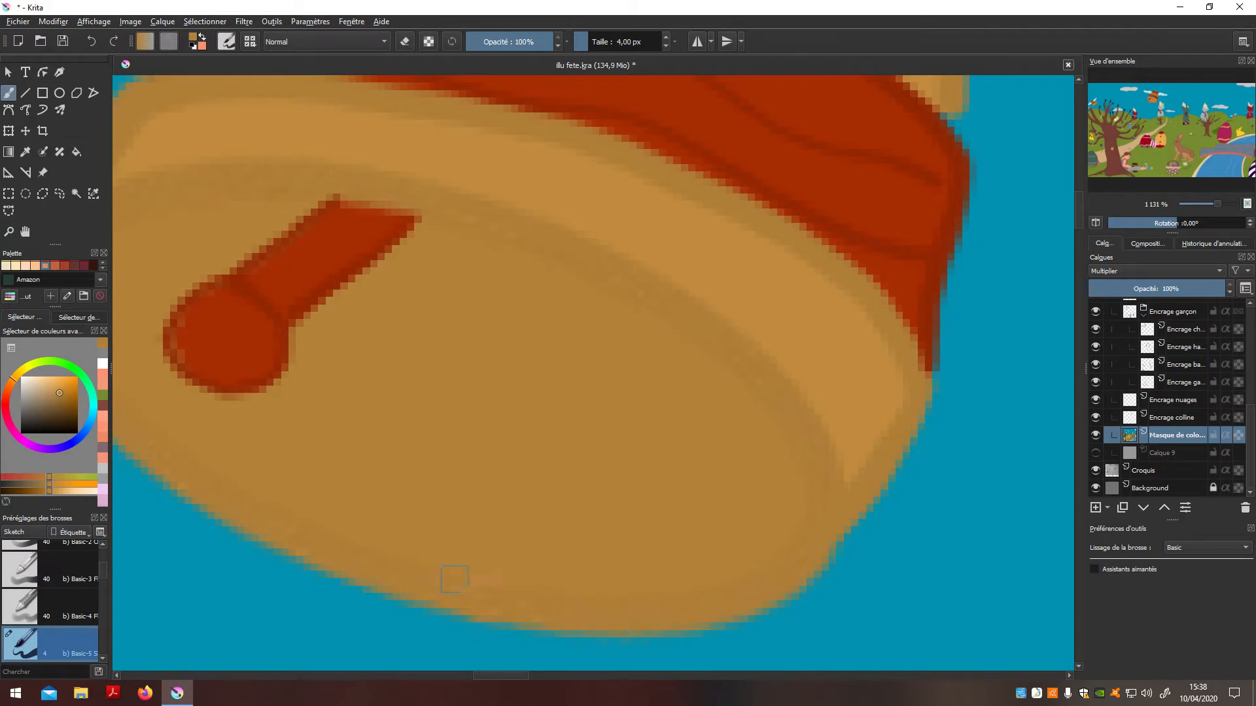
scroll(455, 579, down, 8)
Outline the opening of the small bell over the far hills with a Bézier curve selection, fill it with the darker gold and deselect
drag(909, 654, 618, 451)
drag(1063, 505, 639, 513)
drag(563, 583, 681, 512)
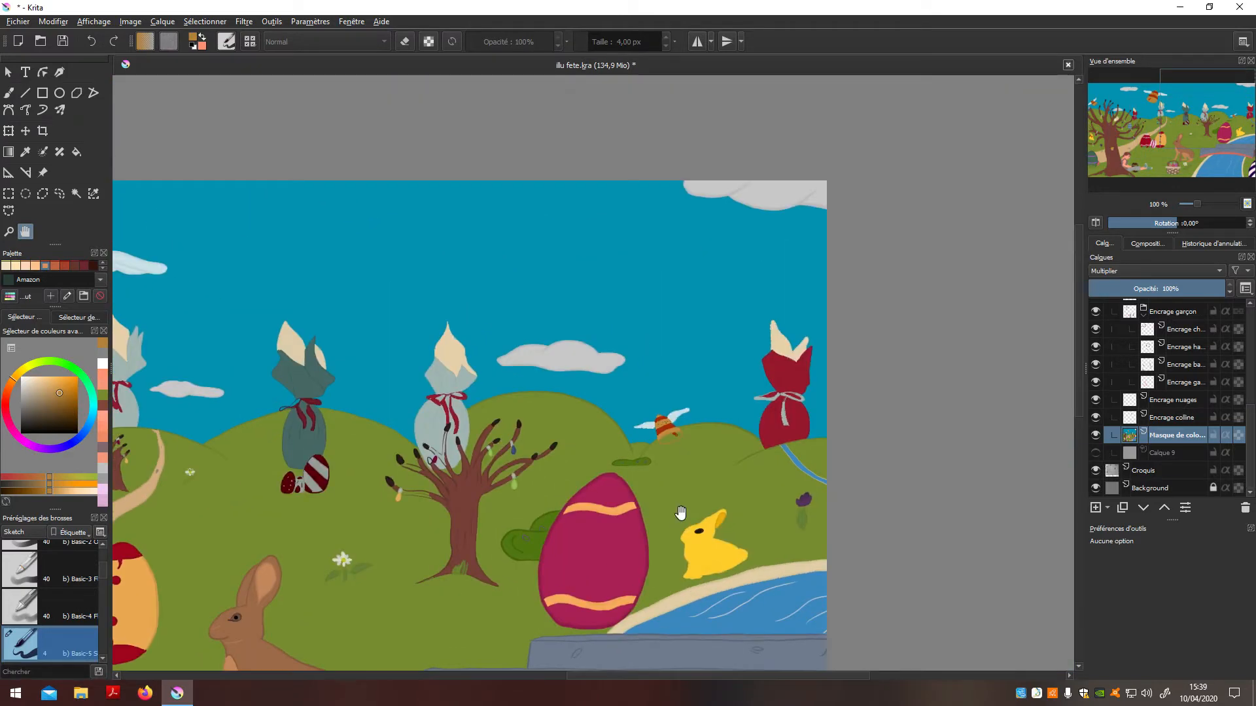
scroll(680, 513, up, 8)
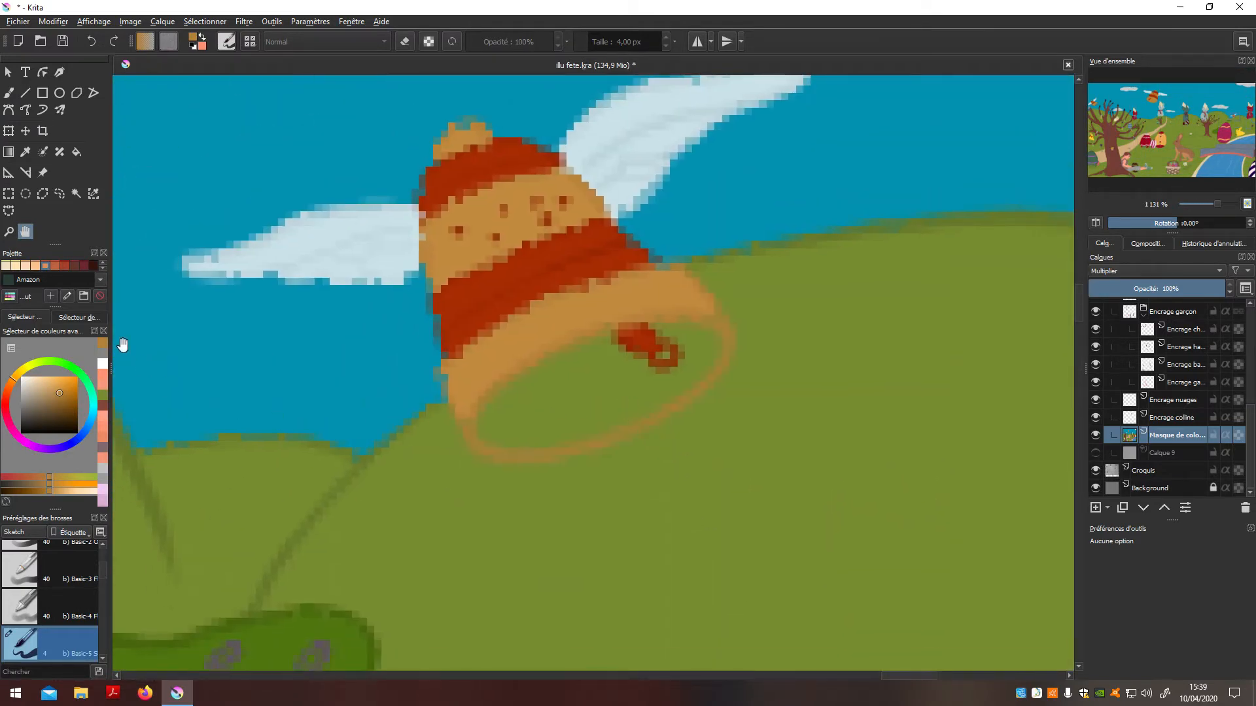
click(10, 212)
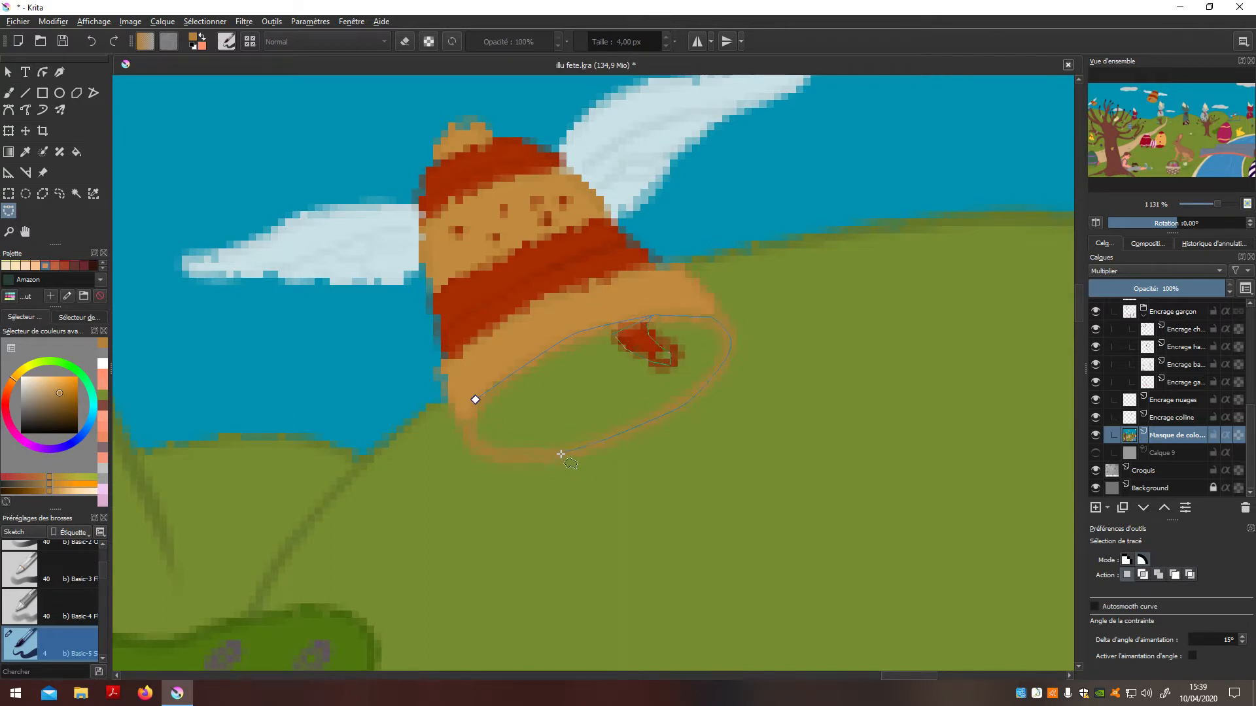
click(475, 400)
key(f)
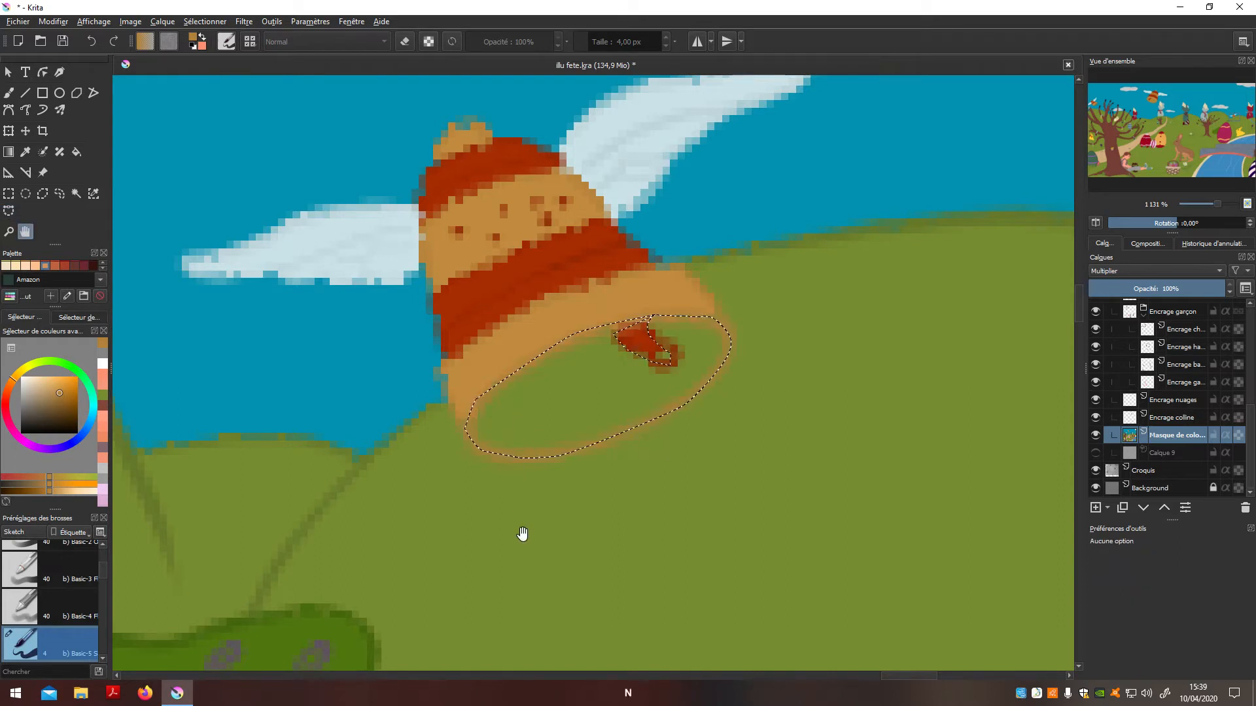
click(553, 428)
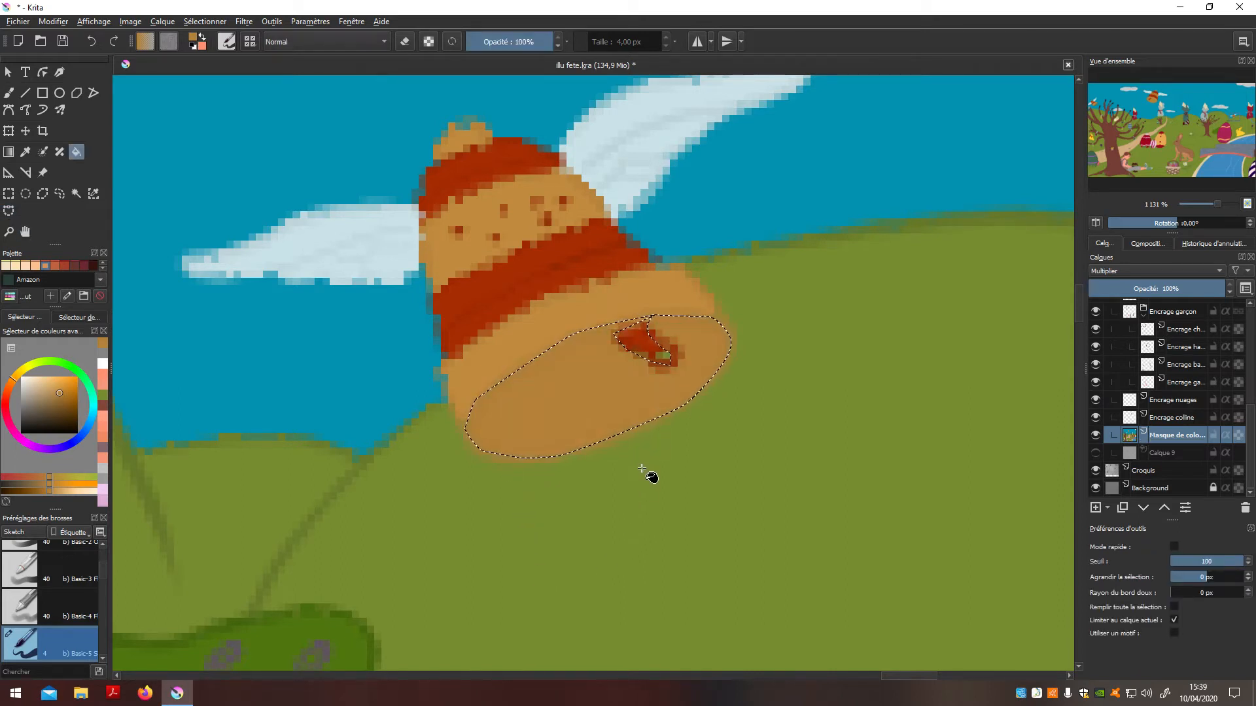
key(ctrl+shift+a)
Sample the red of that bell's lower band and paint the green gap in its clapper red
key(b)
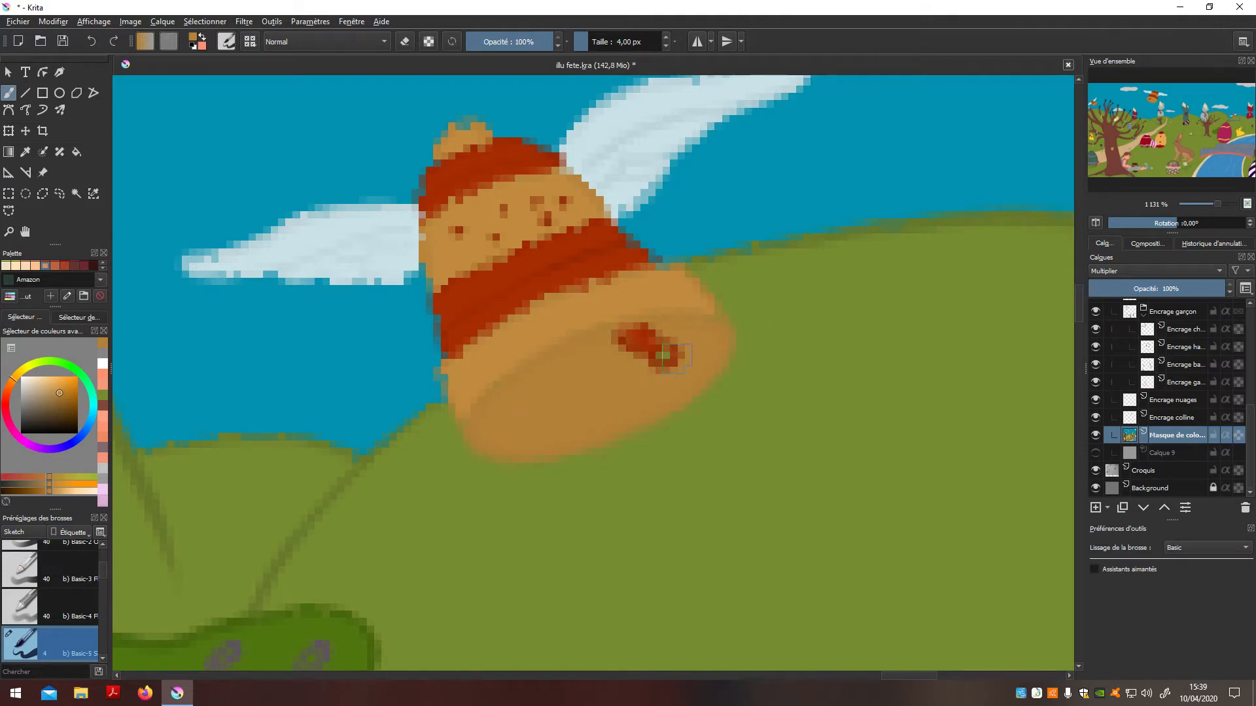
key(p)
click(537, 256)
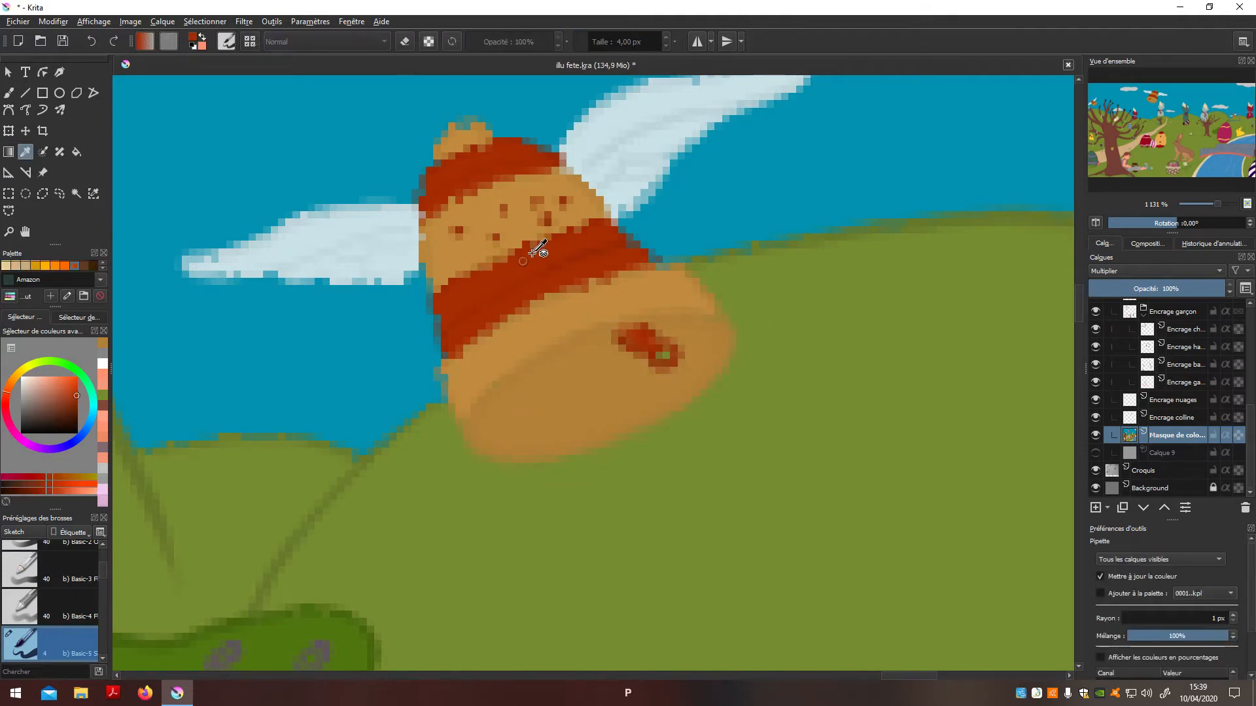
key(b)
scroll(668, 355, down, 15)
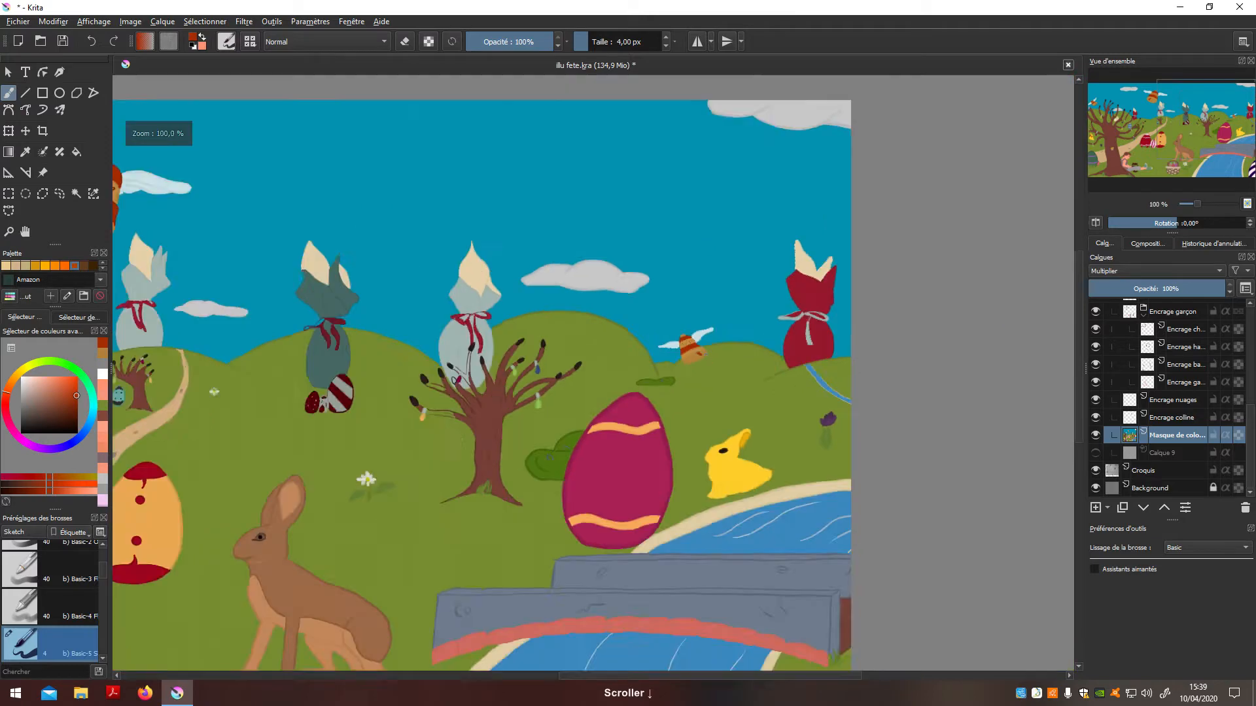
Sample the large tree's brown and paint the uncoloured branch piece at the canvas edge below the small bell
scroll(656, 419, up, 10)
drag(740, 457, 389, 571)
scroll(726, 440, down, 2)
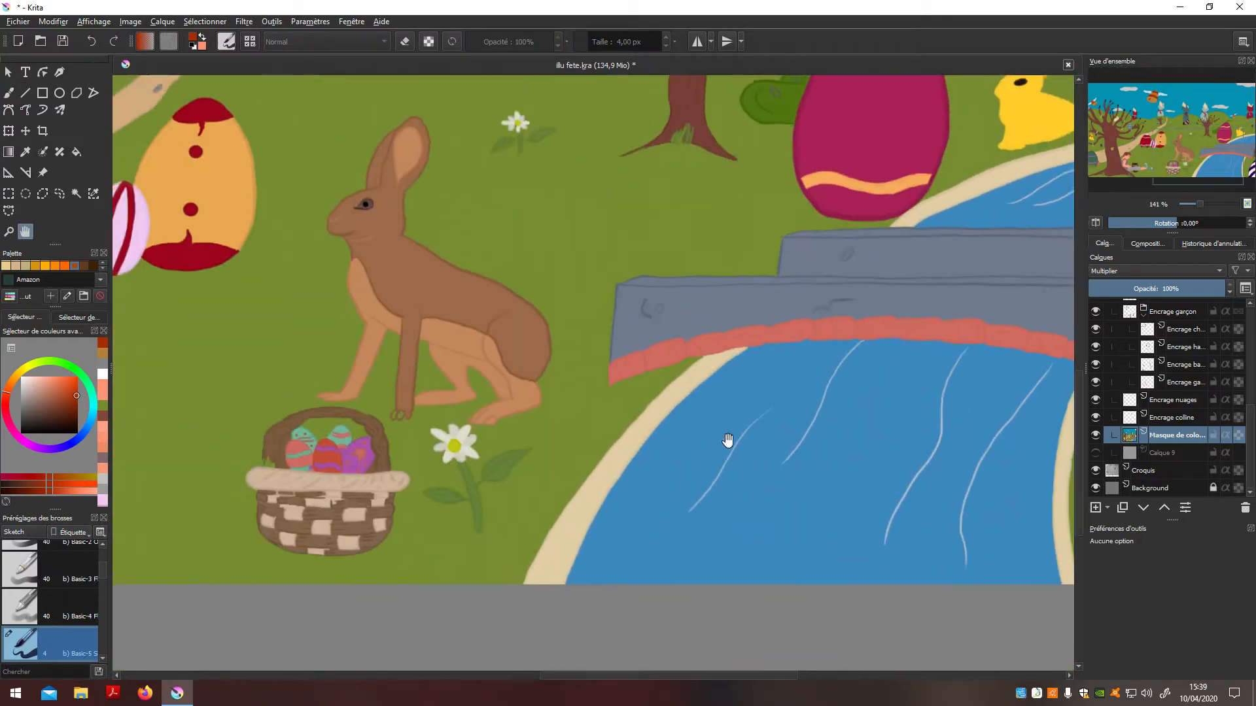
drag(634, 499, 809, 530)
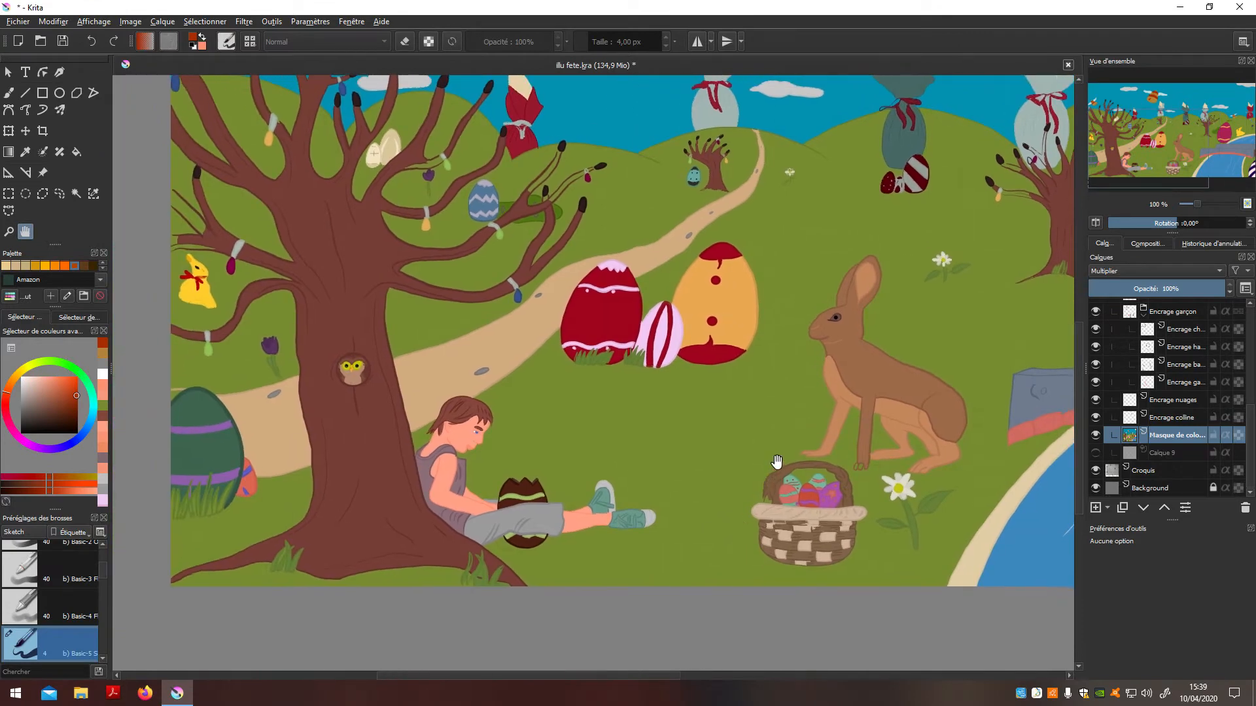
drag(672, 510, 681, 572)
drag(681, 486, 528, 549)
drag(591, 527, 651, 557)
scroll(651, 557, up, 6)
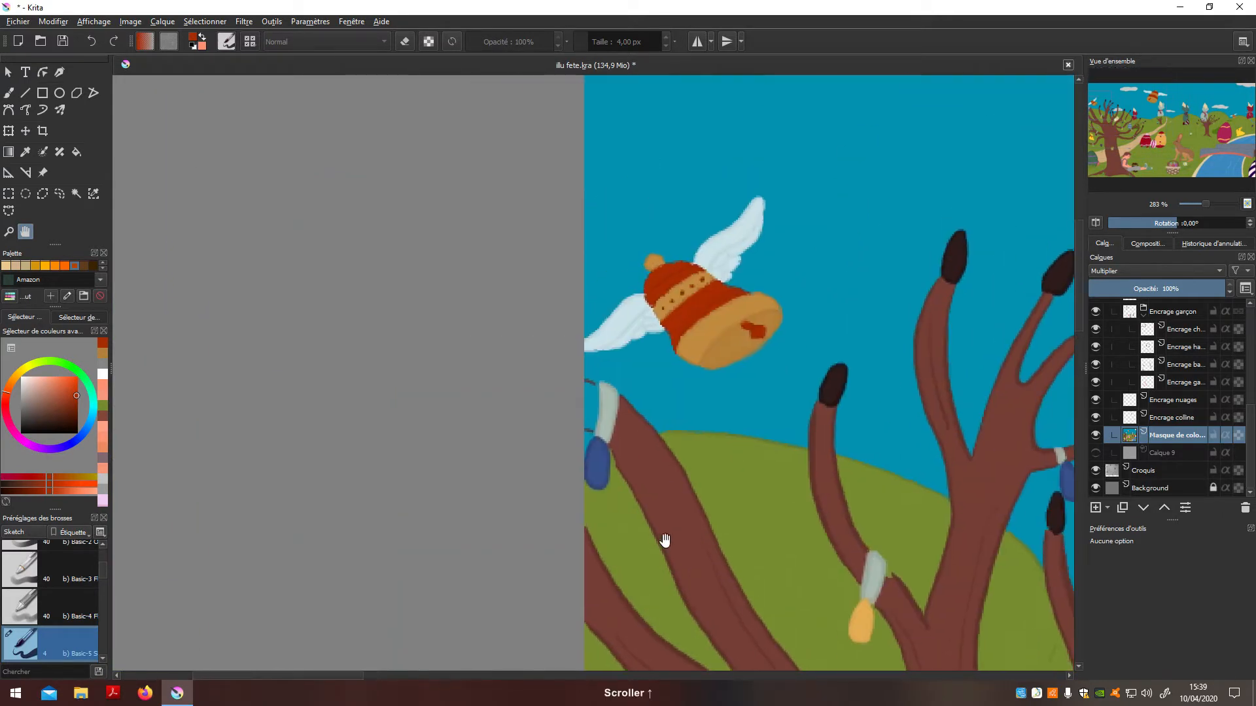
key(b)
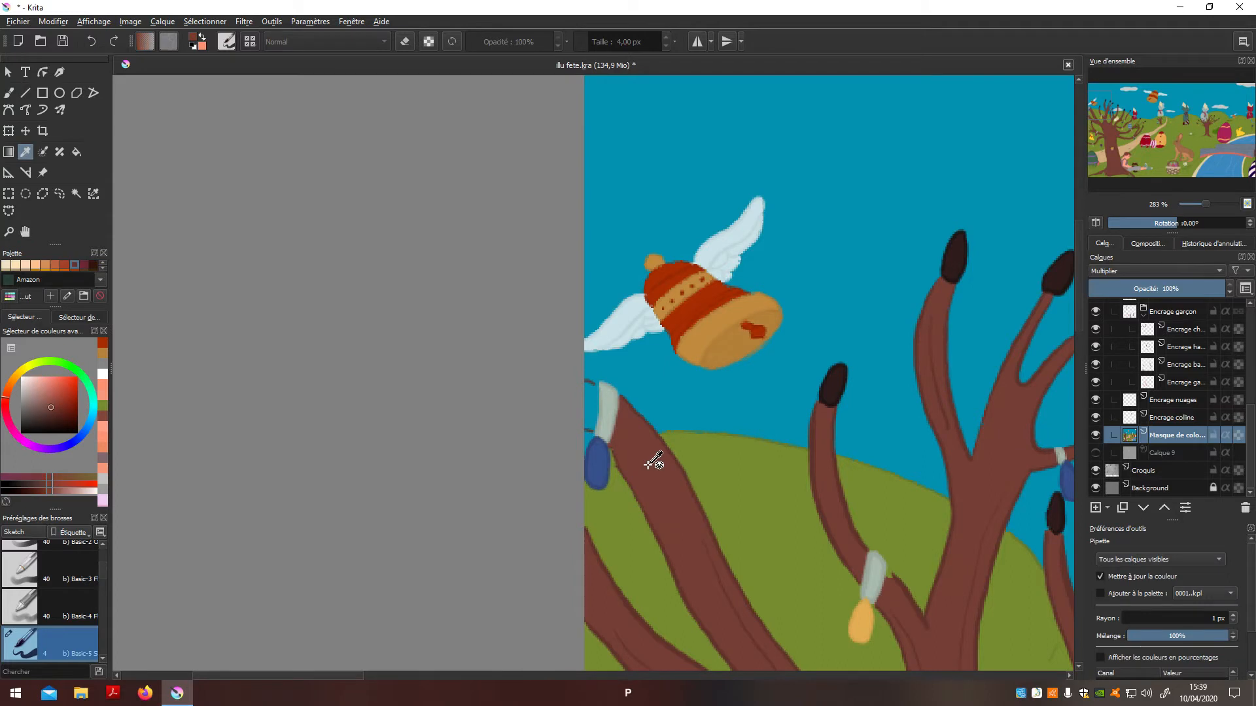
drag(588, 401, 594, 414)
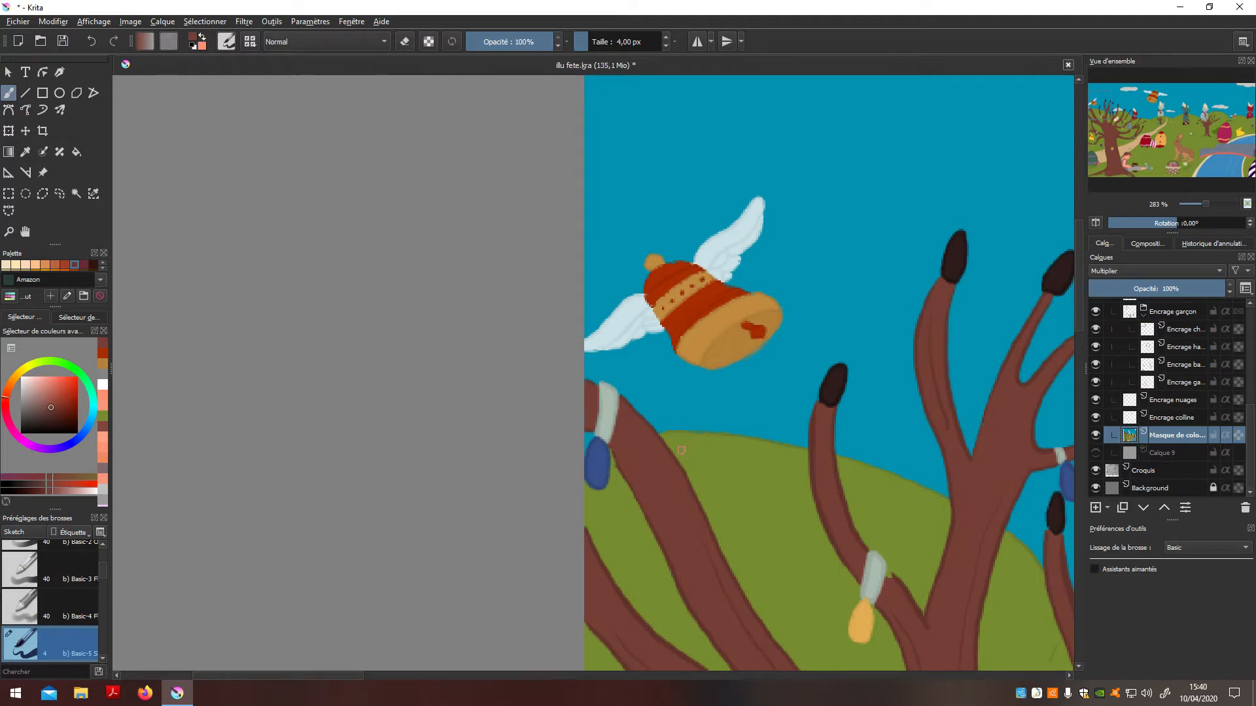
Fill the uncoloured branches above the yellow chocolate rabbit, out to the canvas edge, with the tree's brown using a 15 px brush
scroll(681, 450, down, 6)
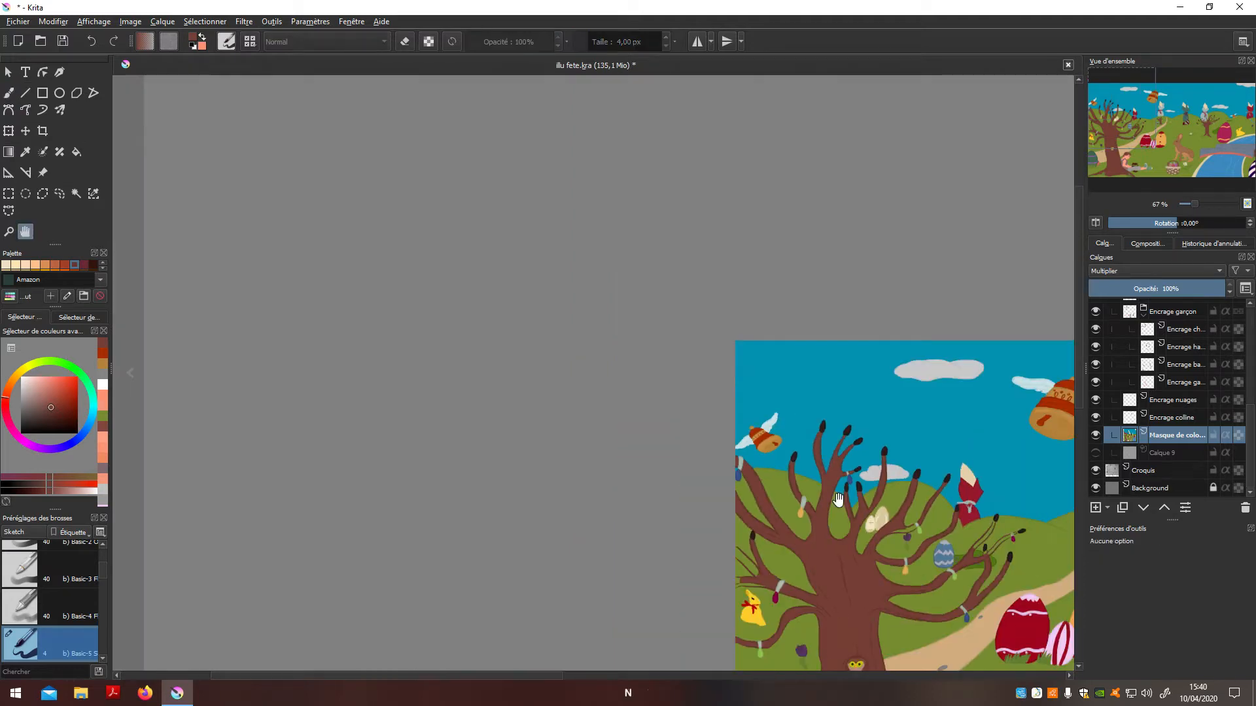
scroll(838, 501, up, 7)
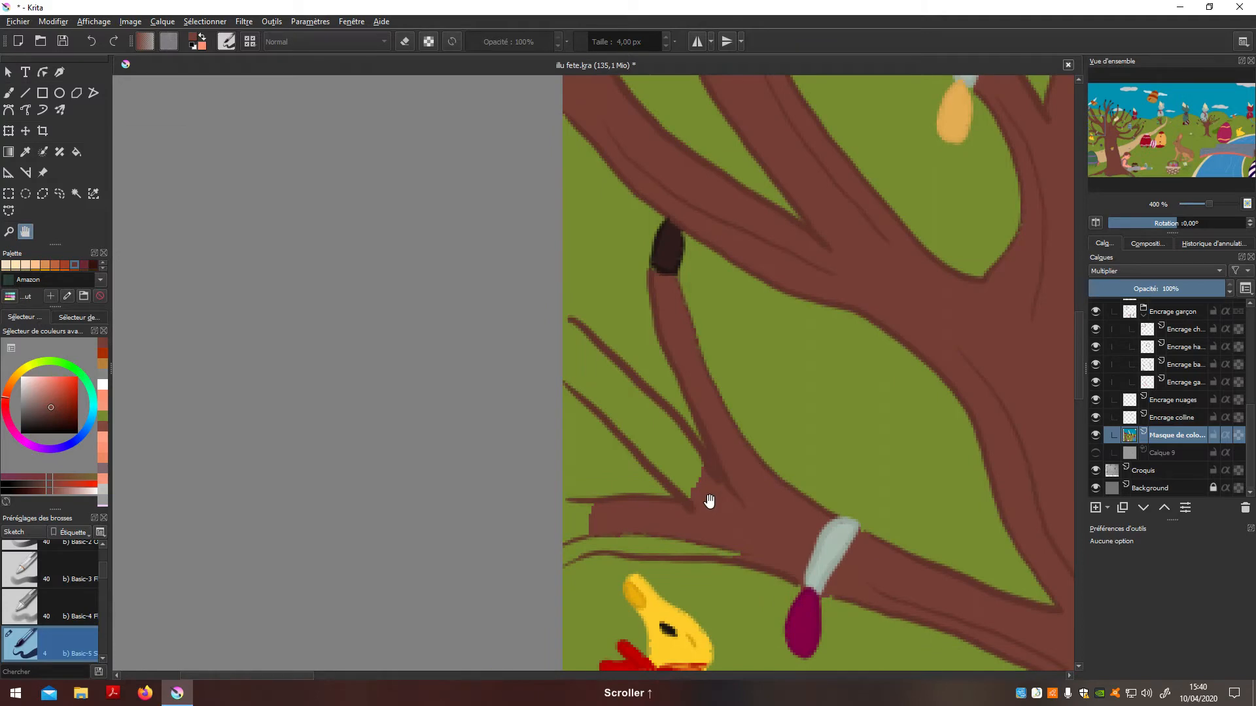
key(b)
mouse_move(657, 453)
mouse_down()
mouse_move(679, 463)
mouse_move(659, 474)
mouse_up()
mouse_move(612, 395)
mouse_down()
mouse_move(686, 489)
mouse_move(642, 445)
mouse_move(701, 481)
mouse_move(661, 412)
mouse_move(674, 422)
mouse_move(679, 435)
mouse_move(569, 329)
mouse_move(597, 369)
mouse_move(562, 372)
mouse_up()
mouse_move(600, 517)
mouse_down()
mouse_move(576, 545)
mouse_move(605, 535)
mouse_move(571, 507)
mouse_move(594, 509)
mouse_move(567, 555)
mouse_move(671, 538)
mouse_up()
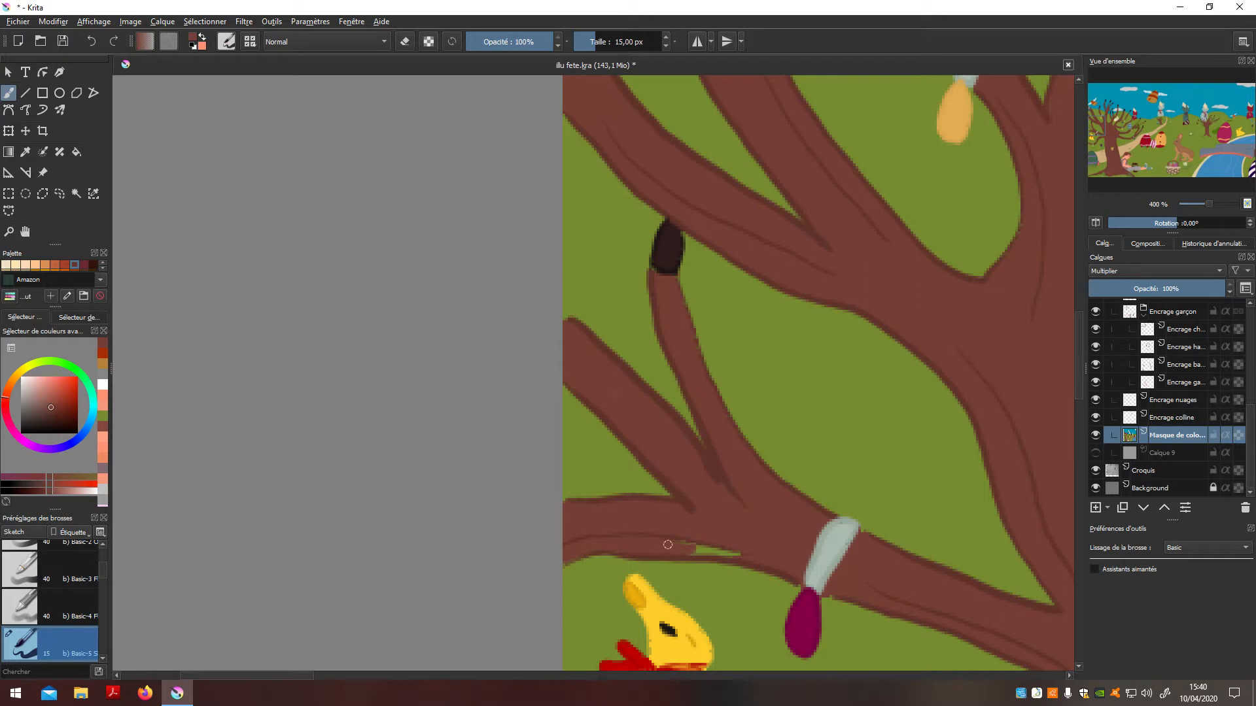
drag(692, 552, 735, 555)
Sample a tree brown and patch the gaps along the branch beside the grey ribbon, undoing a stray stroke
scroll(883, 550, down, 8)
scroll(933, 545, up, 10)
scroll(933, 545, up, 1)
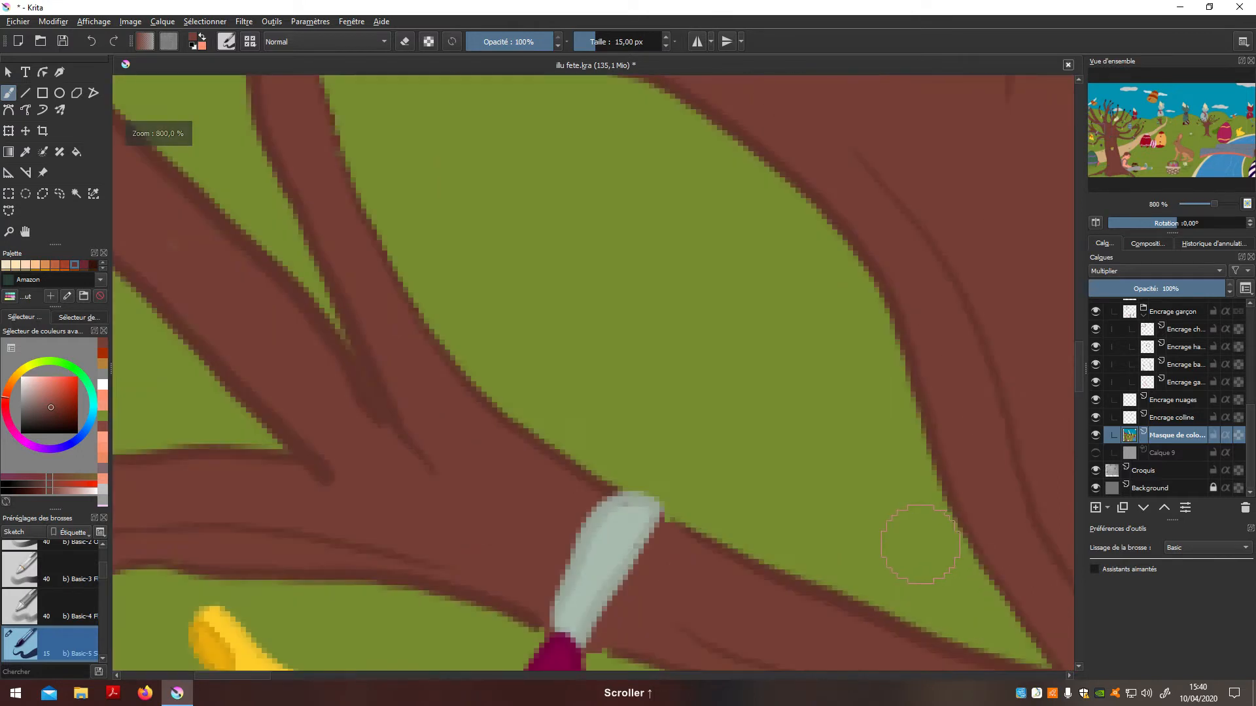
key(p)
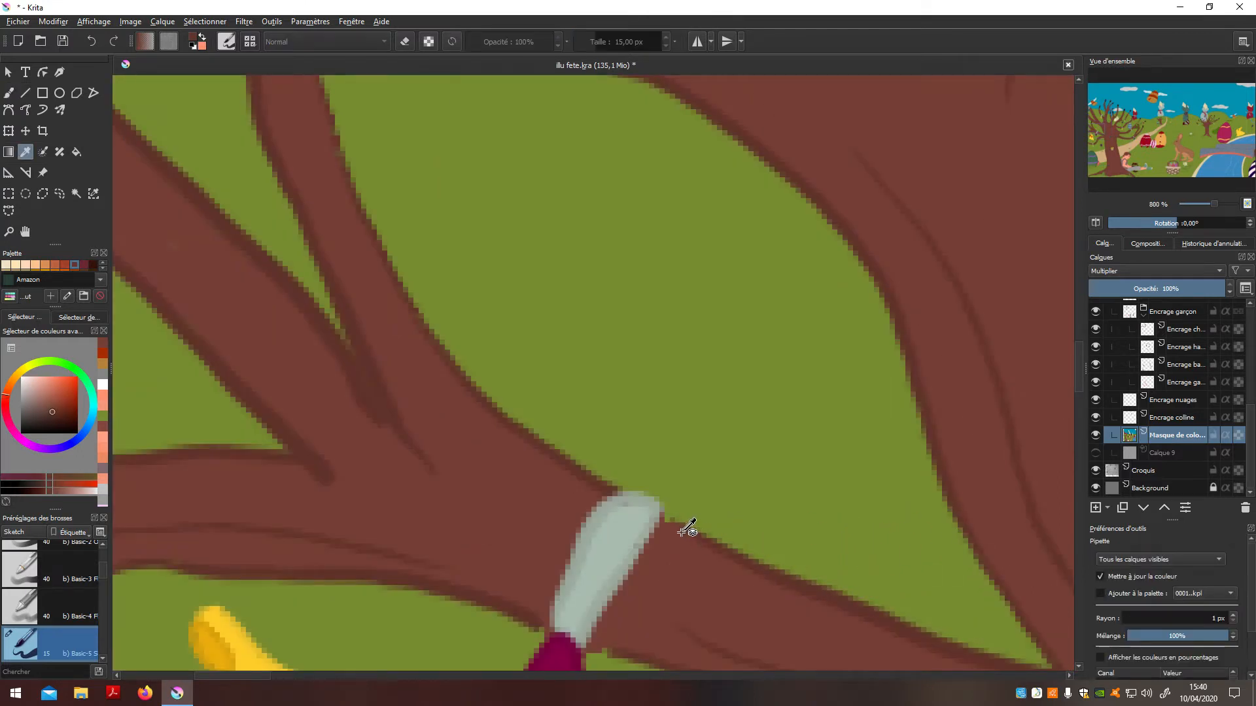
key(b)
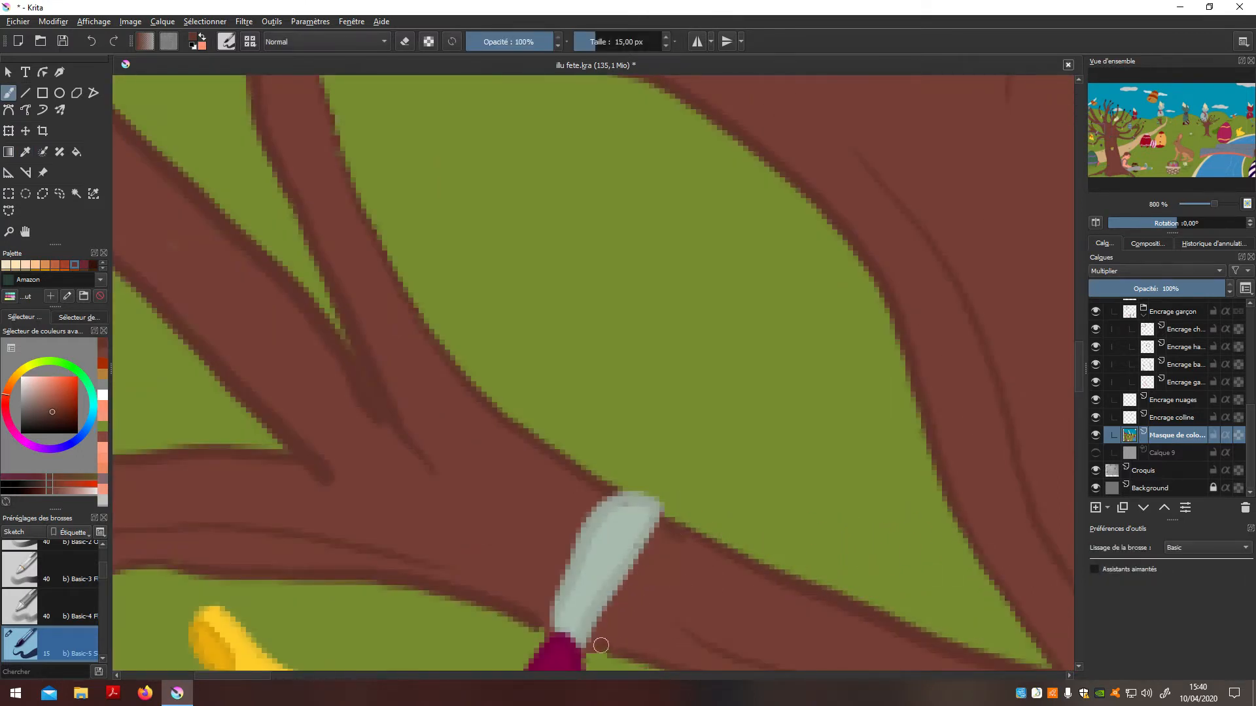
scroll(617, 662, down, 10)
scroll(617, 662, up, 4)
key(n)
scroll(651, 592, up, 5)
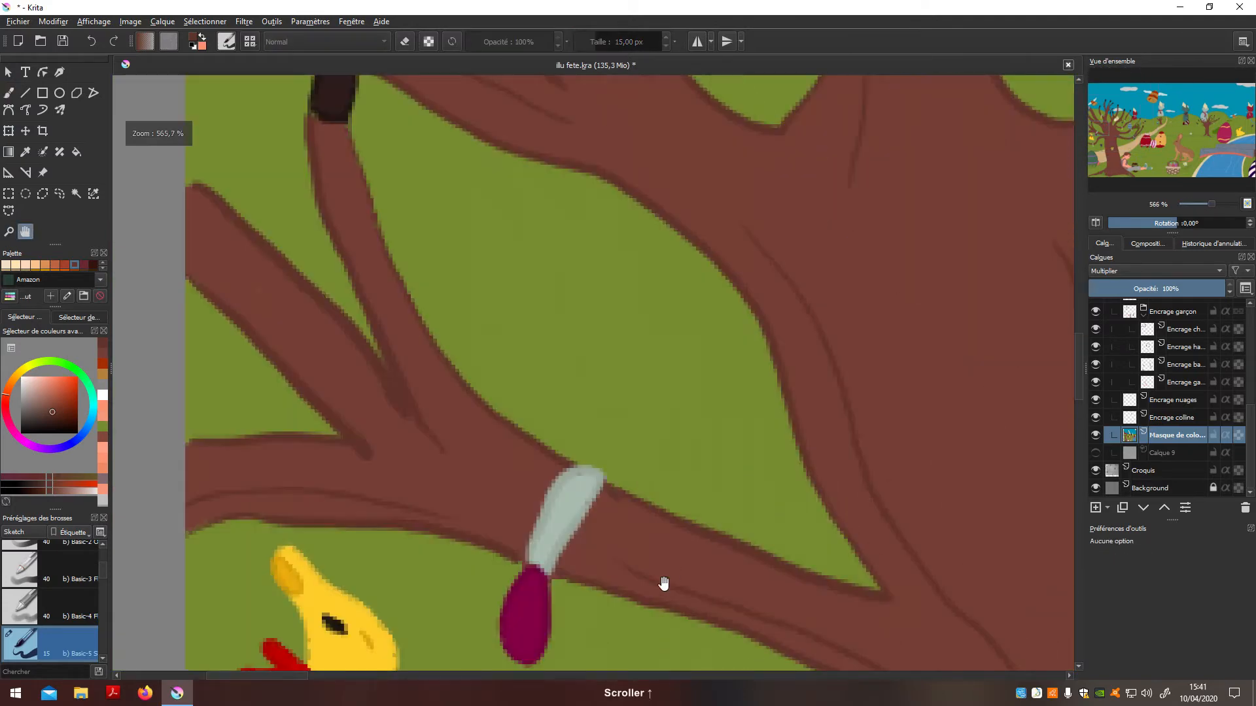
key(b)
key(p)
key(ctrl+z)
key(b)
click(697, 430)
scroll(775, 431, down, 9)
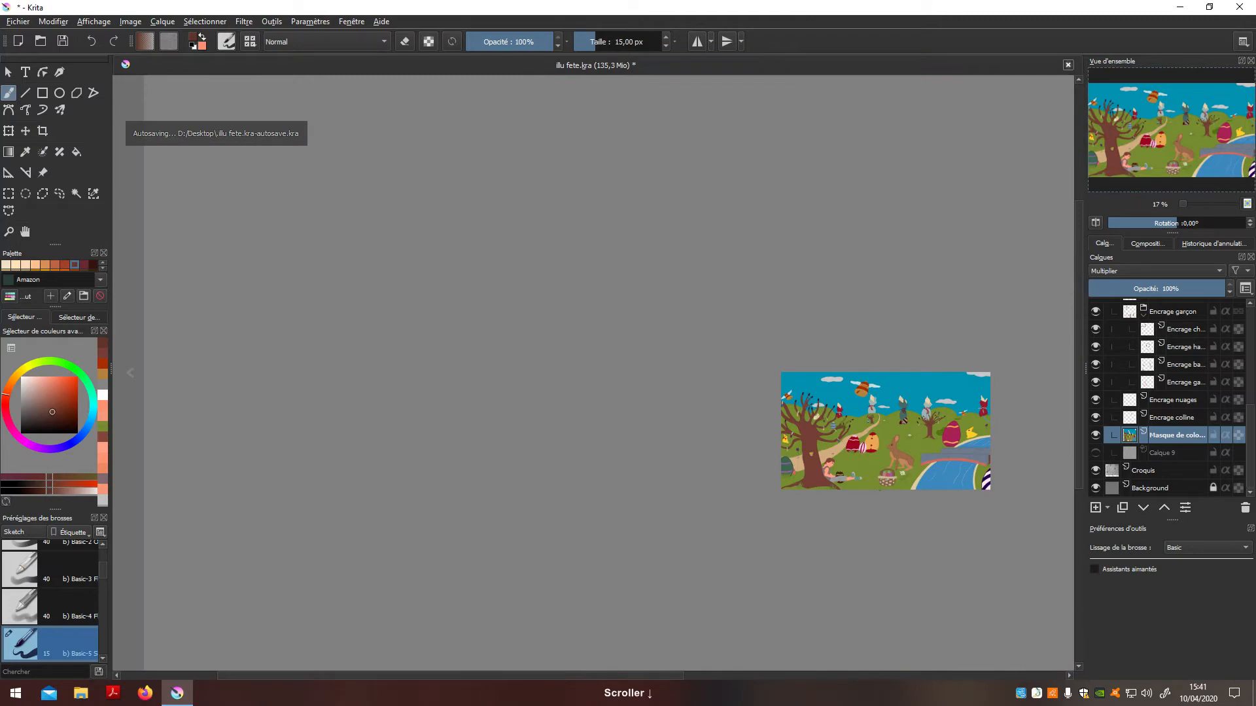
Paint the light green gap between the grass blades at the foot of the large tree in the trunk's brown
scroll(861, 496, up, 4)
scroll(656, 582, up, 2)
key(n)
drag(656, 581, 694, 391)
scroll(596, 494, up, 4)
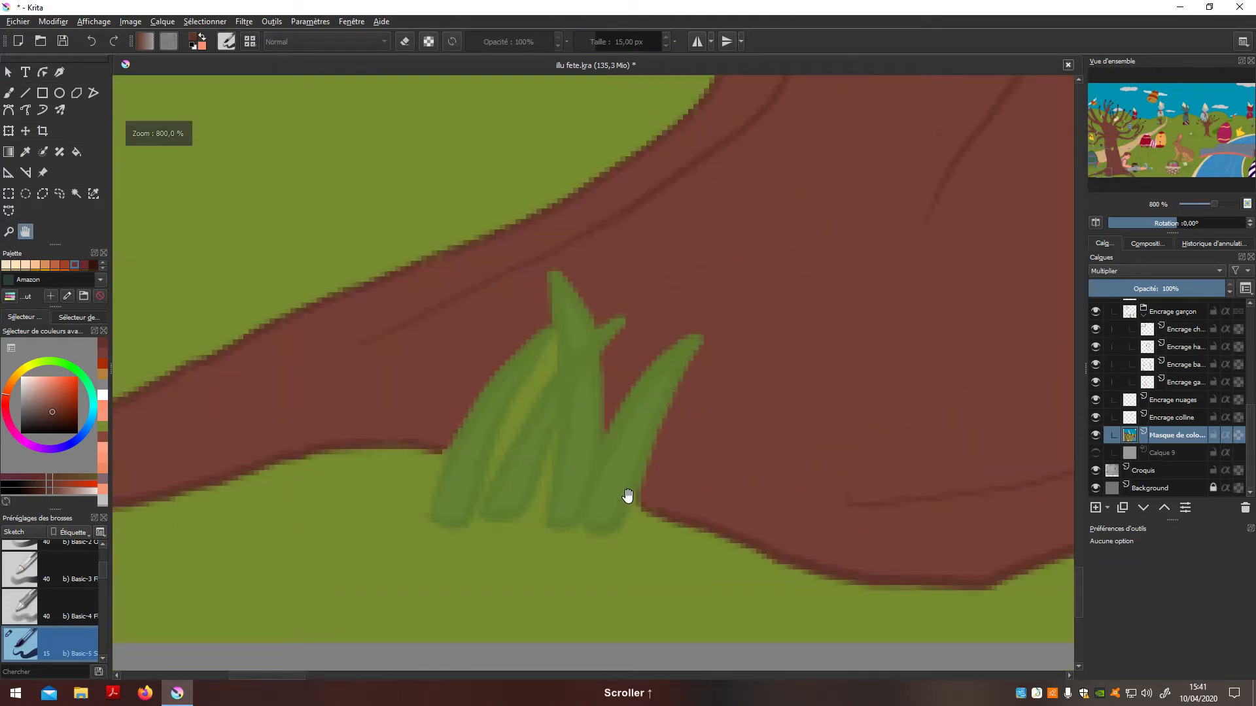
key(b)
mouse_move(552, 415)
mouse_down()
mouse_move(532, 365)
mouse_move(552, 347)
mouse_move(513, 422)
mouse_move(575, 406)
mouse_move(552, 440)
mouse_move(586, 441)
mouse_up()
On the Encrage arbres layer, draw the missing dark root outline between the grass blades with a 6 px brush, undoing the first stroke
drag(1251, 422, 1252, 364)
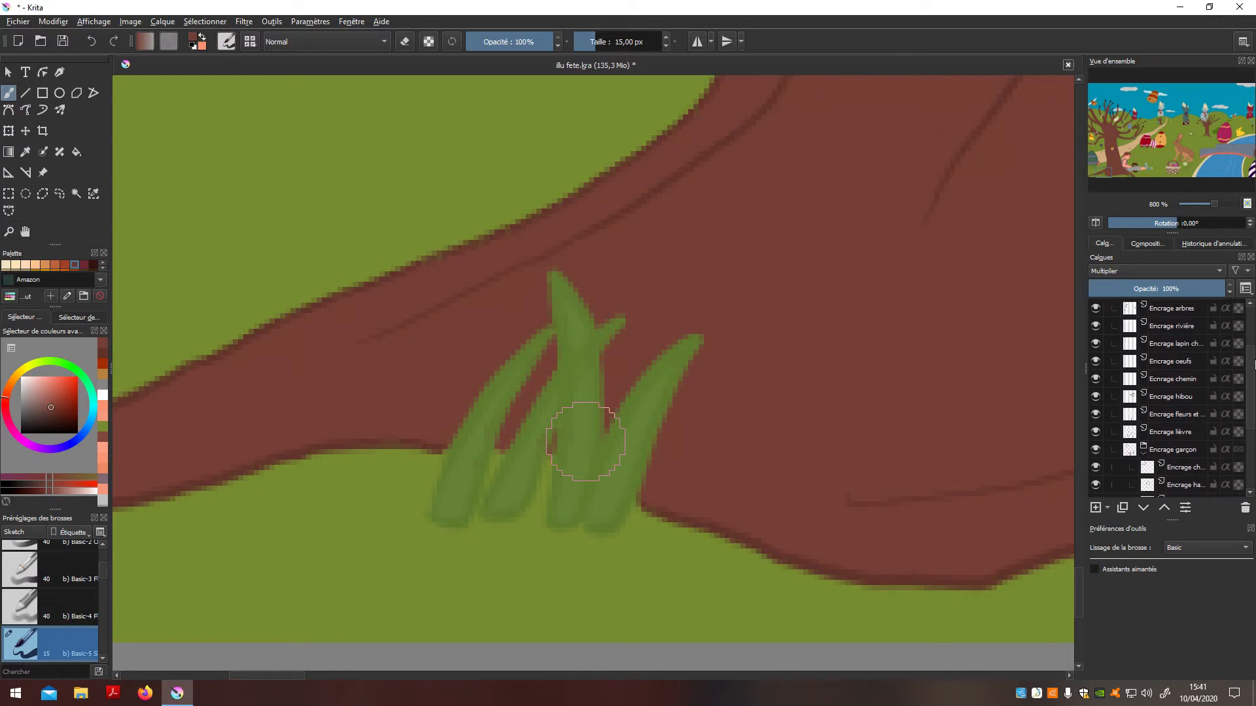
click(1197, 315)
key(p)
click(900, 582)
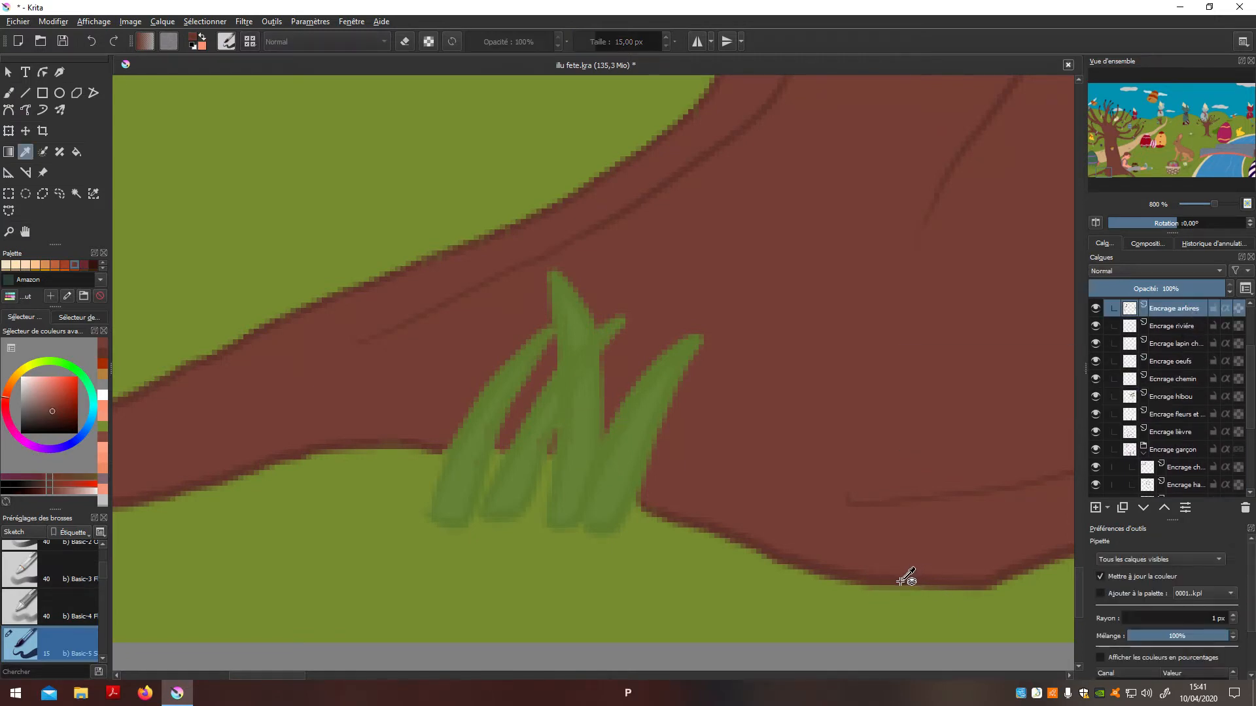
key(b)
drag(484, 459, 496, 452)
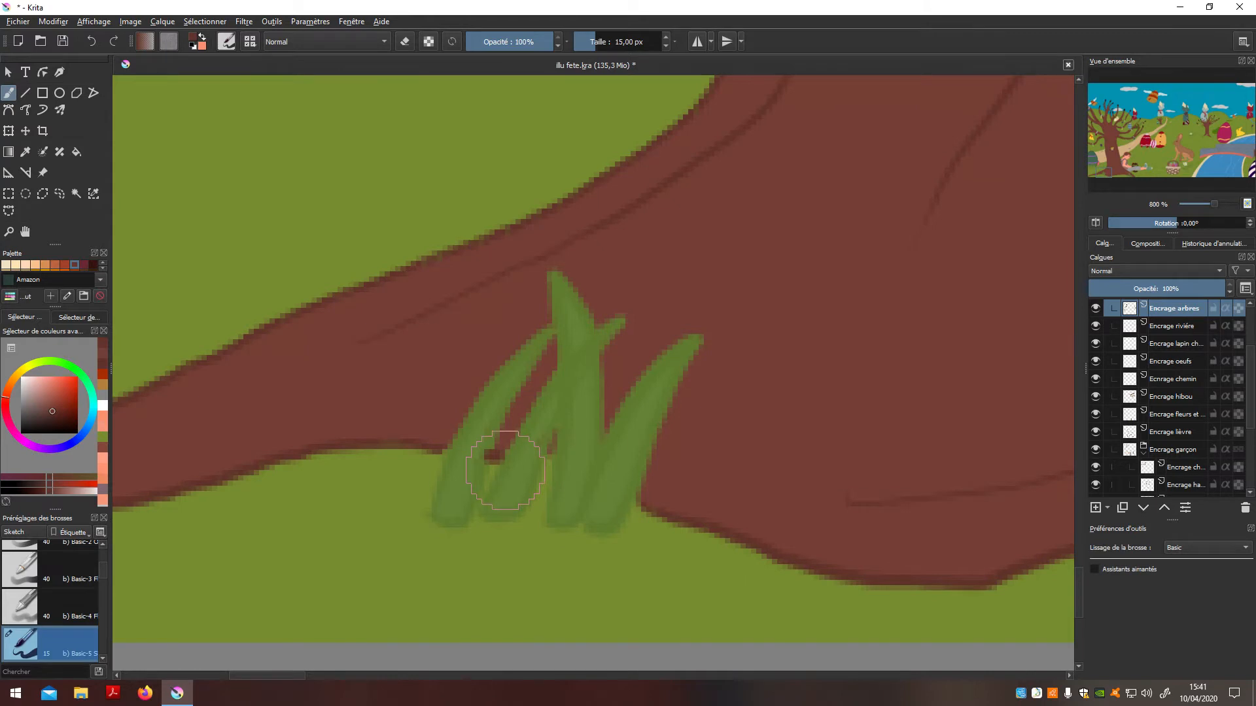
key(p)
key(ctrl+z)
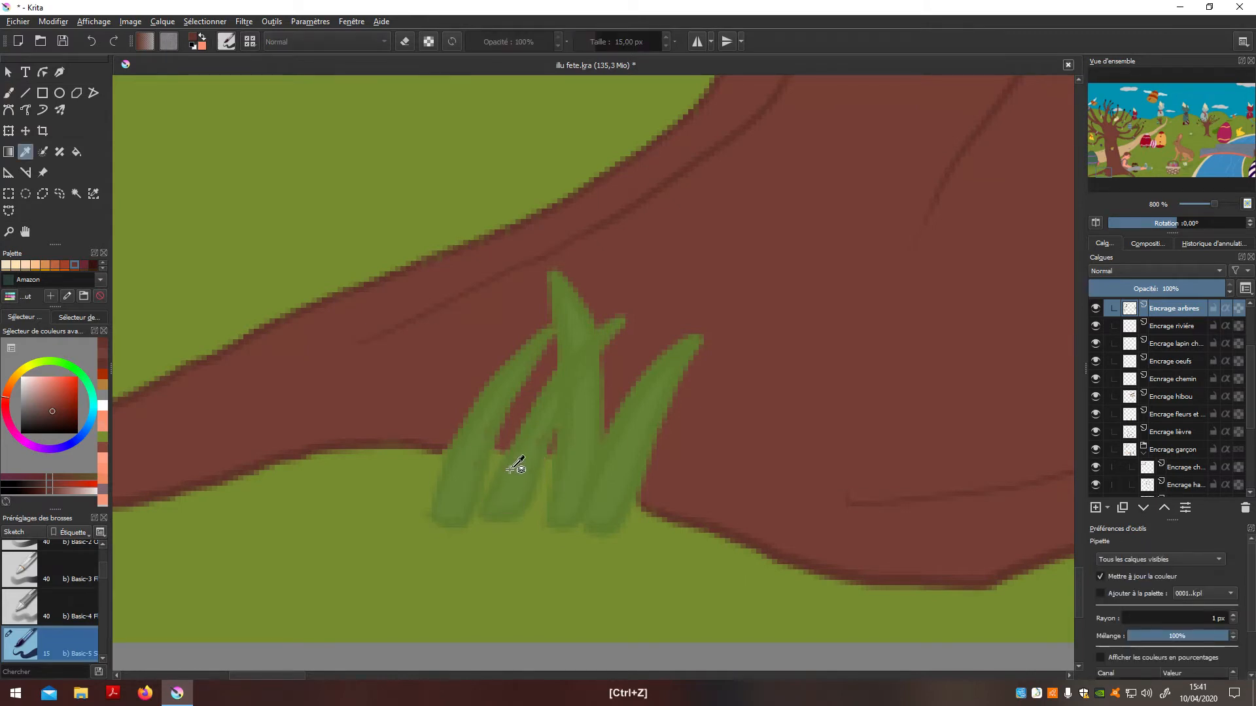
key(b)
drag(520, 490, 473, 490)
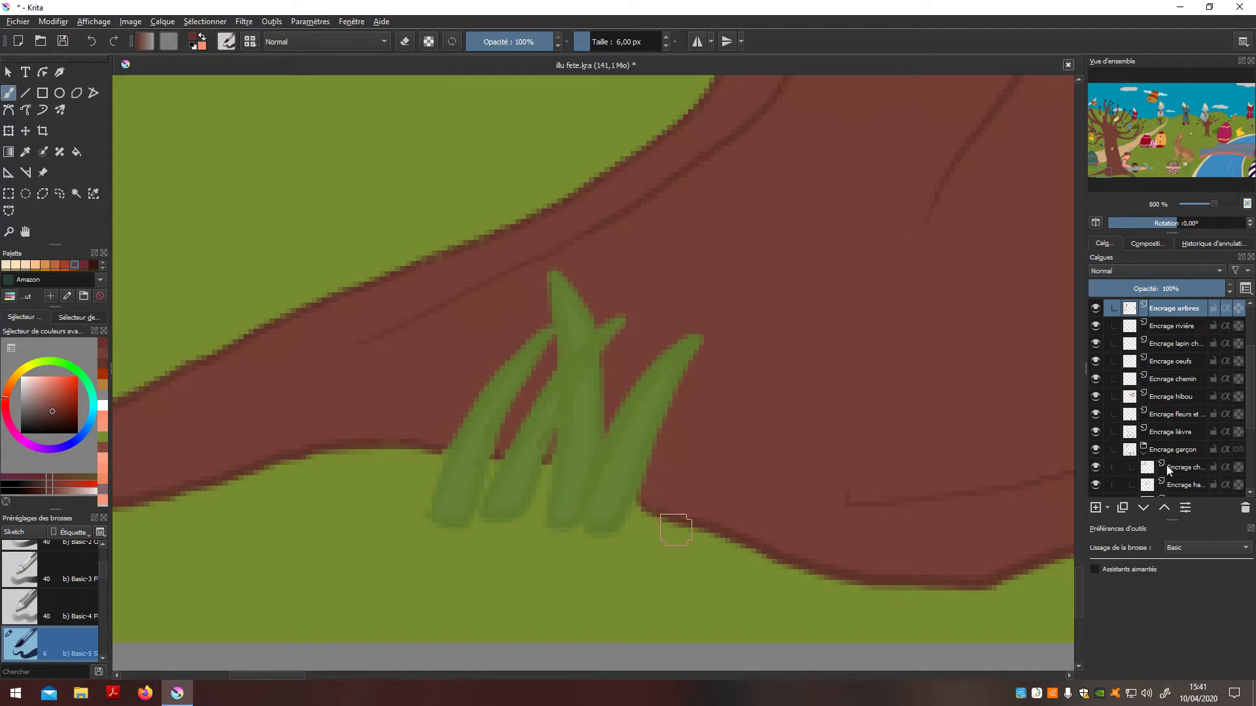
On the Masque de colo... layer, fill the blades of the grass tuft below the boy's leg with sampled grass green
drag(1252, 414, 1252, 469)
click(1195, 454)
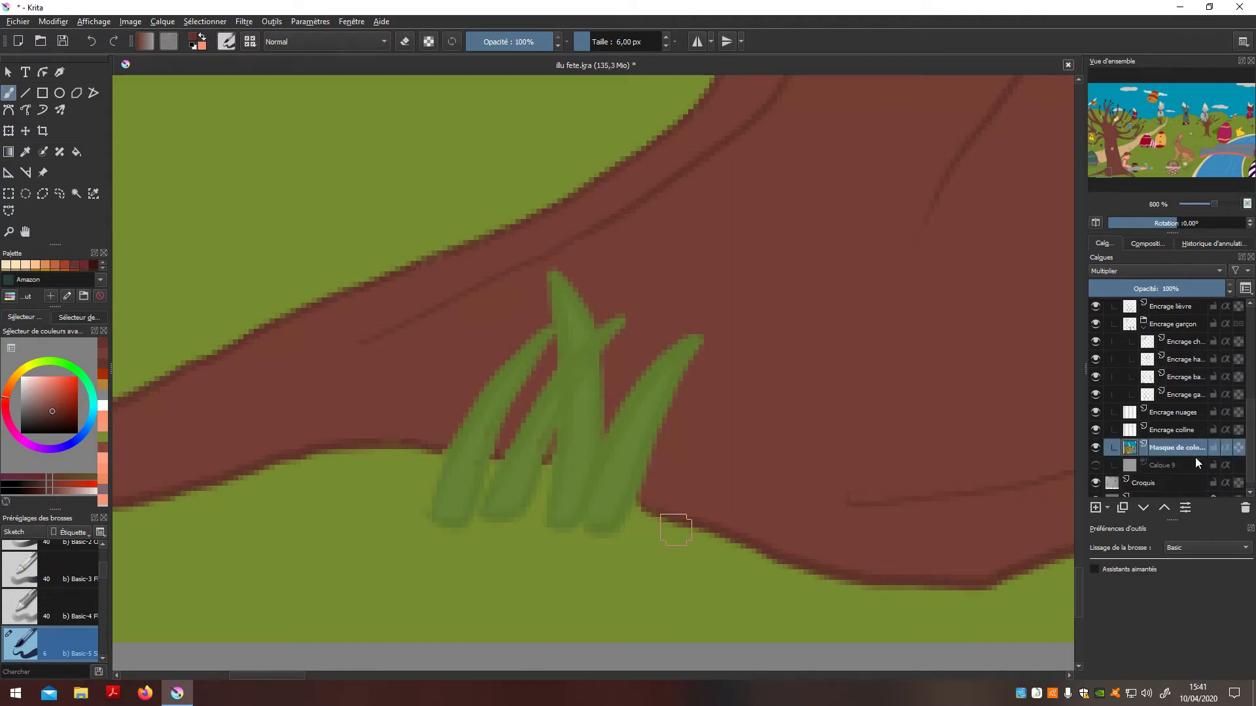
scroll(991, 459, down, 2)
key(n)
drag(966, 472, 592, 484)
drag(1051, 534, 518, 546)
scroll(687, 532, up, 2)
drag(689, 515, 743, 462)
drag(706, 526, 723, 552)
drag(662, 520, 737, 543)
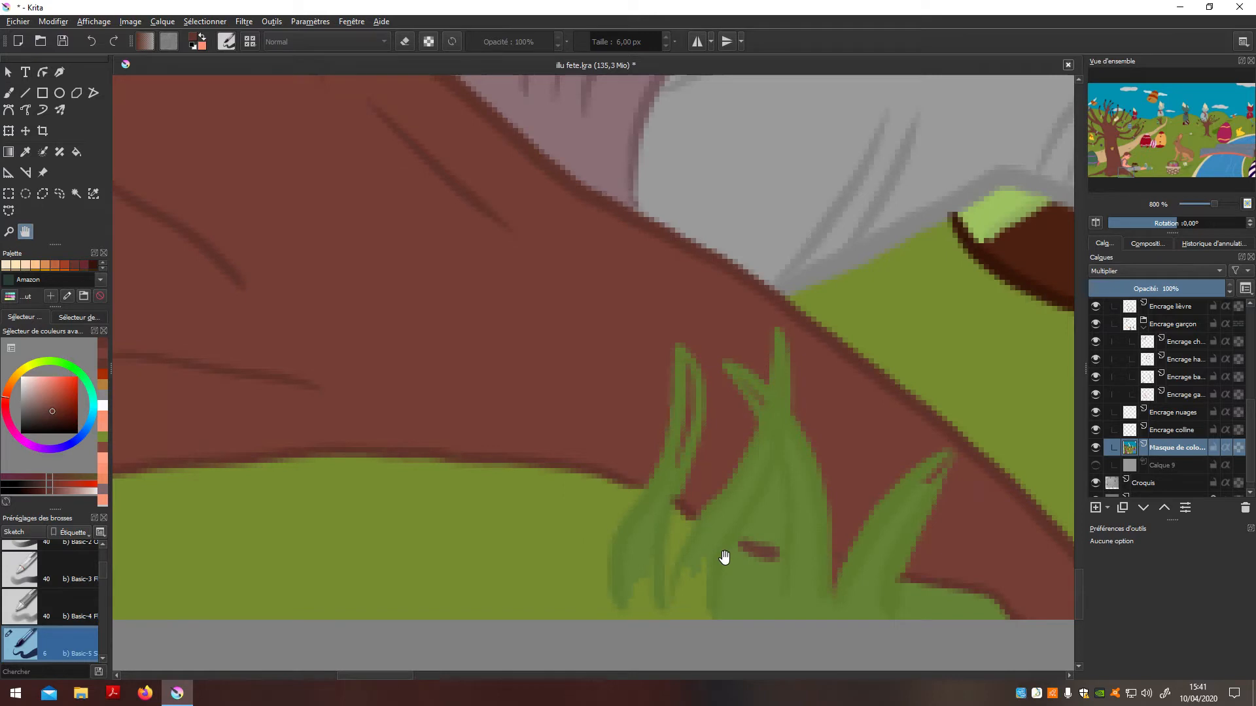
key(p)
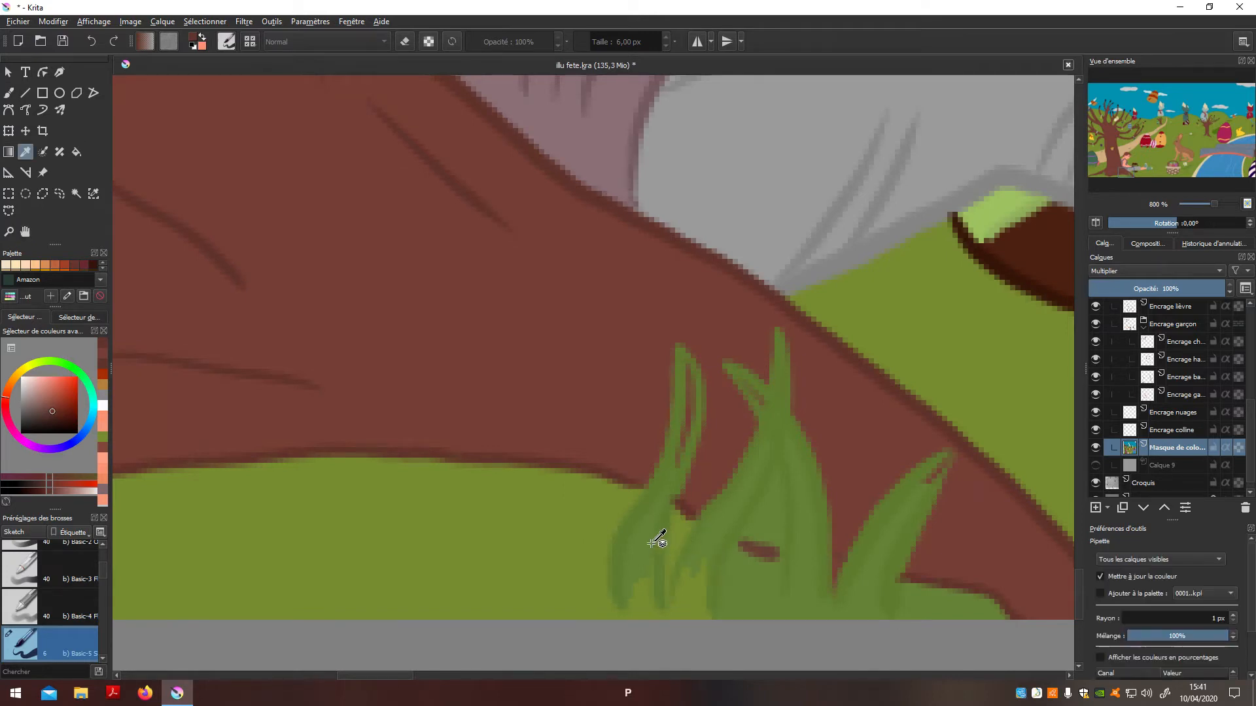
click(655, 538)
key(b)
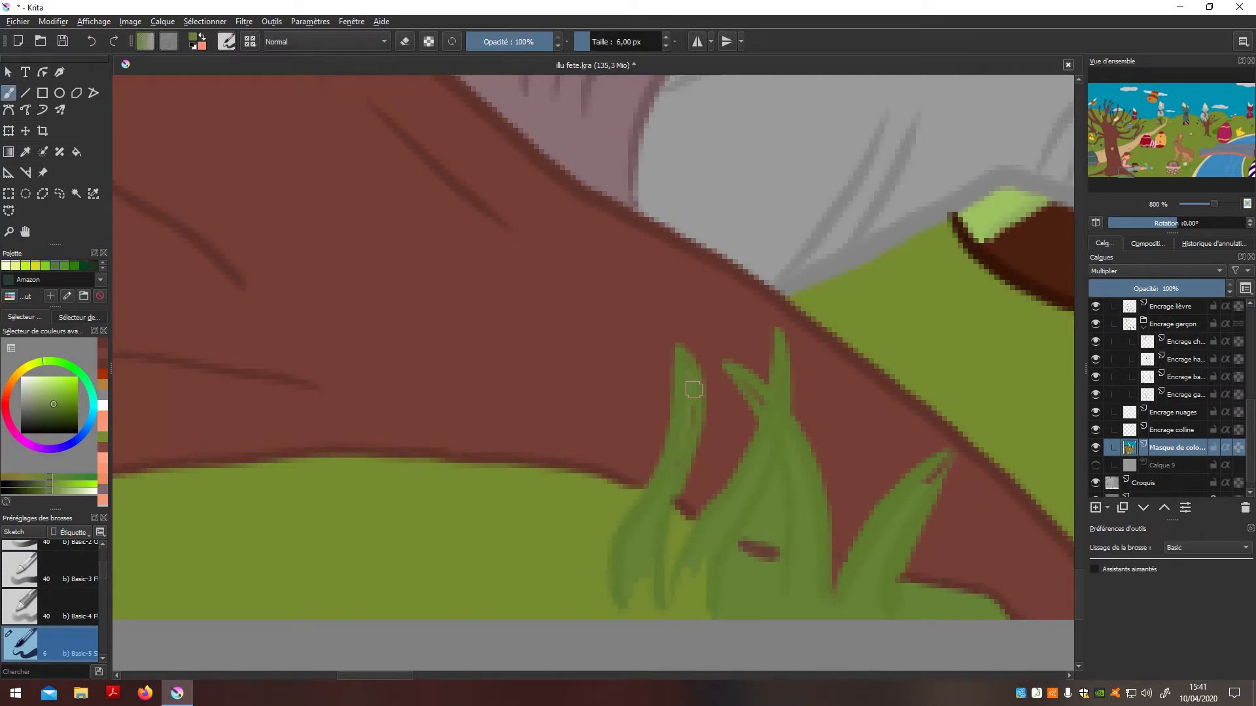
drag(645, 543, 650, 566)
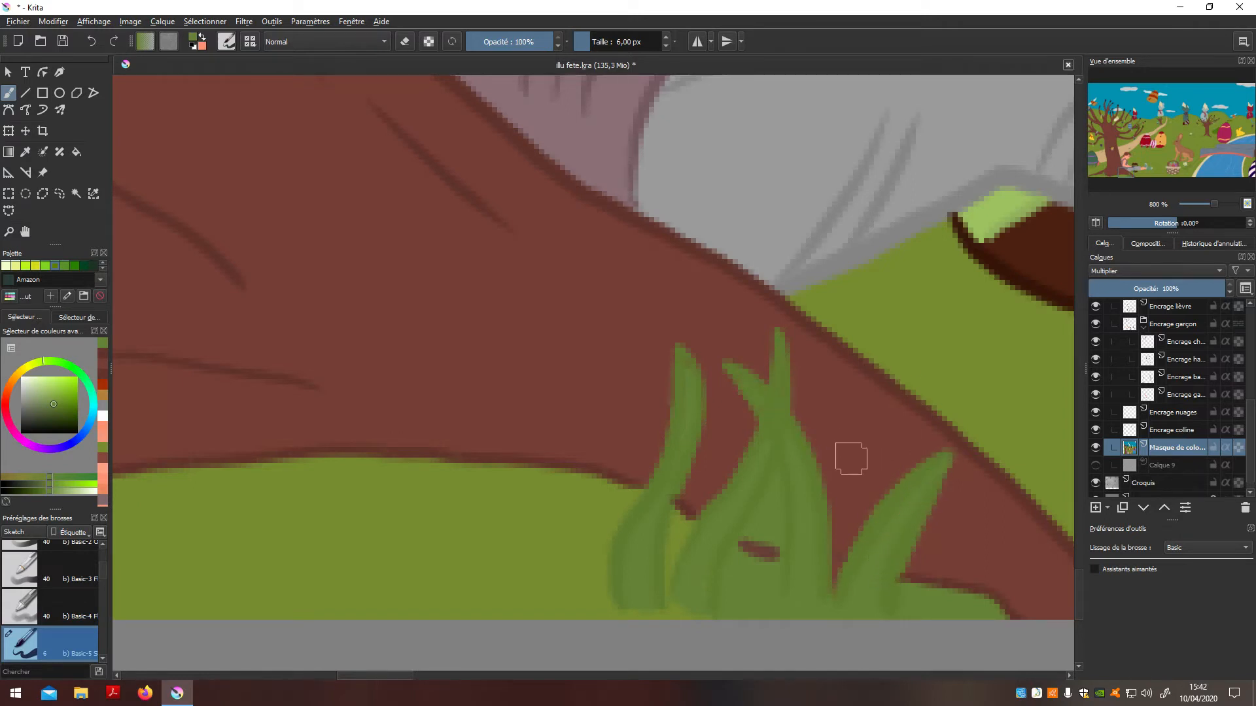
Sample the trunk brown and paint the gap between the tuft's central blades above the dark root outline
key(p)
click(861, 463)
key(b)
drag(776, 487, 772, 541)
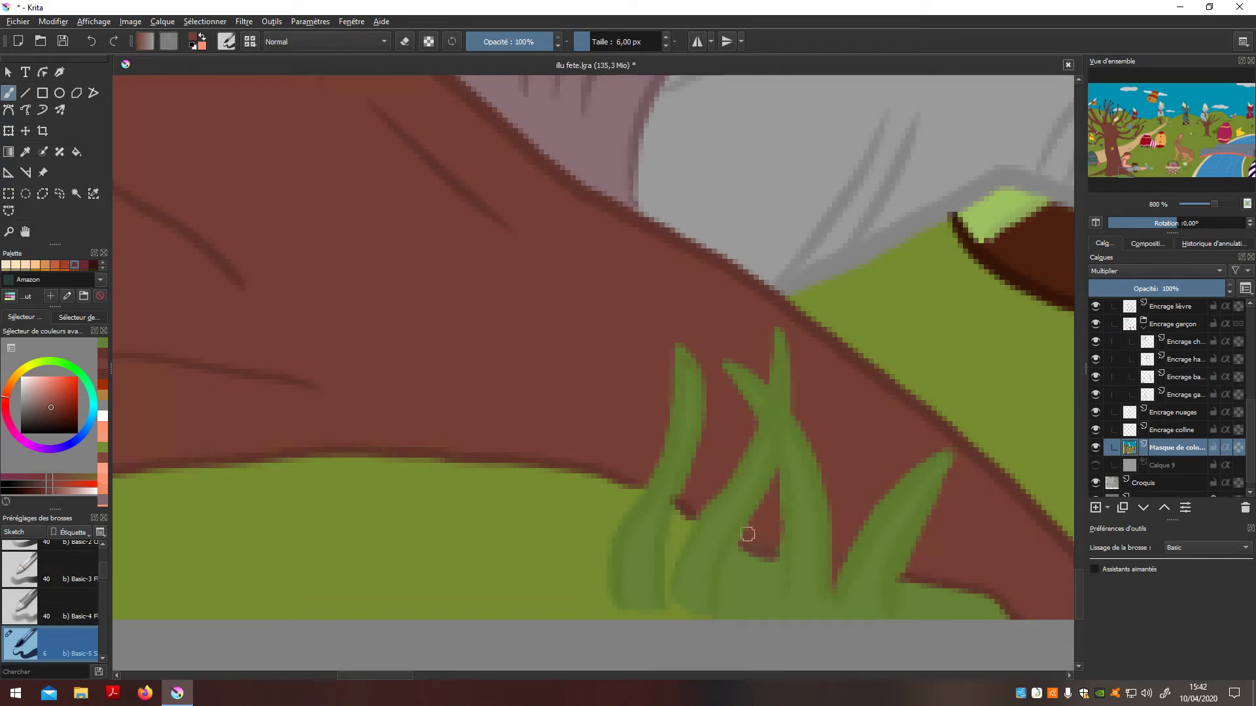
Sample the ground's light green and paint the ground showing under the root between and beside the tuft's blades
scroll(832, 499, down, 5)
key(h)
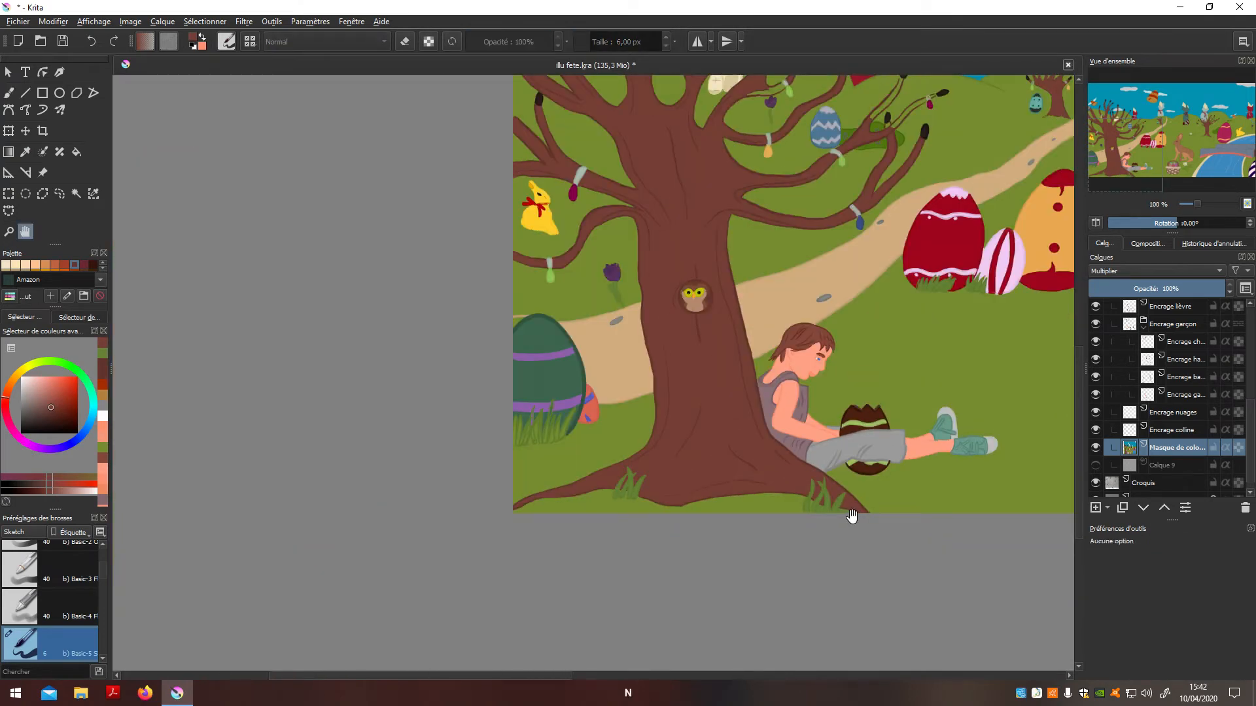
scroll(855, 517, up, 4)
key(p)
click(607, 451)
key(b)
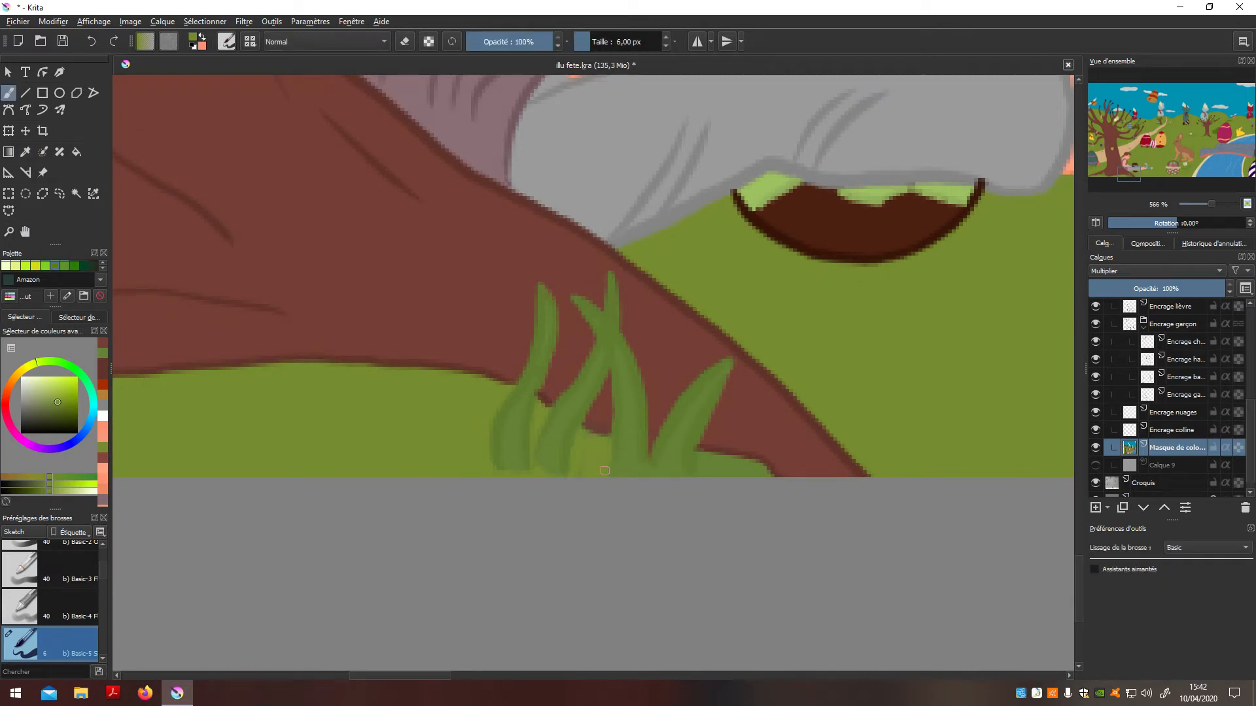
drag(581, 438, 592, 448)
drag(701, 458, 705, 463)
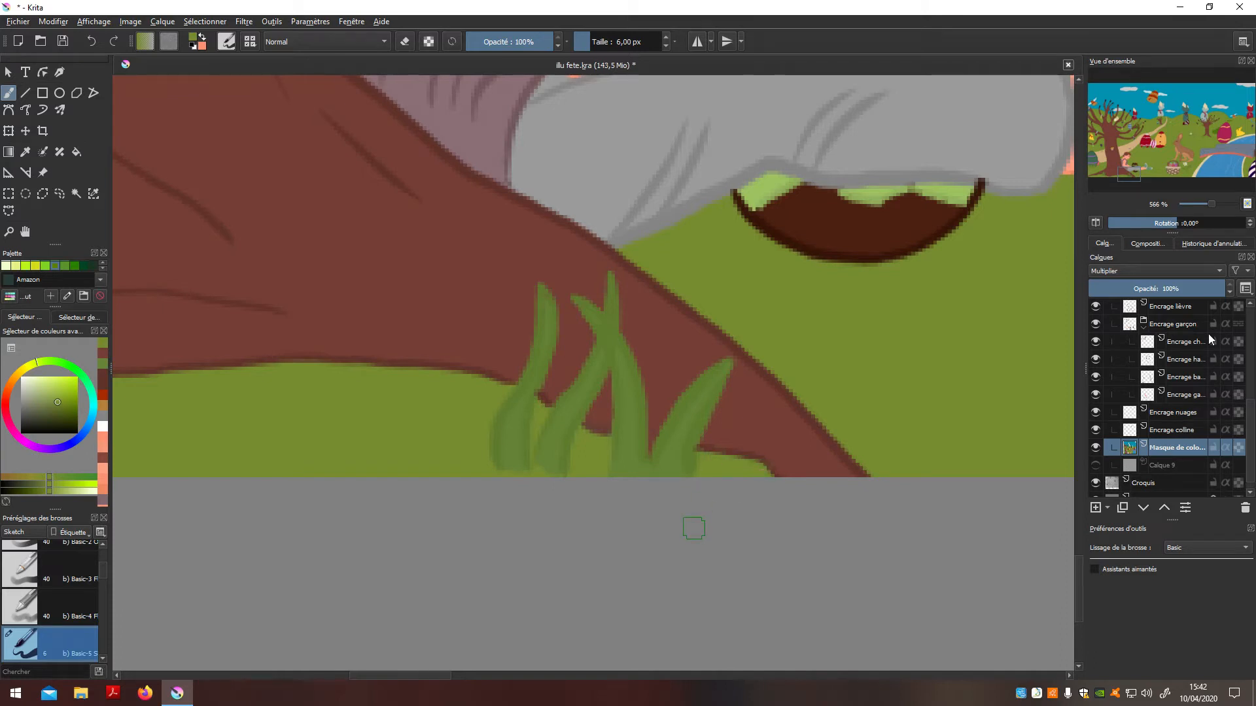
On the Encrage fleurs et... layer, sample the grass green and draw the missing base outline of the tuft before the dark green egg
scroll(1204, 367, up, 3)
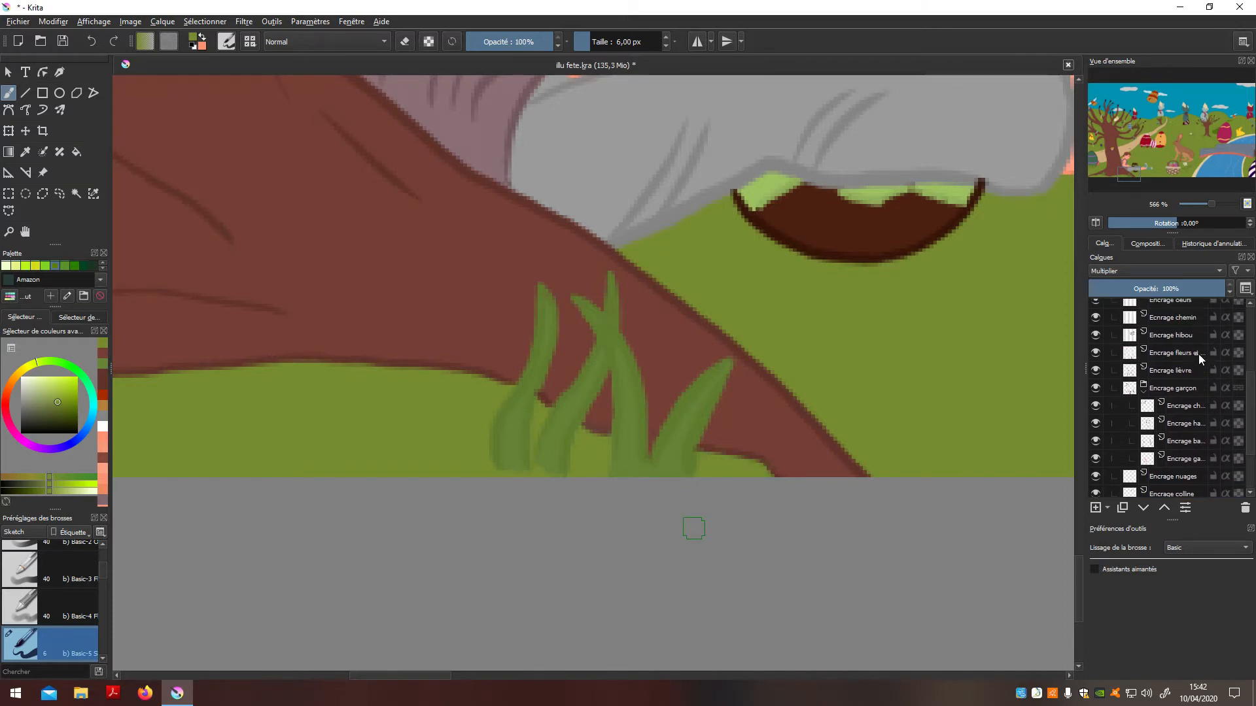
click(1200, 356)
key(p)
click(509, 450)
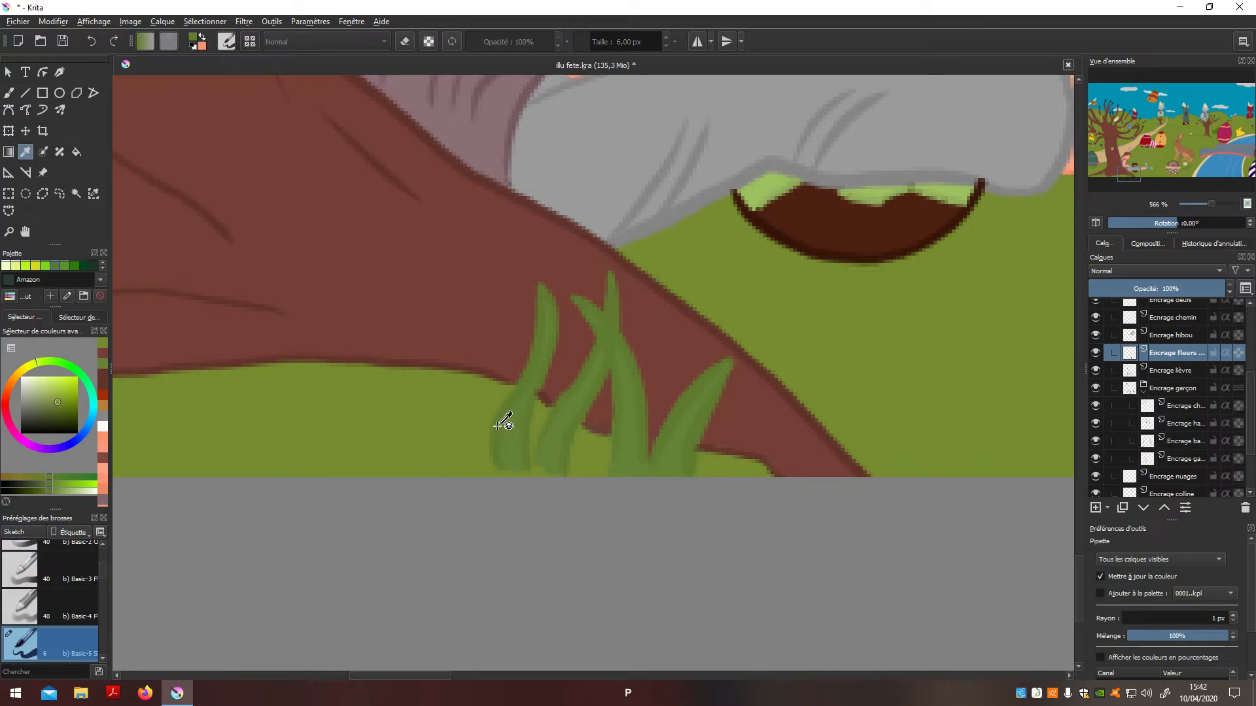
key(b)
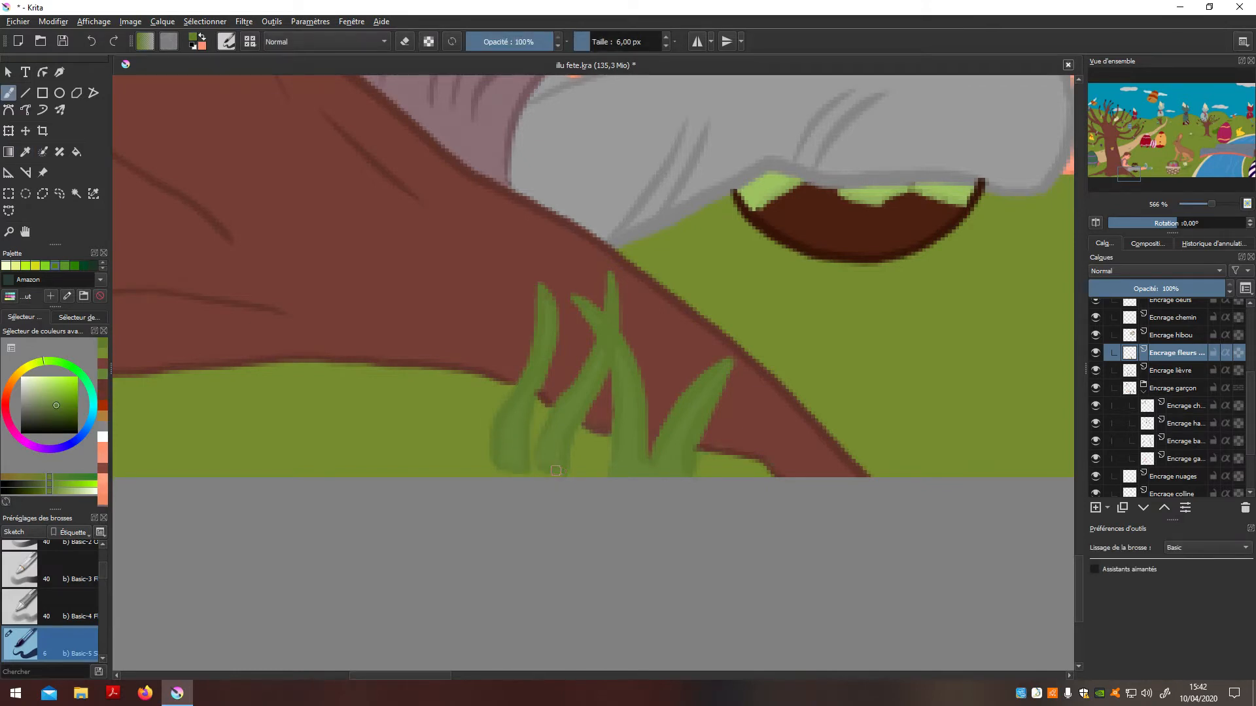
scroll(736, 461, down, 3)
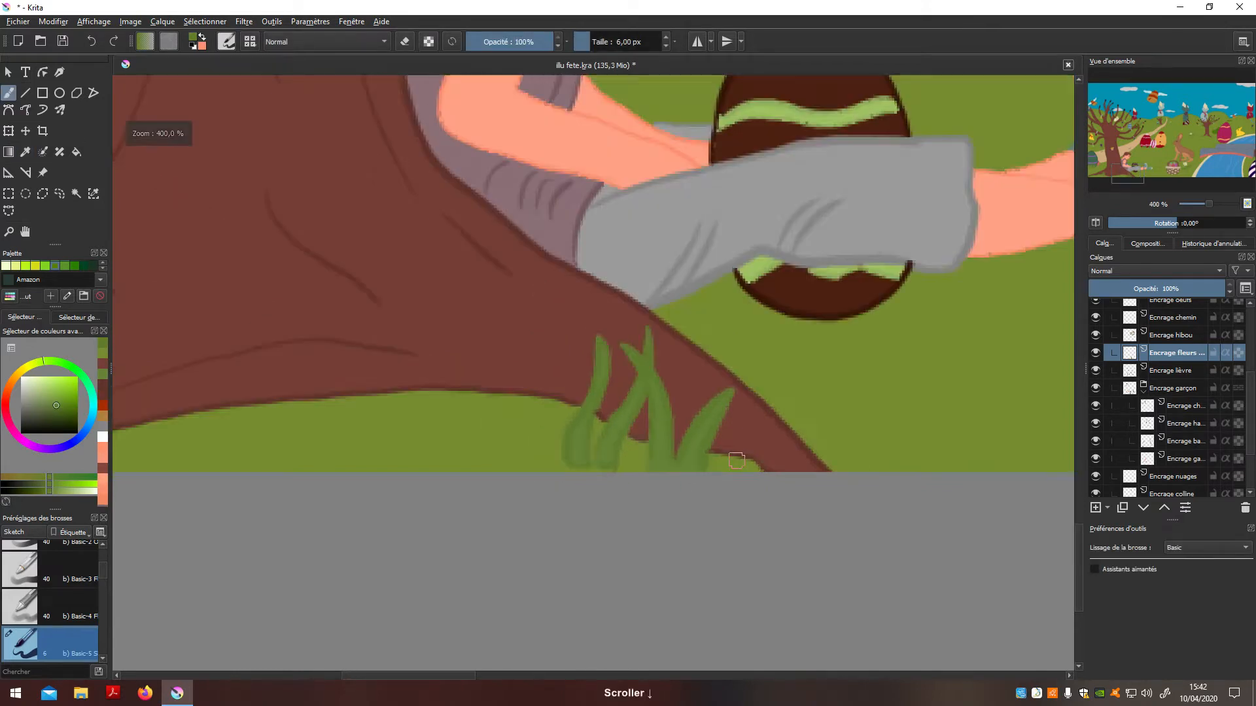
key(n)
drag(255, 432, 567, 524)
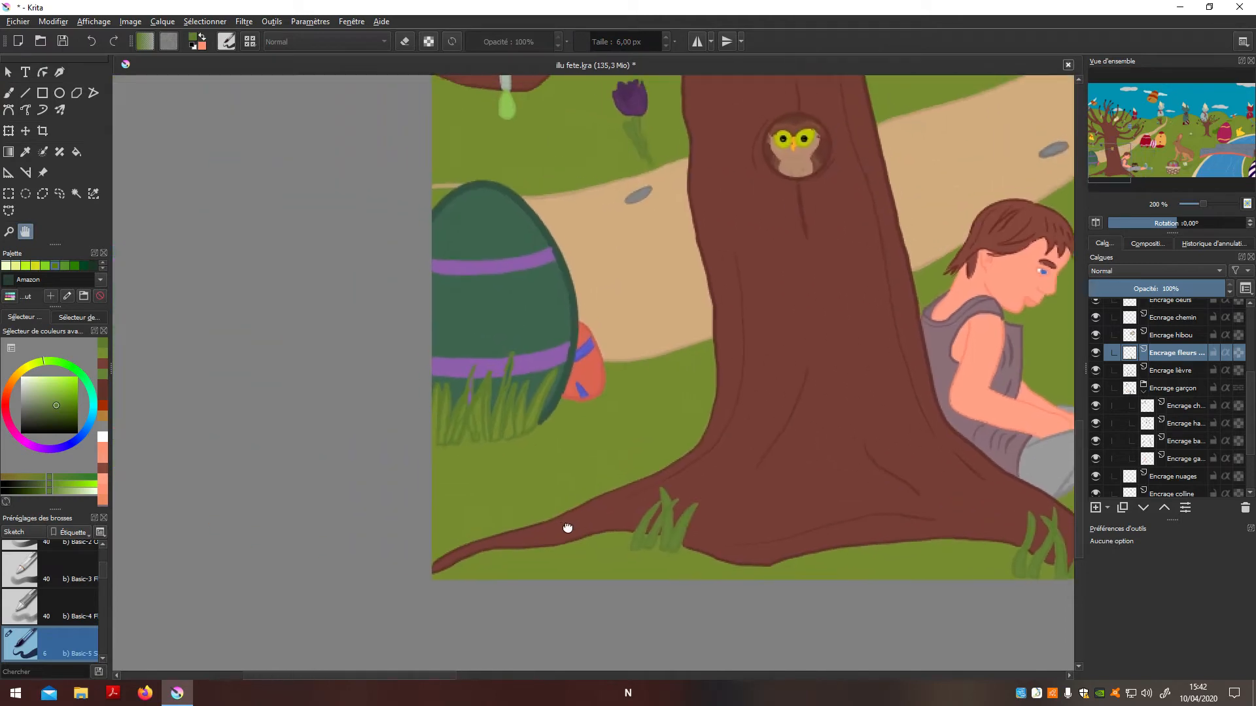
scroll(508, 438, up, 3)
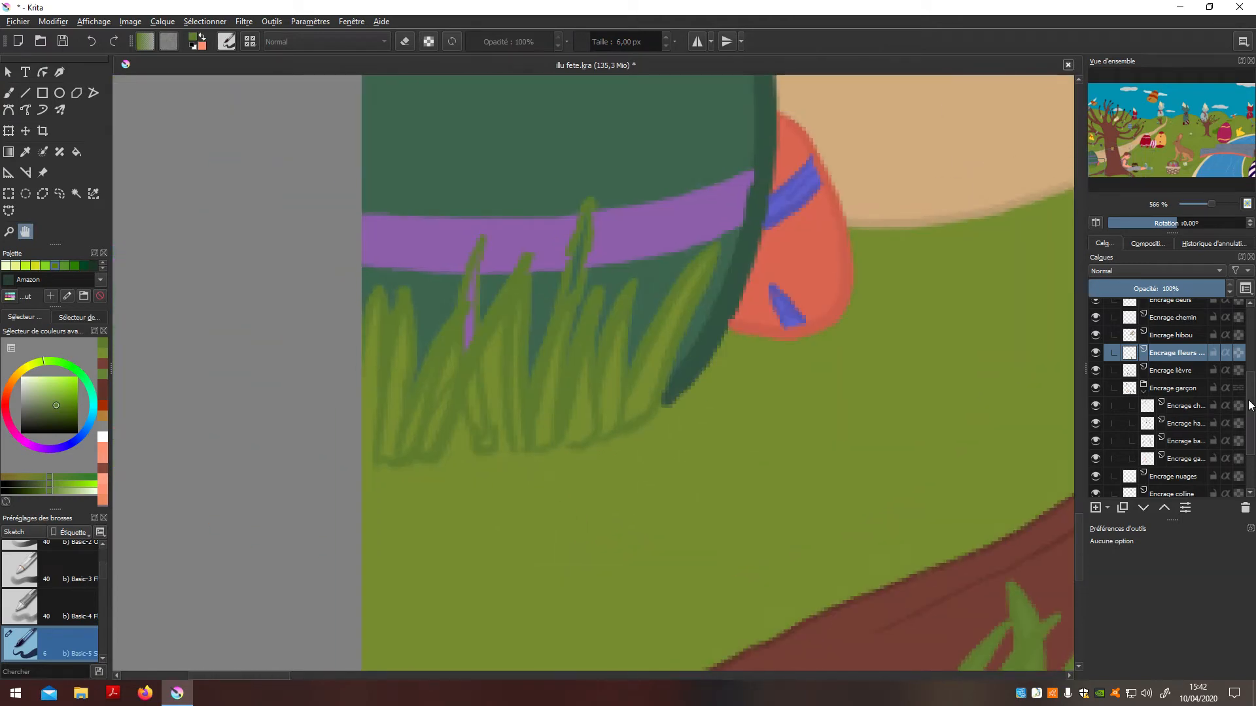
key(b)
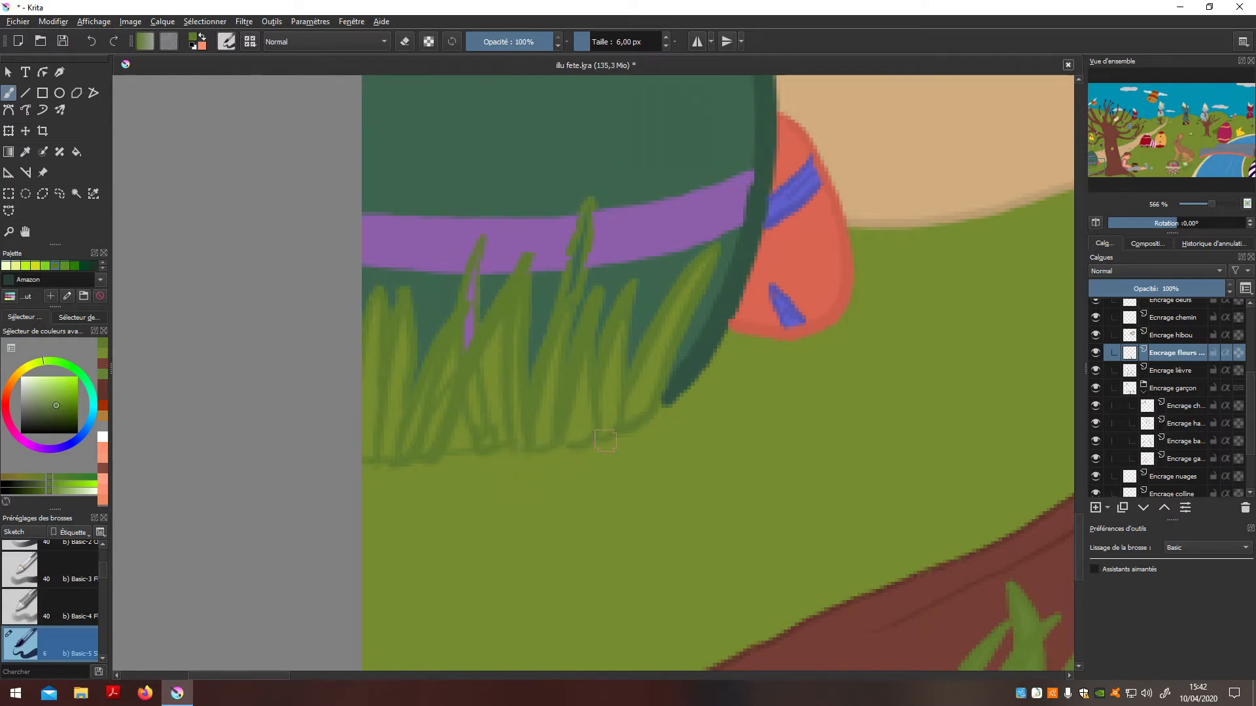
On the Masque de colo... layer, sample the tuft green and fill the egg tuft's left-hand blades, including the purple gap in the tall blade
scroll(1236, 432, down, 3)
click(1180, 435)
scroll(1134, 399, down, 1)
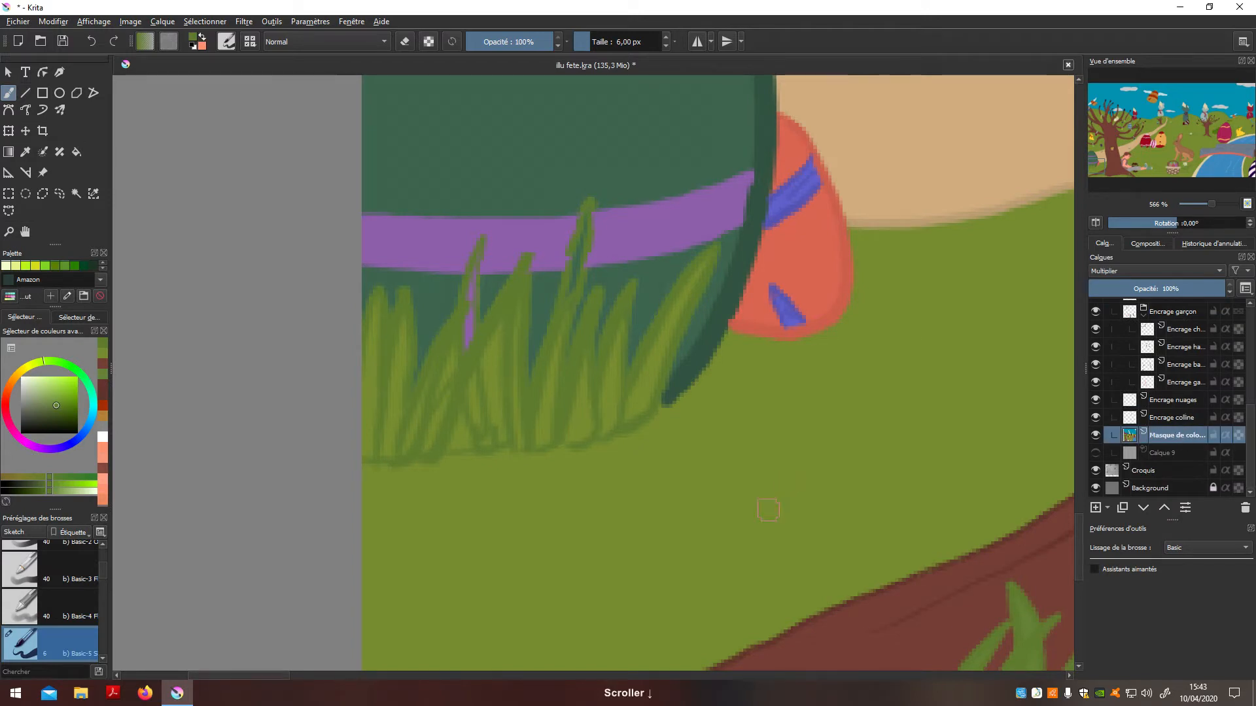
scroll(769, 510, down, 3)
key(p)
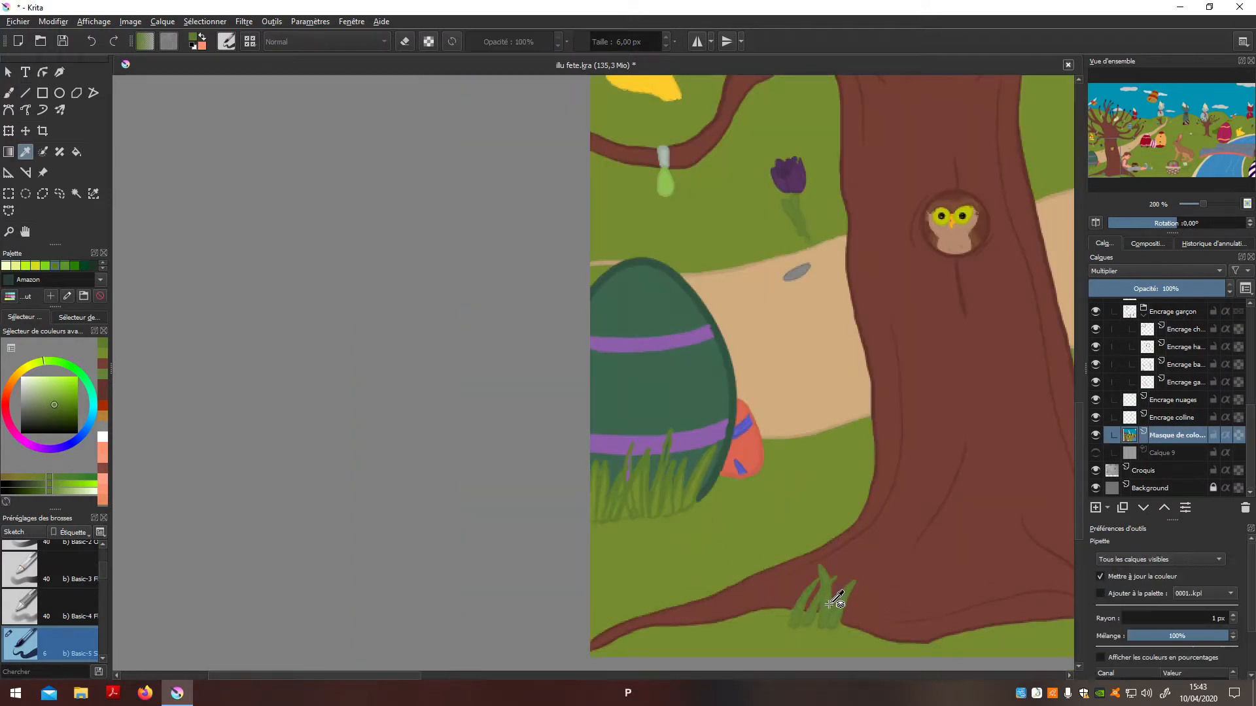
scroll(622, 484, up, 5)
drag(322, 424, 671, 502)
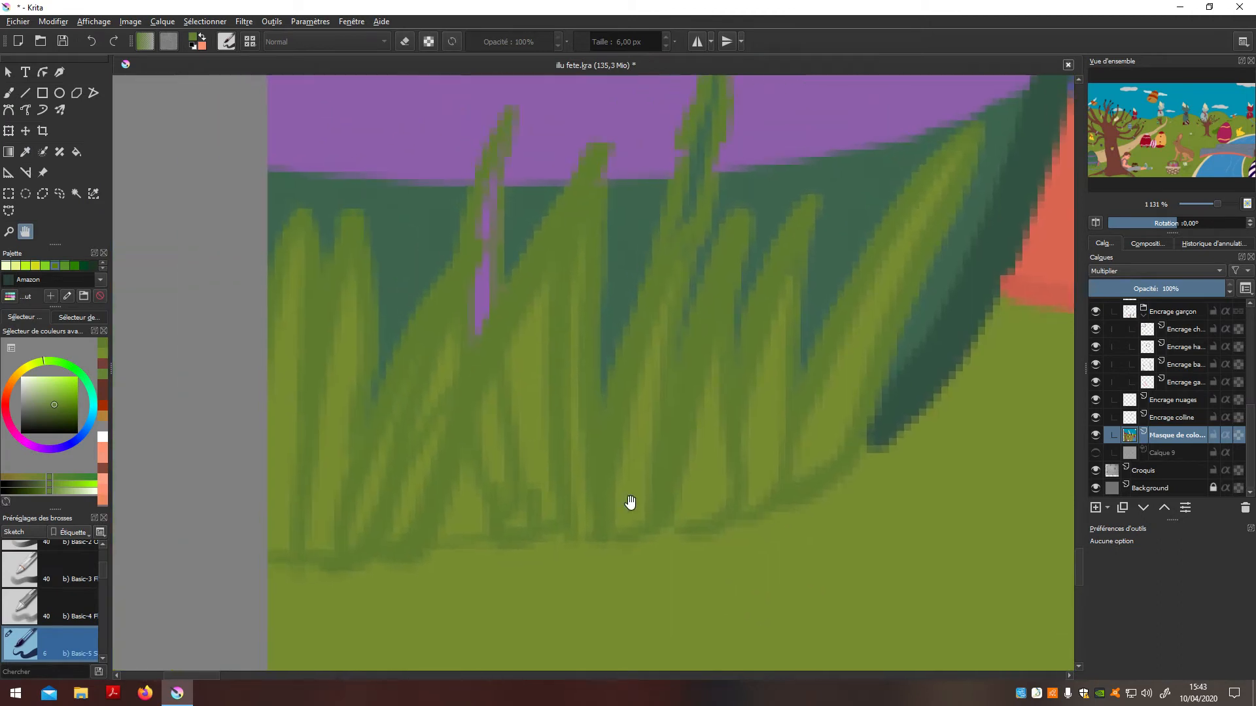
key(b)
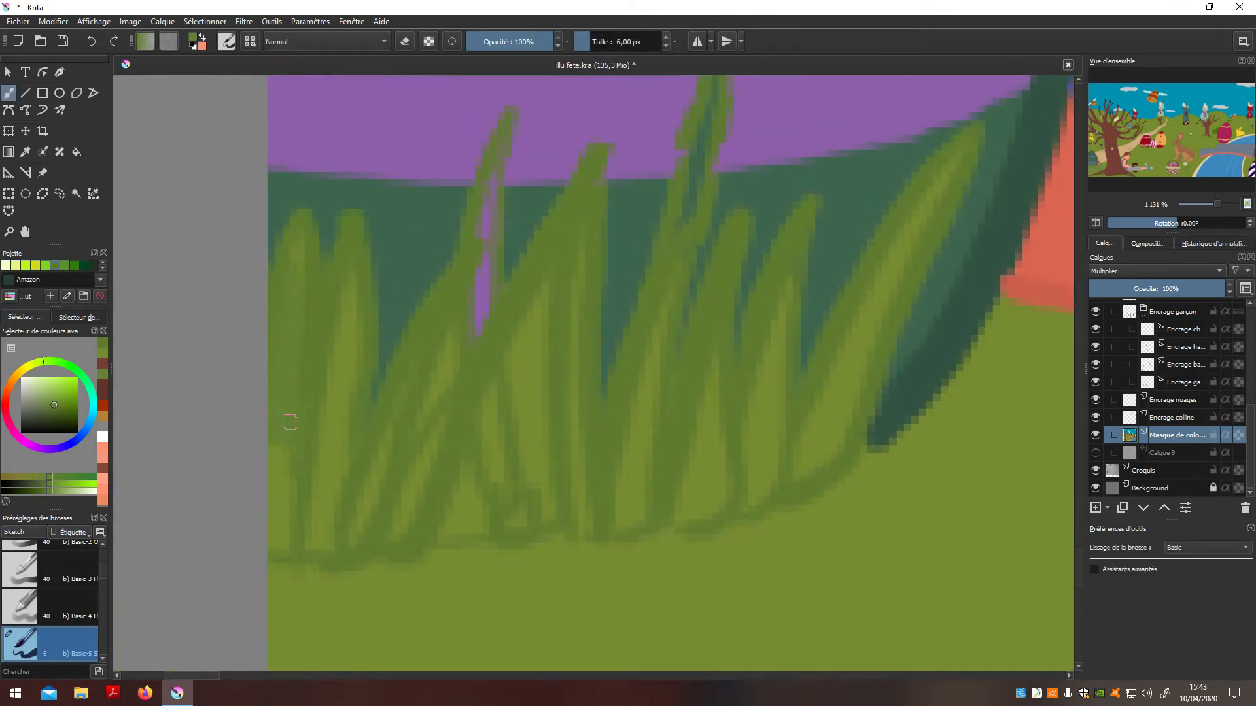
drag(323, 527, 327, 420)
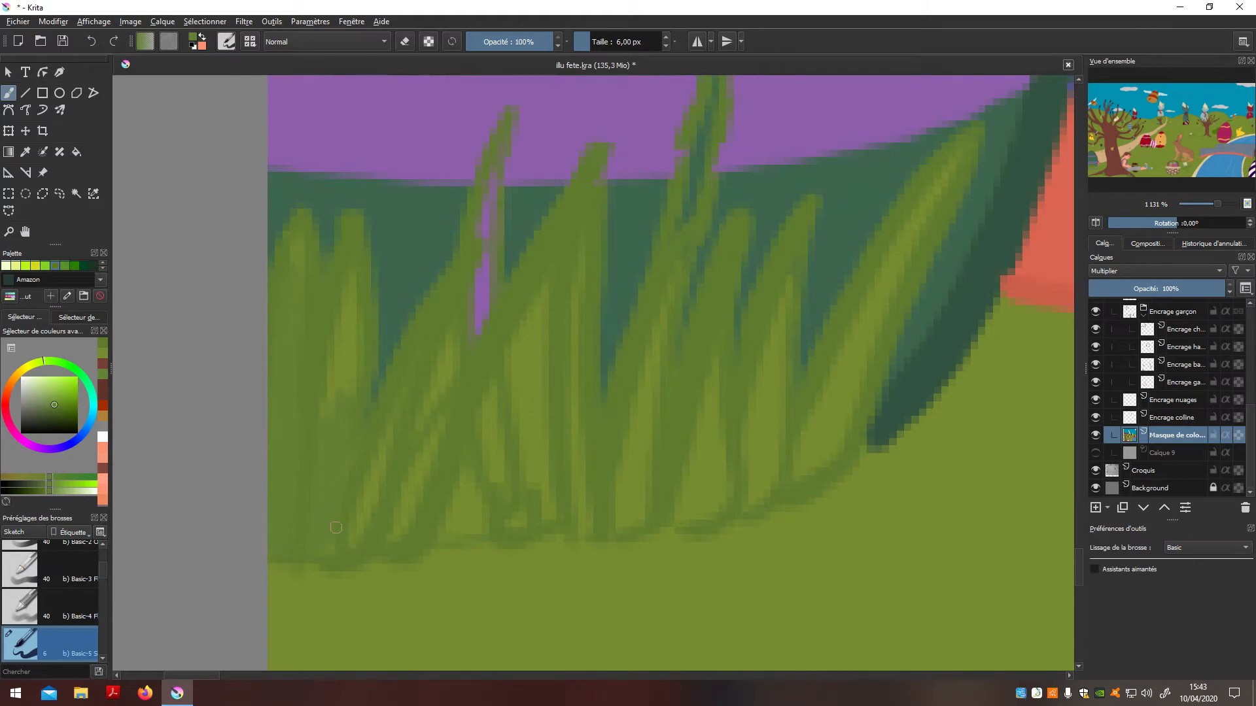
mouse_move(332, 514)
mouse_down()
mouse_move(337, 298)
mouse_move(353, 448)
mouse_up()
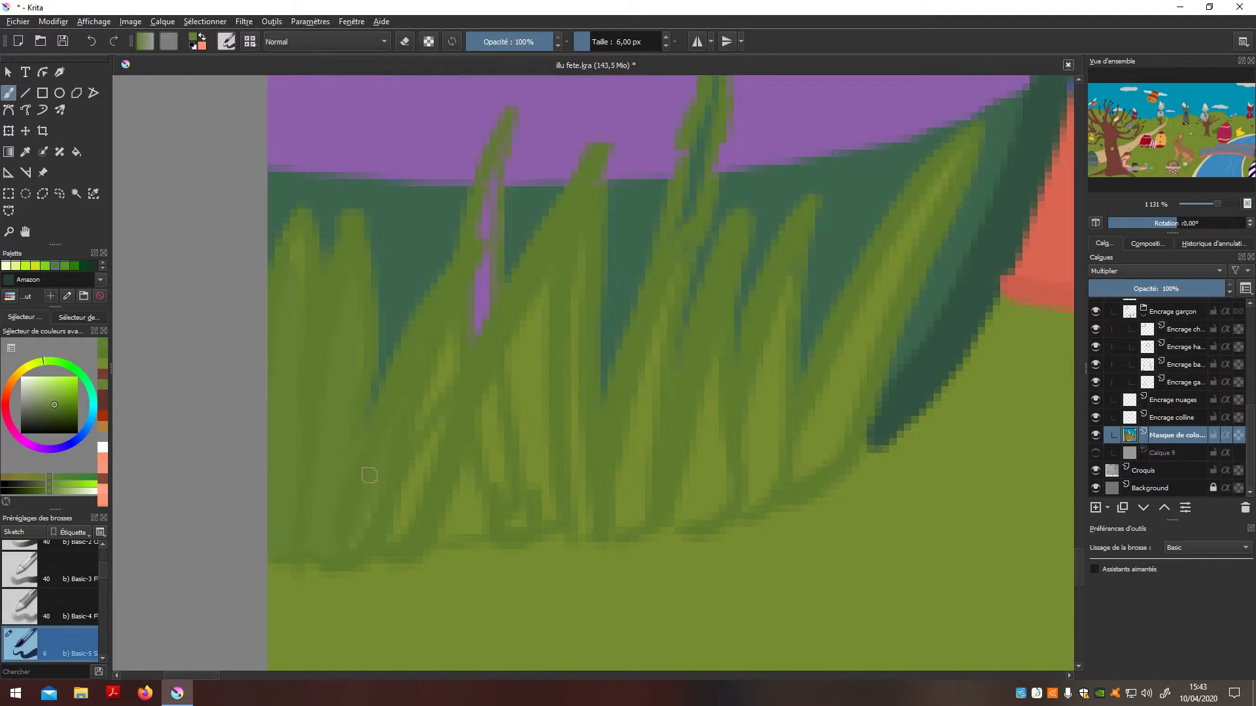
drag(433, 429, 401, 513)
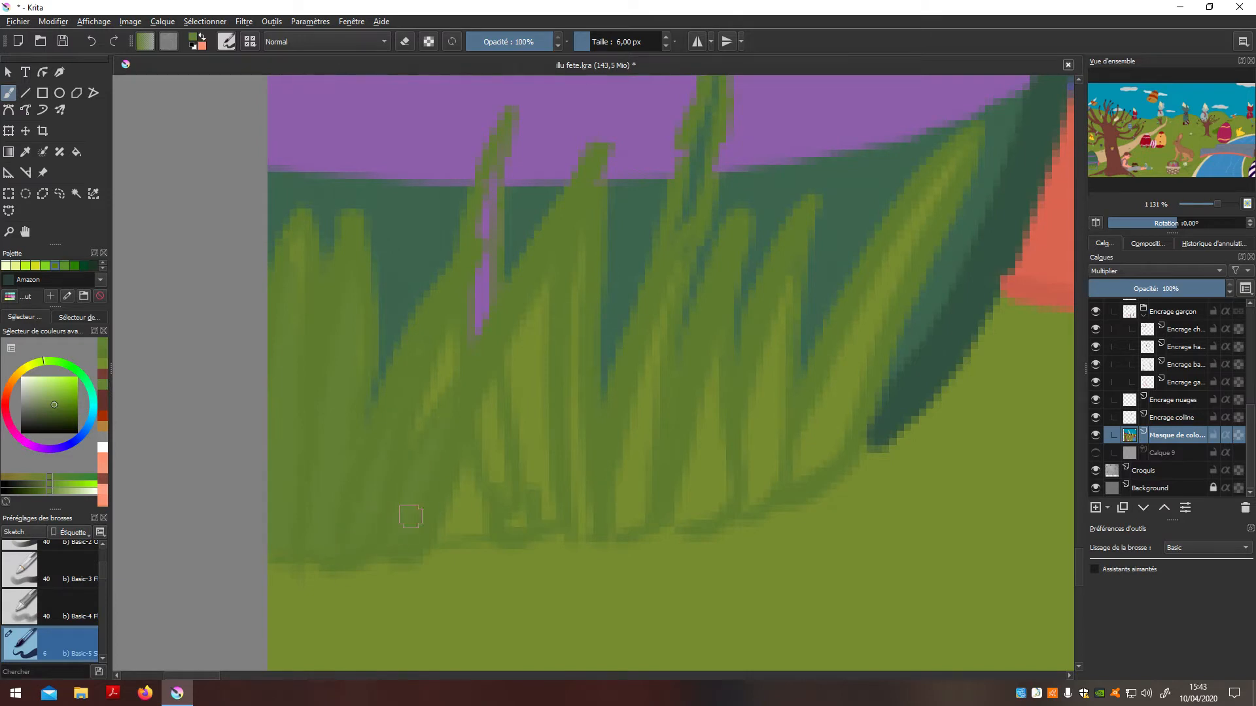
drag(490, 394, 509, 491)
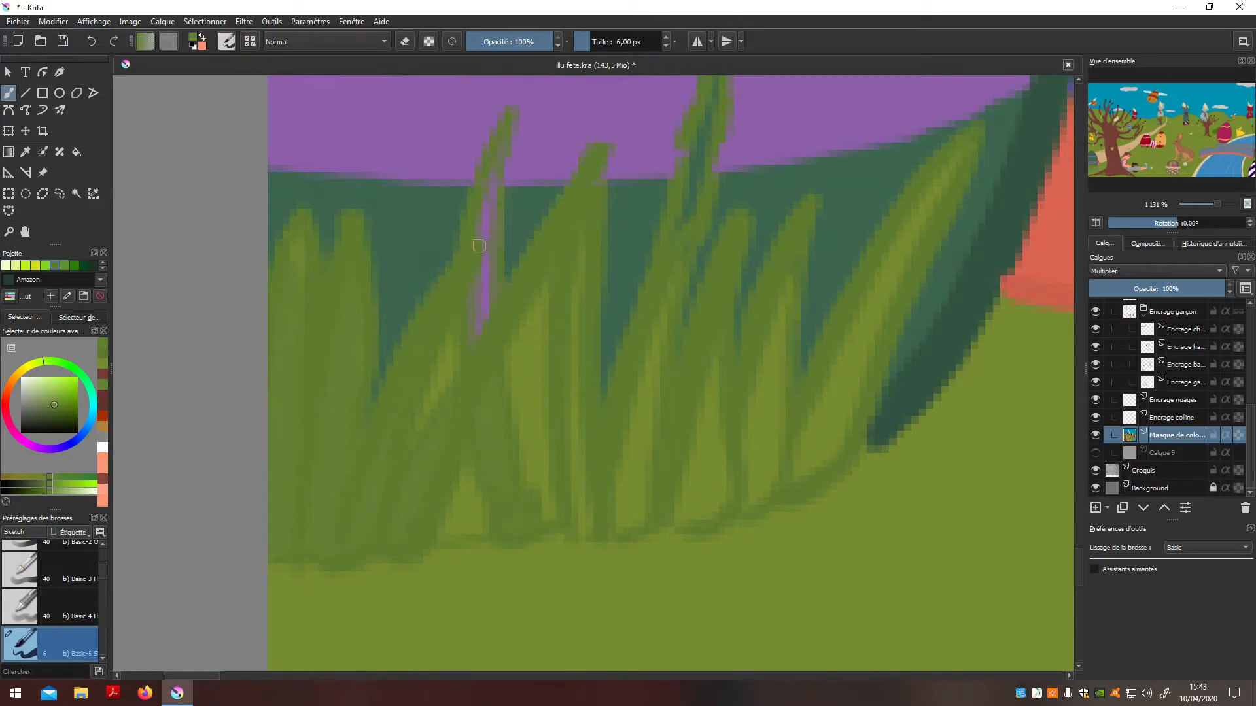
drag(495, 202, 490, 296)
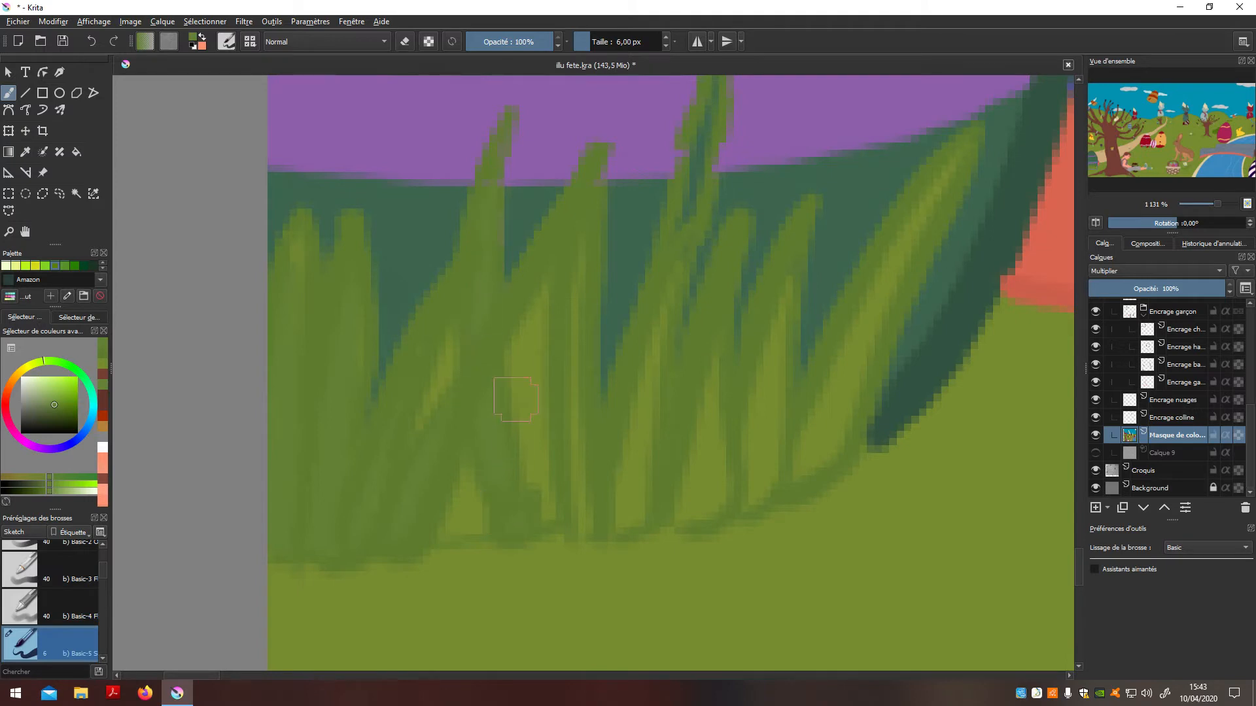
Fill the central and right-hand blades of the tuft in front of the dark green egg with the same grass green
drag(573, 338, 581, 469)
drag(604, 510, 637, 488)
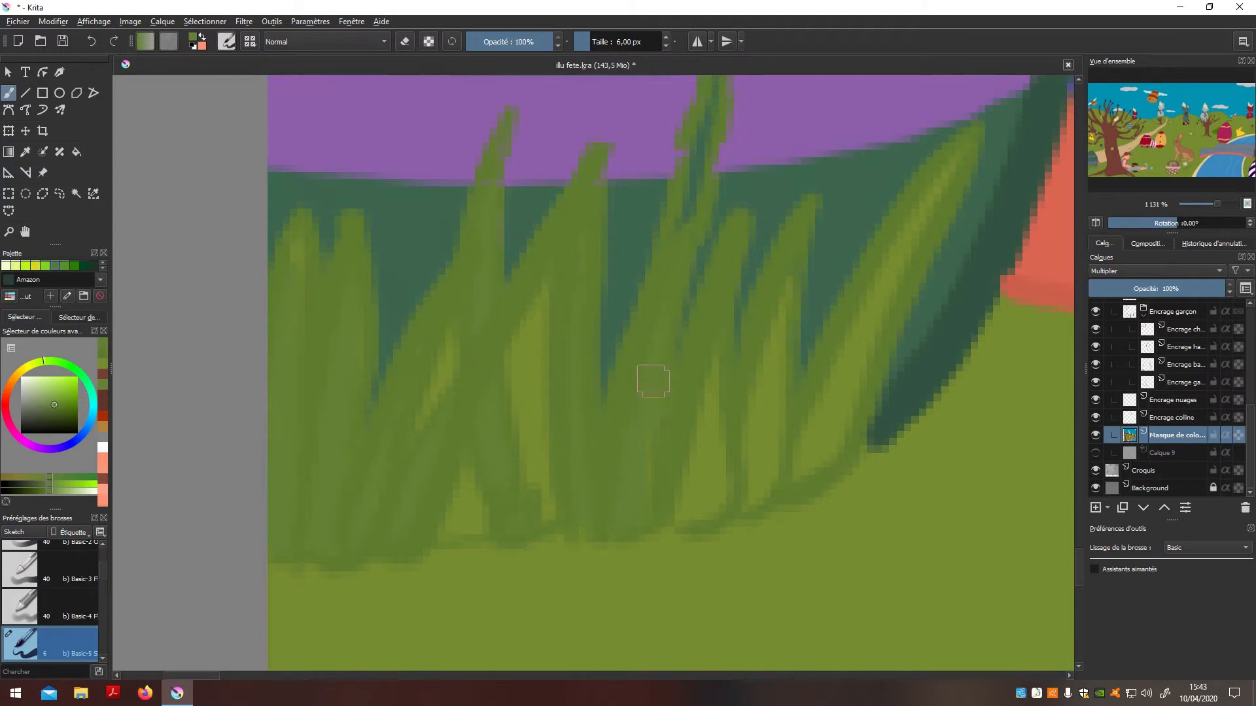
mouse_move(667, 513)
mouse_down()
mouse_move(691, 495)
mouse_move(720, 494)
mouse_up()
mouse_move(706, 391)
mouse_down()
mouse_move(709, 462)
mouse_move(758, 491)
mouse_move(756, 425)
mouse_move(774, 365)
mouse_up()
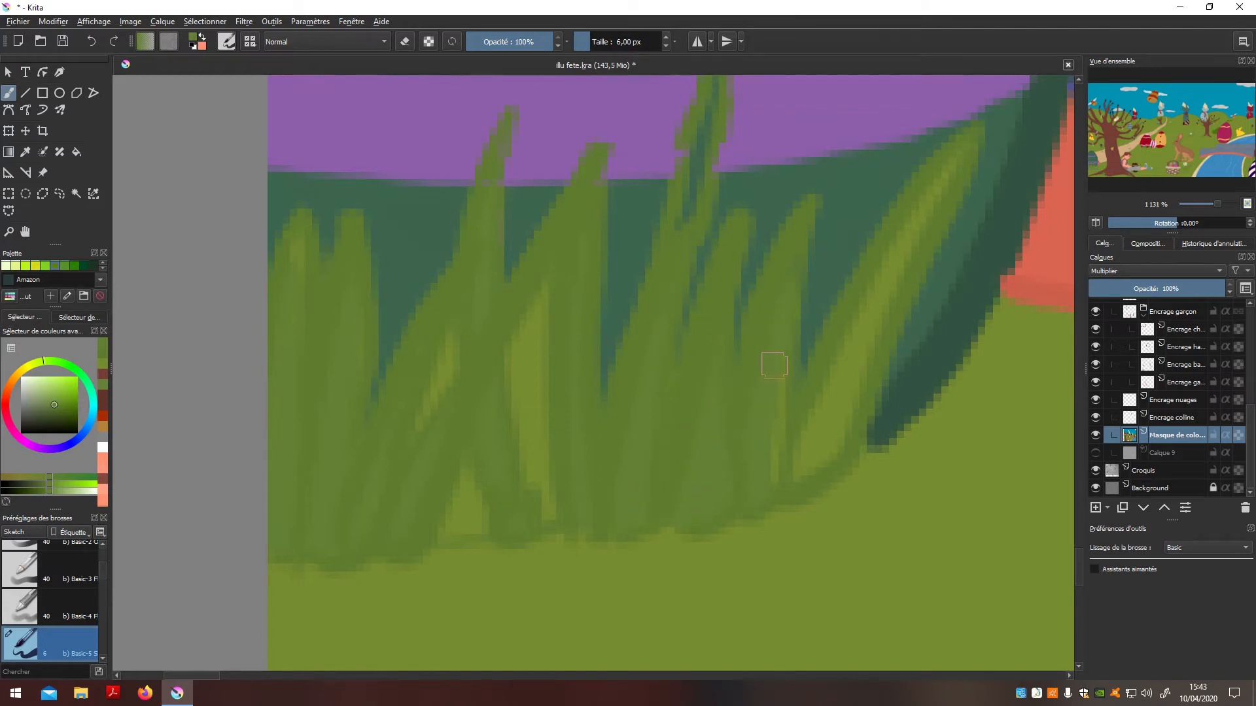
mouse_move(771, 492)
mouse_down()
mouse_move(826, 458)
mouse_move(893, 267)
mouse_move(955, 157)
mouse_up()
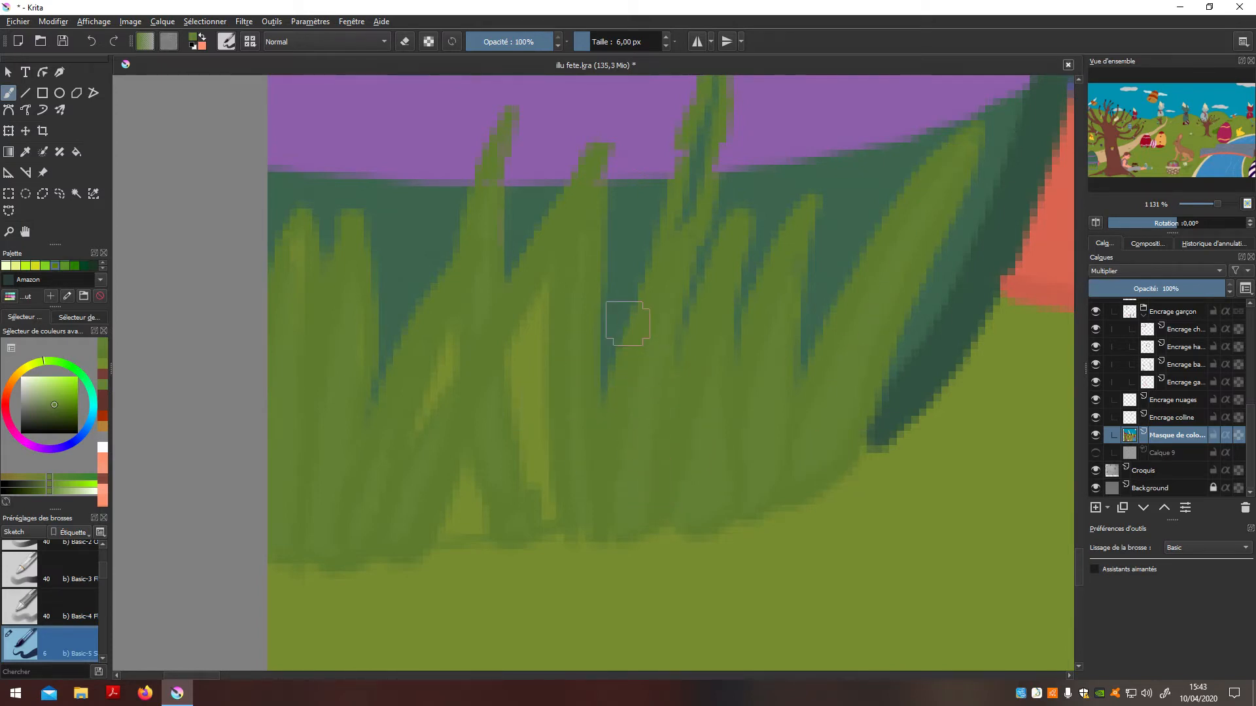
Undo the last fill strokes on the egg tuft's rightmost blades and restore them with Redo
key(ctrl+z)
key(ctrl+z)
click(93, 21)
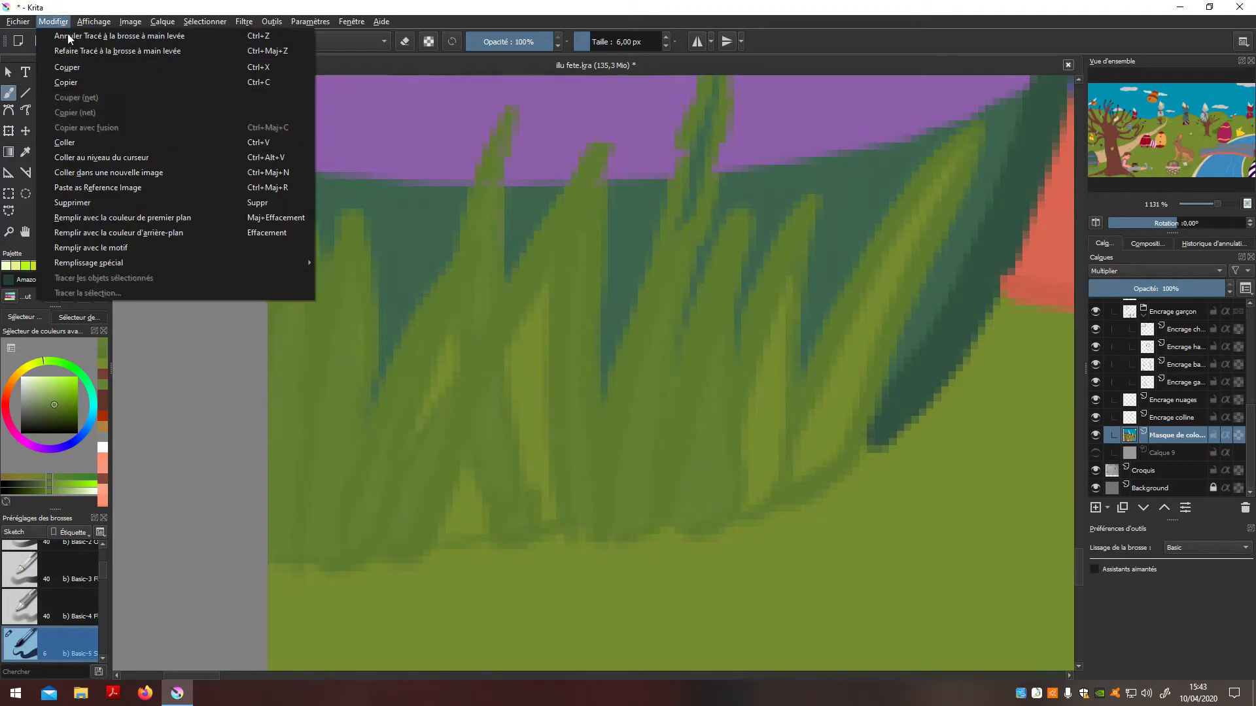
click(249, 239)
Sample the egg's dark green and paint the light green gaps between the left-hand grass blades
key(p)
click(400, 270)
key(f)
key(b)
mouse_move(463, 520)
mouse_down()
mouse_move(478, 491)
mouse_move(452, 531)
mouse_move(484, 523)
mouse_up()
mouse_move(531, 461)
mouse_down()
mouse_move(542, 334)
mouse_move(516, 341)
mouse_move(538, 310)
mouse_move(534, 430)
mouse_move(521, 405)
mouse_move(524, 362)
mouse_move(545, 488)
mouse_up()
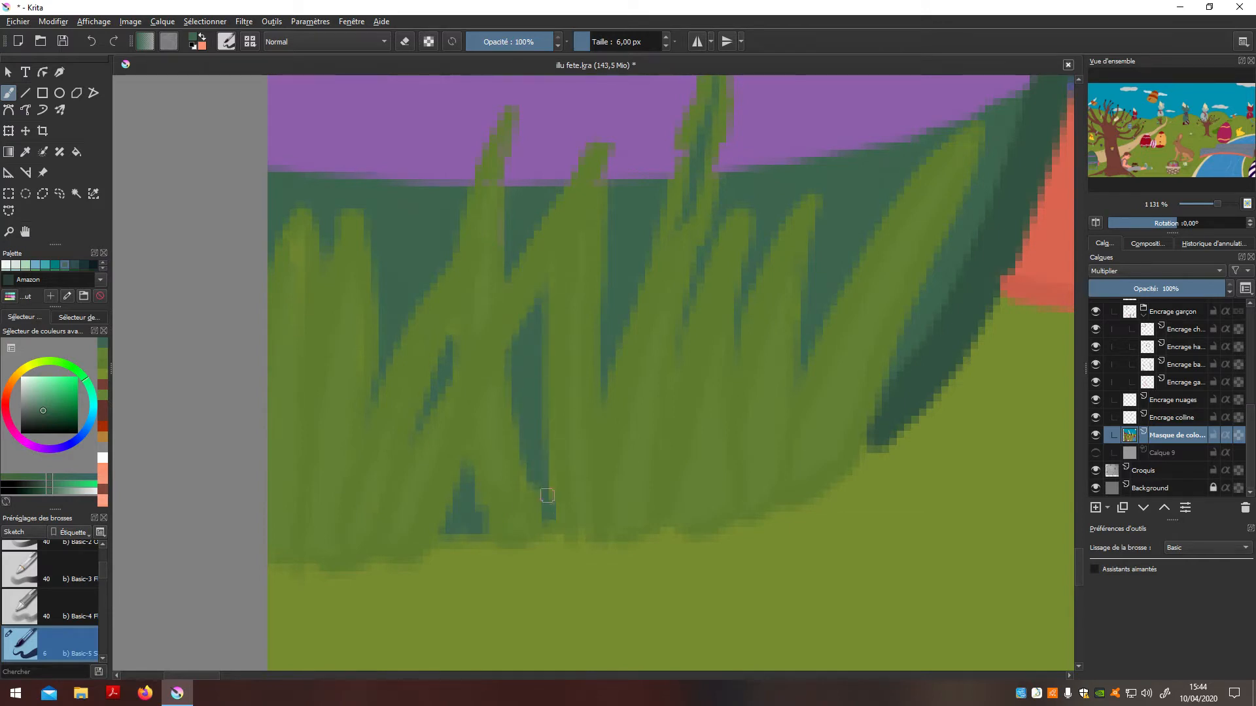
On the Encrage oeufs layer, draw the egg's missing dark bottom outline in the gaps between the grass blades
scroll(667, 578, down, 3)
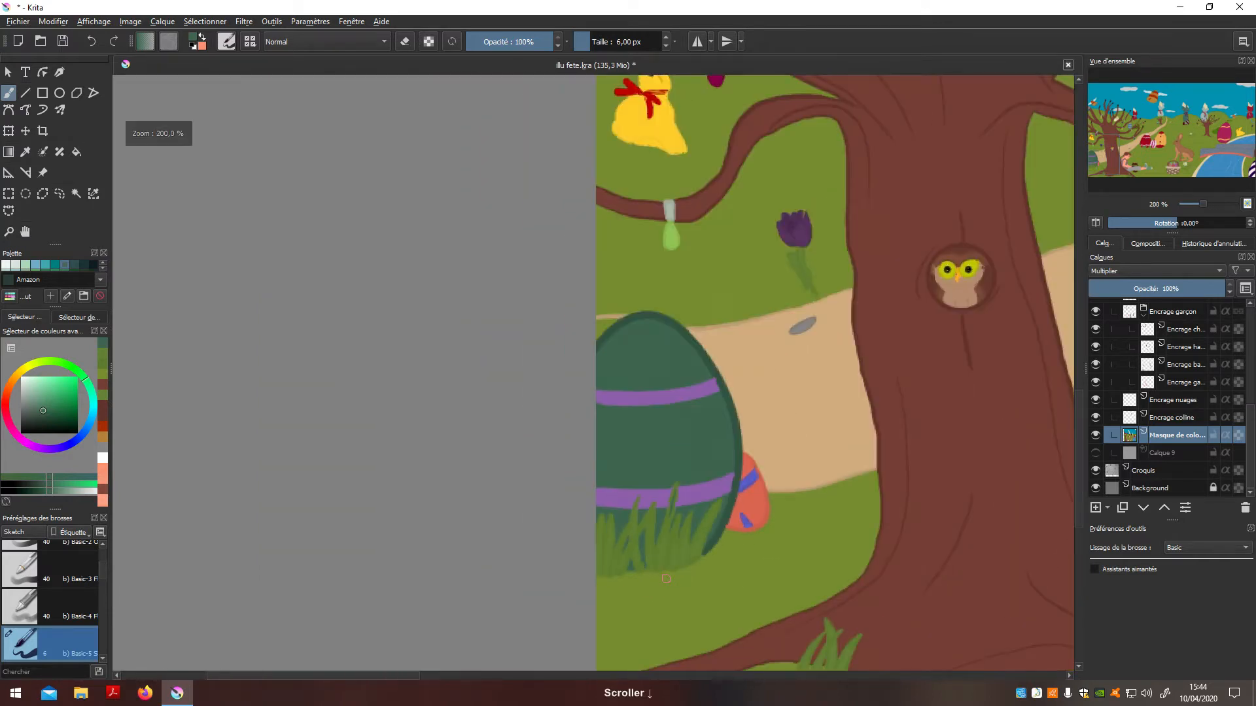
scroll(721, 524, up, 2)
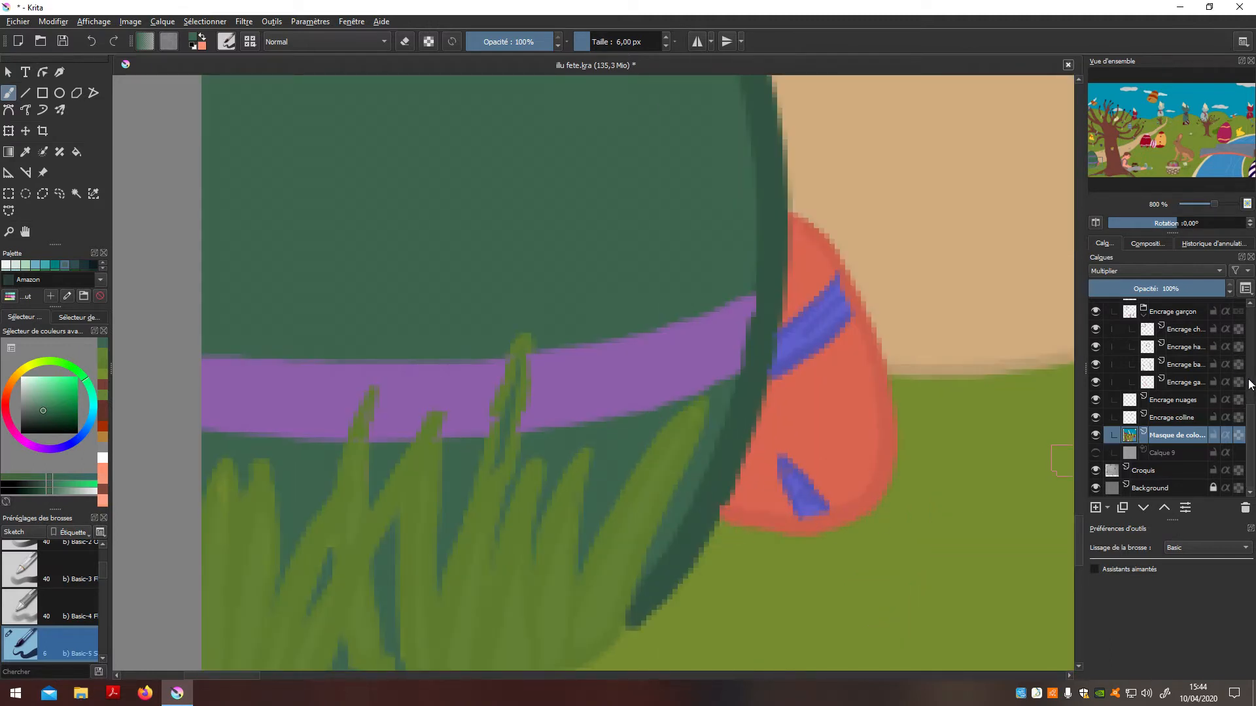
scroll(1253, 383, up, 2)
scroll(1171, 379, up, 3)
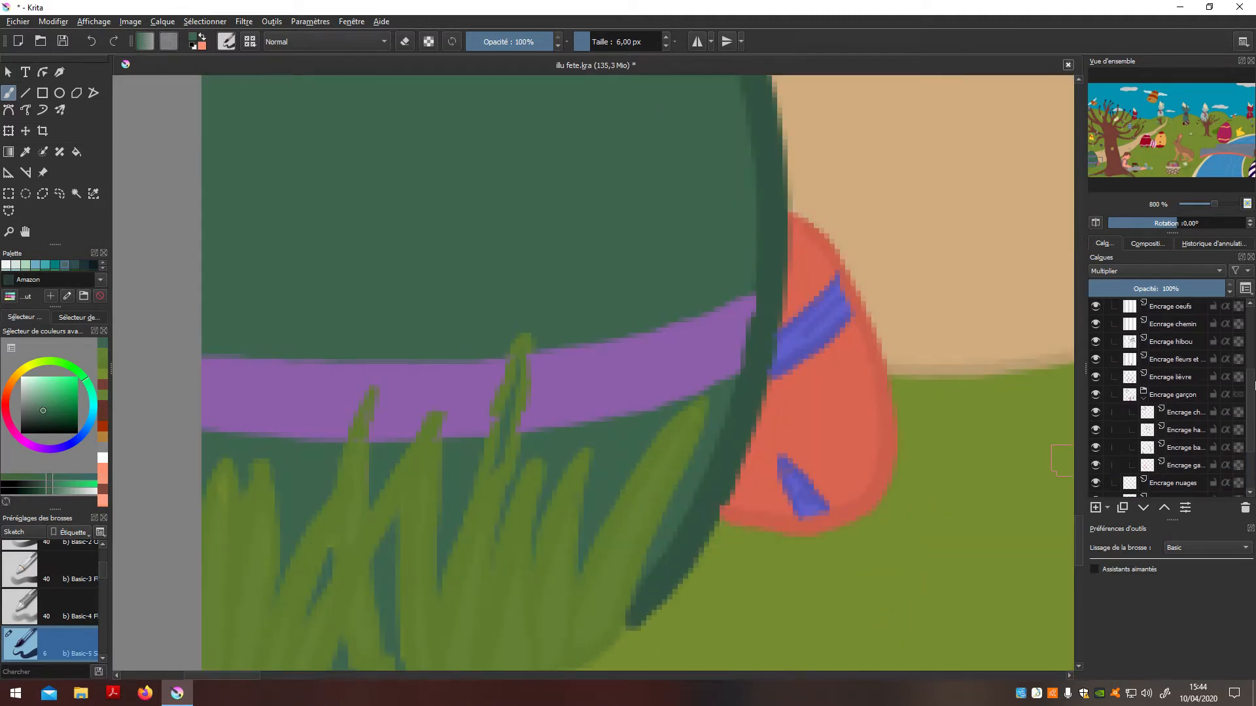
click(1171, 306)
key(p)
drag(532, 524, 561, 288)
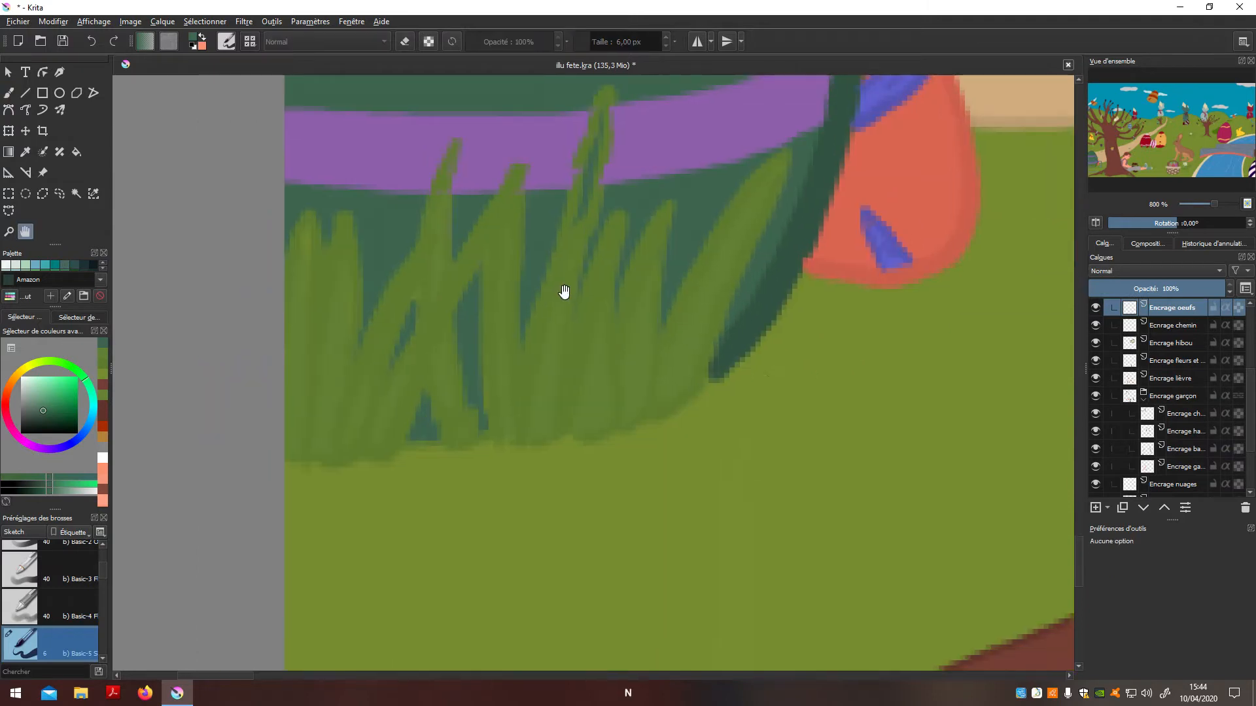
key(b)
mouse_move(400, 441)
mouse_down()
mouse_move(461, 454)
mouse_move(494, 437)
mouse_up()
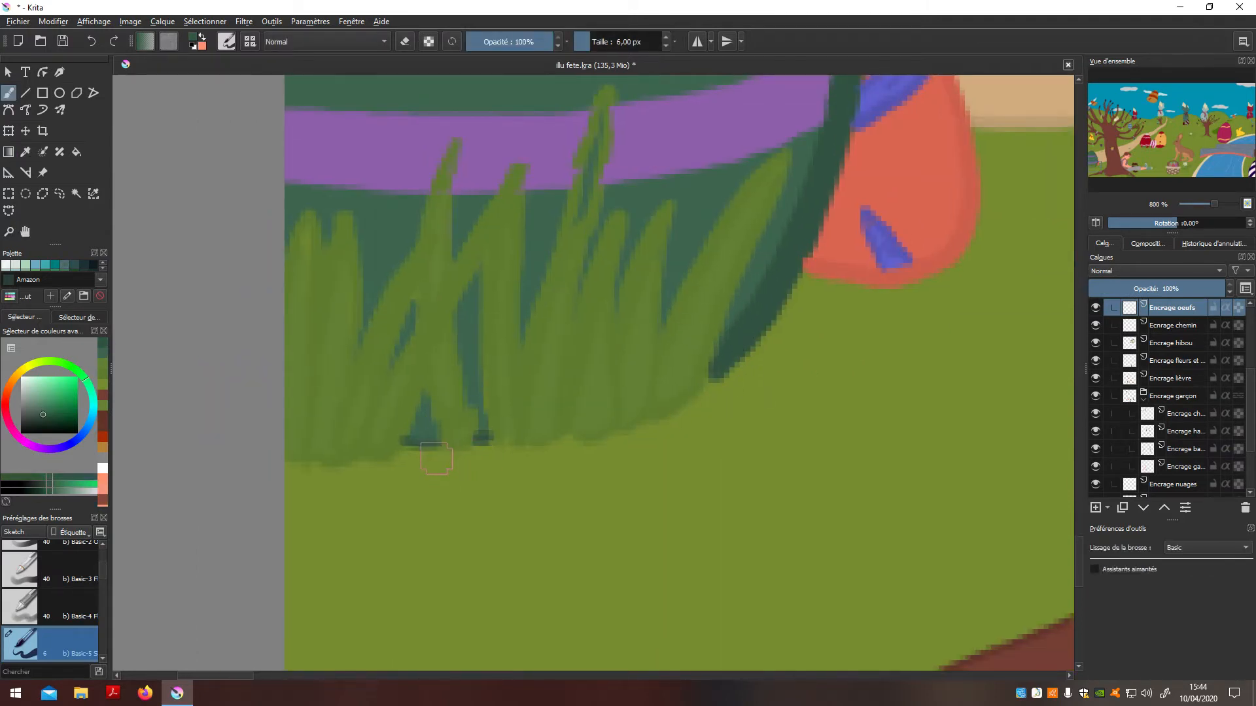
Undo the last dark outline strokes at the base of the egg tuft's grass blades
key(ctrl+z)
key(ctrl+z)
scroll(488, 437, down, 5)
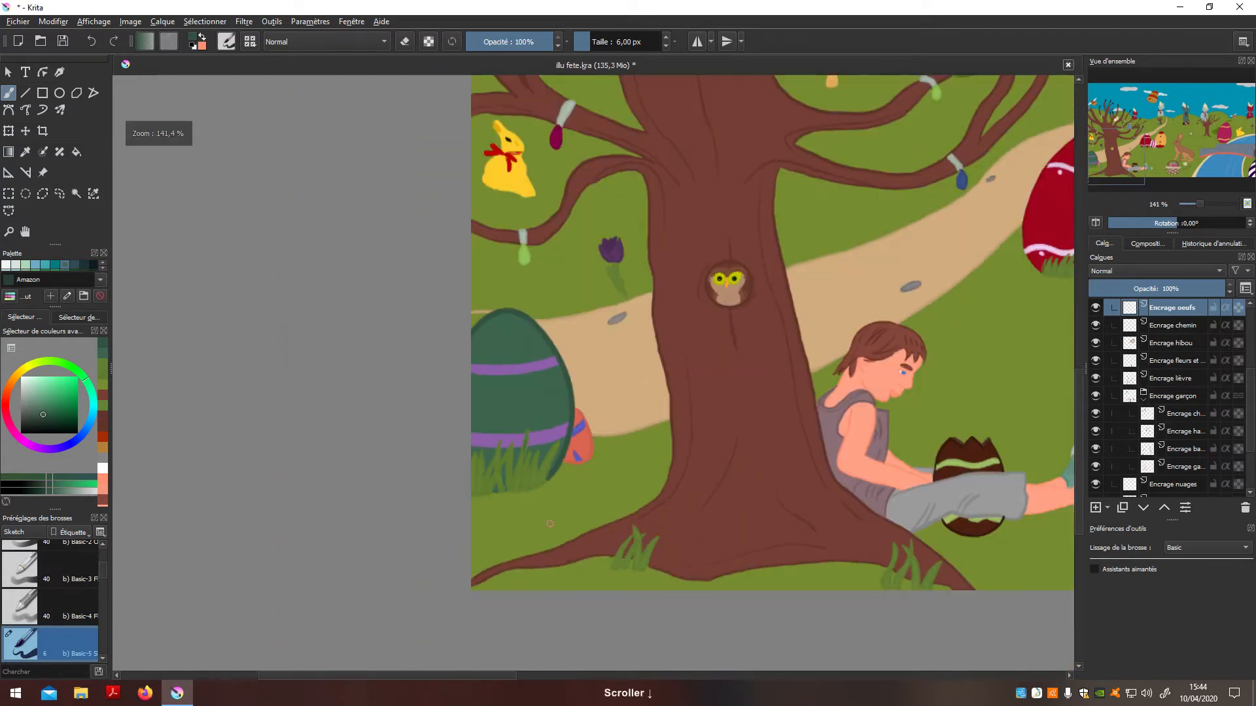
scroll(550, 523, up, 4)
scroll(1225, 442, down, 2)
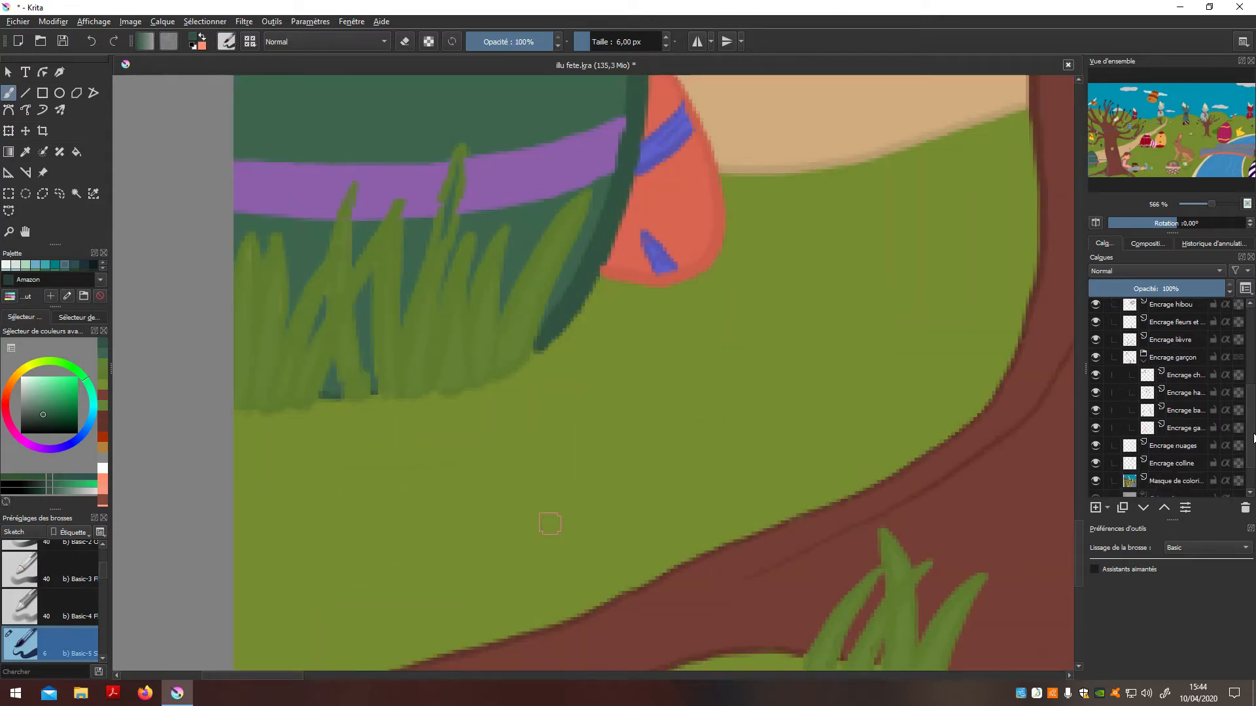
On the colouring mask layer, fill the dark gaps in the tall central blade with sampled grass green, and resample the egg's dark green
click(1200, 460)
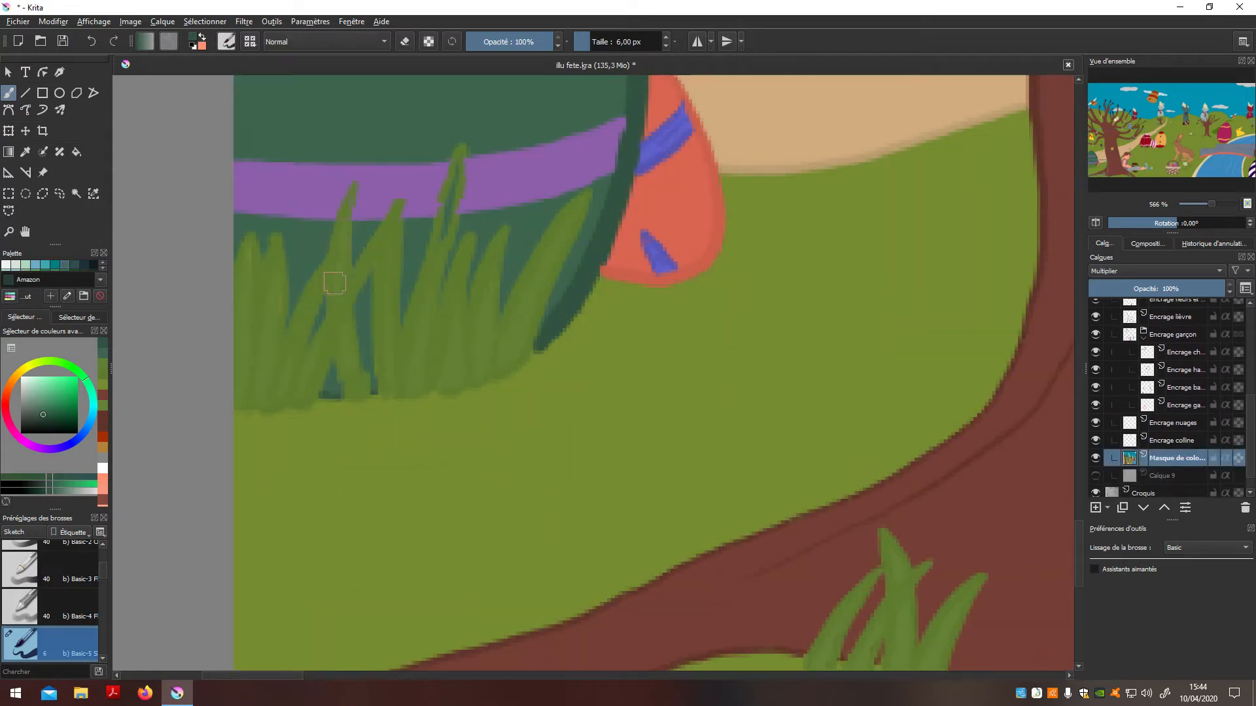
key(ctrl+z)
click(41, 22)
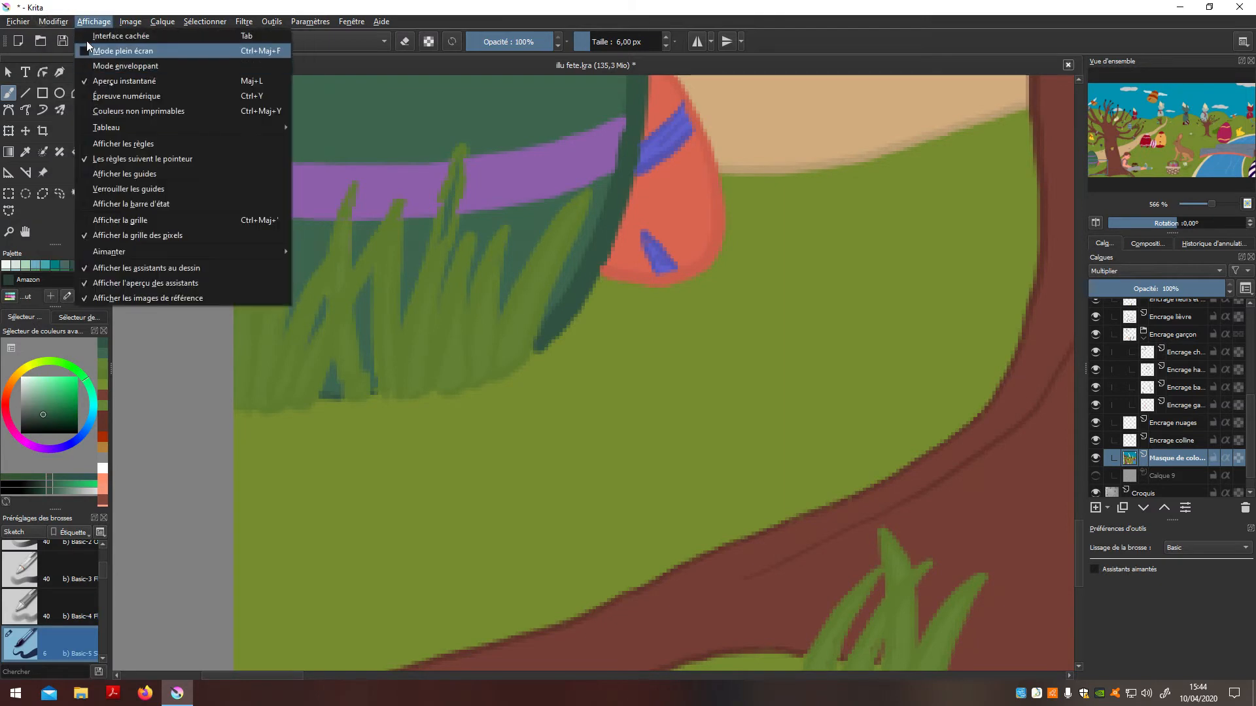
key(Escape)
key(p)
scroll(461, 330, up, 1)
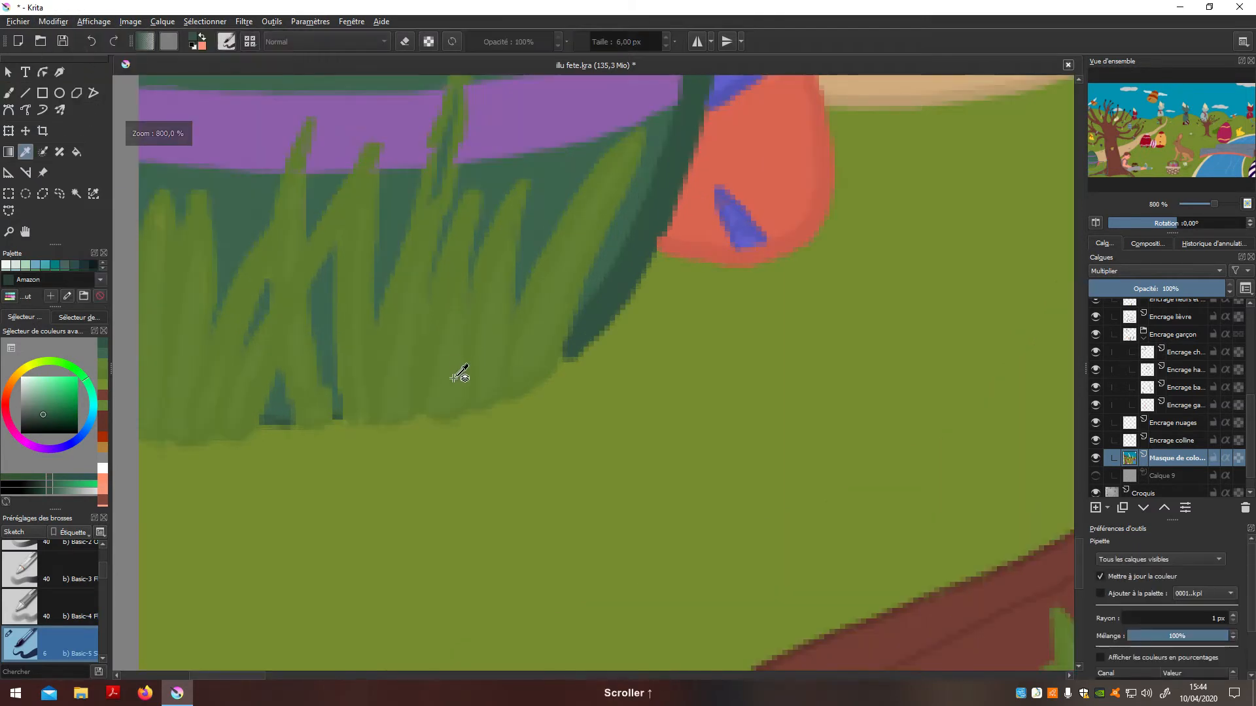
key(b)
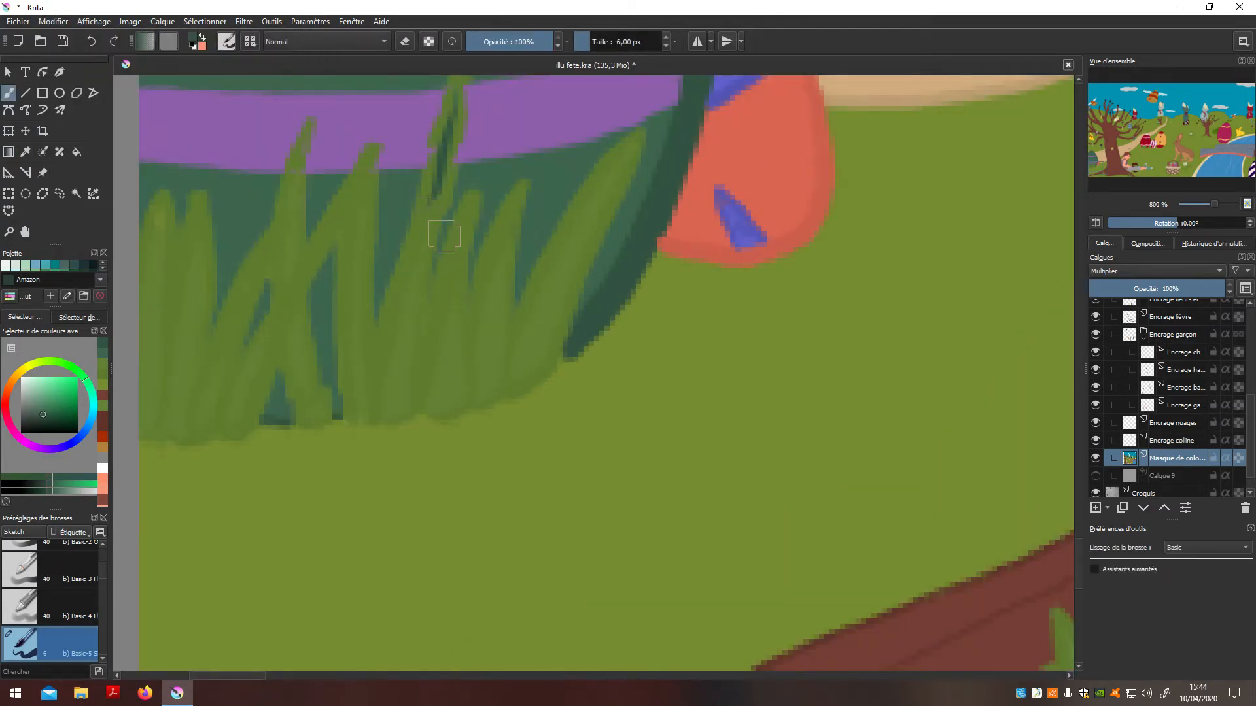
ctrl+click(451, 356)
drag(447, 145, 452, 99)
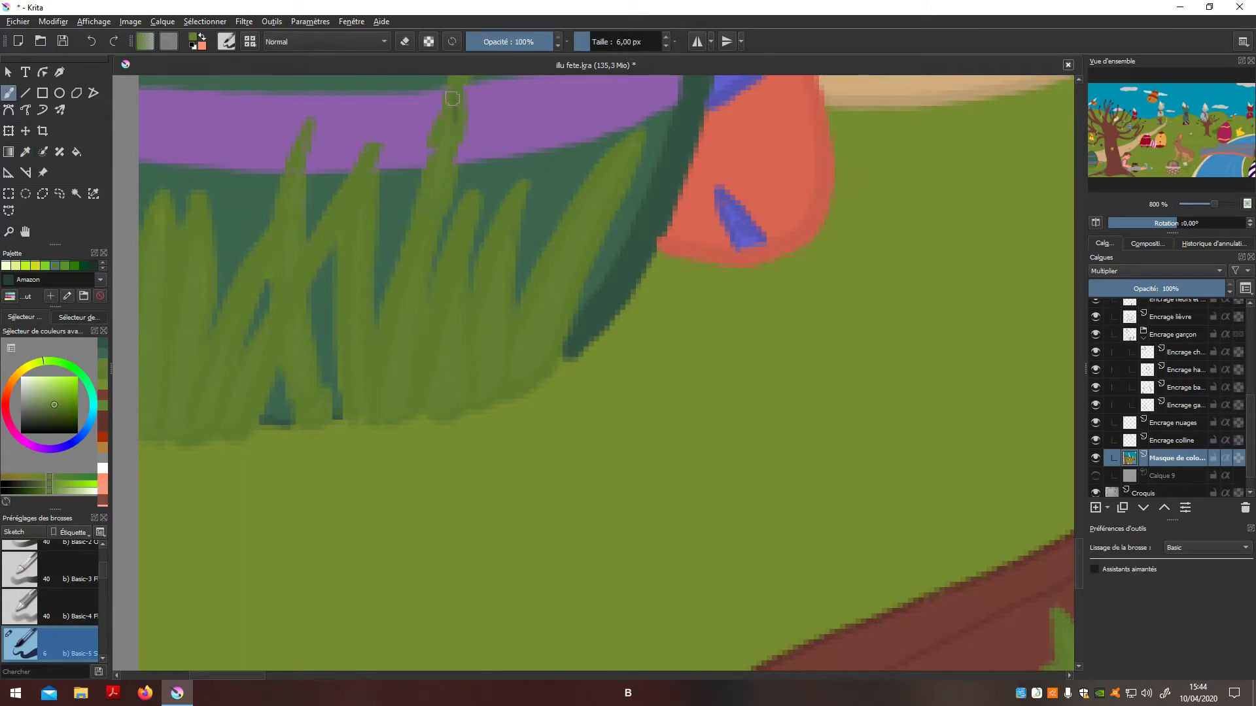
key(p)
click(267, 306)
key(b)
Examine the foreground from the large tree to the bridge, river and basket for remaining colouring flaws
scroll(373, 356, down, 6)
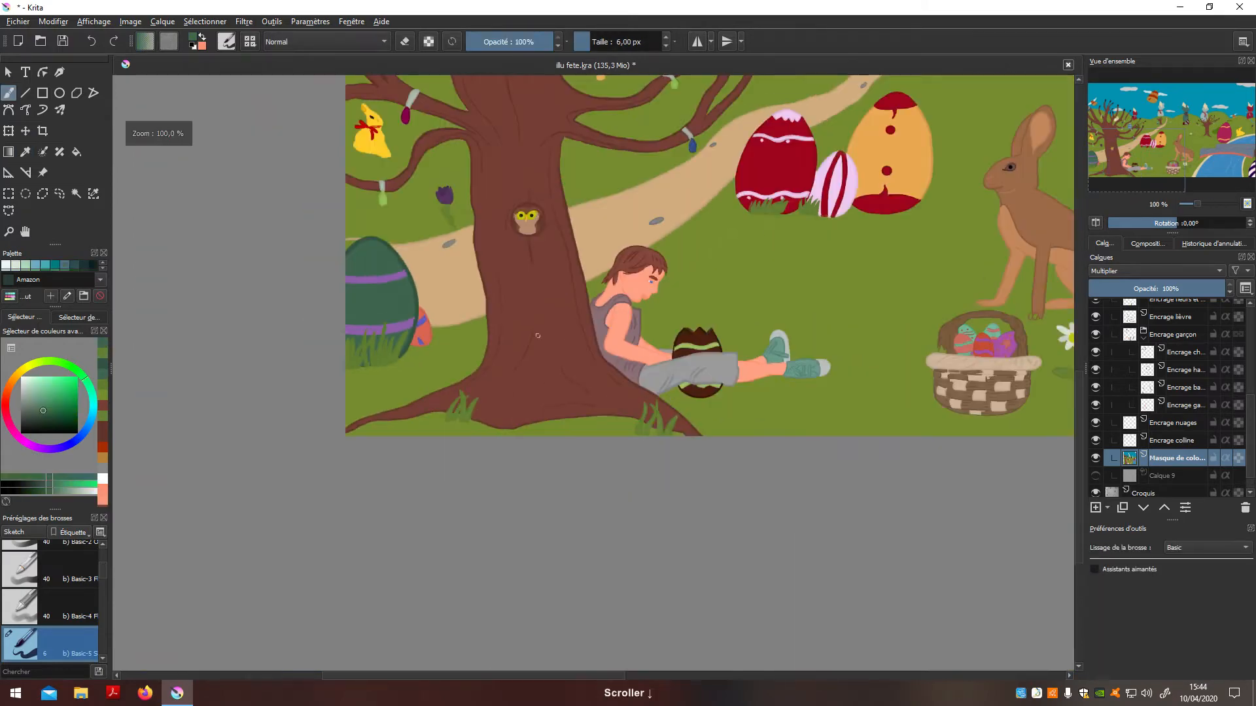
scroll(608, 445, up, 3)
scroll(598, 458, down, 2)
key(n)
drag(753, 464, 696, 469)
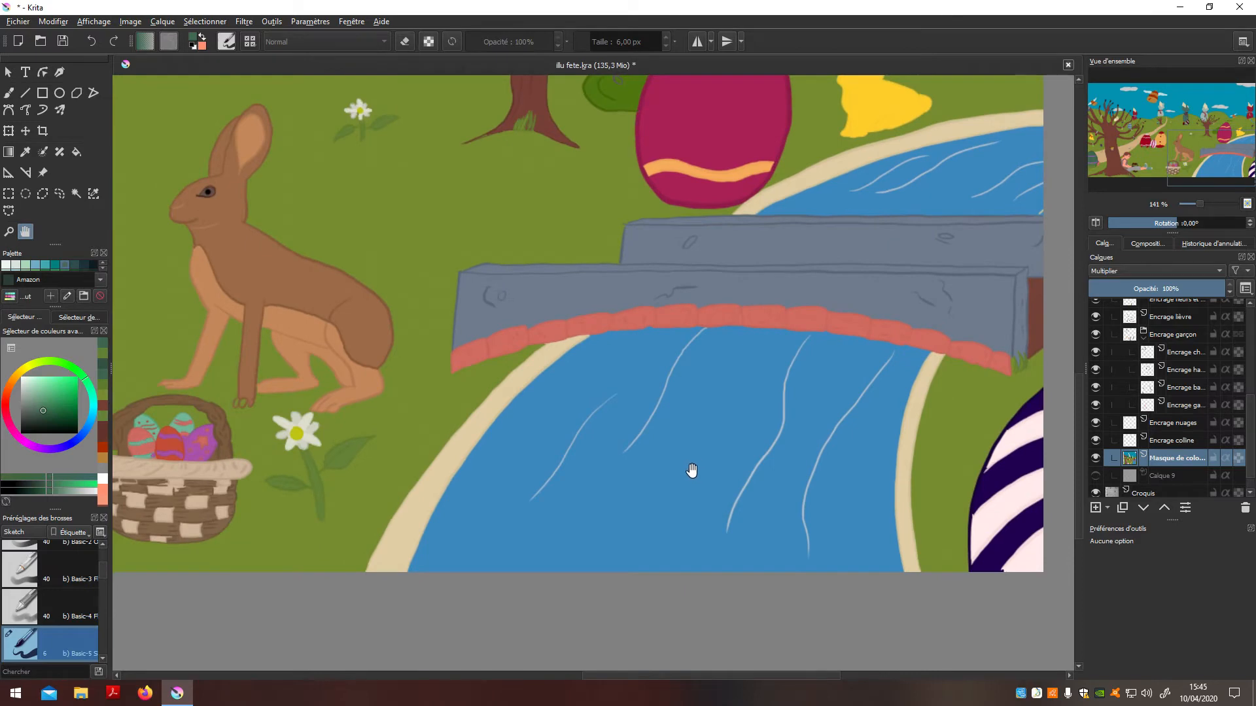
scroll(751, 471, left, 6)
scroll(712, 499, down, 1)
scroll(684, 453, up, 6)
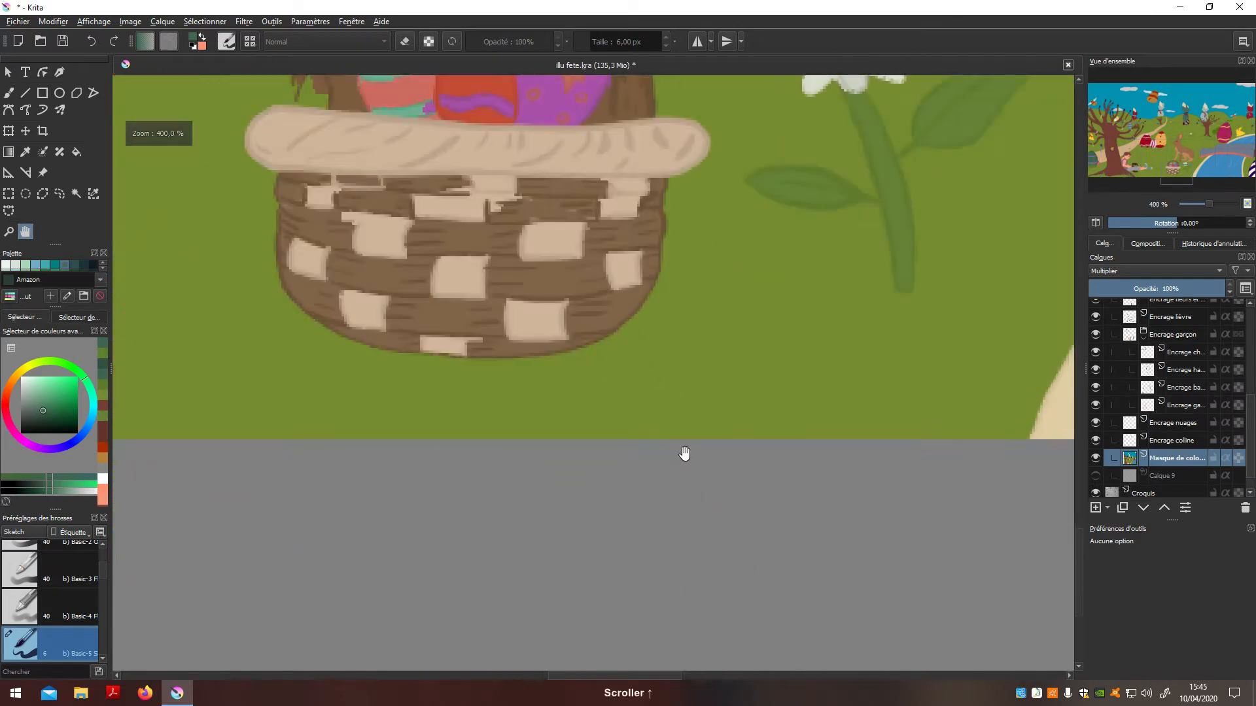
scroll(685, 453, down, 2)
scroll(675, 501, down, 5)
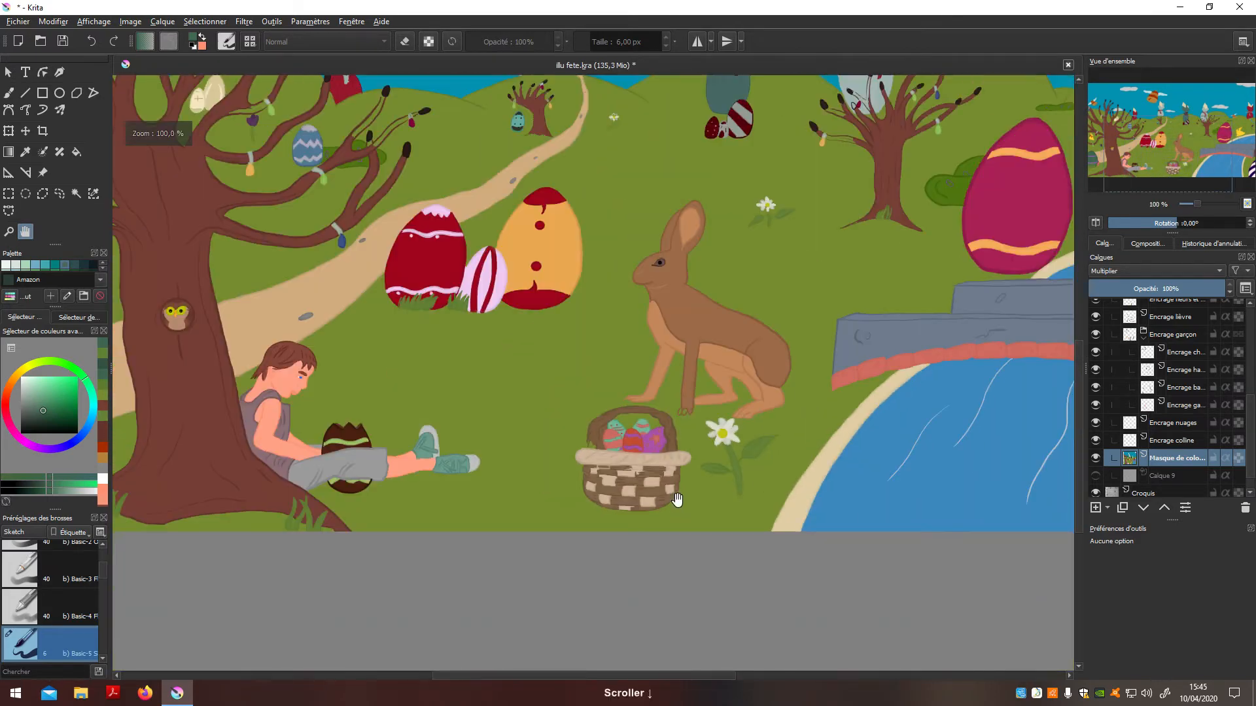
Sample the basket handle's brown and fill the uncoloured gap at the foot of its left side
scroll(673, 497, up, 7)
scroll(638, 506, down, 1)
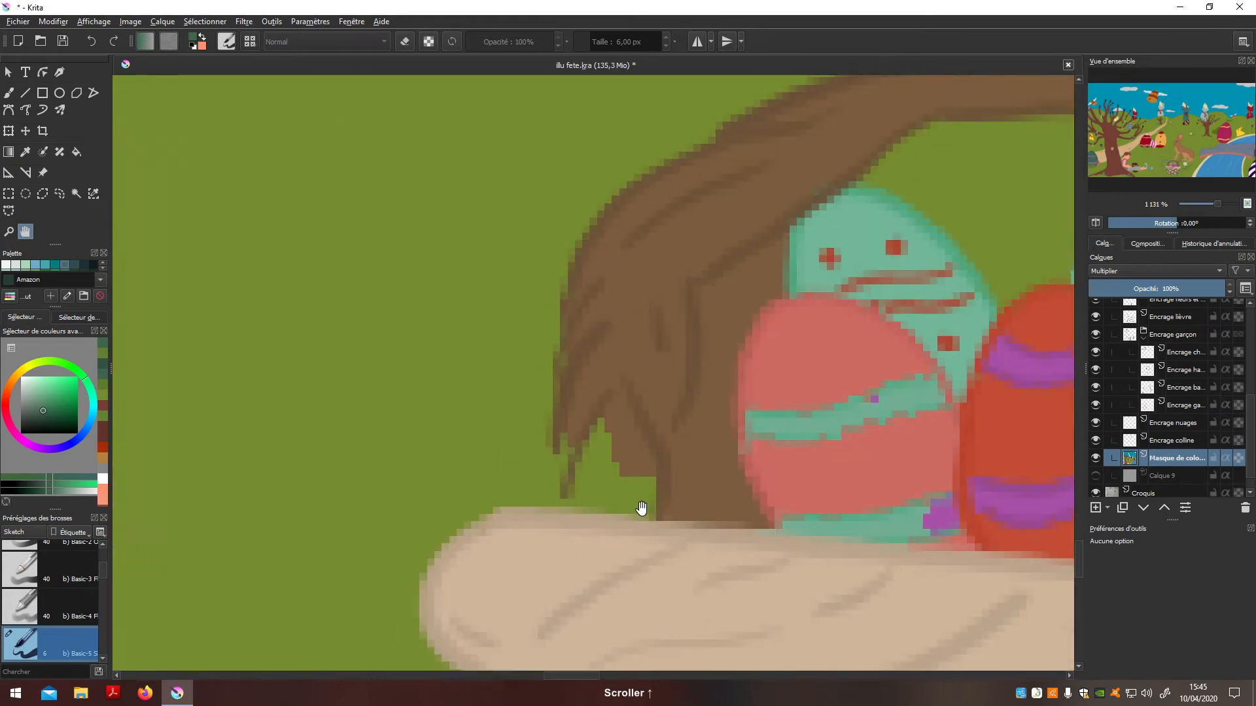
key(b)
ctrl+click(578, 432)
mouse_move(596, 436)
mouse_down()
mouse_move(567, 444)
mouse_move(558, 491)
mouse_move(575, 433)
mouse_move(602, 509)
mouse_move(622, 501)
mouse_move(602, 480)
mouse_move(630, 504)
mouse_move(661, 503)
mouse_up()
scroll(684, 473, down, 2)
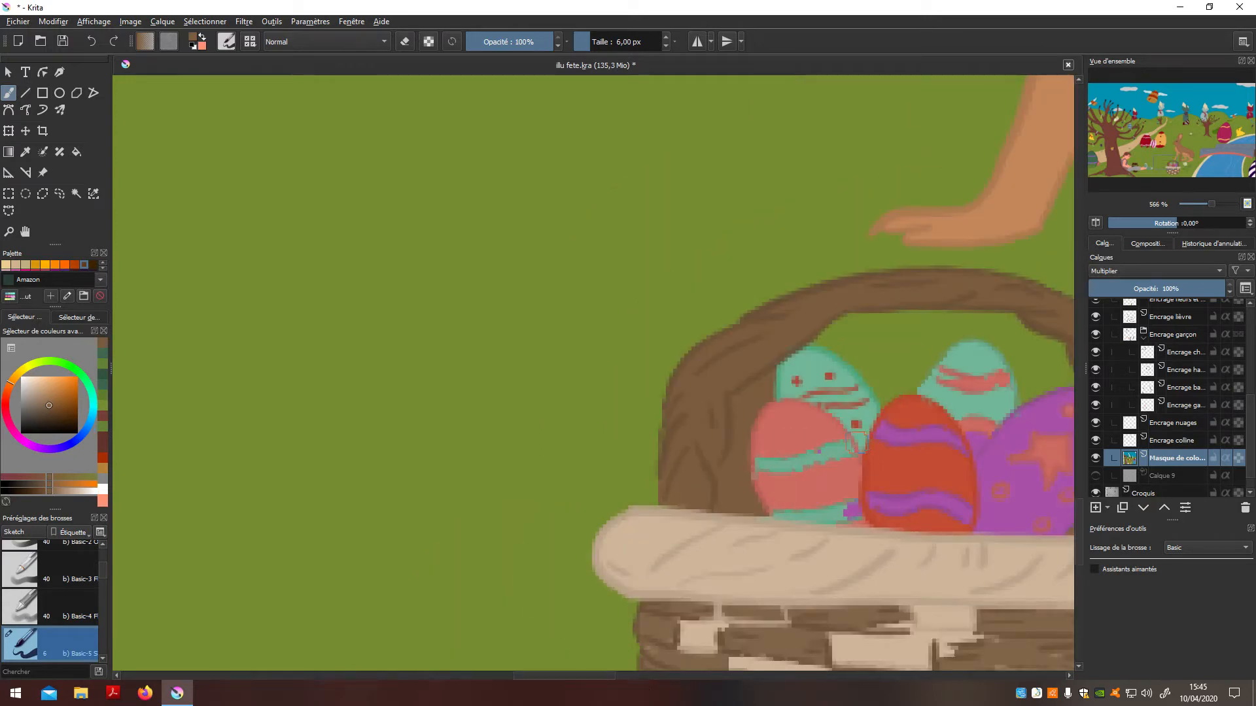
Sample the background green and paint over the brown overflow between the handle's left side and the eggs
key(p)
click(875, 352)
key(b)
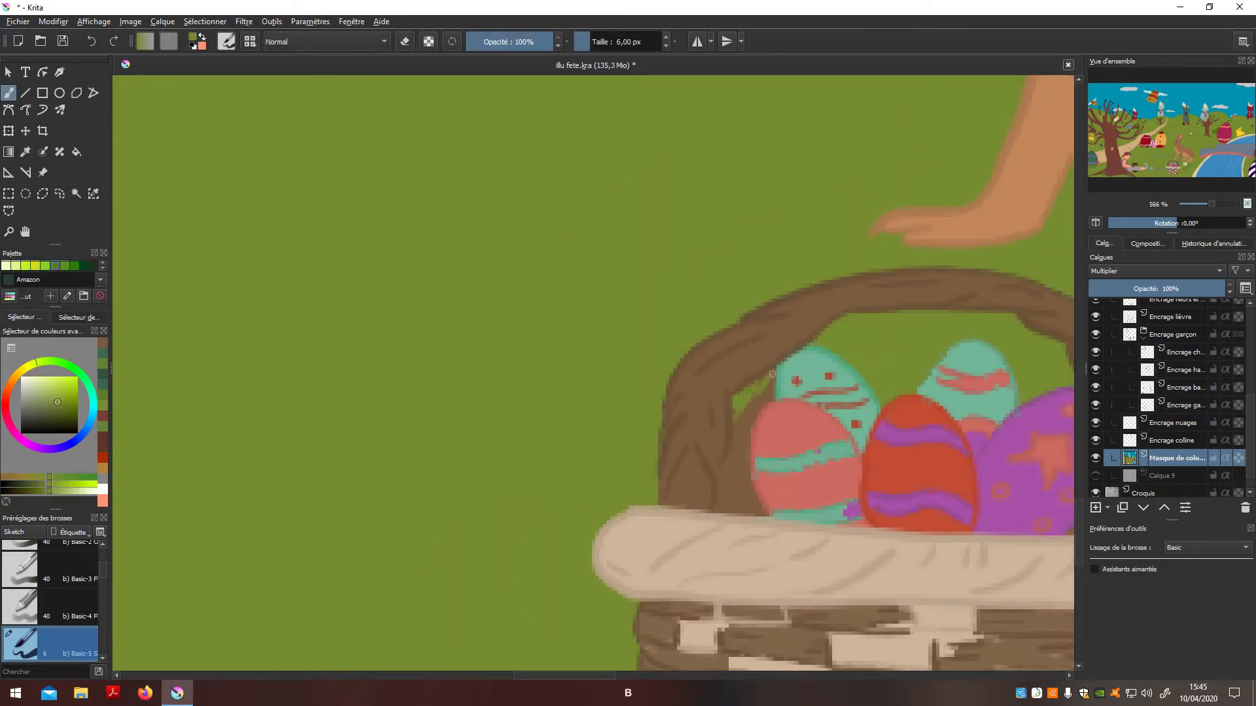
drag(772, 396, 730, 465)
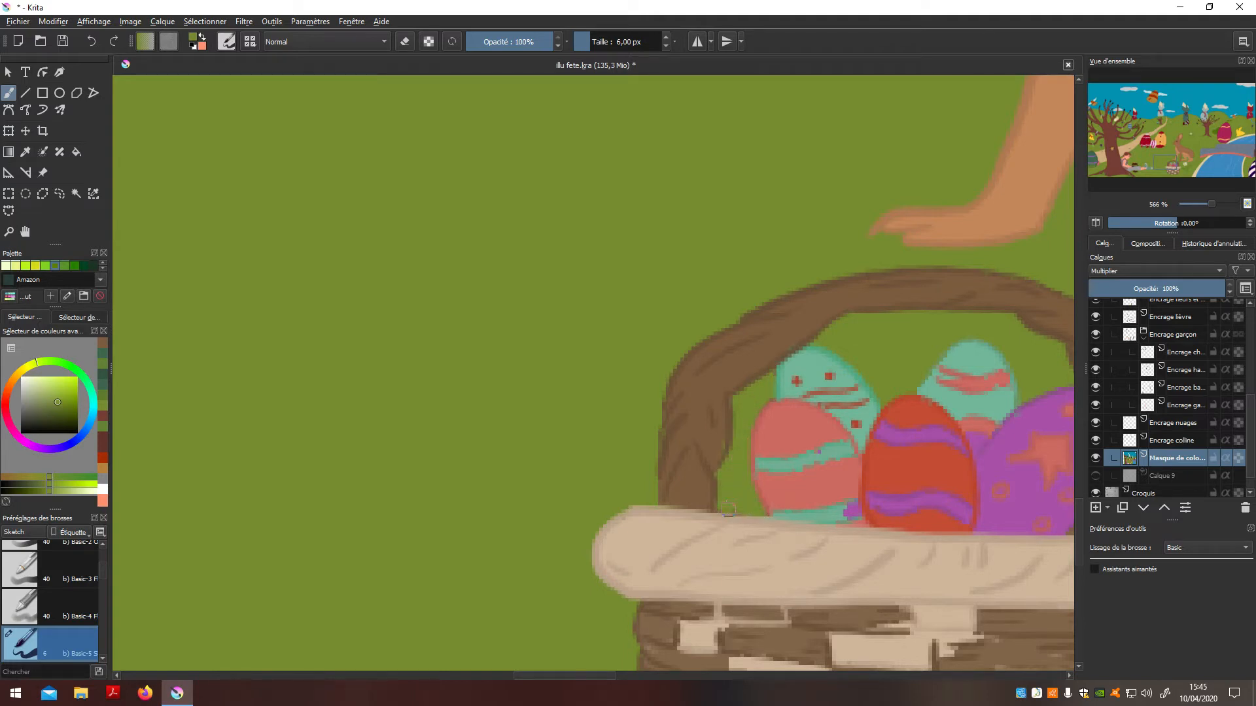
drag(748, 514, 741, 504)
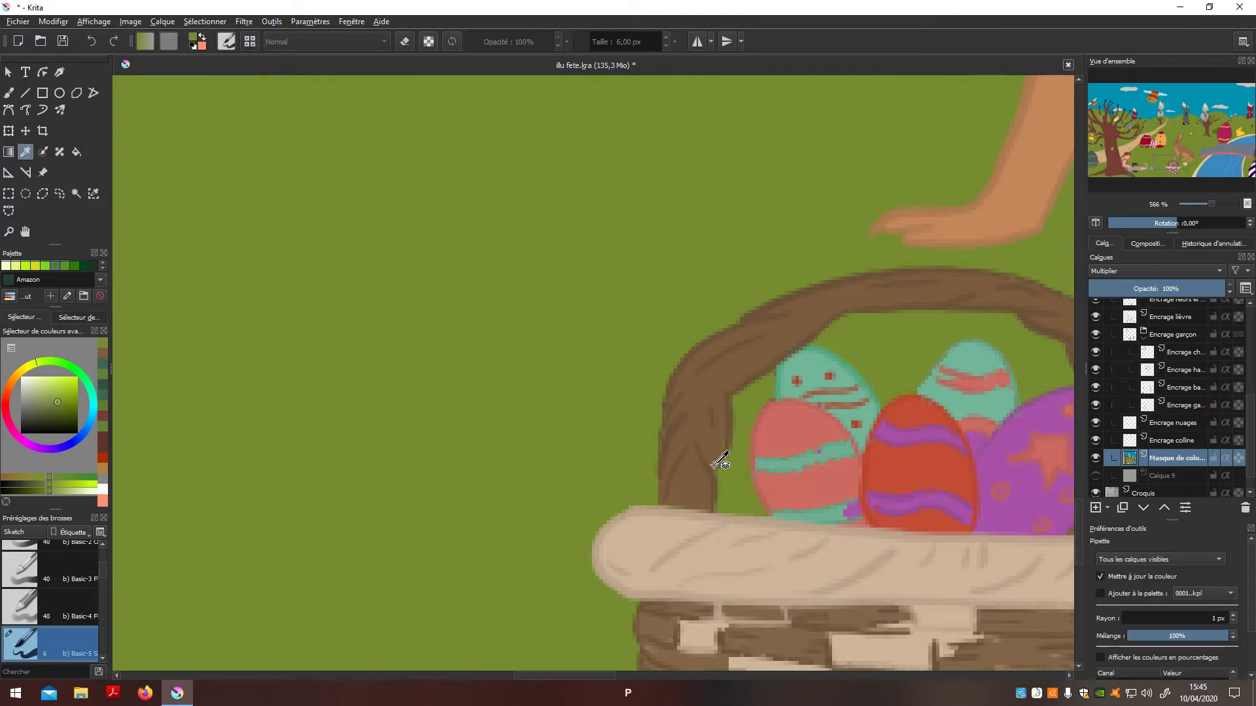
On the basket ink layer inside the Encrage panier group, redraw the handle's upper-right outline in dark brown
ctrl+click(727, 450)
scroll(726, 447, down, 5)
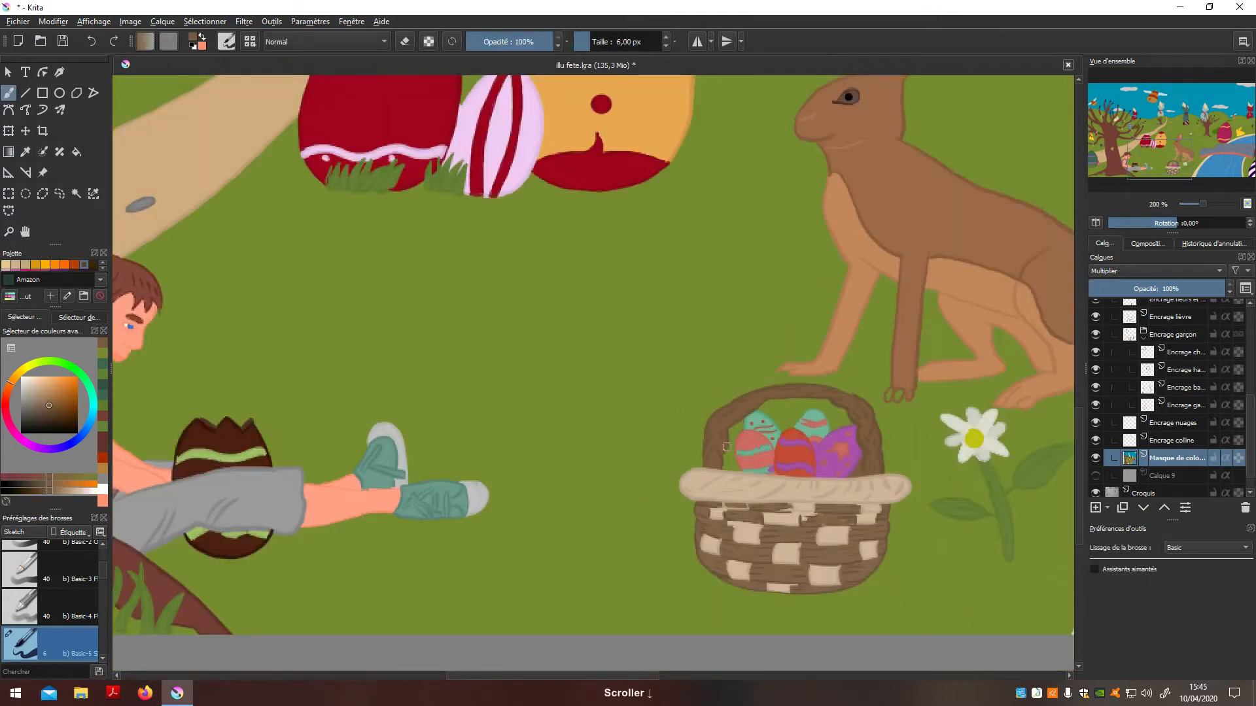
scroll(726, 446, up, 4)
drag(726, 447, 663, 487)
drag(1249, 404, 1247, 329)
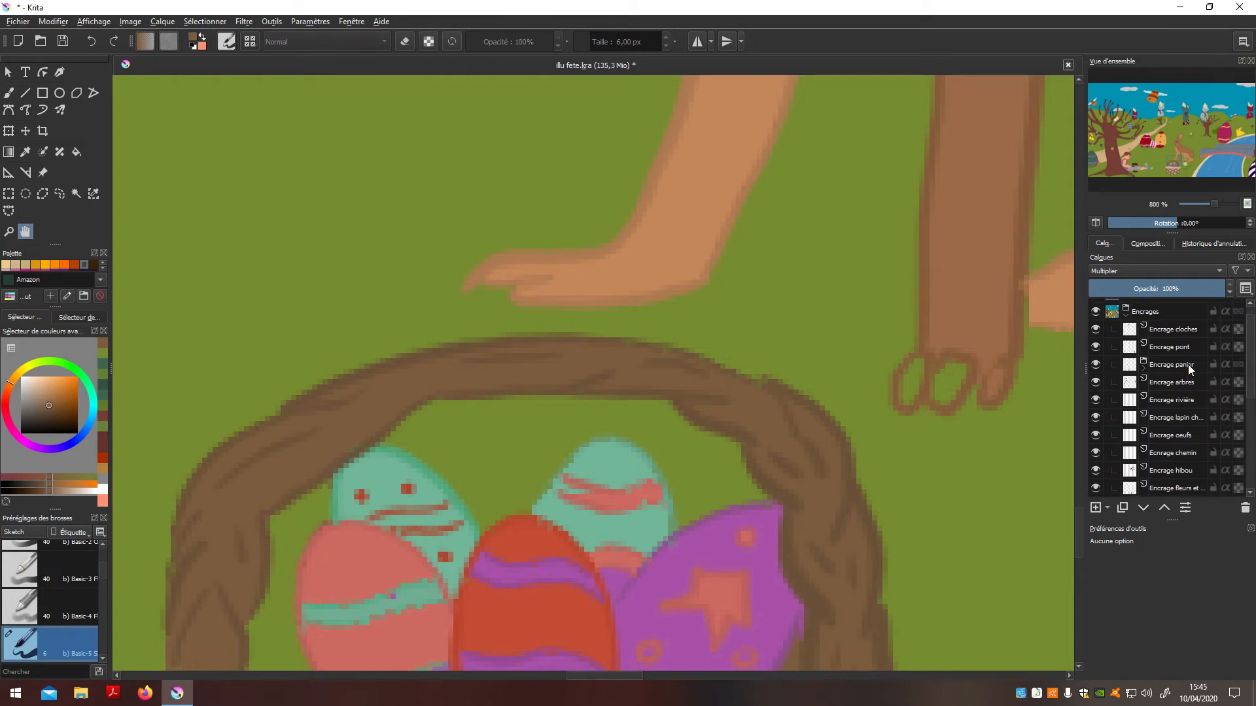
click(1187, 368)
click(1143, 371)
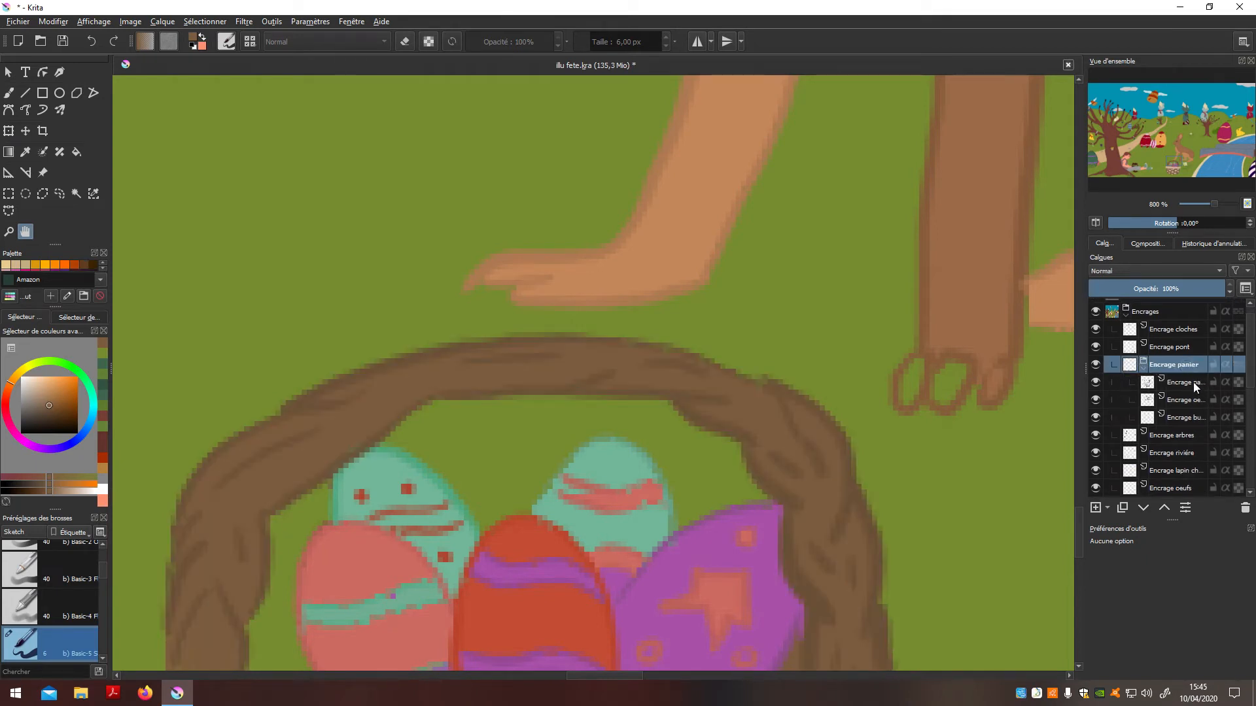
click(1192, 384)
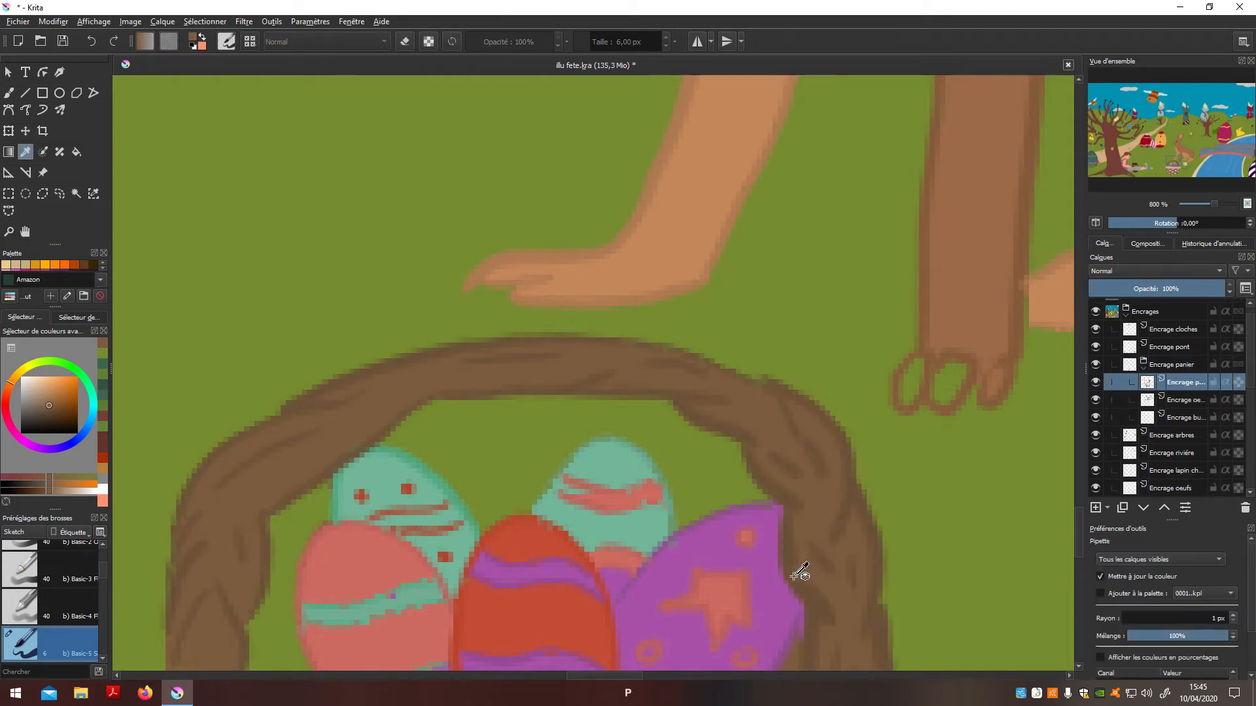
key(b)
mouse_move(665, 352)
mouse_down()
mouse_move(752, 373)
mouse_move(771, 392)
mouse_up()
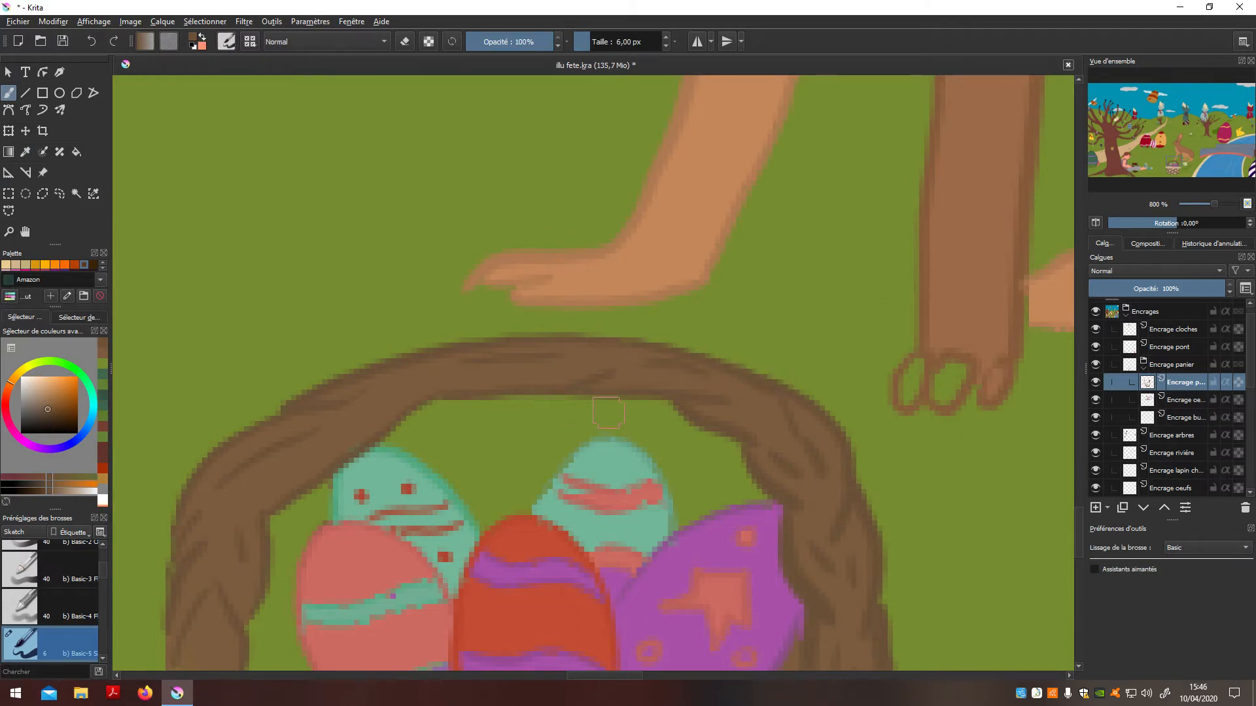
key(ctrl+z)
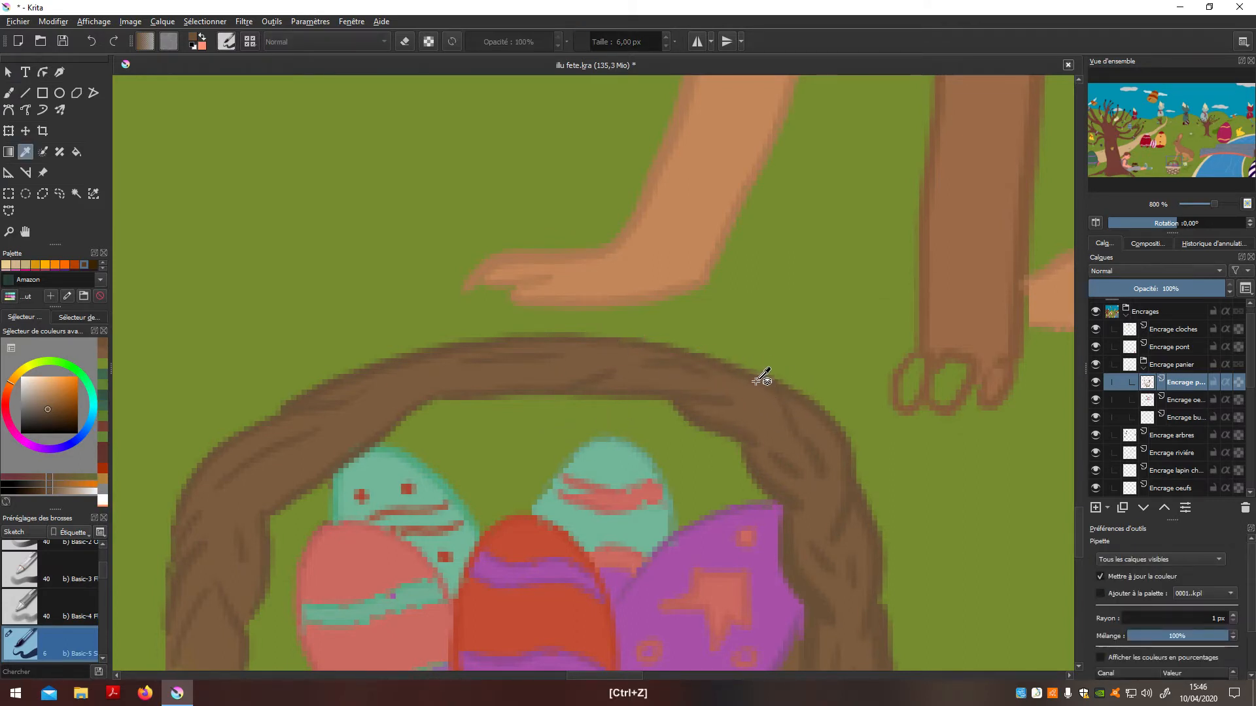
key(b)
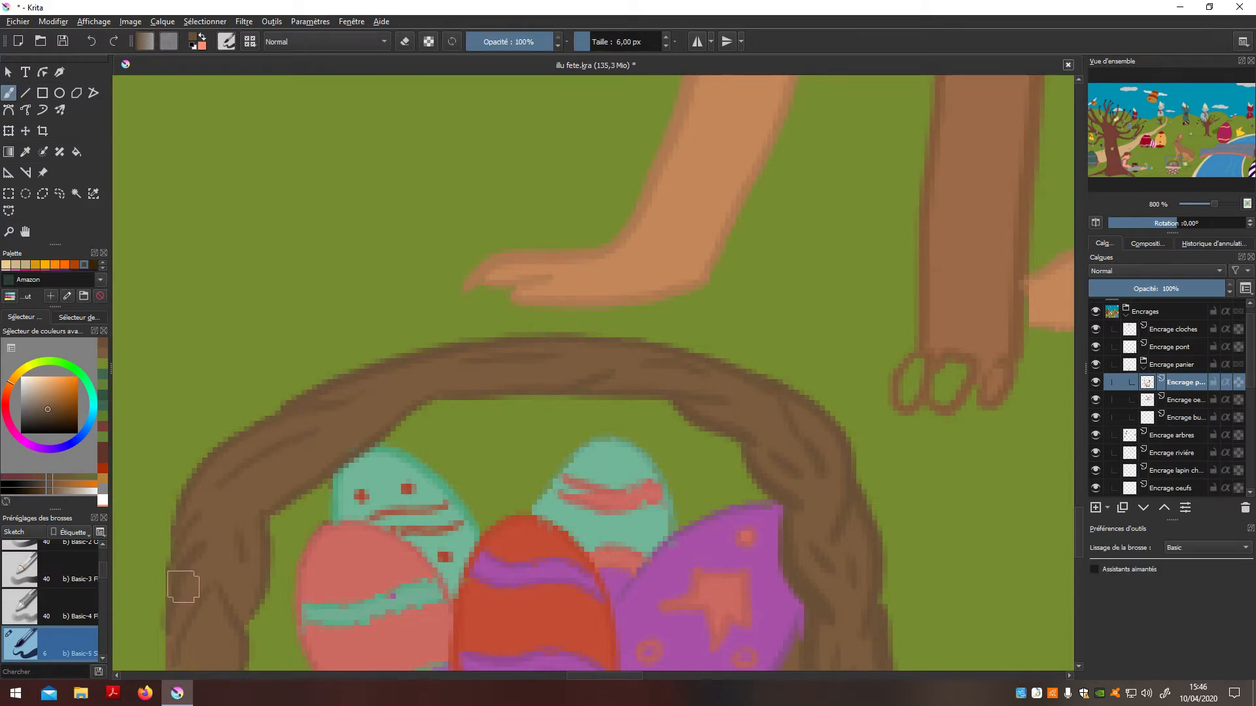
scroll(181, 592, down, 1)
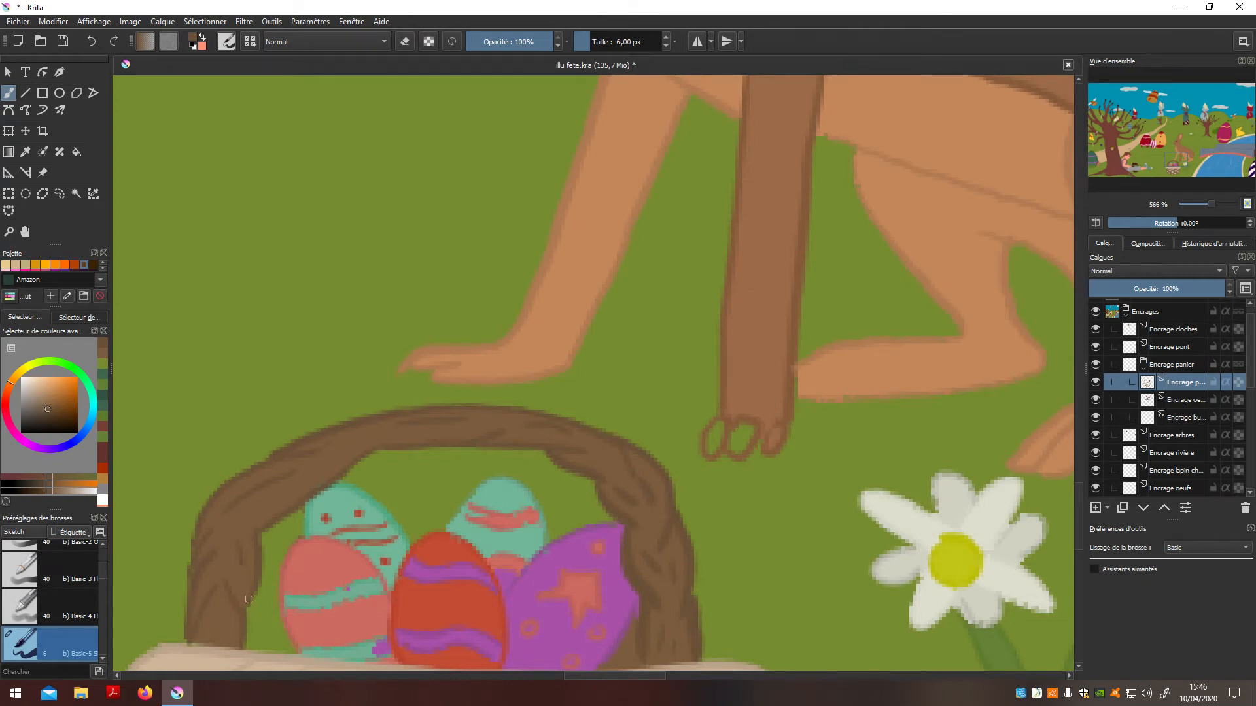
On the colouring mask layer, fill the toes of the hare's front paw with the leg's sampled brown
scroll(217, 628, down, 2)
key(n)
drag(485, 552, 513, 570)
scroll(513, 571, up, 3)
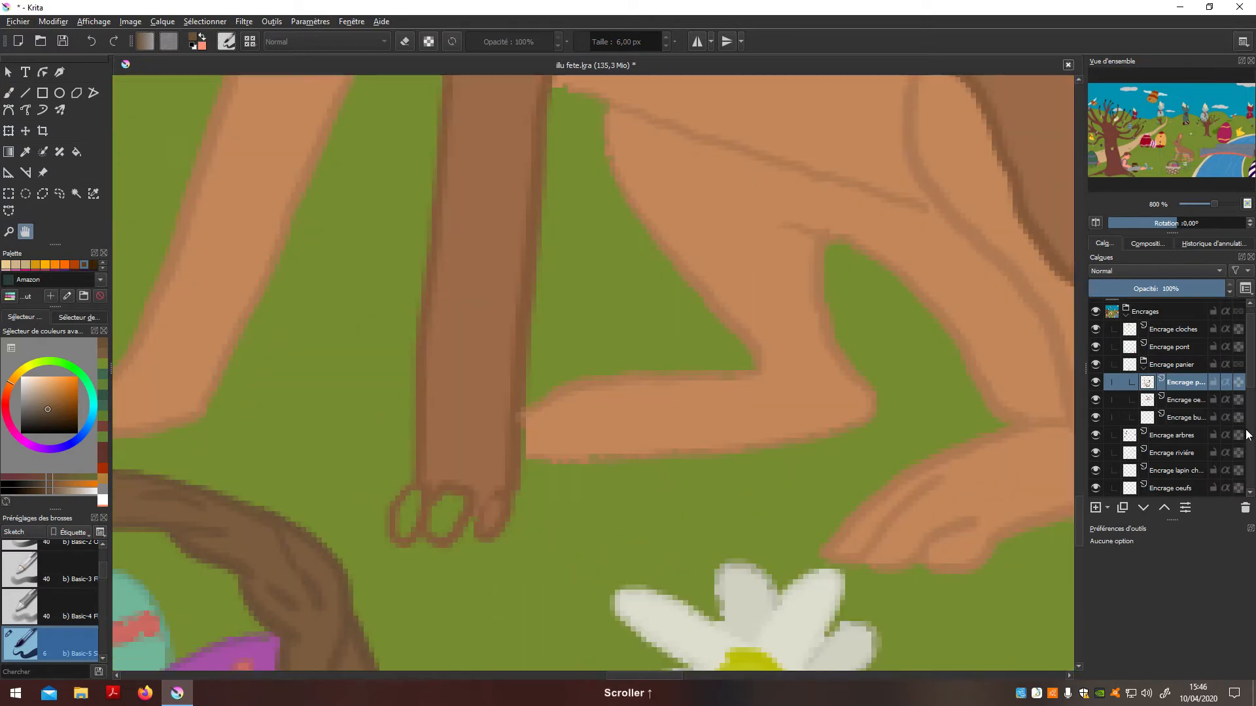
scroll(1171, 392, down, 5)
click(1186, 435)
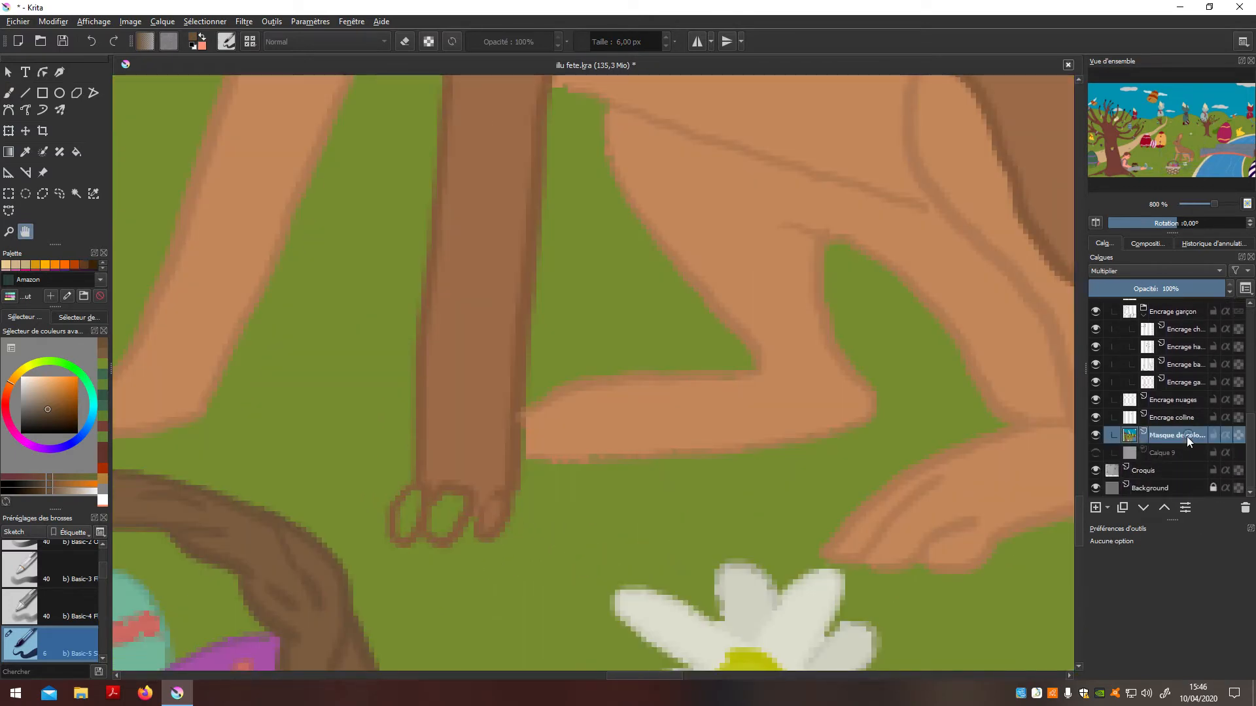
ctrl+click(491, 415)
key(b)
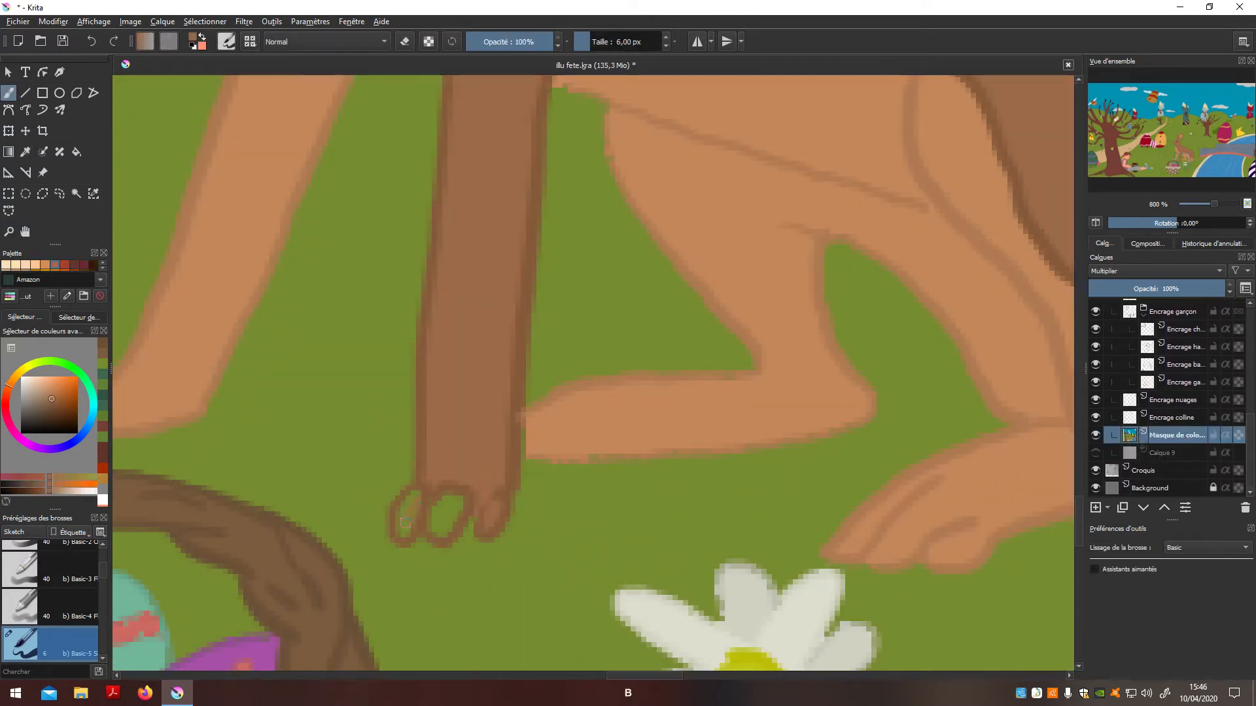
drag(435, 531, 453, 497)
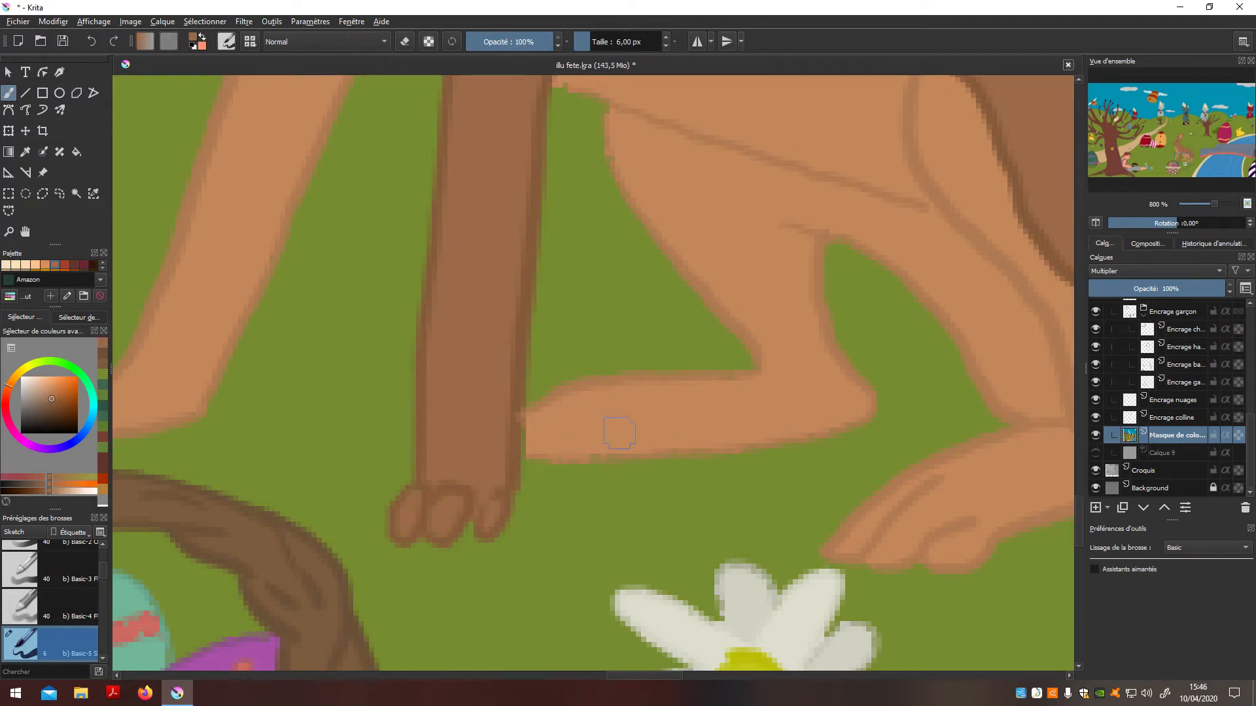
Undo the last stroke and touch up the hare's hind foot beside the front leg with its sampled light brown
key(ctrl+z)
click(50, 22)
click(79, 52)
key(p)
click(638, 426)
key(b)
scroll(520, 435, down, 6)
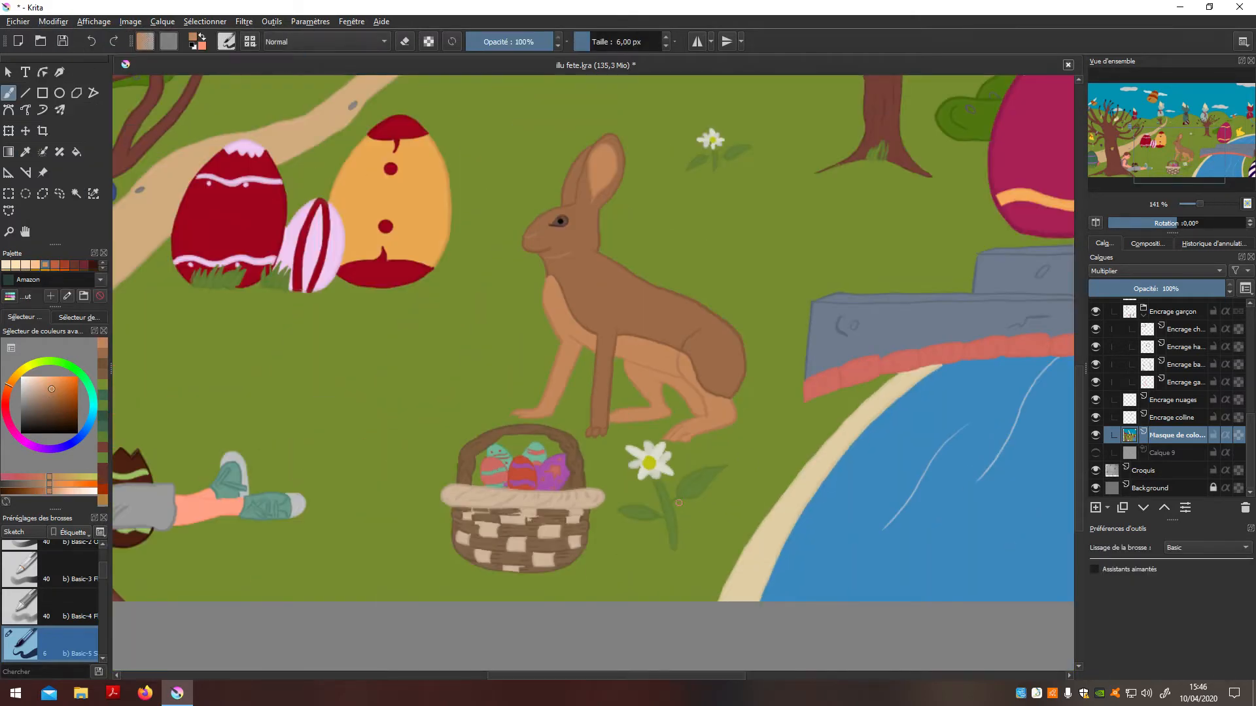
Check the whole illustration and save the file
scroll(679, 503, up, 3)
scroll(679, 503, down, 4)
key(n)
drag(615, 494, 892, 542)
drag(753, 474, 620, 520)
scroll(726, 513, down, 1)
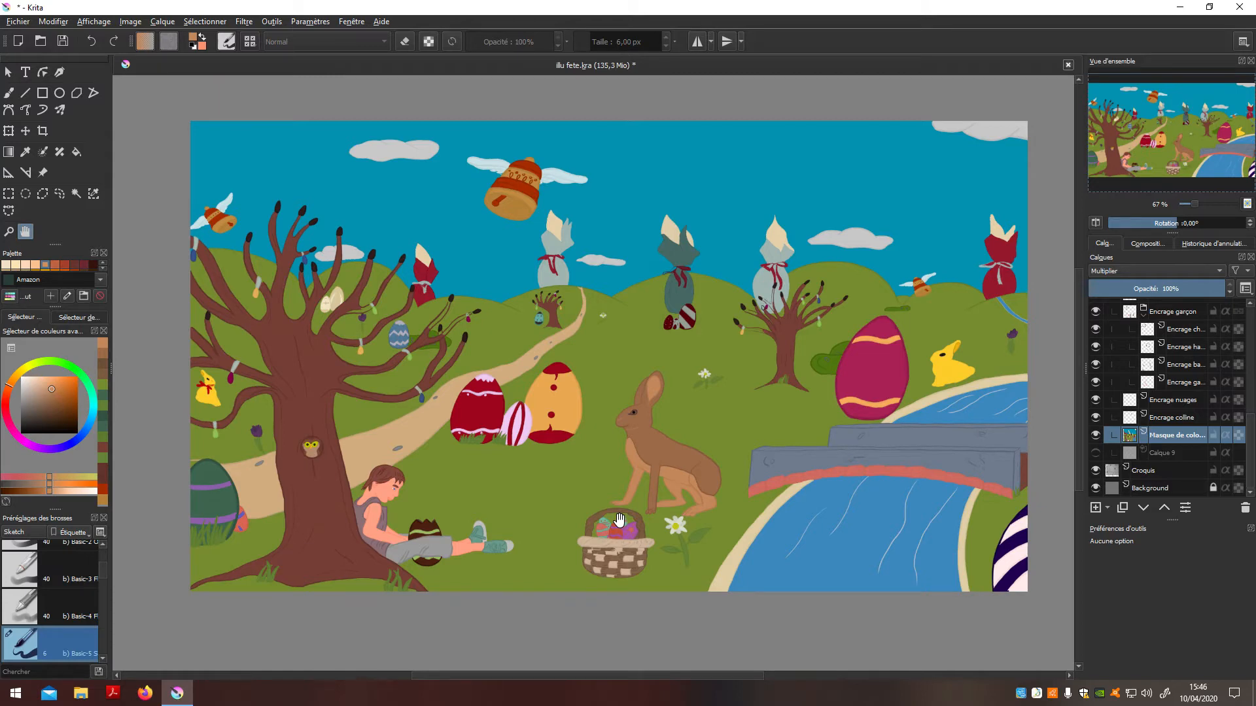
key(ctrl+s)
Sample the large tree's brown and fill the thin right-hand branch carrying the magenta ornament
scroll(481, 510, up, 5)
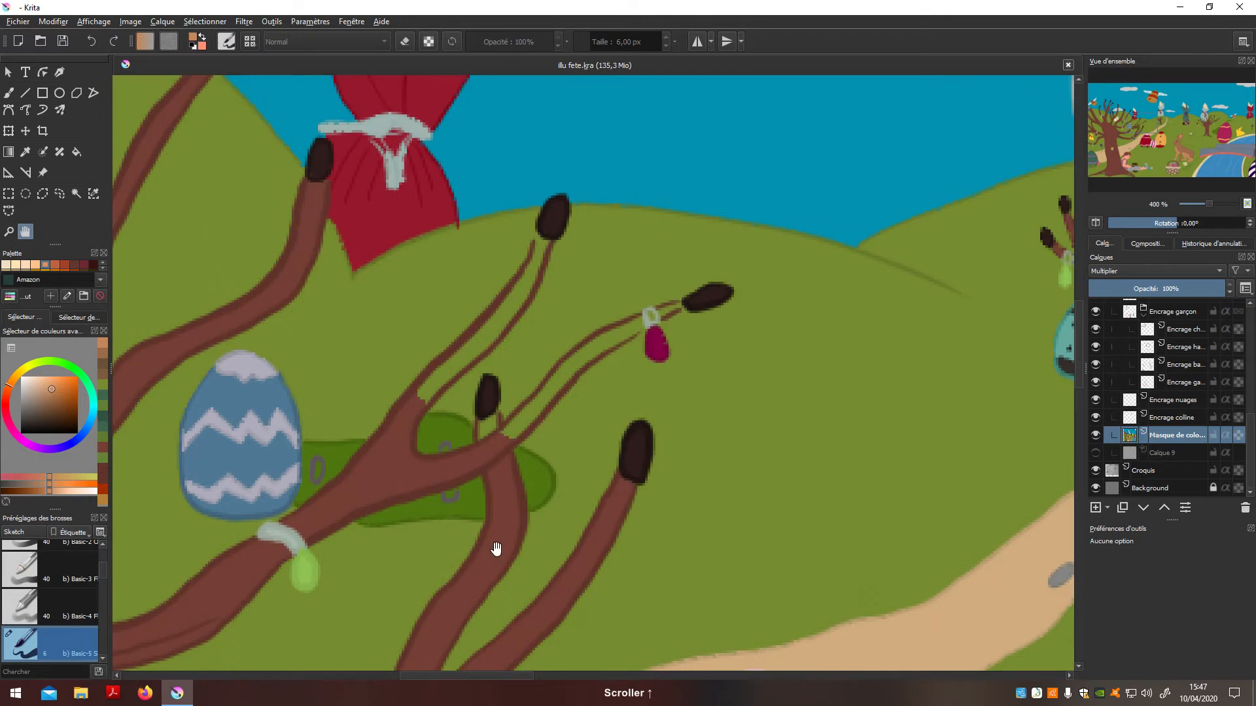
key(p)
click(510, 483)
key(b)
mouse_move(513, 434)
mouse_down()
mouse_move(543, 405)
mouse_move(504, 429)
mouse_move(581, 364)
mouse_move(514, 435)
mouse_move(571, 359)
mouse_move(553, 382)
mouse_move(634, 321)
mouse_move(552, 377)
mouse_up()
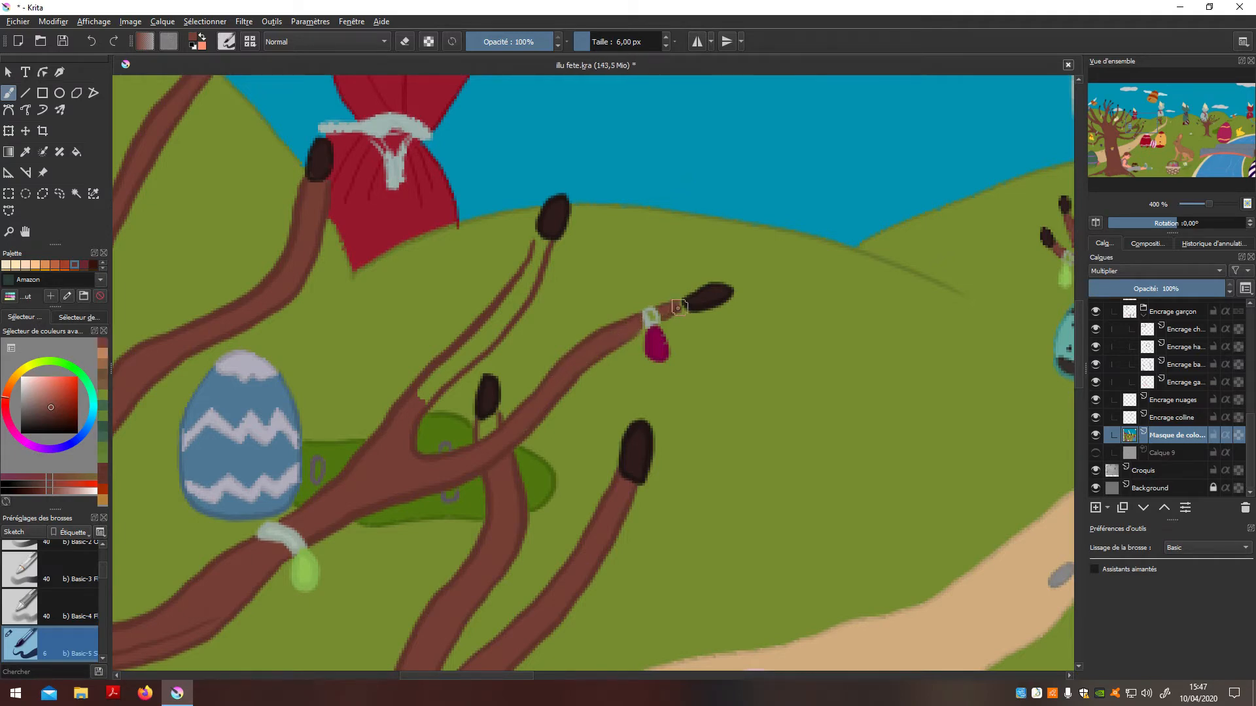
Fill the neighbouring upper branch with the same brown up to its dark bud
mouse_move(415, 392)
mouse_down()
mouse_move(444, 376)
mouse_move(416, 412)
mouse_move(447, 373)
mouse_move(434, 374)
mouse_move(412, 402)
mouse_move(482, 350)
mouse_up()
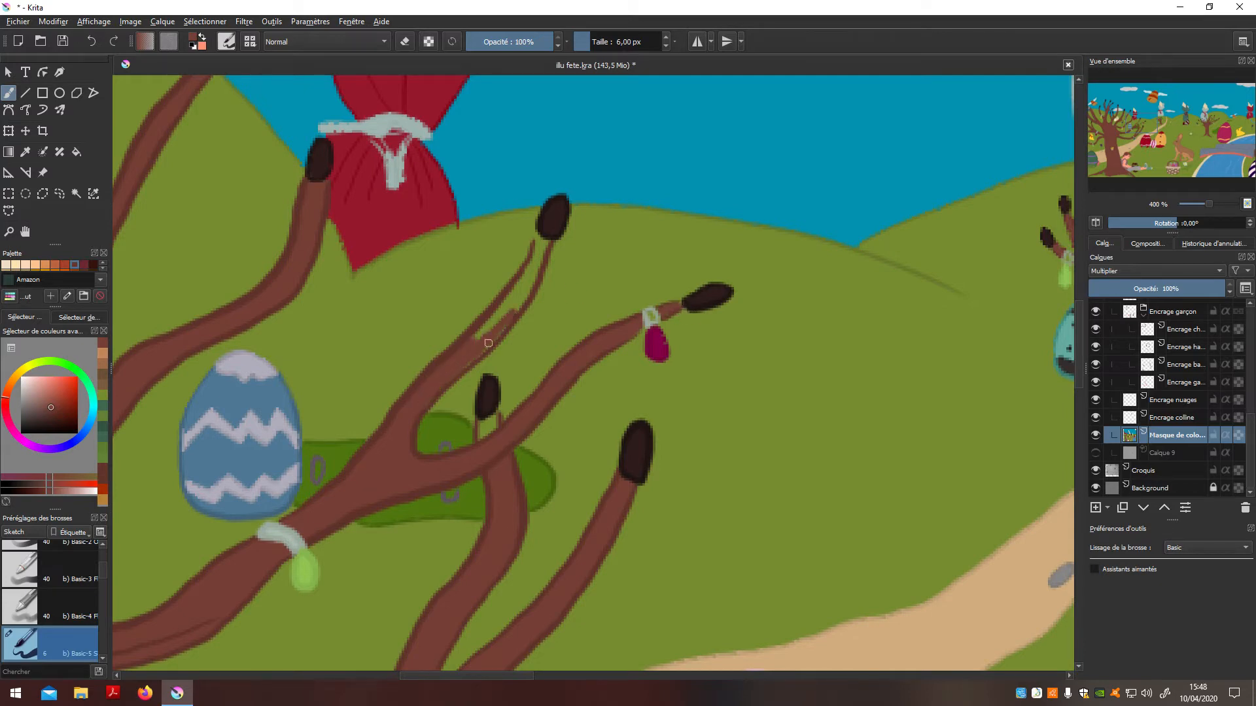
drag(516, 307, 472, 341)
drag(522, 305, 533, 268)
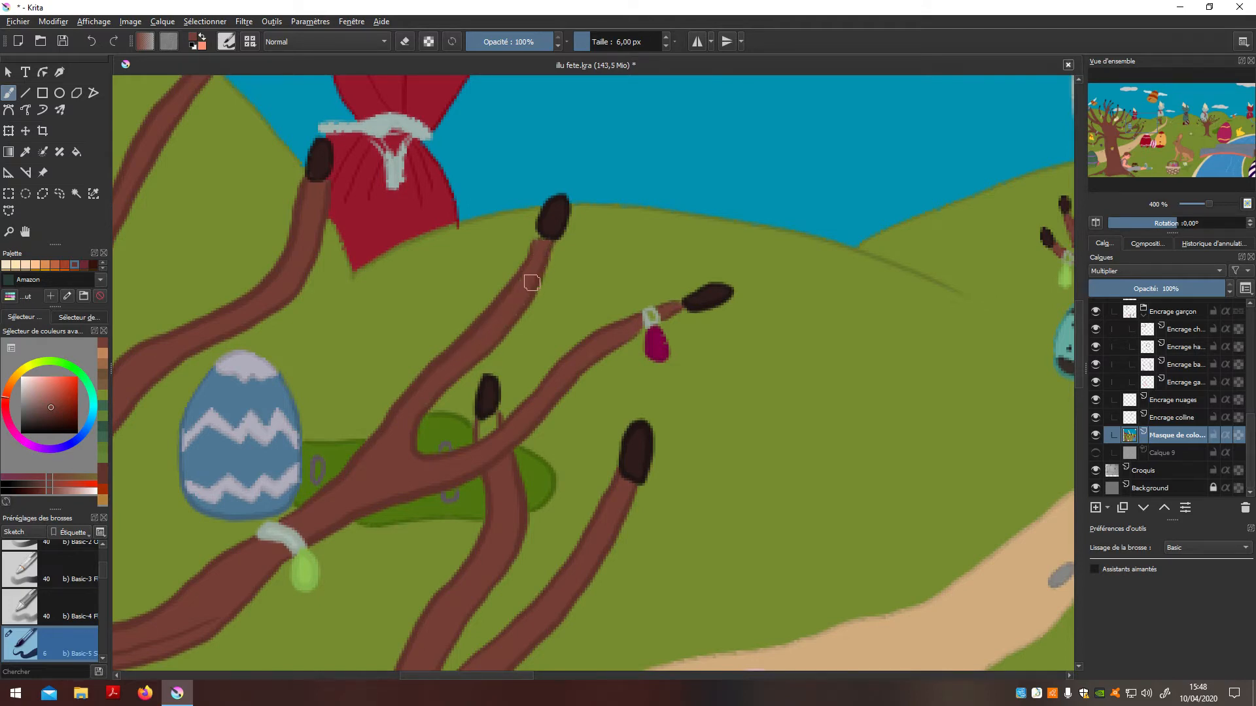
scroll(535, 278, up, 2)
key(p)
scroll(432, 445, up, 2)
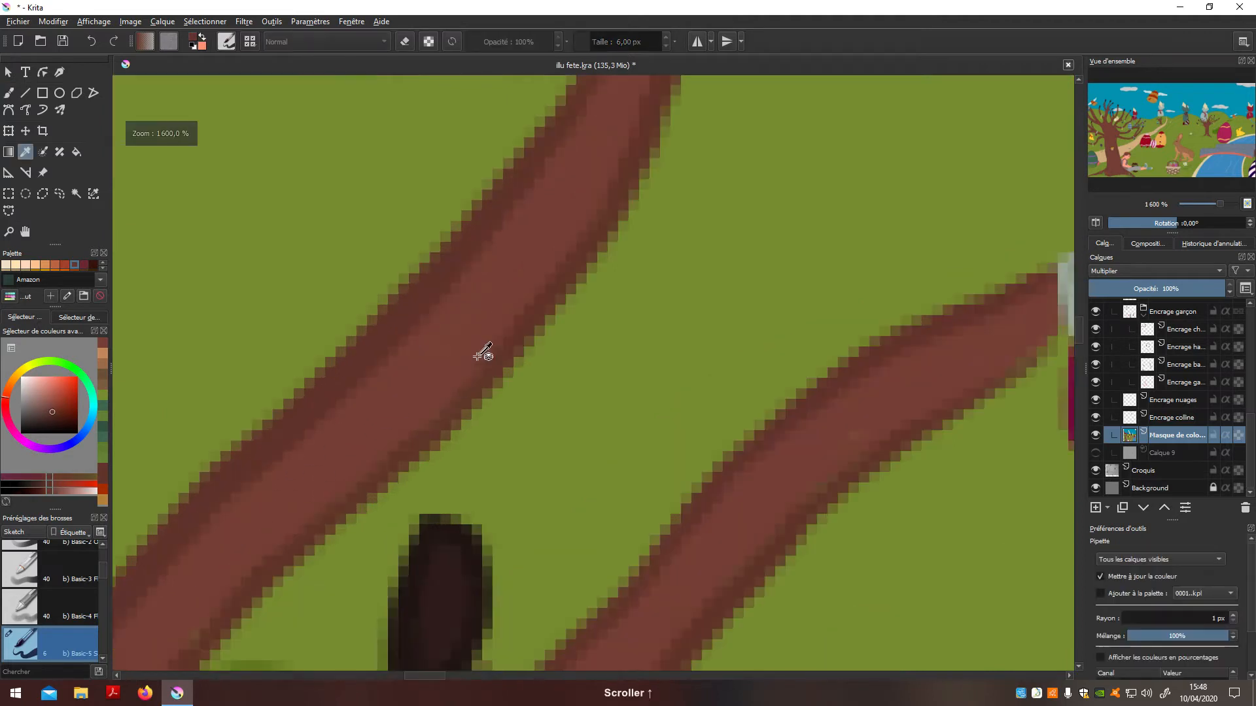
Sample the tree's brown and touch up the upper branch and the short branch just below their dark buds
scroll(484, 352, down, 4)
key(b)
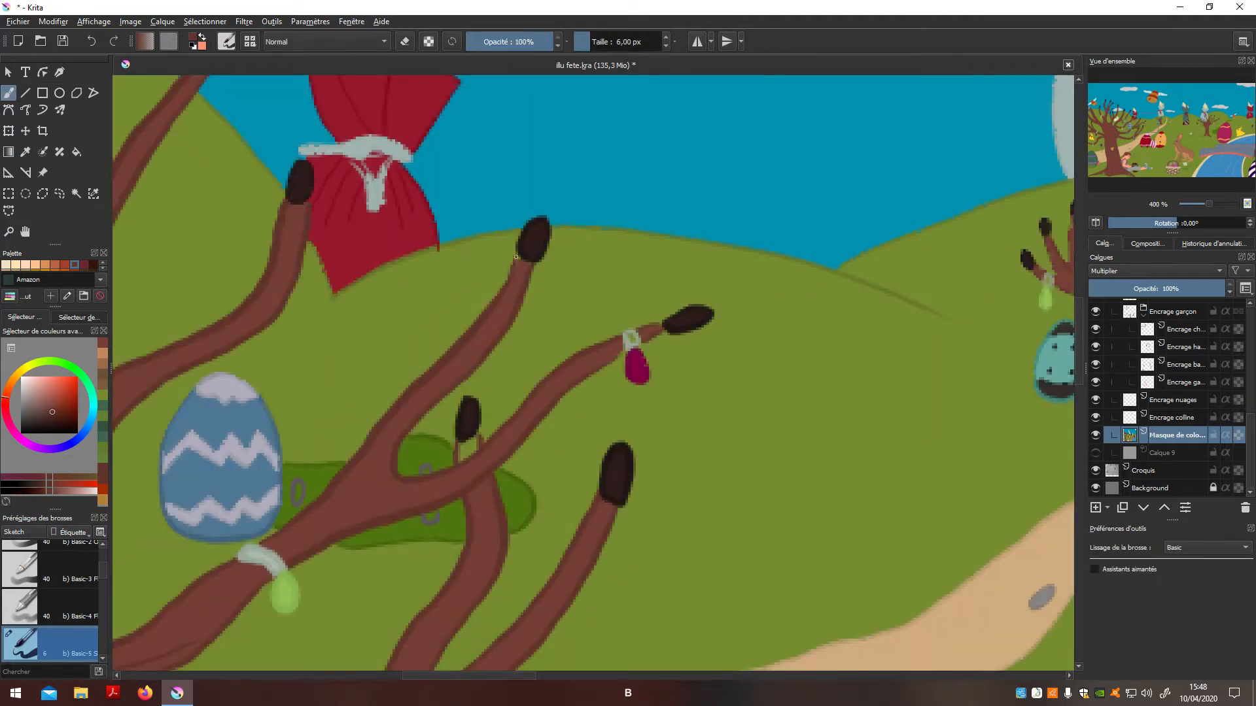
key(p)
click(526, 276)
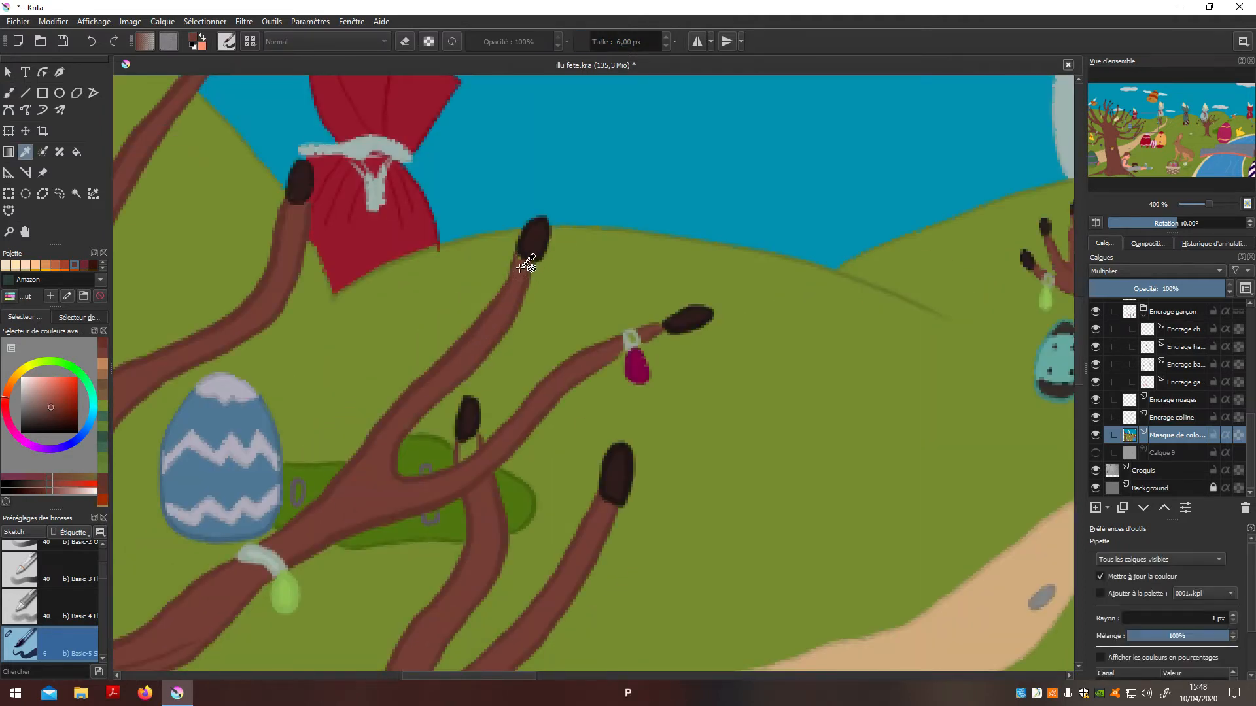
key(b)
scroll(597, 361, down, 2)
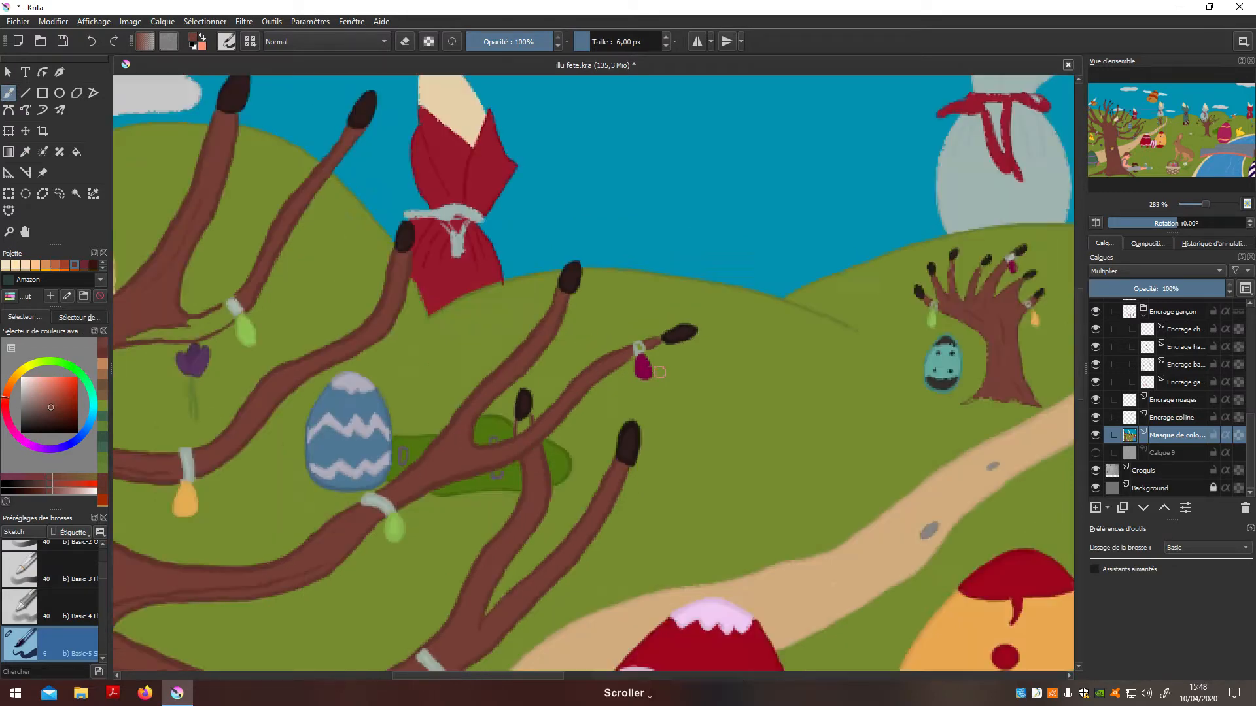
scroll(597, 362, up, 3)
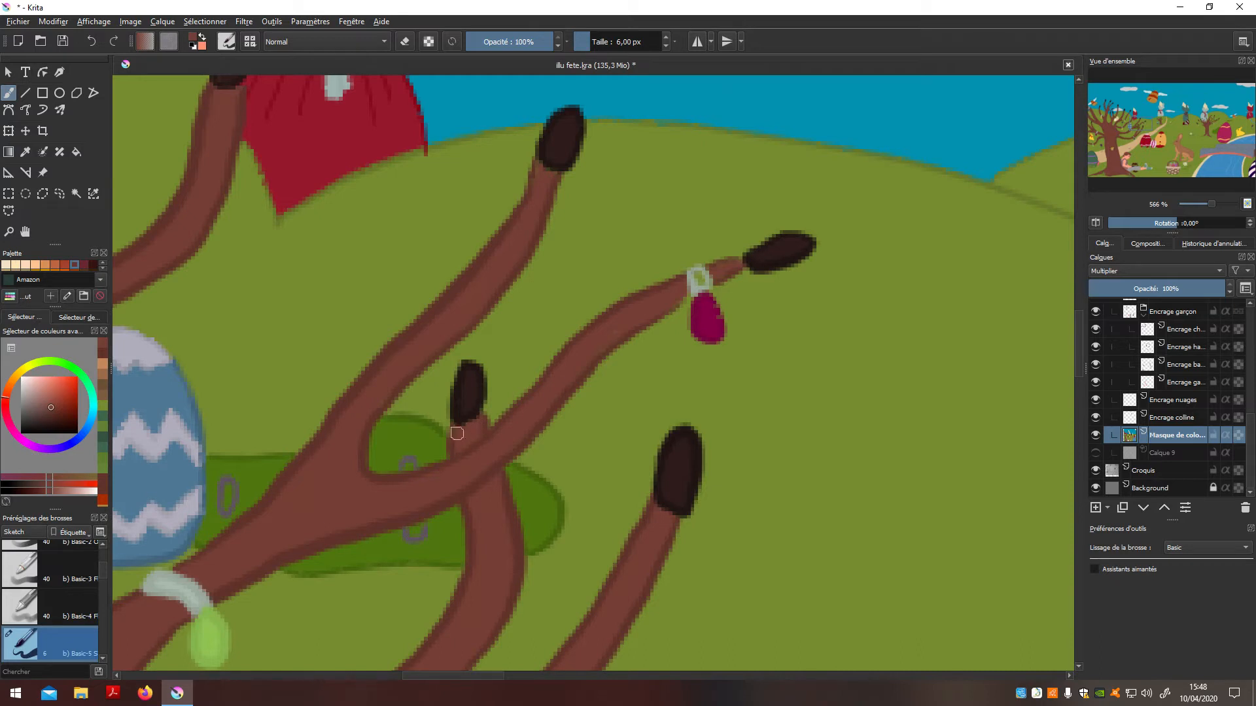
Sample the pale grey of the light green ornament's tie and fill the hole in the magenta ornament's tie
key(p)
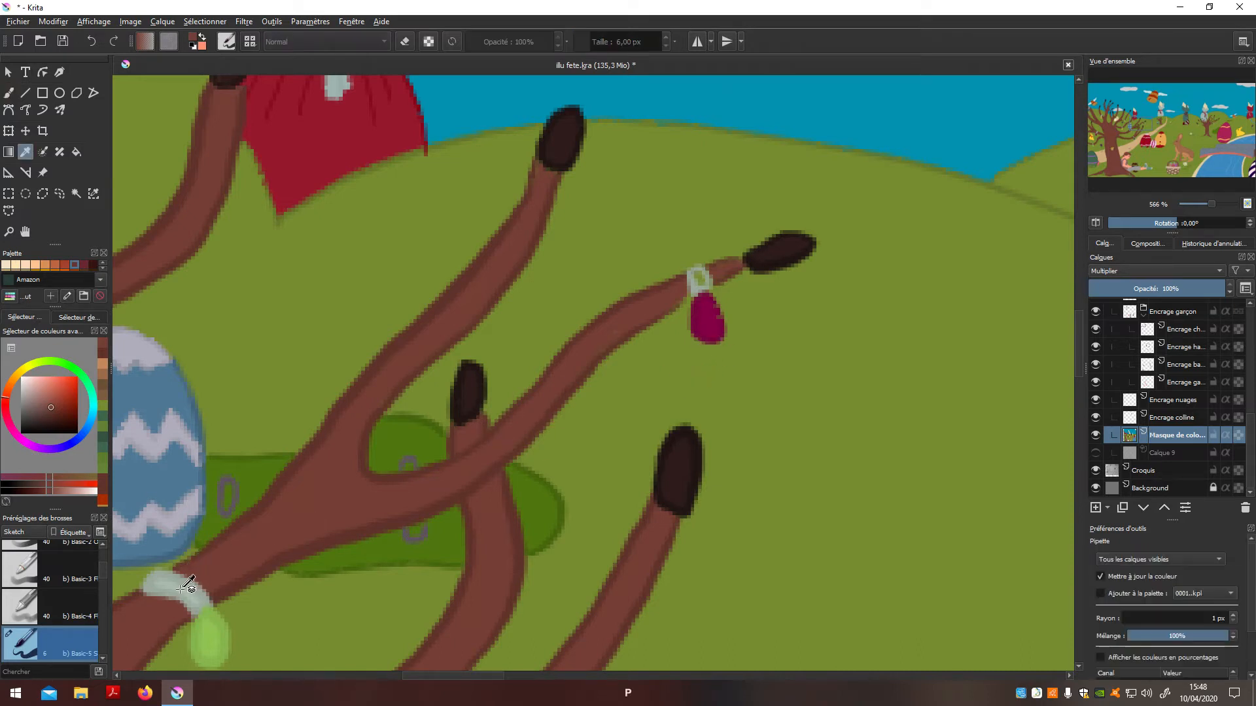
click(750, 302)
key(b)
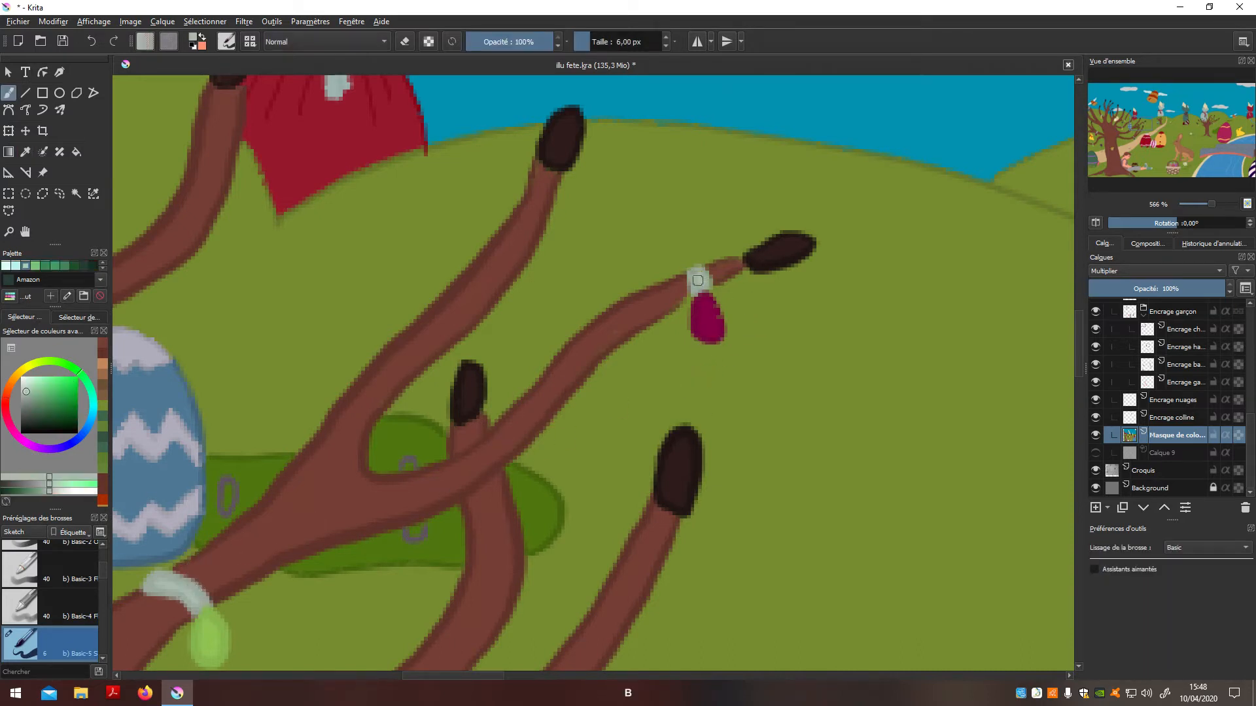
drag(696, 273, 703, 278)
scroll(672, 383, down, 6)
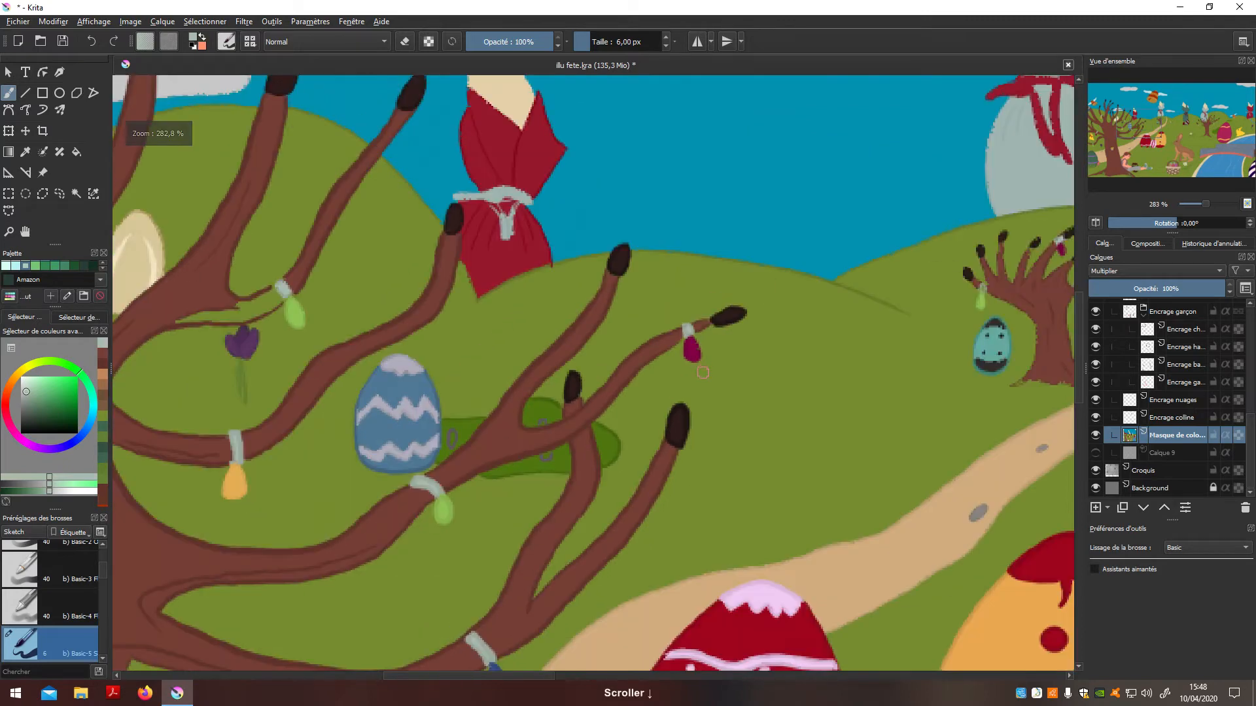
Sample the tree's brown and fill the green gap in the branch above the purple tulip, up to the light green ornament
scroll(549, 492, up, 3)
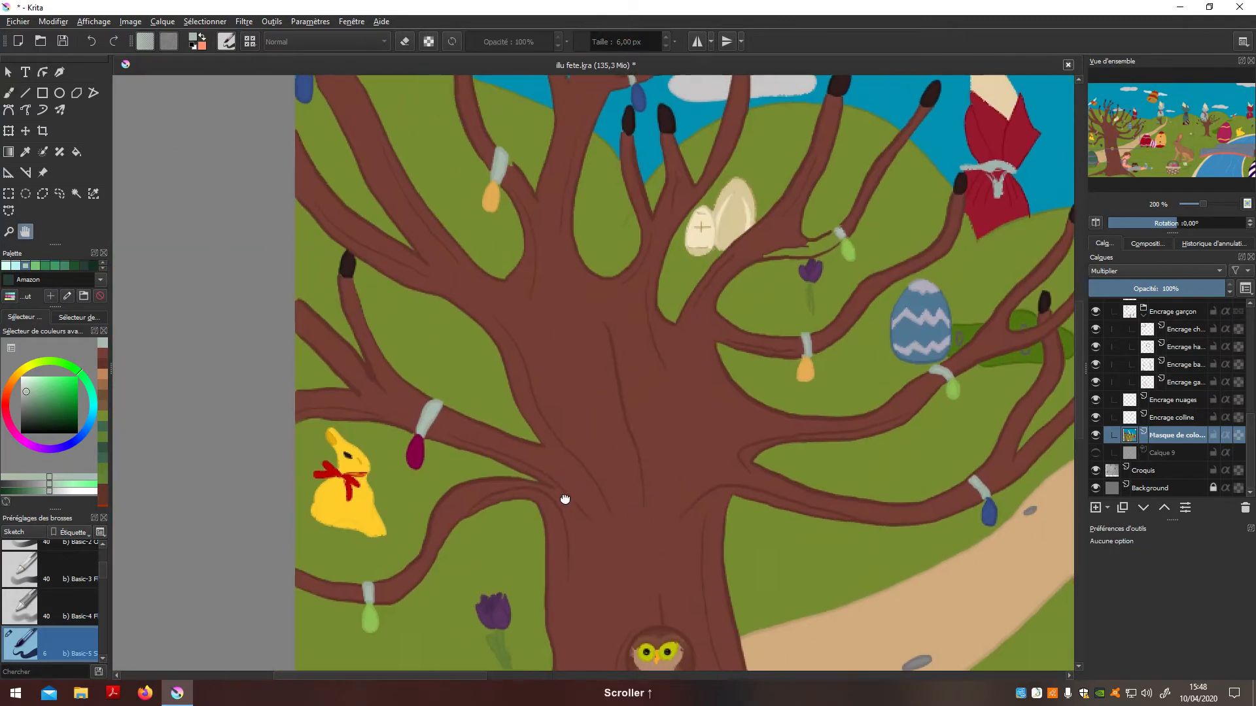
scroll(549, 492, up, 5)
scroll(564, 512, down, 2)
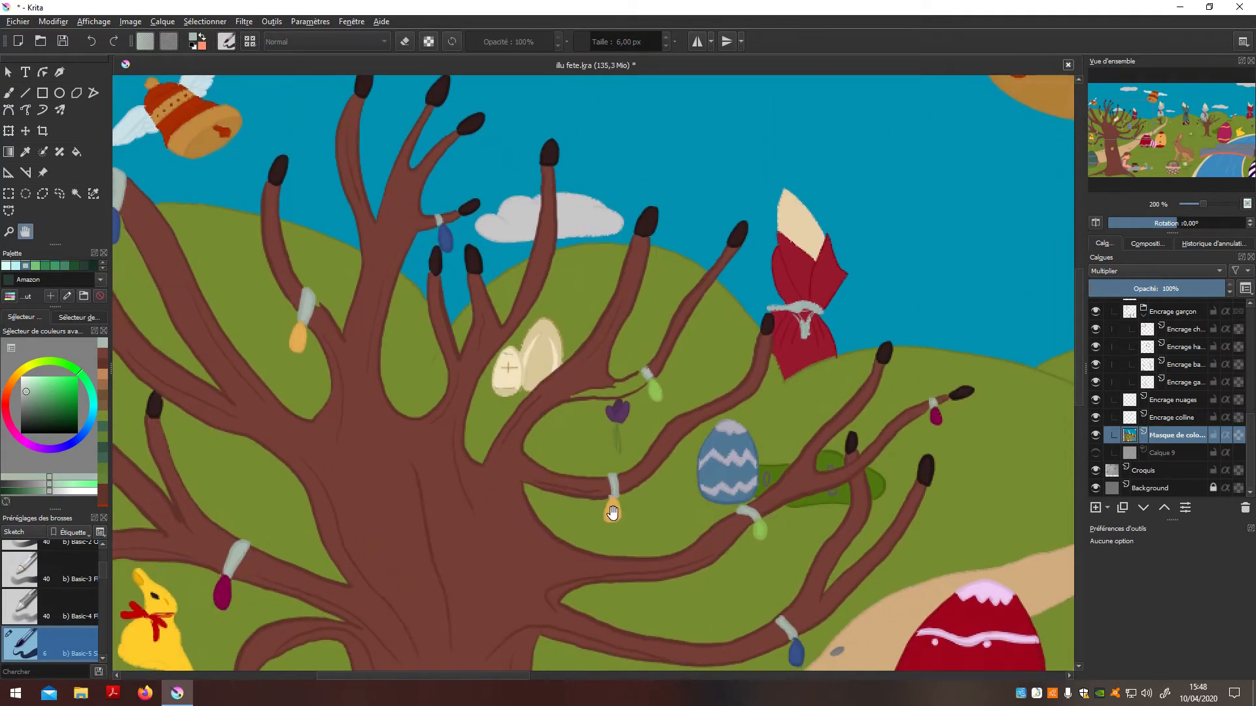
scroll(589, 523, up, 3)
key(p)
click(614, 350)
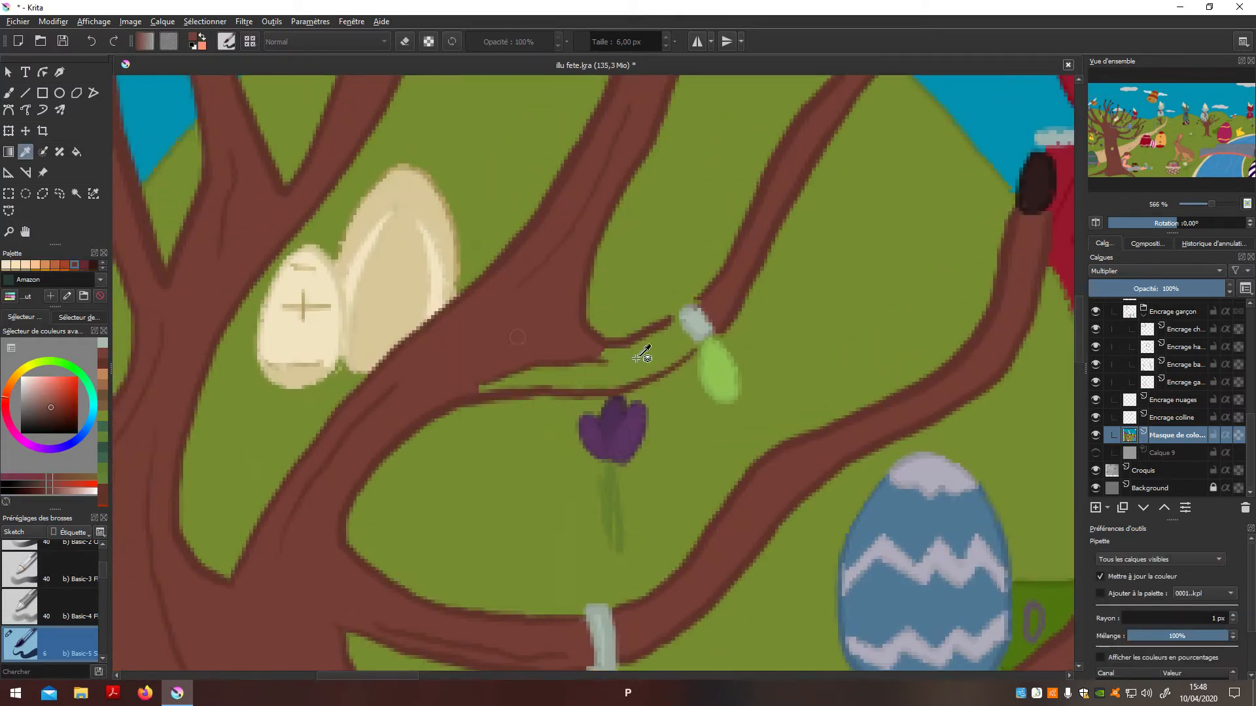
key(b)
mouse_move(482, 384)
mouse_down()
mouse_move(565, 383)
mouse_move(524, 386)
mouse_move(638, 360)
mouse_move(604, 351)
mouse_move(630, 360)
mouse_move(624, 374)
mouse_move(574, 384)
mouse_move(626, 381)
mouse_move(696, 346)
mouse_move(658, 342)
mouse_up()
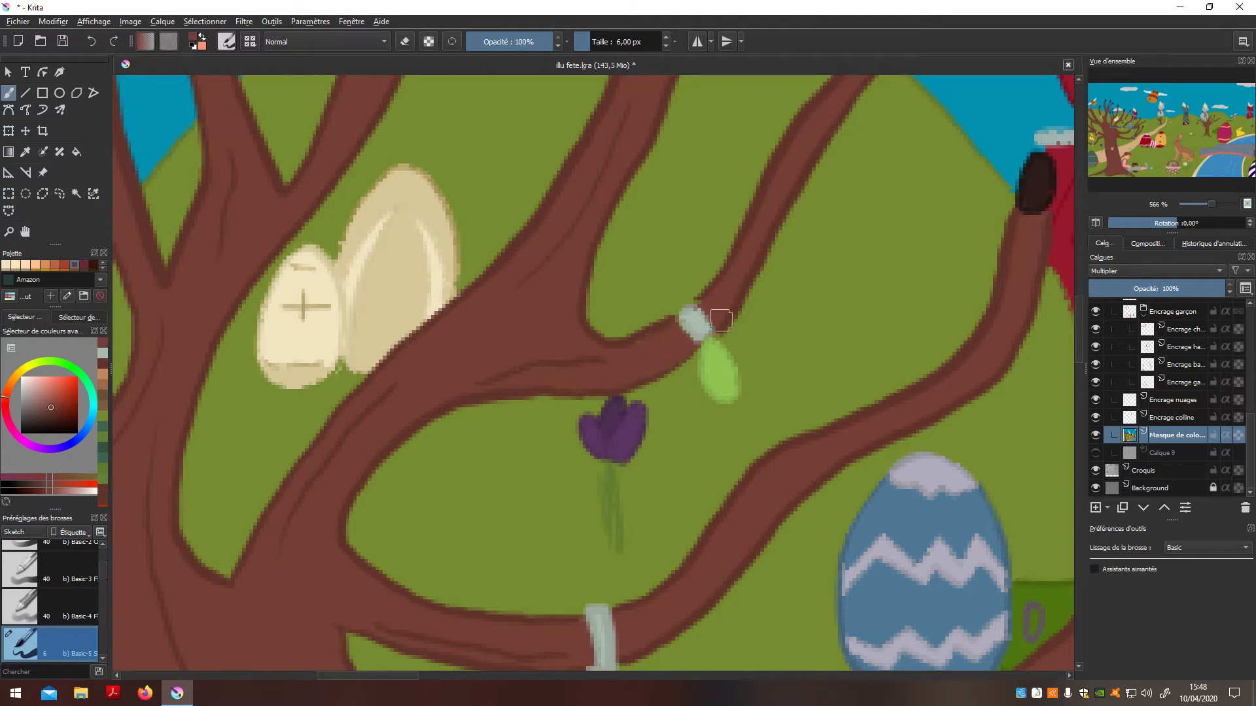
Touch up the branch on both sides of the light green ornament's grey tie with resampled browns
key(p)
click(204, 568)
key(b)
drag(677, 316, 675, 324)
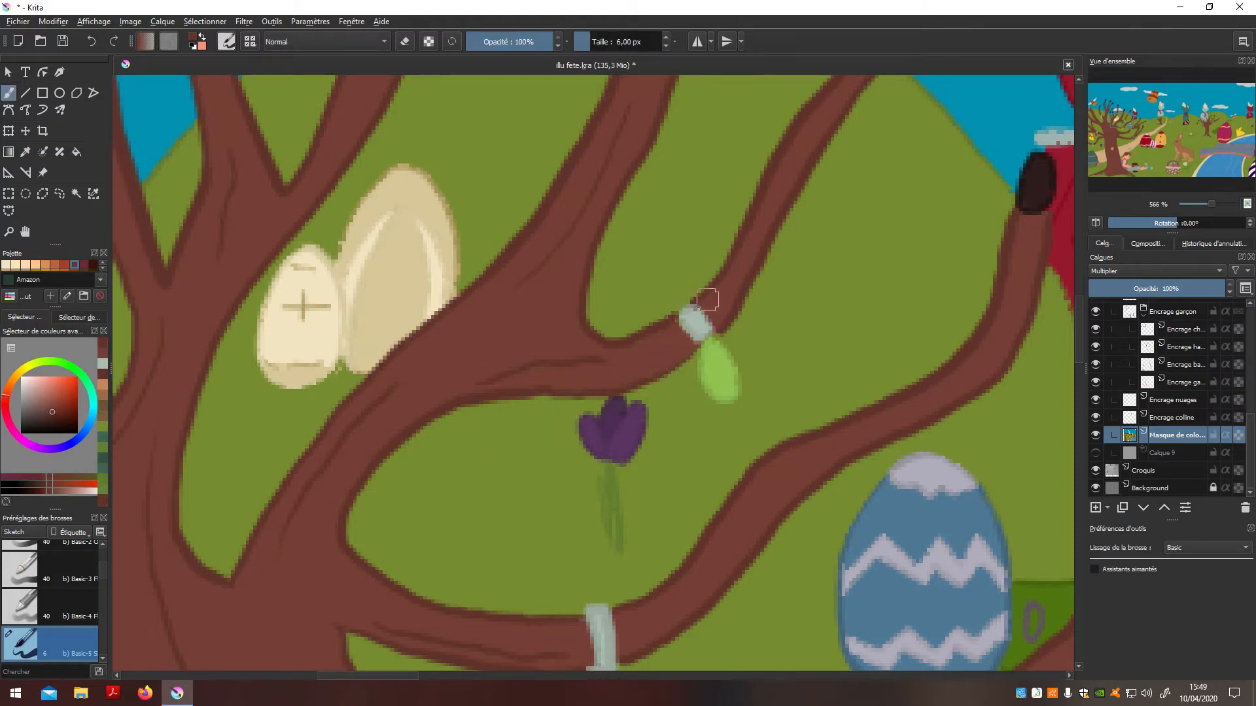
key(p)
click(683, 337)
key(b)
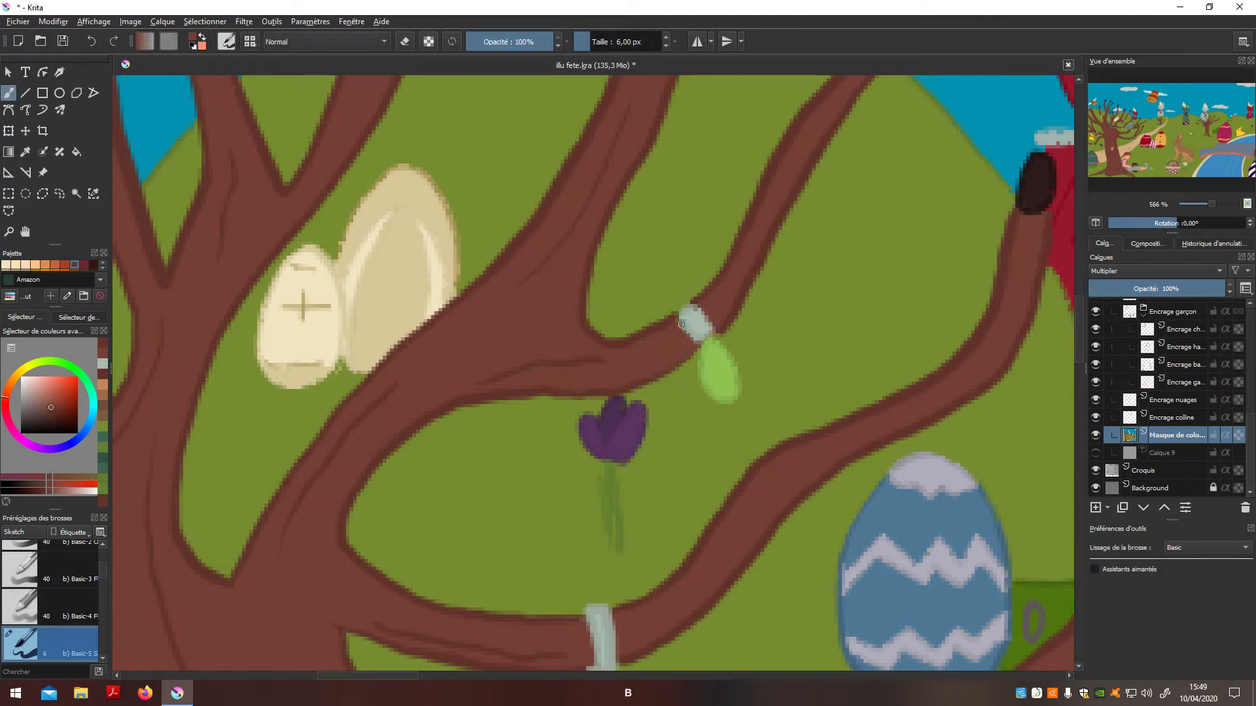
Sample the branch's brown and clean up its edge beside the grey tie of the upper orange ornament
scroll(681, 324, up, 4)
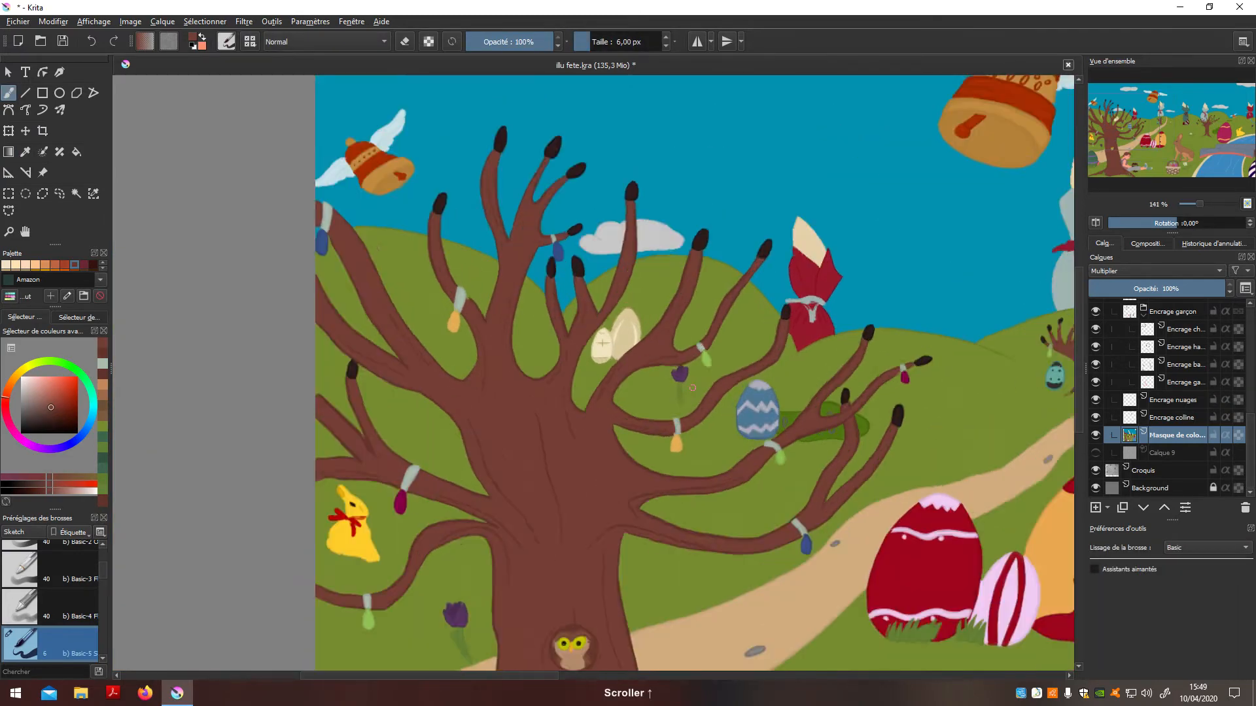
scroll(692, 388, down, 2)
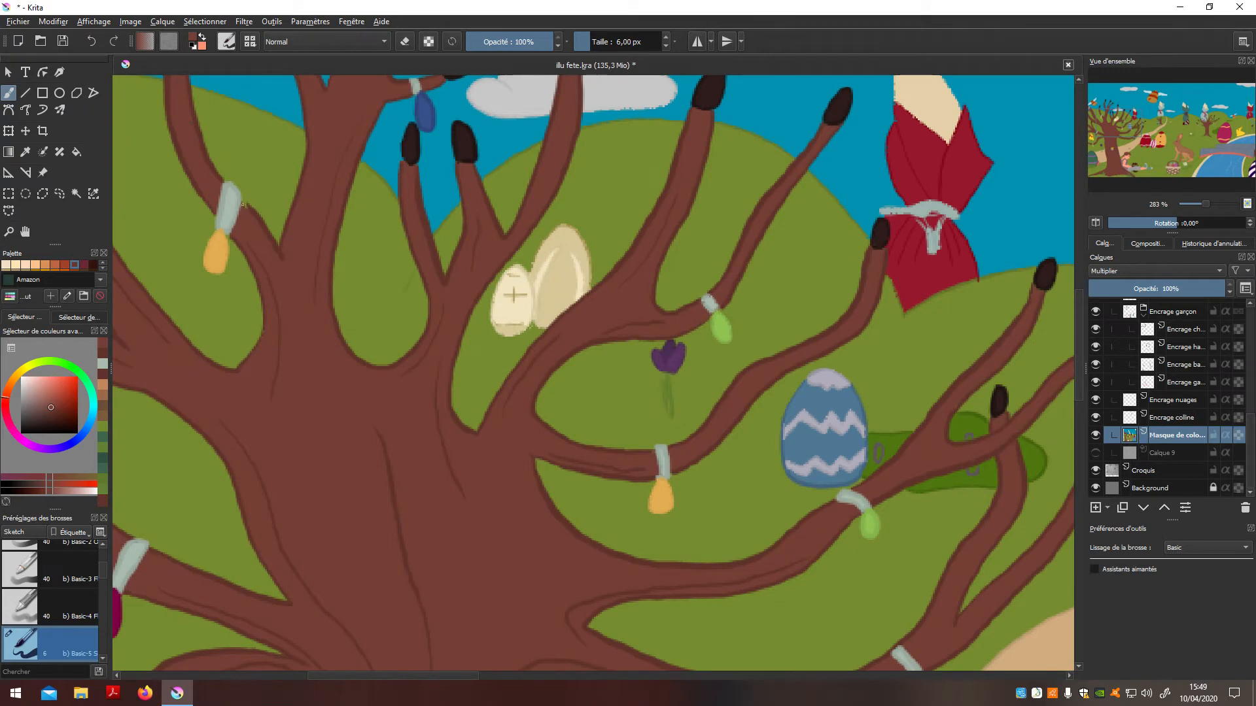
key(p)
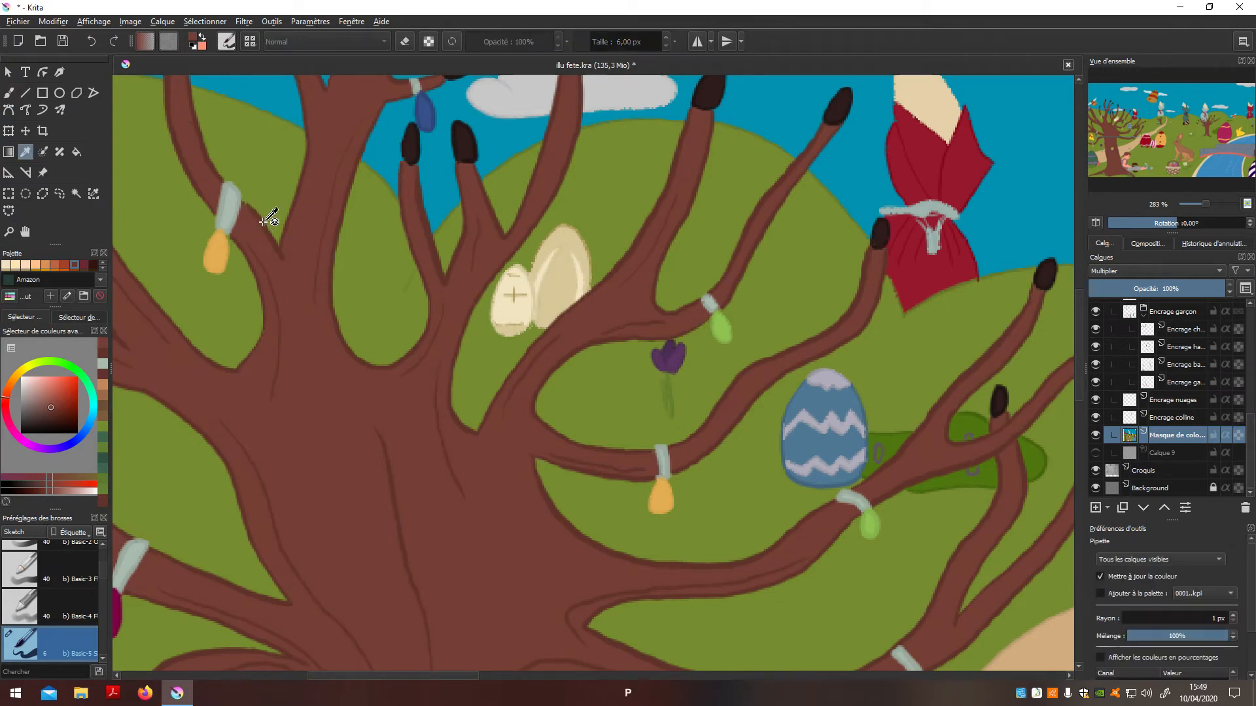
click(265, 206)
key(b)
key(p)
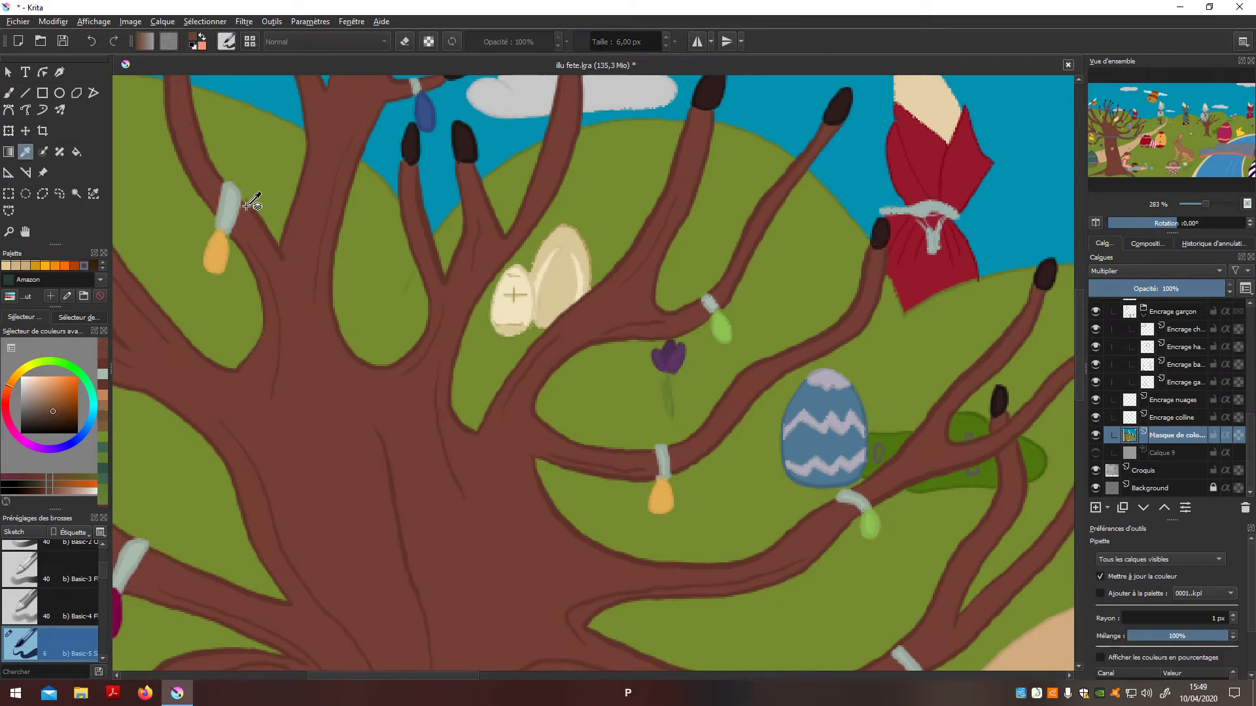
key(b)
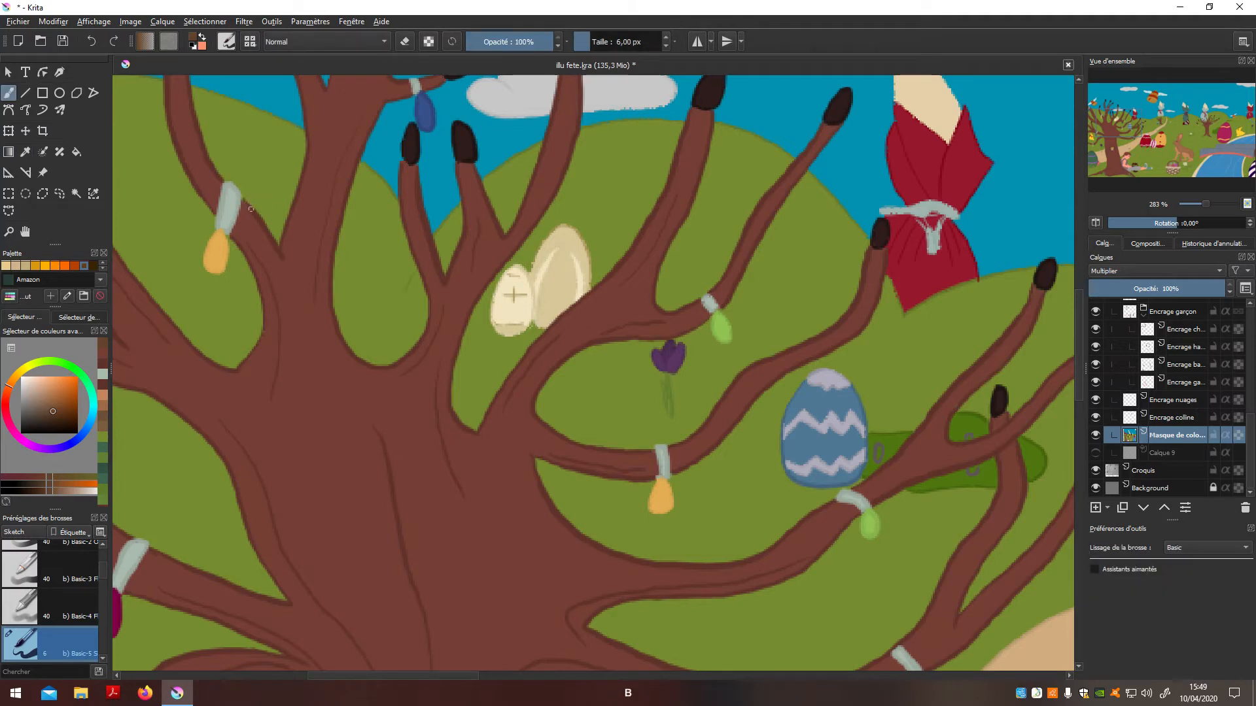
Examine the whole illustration and the small distant tree for areas that still need colouring
scroll(253, 215, down, 5)
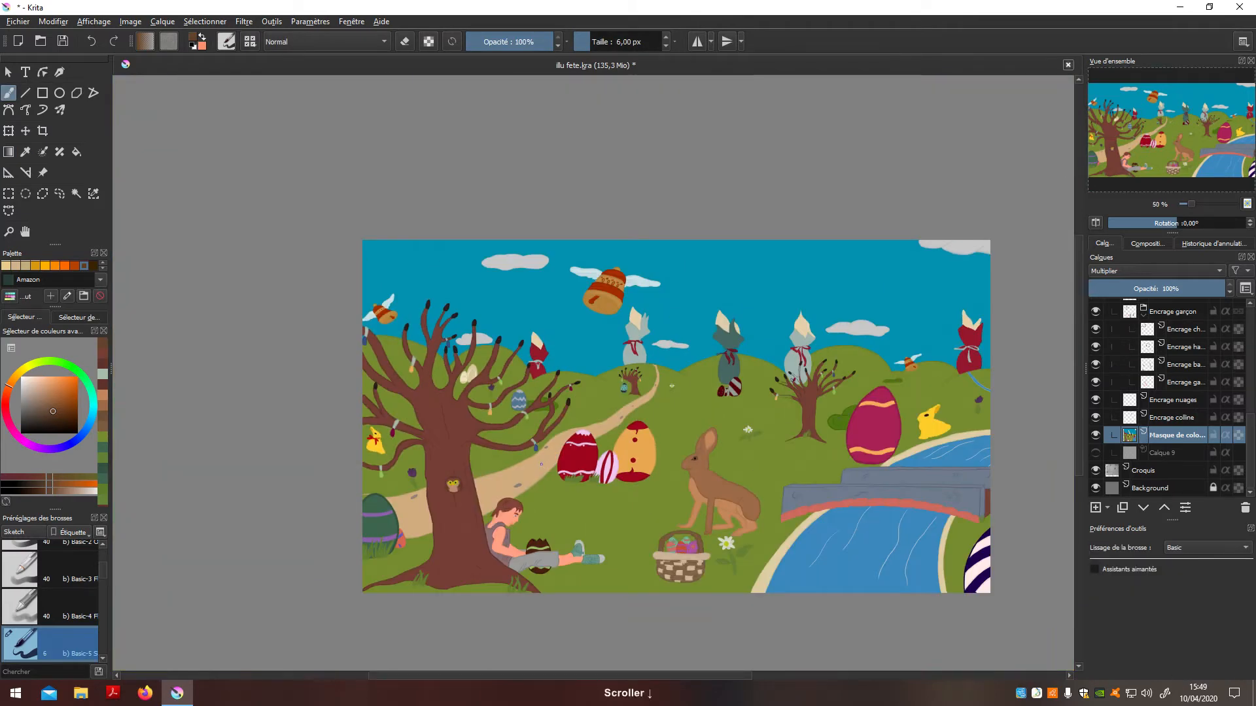
scroll(557, 470, up, 2)
scroll(558, 470, up, 3)
scroll(558, 469, right, 5)
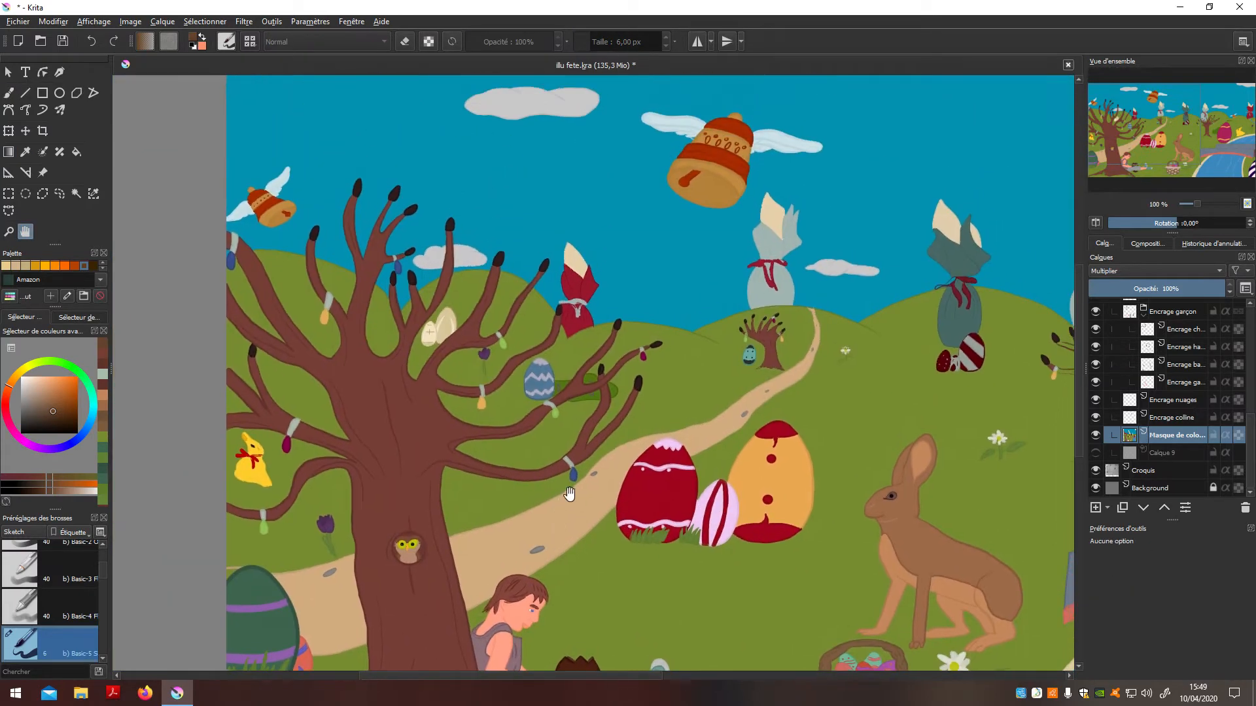
scroll(543, 482, right, 3)
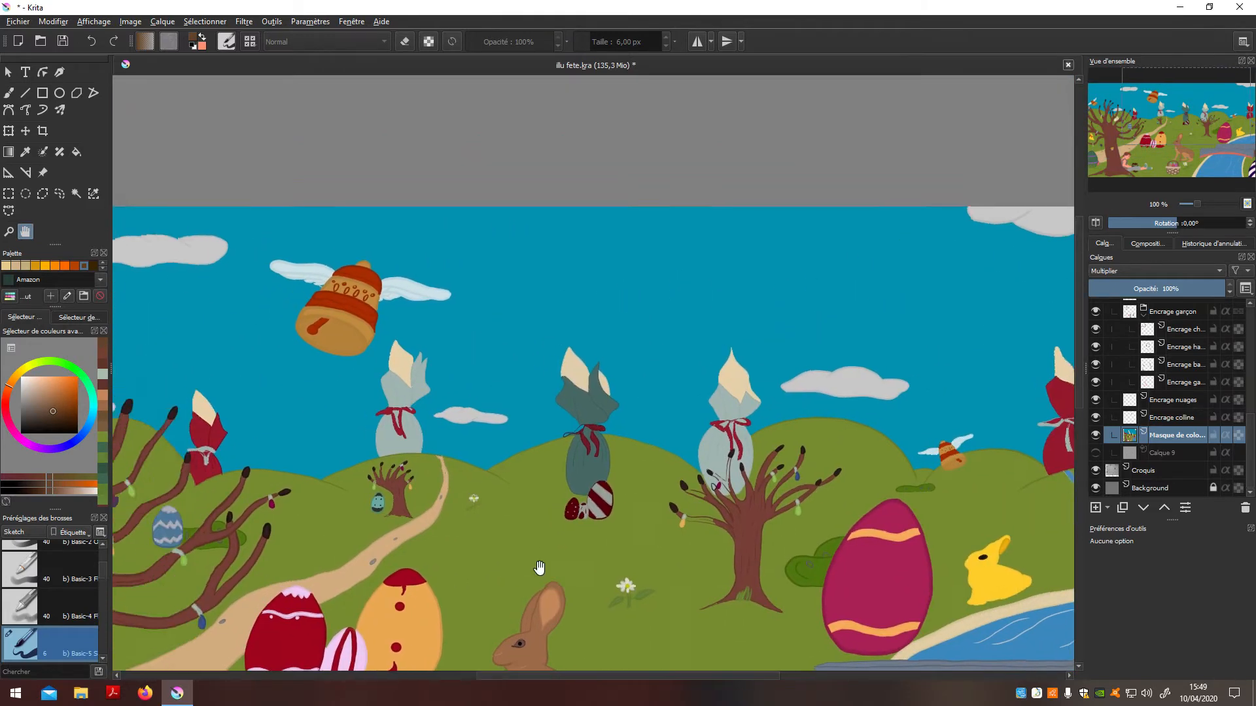
scroll(407, 500, up, 6)
scroll(532, 539, left, 3)
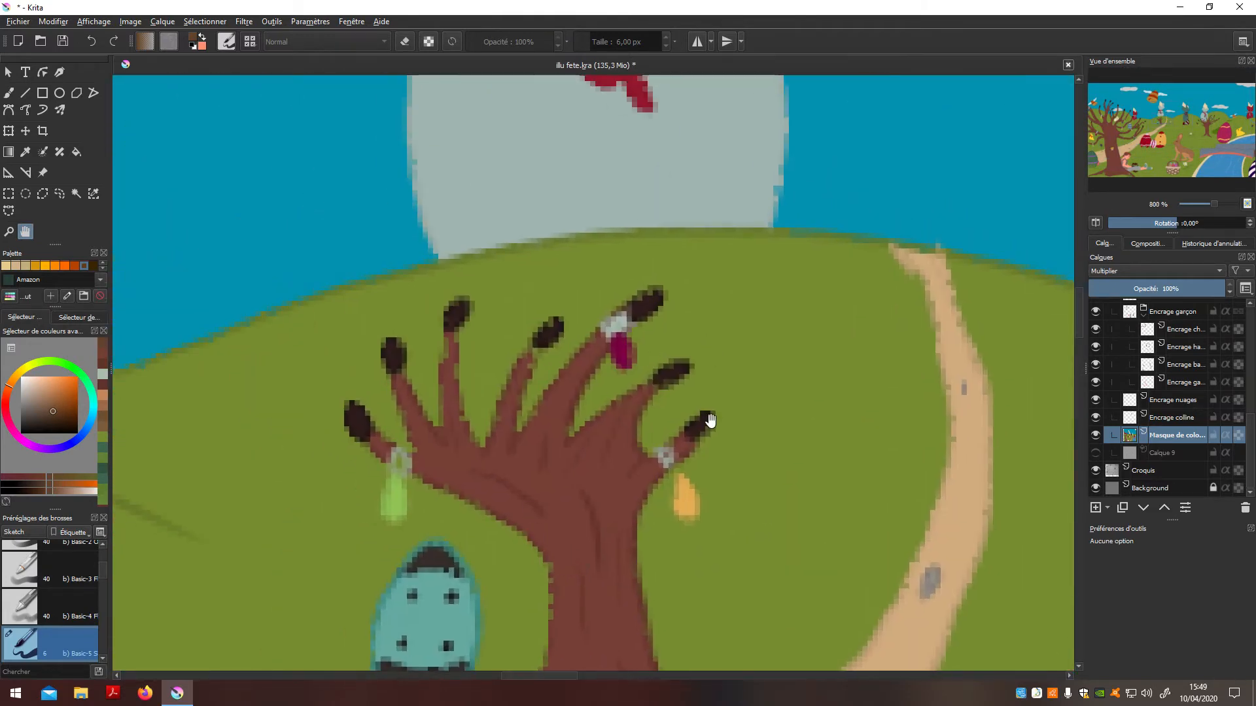
scroll(589, 458, down, 4)
scroll(566, 474, down, 2)
scroll(737, 458, left, 4)
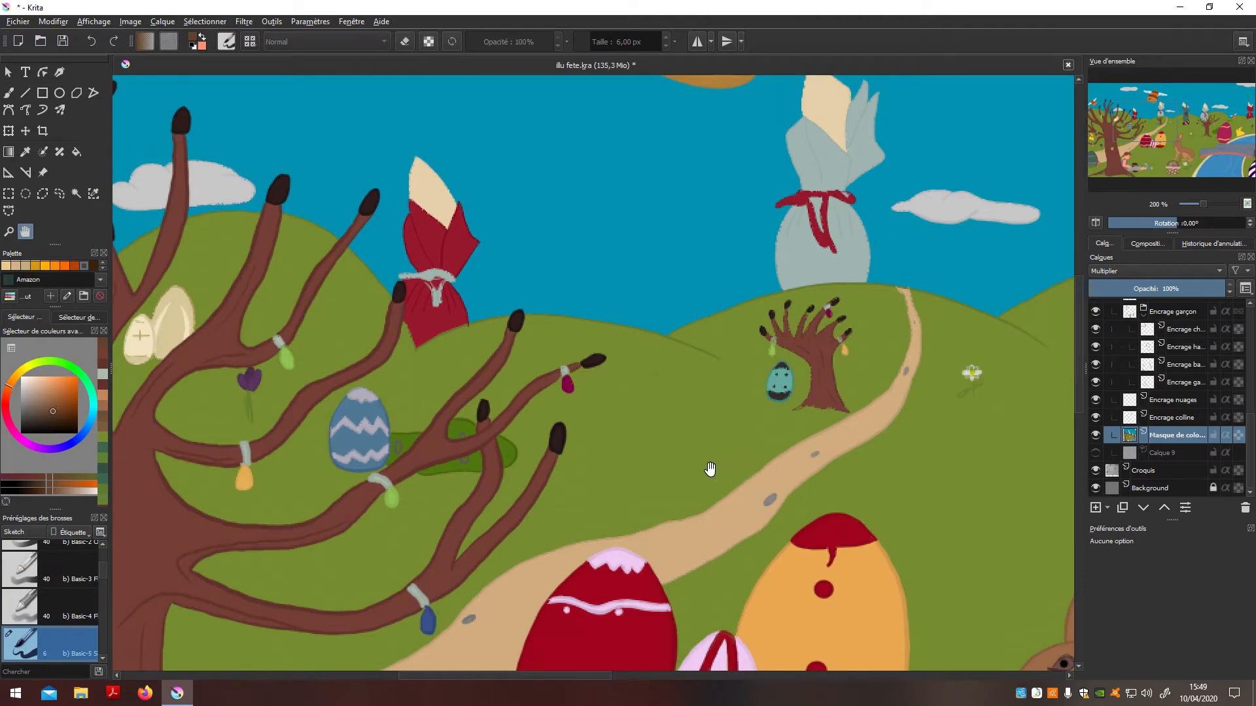
scroll(555, 491, left, 4)
Sample the pale grey of the blue ornament's tie and fill the green and orange ornaments' ties on the small distant tree
key(p)
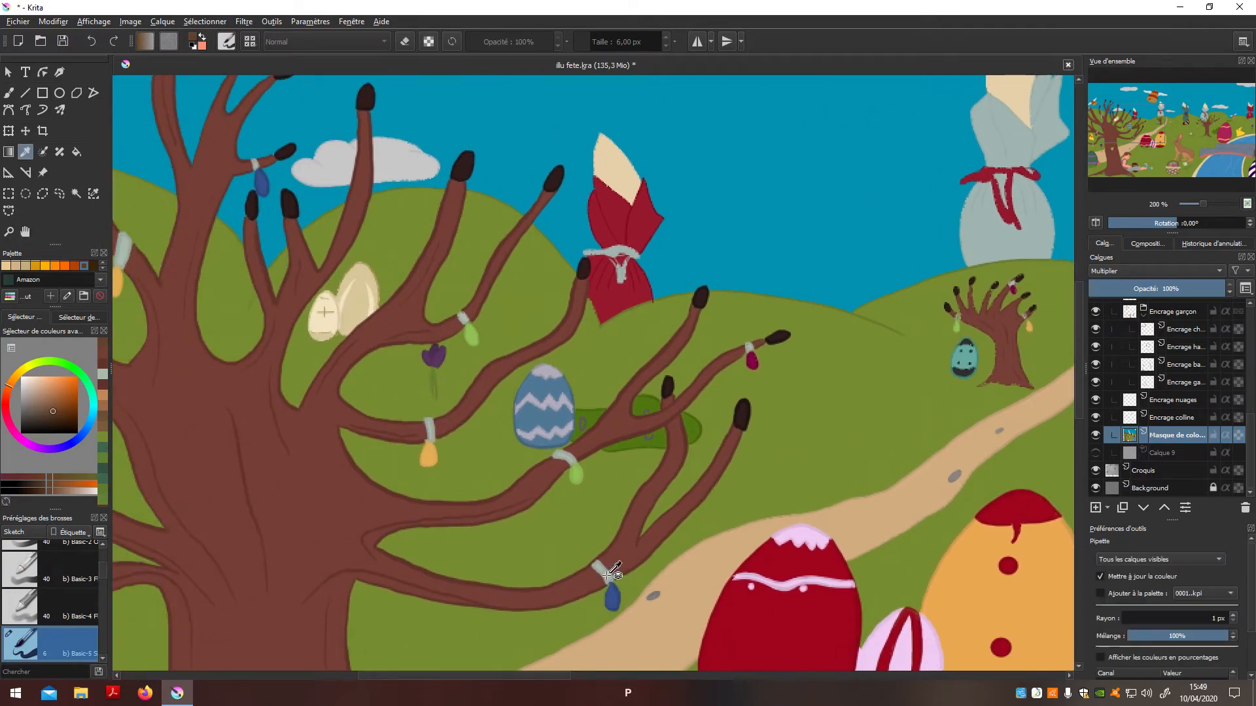
scroll(603, 582, up, 8)
click(505, 475)
key(h)
scroll(524, 471, down, 8)
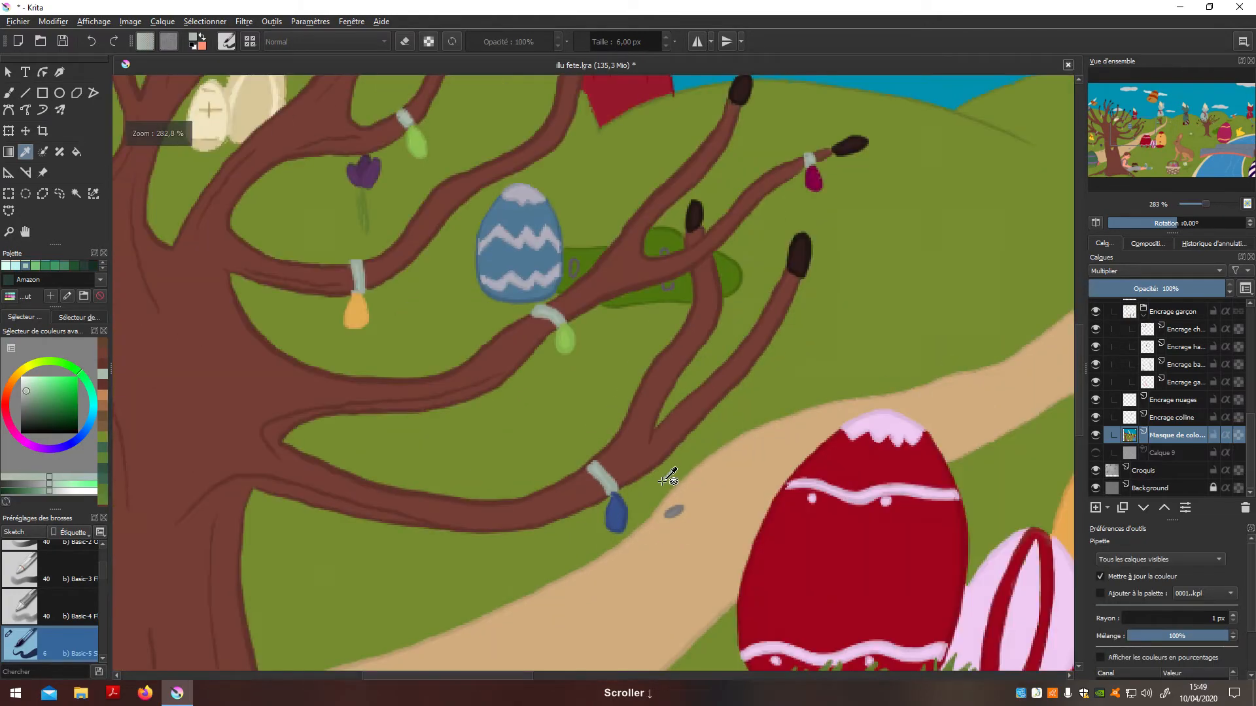
scroll(539, 440, up, 4)
scroll(539, 440, up, 1)
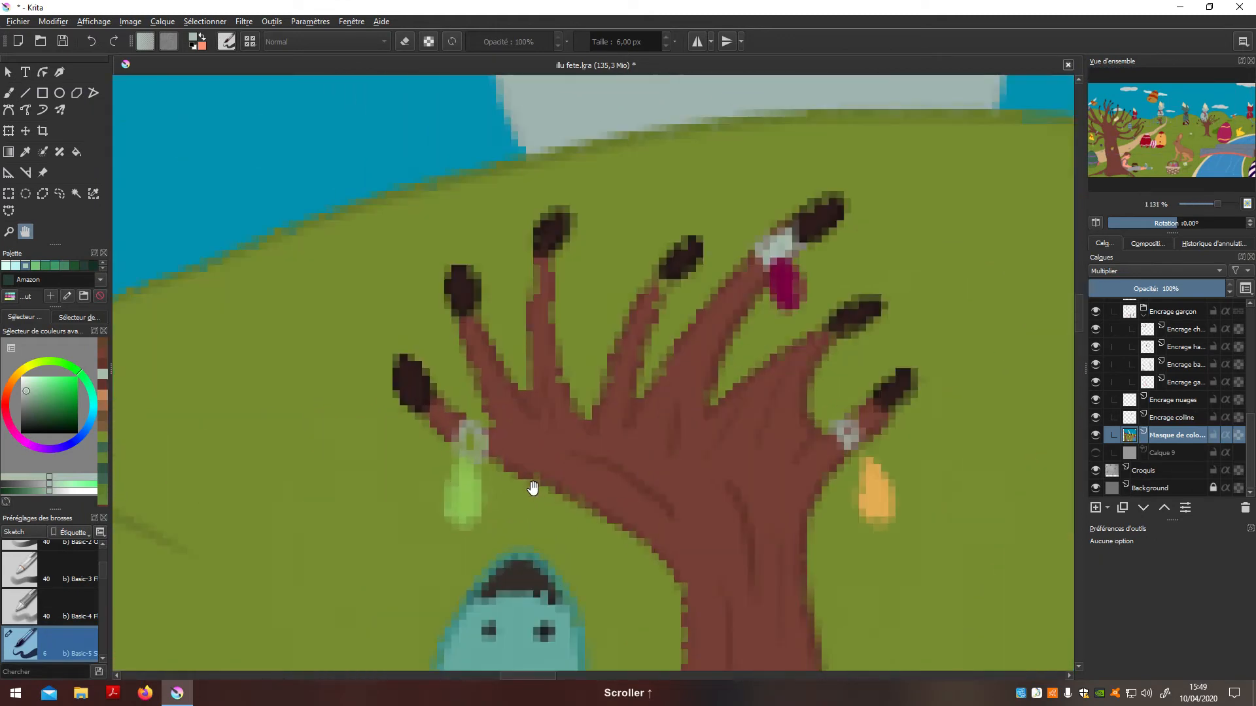
key(b)
click(471, 443)
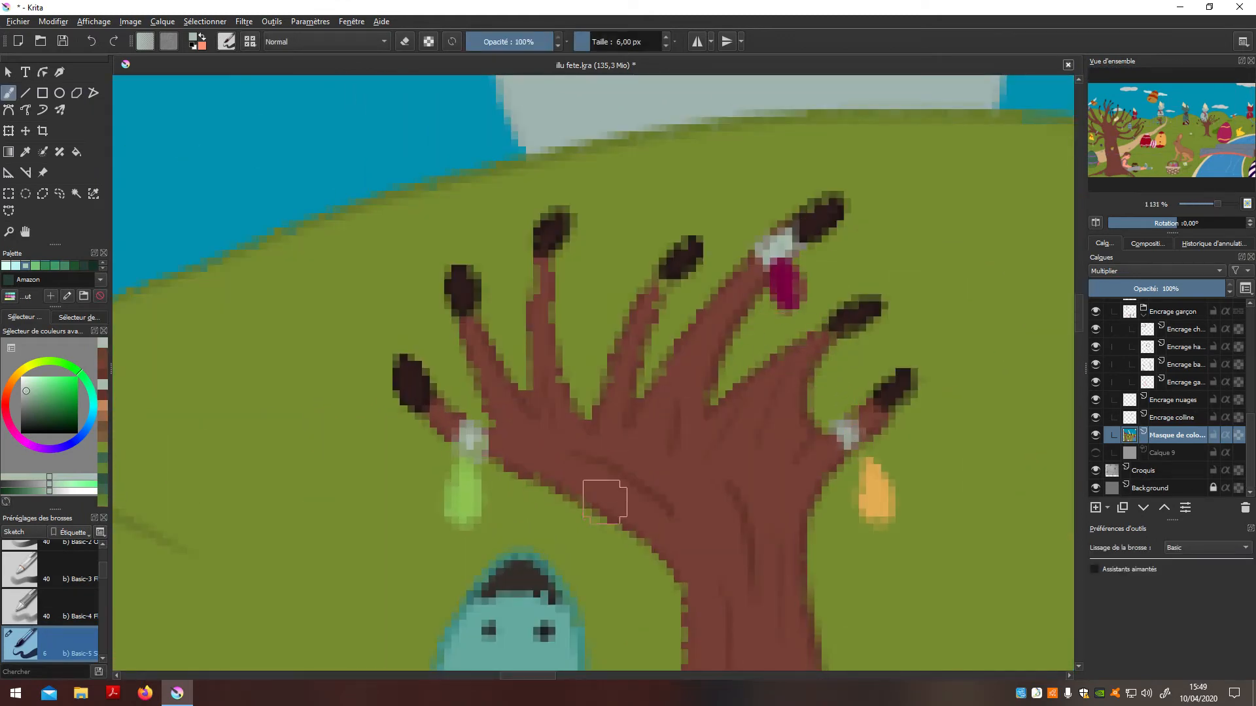
scroll(603, 500, down, 3)
Hide the colouring mask layer and sample the dark grey from the upper band of the turquoise egg beside the small tree
key(h)
scroll(614, 445, up, 7)
drag(603, 464, 642, 508)
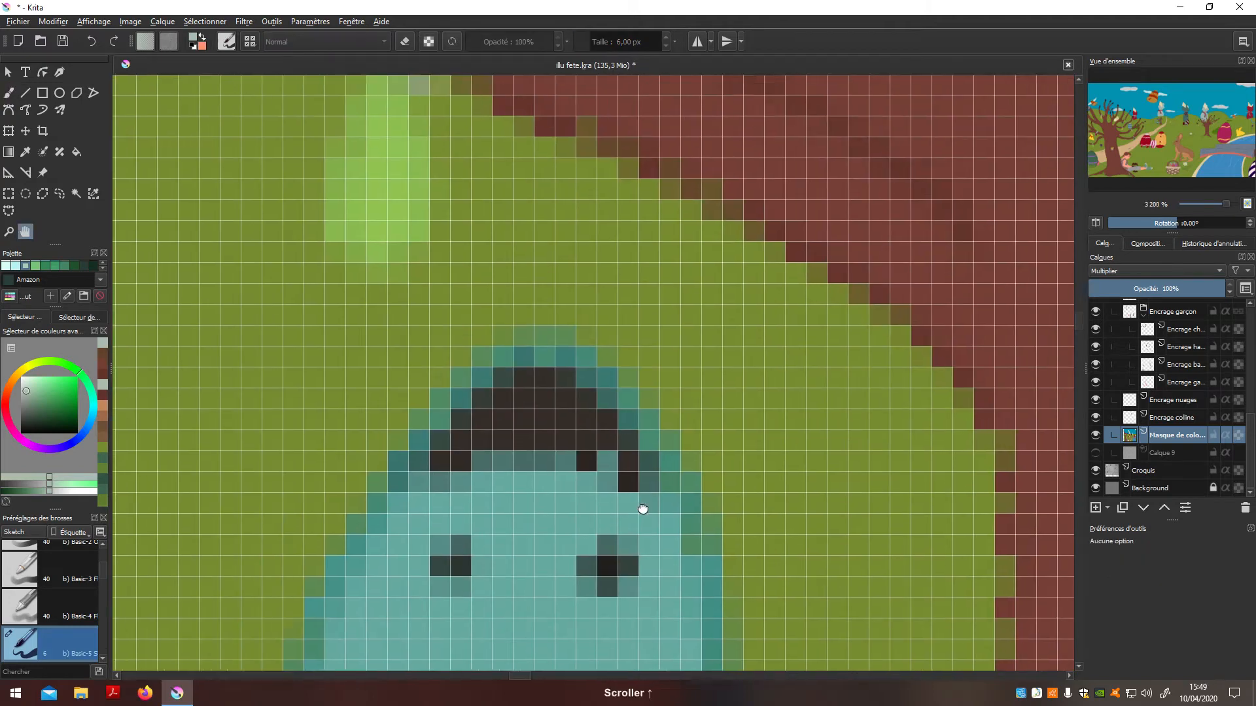
scroll(678, 415, up, 2)
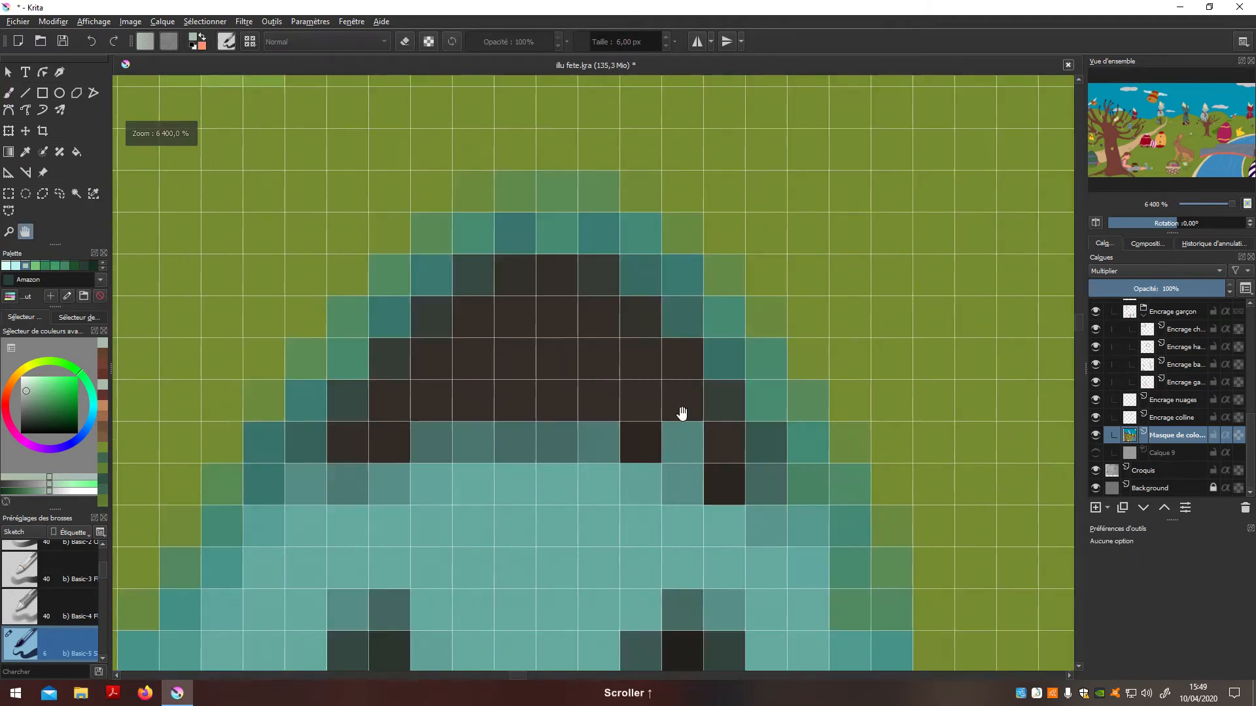
click(1096, 434)
key(p)
click(477, 484)
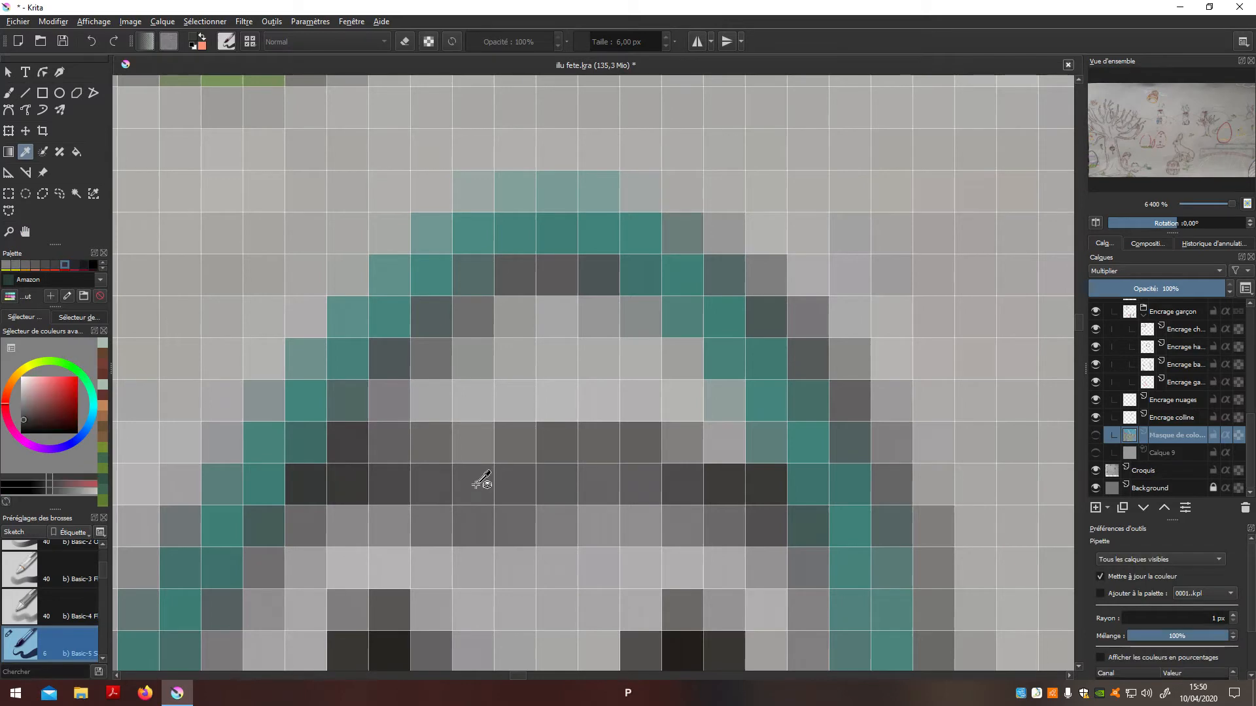
On the Encrage oeufs layer, rework the dark inking of the turquoise egg's cap with the 6 px brush and eraser
scroll(1194, 358, up, 10)
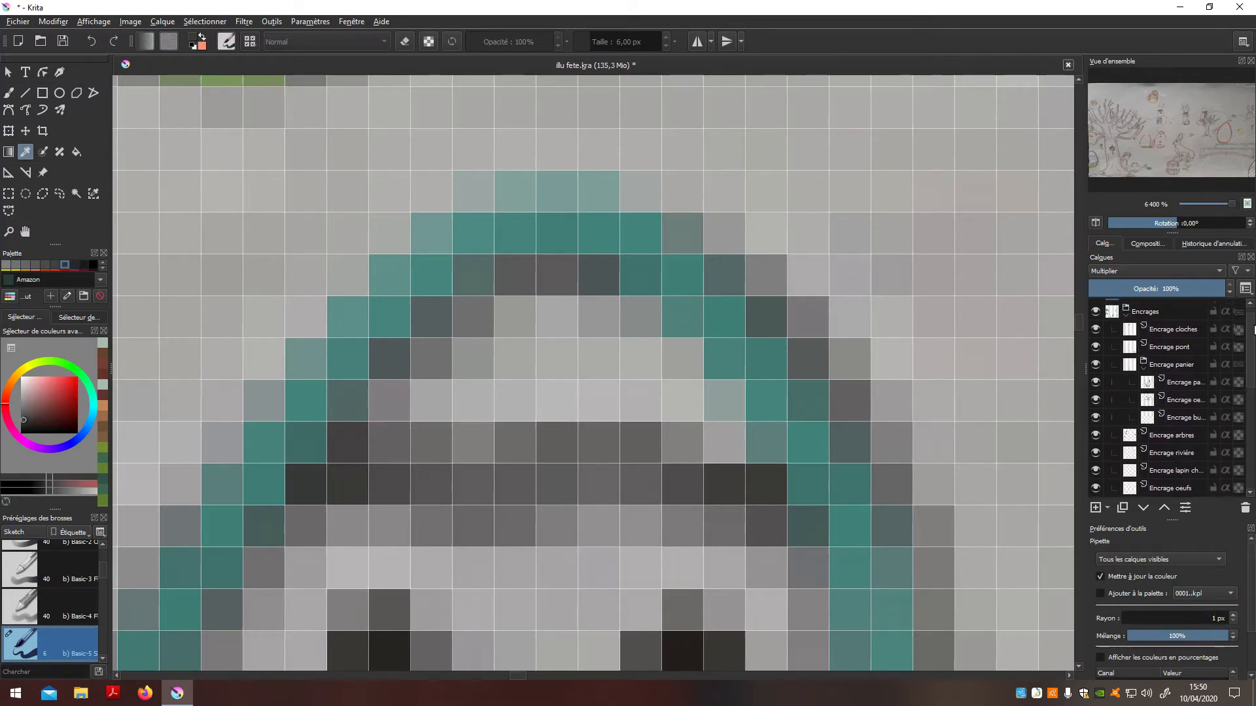
scroll(1243, 378, down, 3)
scroll(1195, 364, up, 1)
click(1196, 366)
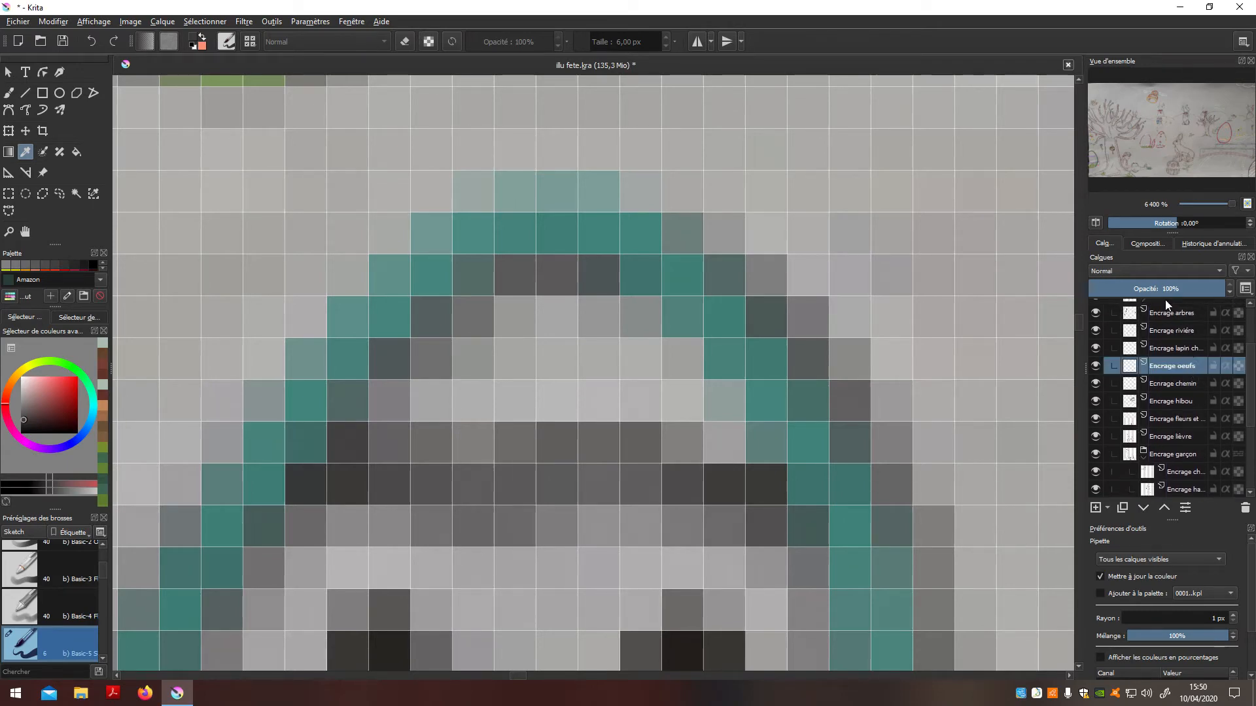
scroll(1043, 456, down, 5)
key(space)
drag(859, 489, 617, 420)
scroll(602, 440, up, 3)
key(b)
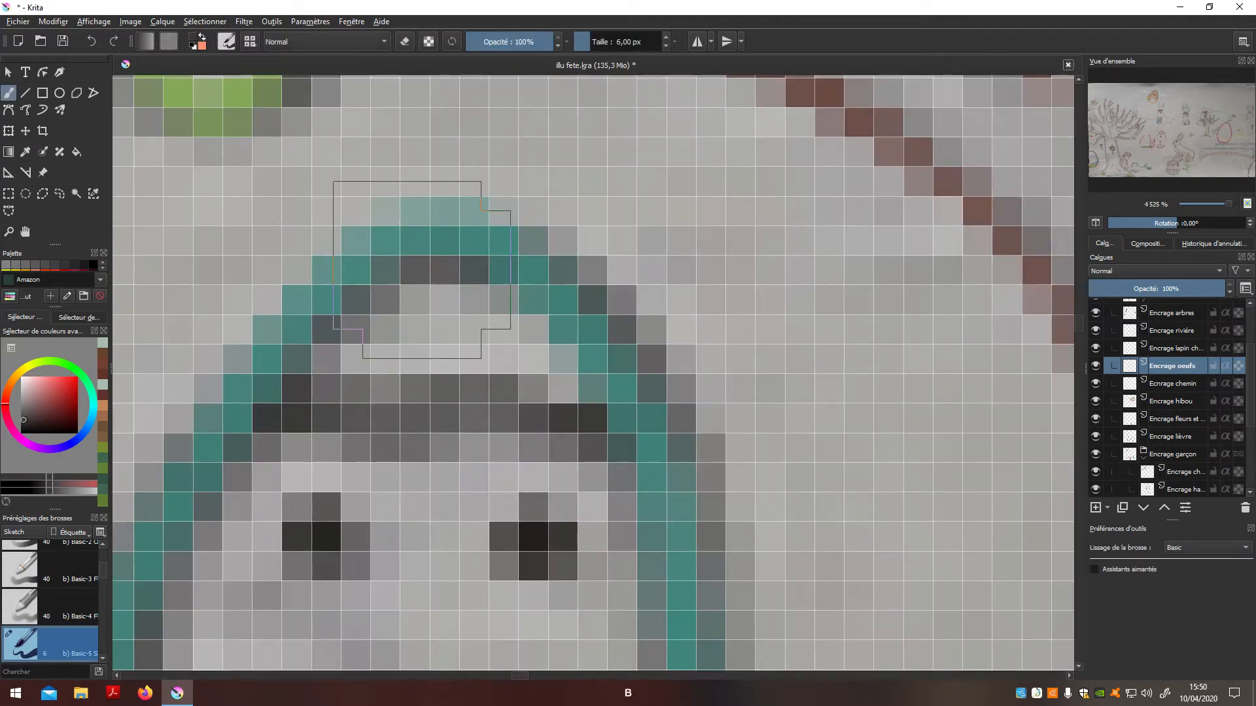
key(e)
mouse_move(330, 288)
mouse_down()
mouse_move(364, 325)
mouse_move(334, 337)
mouse_move(324, 310)
mouse_move(386, 237)
mouse_move(441, 227)
mouse_move(515, 268)
mouse_move(573, 272)
mouse_move(626, 349)
mouse_move(609, 334)
mouse_move(656, 365)
mouse_move(663, 405)
mouse_move(611, 371)
mouse_move(291, 354)
mouse_move(266, 394)
mouse_move(350, 387)
mouse_move(273, 397)
mouse_move(344, 316)
mouse_move(420, 261)
mouse_move(514, 248)
mouse_move(609, 312)
mouse_move(674, 425)
mouse_up()
key(e)
scroll(662, 536, down, 5)
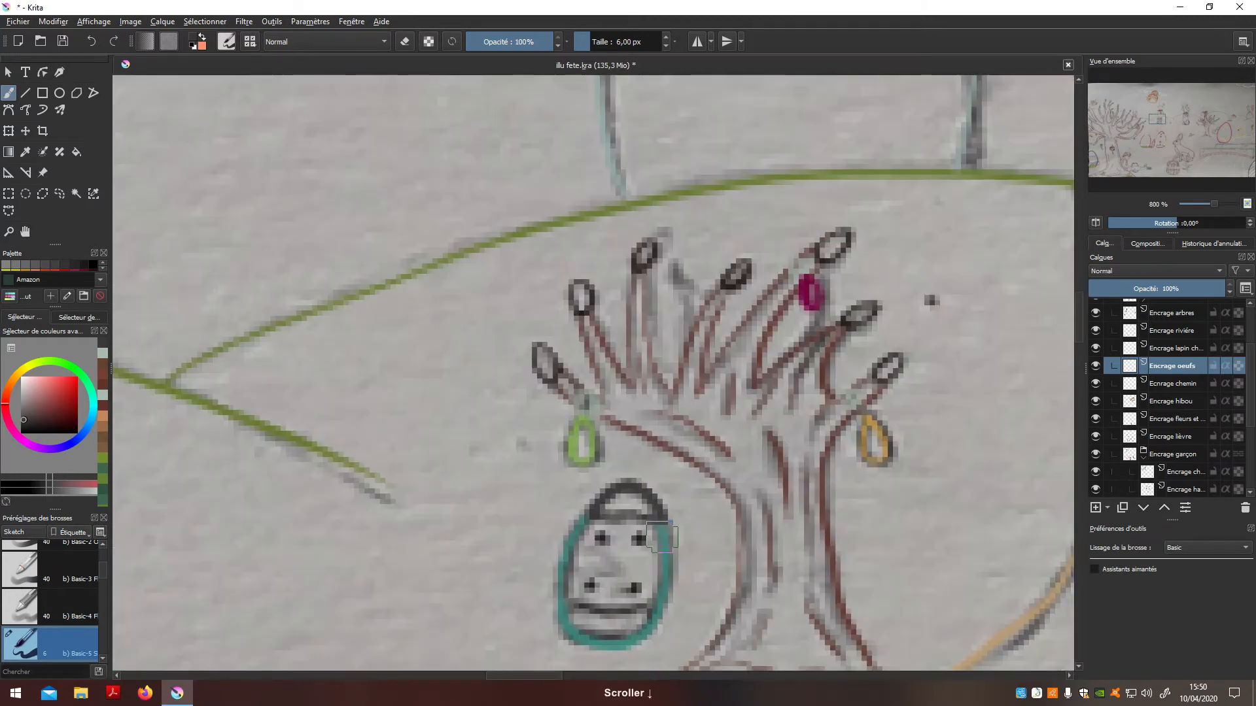
drag(662, 536, 660, 525)
drag(1249, 425, 1251, 491)
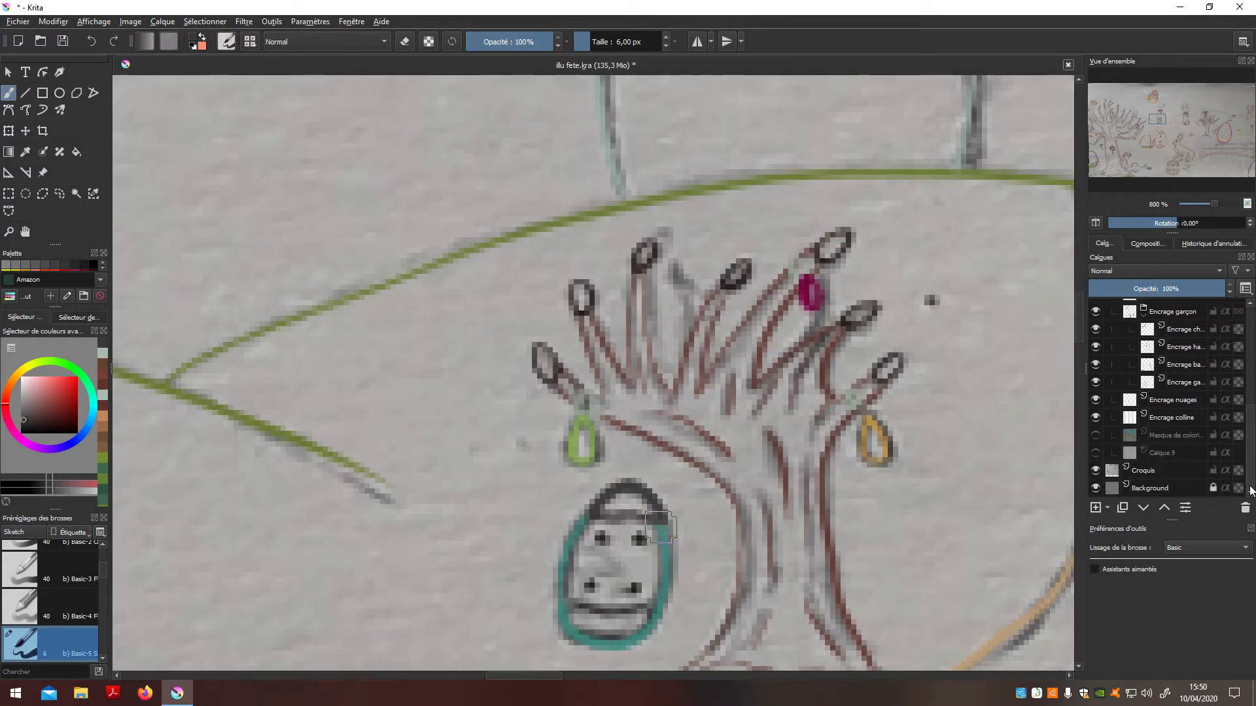
Show the colouring mask layer again and paint the green gap inside the egg's dark cap with the brush on that mask
click(1097, 434)
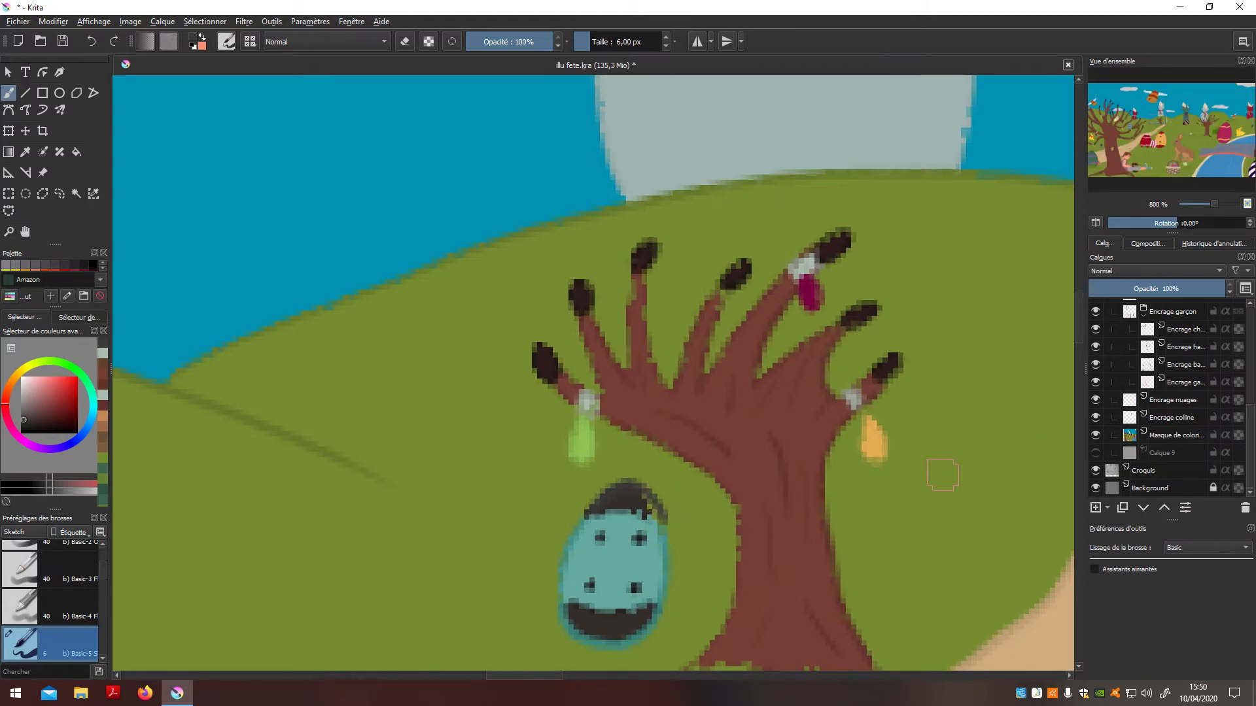
scroll(942, 474, up, 3)
scroll(715, 532, down, 2)
scroll(709, 410, up, 3)
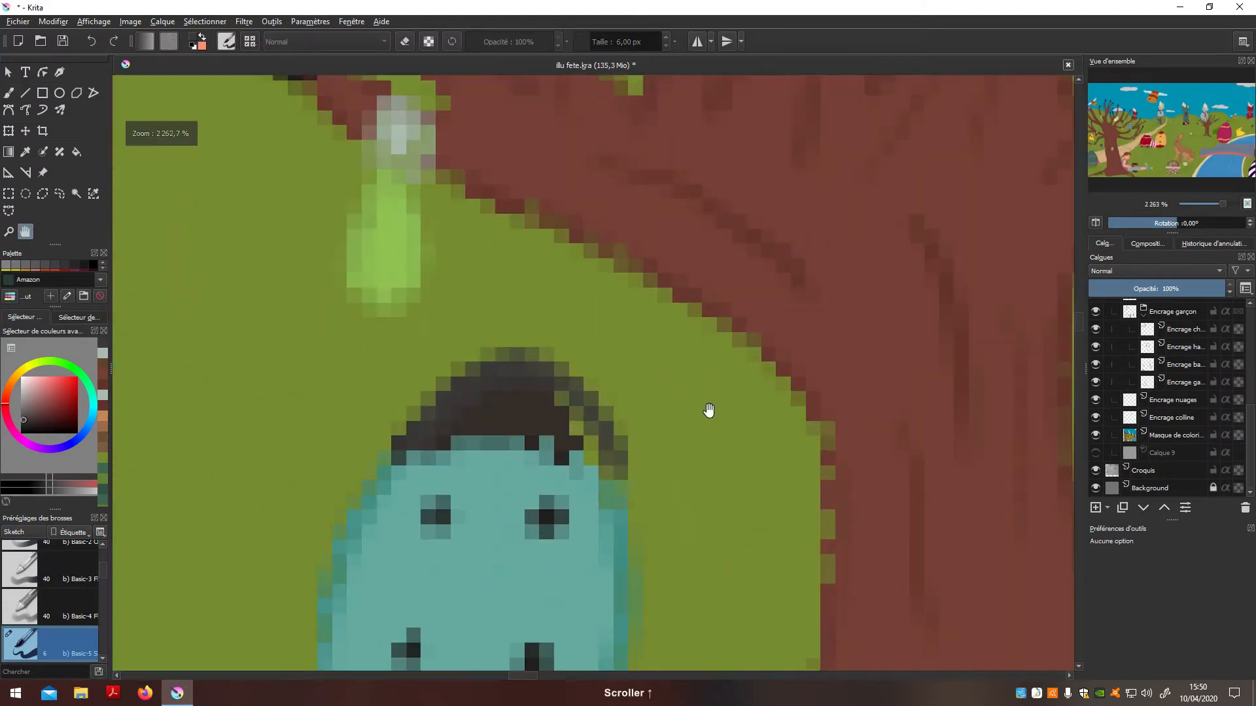
drag(709, 410, 786, 385)
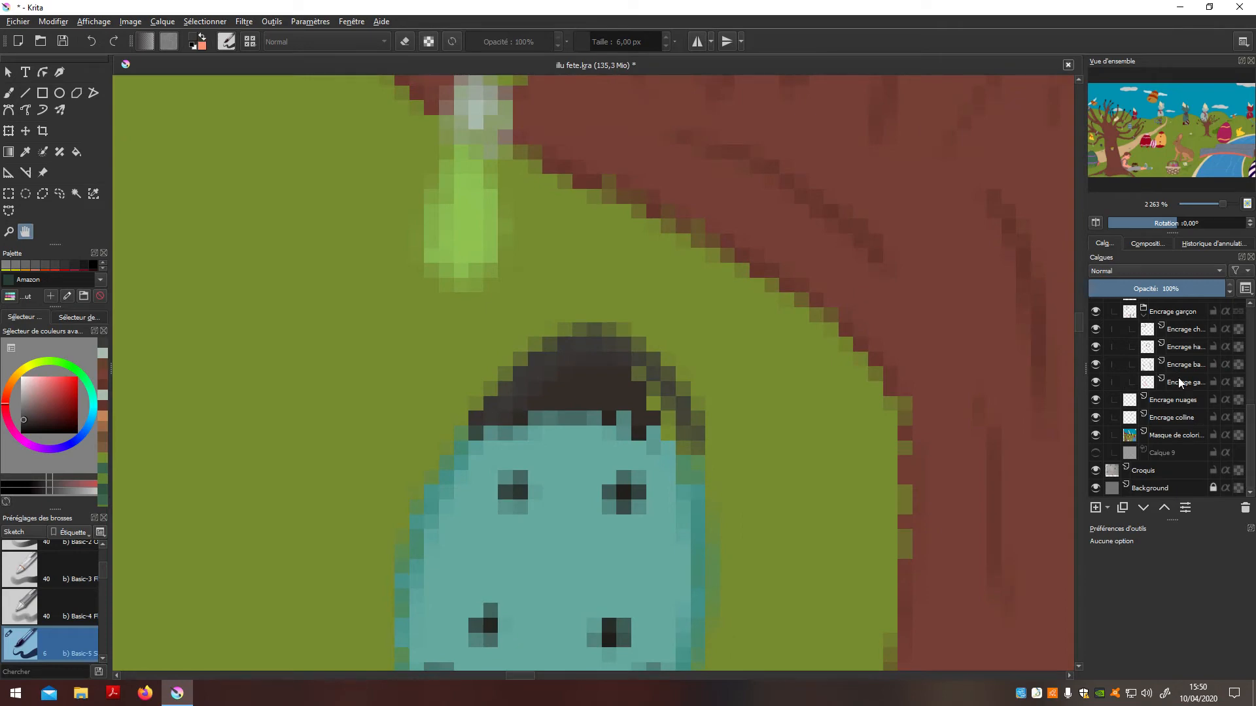
click(1153, 435)
key(b)
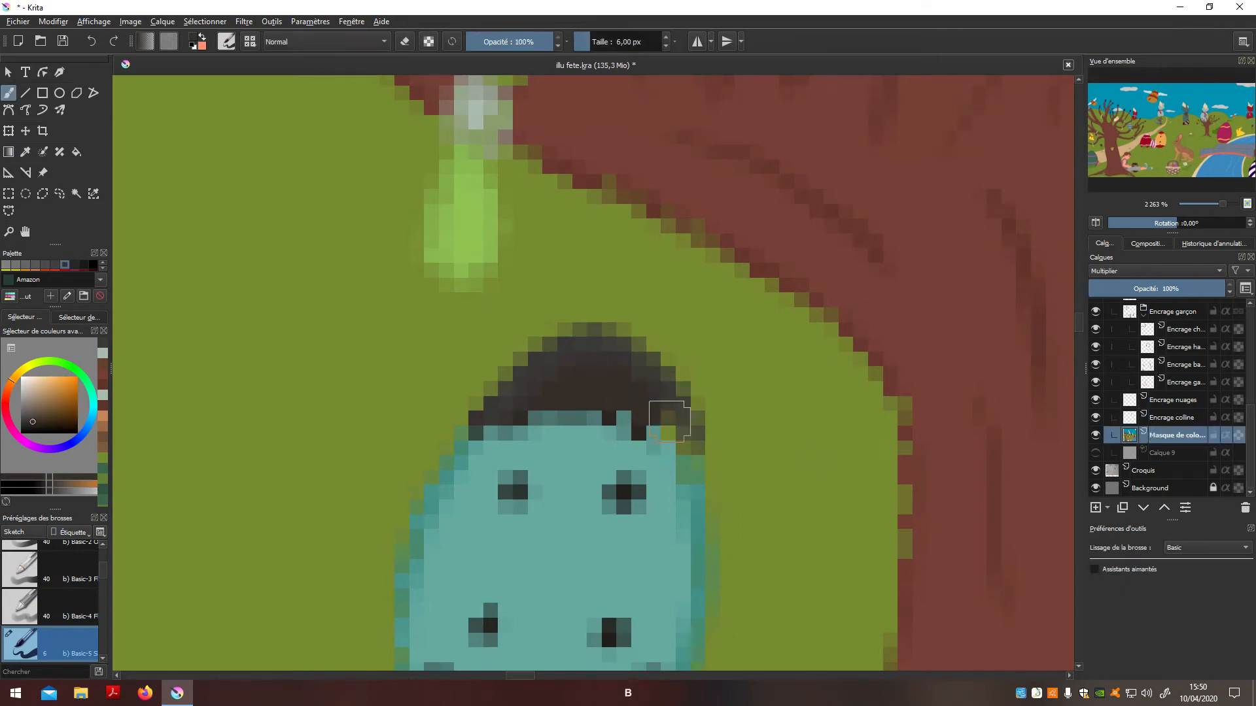
scroll(665, 424, down, 8)
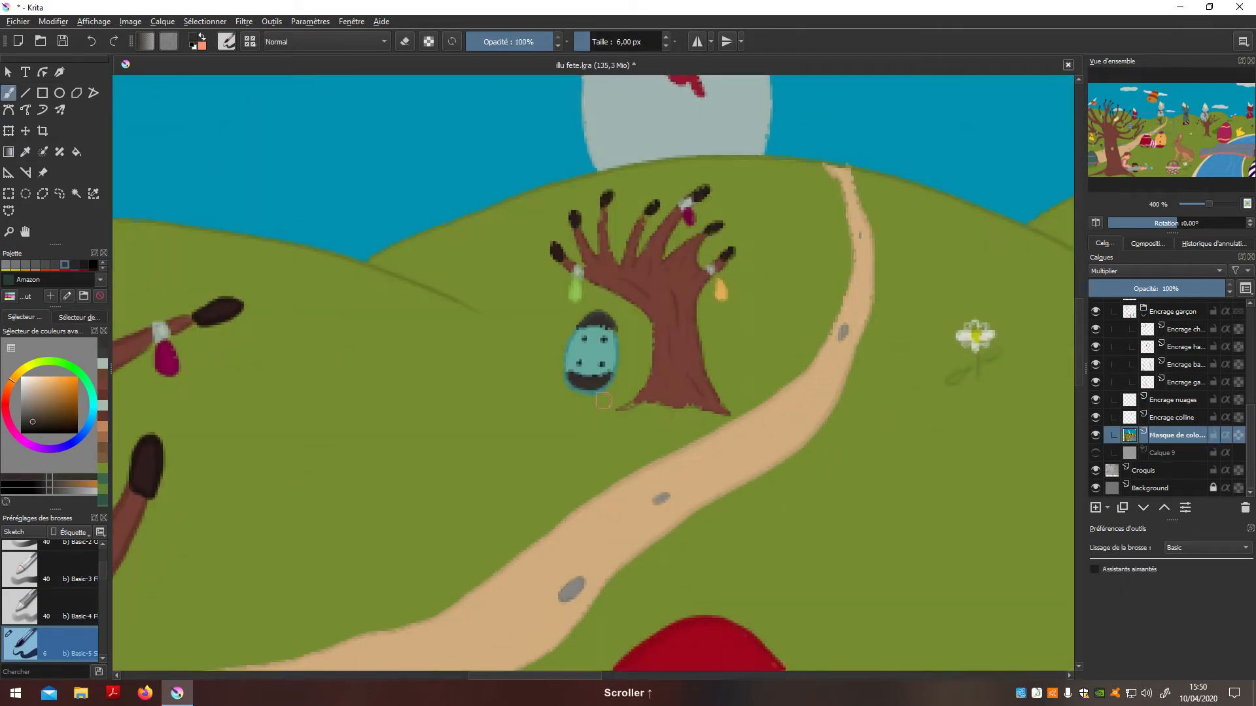
Try to erase the lower right edge of the egg's dark cap on the colouring mask layer
scroll(612, 367, up, 5)
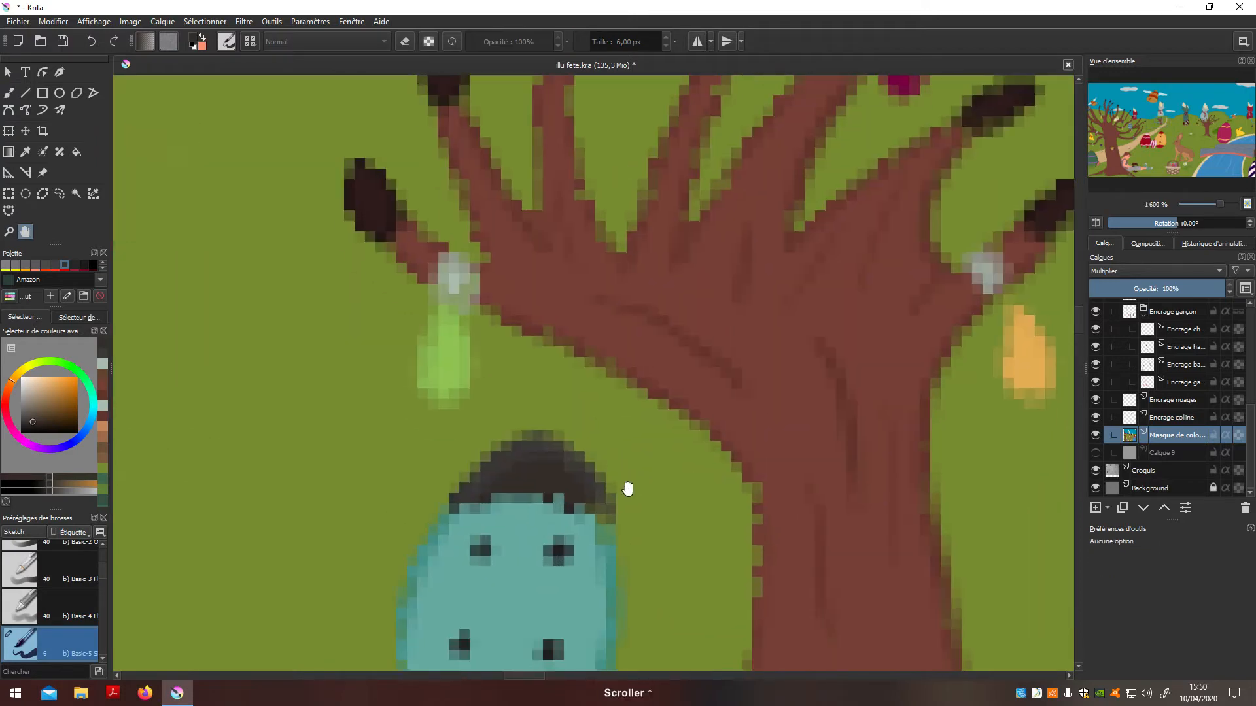
key(b)
key(e)
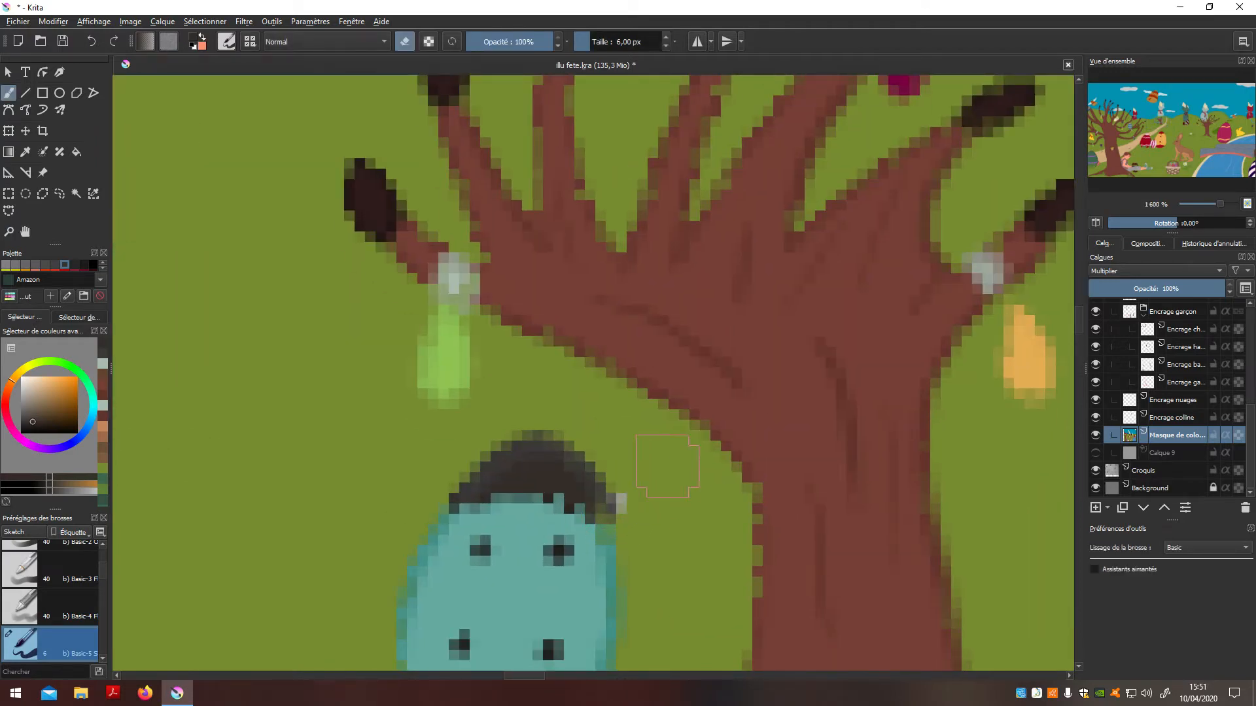
key(p)
key(ctrl+z)
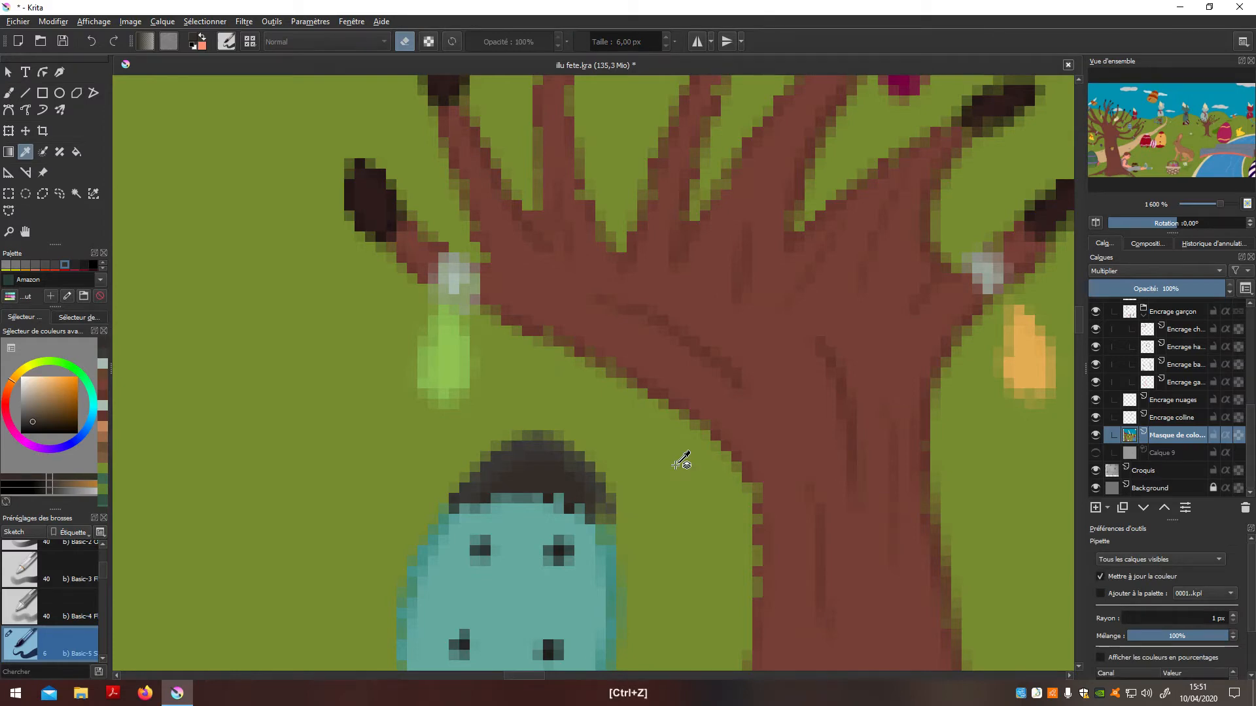
On the Encrage oeufs layer, darken the pixels along the right edge of the egg's cap with the 6 px brush
scroll(682, 461, down, 5)
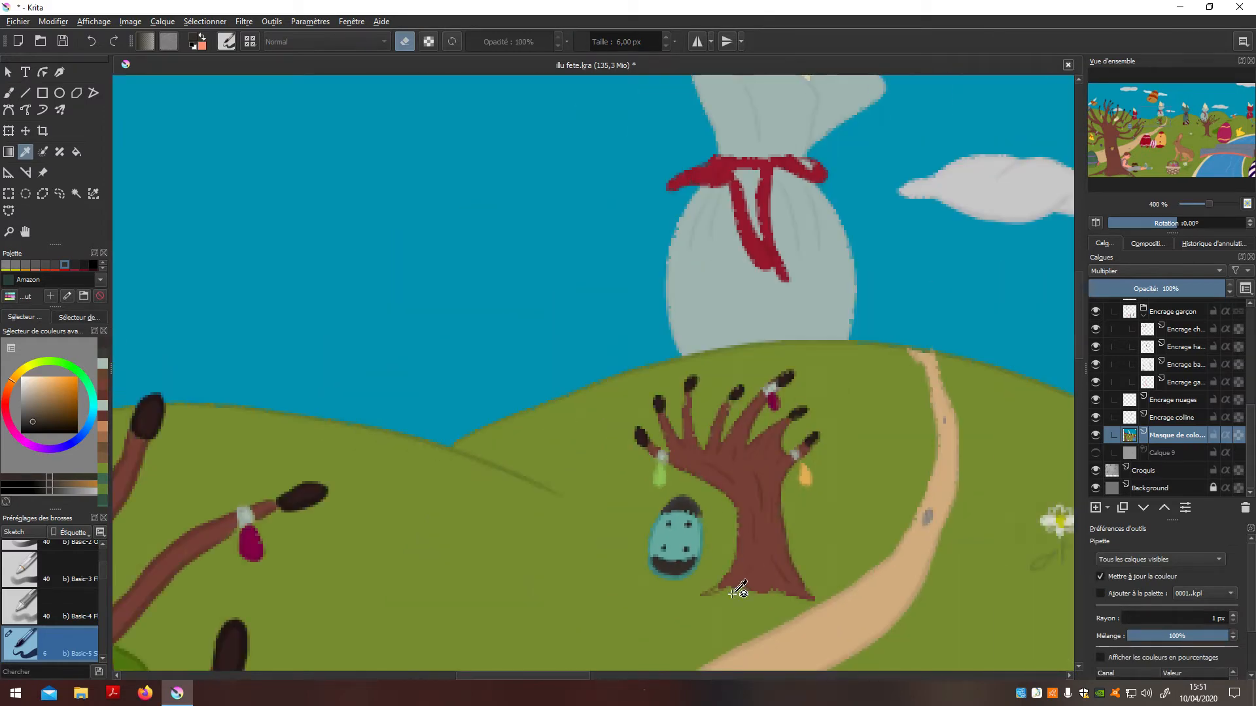
scroll(701, 541, up, 6)
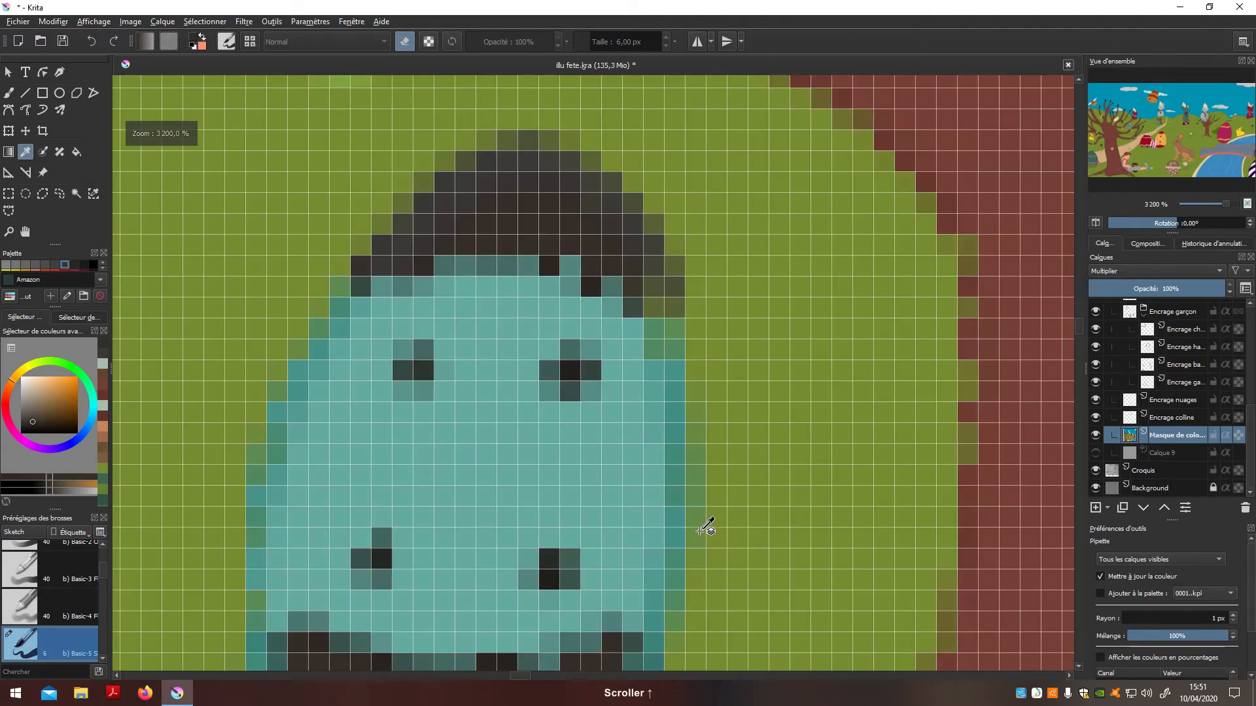
drag(695, 438, 654, 513)
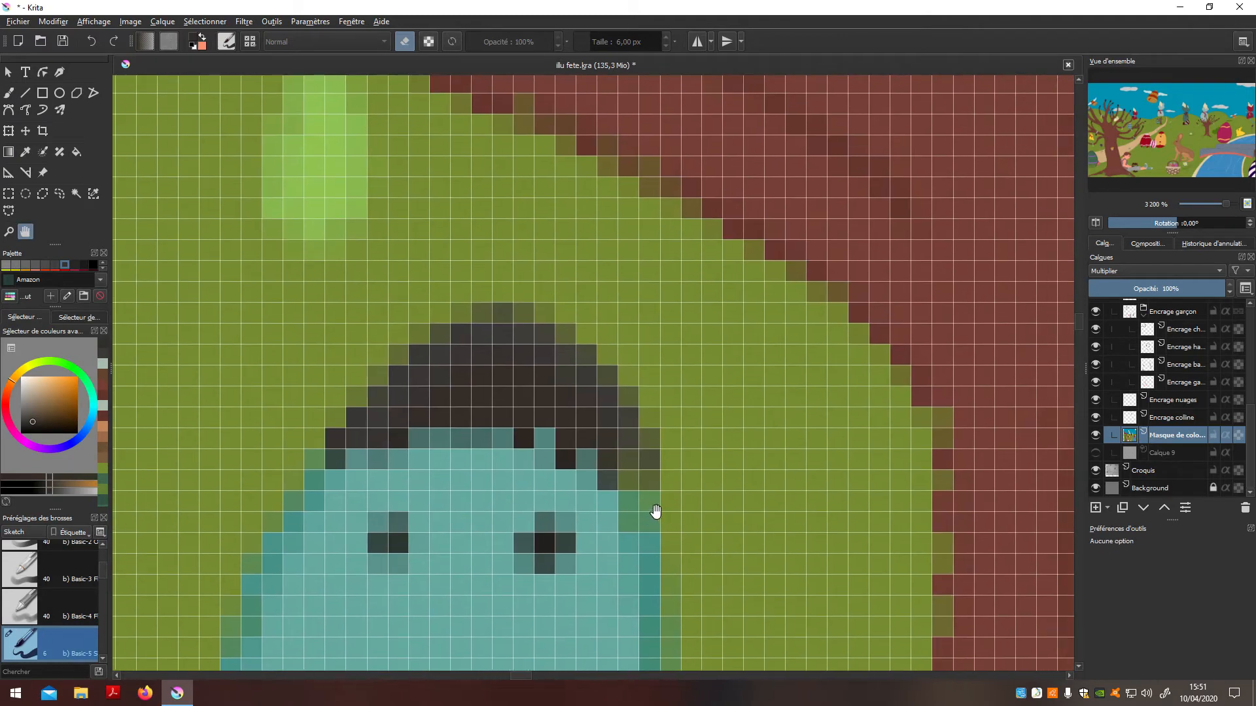
scroll(1244, 402, up, 5)
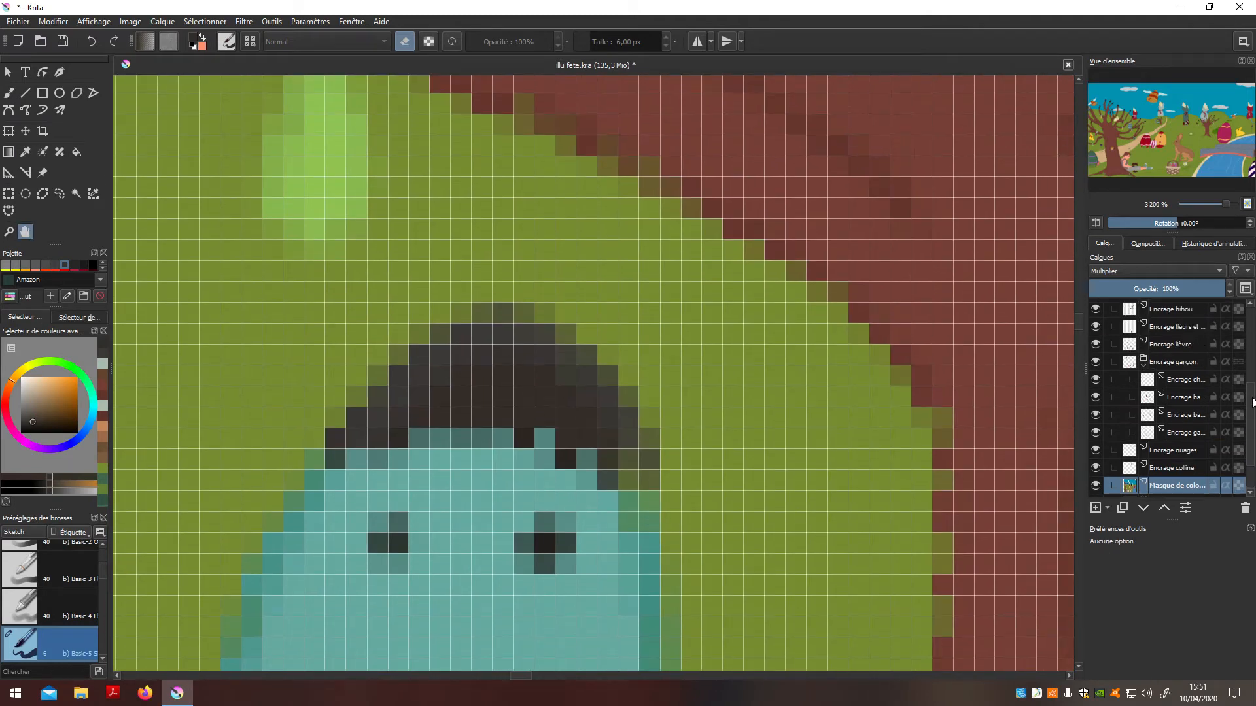
click(1201, 357)
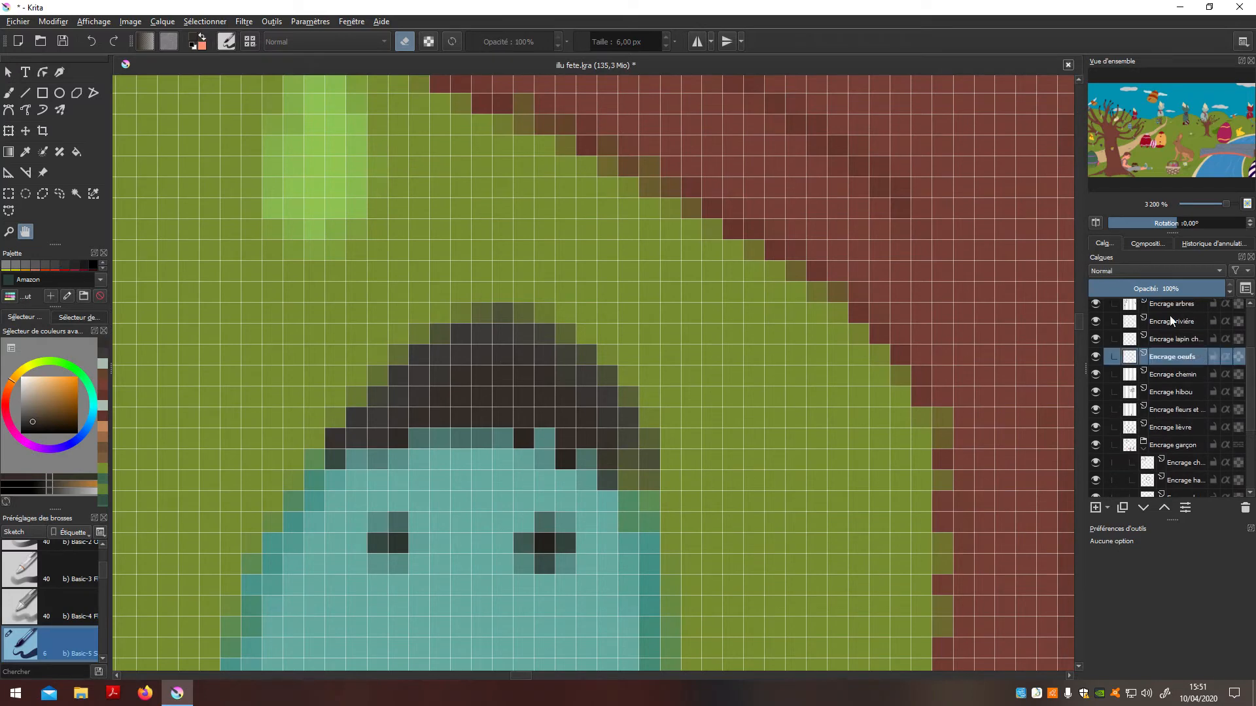
key(b)
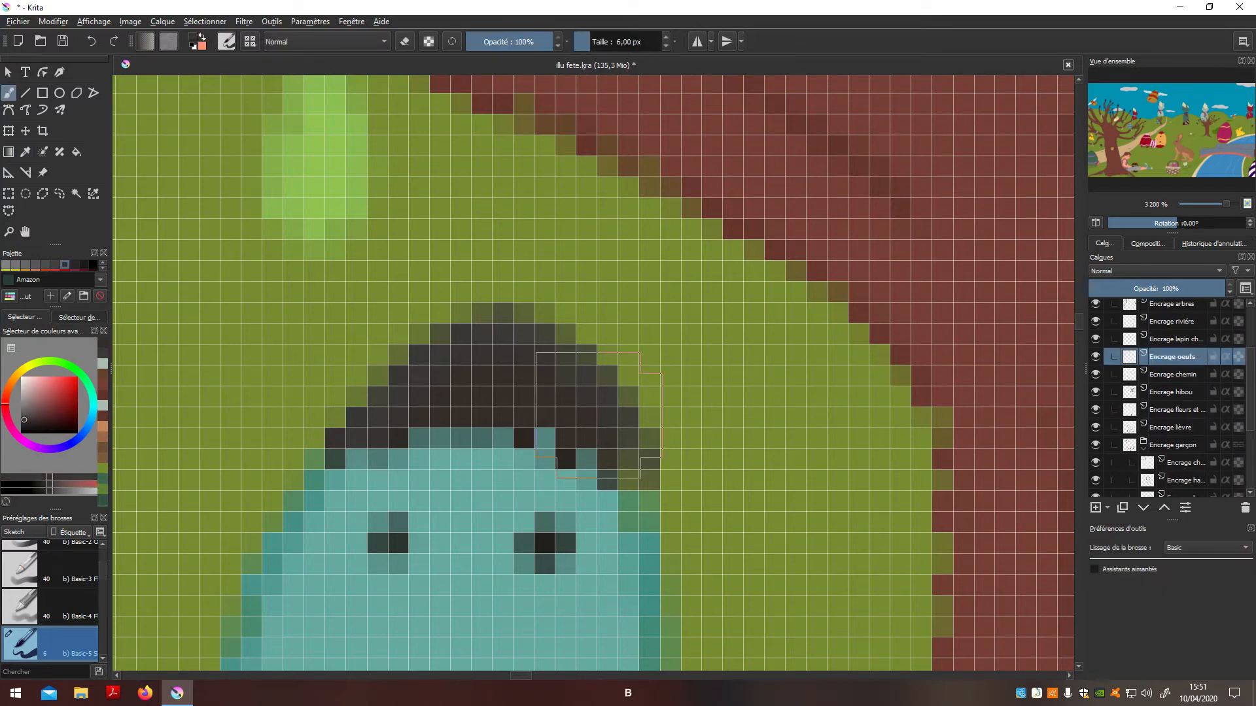
scroll(635, 495, down, 6)
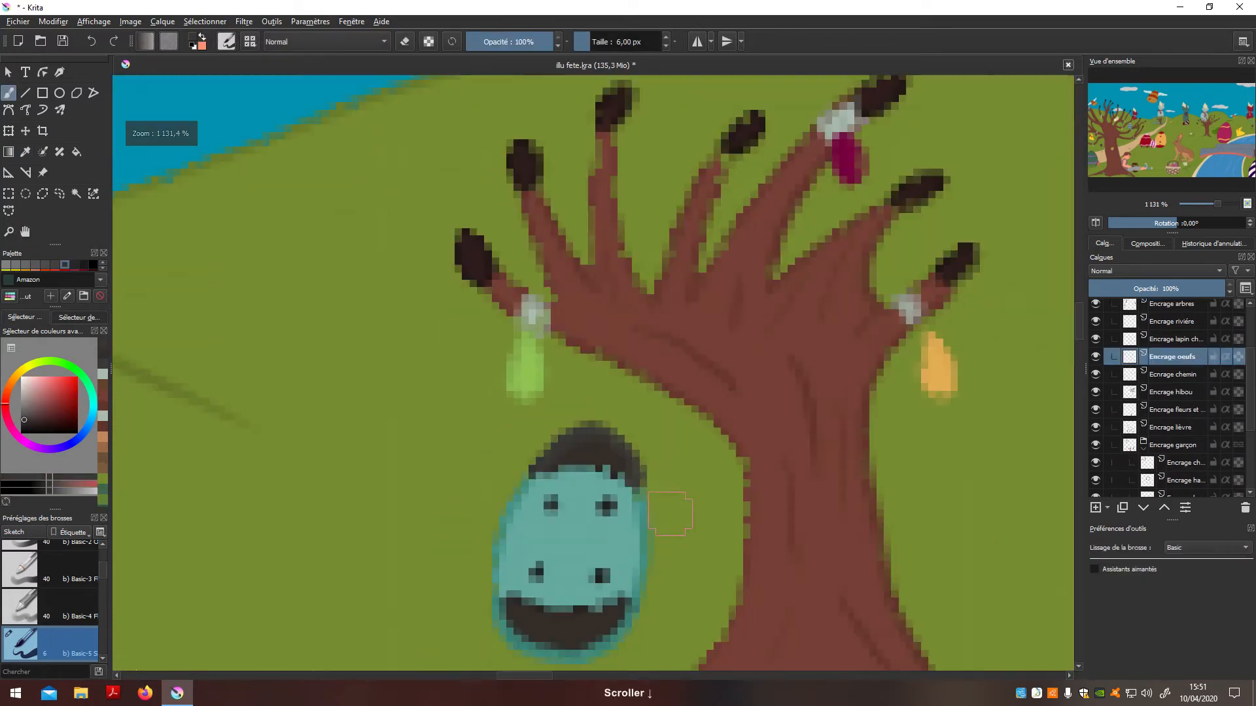
scroll(647, 487, up, 5)
scroll(651, 485, up, 1)
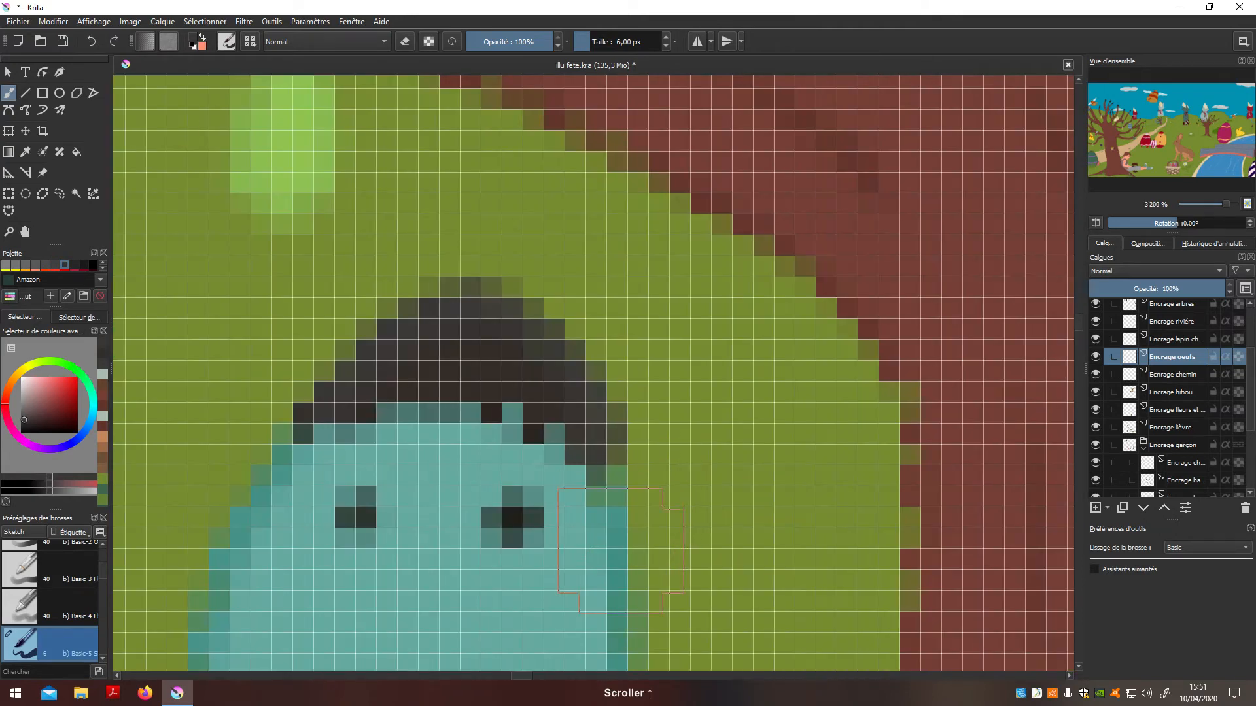
Sample the turquoise of the egg's right outline and touch up that outline just below the dark cap
key(p)
click(616, 547)
key(b)
scroll(614, 478, down, 8)
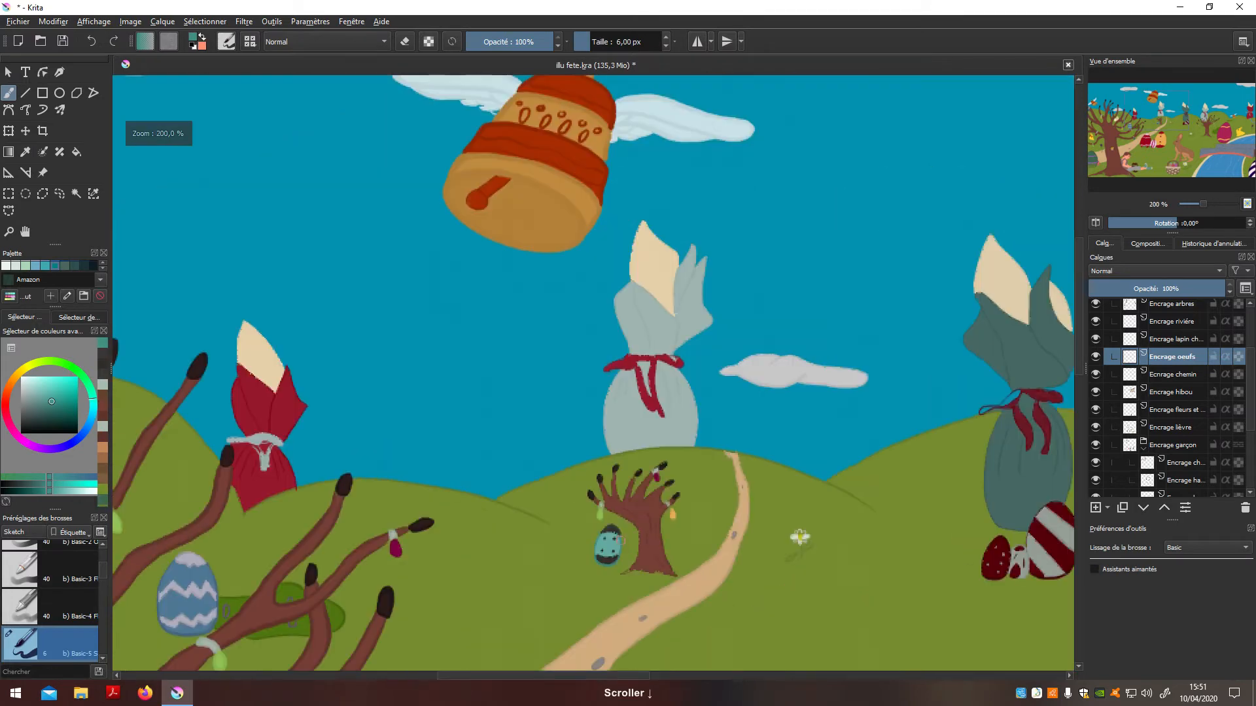
Try to thicken the turquoise outline around the bottom of the egg
scroll(625, 553, up, 3)
scroll(614, 523, up, 1)
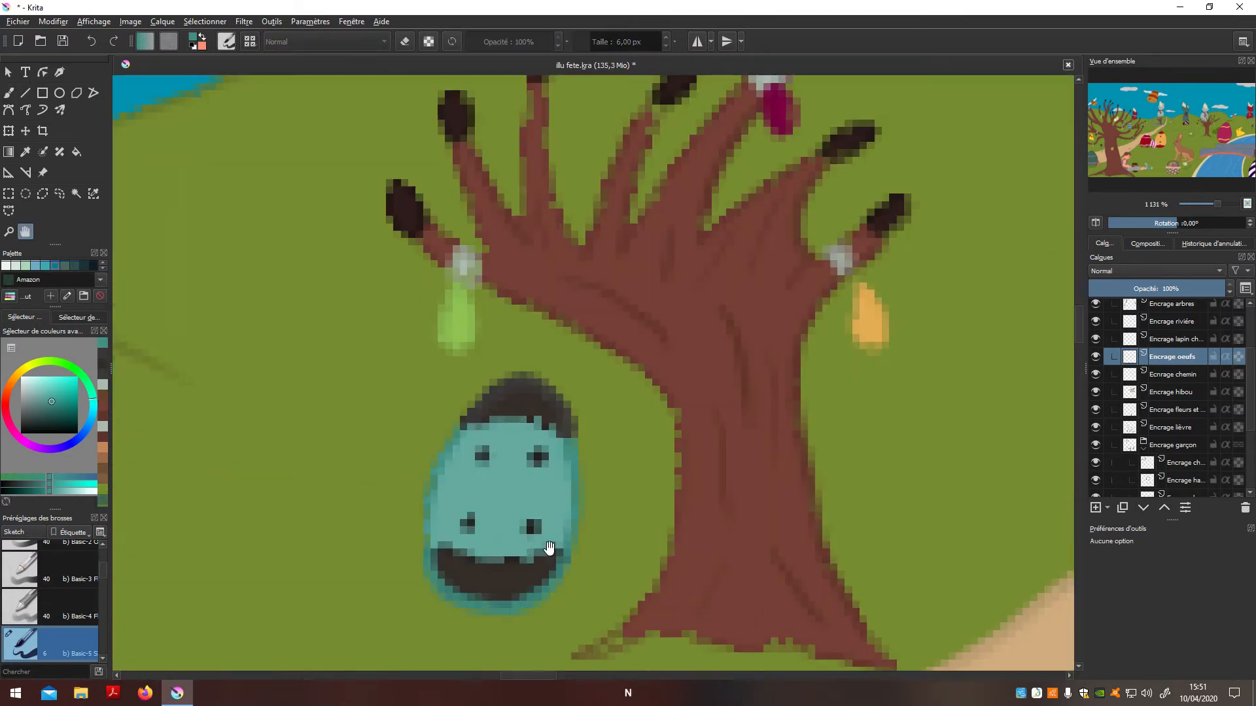
scroll(598, 504, up, 3)
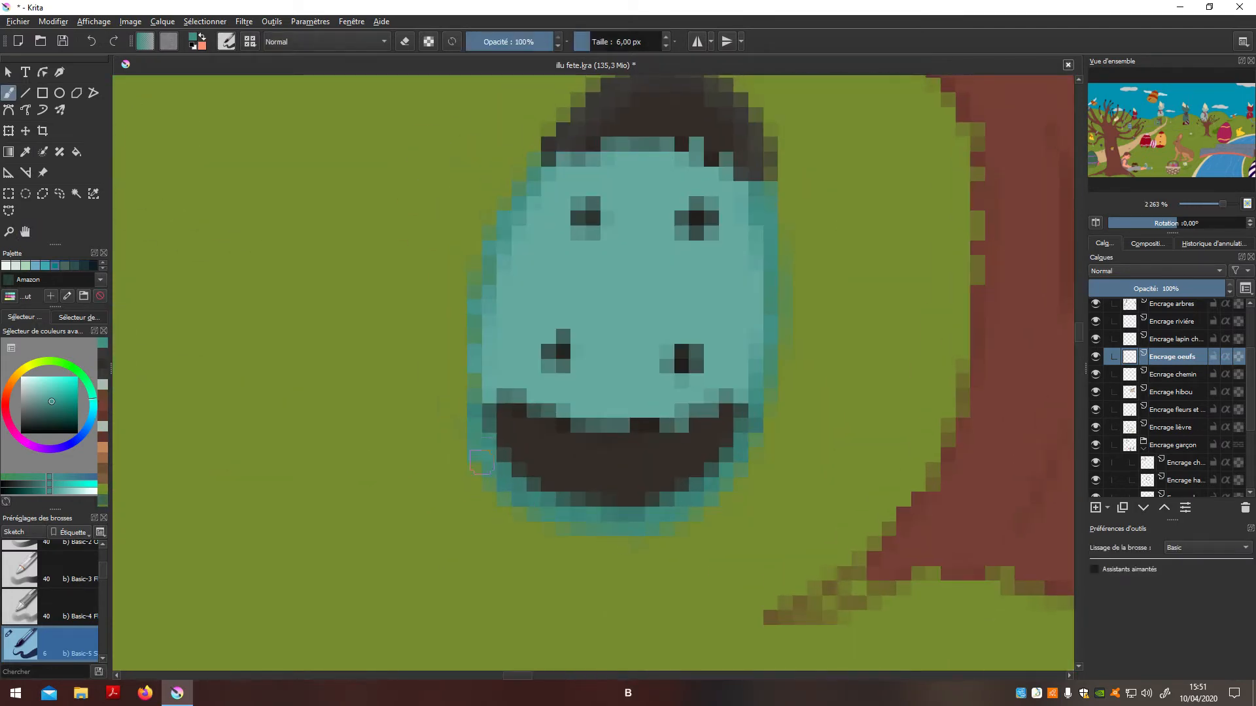
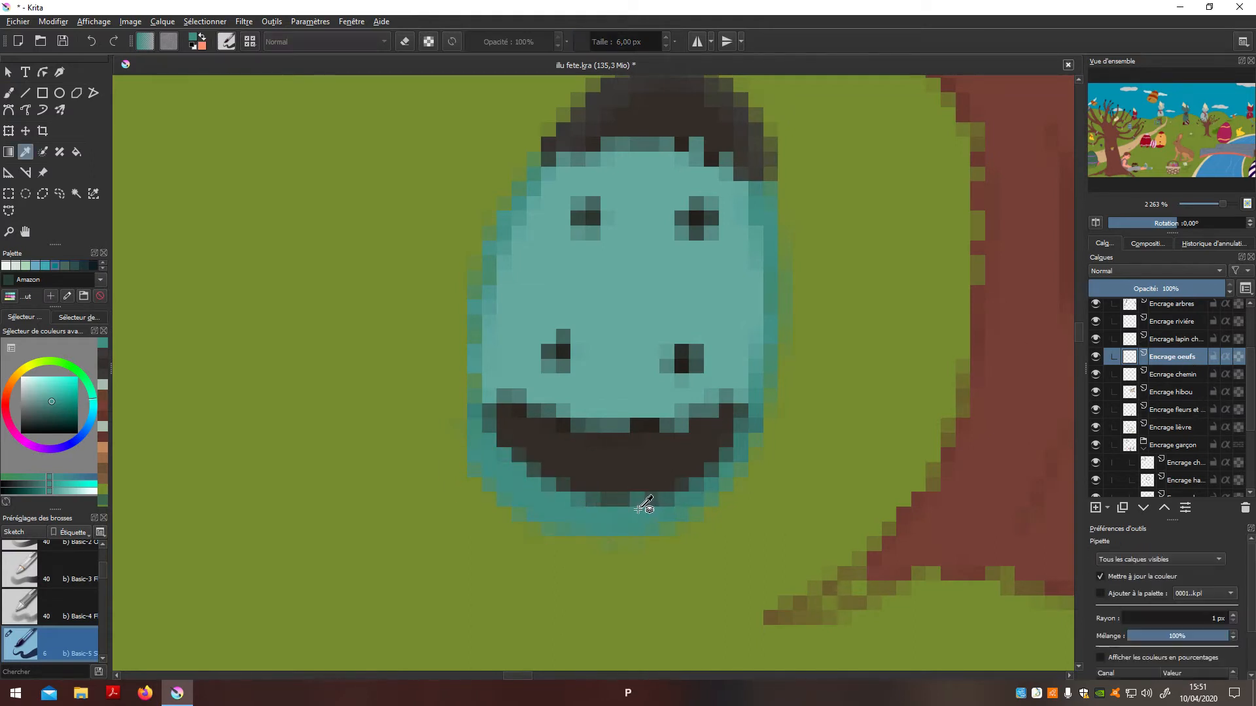
key(ctrl+z)
Erase the turquoise outline around the egg's lower dark band on the Encrage oeufs layer
key(b)
key(e)
mouse_move(561, 491)
mouse_down()
mouse_move(506, 459)
mouse_move(485, 466)
mouse_move(520, 489)
mouse_move(487, 489)
mouse_move(544, 531)
mouse_move(607, 486)
mouse_move(639, 509)
mouse_move(693, 494)
mouse_move(752, 454)
mouse_move(752, 412)
mouse_up()
drag(491, 428, 494, 421)
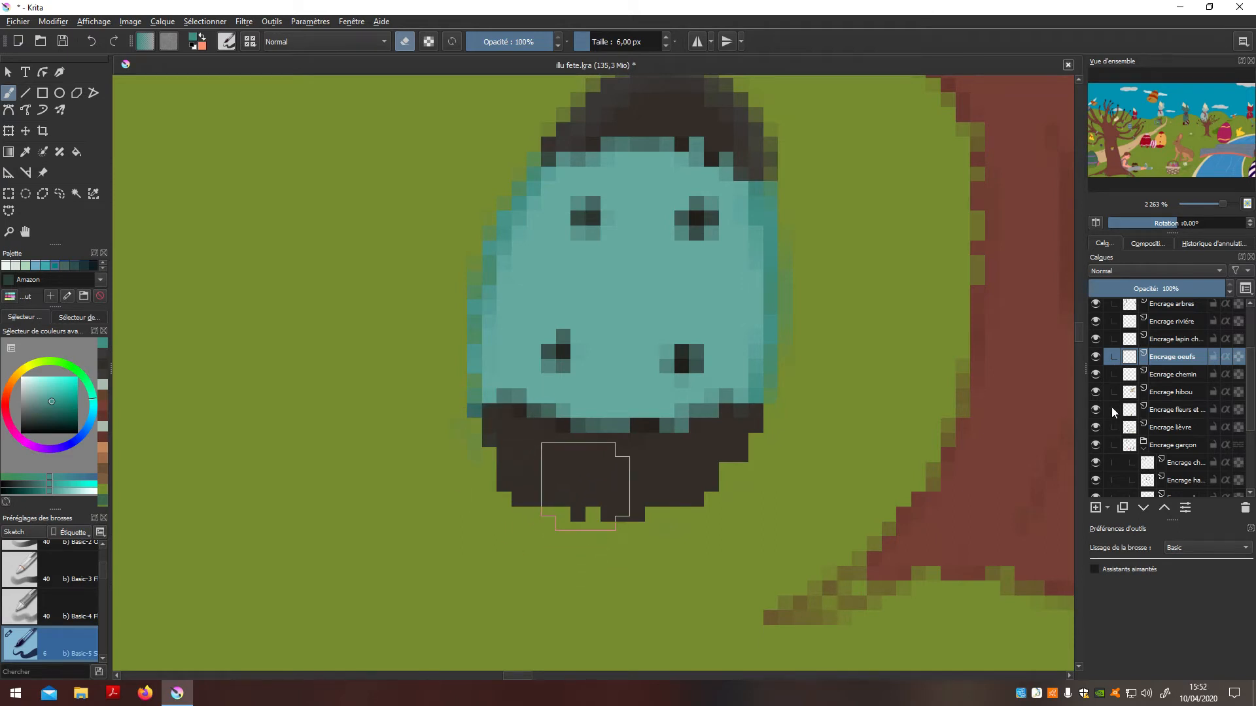
With the colouring mask temporarily hidden, sample the cap's dark grey inking, and use it to outline the egg's lower dark band
scroll(1252, 421, down, 3)
click(1096, 449)
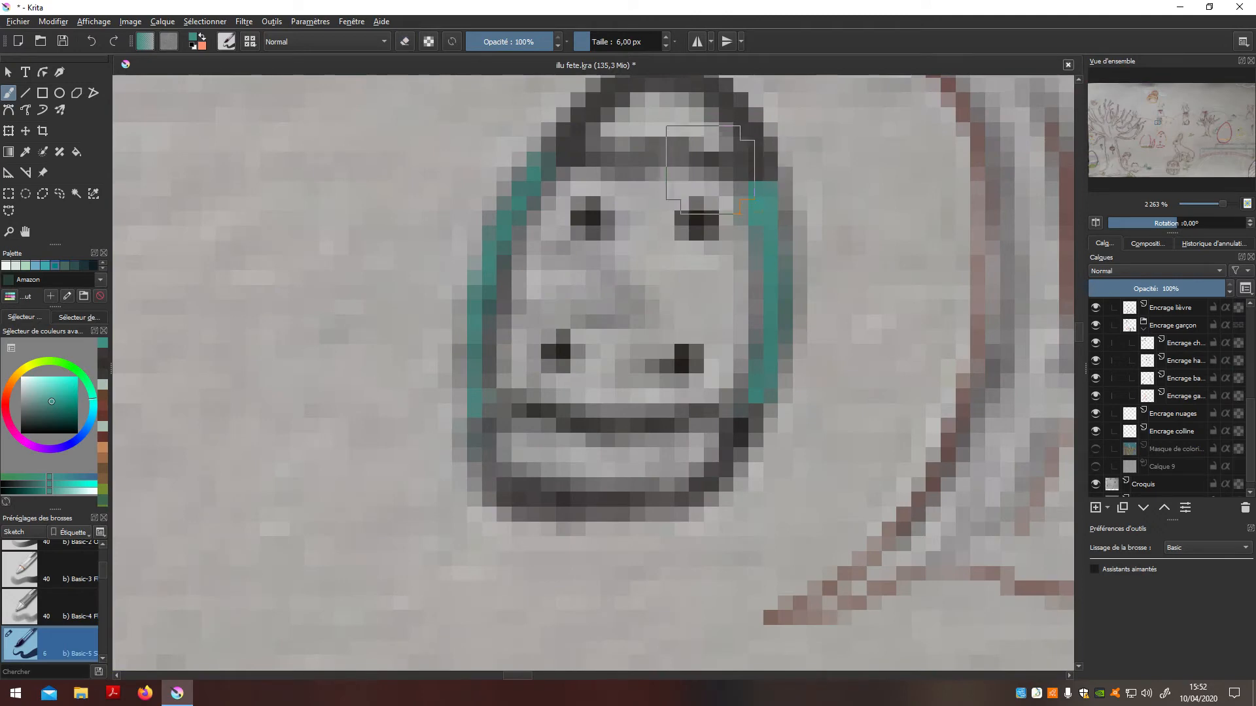
key(p)
click(738, 124)
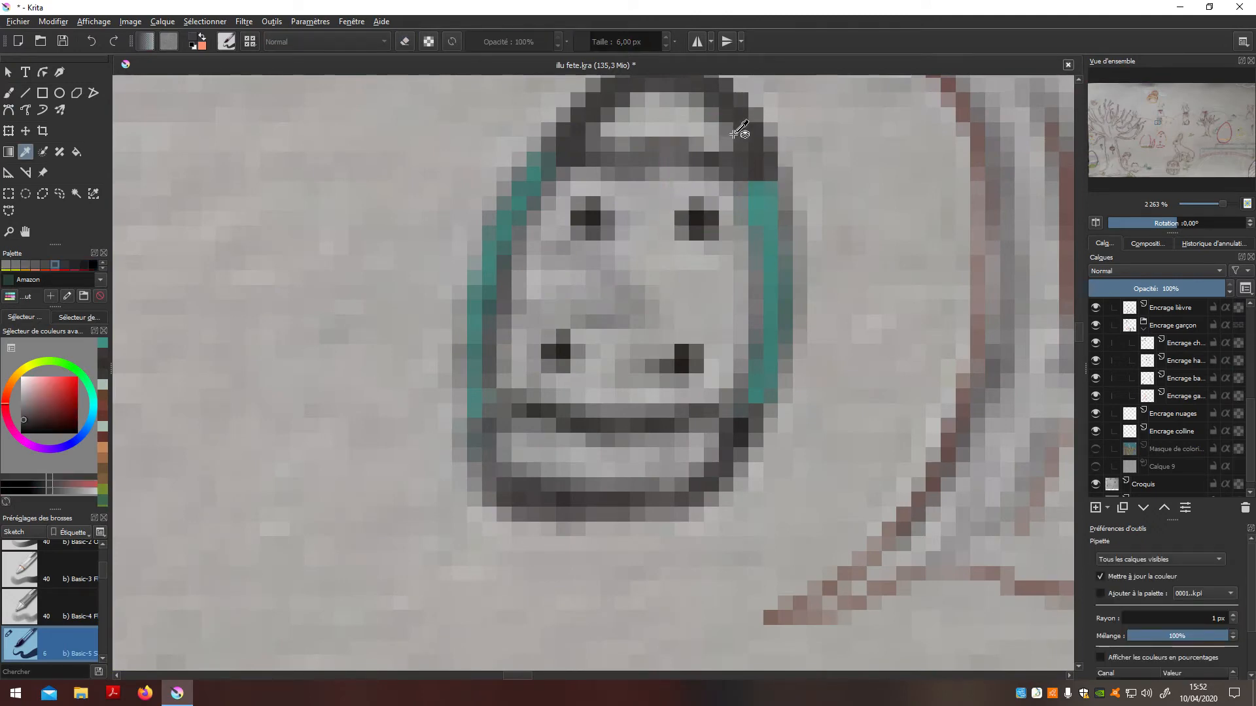
click(1096, 449)
key(b)
mouse_move(517, 409)
mouse_down()
mouse_move(484, 425)
mouse_move(500, 494)
mouse_move(611, 524)
mouse_move(743, 476)
mouse_up()
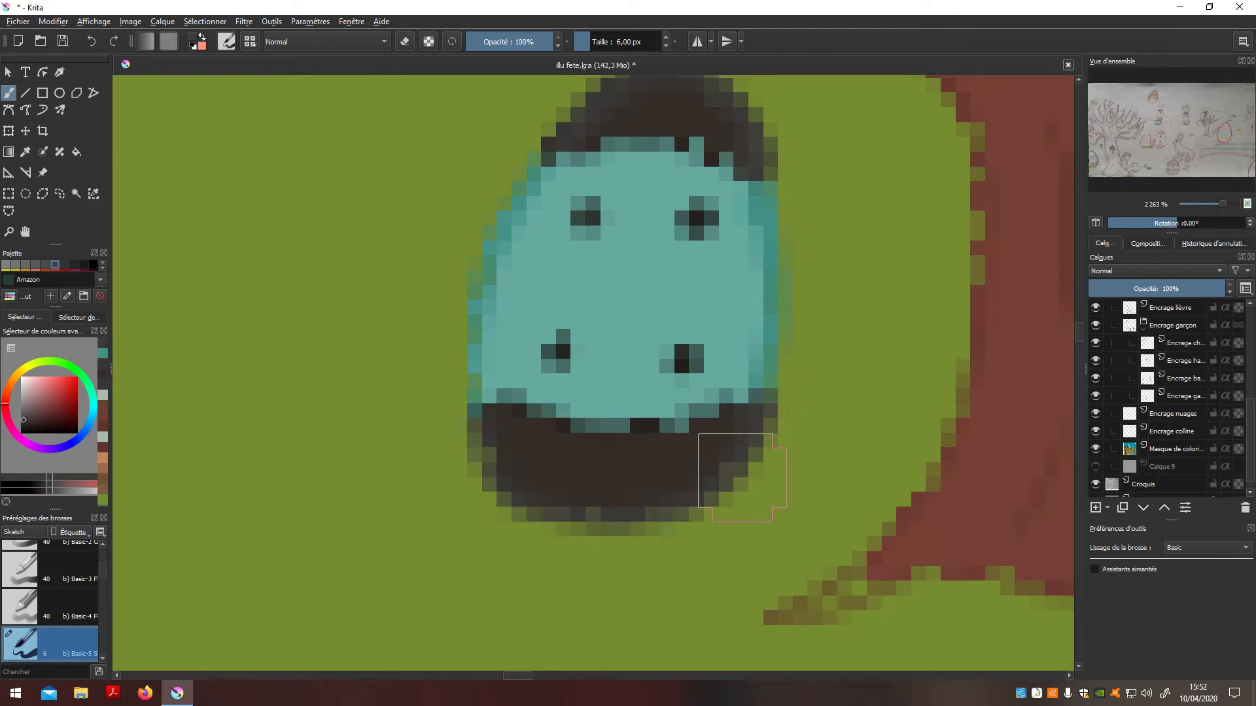
Sample the dark brown from the large tree's branch outline beside the blue ornament's pale tie
scroll(746, 477, down, 4)
scroll(853, 472, down, 3)
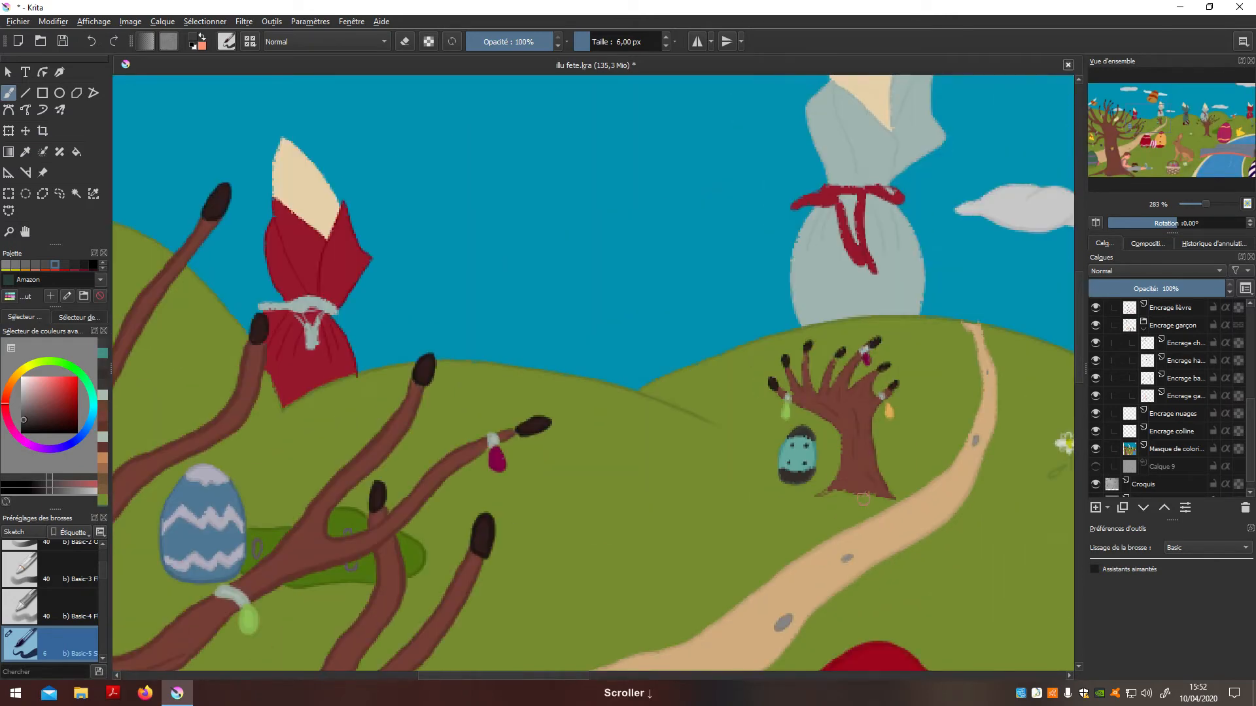
key(h)
drag(804, 452, 658, 311)
drag(761, 427, 791, 554)
scroll(762, 482, up, 5)
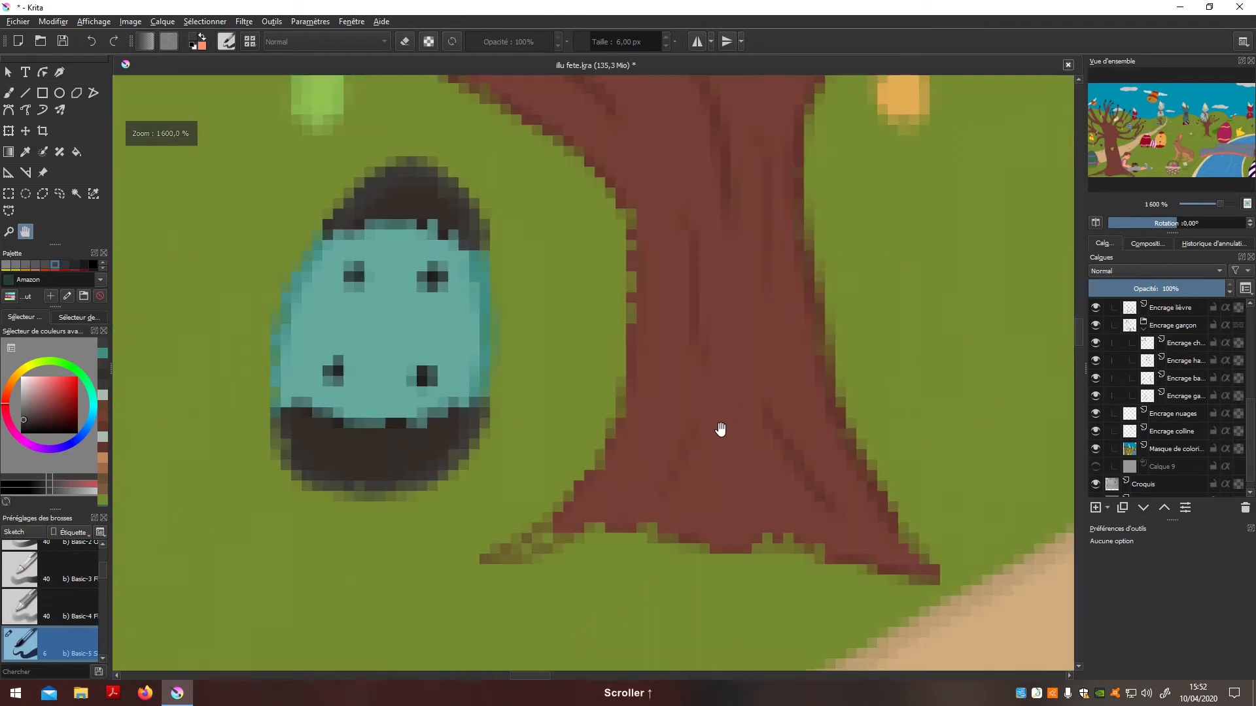
drag(702, 478, 765, 482)
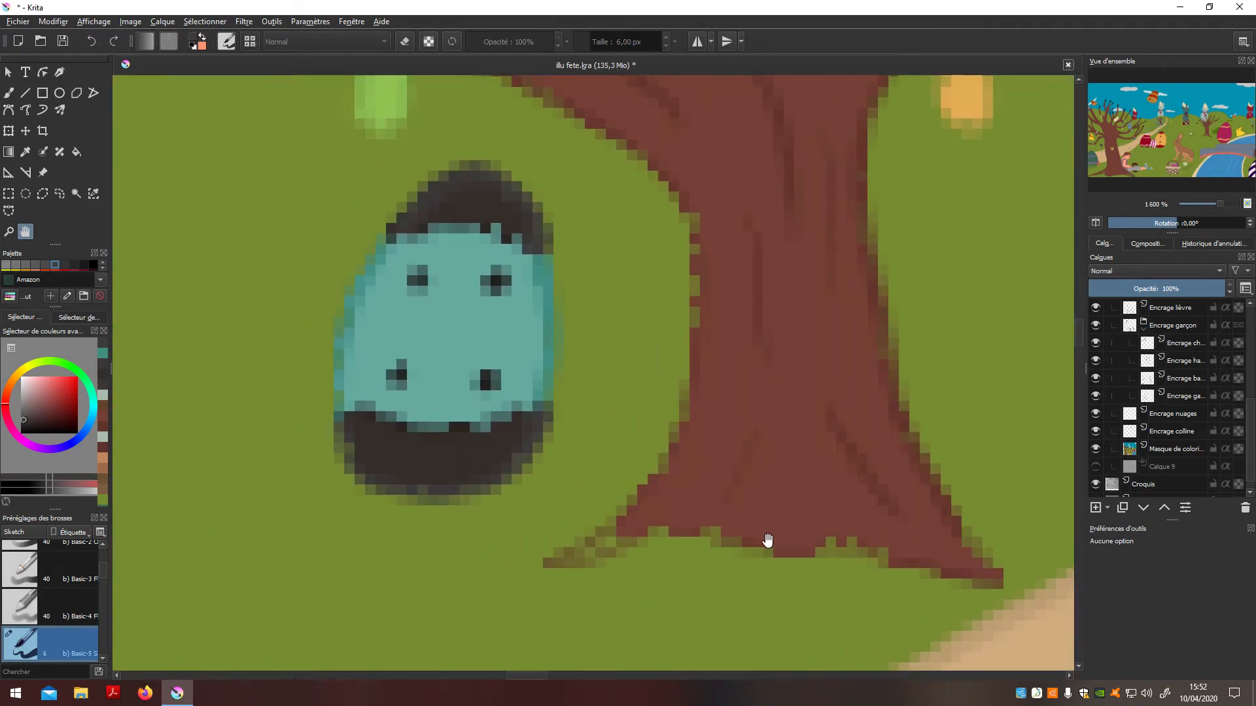
scroll(802, 450, up, 3)
scroll(788, 452, down, 6)
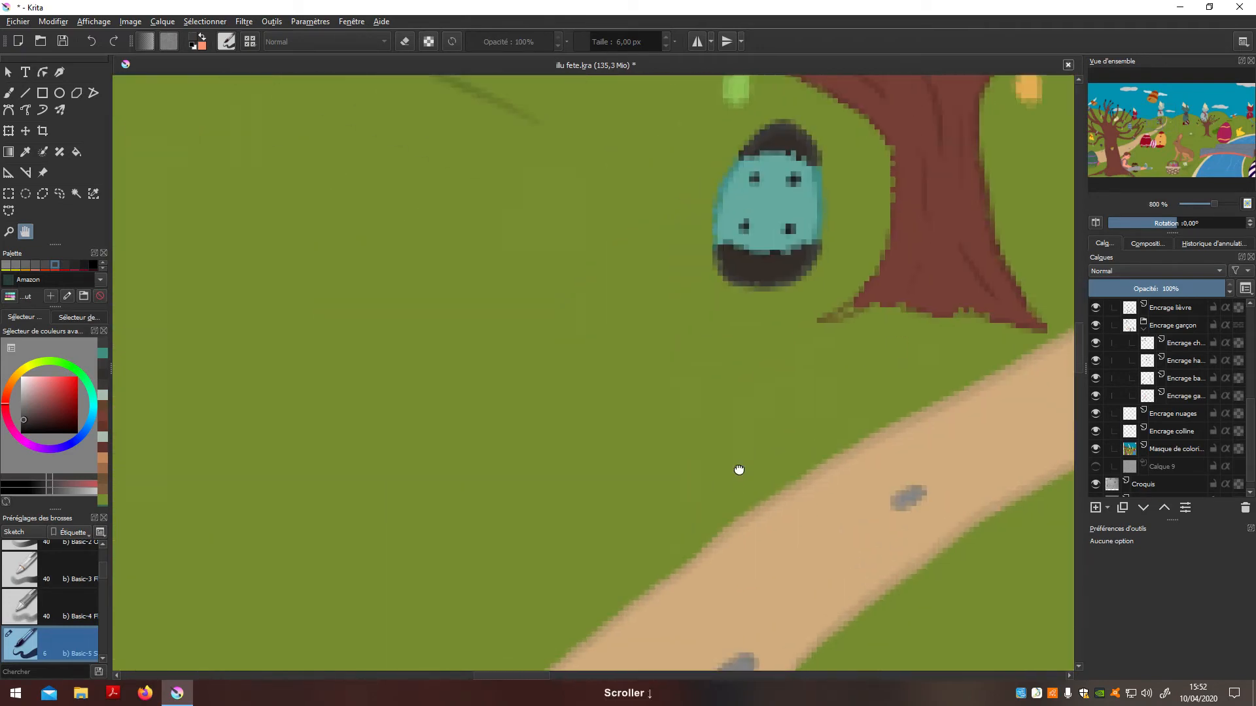
scroll(739, 469, down, 3)
scroll(600, 488, up, 5)
key(p)
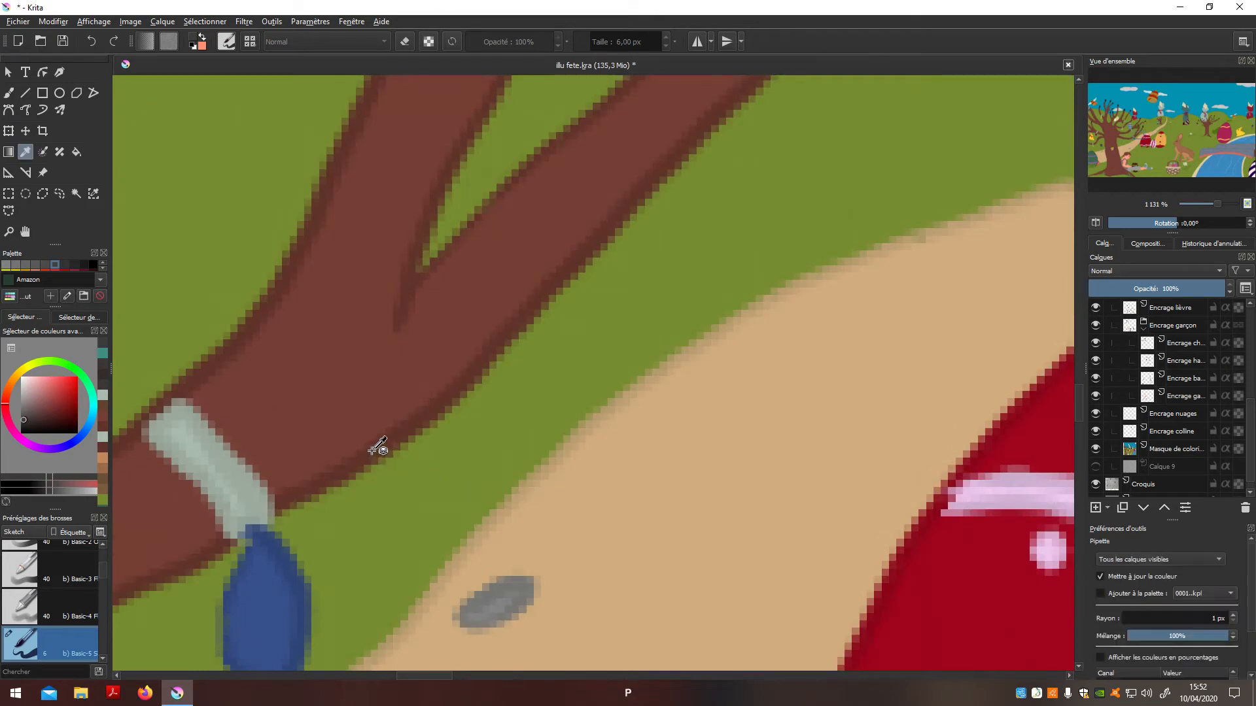
click(292, 499)
On the Encrage arbres layer, redraw the small distant tree's left edge and base in dark brown with a 3 px brush
scroll(291, 512, down, 4)
key(n)
drag(743, 388, 651, 478)
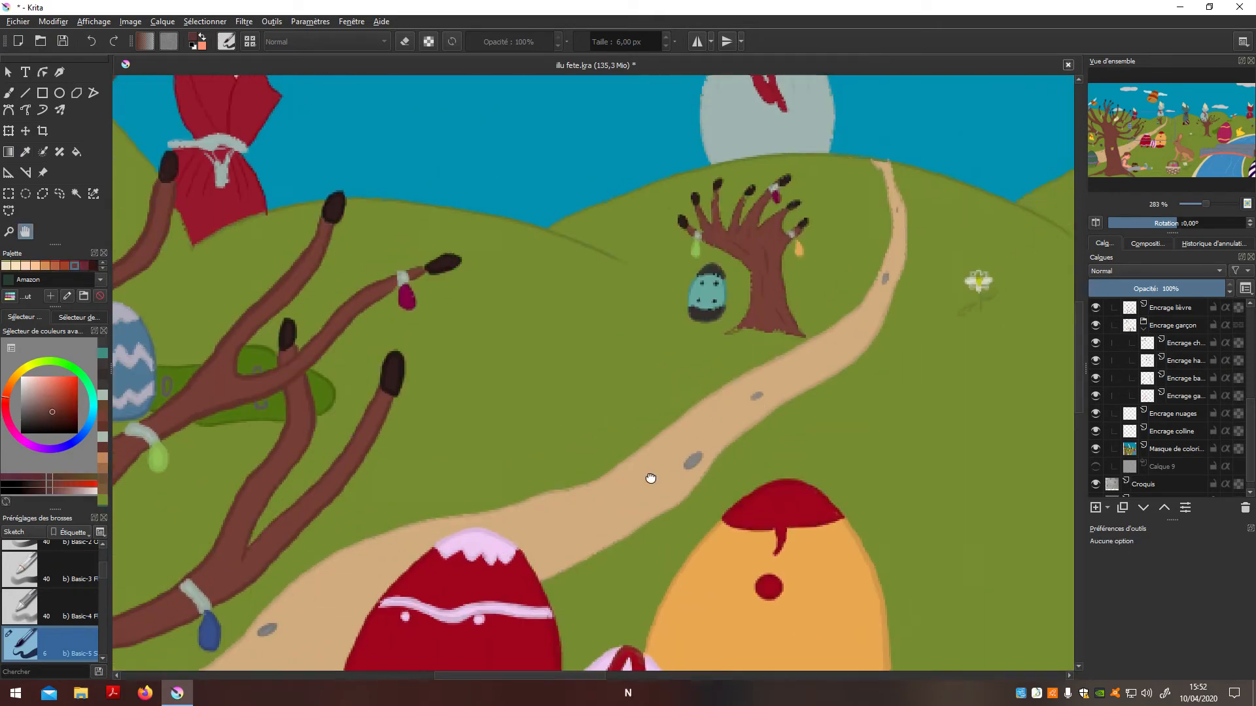
scroll(651, 479, up, 3)
scroll(1233, 343, up, 3)
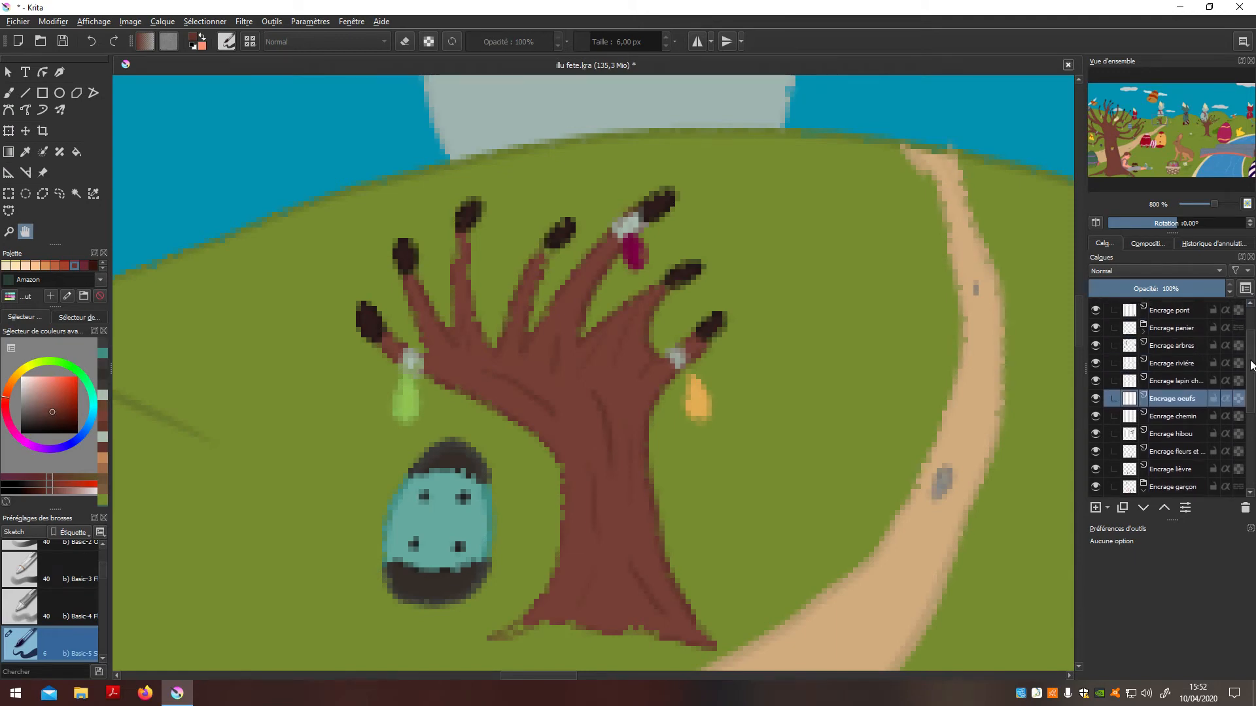
scroll(1233, 367, up, 1)
click(1171, 396)
key(b)
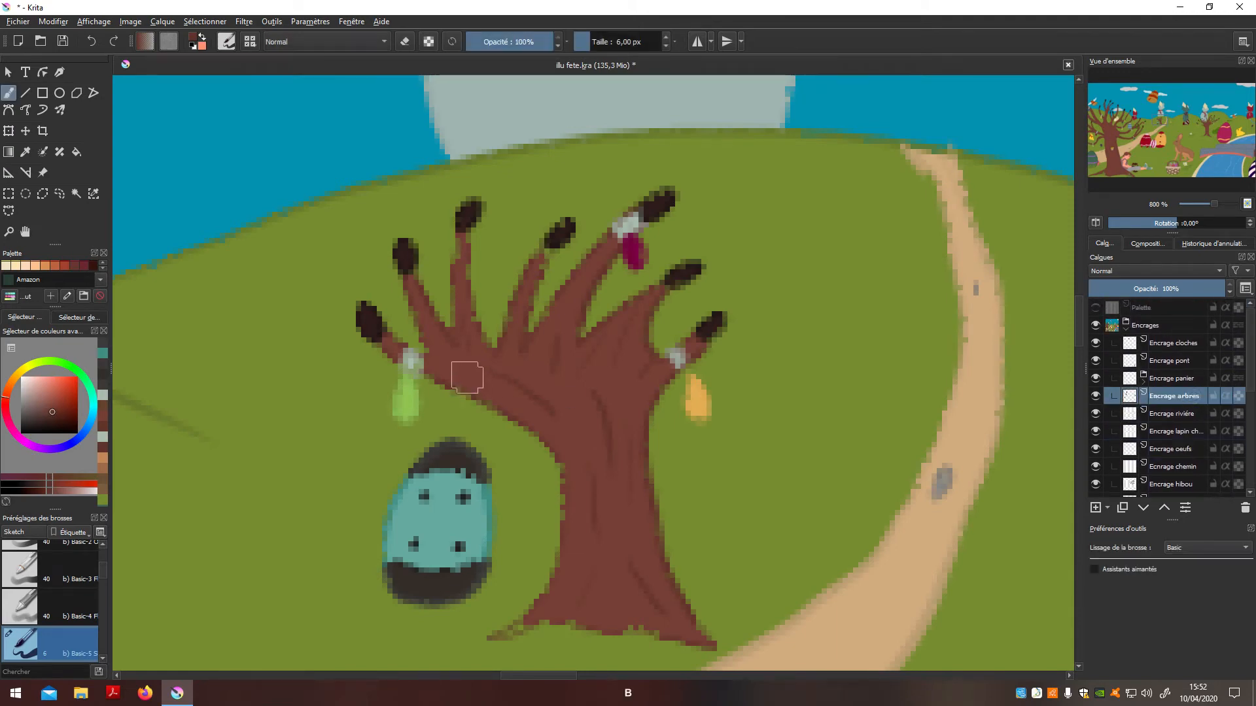
shift+drag(554, 430, 525, 405)
mouse_move(391, 348)
mouse_down()
mouse_move(505, 420)
mouse_move(561, 467)
mouse_move(557, 572)
mouse_move(501, 631)
mouse_move(521, 648)
mouse_move(498, 631)
mouse_move(644, 633)
mouse_move(712, 647)
mouse_up()
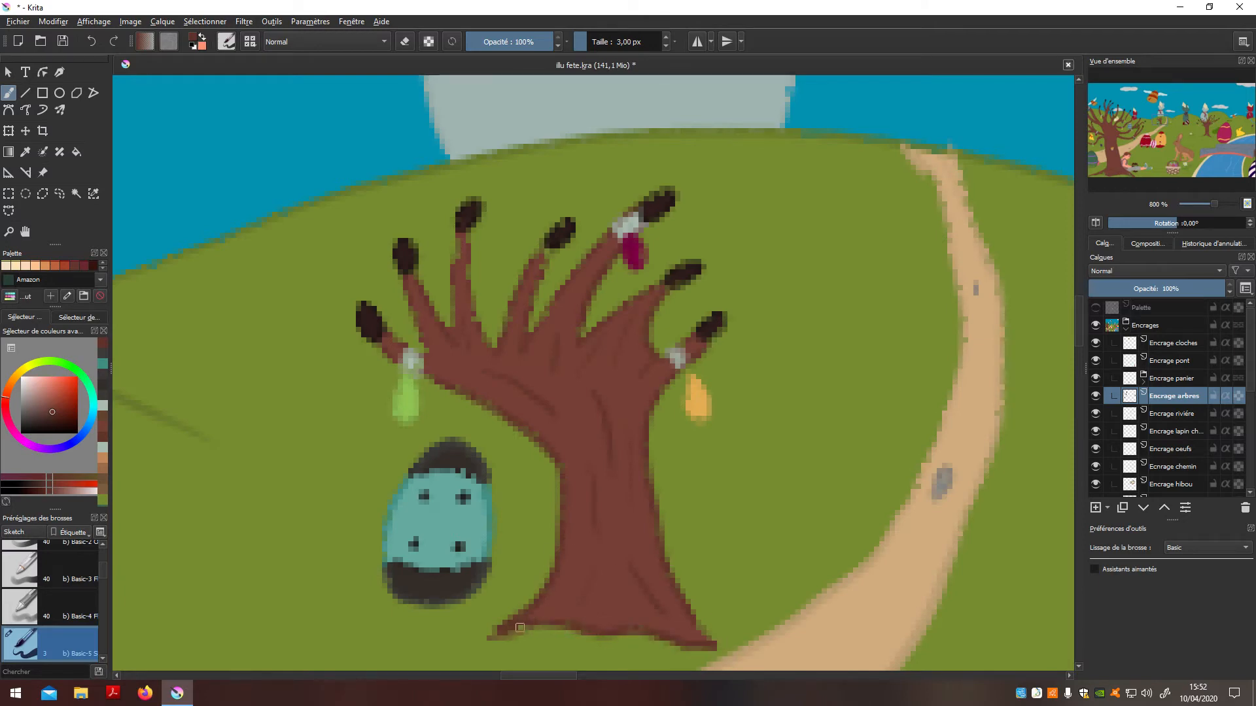
Redraw the rest of the small distant tree's outline in dark brown, covering its right trunk edge, branches and lower left edge
mouse_move(671, 380)
mouse_down()
mouse_move(652, 422)
mouse_move(654, 502)
mouse_move(677, 581)
mouse_up()
drag(587, 335, 653, 288)
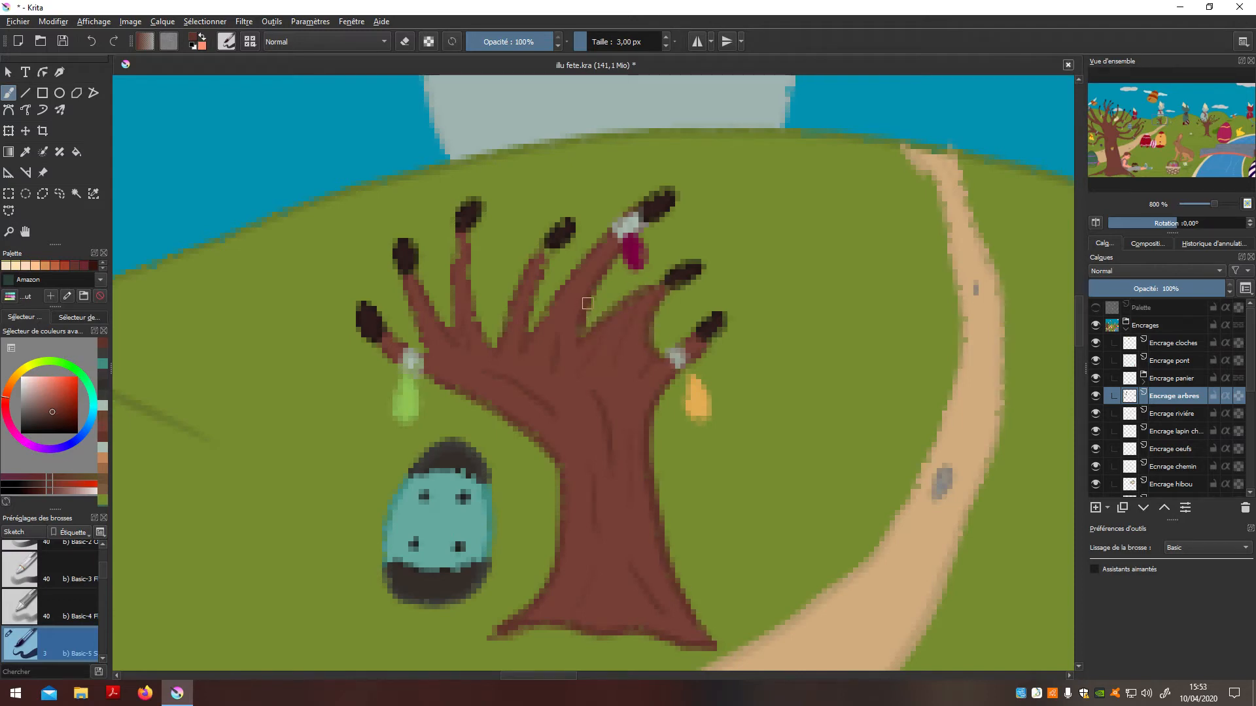
mouse_move(534, 315)
mouse_down()
mouse_move(602, 239)
mouse_move(546, 261)
mouse_move(523, 350)
mouse_move(515, 291)
mouse_move(543, 252)
mouse_up()
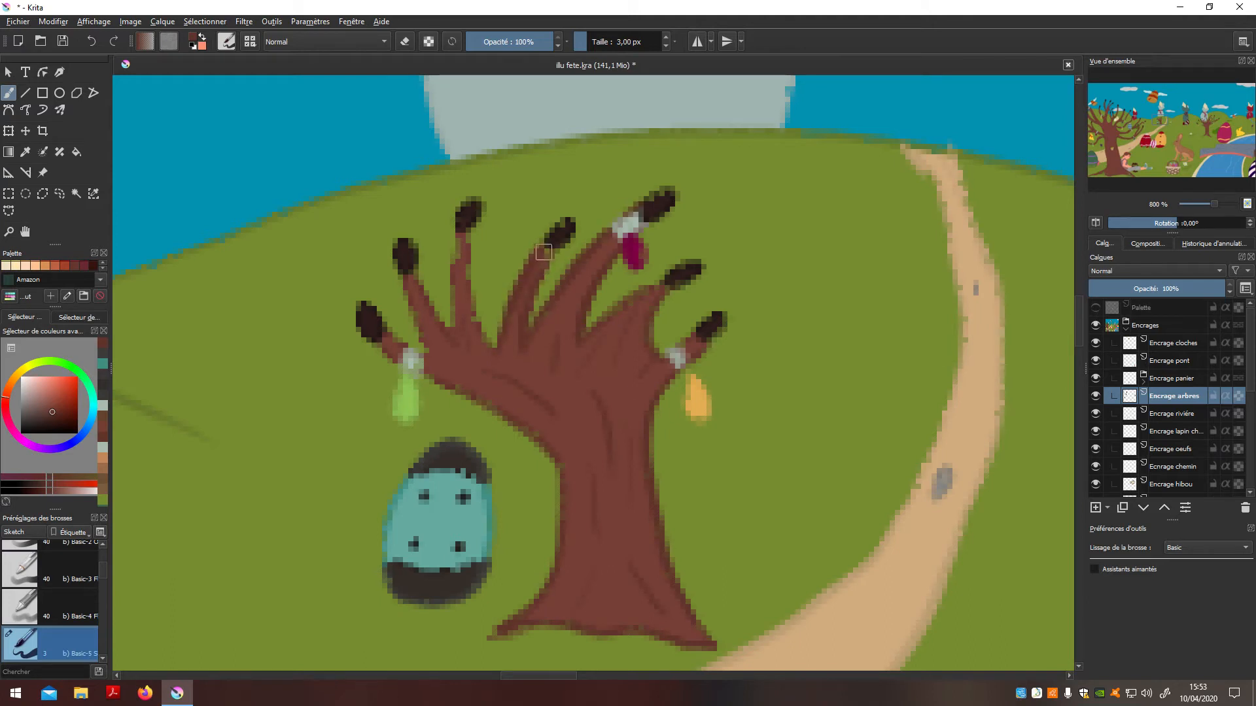
mouse_move(471, 228)
mouse_down()
mouse_move(484, 340)
mouse_move(458, 232)
mouse_move(451, 342)
mouse_move(421, 283)
mouse_up()
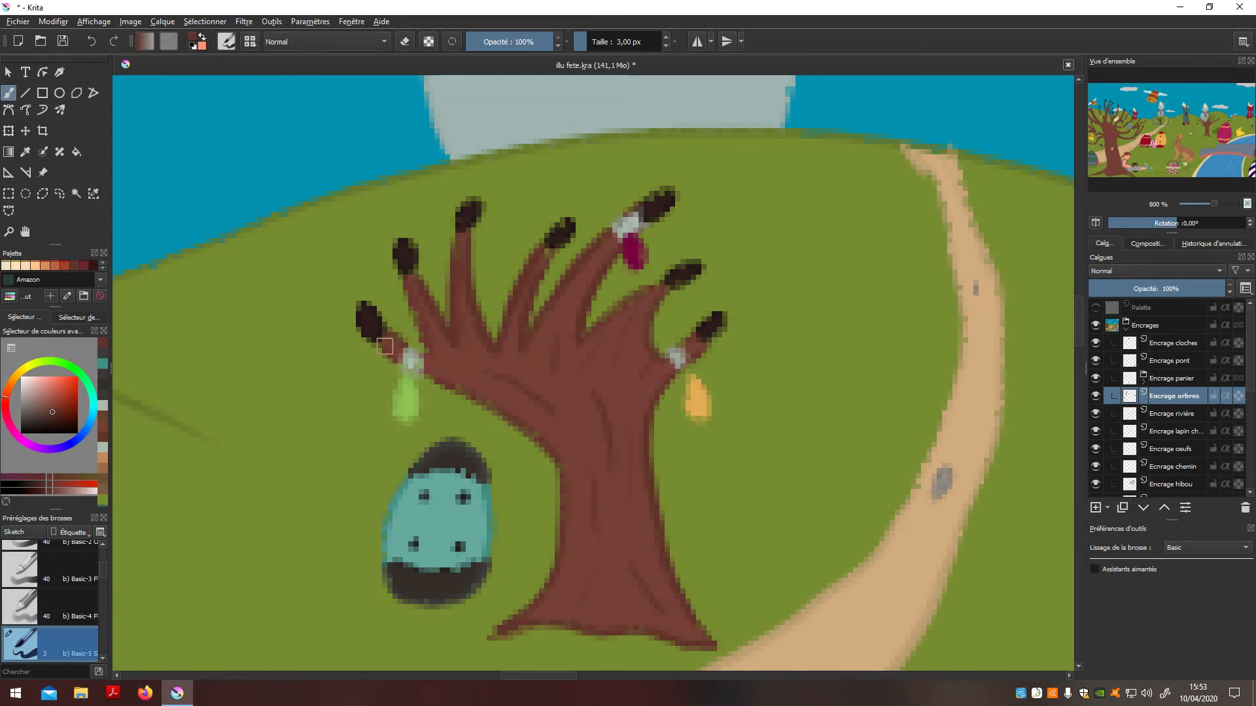
drag(454, 380, 550, 466)
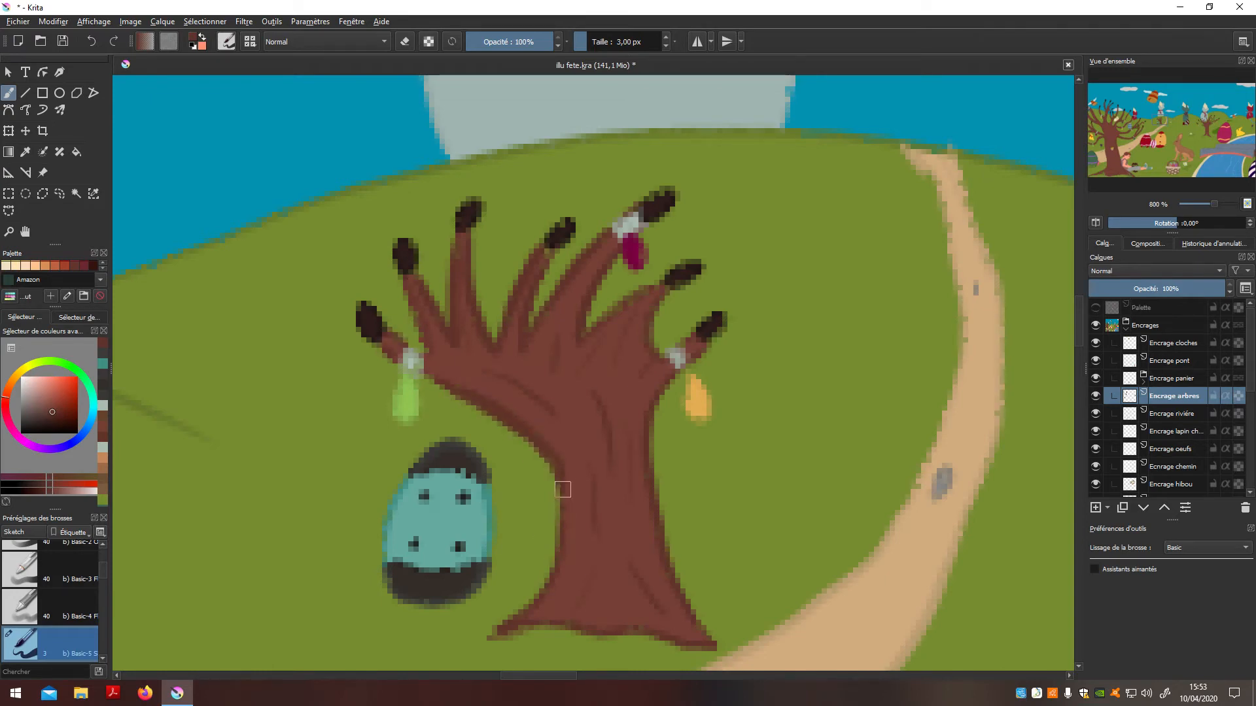
Sample the tan outline colour from the edge of the distant path beside the small tree
key(1)
drag(1020, 510, 843, 506)
scroll(752, 517, up, 10)
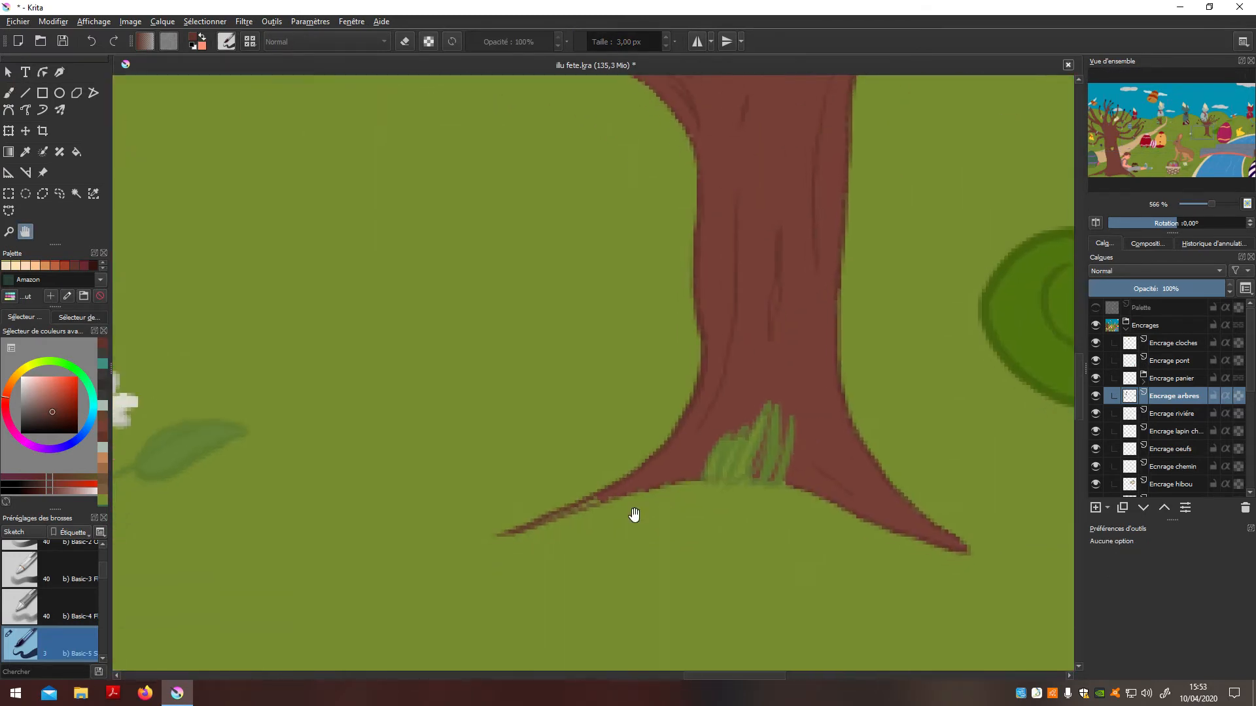
key(b)
scroll(668, 499, down, 10)
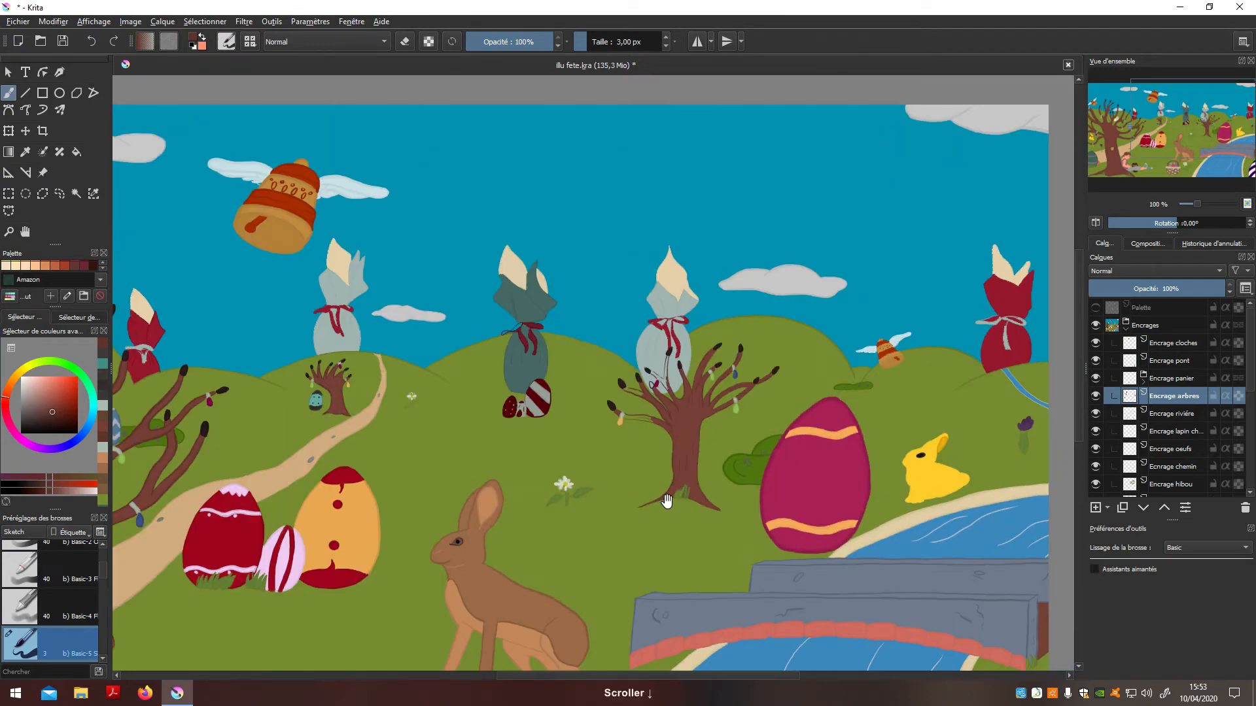
key(h)
scroll(392, 361, up, 11)
scroll(443, 477, down, 6)
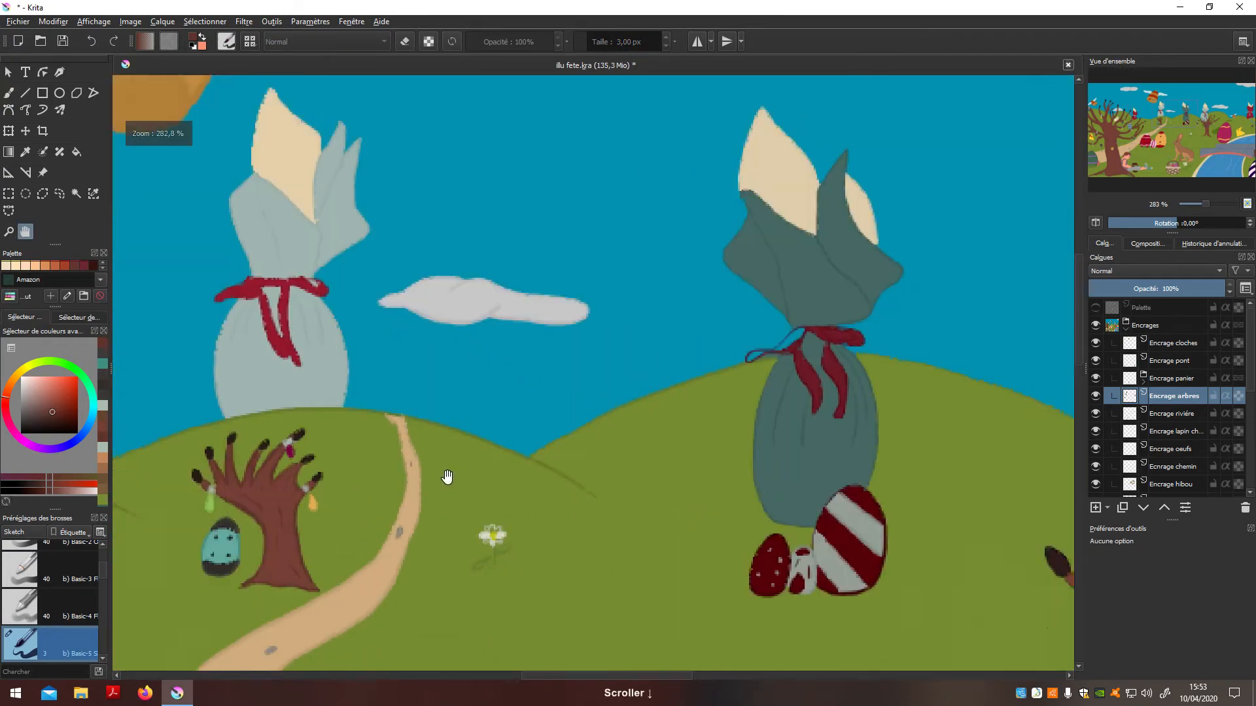
scroll(485, 497, up, 8)
scroll(460, 484, down, 8)
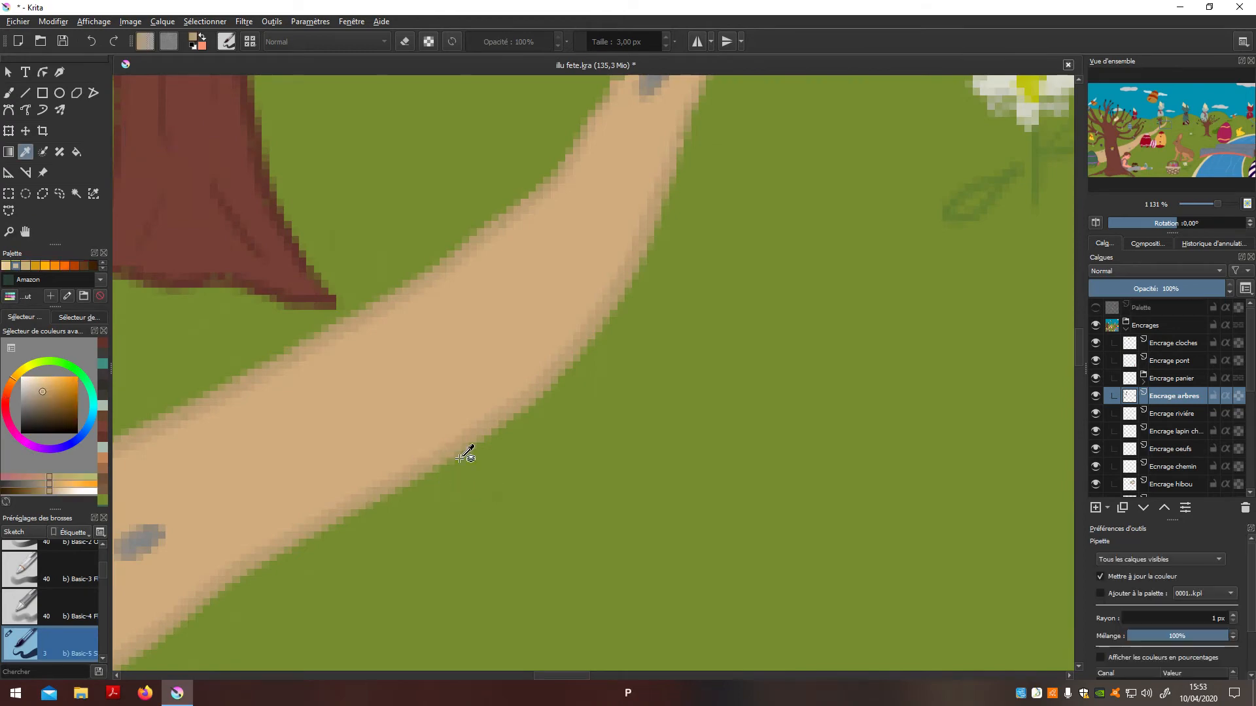
scroll(490, 580, up, 10)
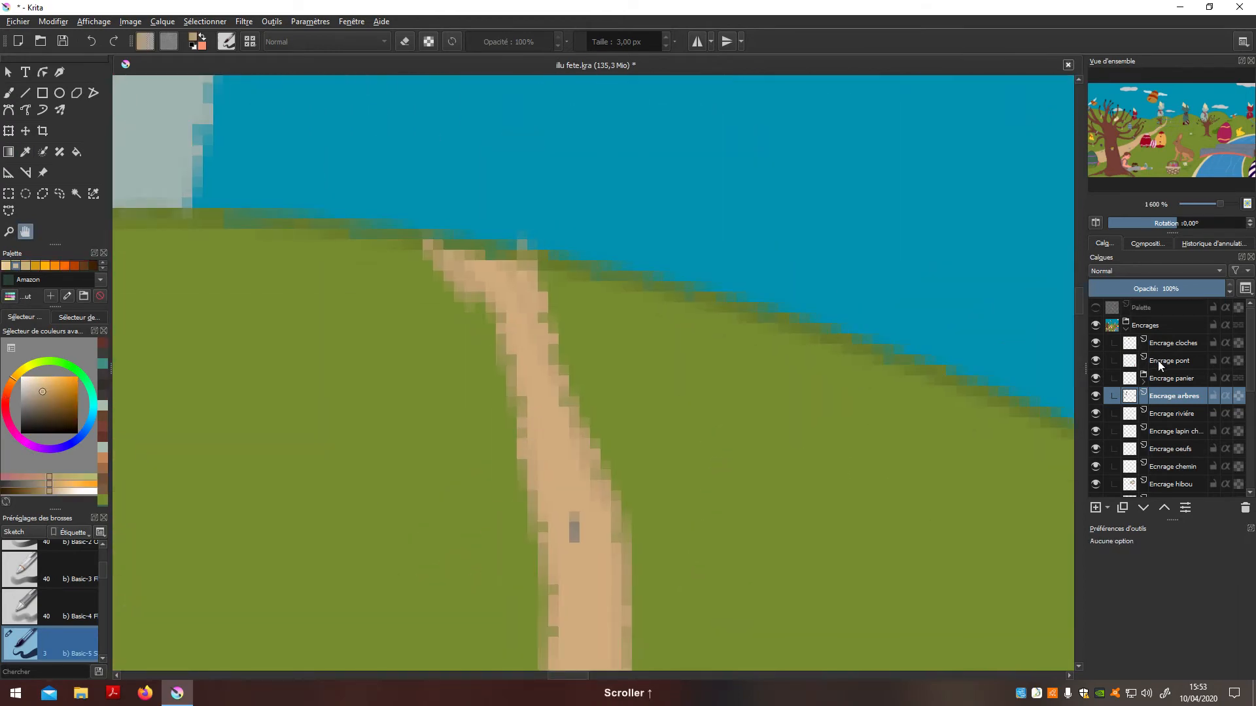
On the Encrage chemin layer, redraw both edges of the distant path near the hilltop in tan with a 3 px brush
click(1174, 466)
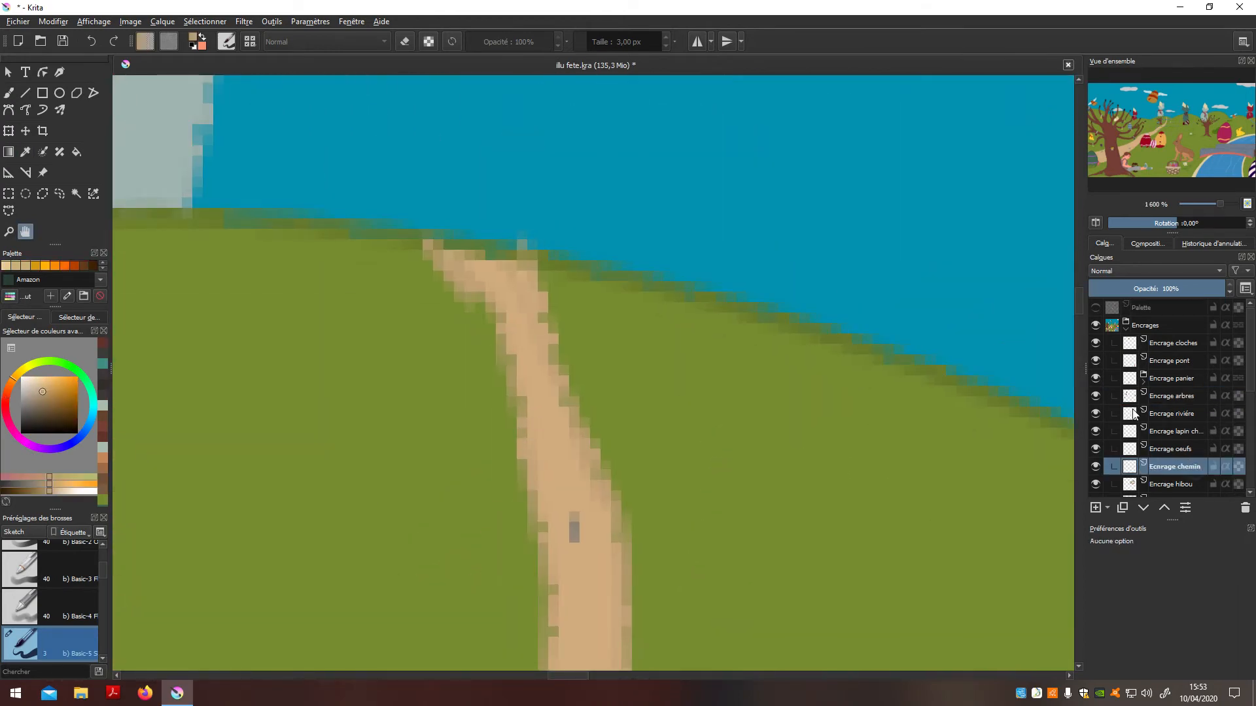
key(b)
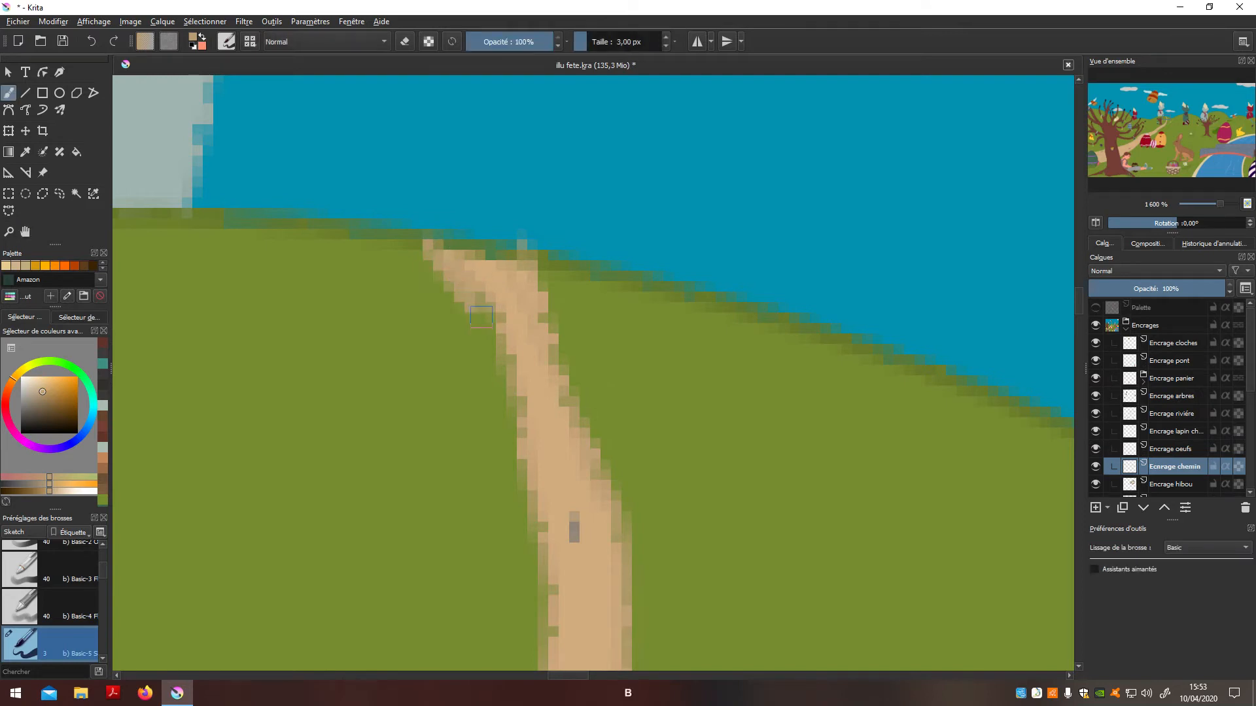
drag(497, 321, 509, 358)
drag(529, 259, 623, 562)
drag(530, 498, 534, 539)
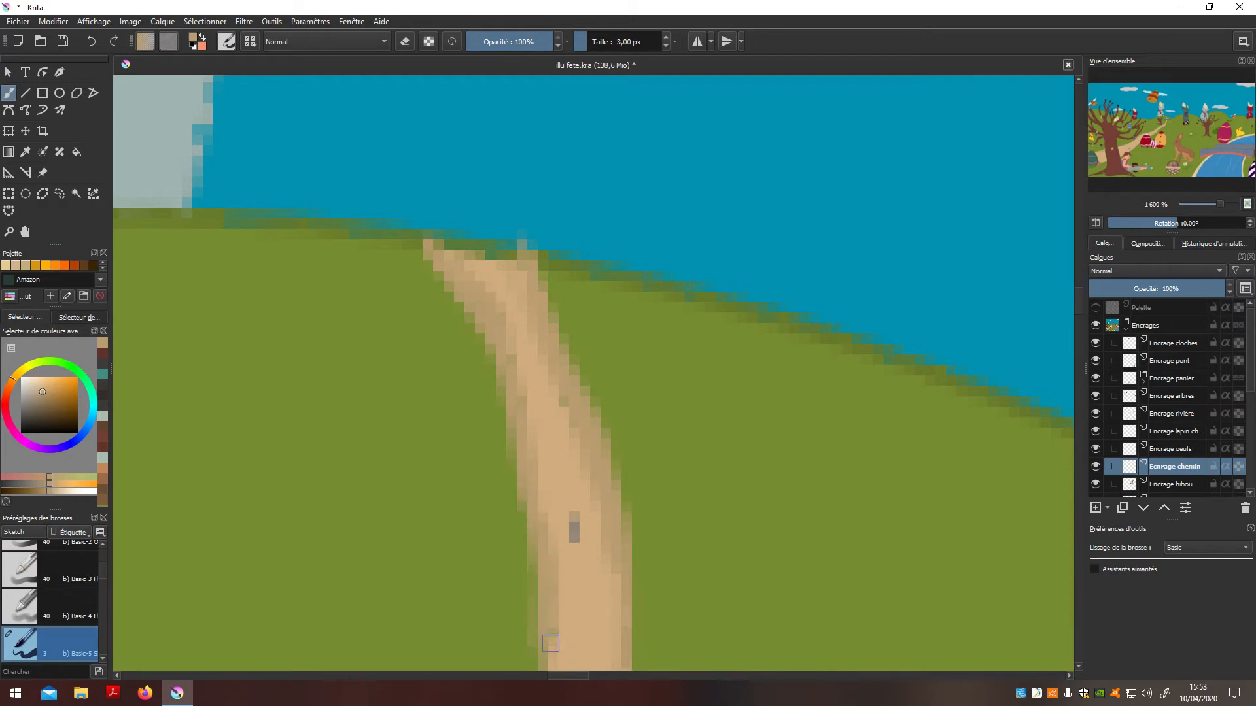
Try to redraw the distant path's left edge further down past the grey stone, and undo the stroke
scroll(553, 635, down, 6)
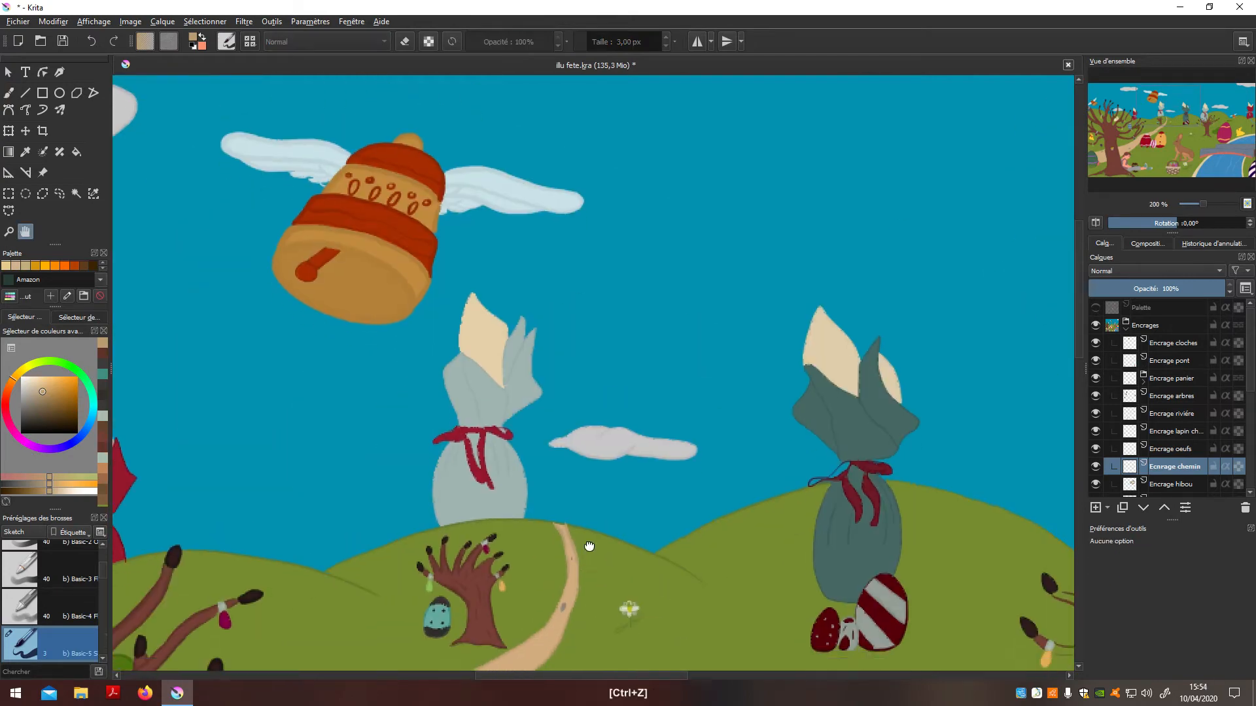
scroll(589, 547, up, 4)
key(b)
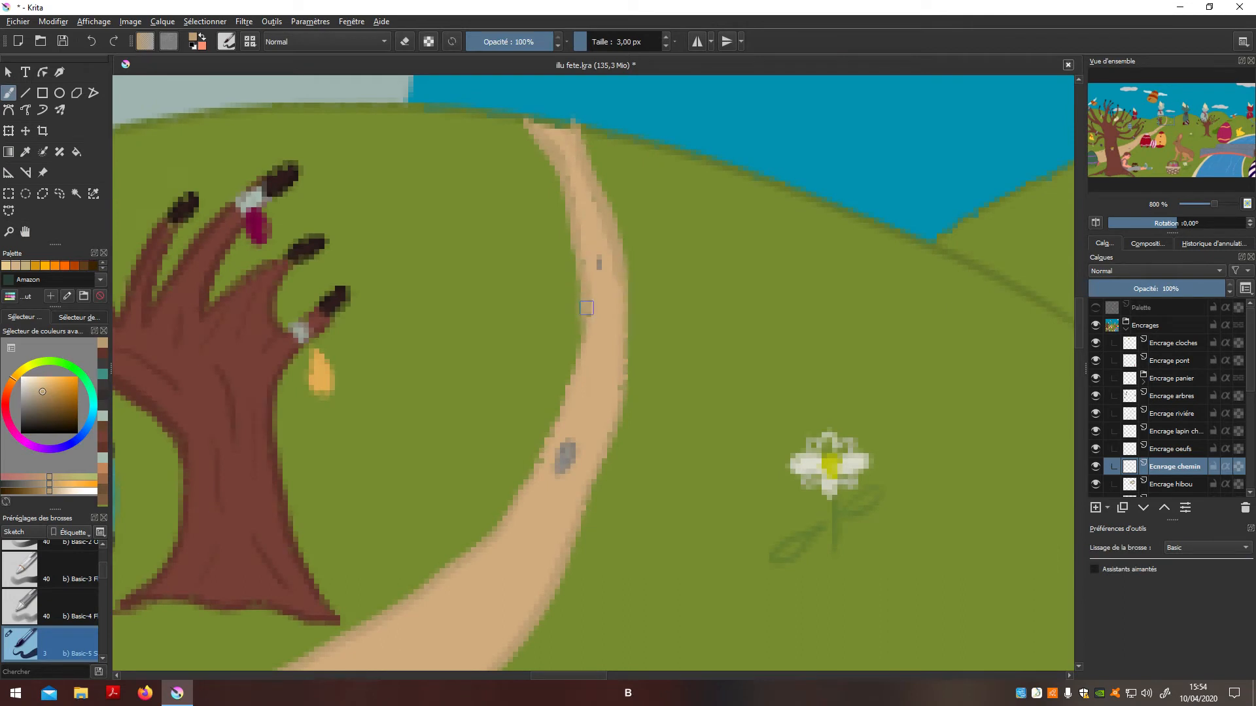
drag(523, 488, 474, 543)
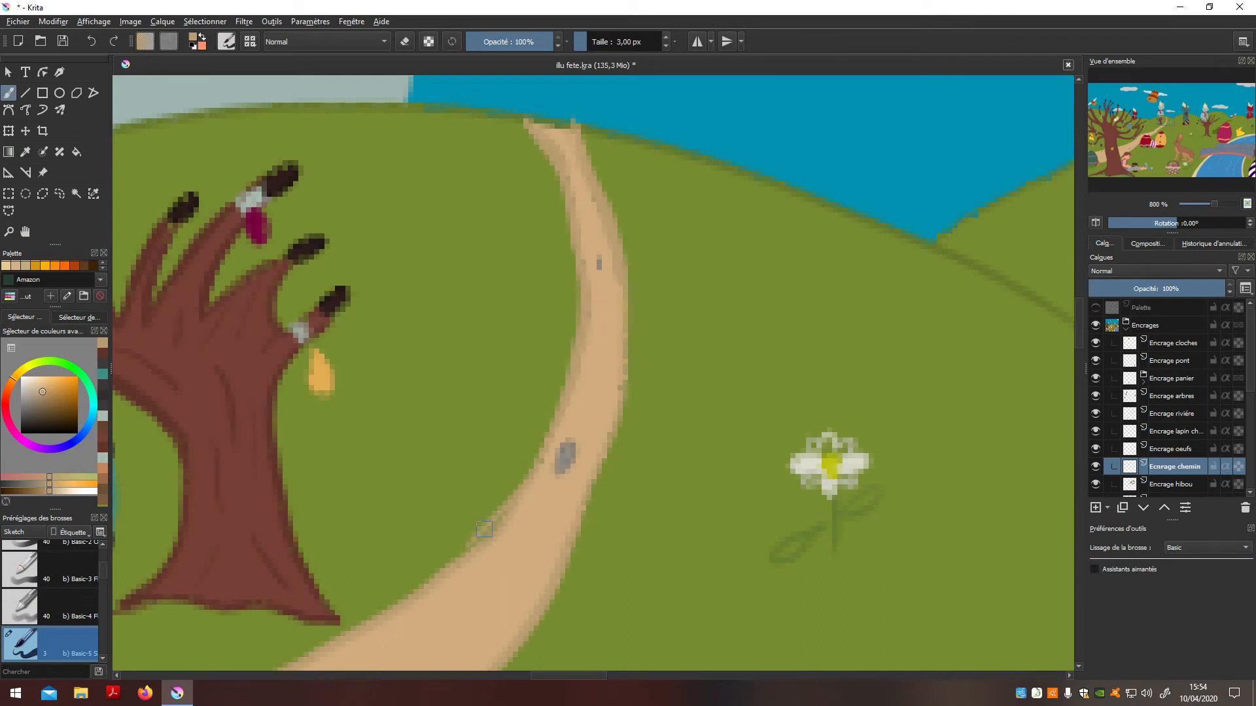
key(ctrl+z)
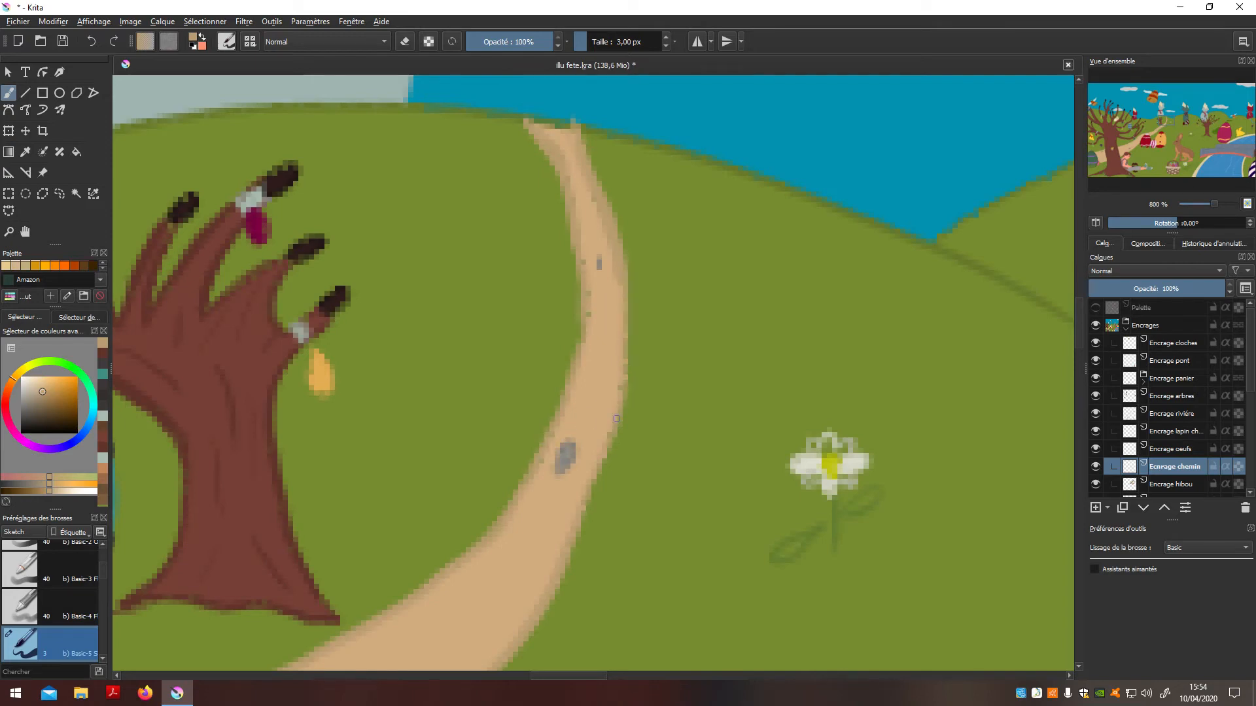
Examine the distant path's edges up close and look through the layers below Encrage chemin
scroll(654, 432, down, 8)
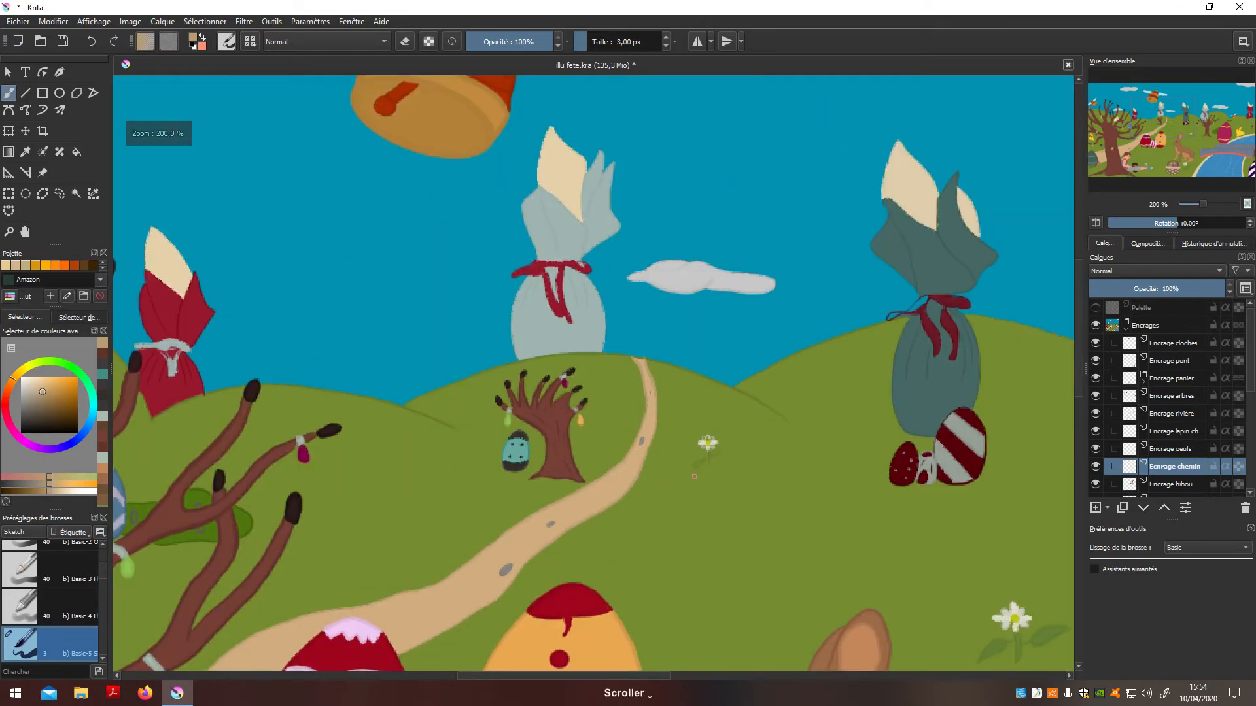
scroll(683, 481, up, 8)
scroll(683, 481, up, 1)
drag(569, 442, 909, 334)
scroll(1180, 356, down, 5)
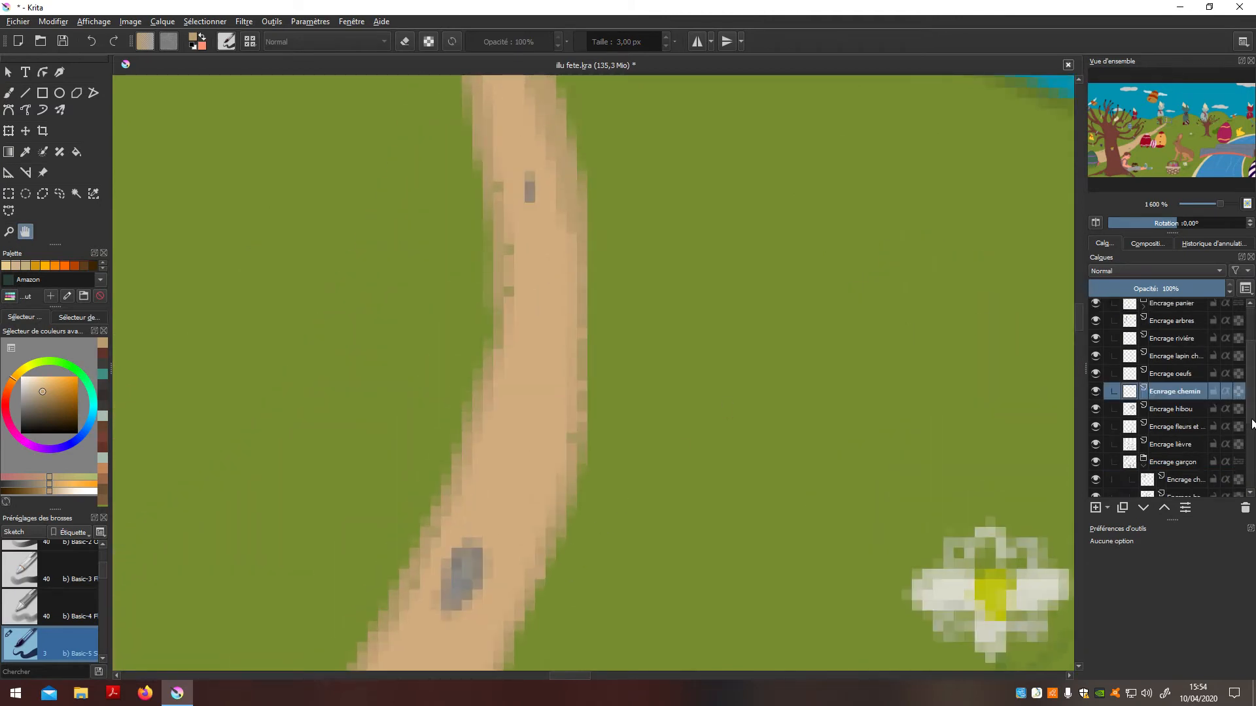
Paint over the green gaps along the path's left edge in the path's beige on the colour mask layer
click(1185, 480)
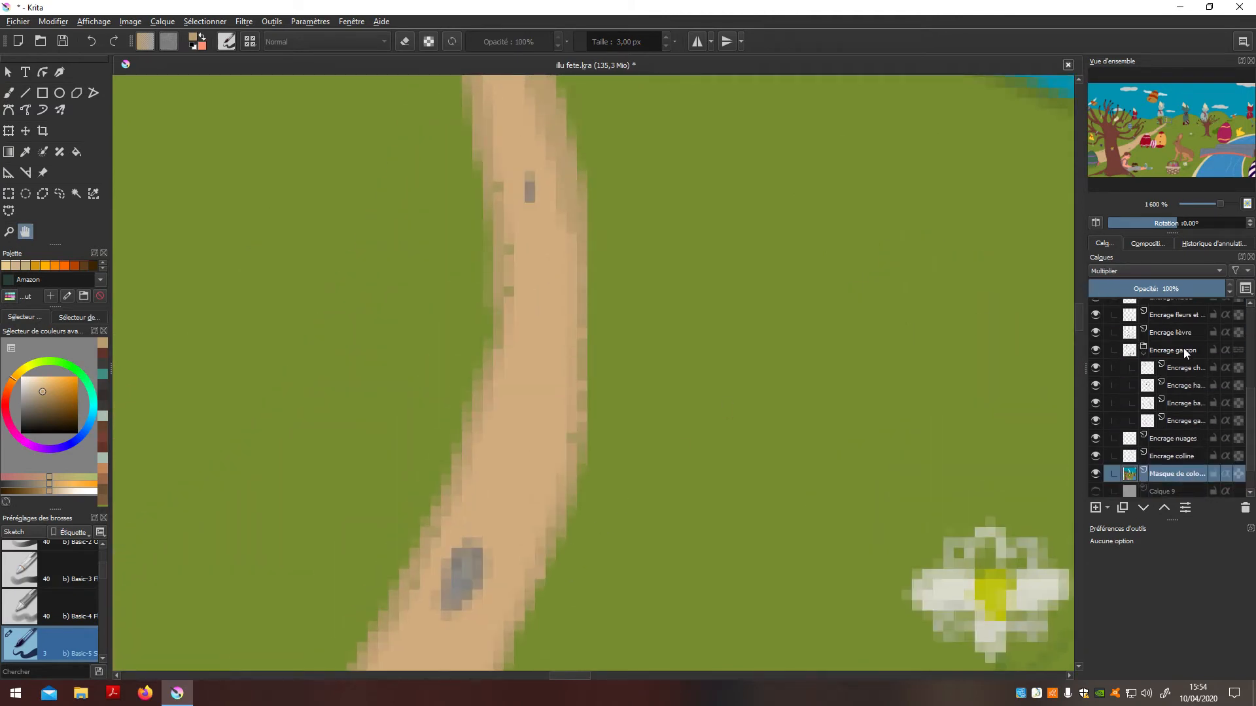
key(b)
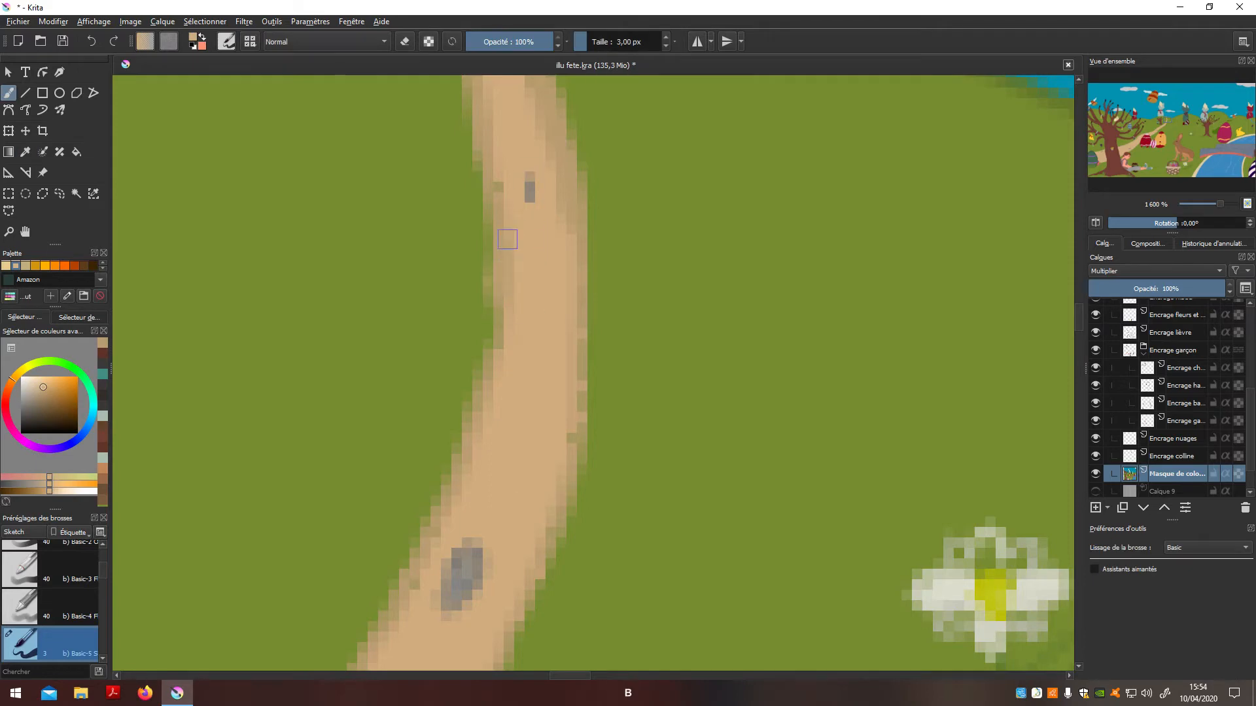
scroll(537, 304, down, 1)
scroll(549, 308, up, 5)
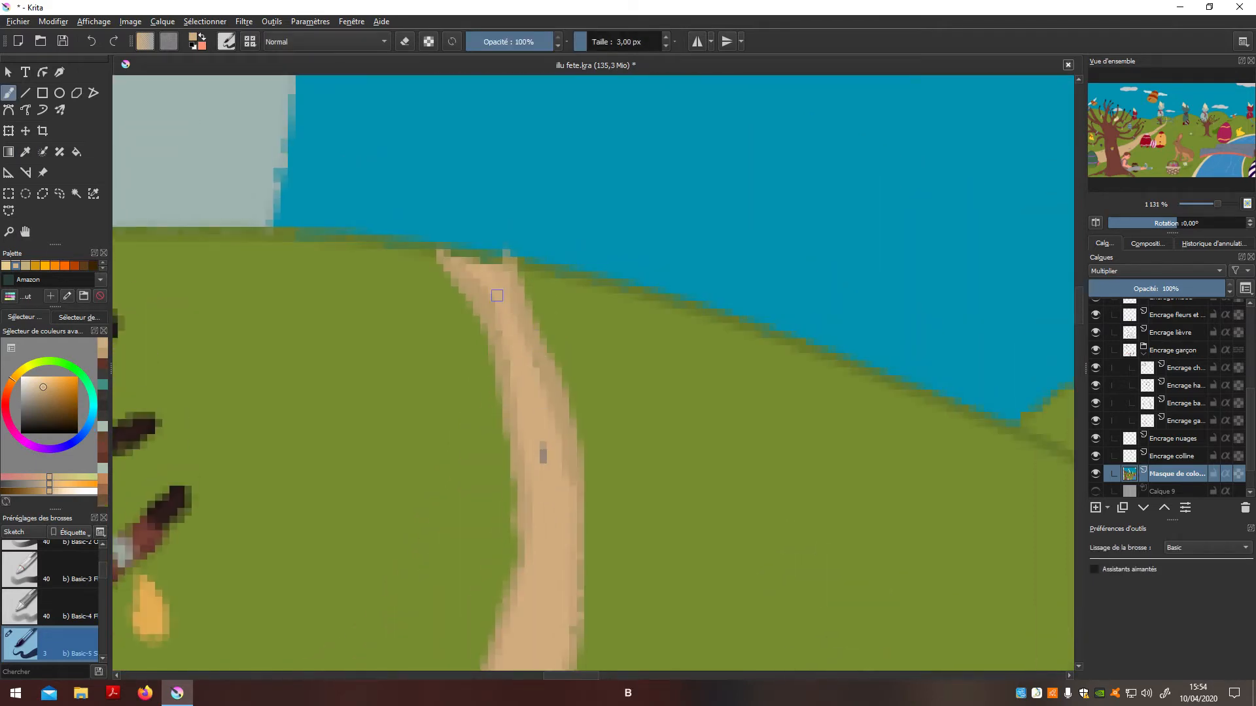
Survey the whole scene, from the path to the hills and the river, for areas that still lack colour
scroll(568, 628, down, 7)
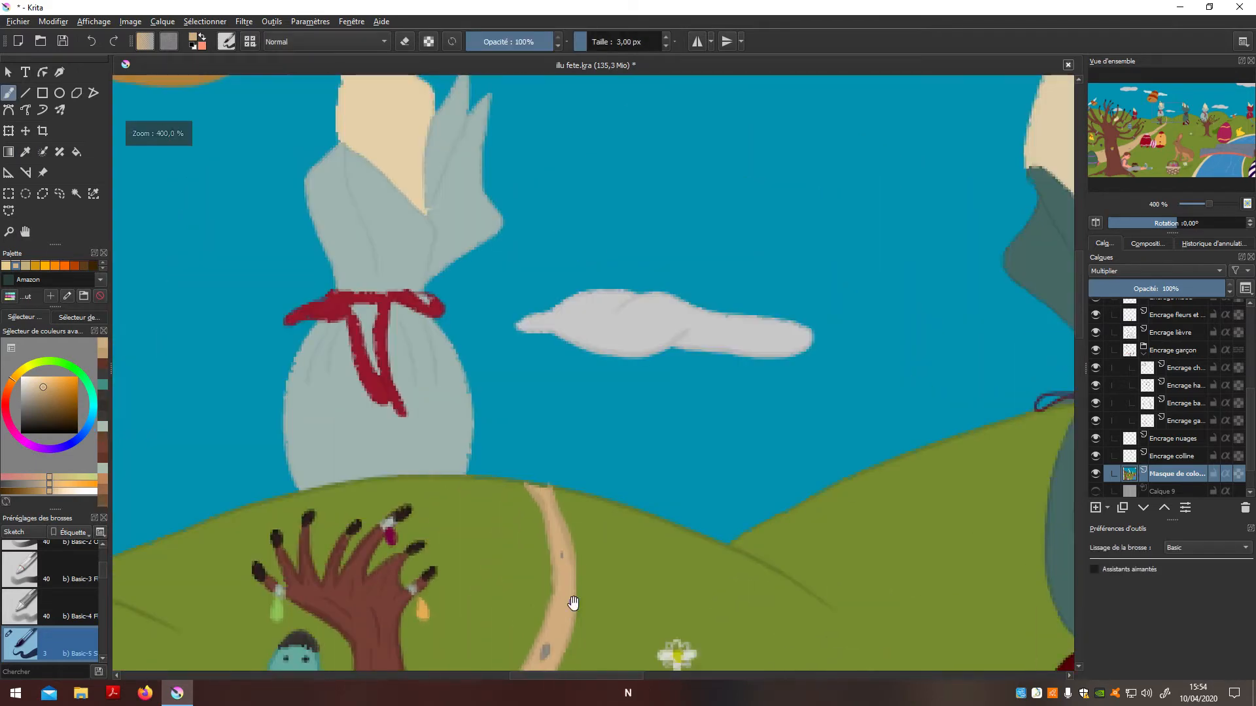
scroll(605, 429, down, 2)
scroll(603, 448, down, 4)
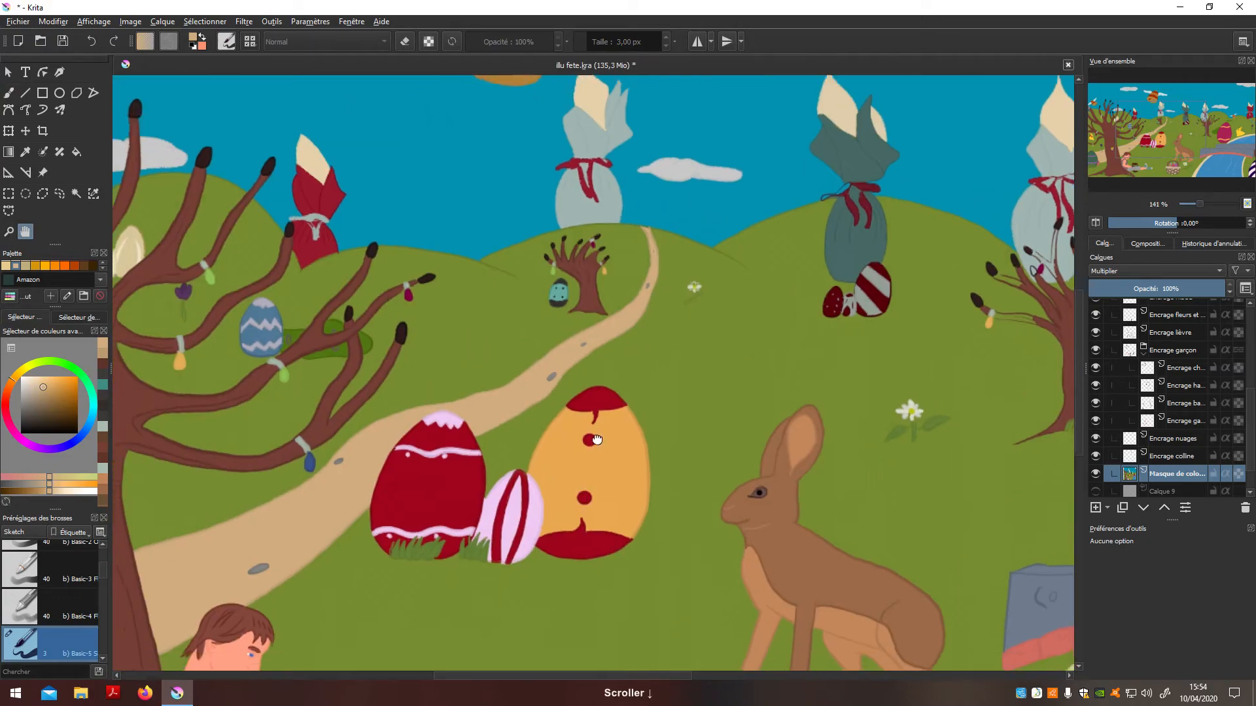
scroll(653, 484, up, 4)
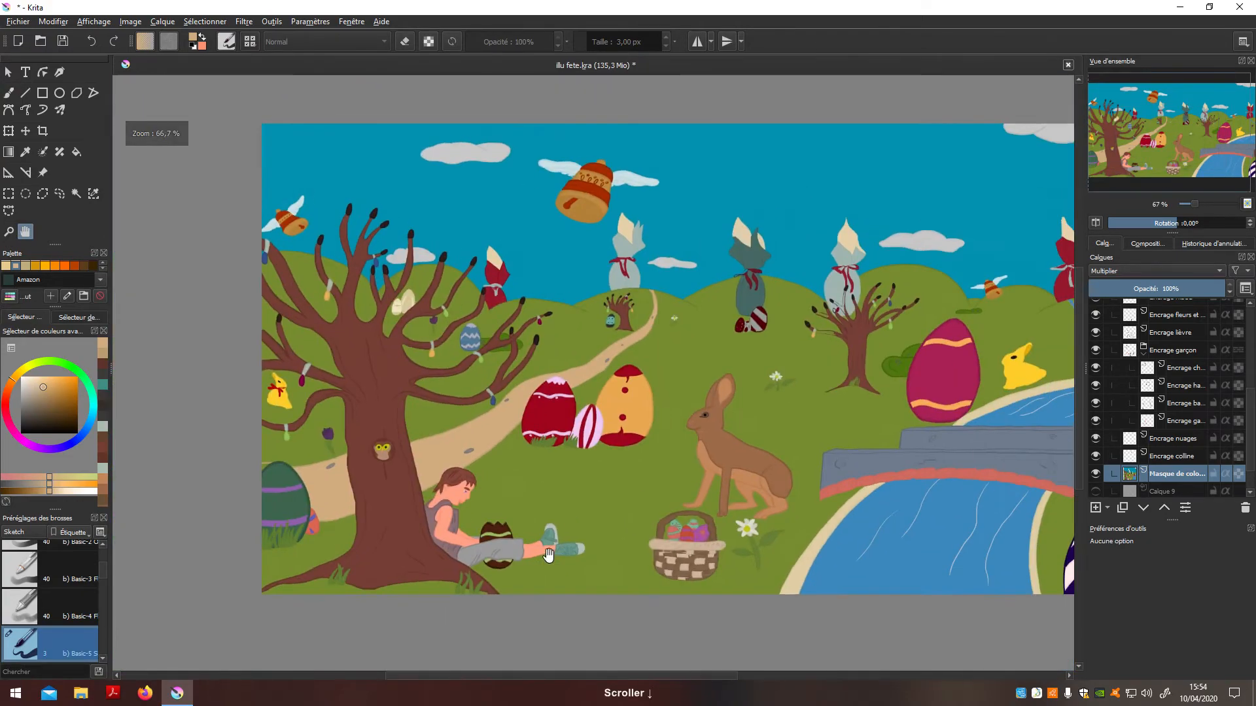
scroll(658, 576, left, 5)
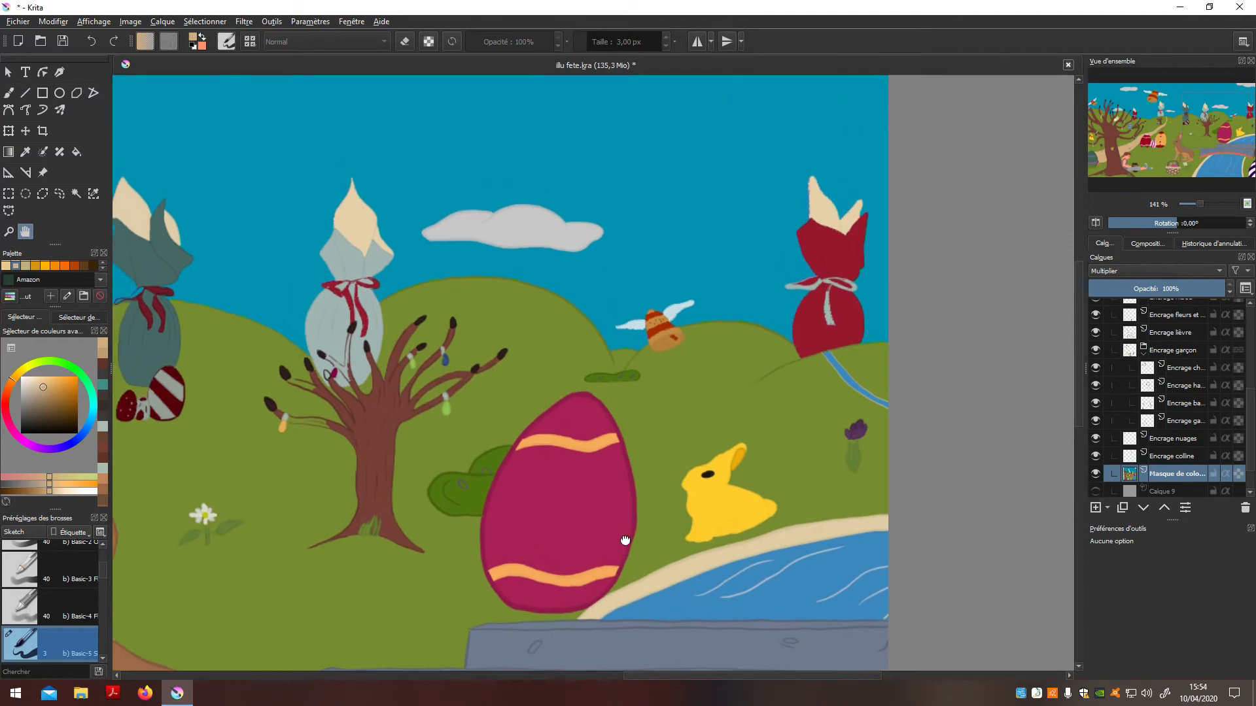
scroll(624, 539, up, 3)
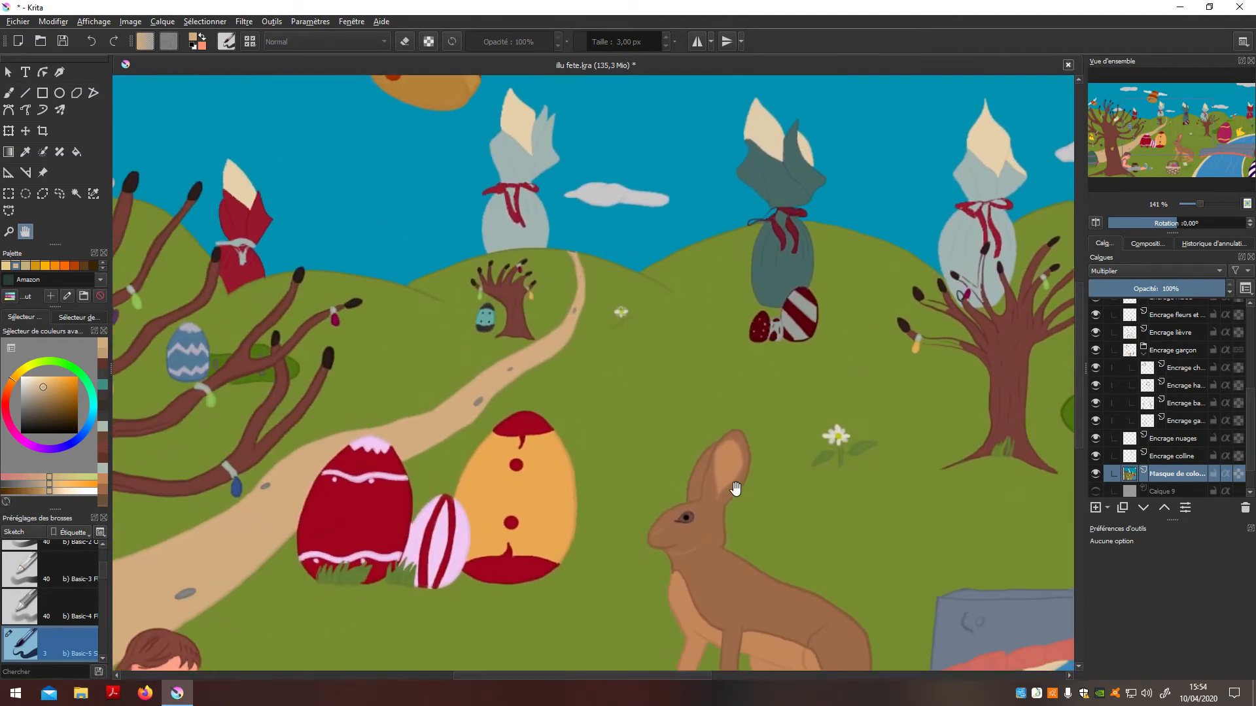
scroll(593, 543, right, 3)
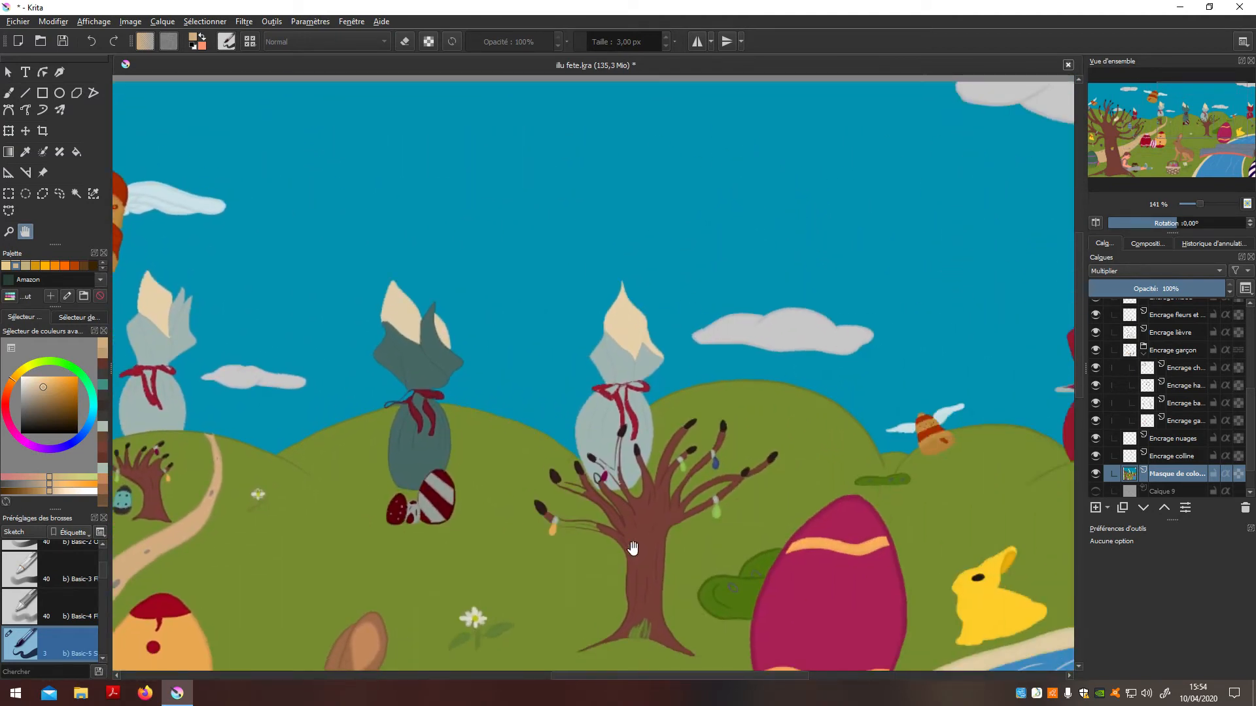
Sample the brown of the small right-hand tree's trunk and fill its uncoloured branches with it
scroll(652, 517, up, 5)
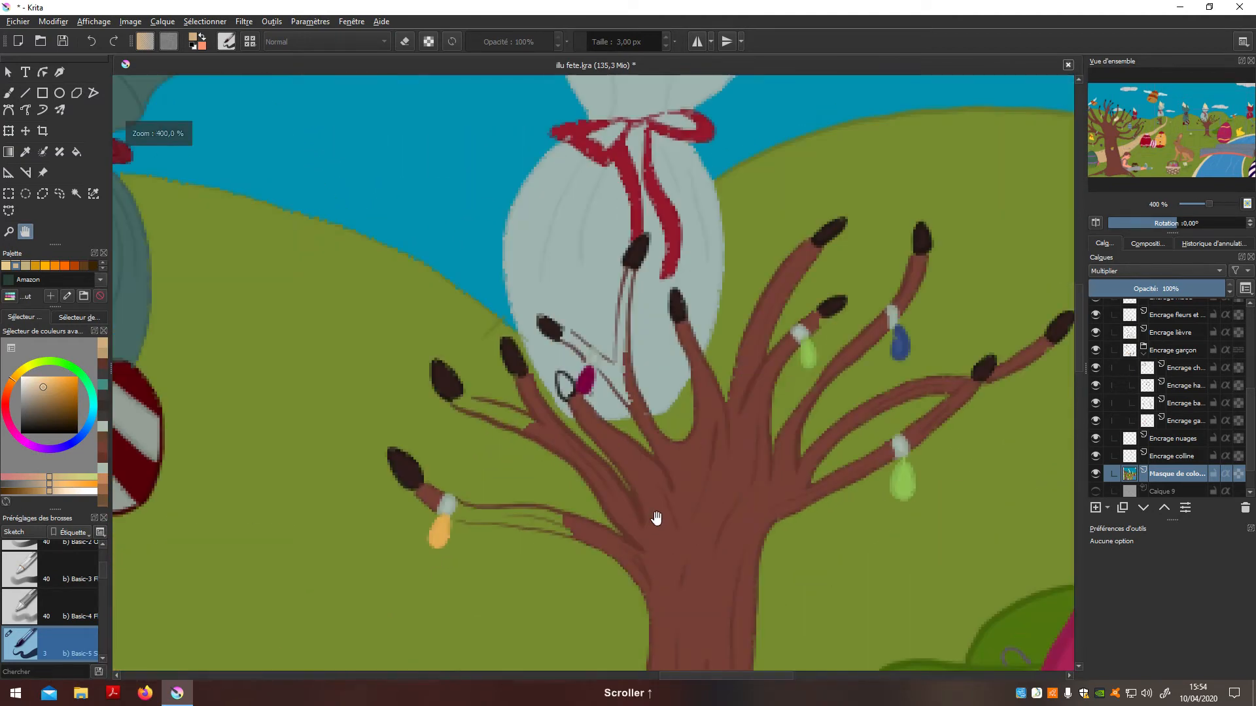
key(p)
click(664, 556)
key(b)
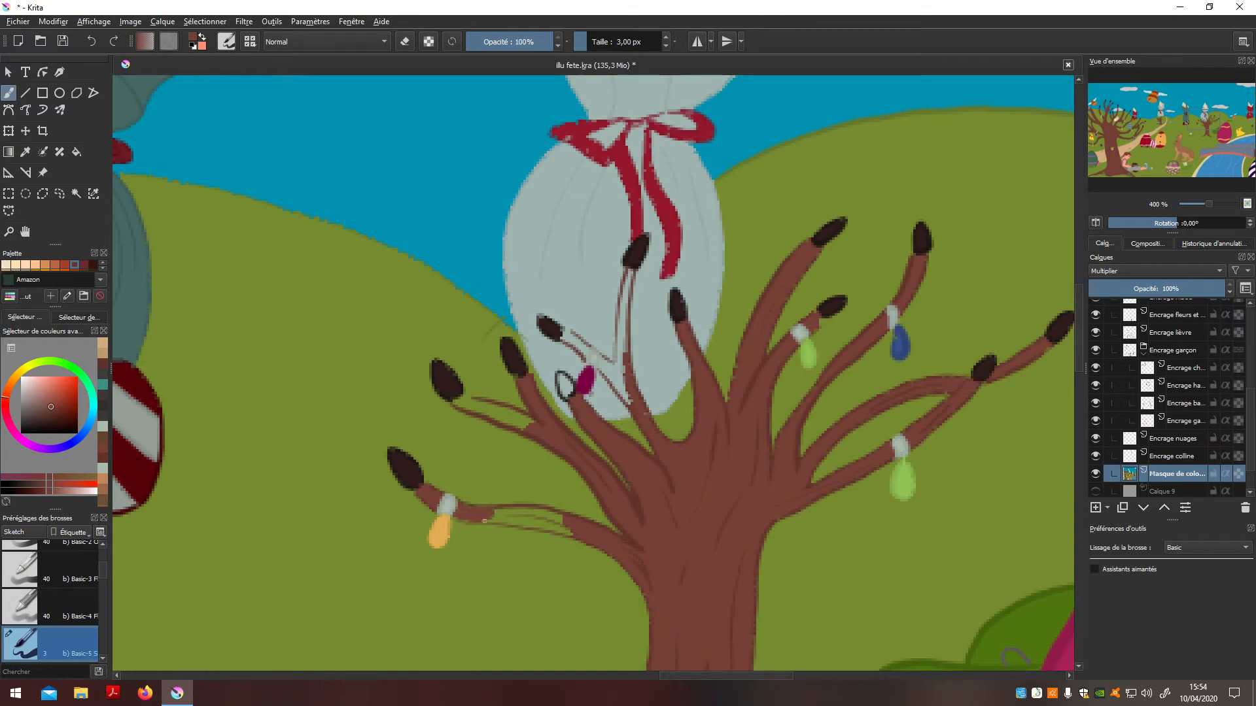
drag(491, 513, 545, 514)
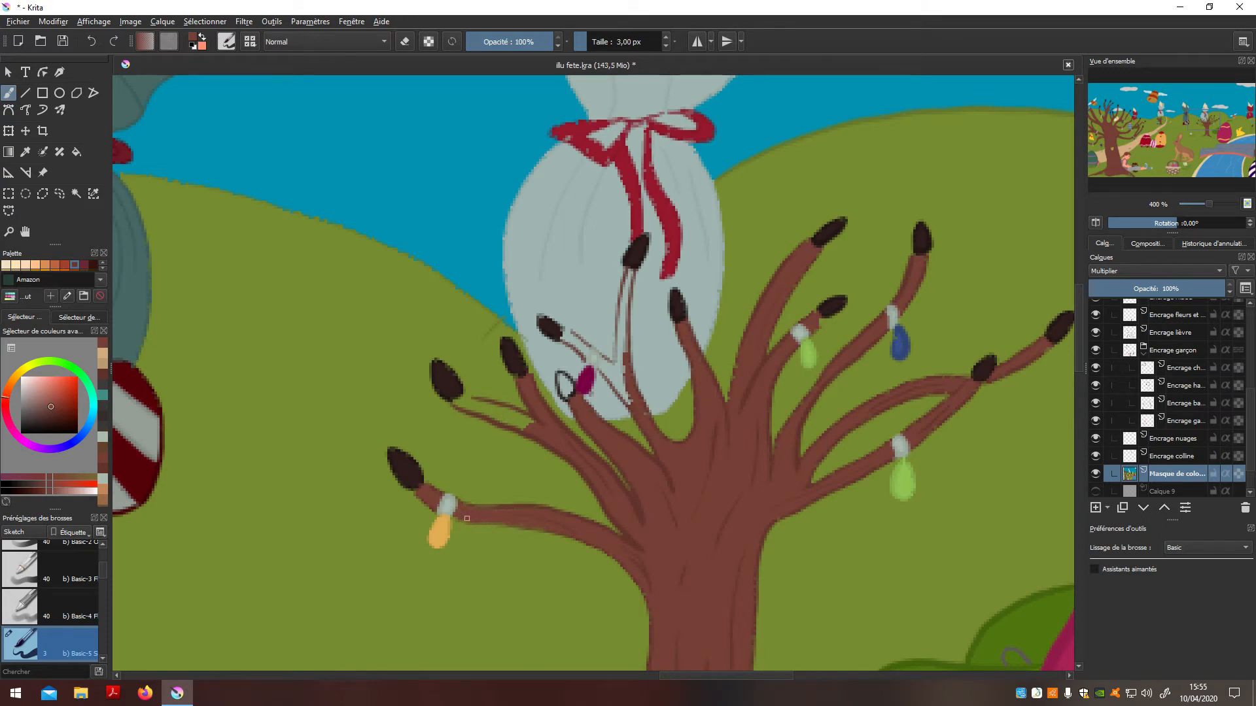
drag(482, 408, 473, 407)
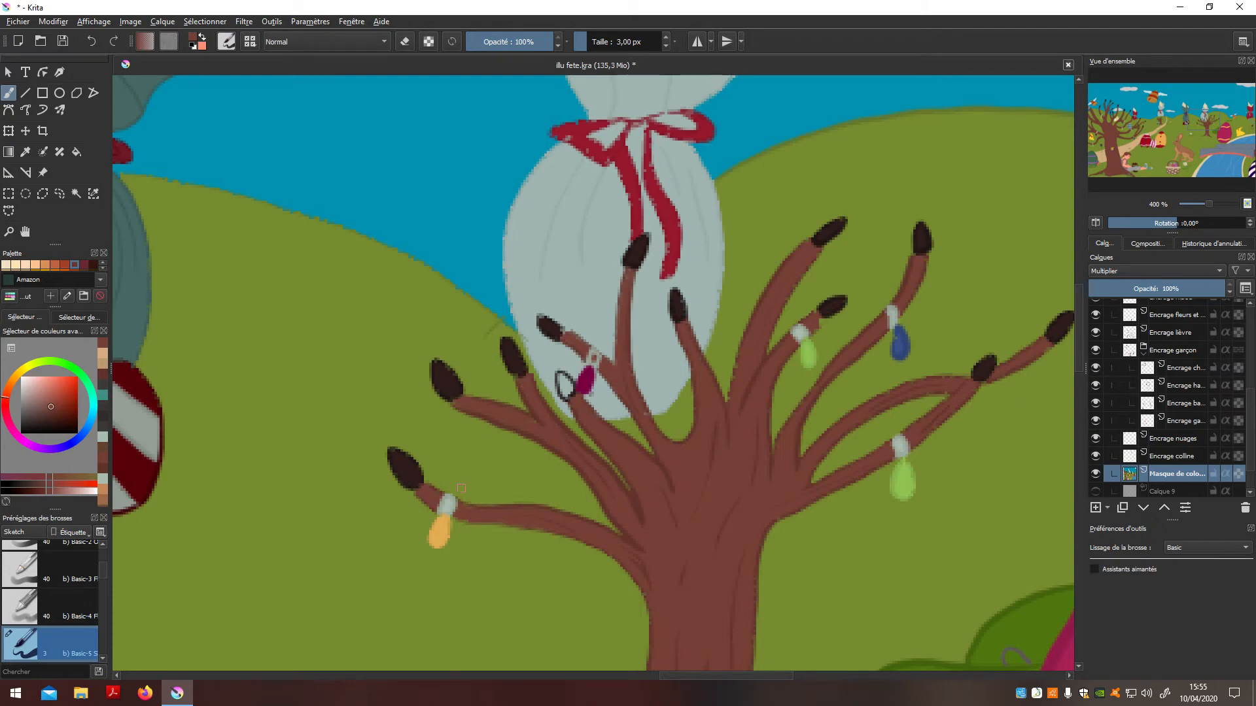
Touch up the small tree's left ornament tie and branches with sampled colours and fill its outlined bud with dark brown
key(p)
click(490, 483)
key(b)
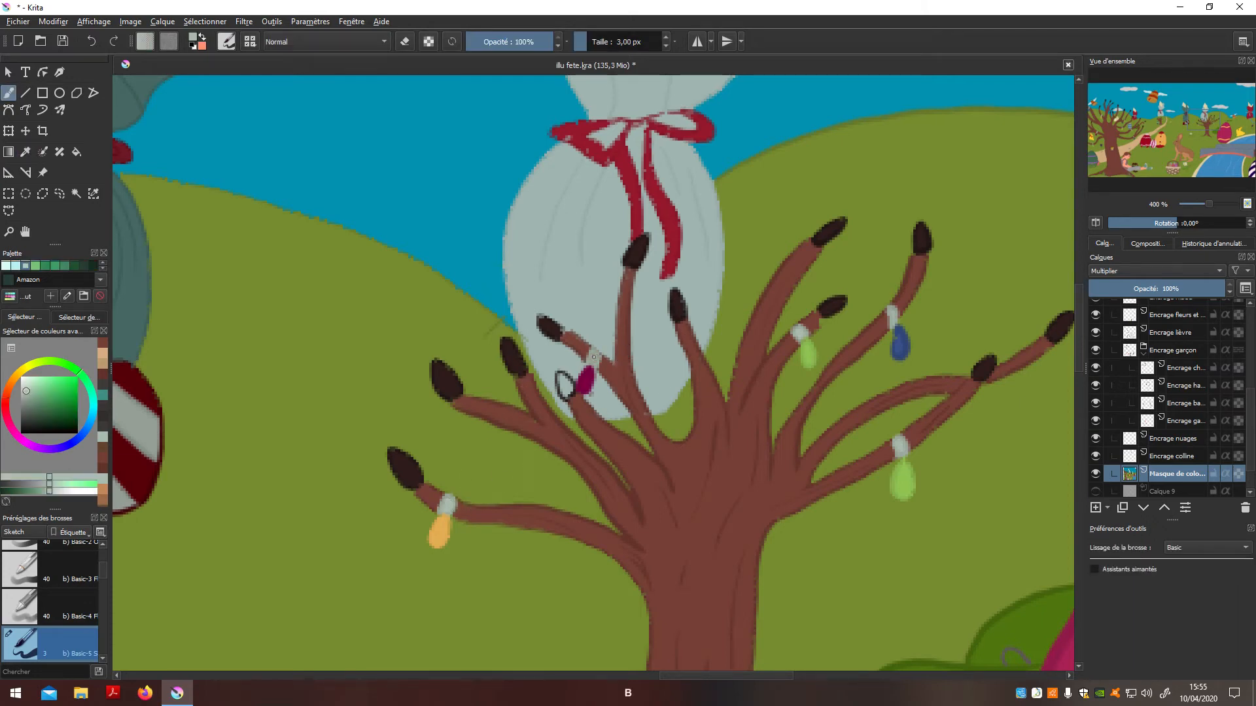
key(p)
click(621, 376)
key(b)
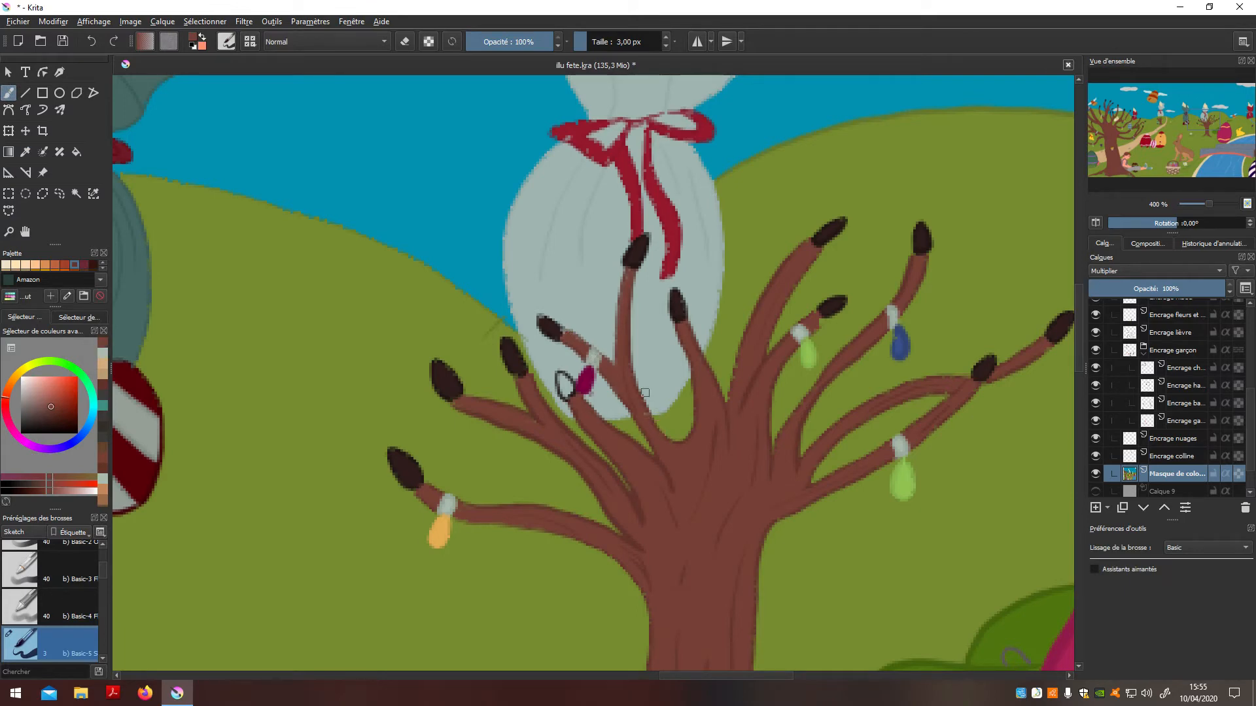
key(b)
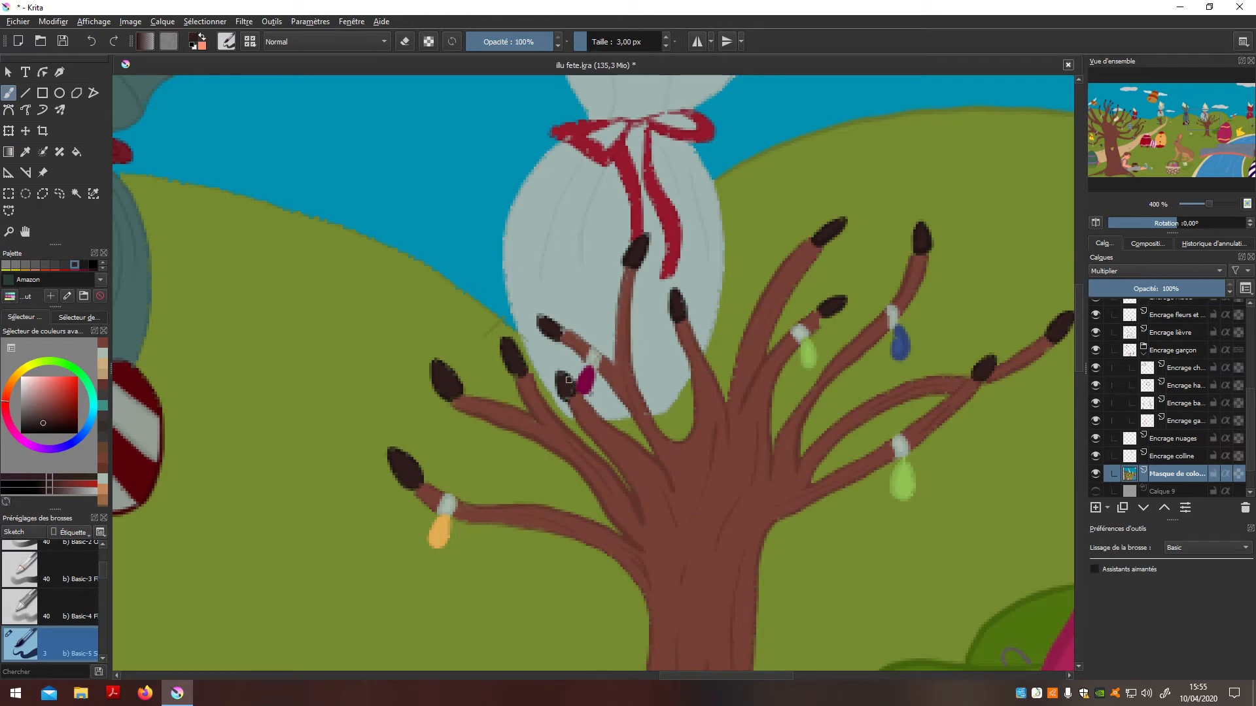
scroll(720, 425, up, 3)
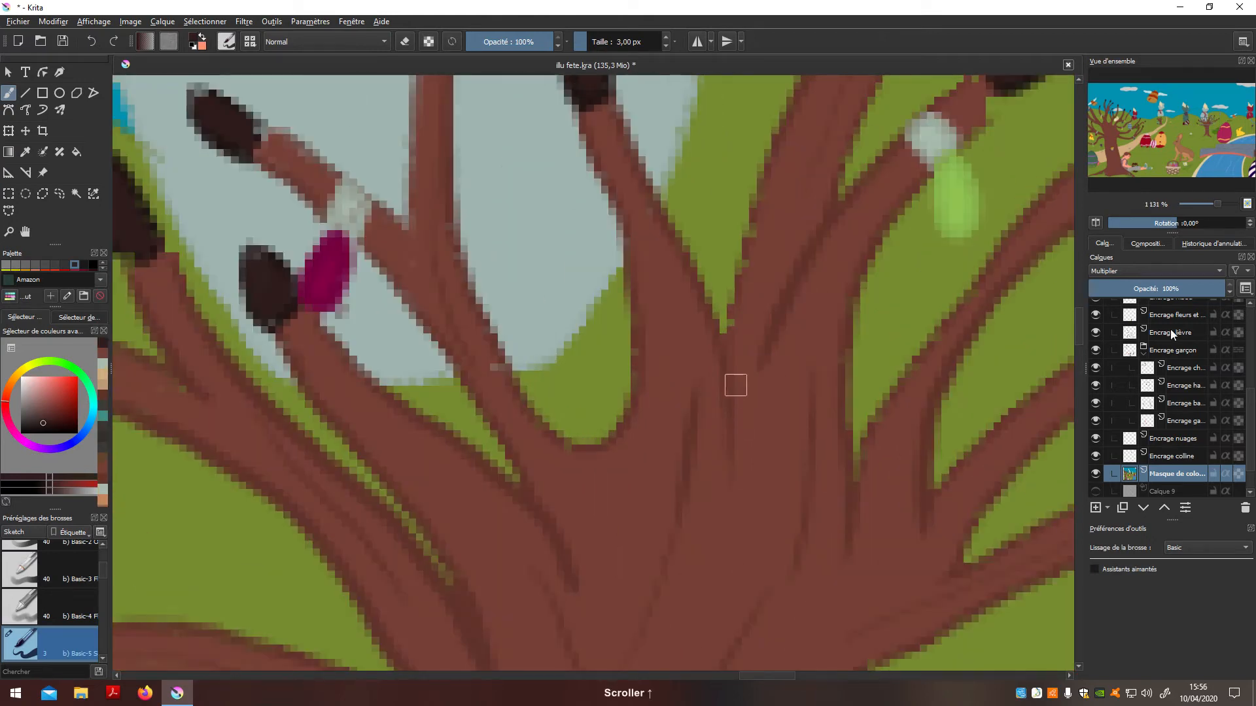
drag(1250, 417, 1250, 341)
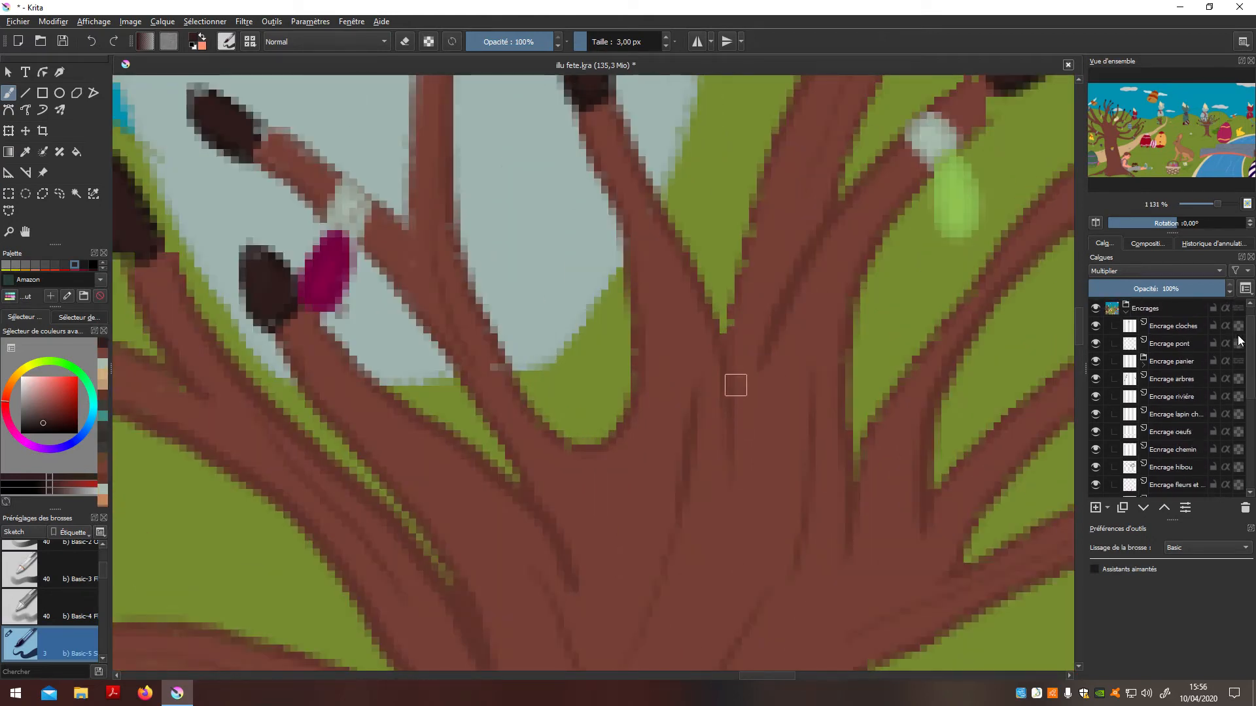
click(1170, 431)
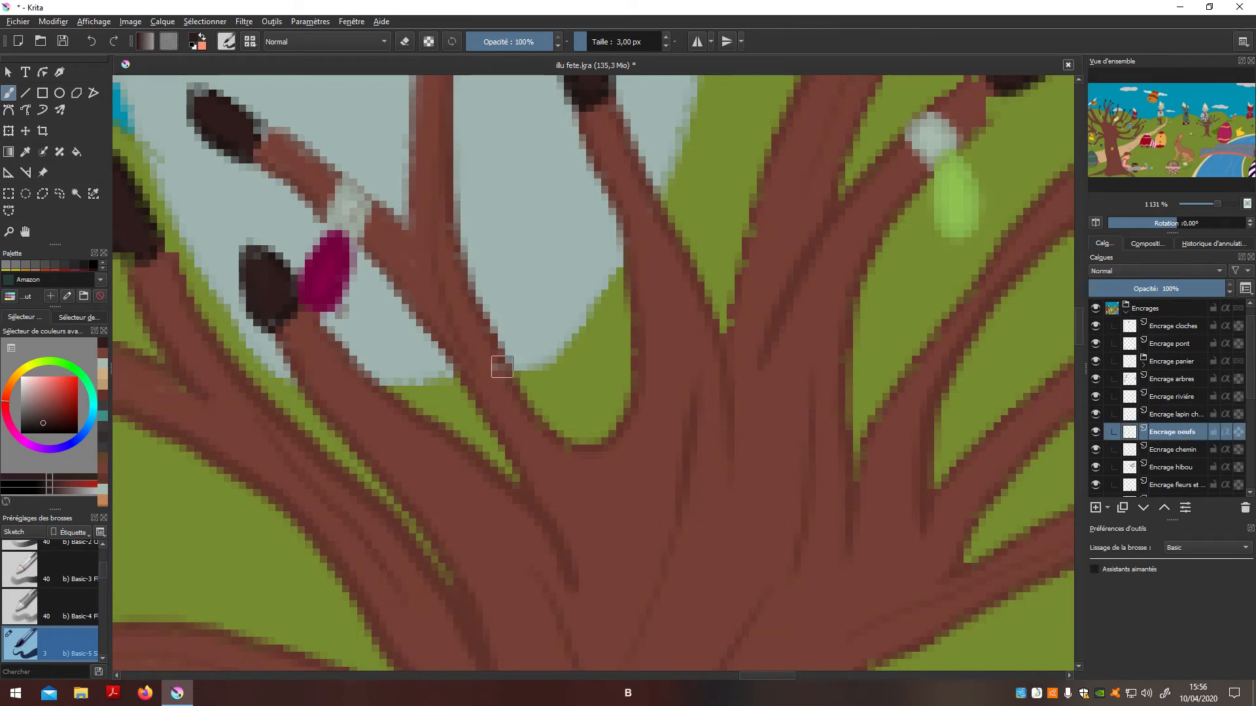
key(e)
scroll(565, 386, down, 5)
scroll(673, 429, up, 4)
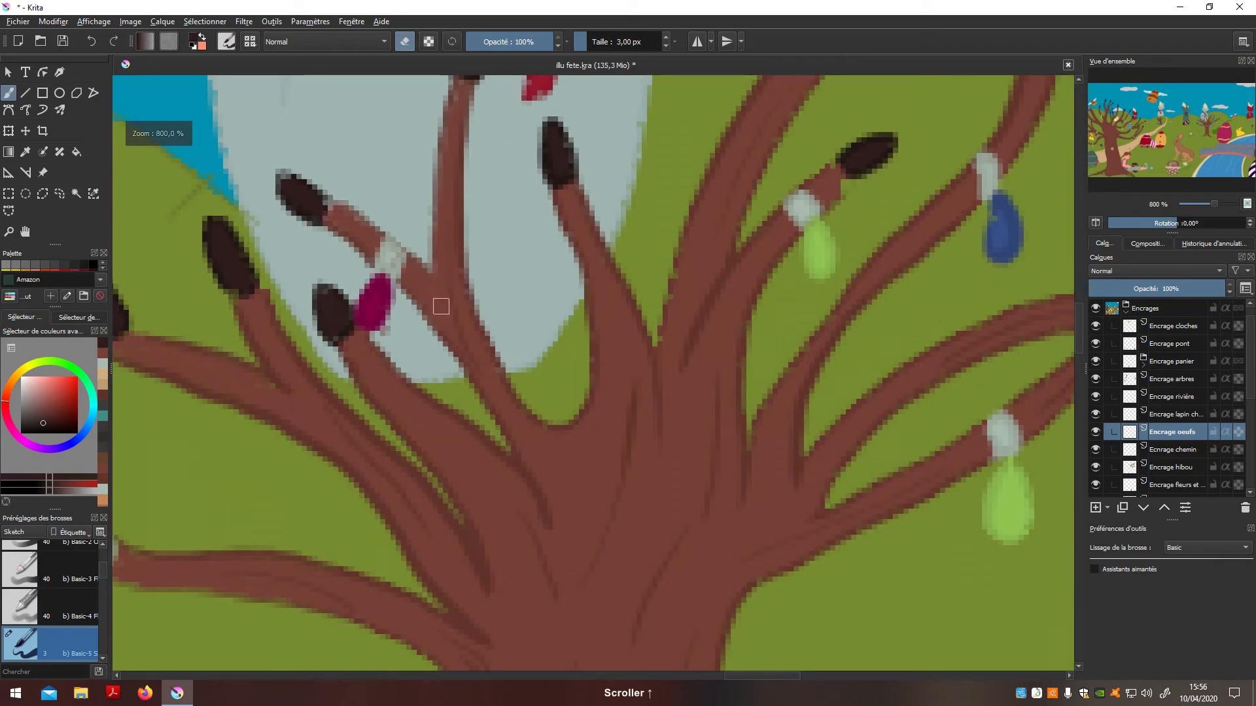
key(e)
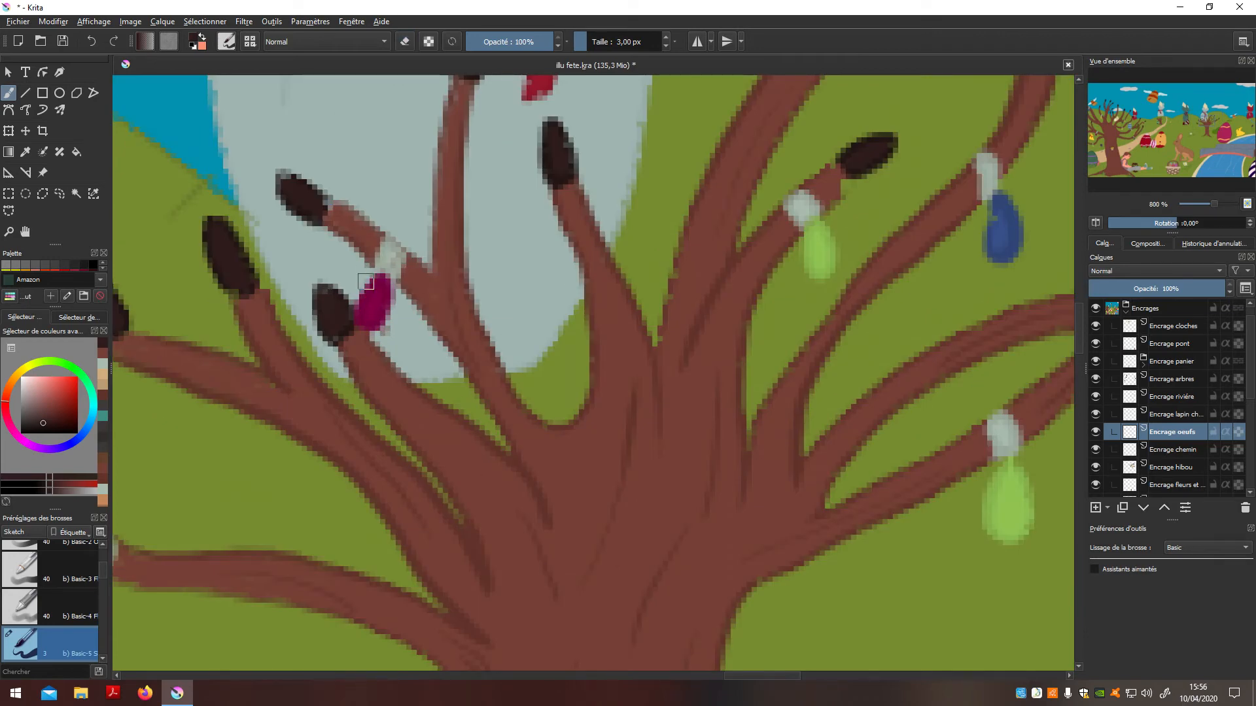
Sample the branch brown and touch up the branch above the small tree's upper green ornament on the colour mask layer
key(p)
click(357, 221)
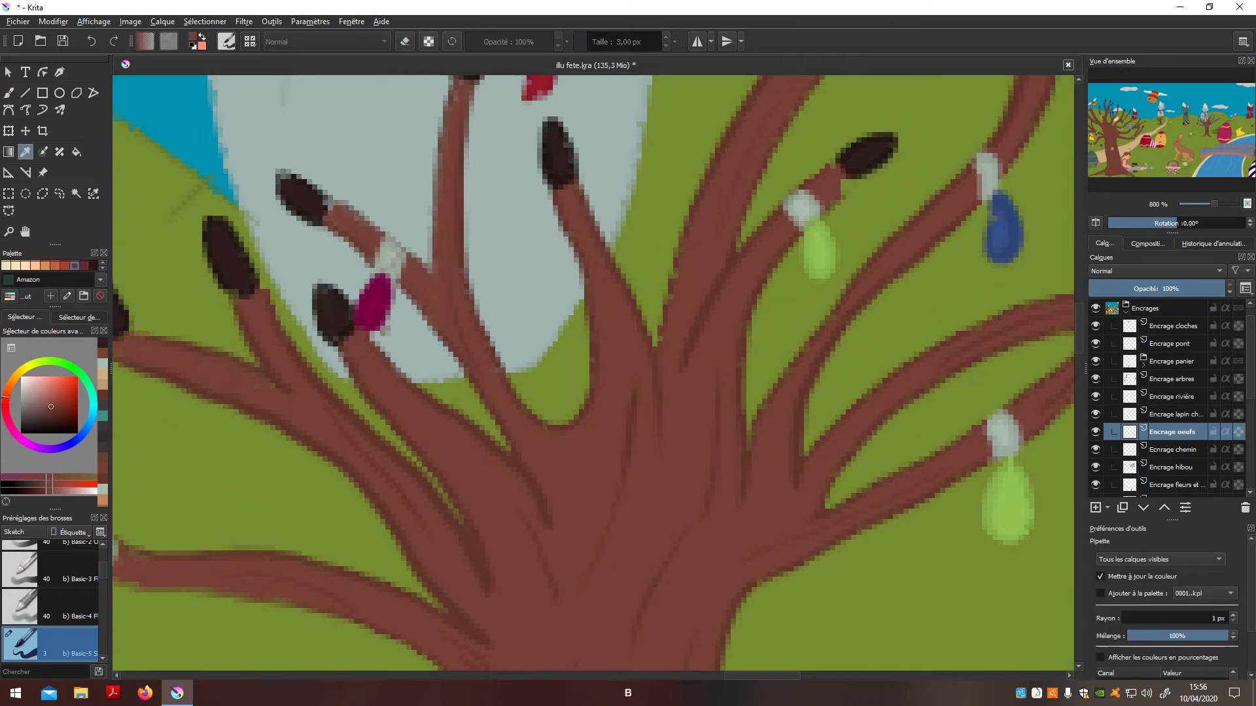
key(b)
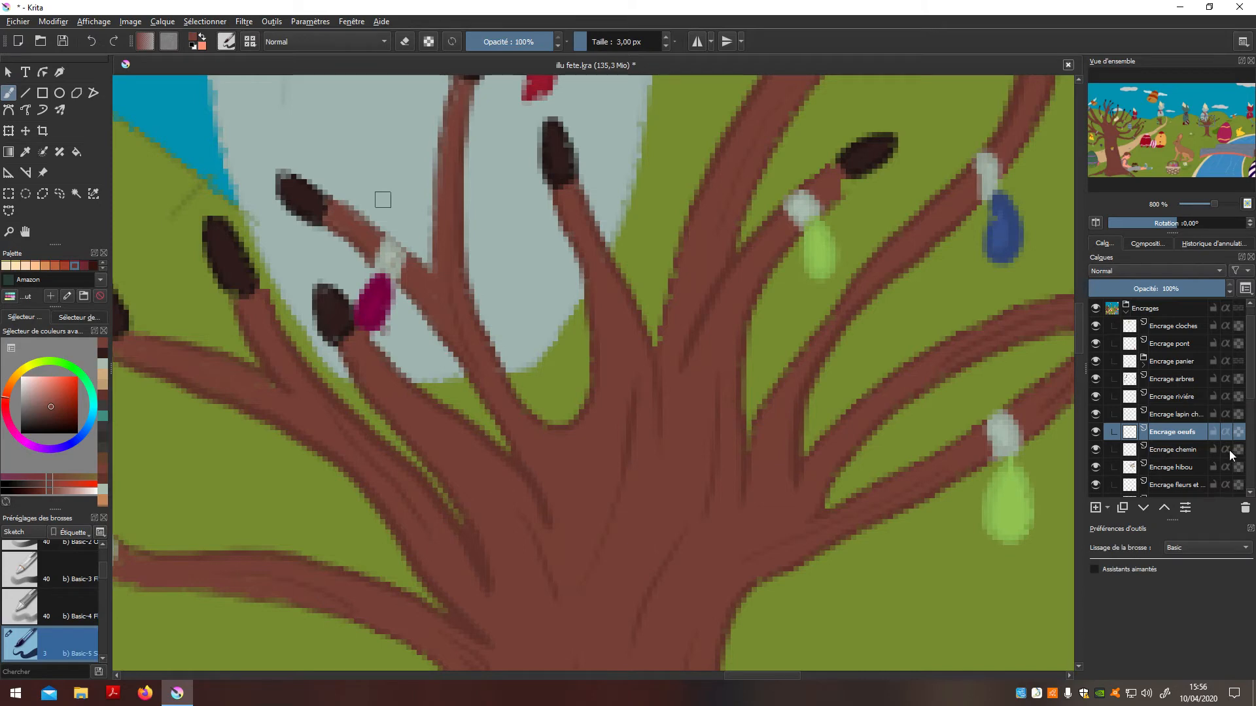
scroll(897, 456, down, 4)
scroll(844, 401, up, 5)
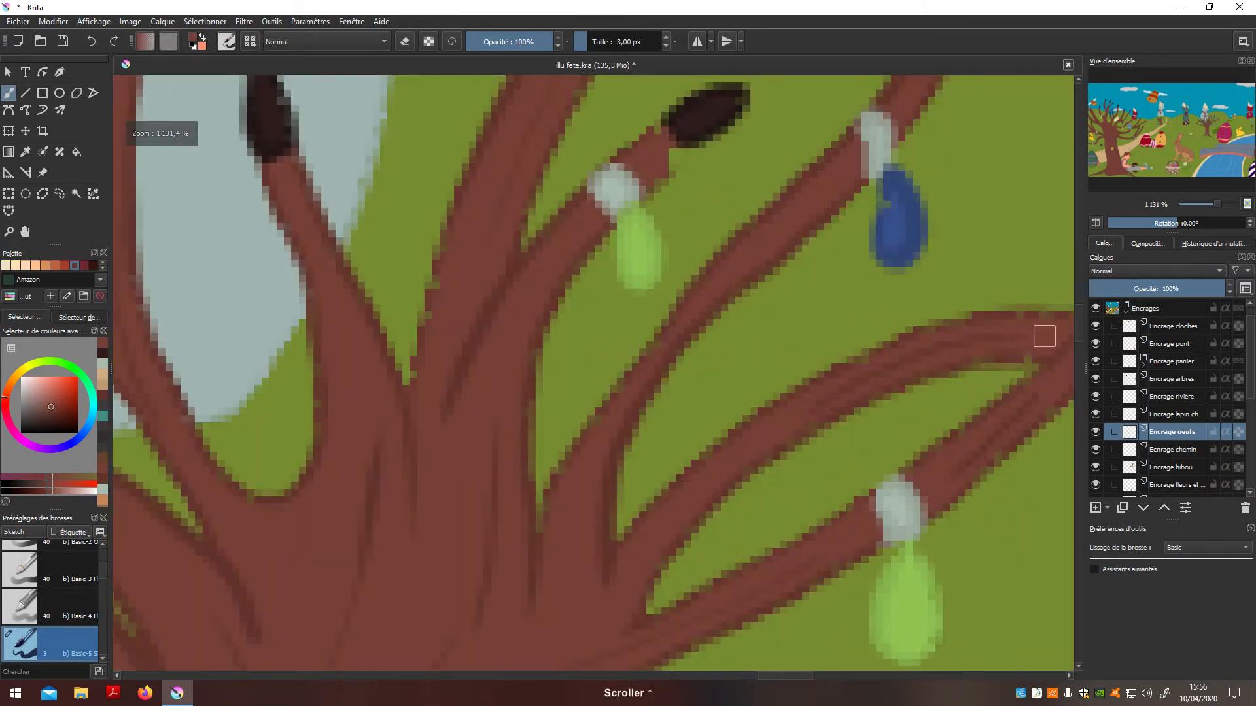
scroll(1210, 418, down, 5)
click(1181, 437)
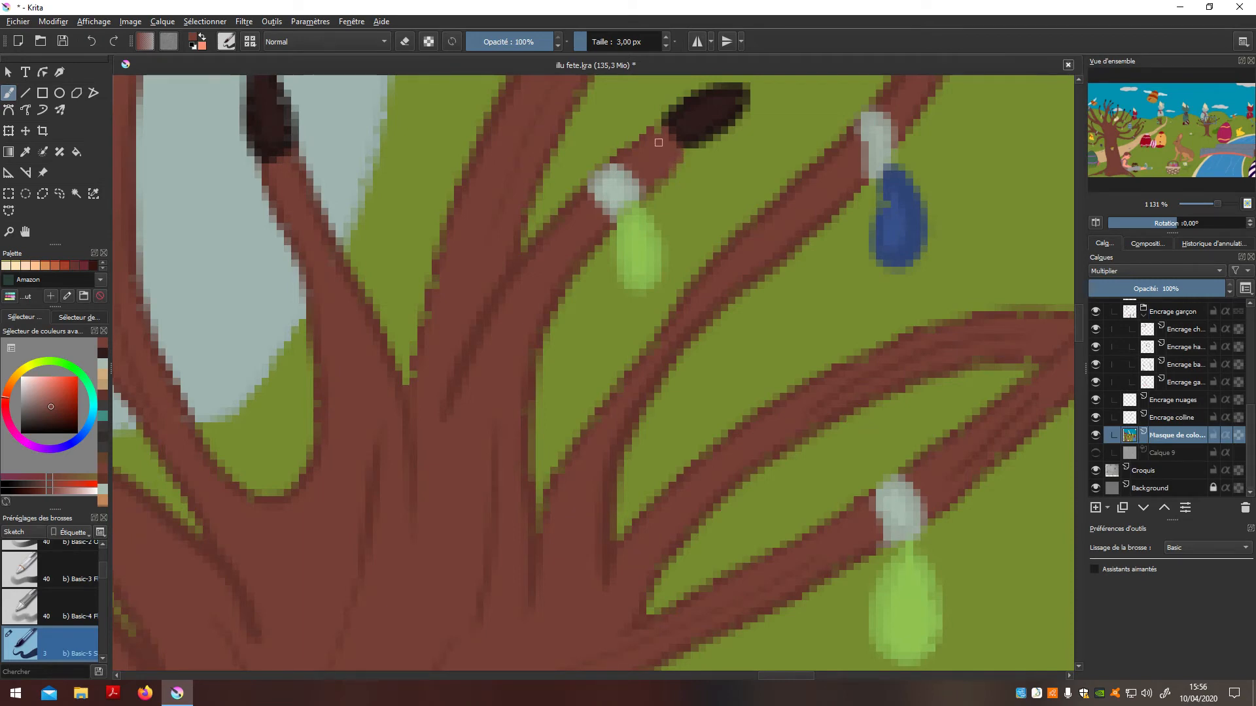
Sample the purple outline of a berry on the bush beside the magenta egg as the painting colour
scroll(663, 174, down, 5)
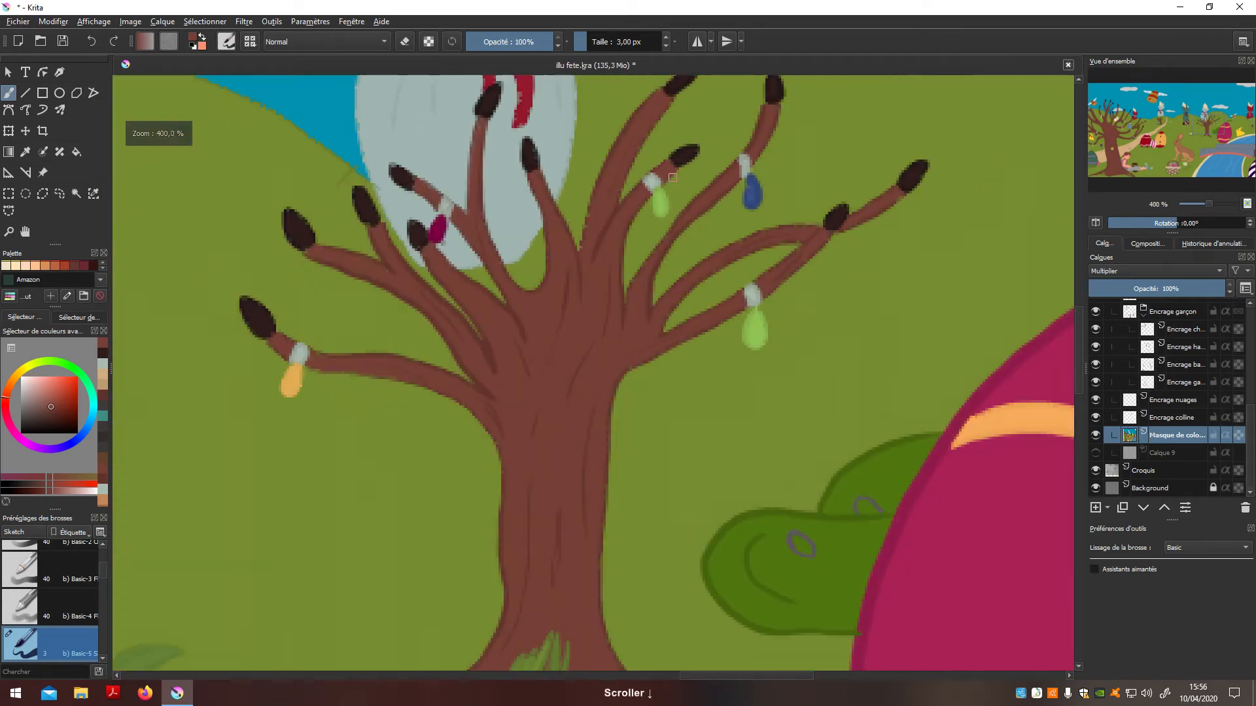
key(n)
drag(751, 501, 771, 462)
drag(776, 286, 775, 470)
drag(807, 515, 726, 450)
drag(858, 485, 757, 533)
scroll(777, 512, up, 8)
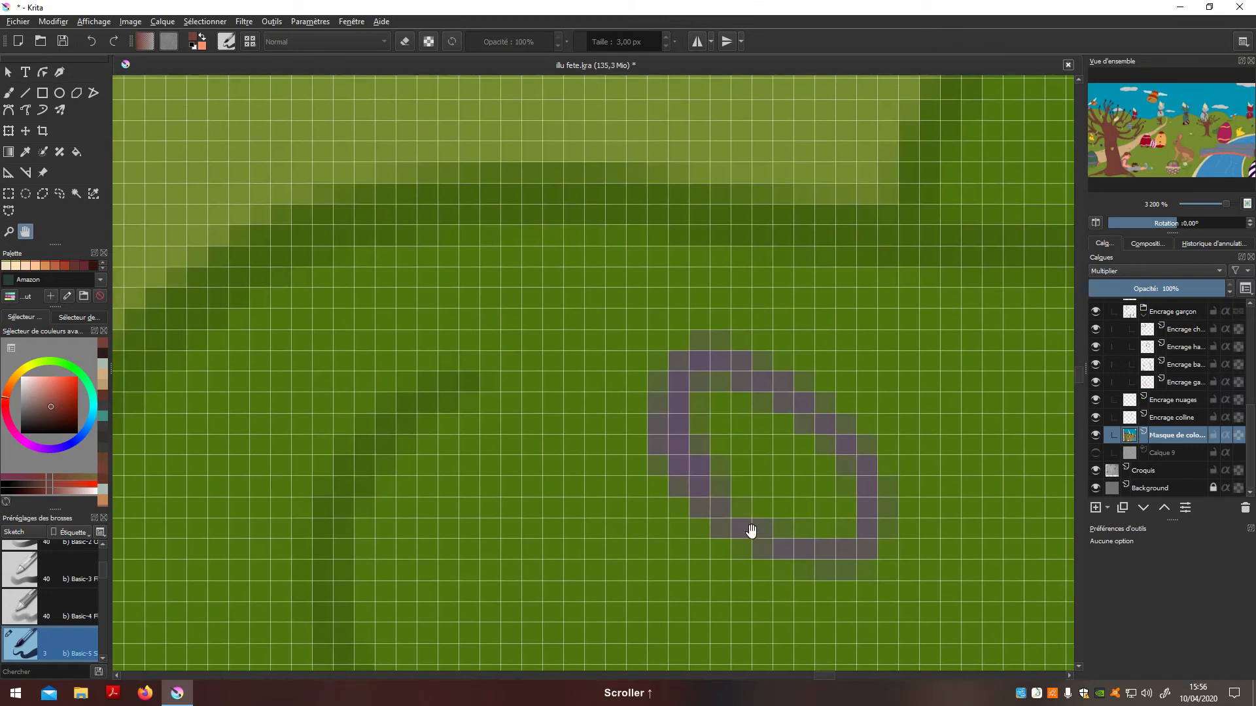
key(p)
click(682, 409)
click(196, 41)
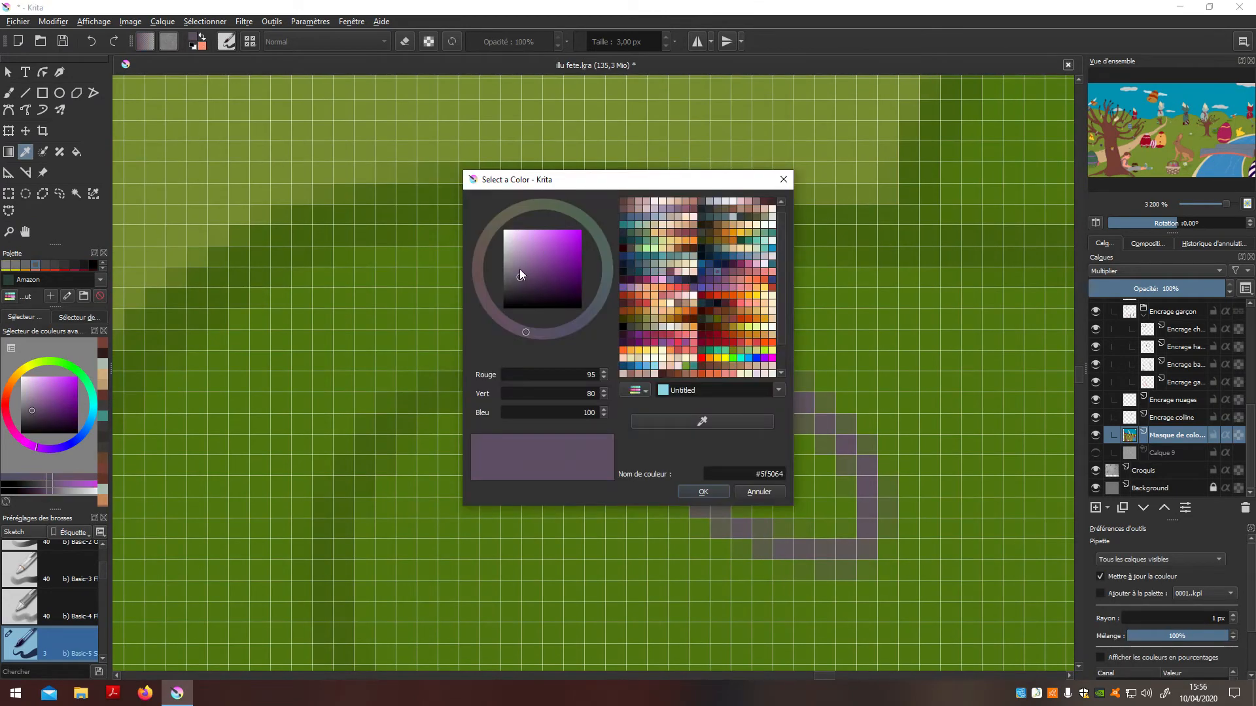
click(772, 488)
Fill the two outlined berries on the bush beside the magenta egg with the sampled purple
key(b)
mouse_move(732, 428)
mouse_down()
mouse_move(788, 540)
mouse_move(818, 437)
mouse_up()
mouse_move(711, 379)
mouse_down()
mouse_move(853, 495)
mouse_move(795, 459)
mouse_up()
scroll(875, 514, down, 7)
key(n)
scroll(795, 458, up, 4)
key(b)
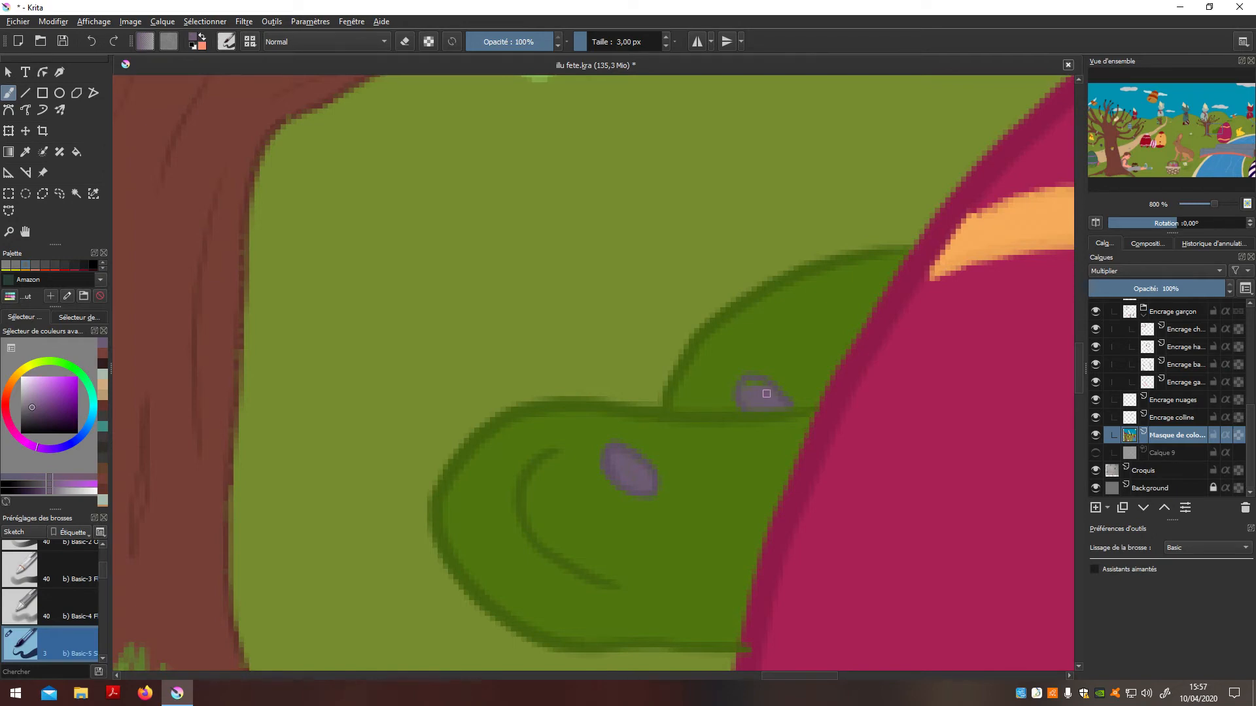
Fill the berries of the bush behind the blue zigzag egg with the same purple
scroll(765, 388, down, 6)
key(n)
drag(318, 556, 782, 423)
drag(754, 316, 630, 477)
drag(486, 413, 654, 422)
scroll(653, 422, up, 6)
key(b)
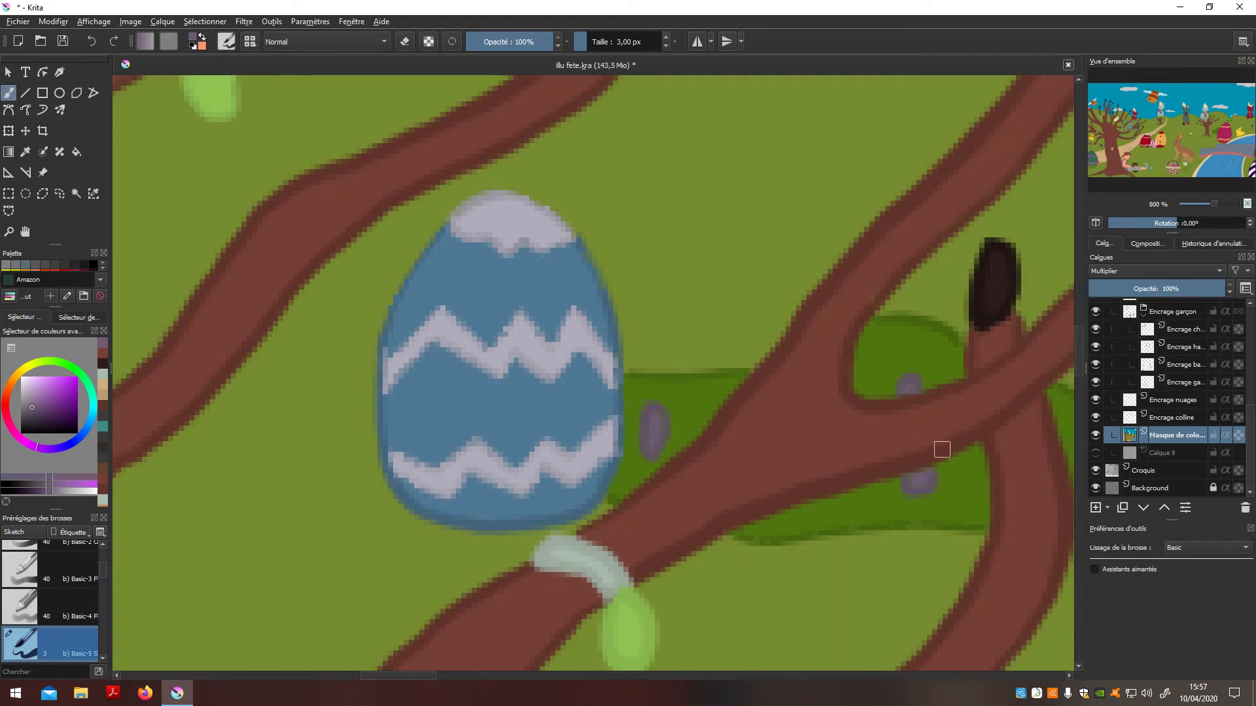
scroll(942, 449, up, 2)
Fill the three berries on the small flat bush below the right-hand flying bell with purple
scroll(916, 552, down, 8)
key(n)
drag(967, 510, 762, 478)
drag(902, 527, 488, 458)
drag(855, 510, 494, 554)
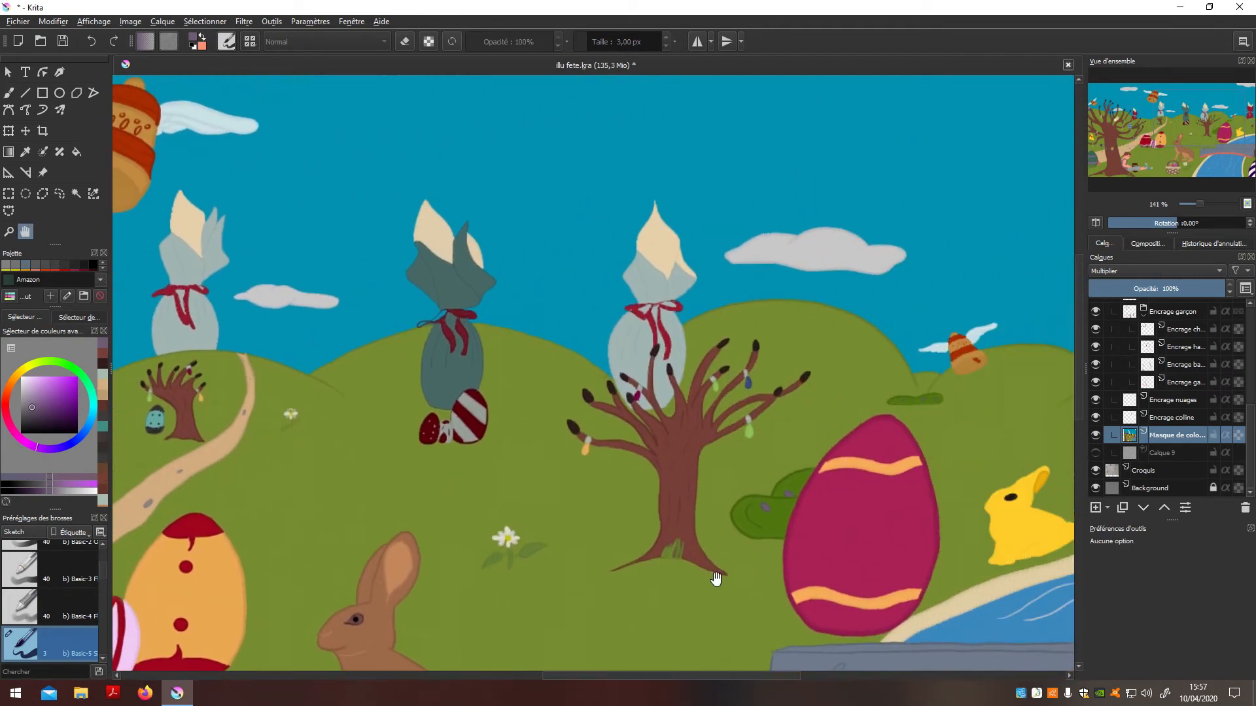
drag(949, 575, 771, 561)
scroll(909, 422, up, 5)
drag(378, 425, 914, 519)
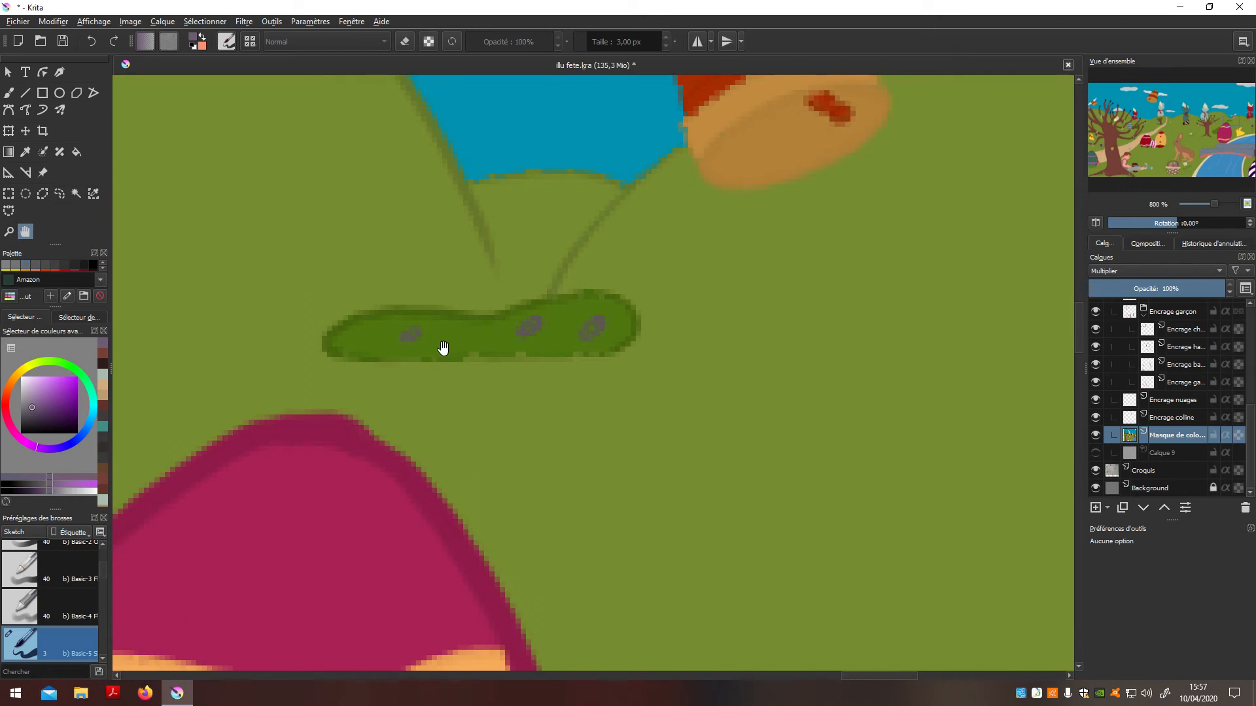
key(b)
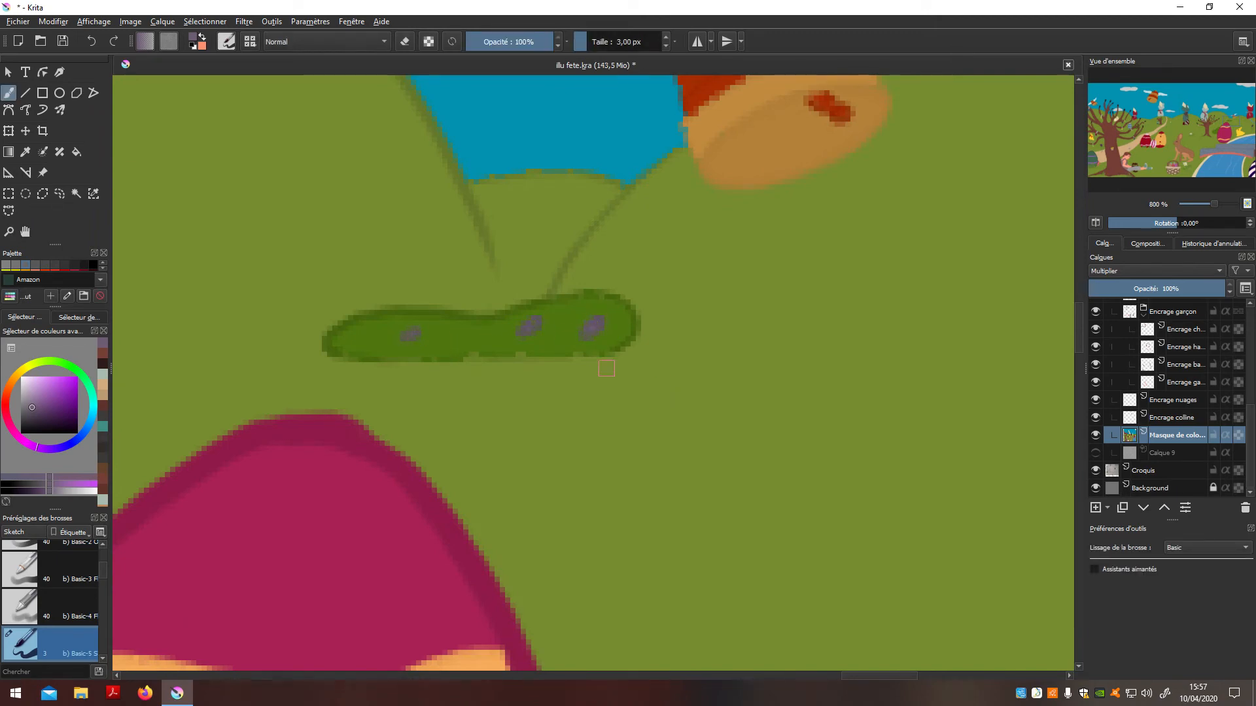
On the Encrage pont layer, sample the coral of the bridge's last brick and erase its outline beside the grass tuft
scroll(606, 368, down, 10)
key(h)
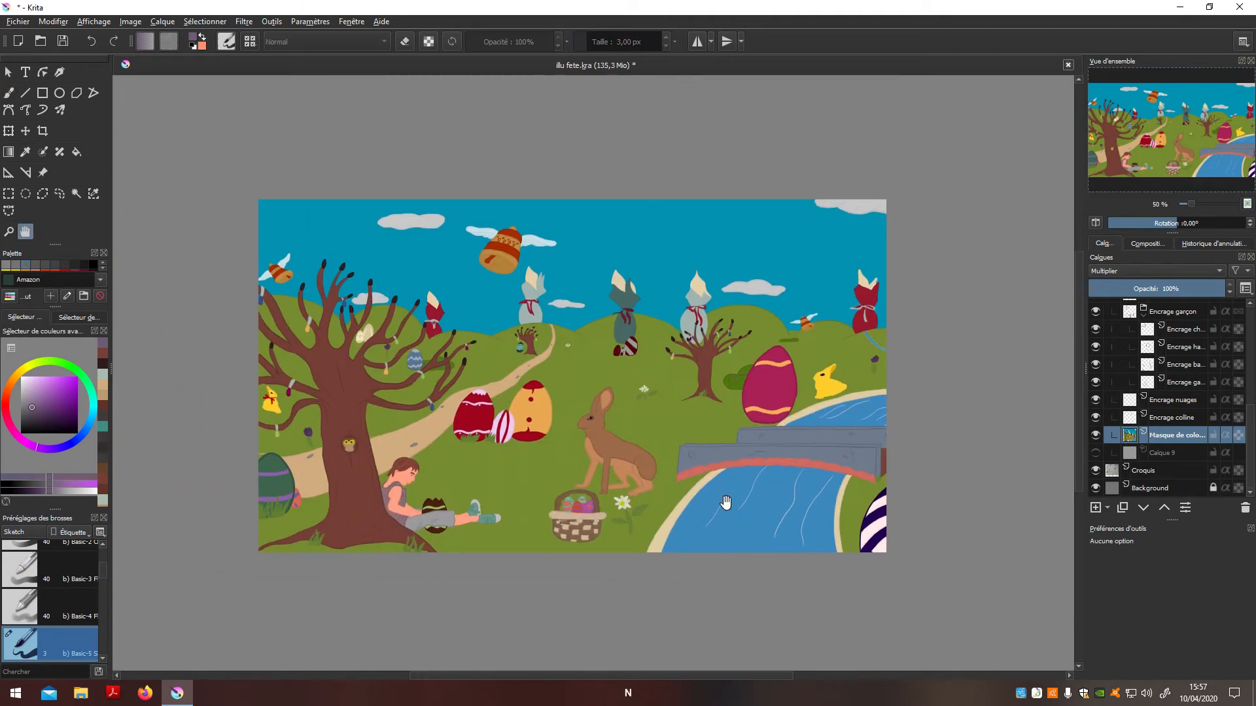
drag(763, 454, 802, 405)
scroll(861, 466, up, 8)
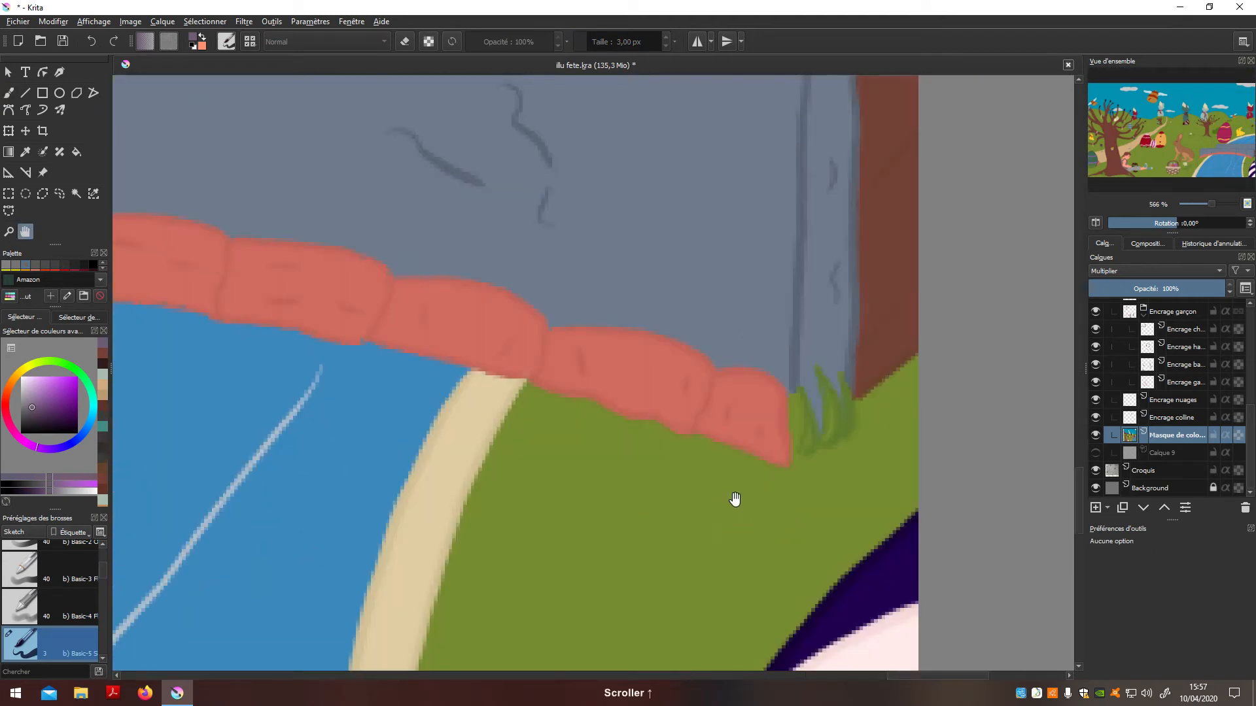
scroll(672, 561, down, 3)
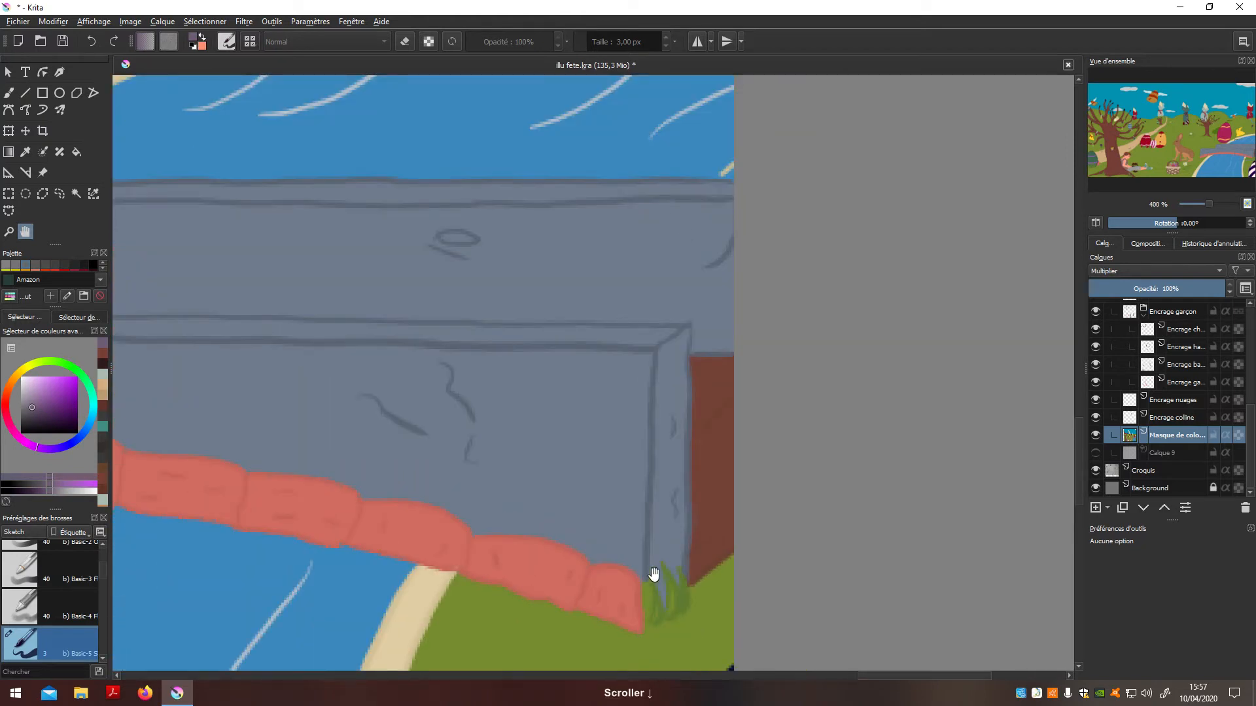
scroll(664, 525, up, 3)
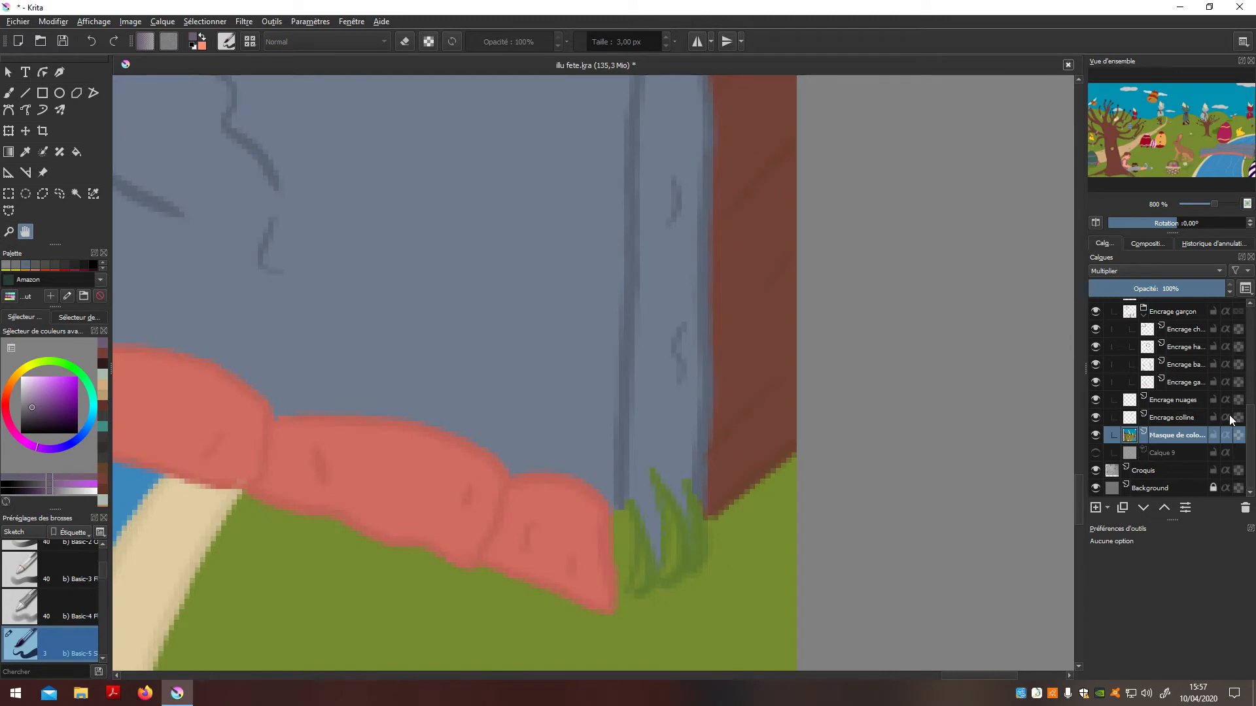
scroll(1250, 419, up, 10)
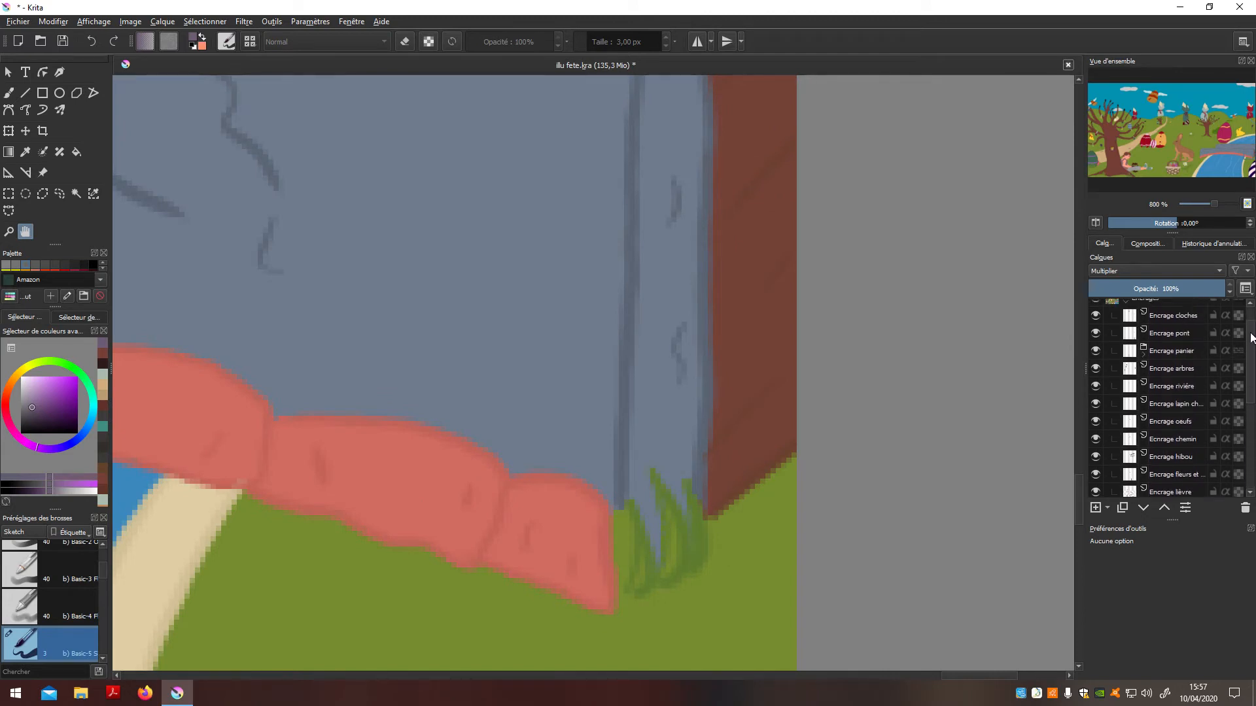
click(1182, 338)
scroll(615, 572, up, 2)
key(b)
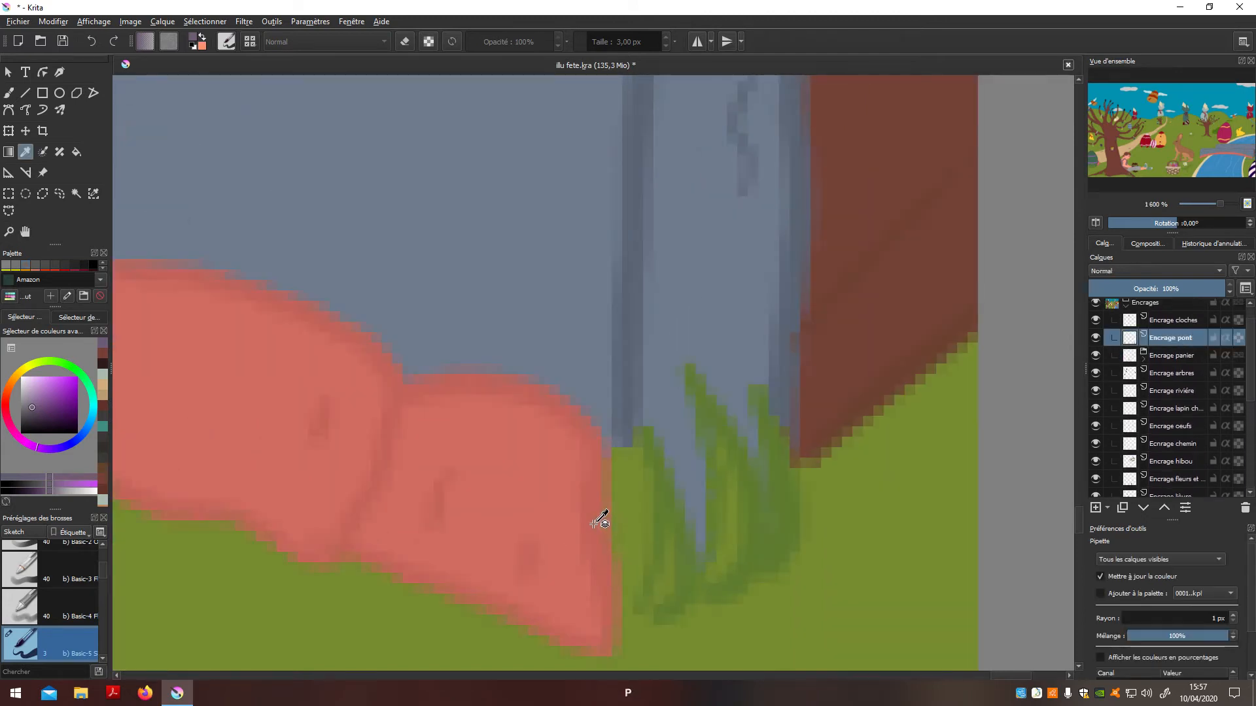
ctrl+click(599, 517)
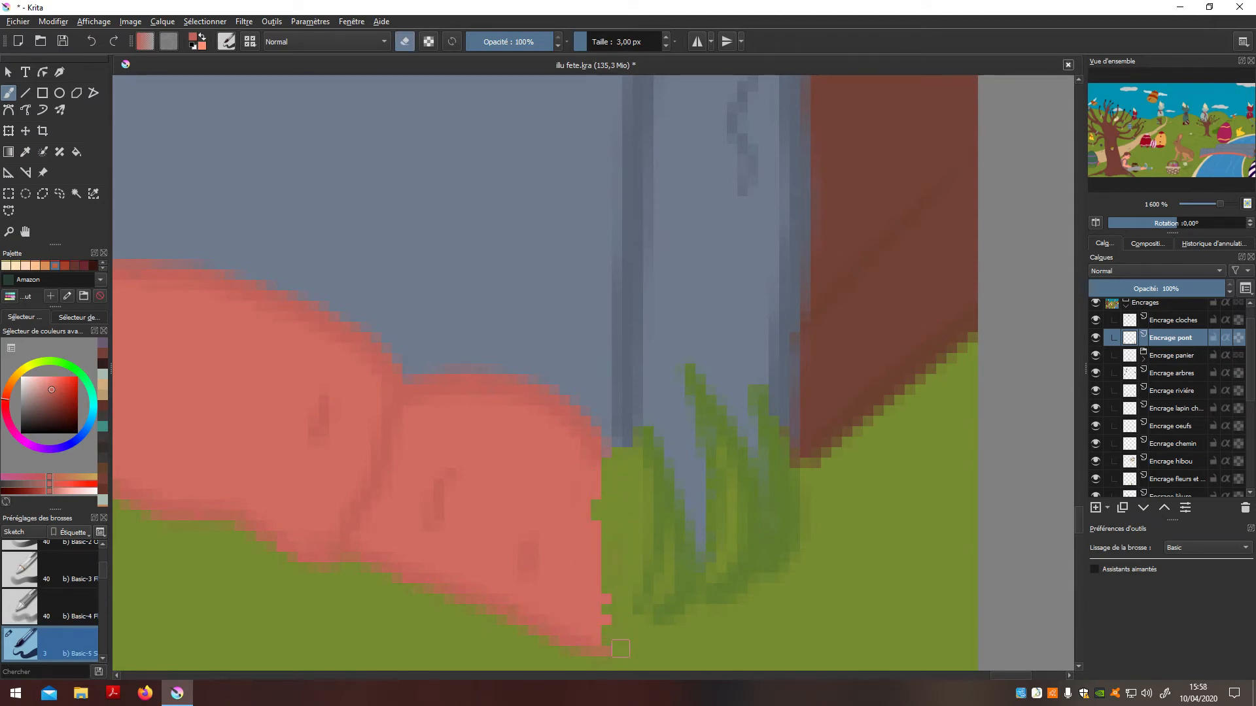
drag(620, 648, 603, 649)
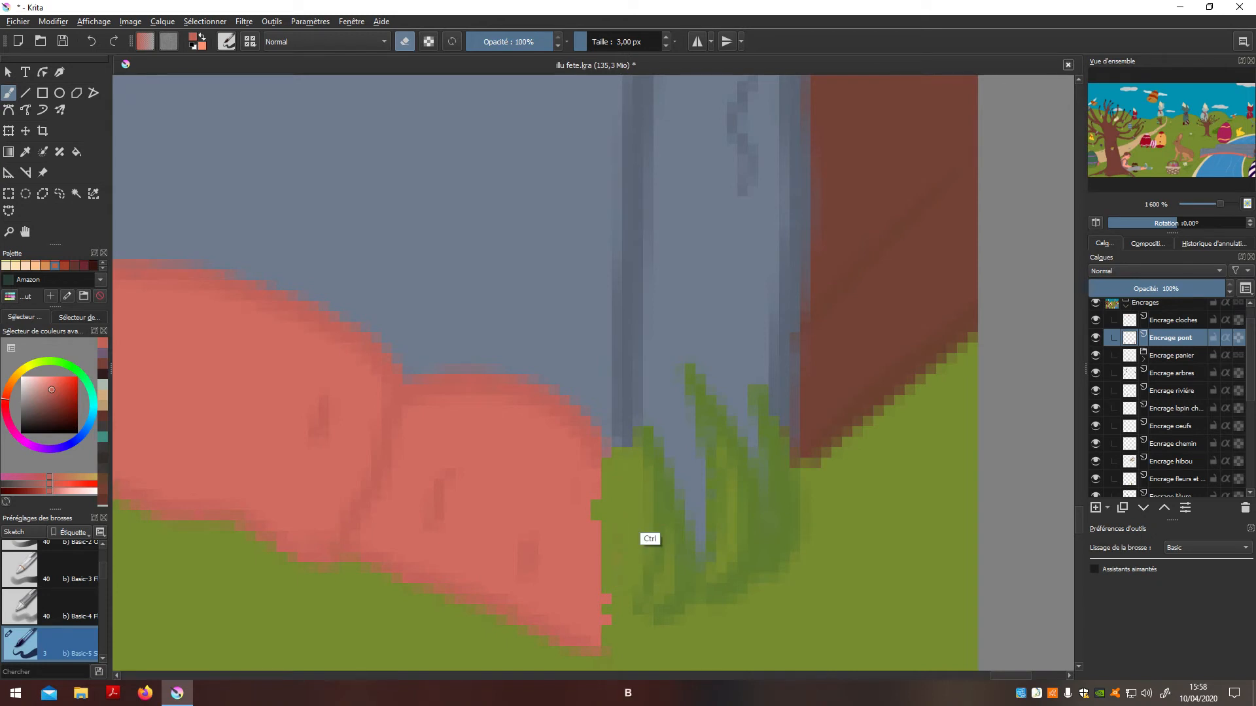
Reset the painting colour to black, turn off eraser mode and enlarge the brush to 6 px
key(d)
key(e)
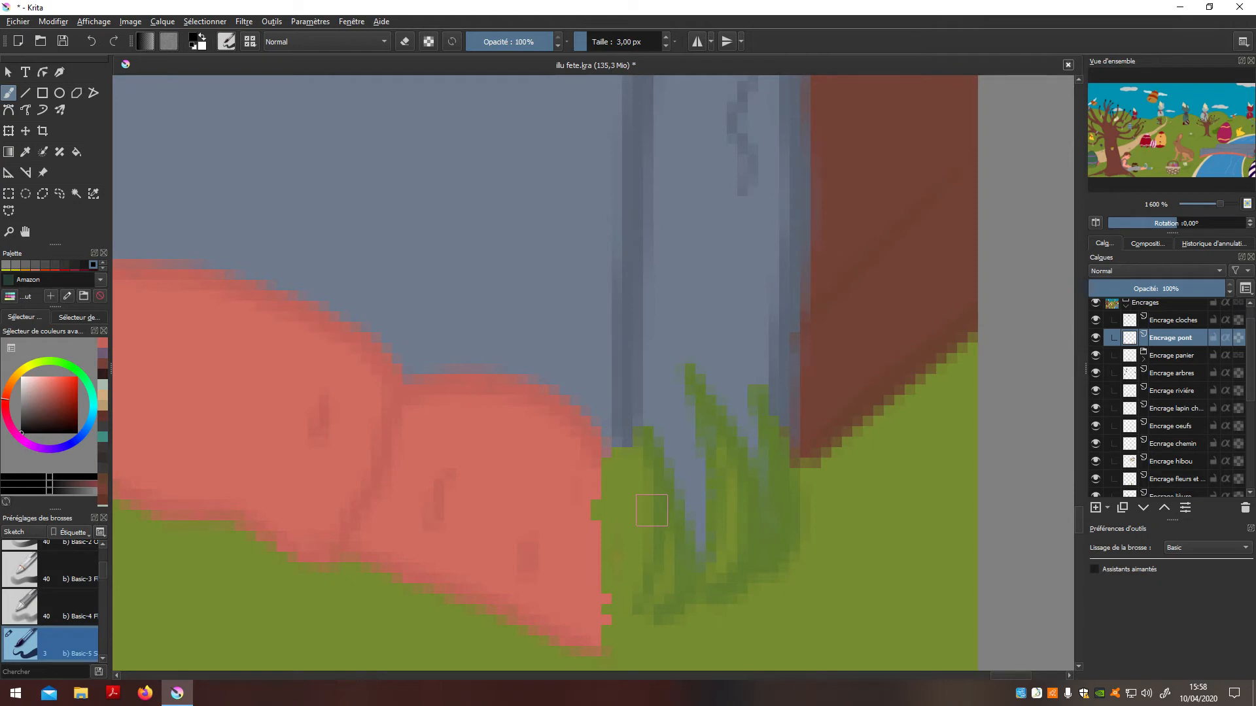
key(bracketright)
key(bracketright)
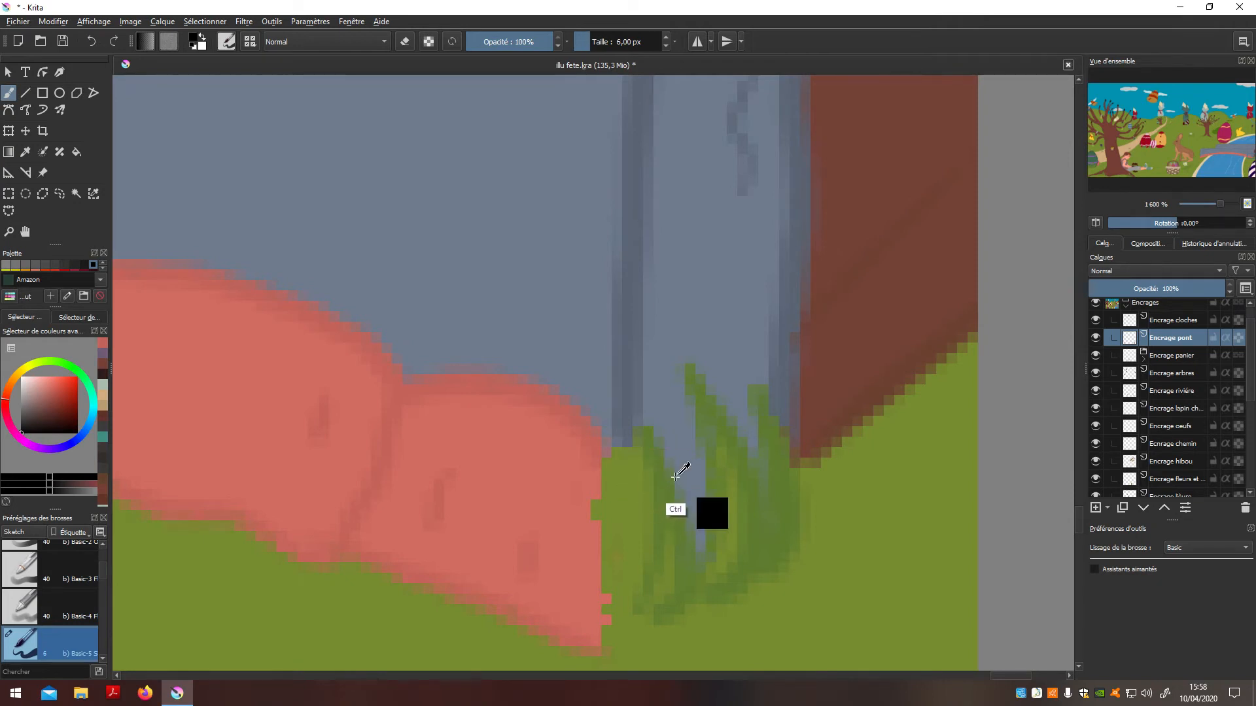
drag(605, 452, 625, 483)
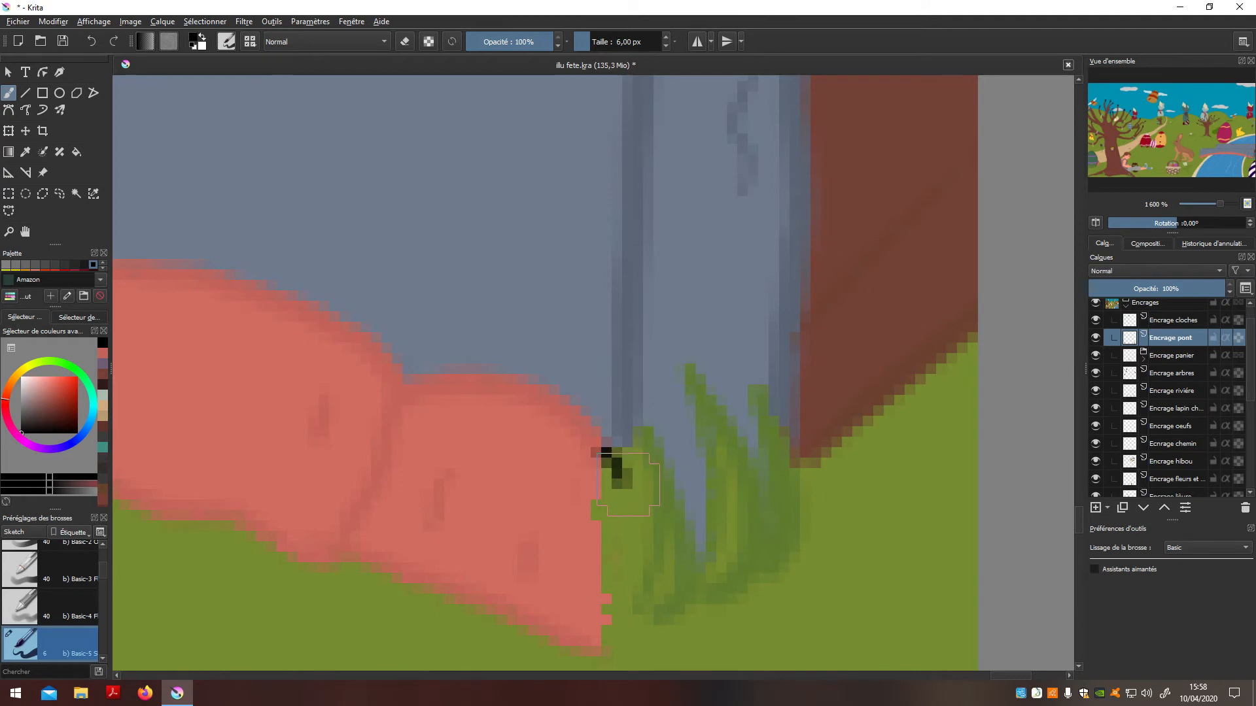
key(p)
key(ctrl+z)
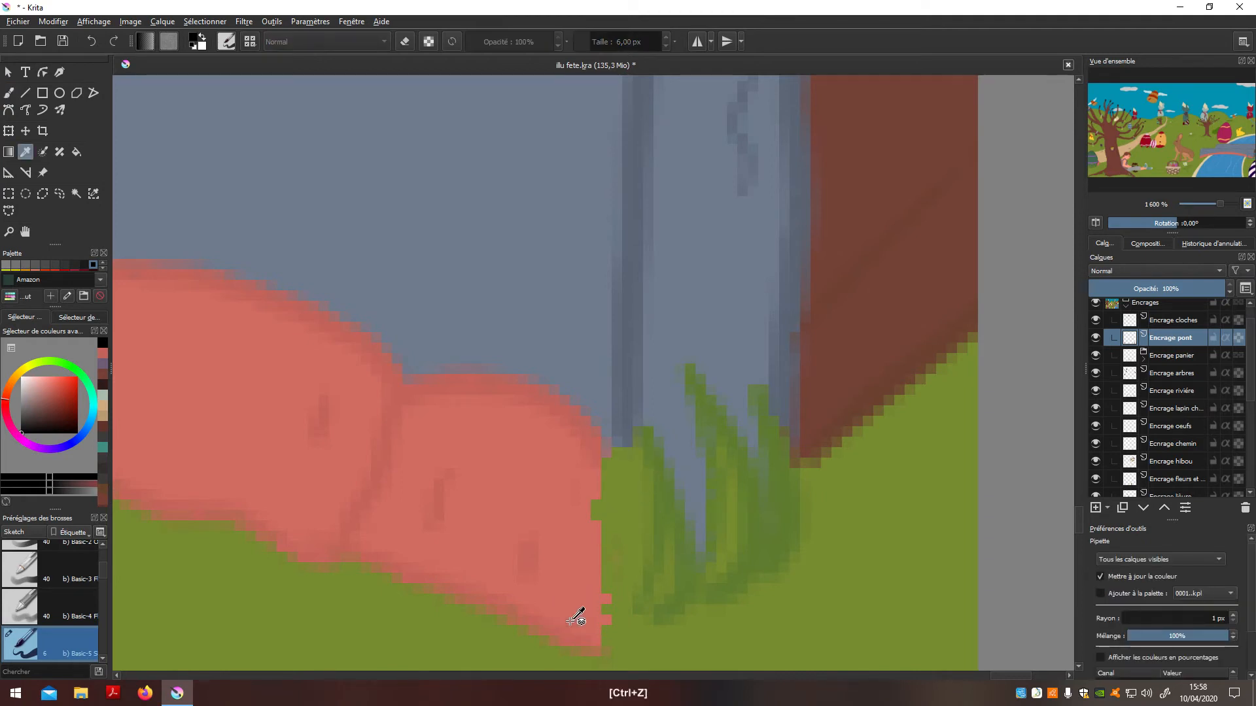
Sample the darker coral of the brick outlines and redraw the last brick's edge beside the grass
click(396, 455)
key(b)
mouse_move(624, 435)
mouse_down()
mouse_move(625, 569)
mouse_move(608, 644)
mouse_up()
key(p)
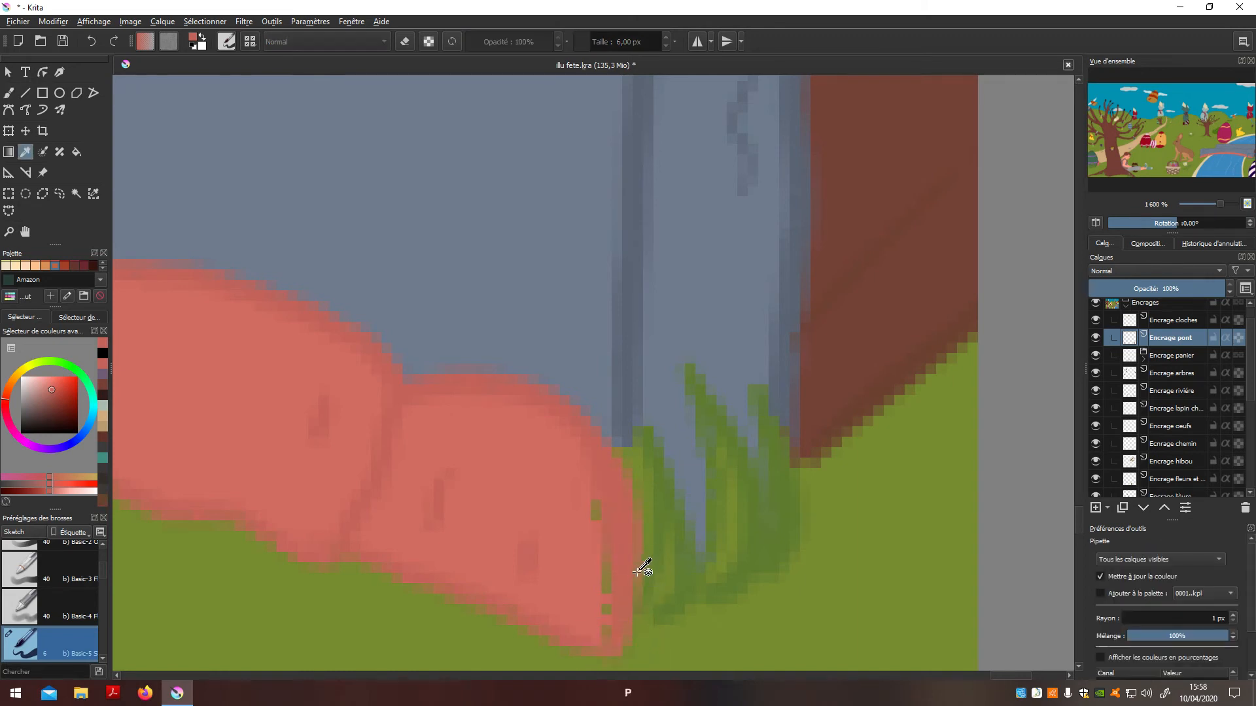
key(ctrl+z)
key(b)
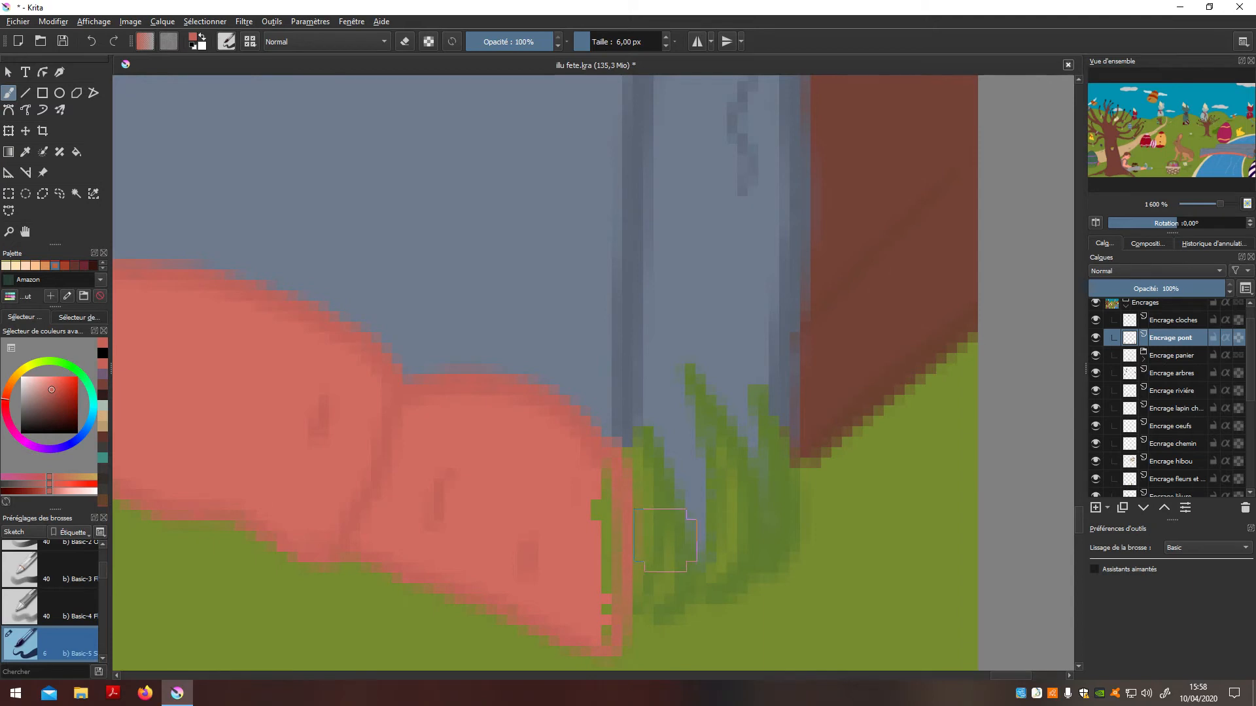
On the colour mask layer, fill the gaps inside the last brick's redrawn outline with the sampled brick coral
drag(1254, 398, 1245, 486)
click(1210, 437)
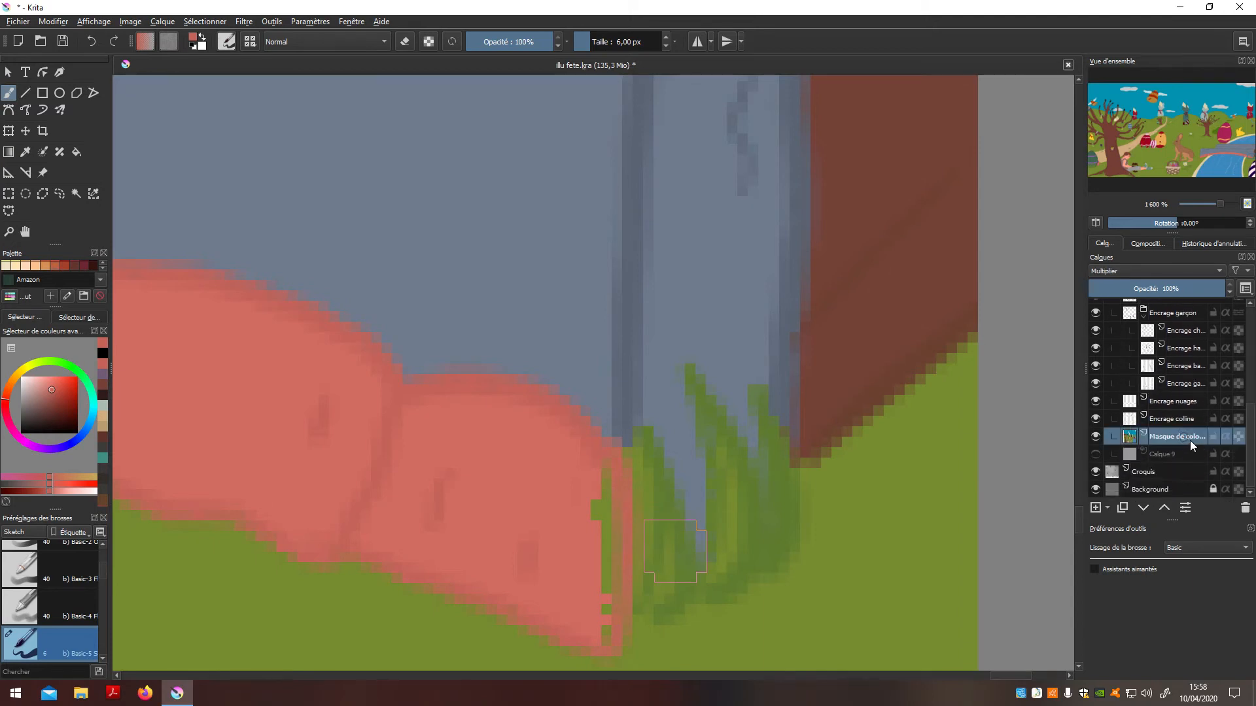
key(ctrl+z)
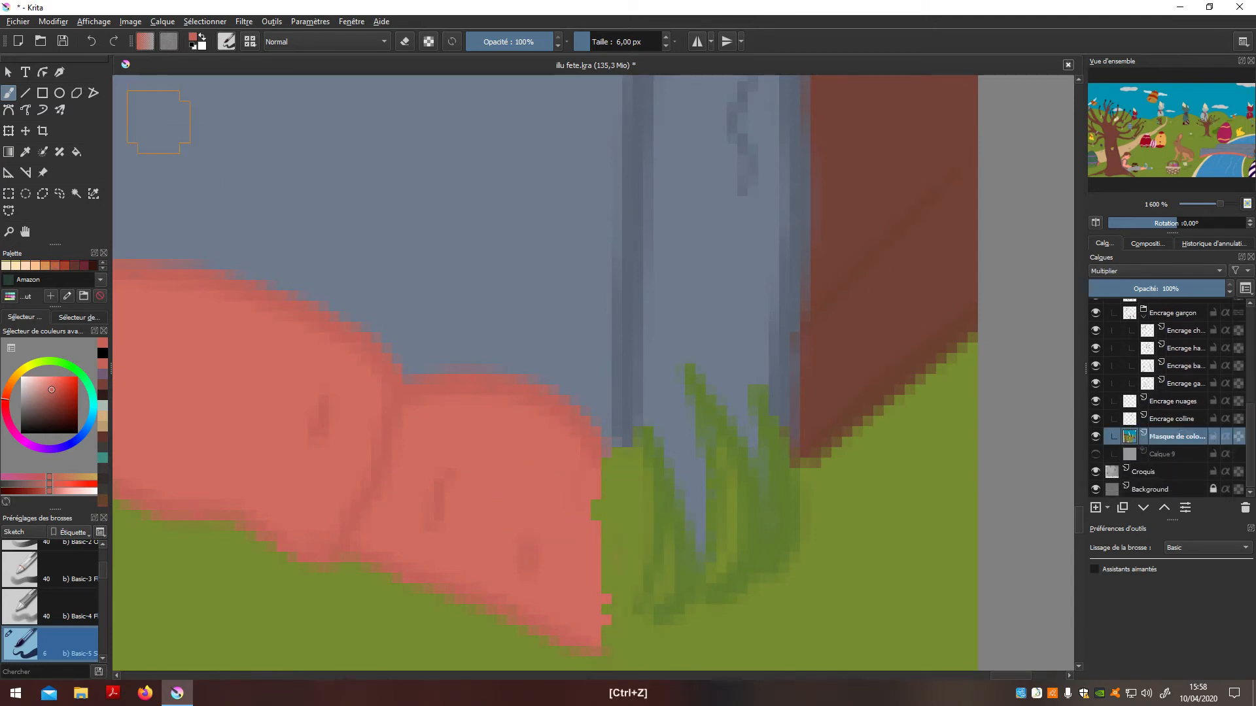
click(62, 23)
click(77, 52)
key(p)
click(551, 484)
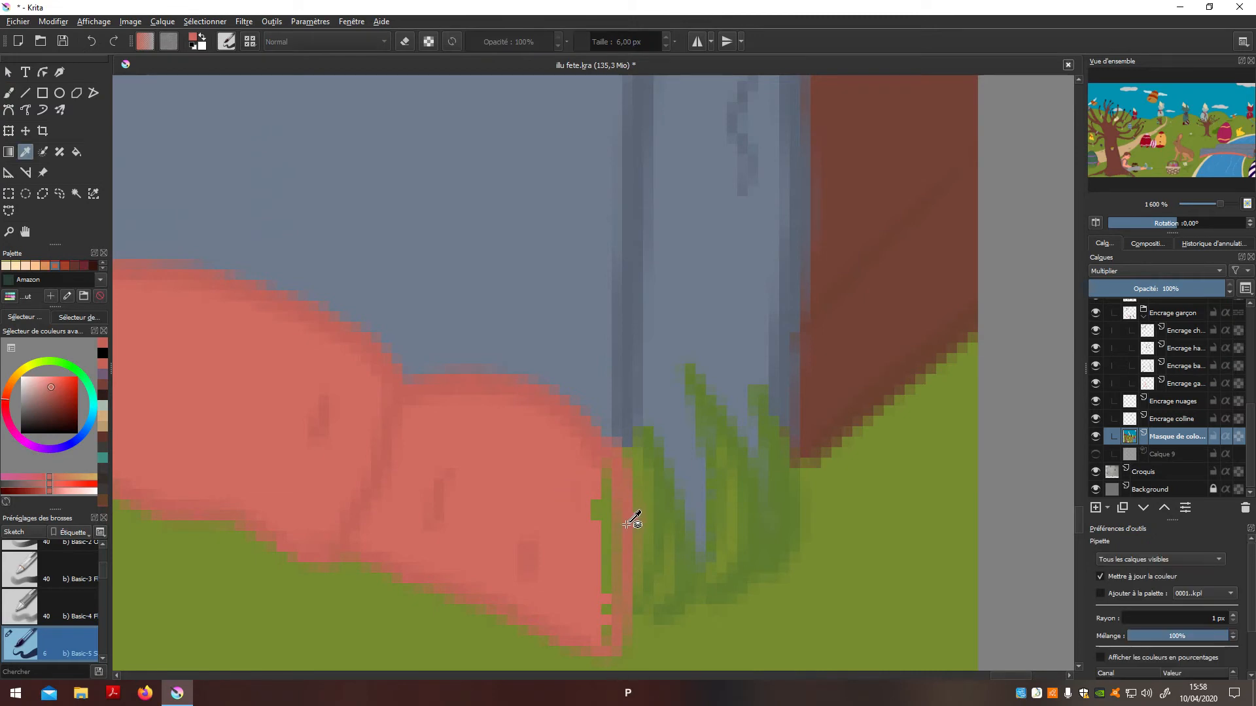
key(b)
scroll(653, 535, up, 6)
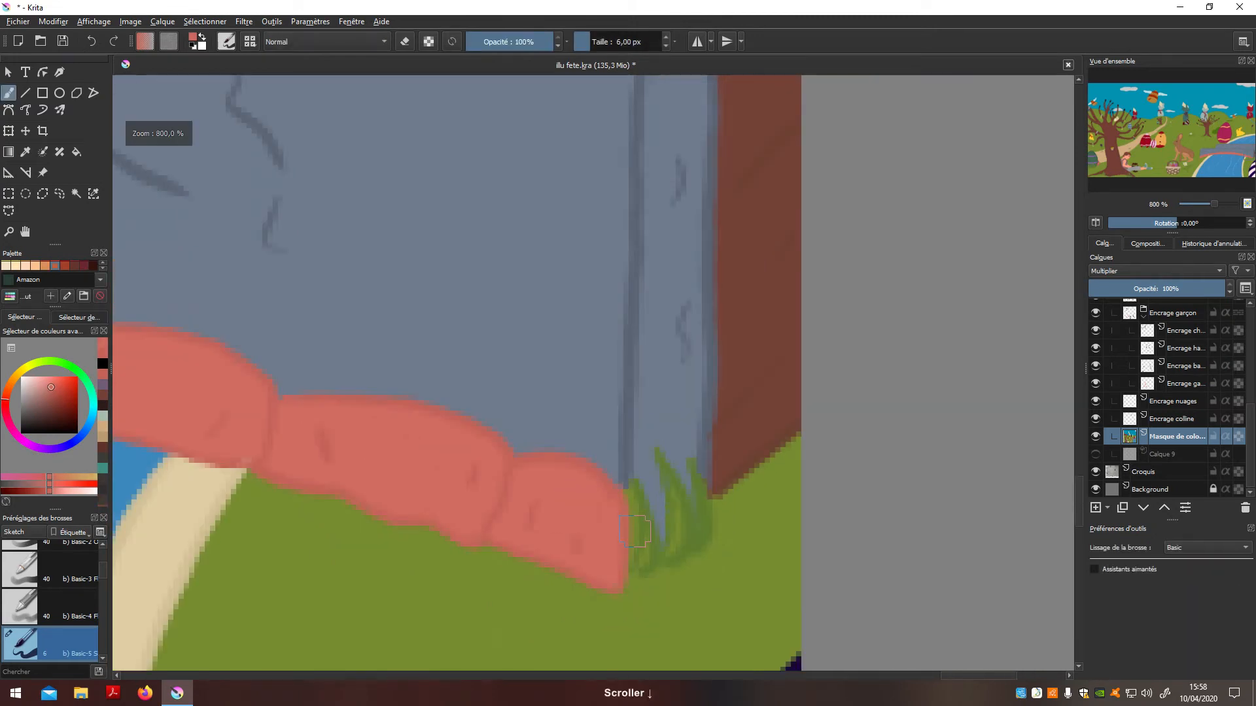
scroll(653, 534, up, 7)
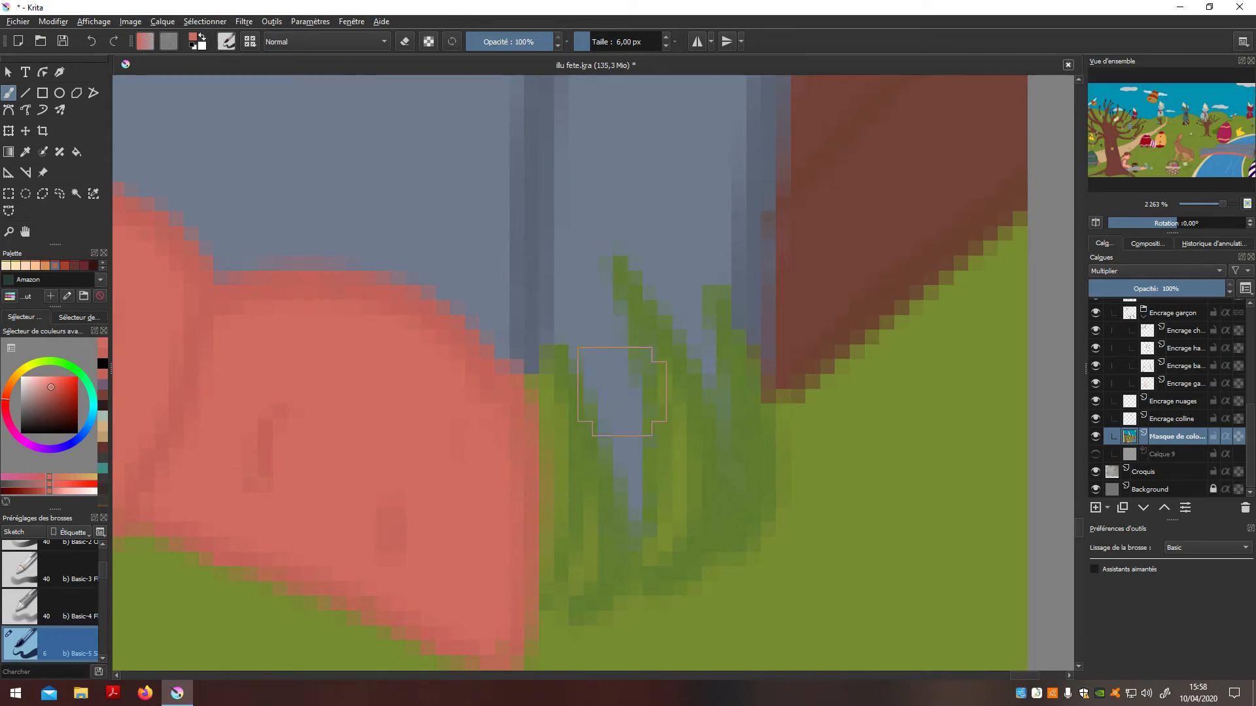
Sample the dark grey outline of the bridge post above the grass tuft and select the Encrage pont layer
scroll(582, 569, down, 10)
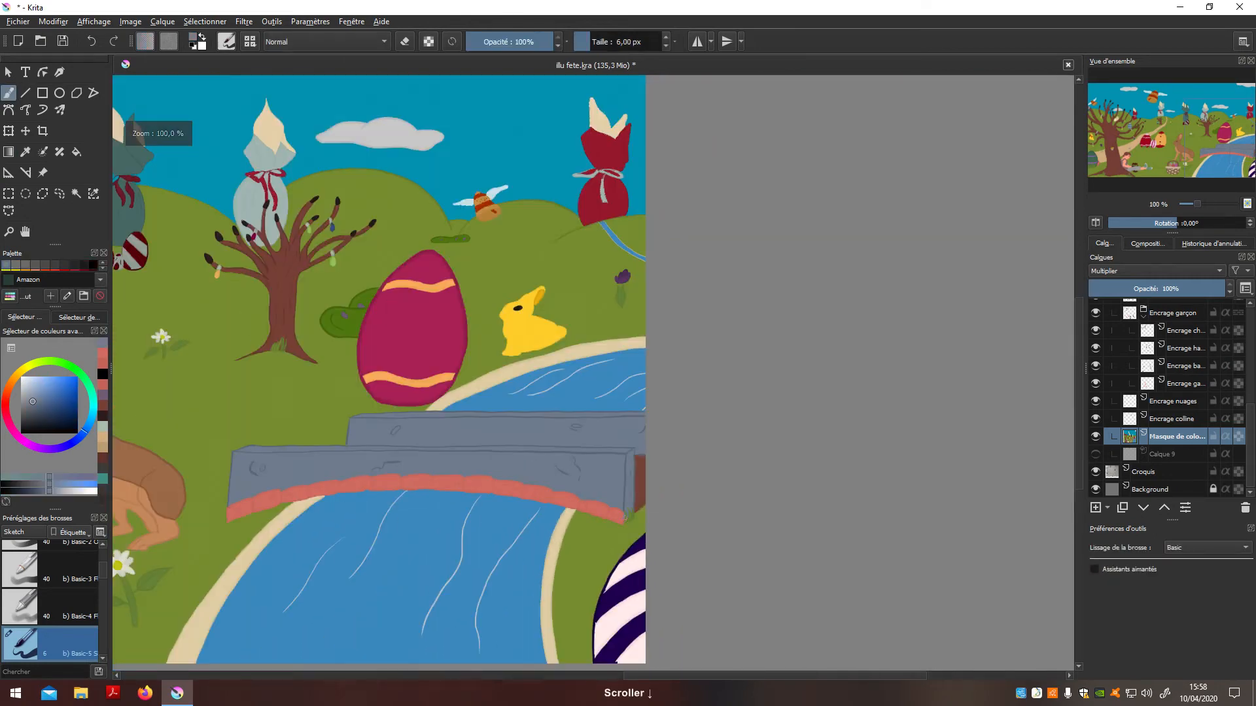
scroll(625, 517, up, 12)
key(p)
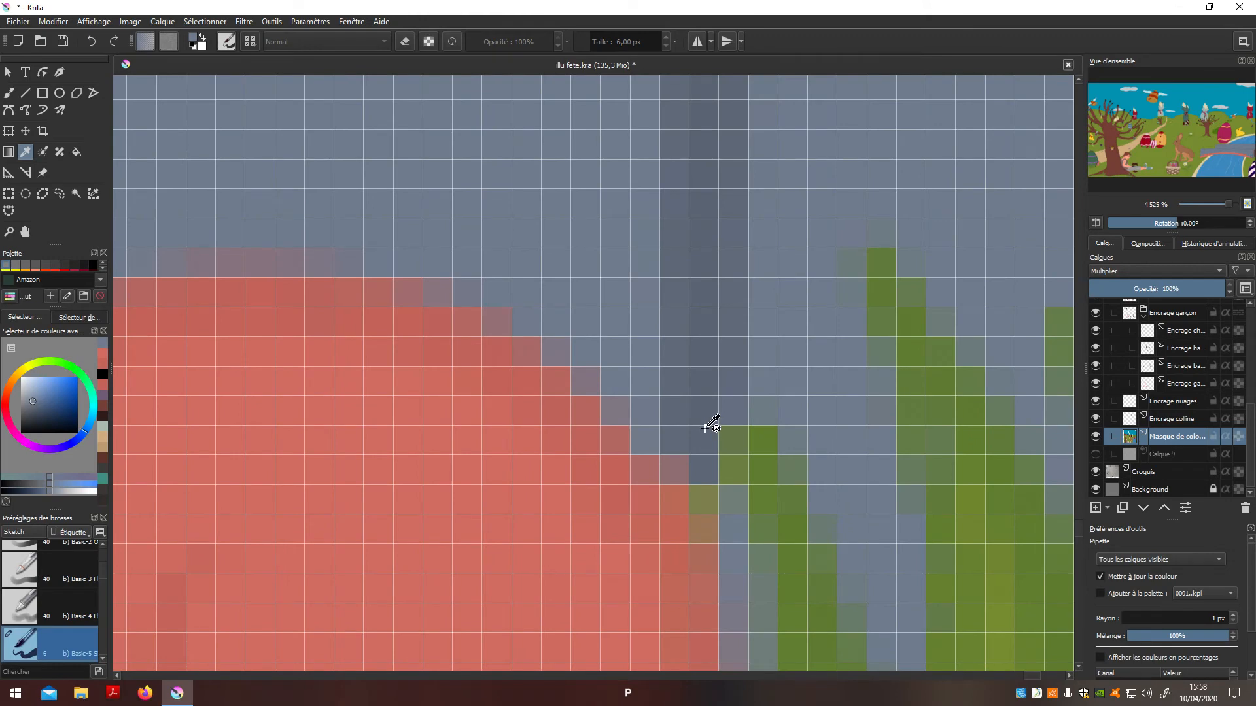
click(707, 427)
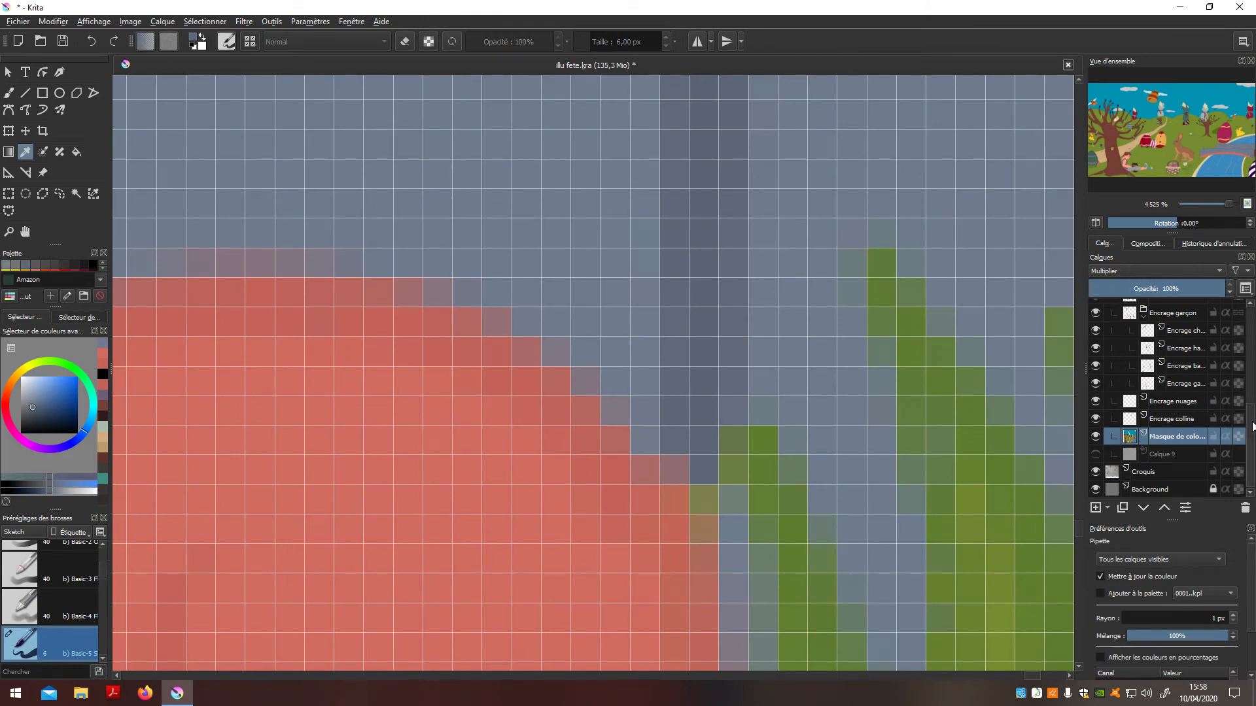
scroll(1207, 393, up, 6)
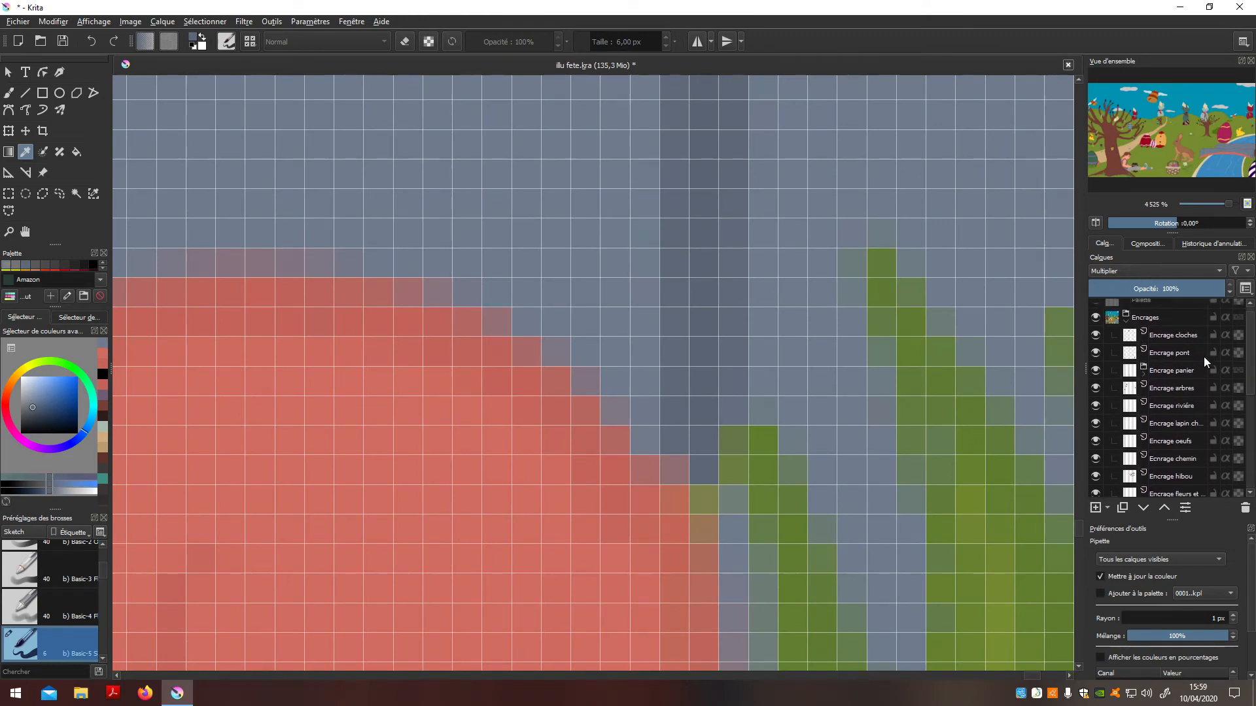
click(1205, 356)
key(b)
Select the colour mask layer and sample the green just below the petals of the large daisy beside the basket
scroll(796, 486, down, 8)
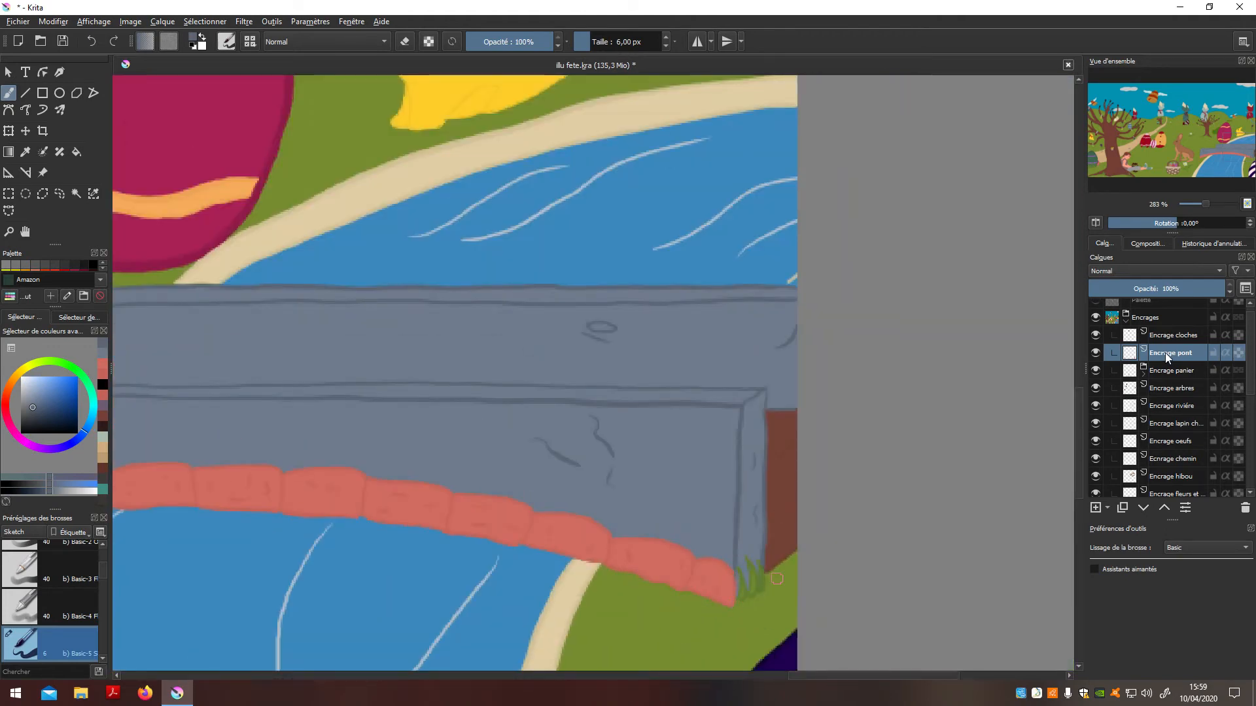
scroll(1252, 391, down, 1)
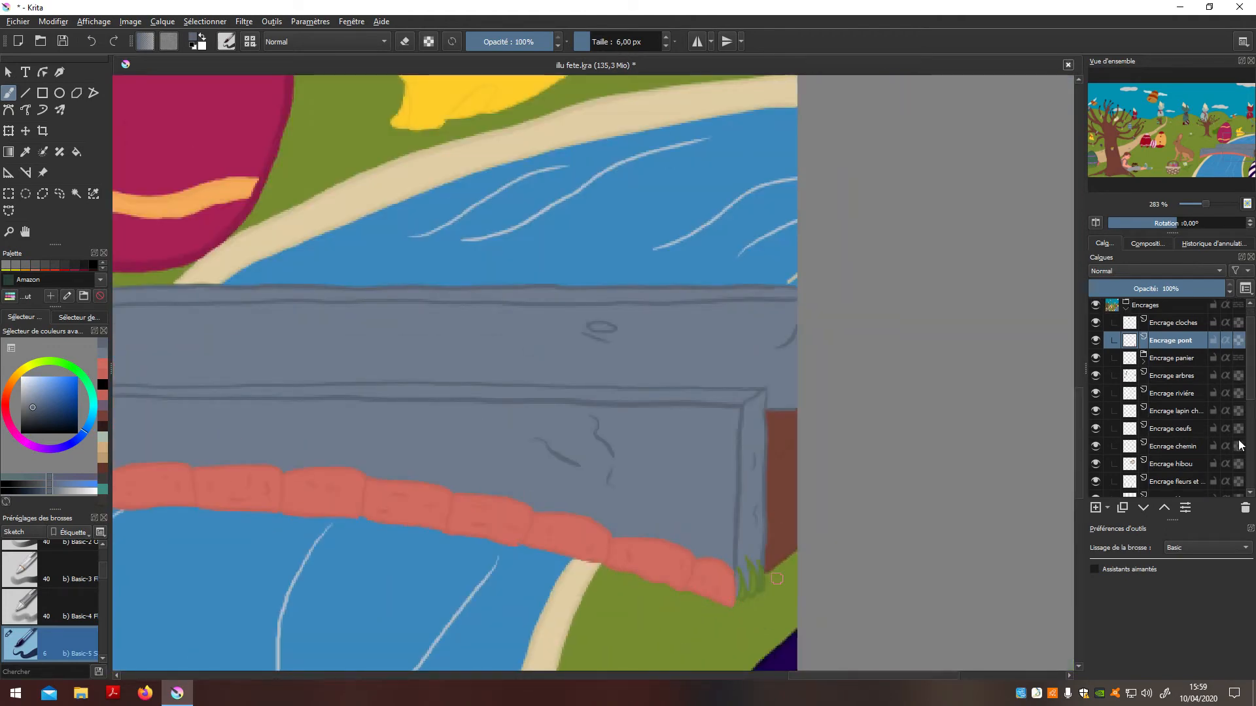
scroll(1252, 411, down, 10)
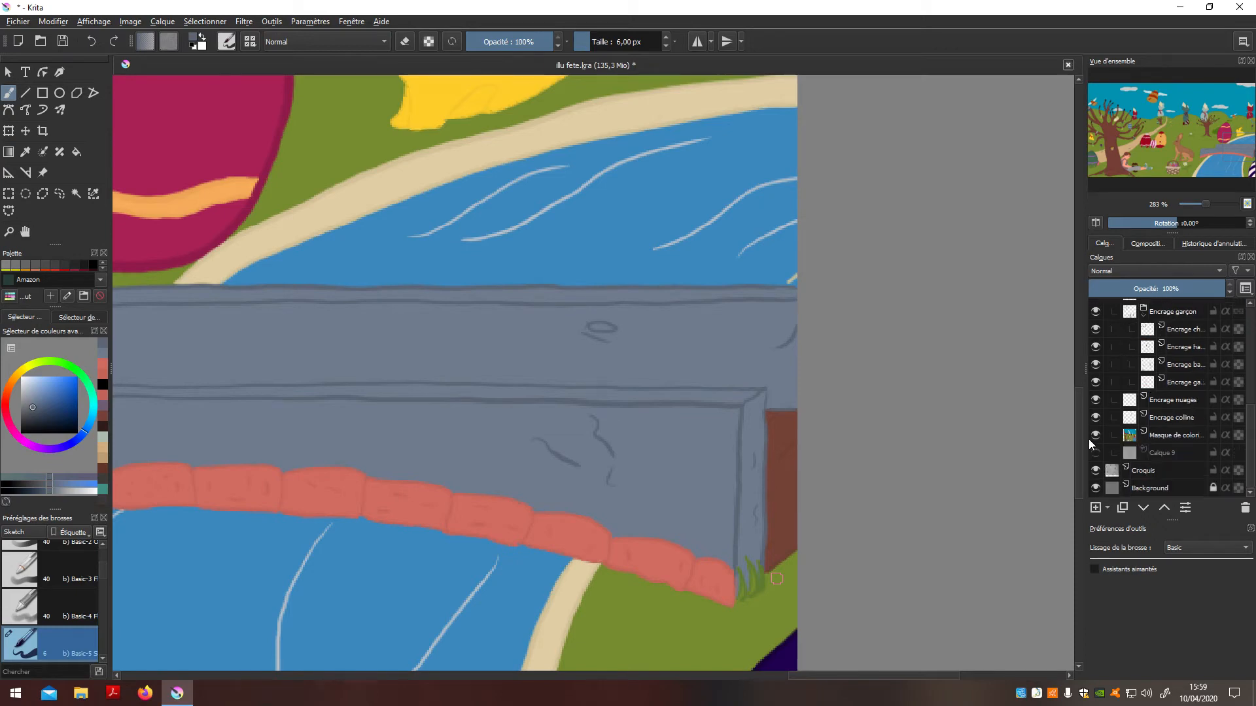
scroll(698, 510, down, 3)
scroll(777, 359, down, 6)
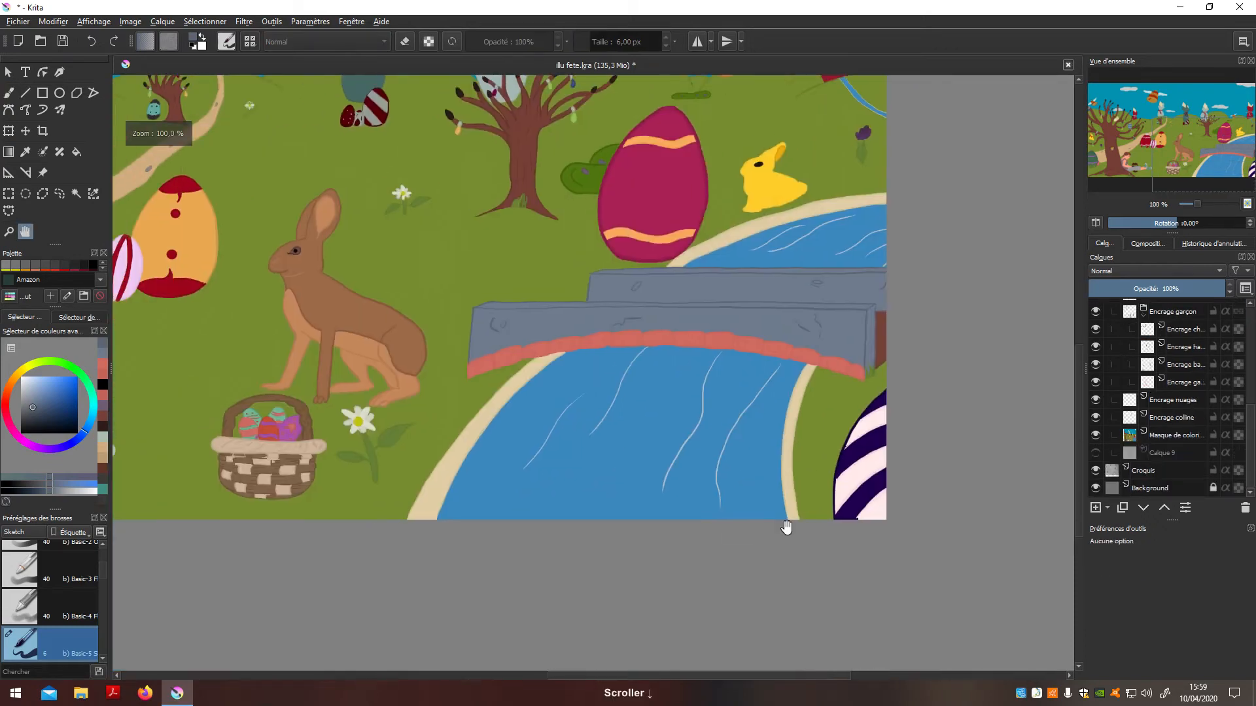
scroll(720, 478, up, 16)
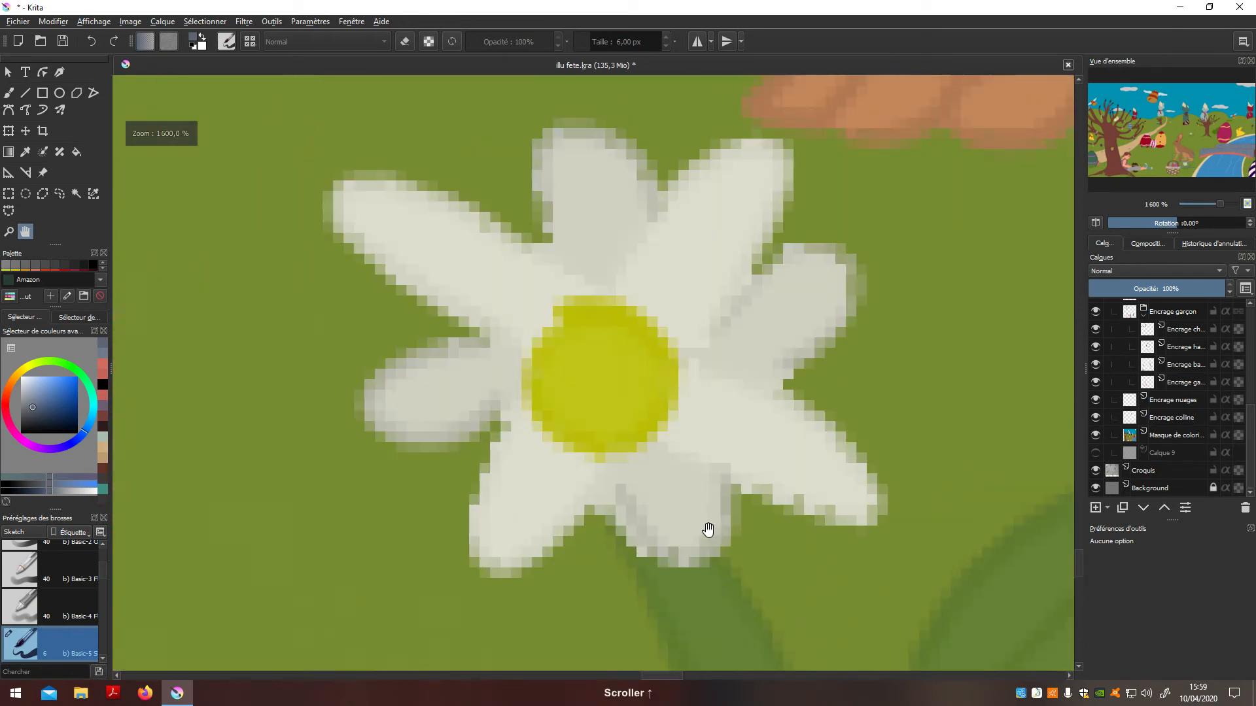
drag(696, 533, 778, 507)
click(1167, 437)
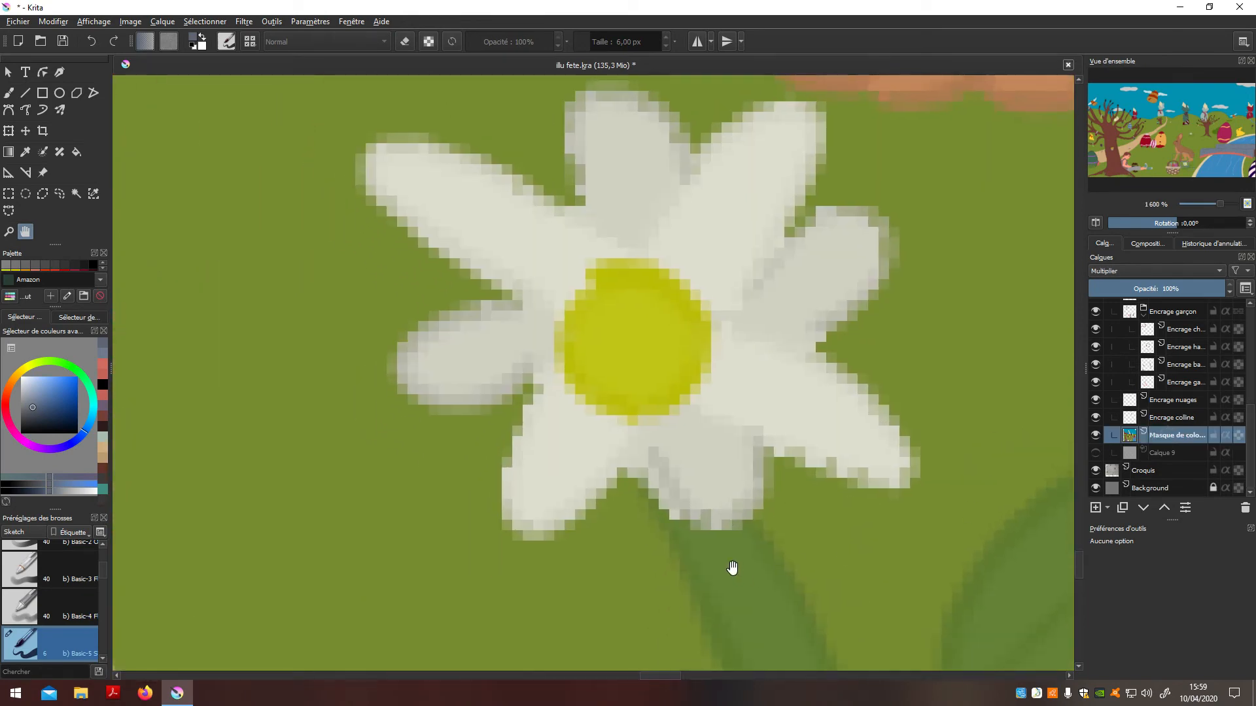
key(b)
scroll(684, 542, up, 1)
ctrl+click(658, 482)
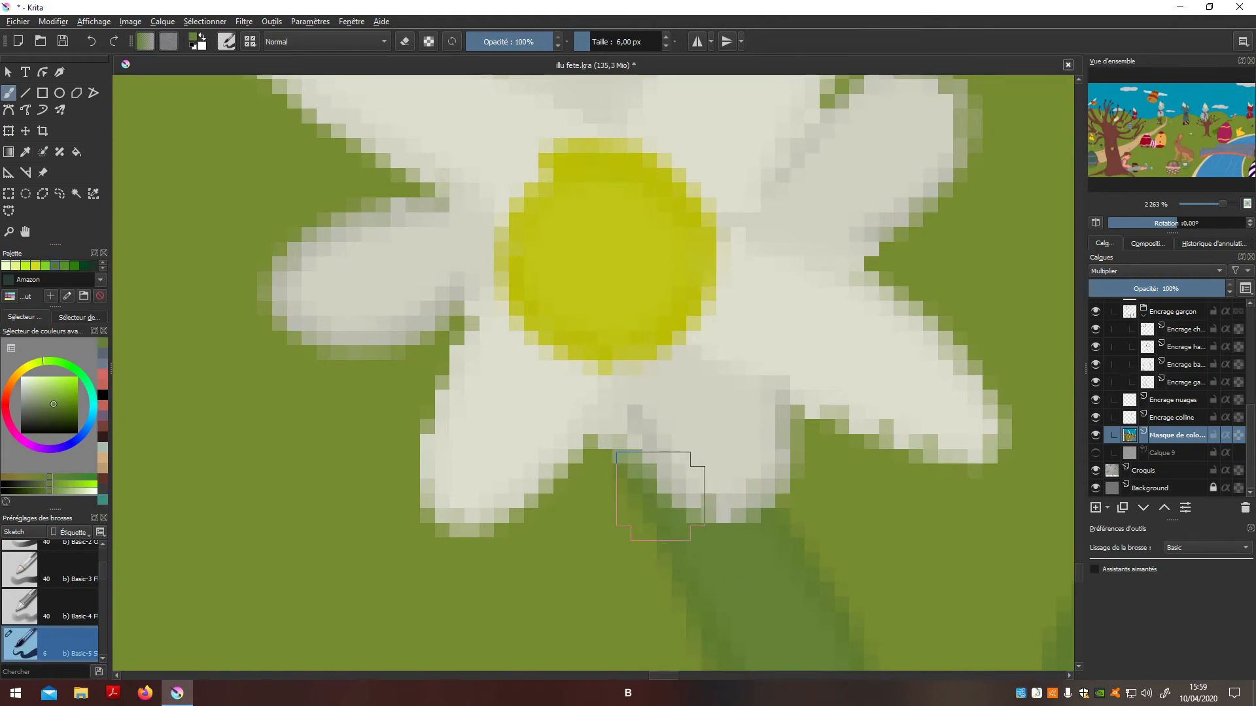
Select the Encrage fleurs layer and sample the light grey petal edge of the daisy behind the hare
scroll(785, 510, down, 8)
key(n)
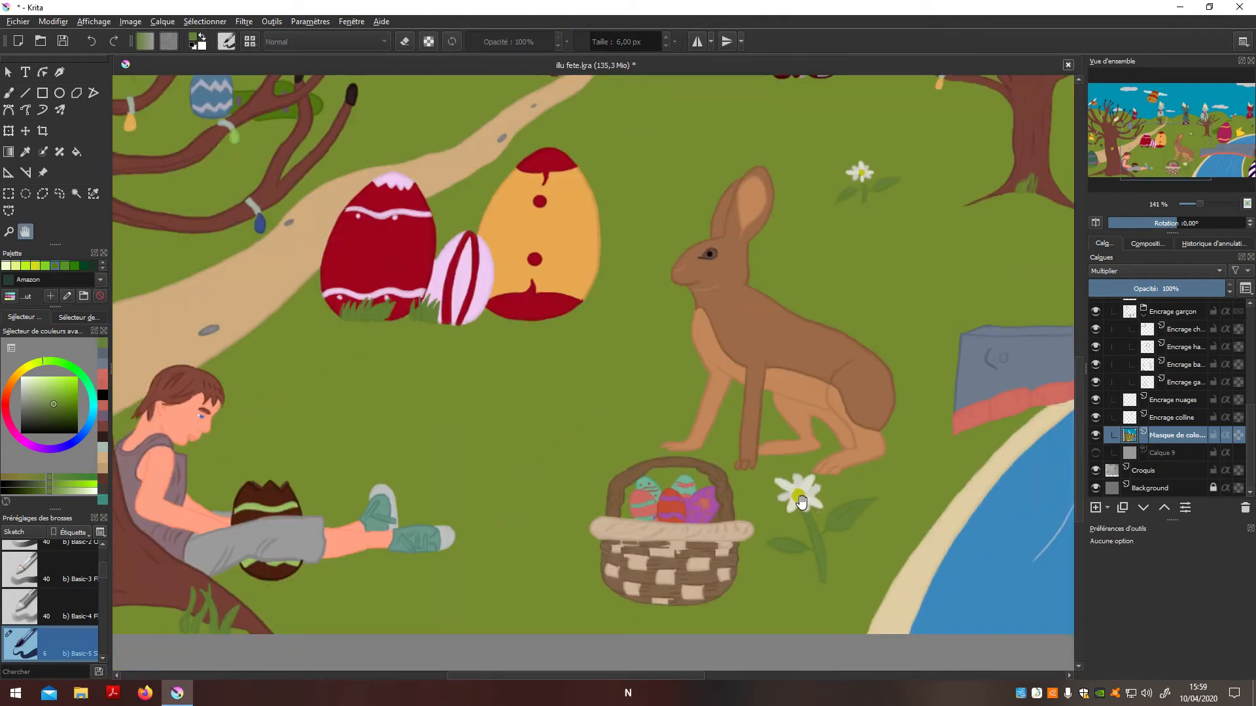
scroll(801, 500, up, 9)
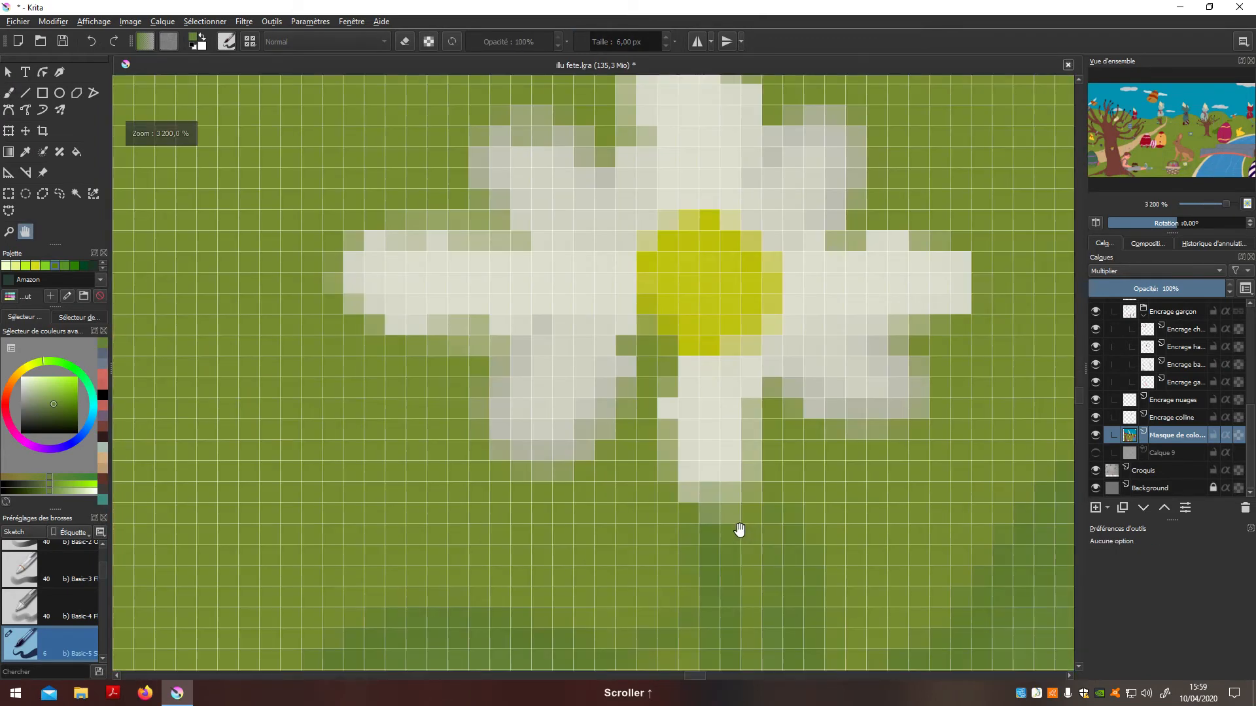
drag(739, 530, 756, 569)
scroll(773, 504, down, 1)
scroll(776, 508, up, 1)
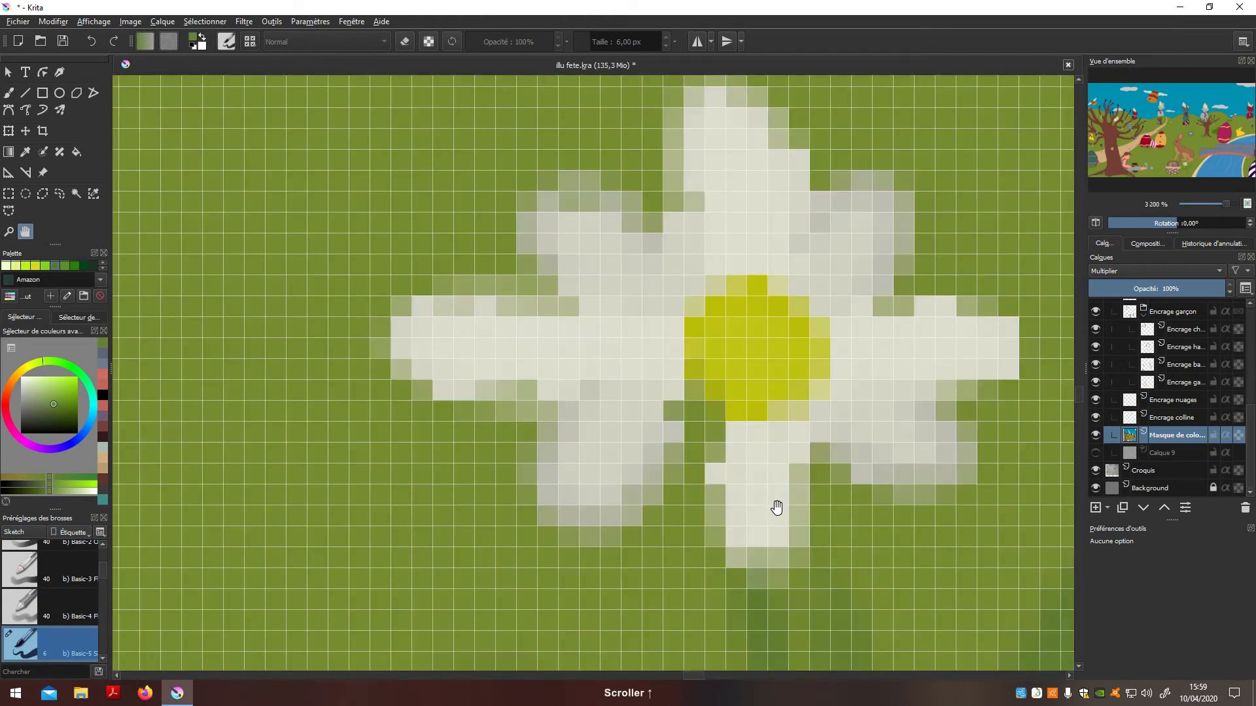
scroll(1141, 412, up, 1)
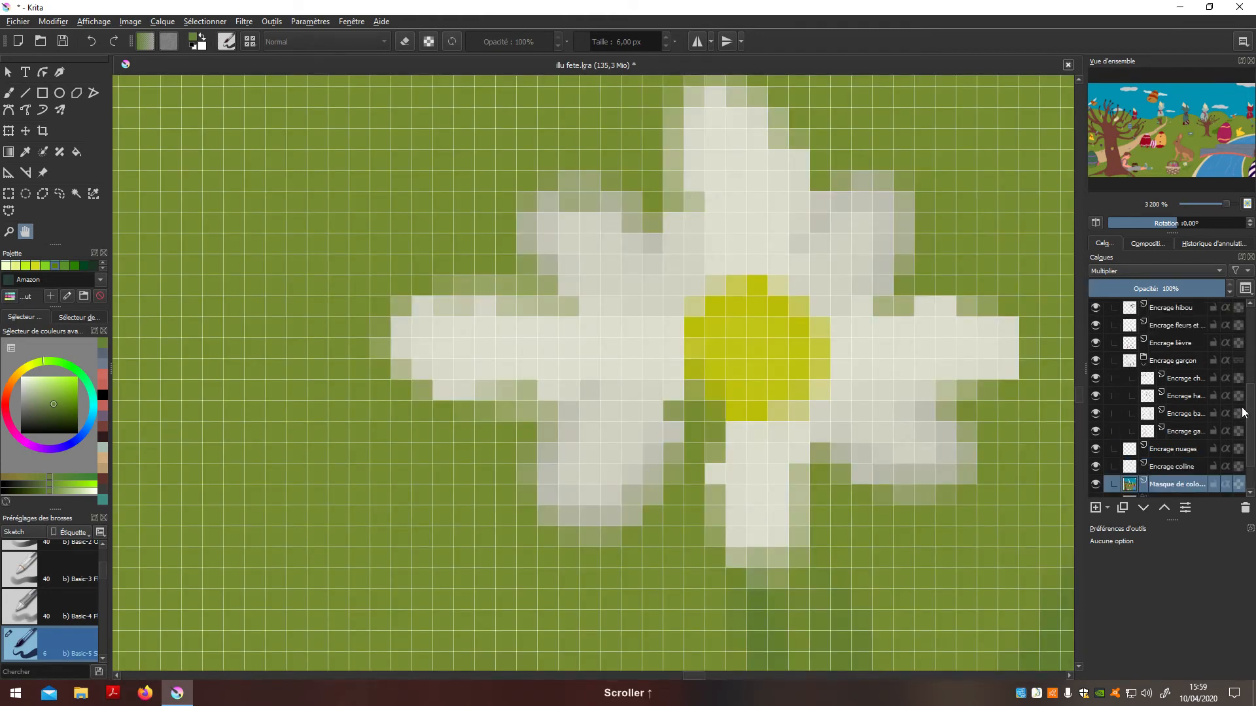
scroll(1217, 409, up, 2)
click(1191, 399)
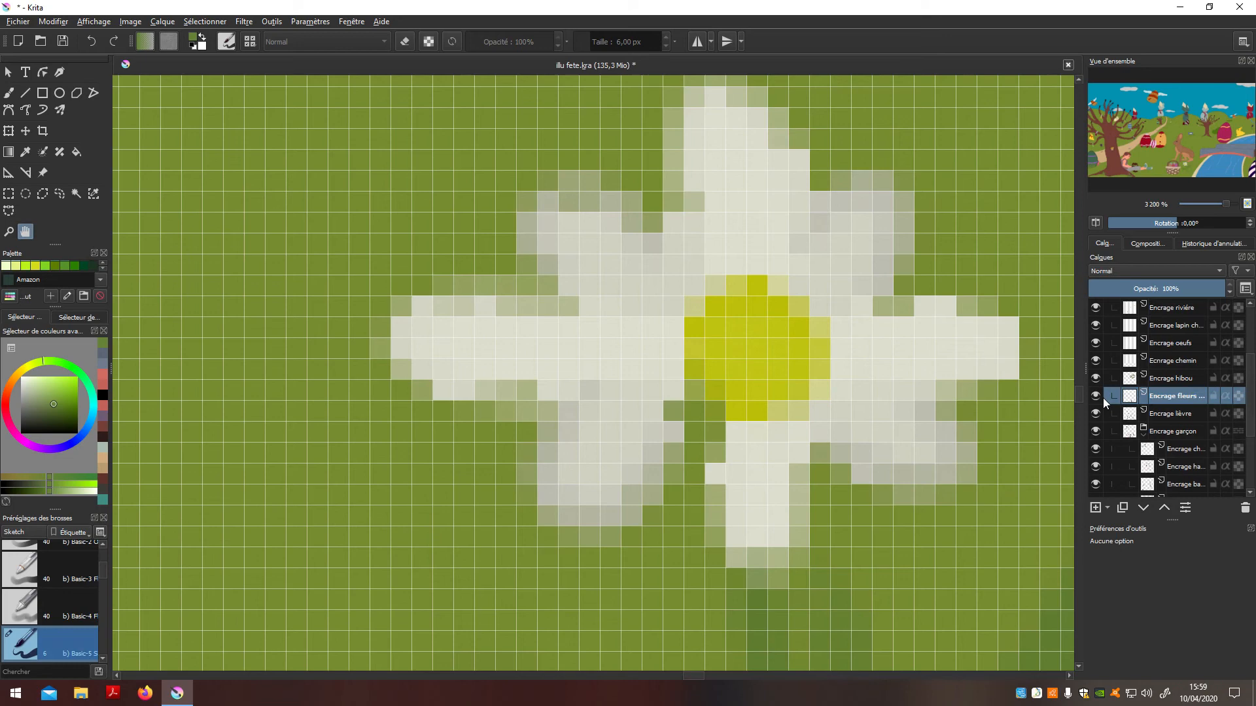
key(p)
click(615, 520)
key(b)
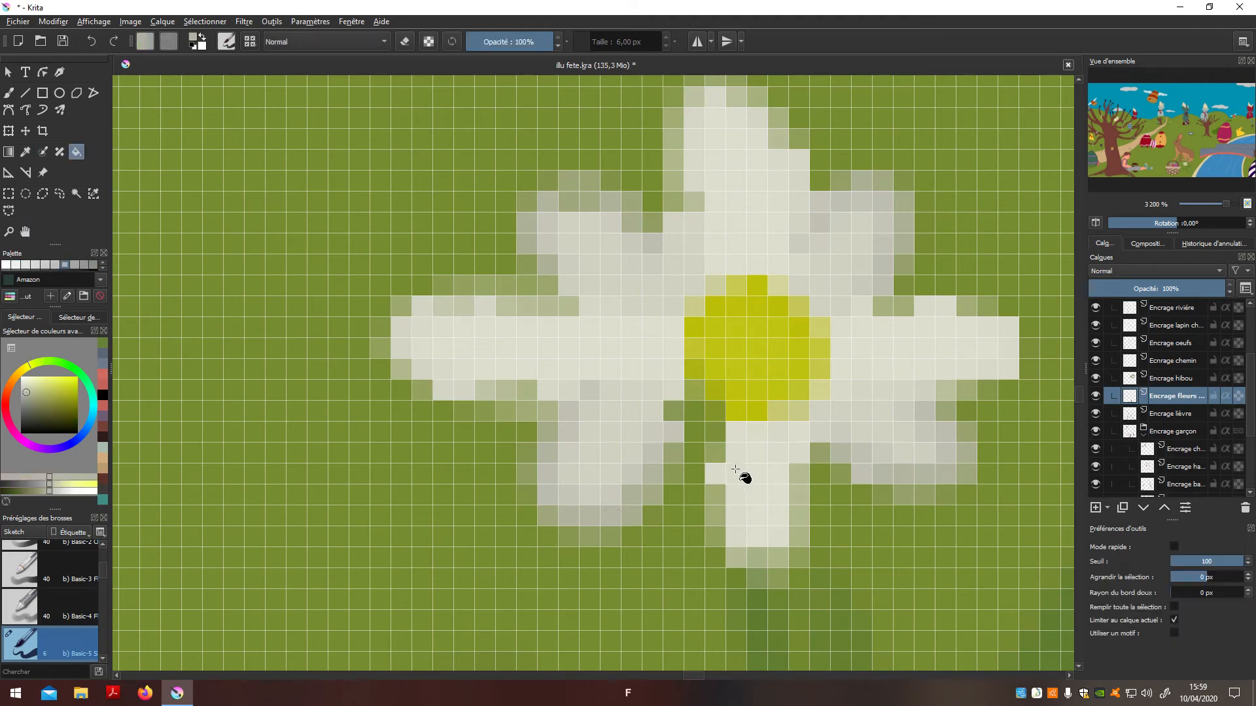
Redraw the edges of the lower and side petals on the daisy behind the hare in the sampled grey
drag(729, 519, 709, 428)
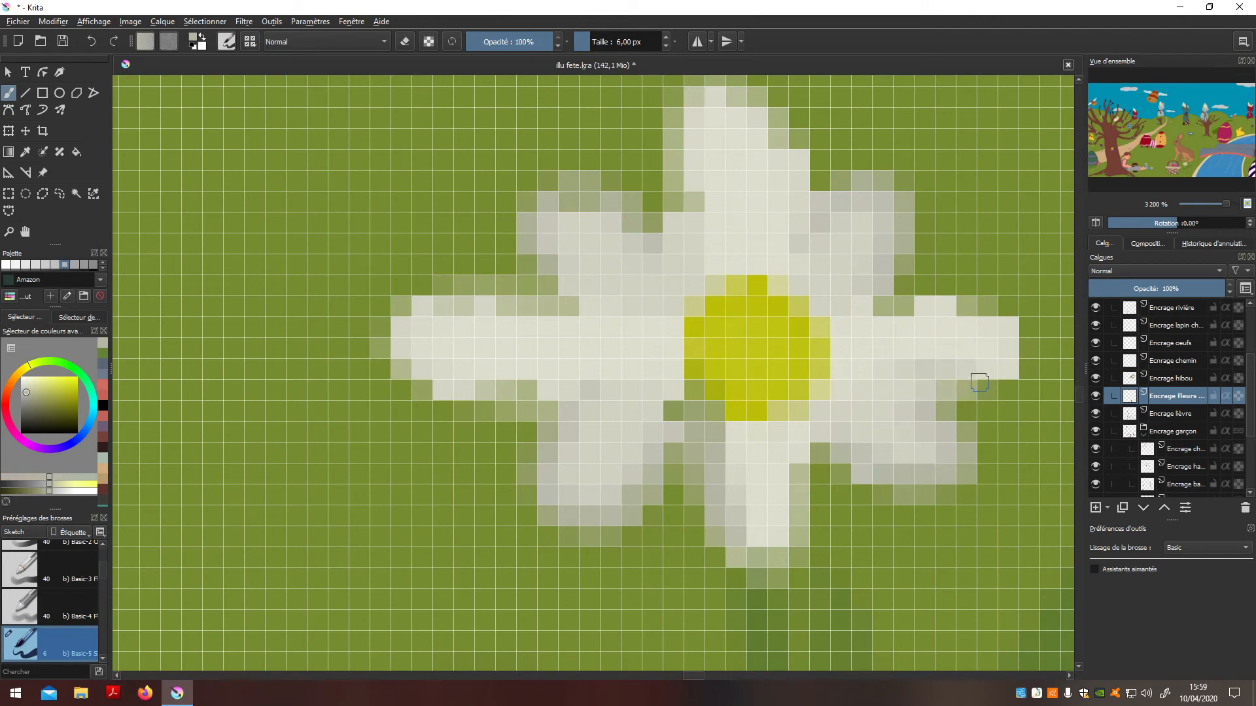
key(ctrl+z)
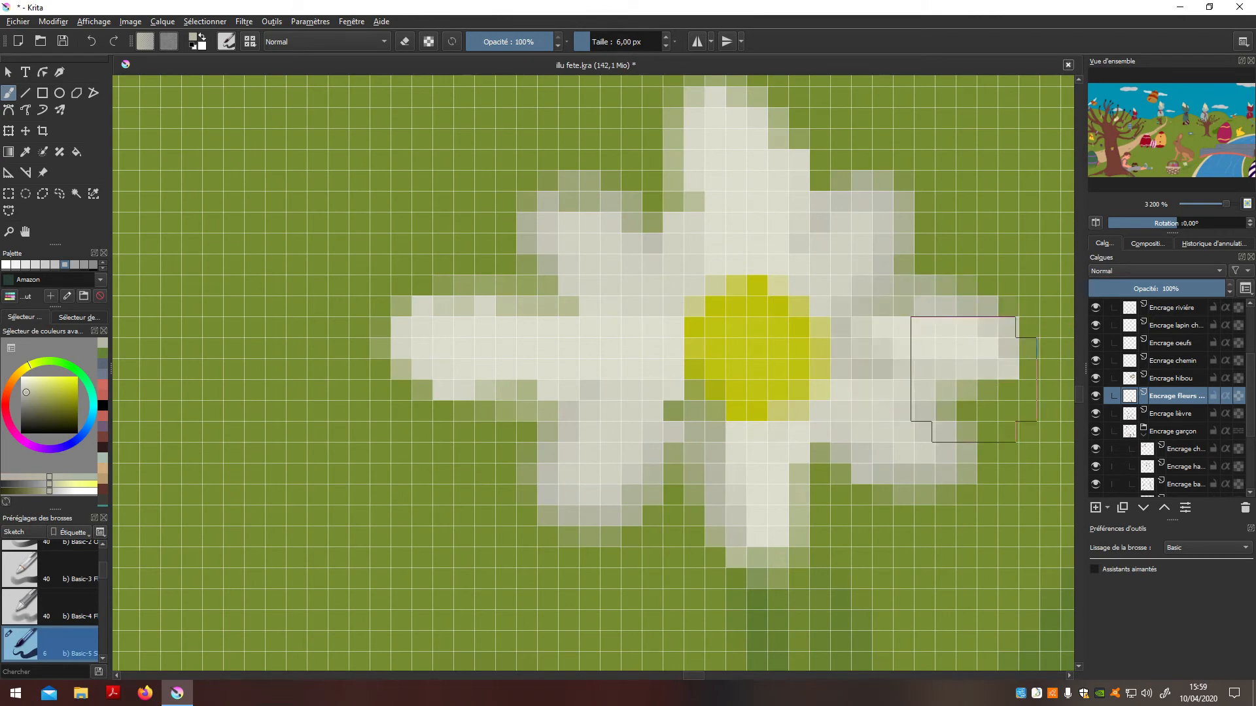
scroll(968, 365, down, 8)
scroll(941, 379, up, 8)
mouse_move(673, 361)
mouse_down()
mouse_move(663, 373)
mouse_move(564, 348)
mouse_move(688, 284)
mouse_up()
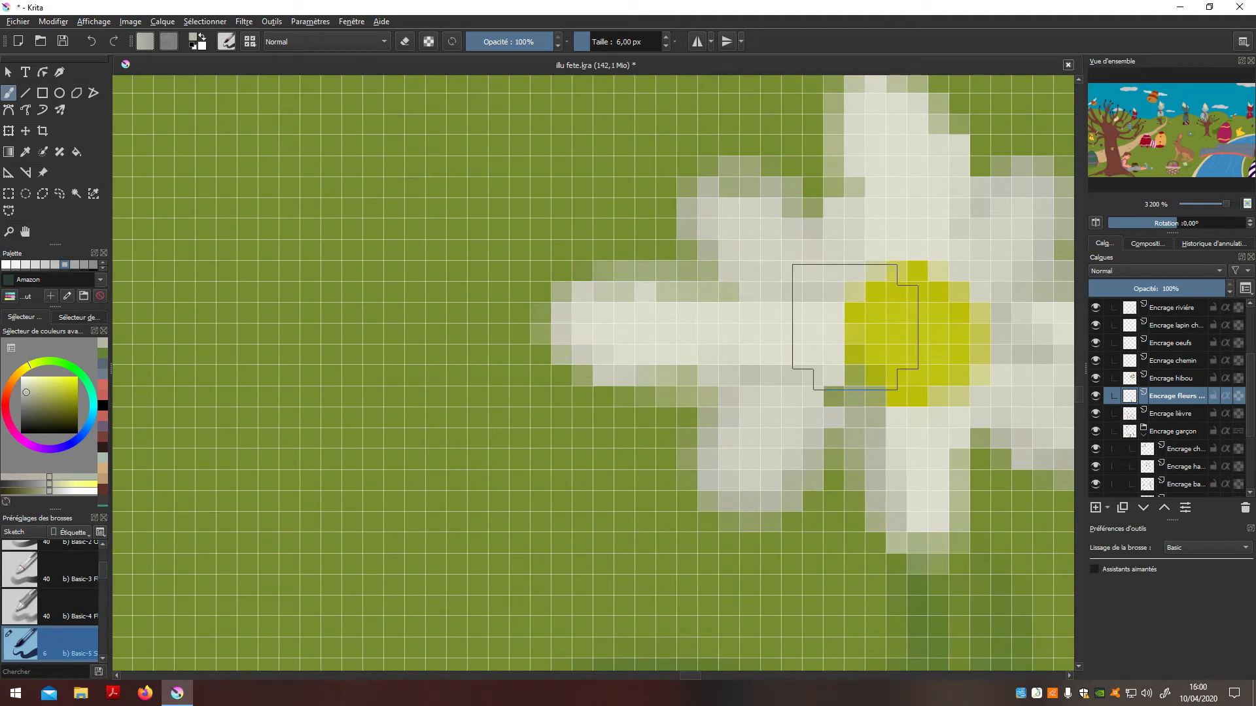
scroll(903, 354, down, 8)
scroll(1002, 395, up, 6)
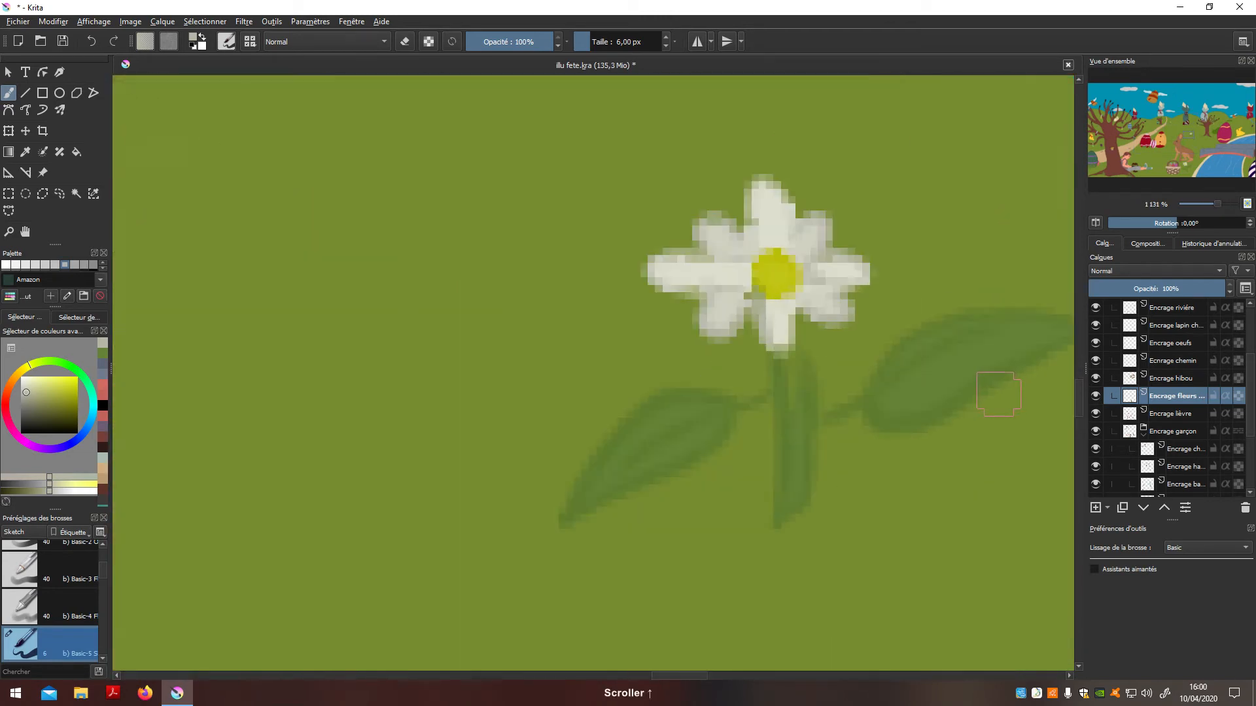
scroll(994, 393, up, 3)
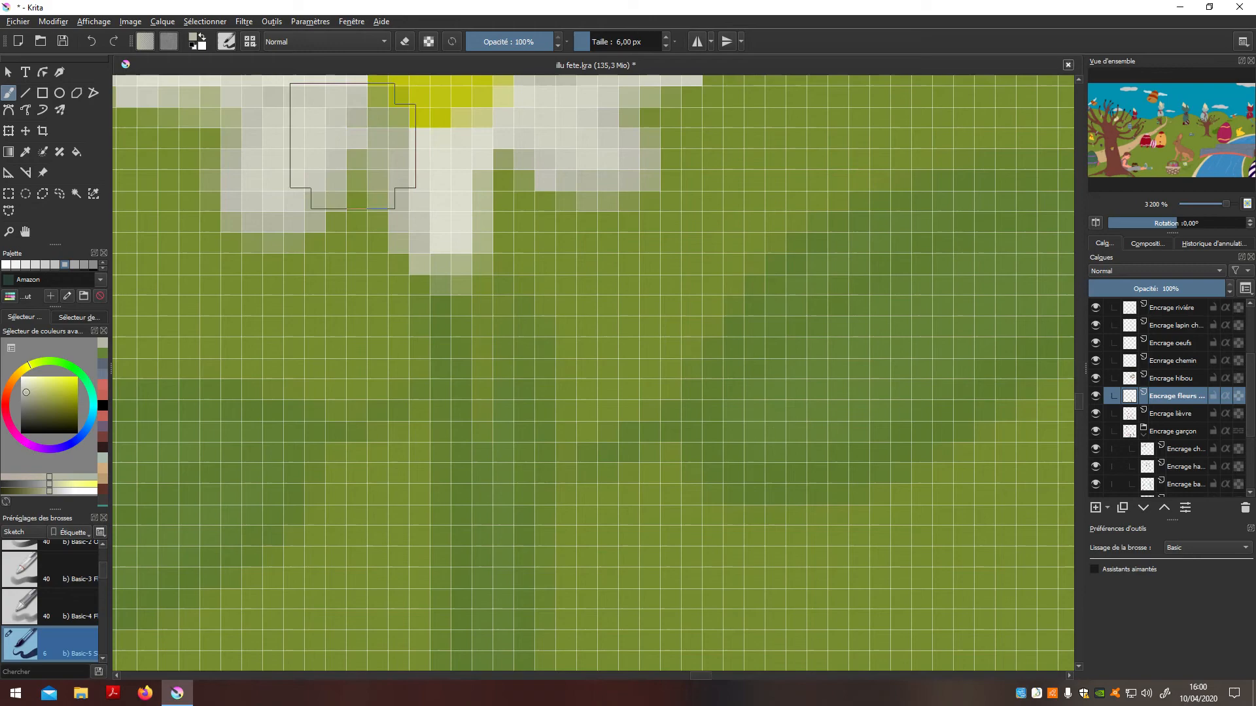
Select the colour mask layer and sample the off-white of the lower petal on the tiny daisy beside the path
scroll(718, 424, down, 10)
scroll(717, 425, up, 4)
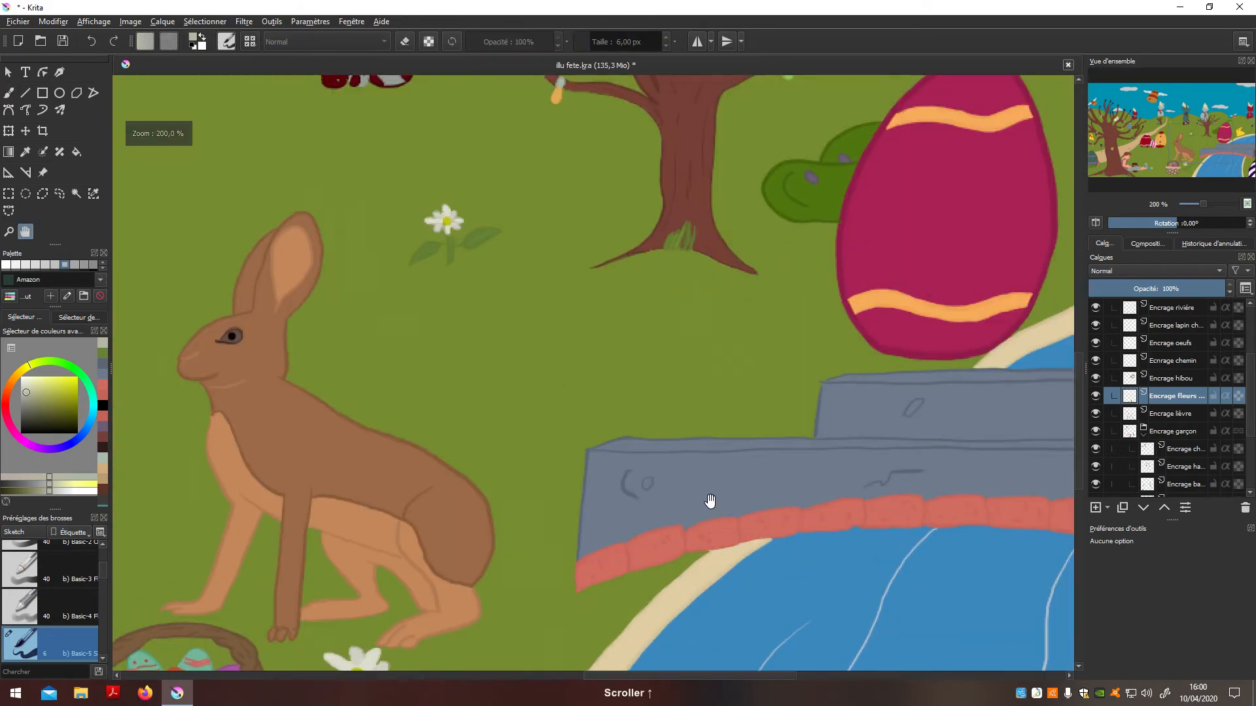
scroll(706, 471, down, 1)
scroll(744, 490, up, 12)
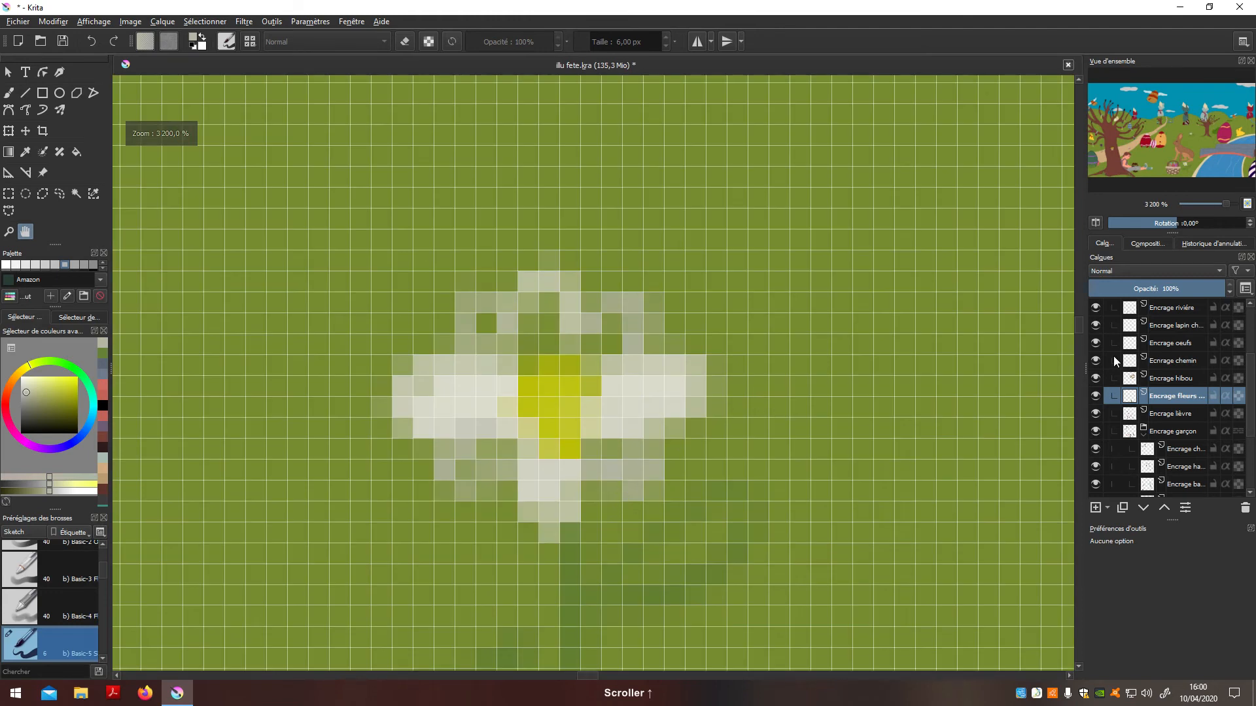
drag(1251, 447, 1252, 488)
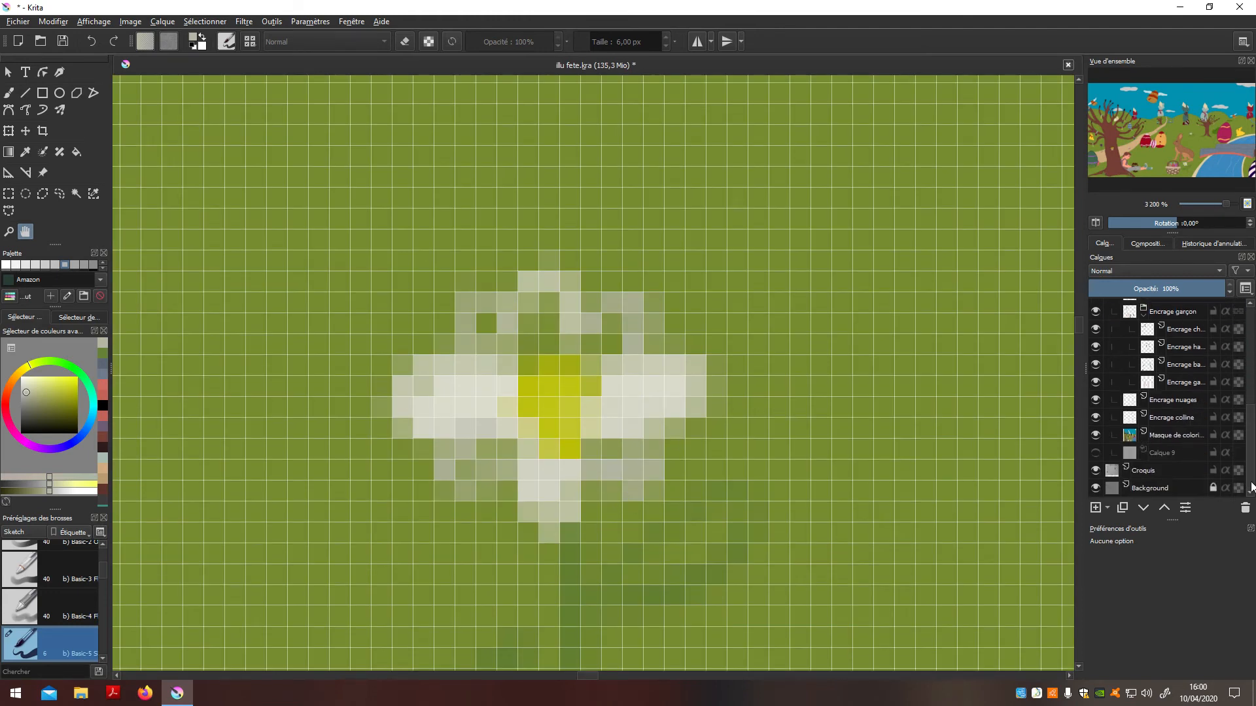
click(1177, 437)
key(p)
click(553, 482)
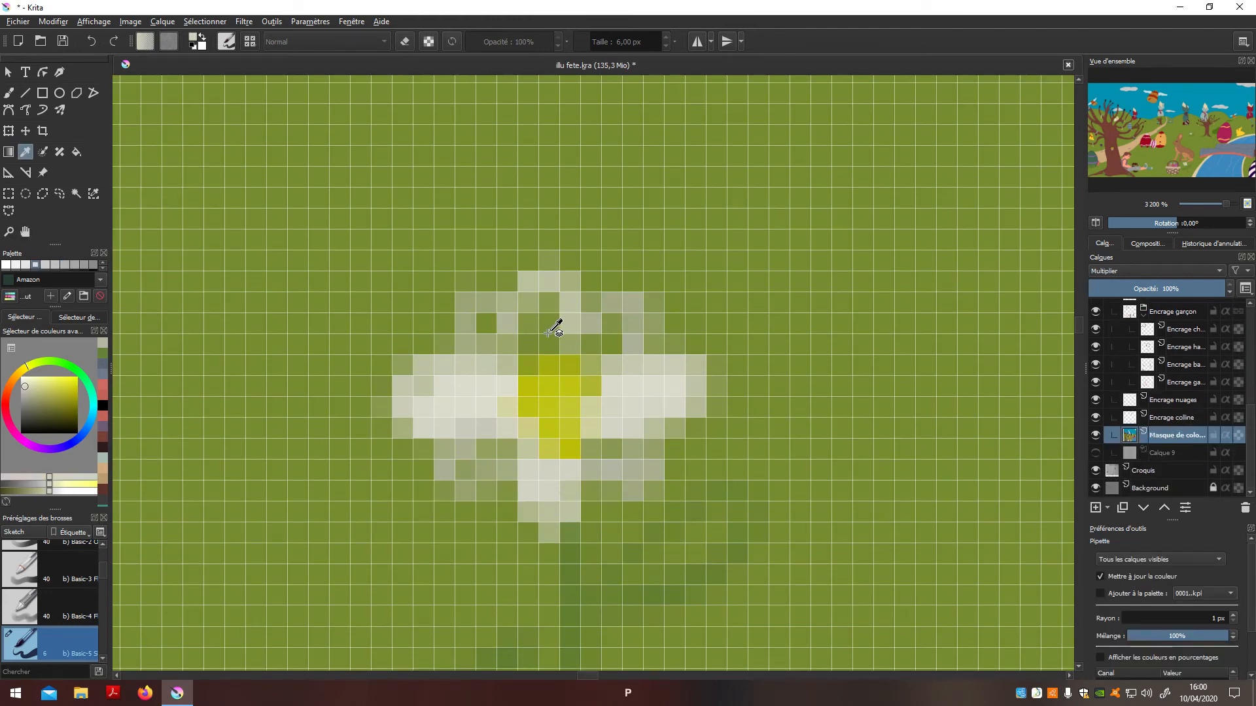
Fill the green gaps inside the upper and lower petals of the tiny daisy with the sampled off-white
key(b)
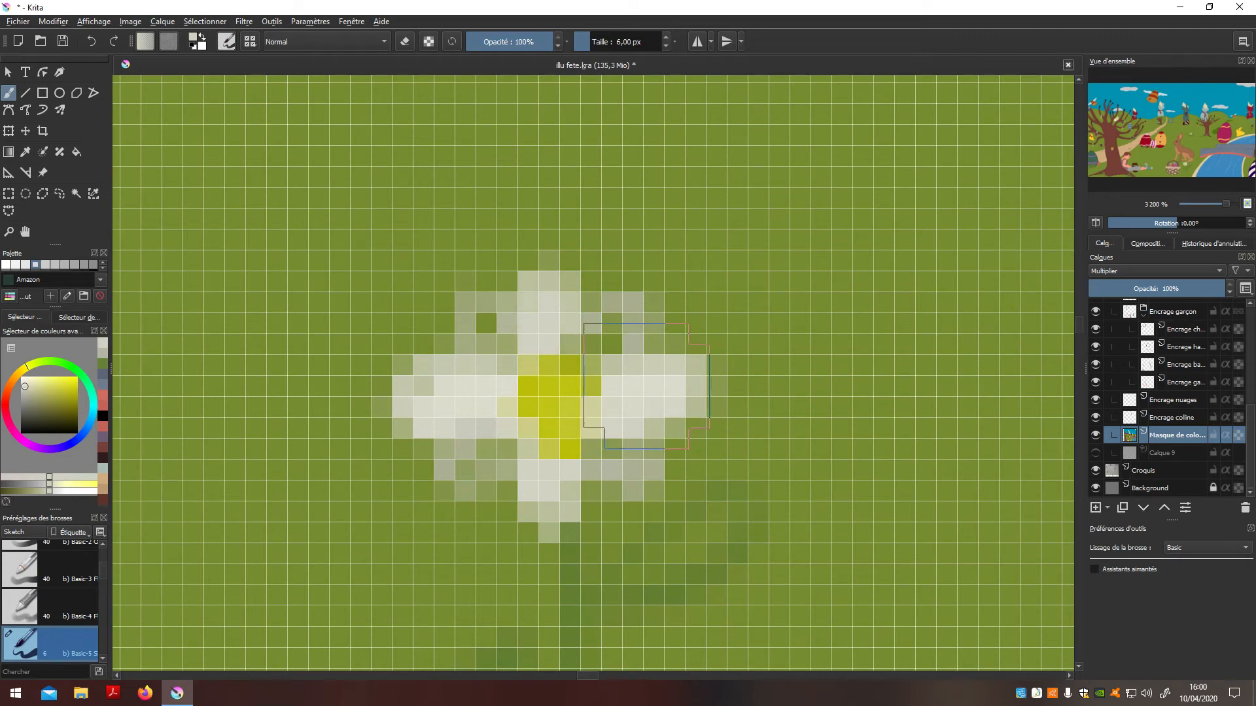
click(488, 330)
drag(486, 485, 481, 458)
scroll(639, 436, down, 8)
scroll(687, 419, up, 4)
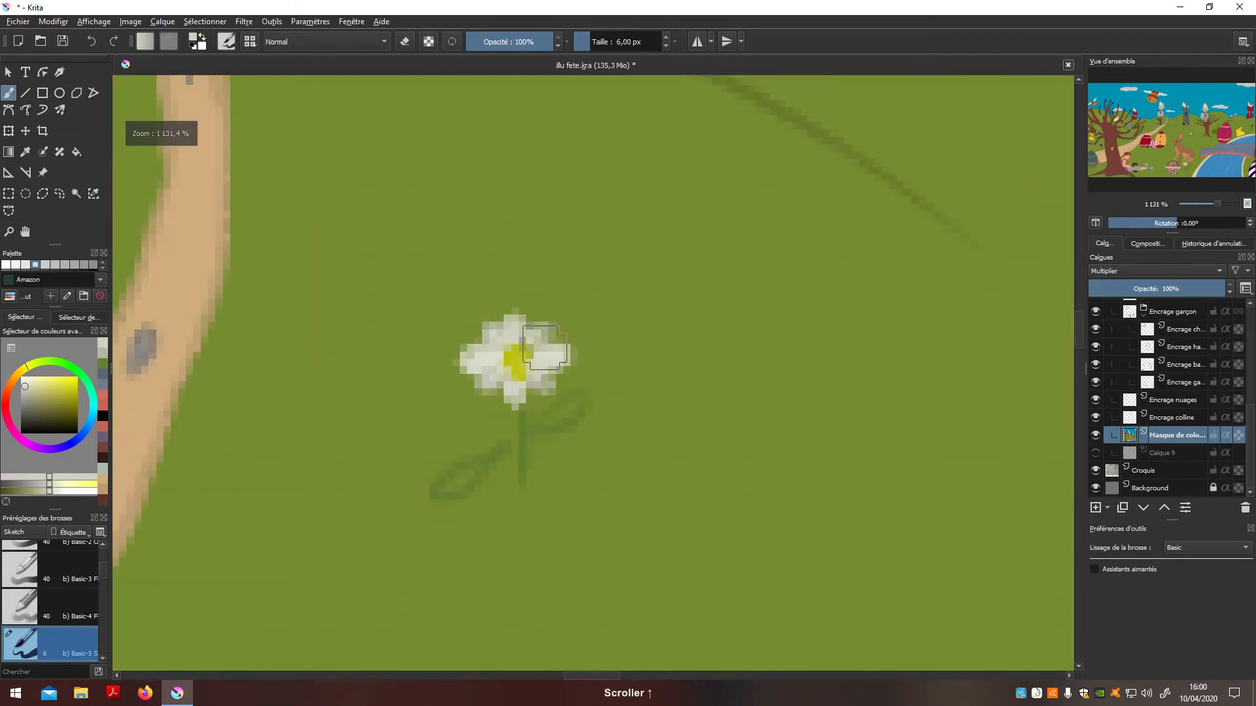
scroll(692, 443, down, 4)
Examine the boy, the big tree's branches and the golden rabbit for remaining colouring gaps
scroll(692, 442, down, 5)
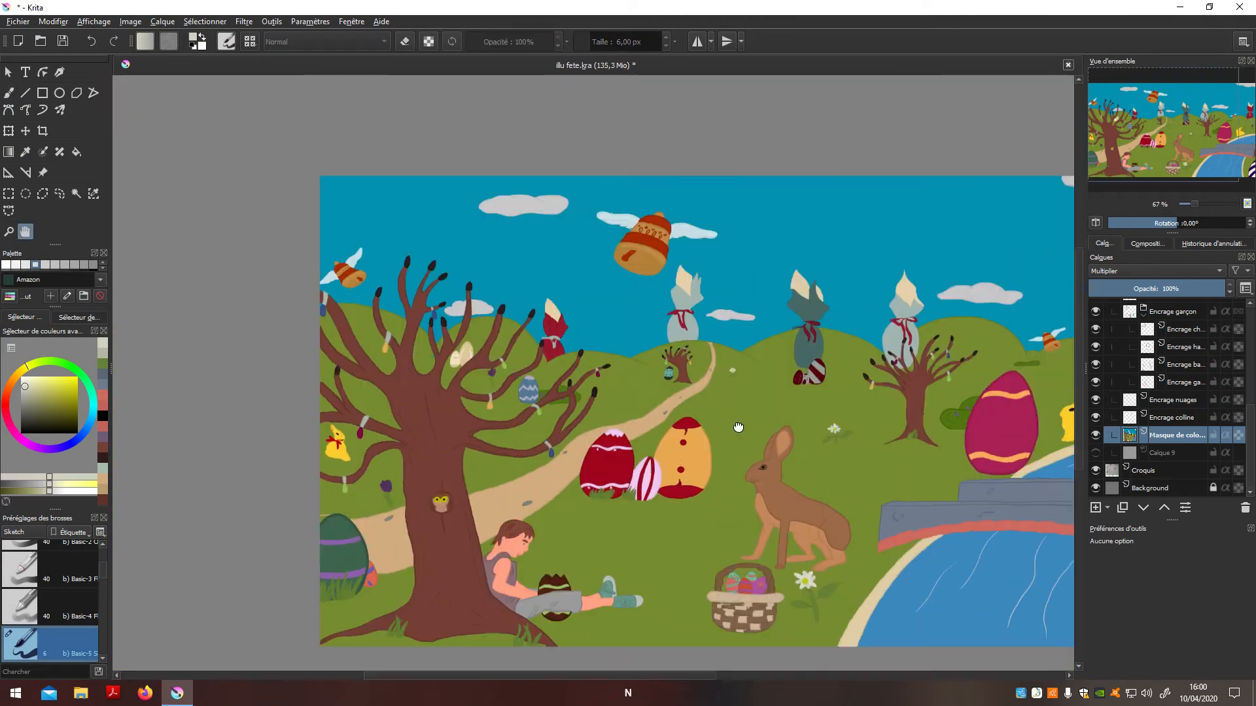
scroll(678, 481, up, 6)
drag(678, 481, 746, 506)
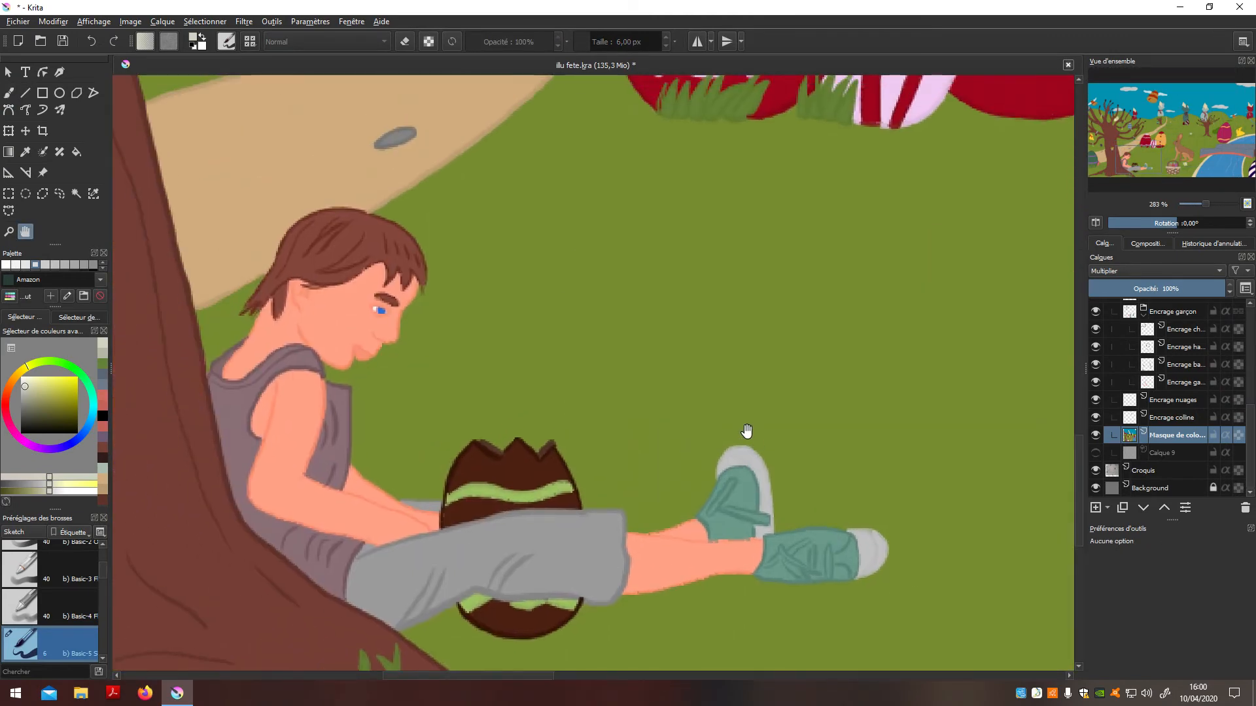
drag(642, 435, 712, 448)
drag(649, 403, 745, 505)
drag(667, 326, 737, 569)
drag(641, 289, 718, 566)
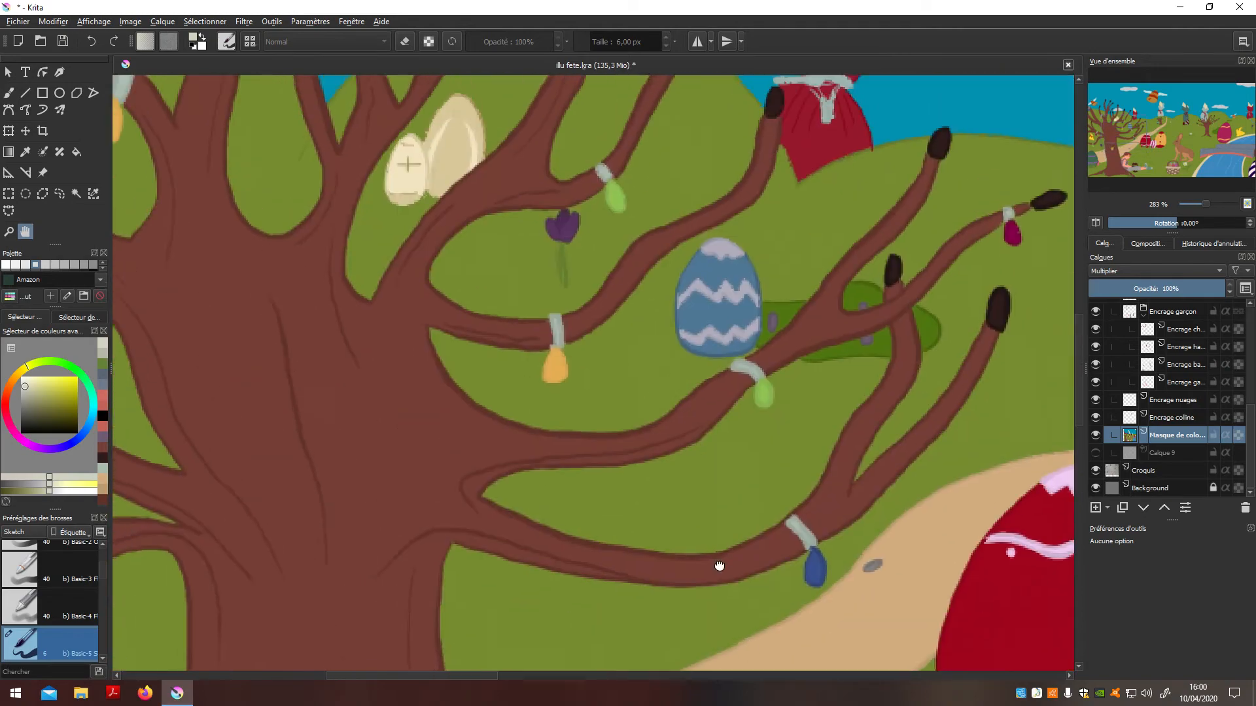
drag(653, 365, 723, 575)
drag(654, 495, 704, 561)
scroll(704, 561, down, 2)
drag(660, 510, 762, 497)
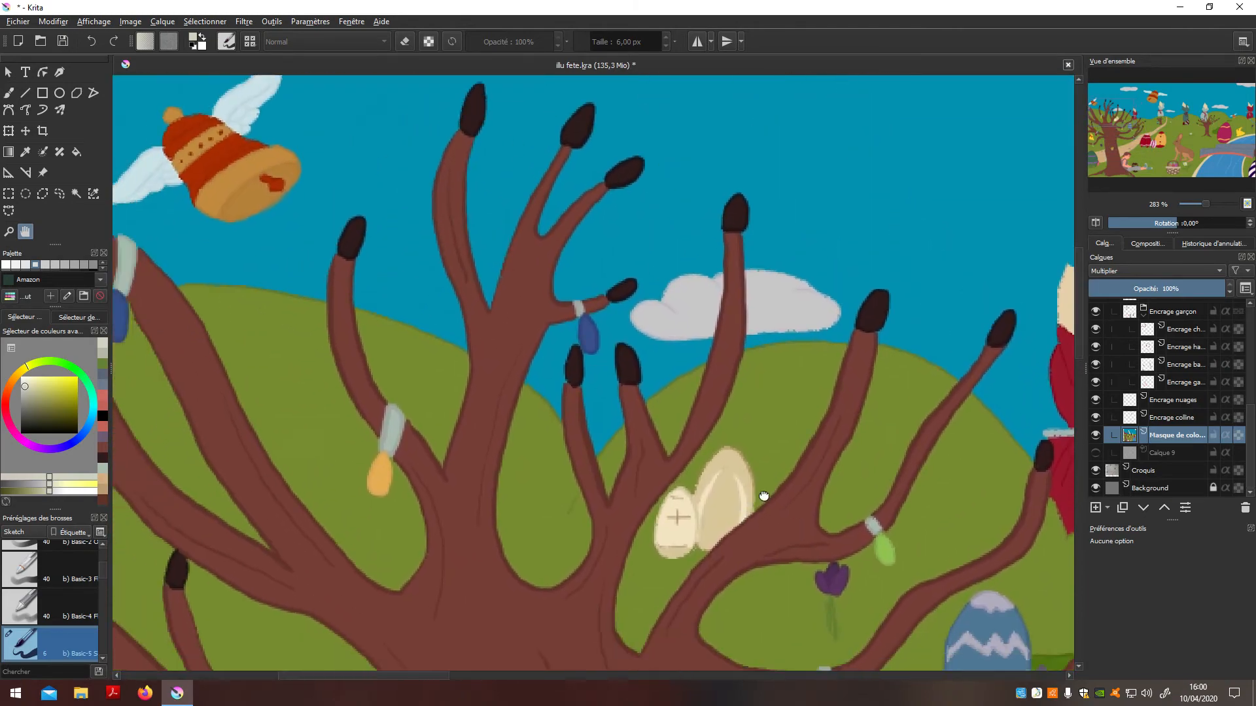
drag(622, 631, 720, 477)
drag(724, 543, 744, 453)
scroll(632, 518, up, 6)
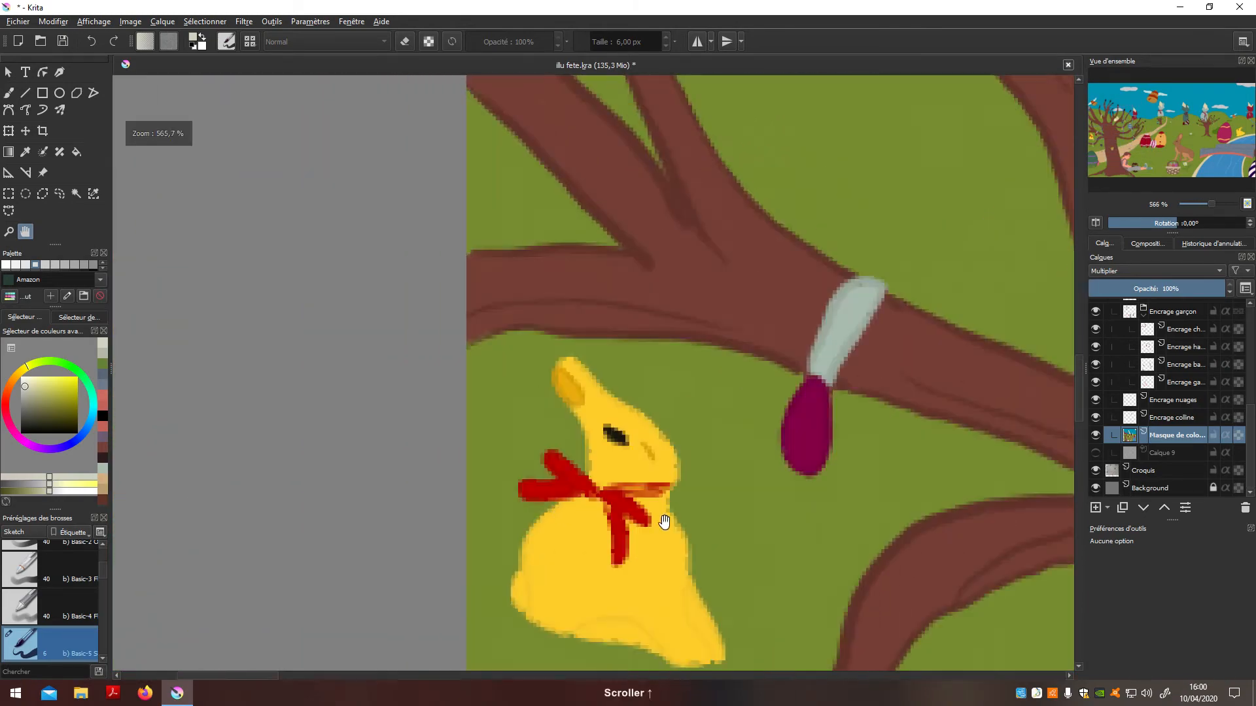
scroll(664, 516, down, 2)
scroll(675, 509, down, 7)
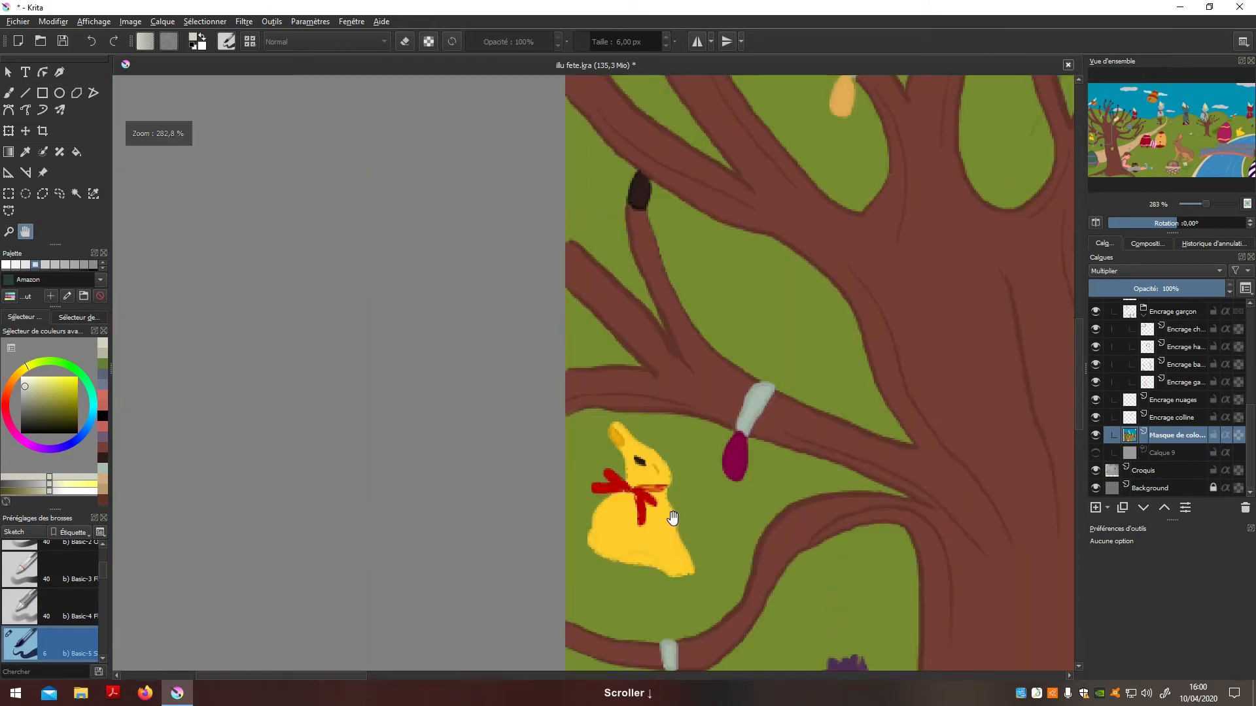
Sample the golden rabbit's yellow and touch up the edge of its face above the red ribbon
scroll(657, 516, up, 2)
scroll(657, 517, up, 7)
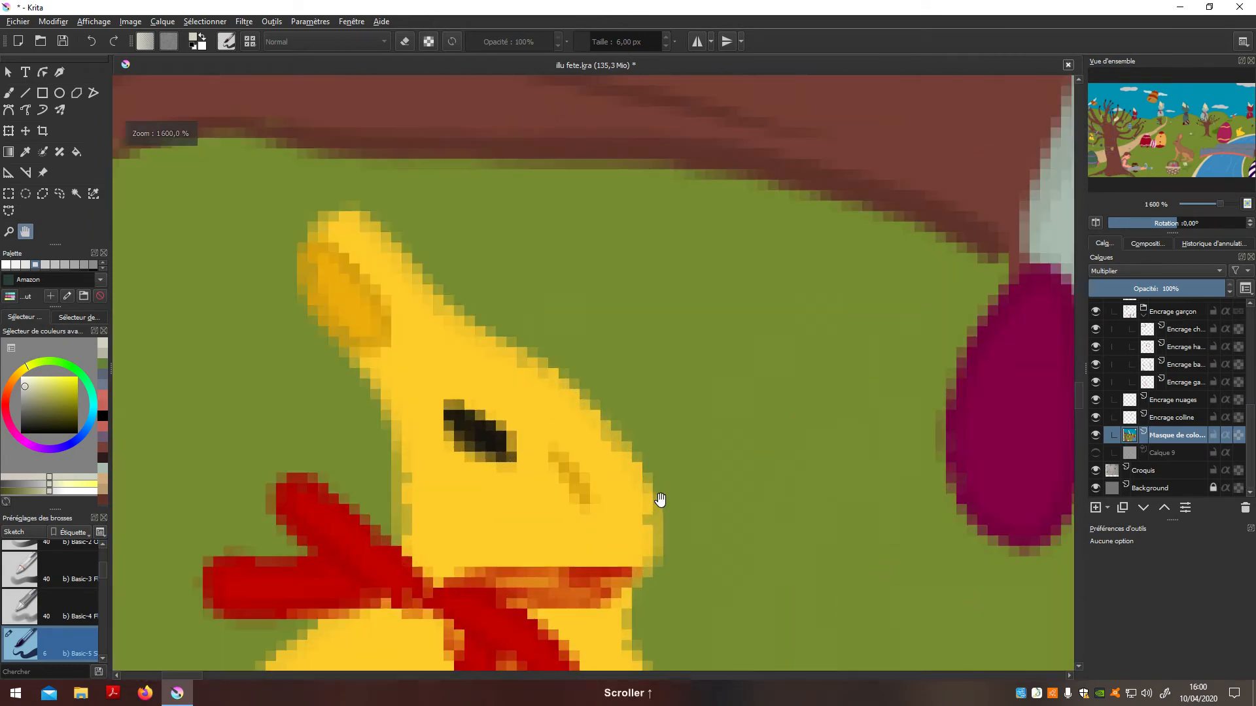
key(p)
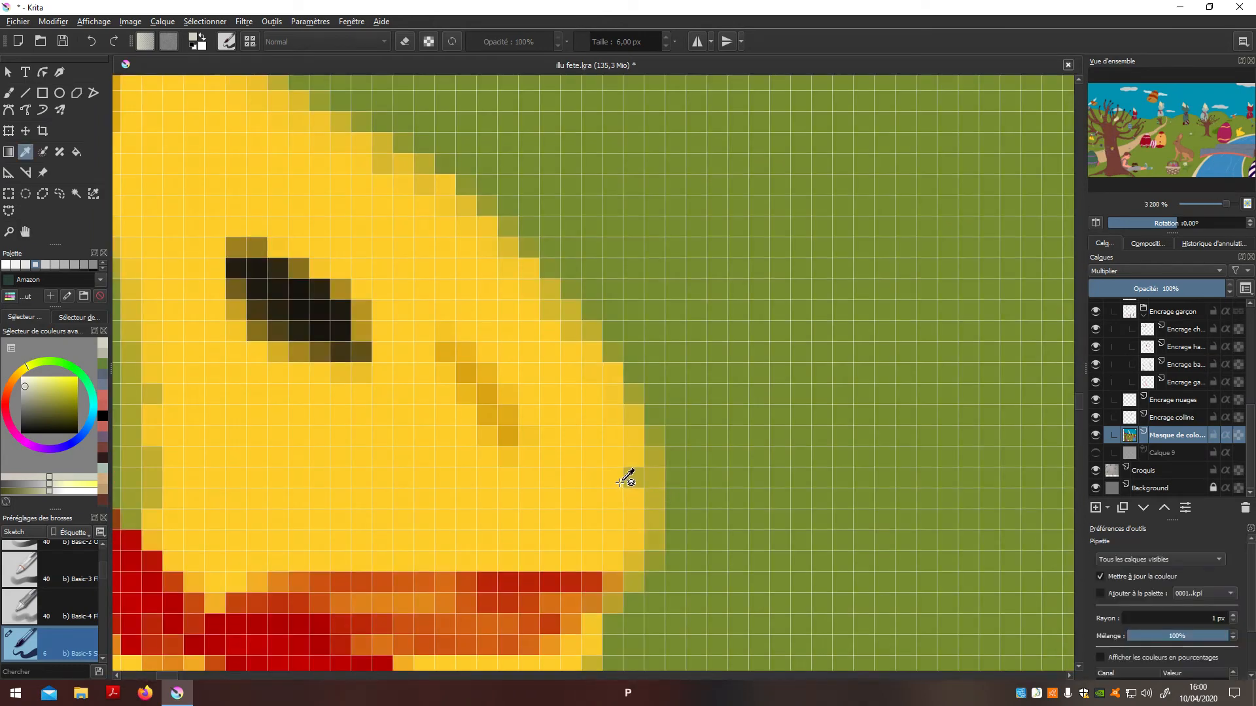
click(622, 488)
key(b)
click(628, 485)
Examine the golden rabbit's body, the seated boy, the tree trunk and the owl for remaining colouring gaps
scroll(627, 531, down, 1)
scroll(641, 515, down, 4)
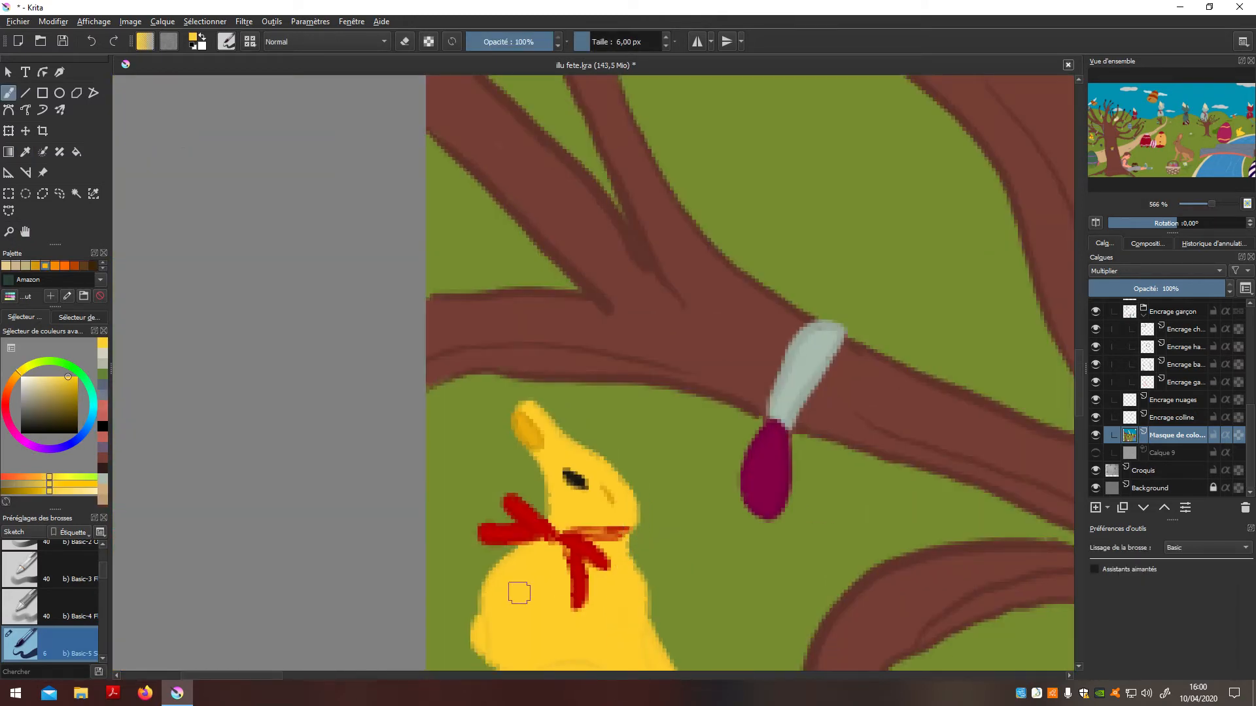
scroll(543, 586, down, 2)
key(h)
drag(654, 649, 603, 399)
scroll(643, 458, down, 4)
drag(934, 557, 649, 552)
scroll(632, 579, up, 2)
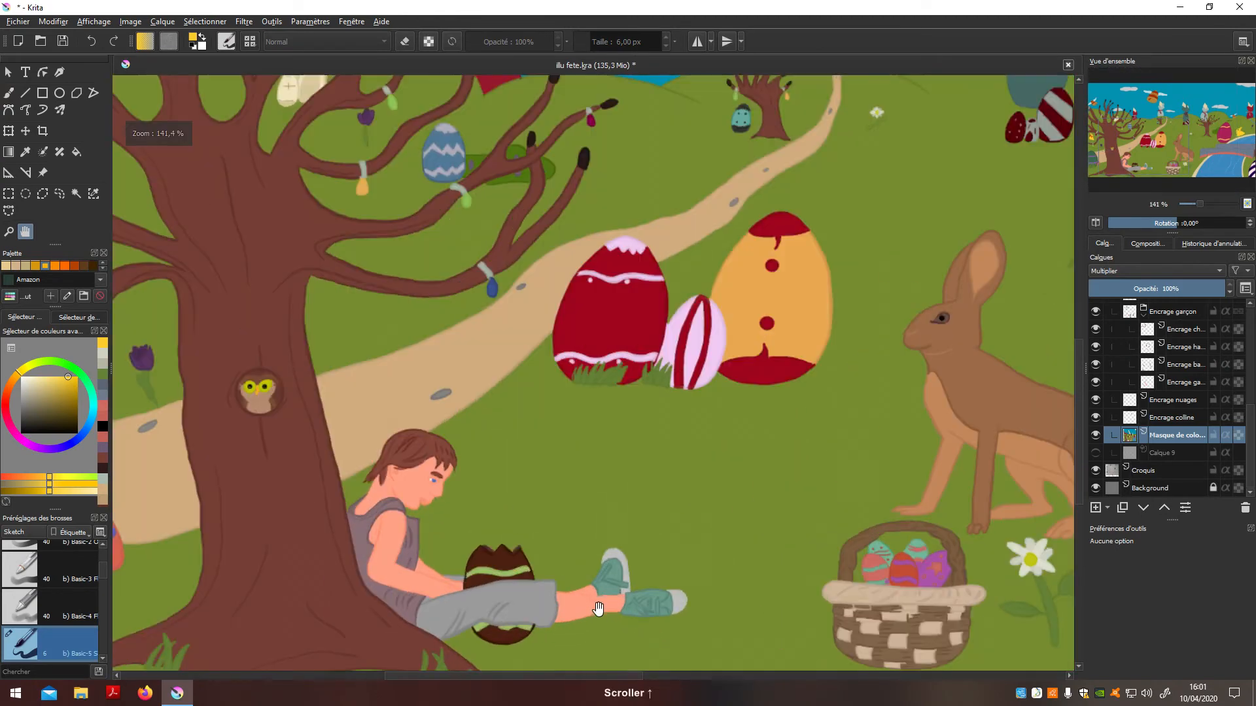
scroll(608, 585, down, 2)
scroll(573, 573, up, 4)
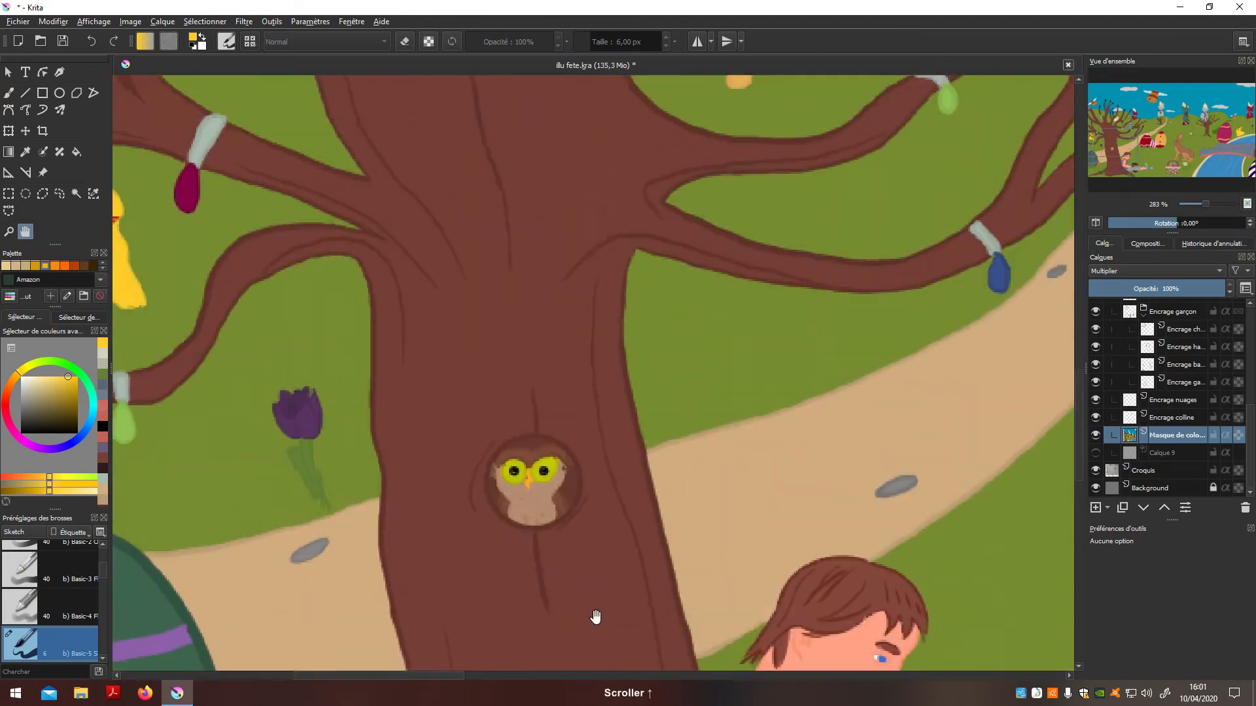
scroll(591, 553, up, 3)
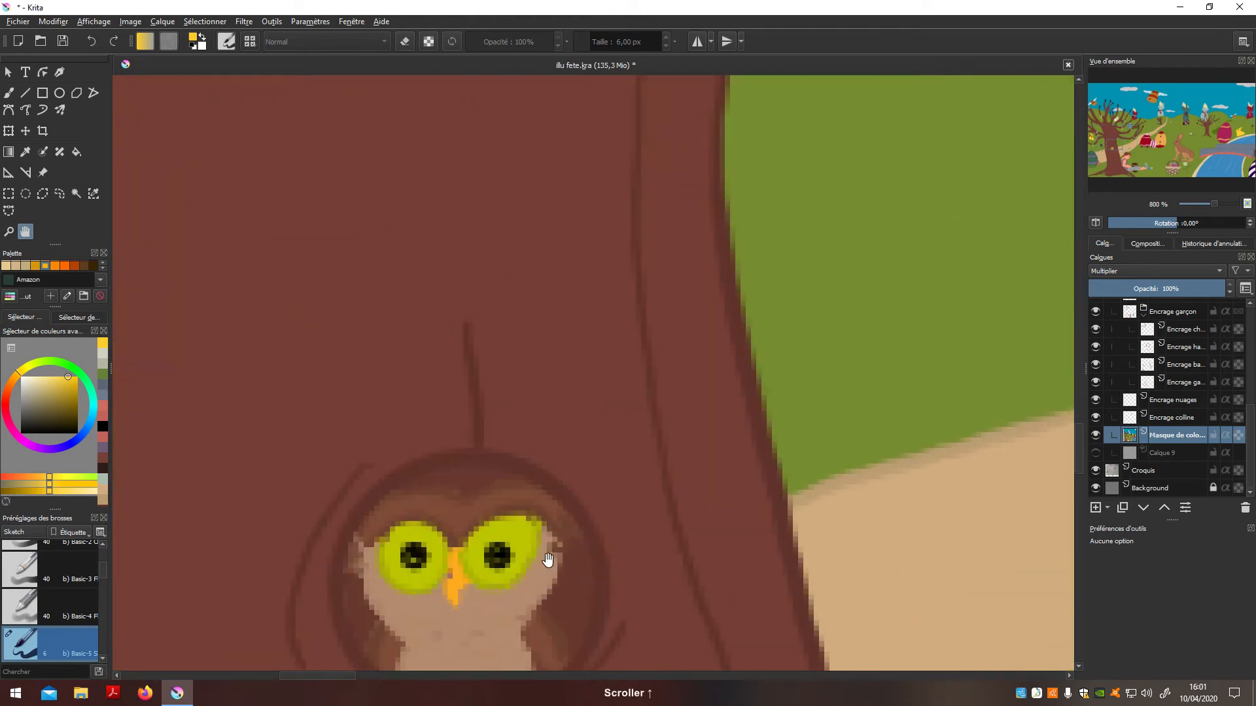
Sample the light brown beside the owl's eye and undo the last change on the colour mask
key(b)
ctrl+click(556, 553)
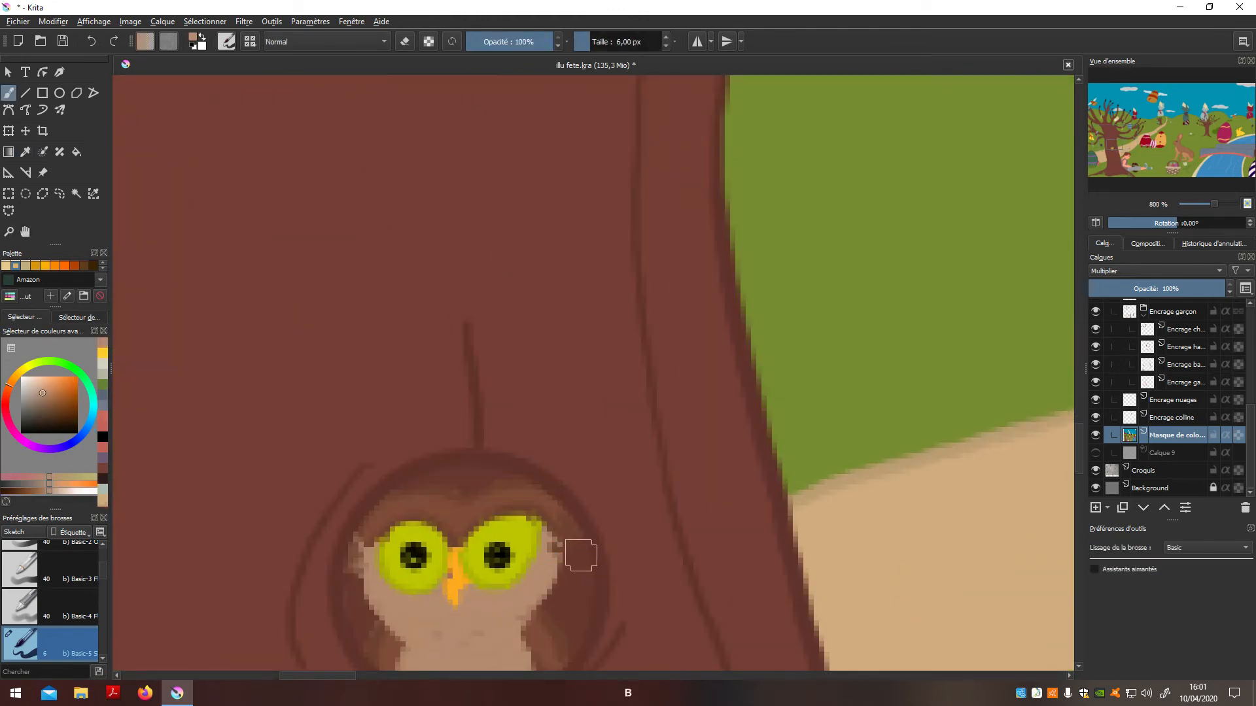
scroll(576, 548, down, 3)
scroll(589, 537, up, 3)
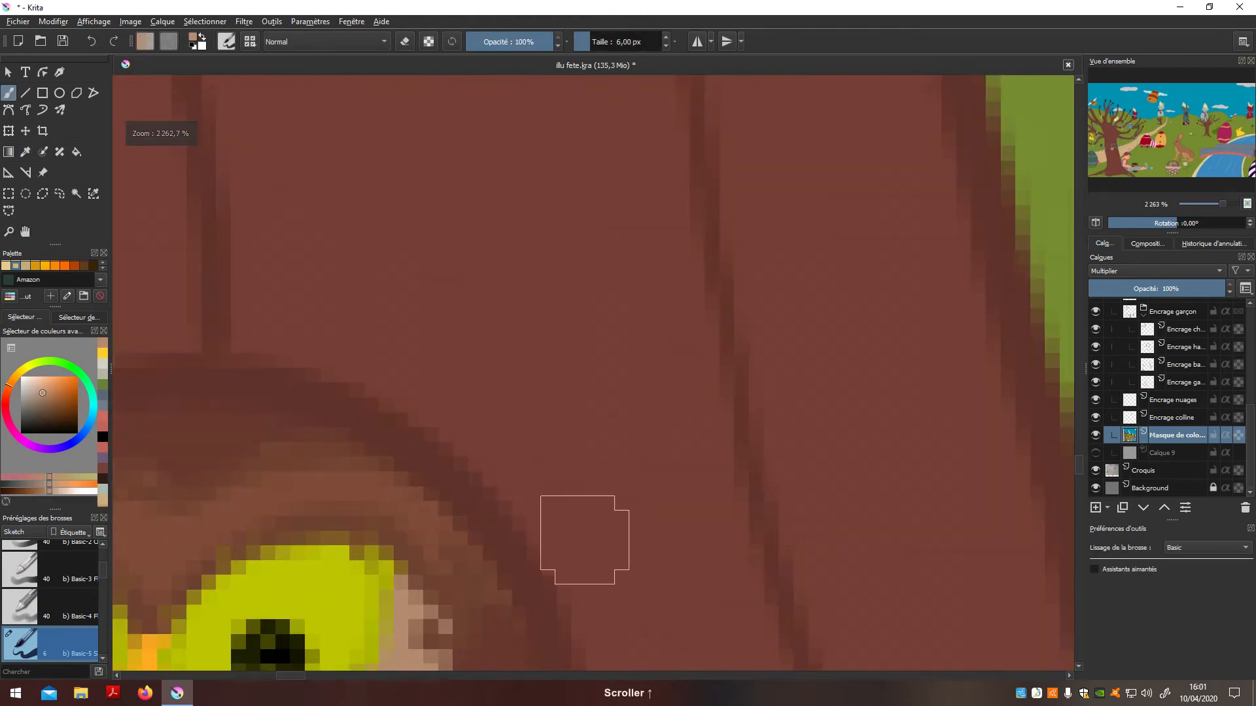
scroll(573, 546, down, 1)
key(n)
drag(521, 641, 597, 554)
scroll(592, 546, up, 4)
scroll(606, 514, down, 1)
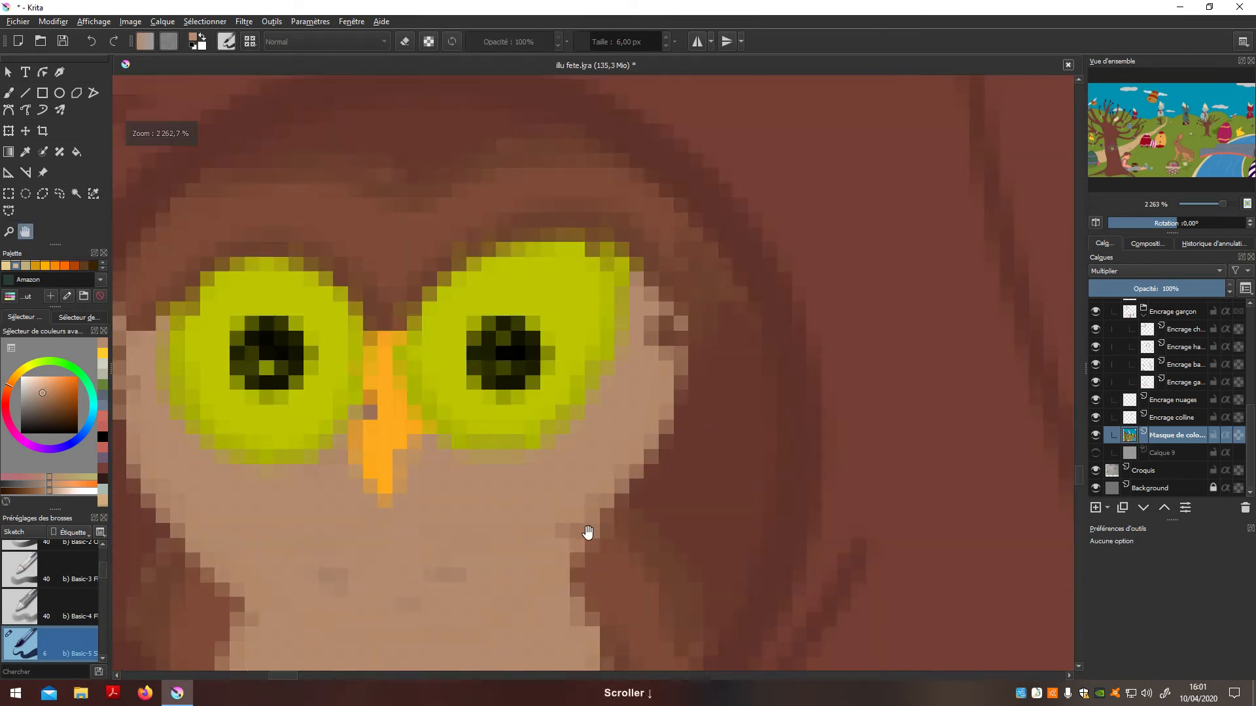
key(ctrl+z)
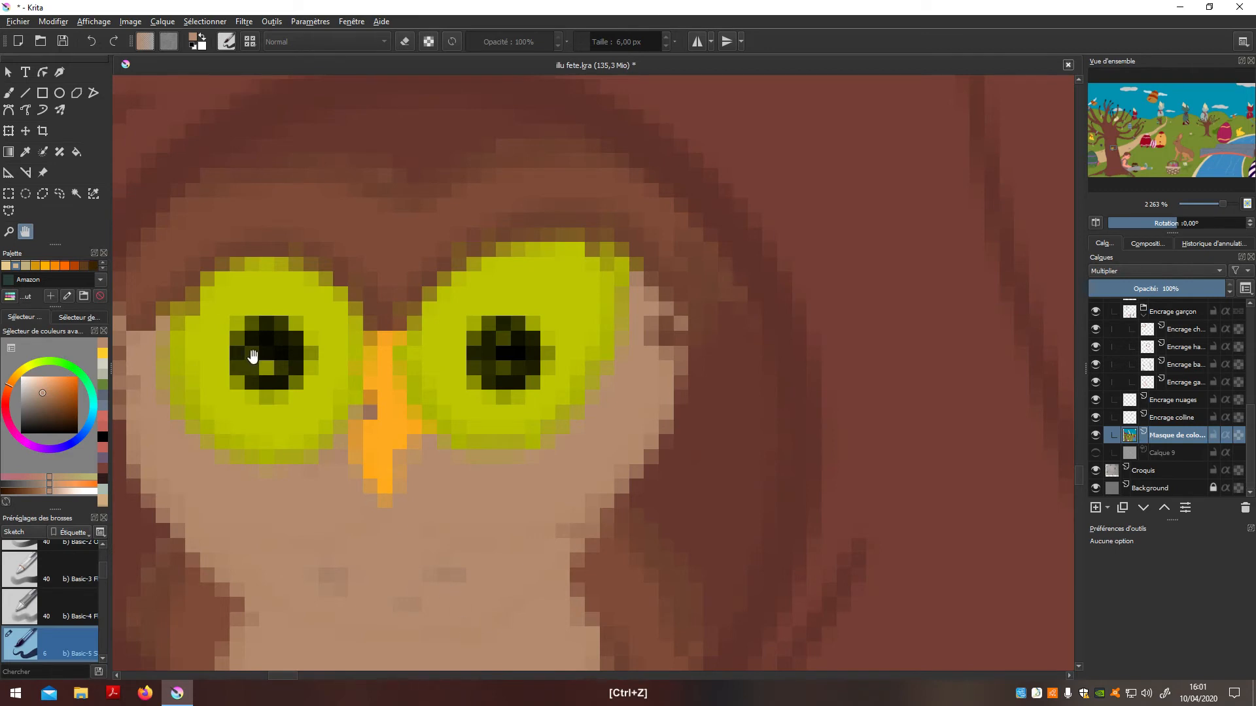
Paint over the dark spot beside the owl's eye with its light brown on the colour mask
click(55, 22)
key(p)
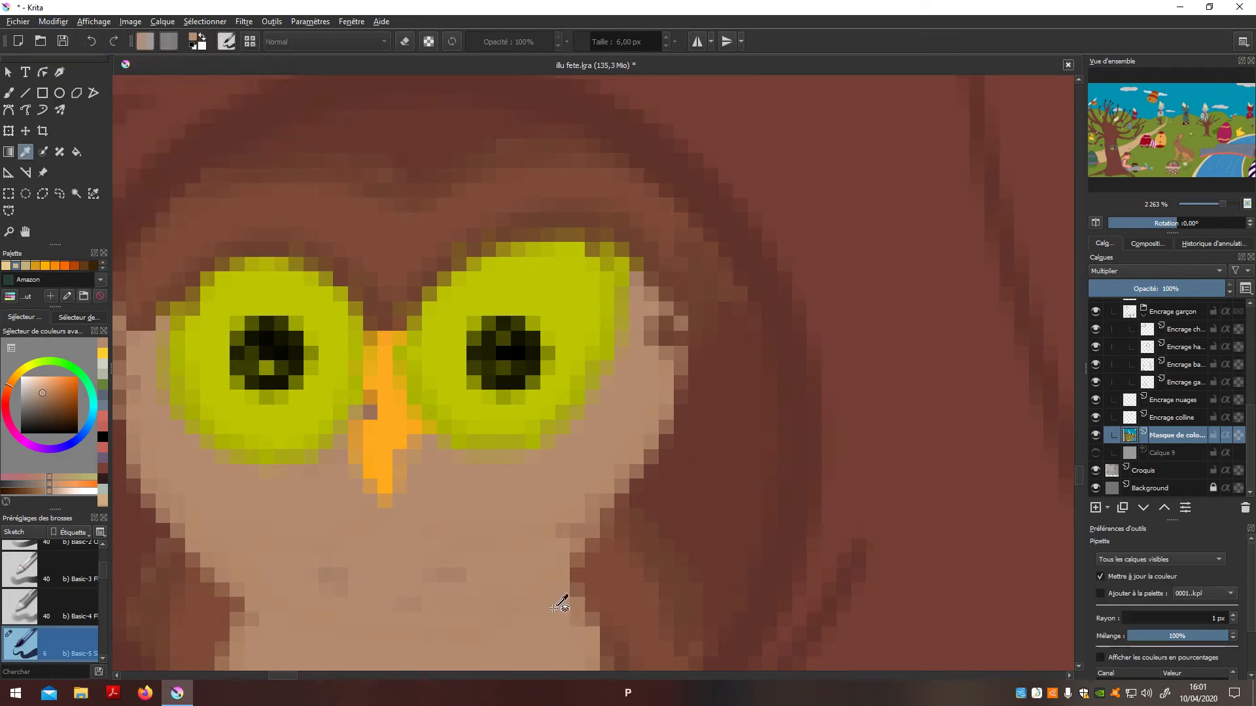
key(b)
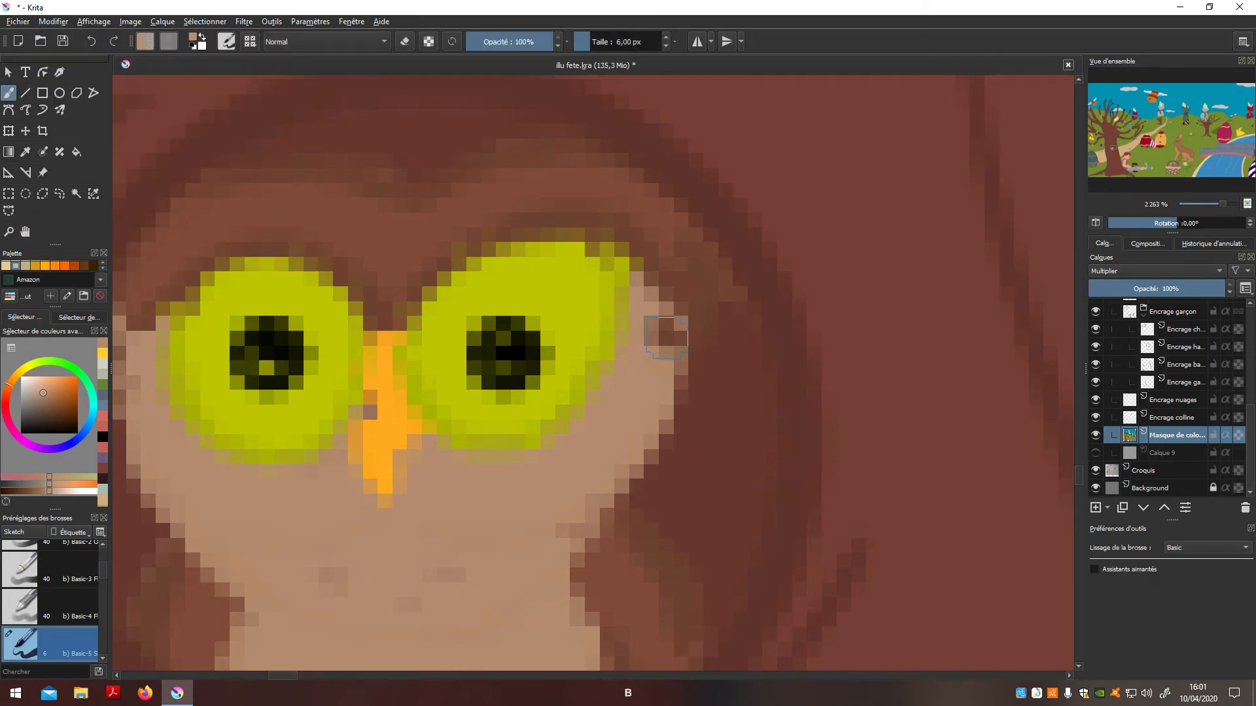
drag(666, 338, 680, 350)
Touch up the same spot beside the owl's eye on the "Encrage hibou" layer
drag(1252, 420, 1252, 365)
click(1202, 381)
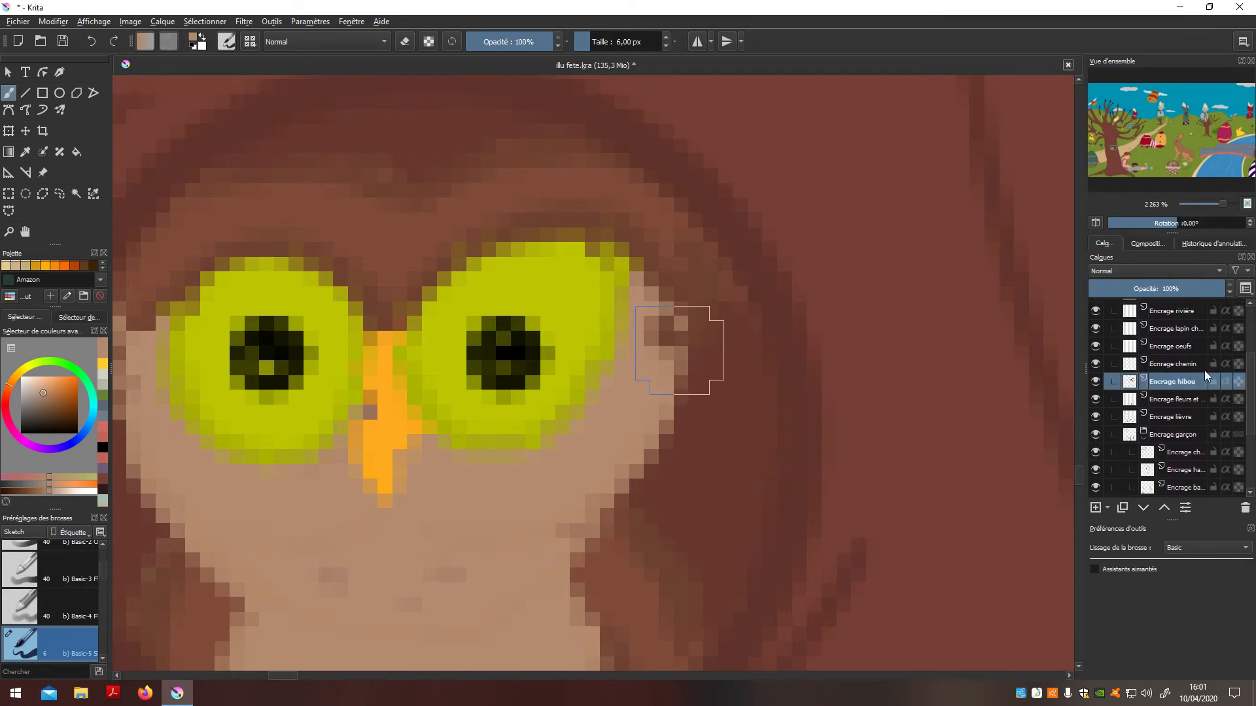
drag(674, 337, 671, 359)
key(1)
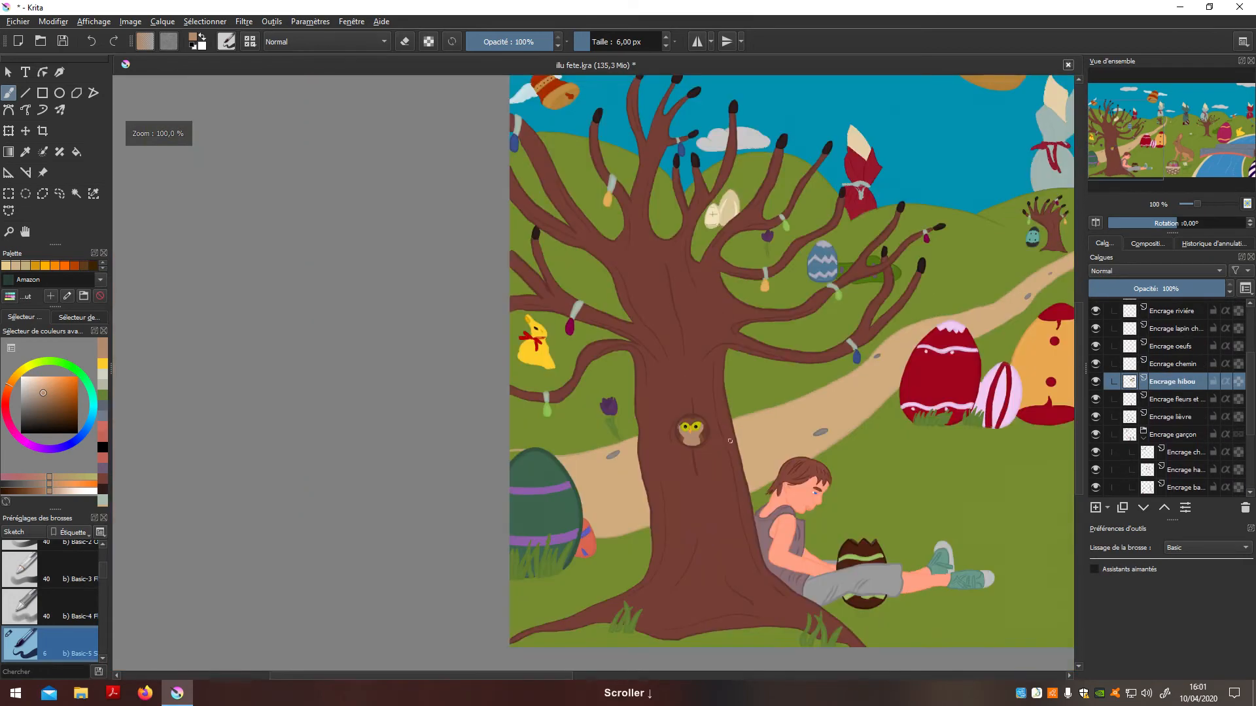
Examine the big tree, the seated boy and the surrounding eggs for remaining colouring gaps
key(h)
drag(768, 624, 428, 429)
drag(708, 314, 791, 420)
drag(588, 436, 648, 355)
drag(681, 504, 649, 353)
drag(730, 523, 697, 389)
drag(895, 393, 612, 521)
drag(847, 360, 660, 523)
drag(779, 500, 847, 504)
Sample the path's beige and fill the small gap at the canvas edge beside the big green egg on the colour mask
scroll(694, 546, up, 3)
key(p)
click(852, 506)
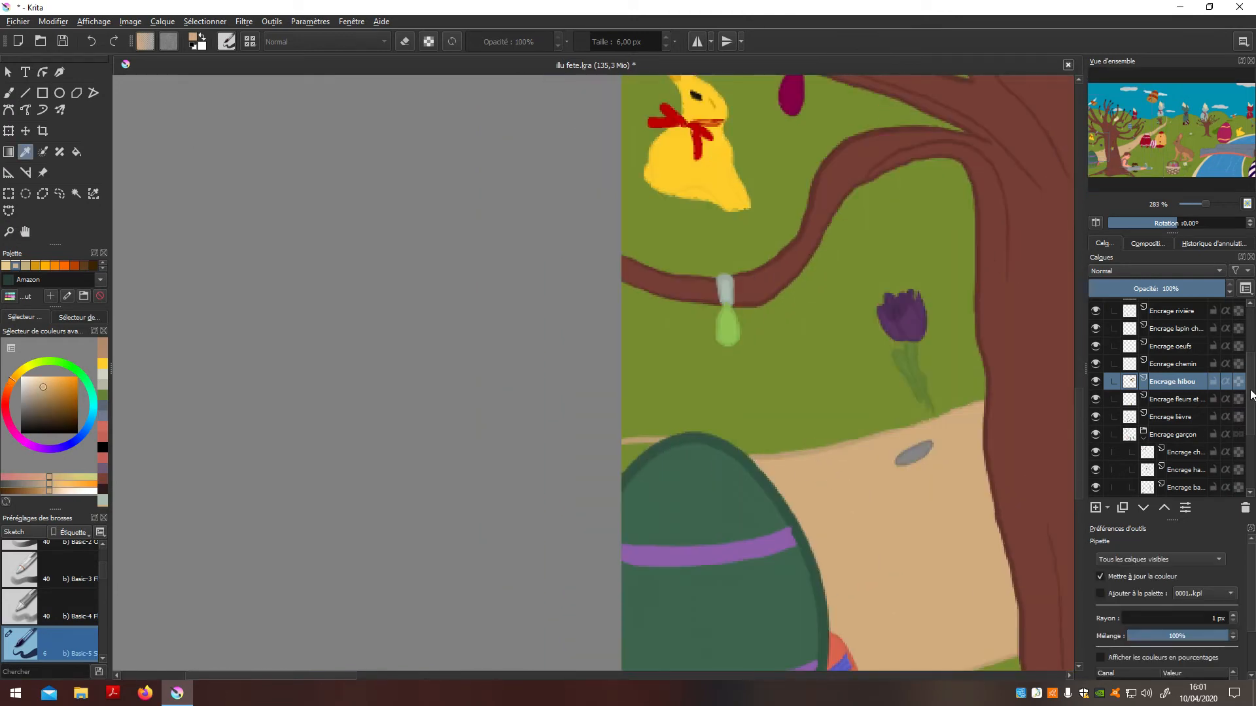
scroll(1250, 395, down, 3)
click(1171, 435)
key(b)
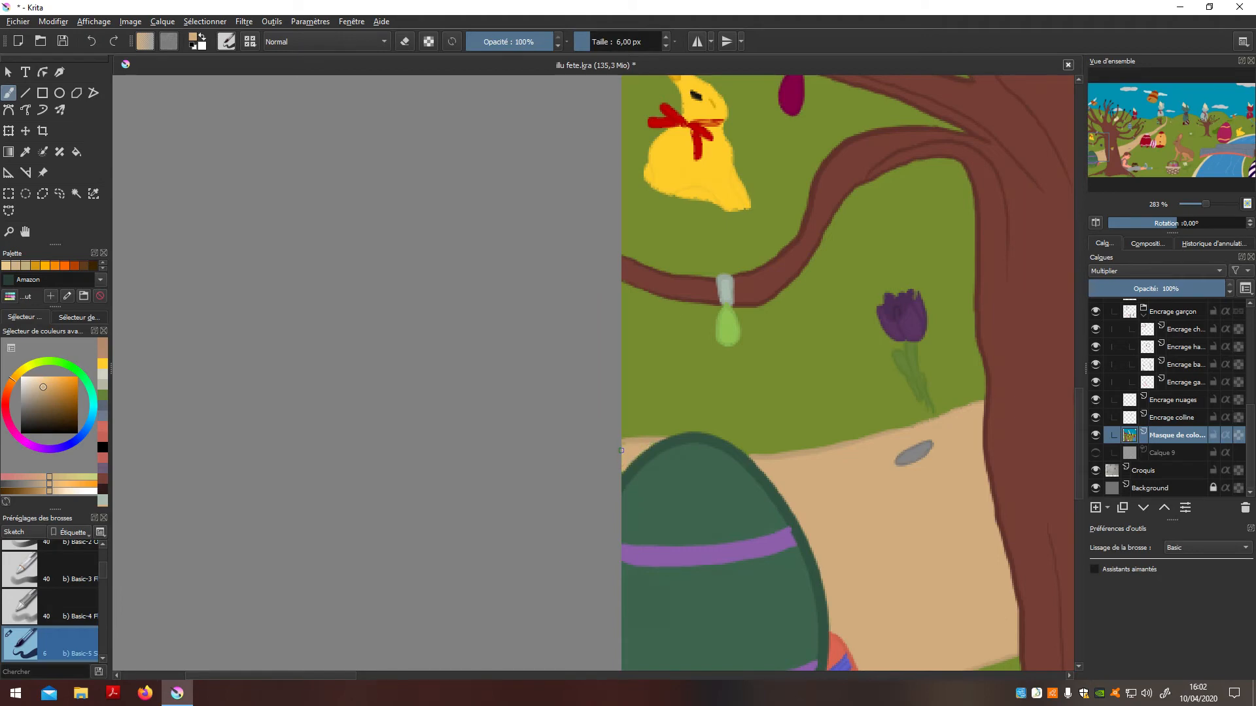
click(623, 446)
Sample the stem's green and touch up the base of the purple tulip's stem and leaf beside the tree trunk
scroll(807, 468, down, 7)
mouse_move(807, 468)
mouse_down()
mouse_move(698, 515)
mouse_move(621, 517)
mouse_up()
scroll(714, 498, up, 4)
scroll(622, 517, up, 8)
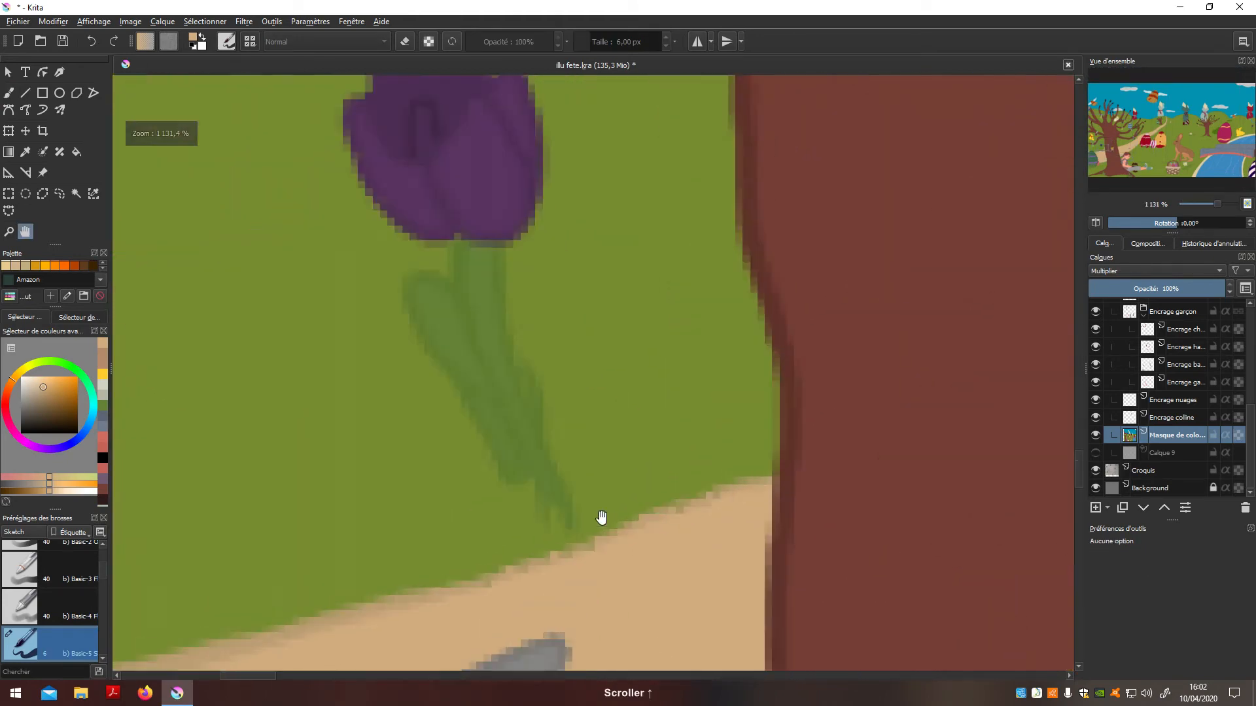
key(p)
click(407, 266)
key(b)
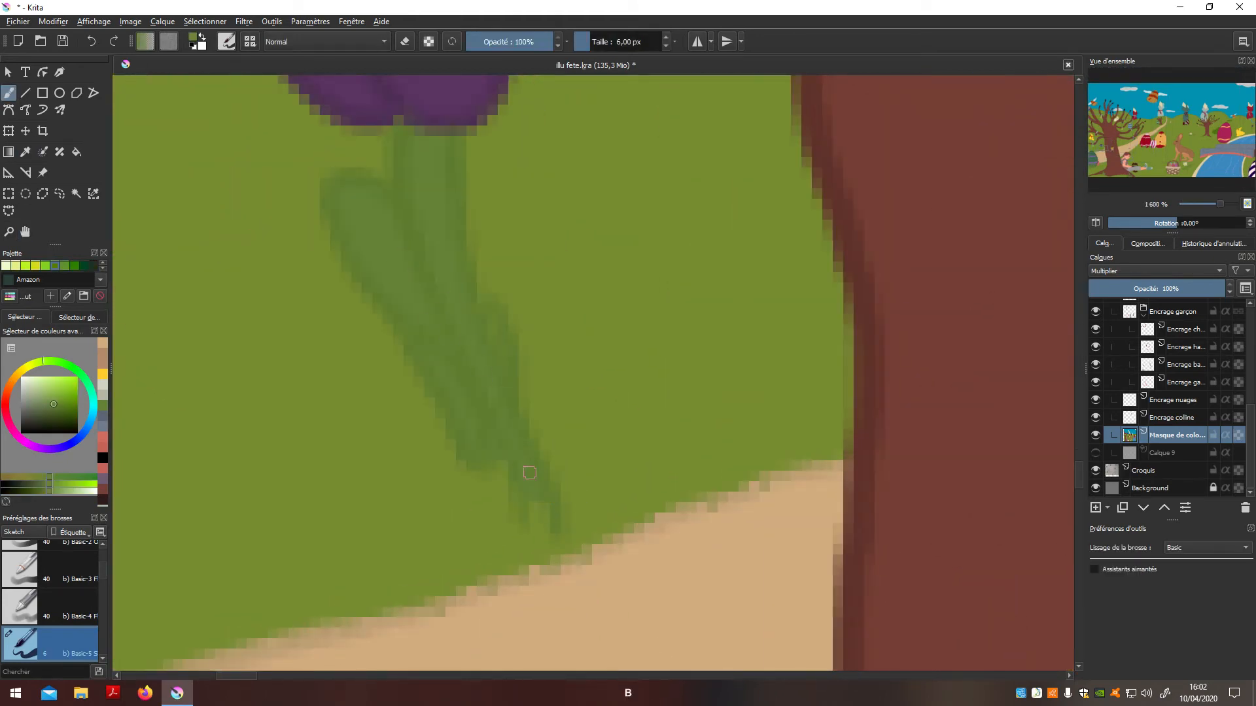
drag(549, 559, 547, 561)
drag(490, 457, 520, 518)
scroll(506, 458, down, 6)
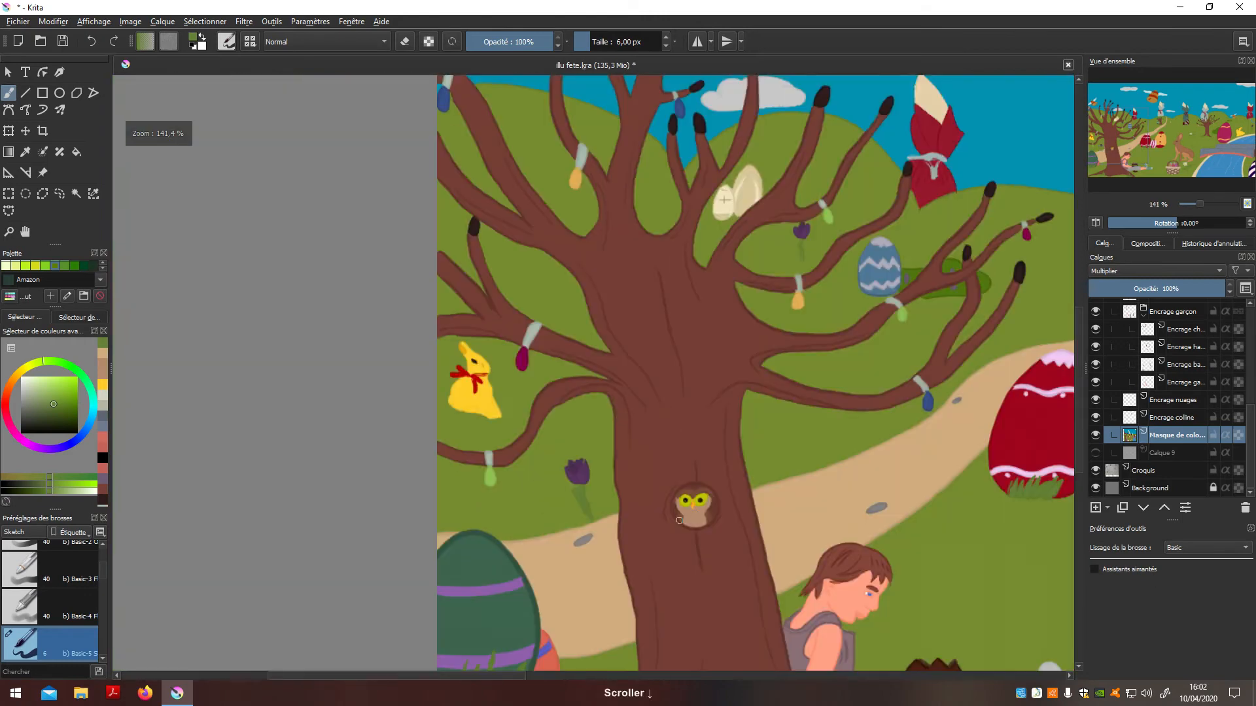
Fill the small tulip's stem between the branches and the hillside daisy's stem and leaves with the same green
key(h)
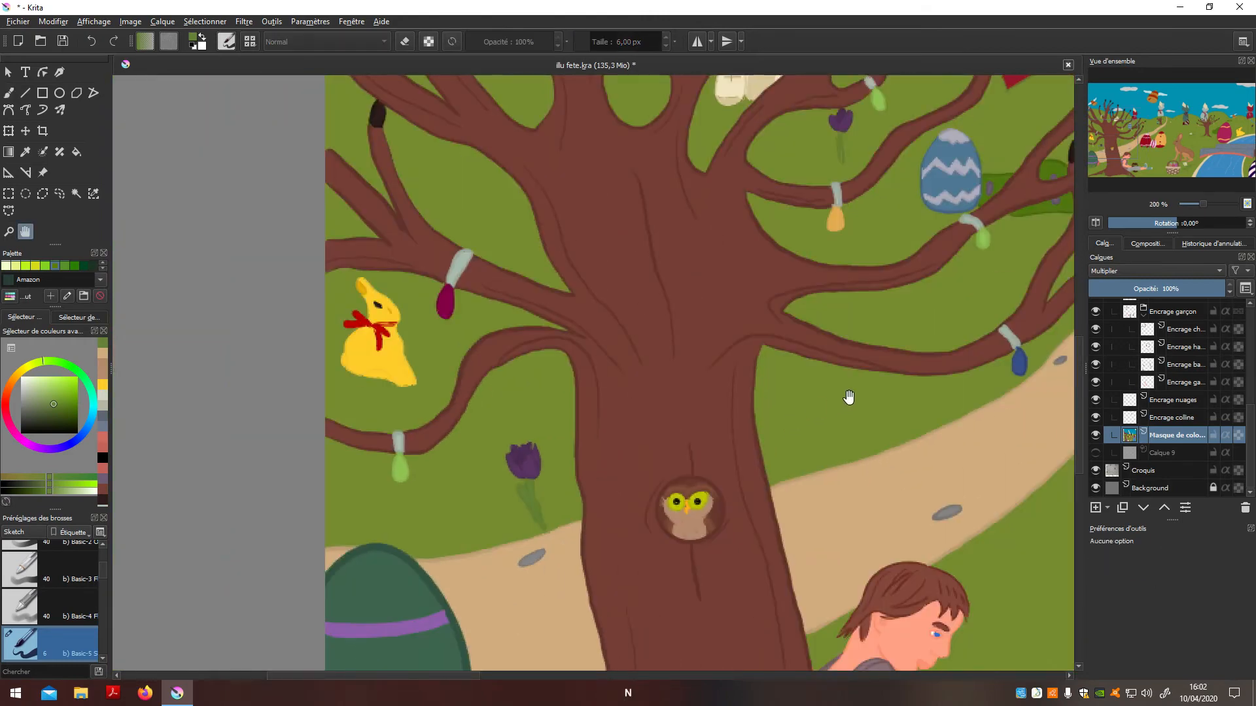
drag(969, 257, 668, 549)
scroll(582, 484, up, 4)
scroll(440, 393, down, 5)
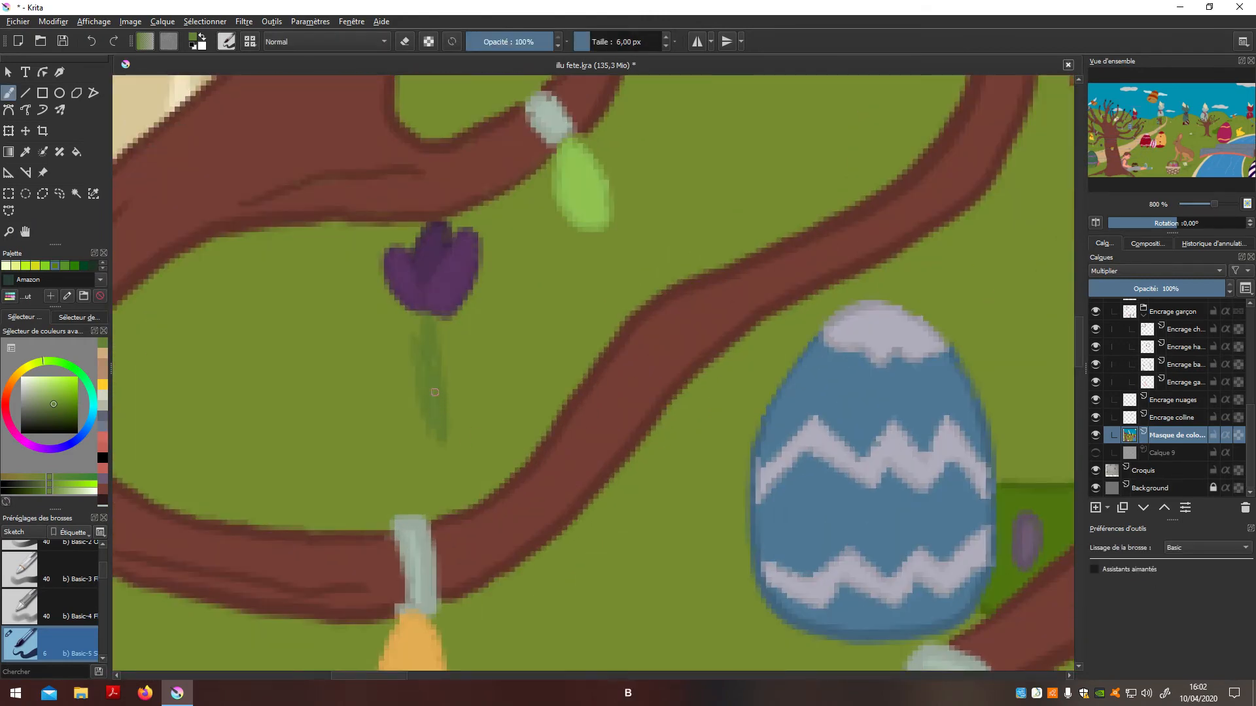
scroll(674, 468, up, 5)
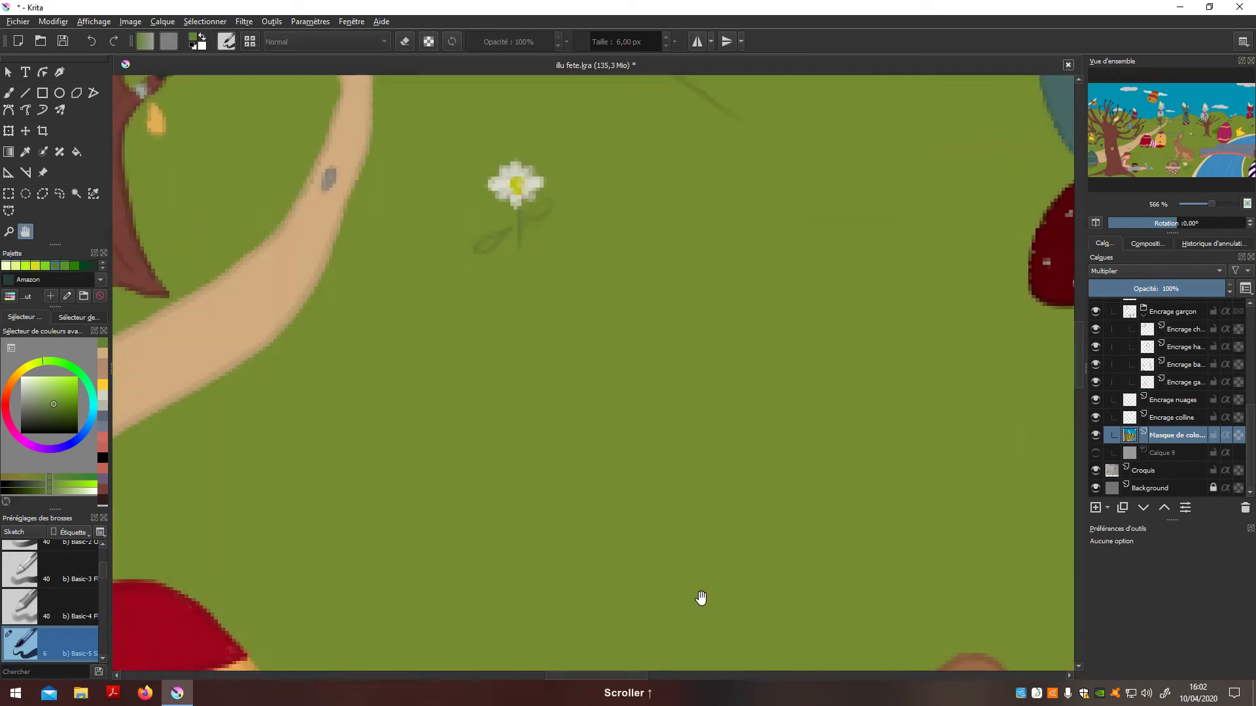
drag(592, 283, 697, 578)
key(b)
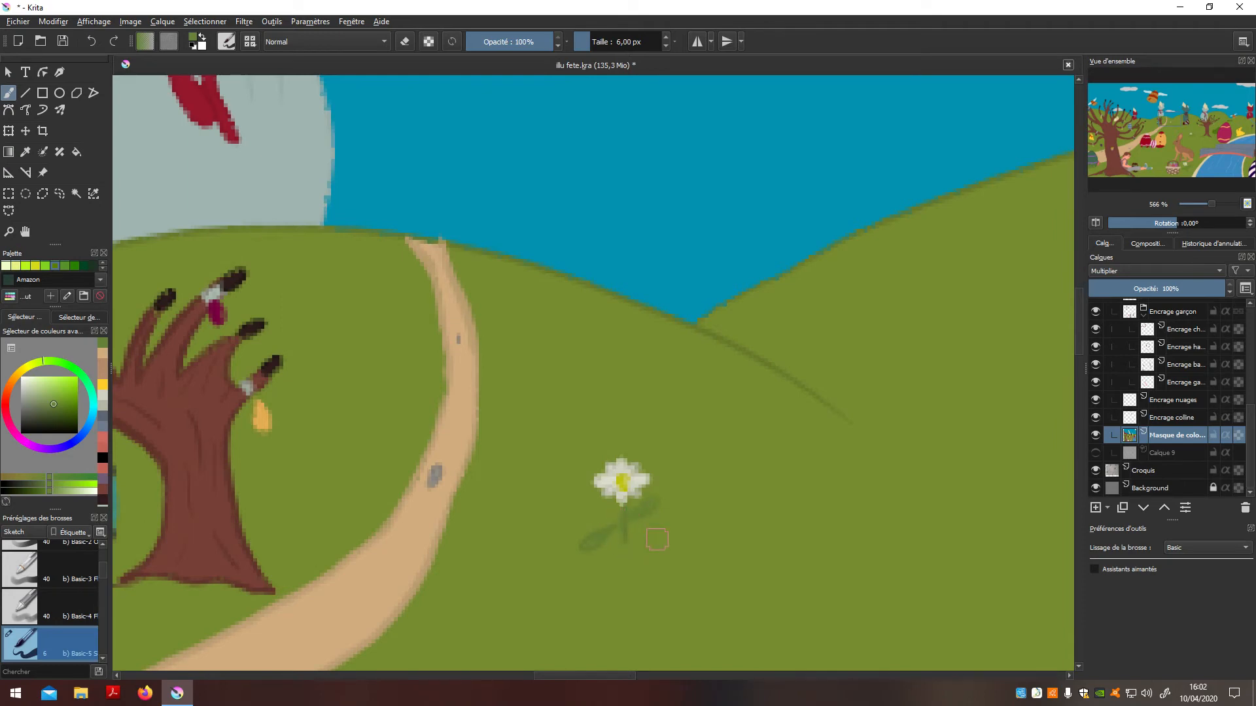
Examine the hills, brown rabbit, egg basket, large eggs and seated boy for remaining colouring gaps
scroll(653, 539, down, 4)
key(h)
drag(703, 546, 508, 462)
drag(819, 516, 721, 436)
drag(1001, 507, 844, 521)
drag(694, 587, 807, 471)
drag(522, 630, 714, 547)
drag(595, 567, 736, 546)
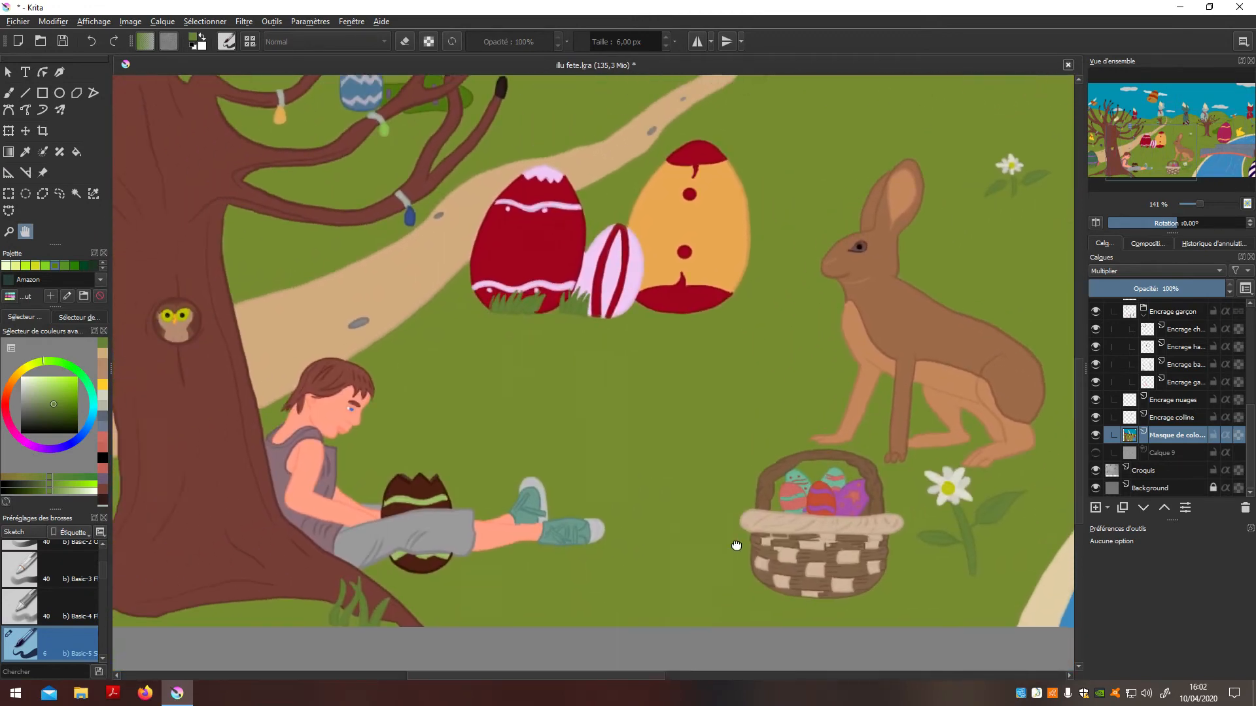
drag(546, 622, 723, 586)
drag(434, 496, 659, 570)
drag(575, 424, 687, 510)
Examine the big tree's branches, their hanging ornaments and the sky around the winged bell for colouring gaps
scroll(687, 511, up, 1)
drag(647, 338, 672, 535)
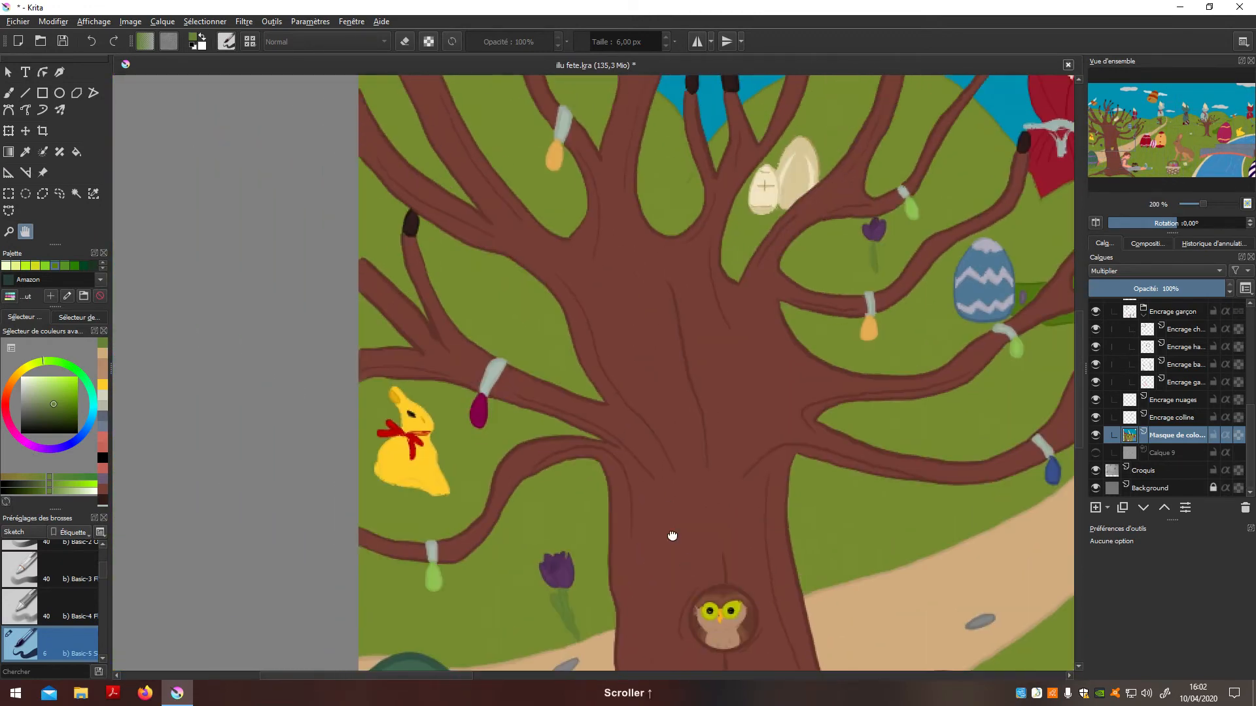
scroll(672, 535, up, 1)
drag(604, 313, 656, 504)
scroll(656, 504, up, 2)
drag(546, 297, 723, 633)
drag(491, 233, 684, 564)
drag(622, 372, 735, 558)
scroll(724, 552, down, 5)
drag(602, 531, 796, 614)
Draw the missing piece of hill outline at the canvas edge beside the blue ornament on the "Encrage colline" layer
scroll(677, 582, up, 5)
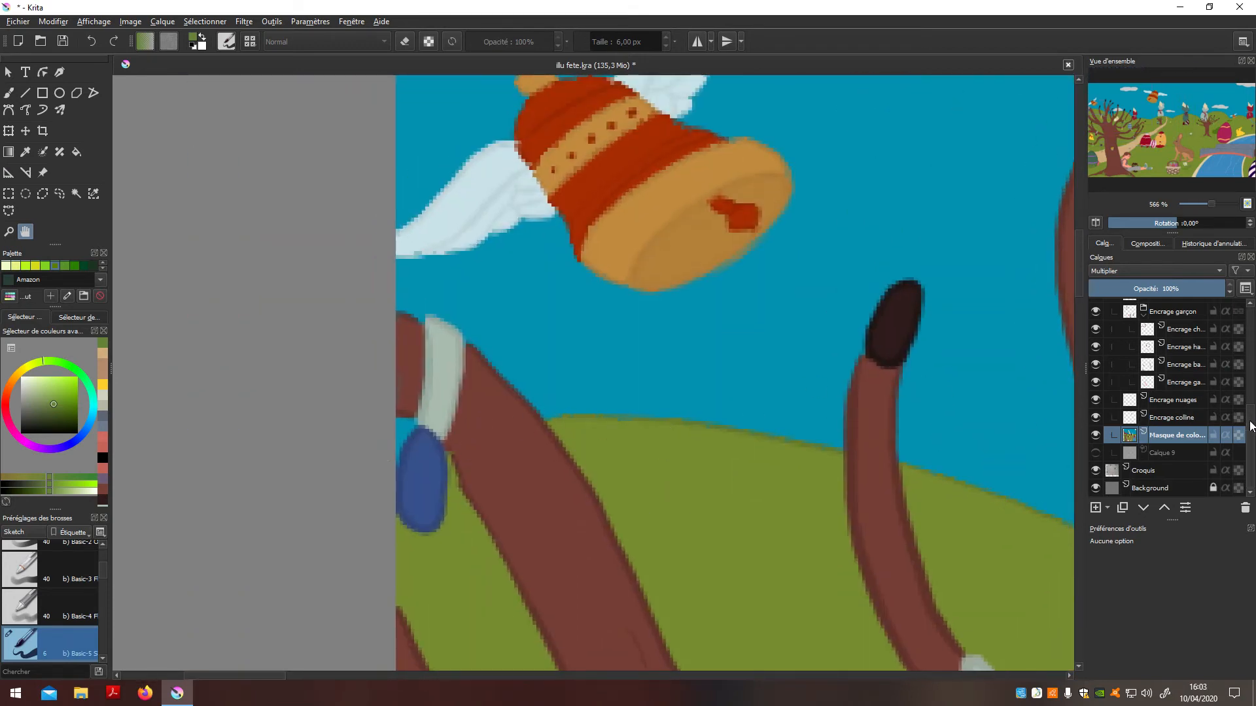
scroll(1250, 425, up, 1)
click(1174, 434)
scroll(586, 418, up, 5)
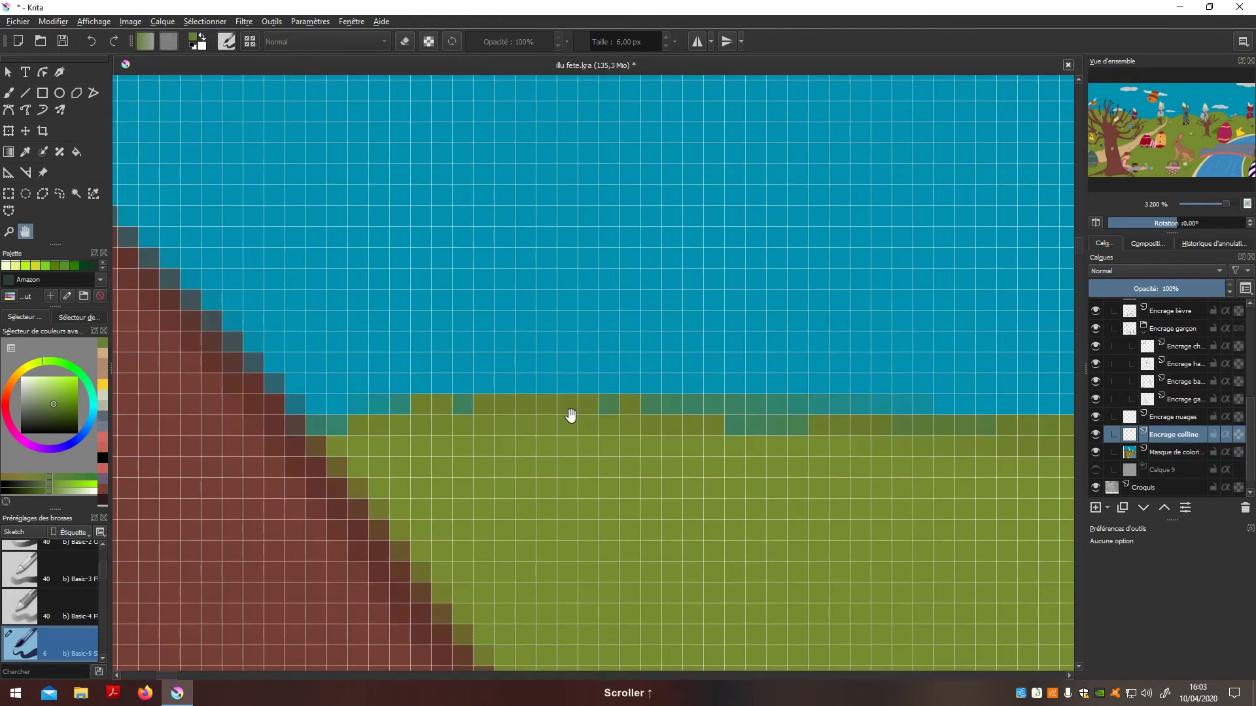
scroll(524, 416, down, 4)
key(b)
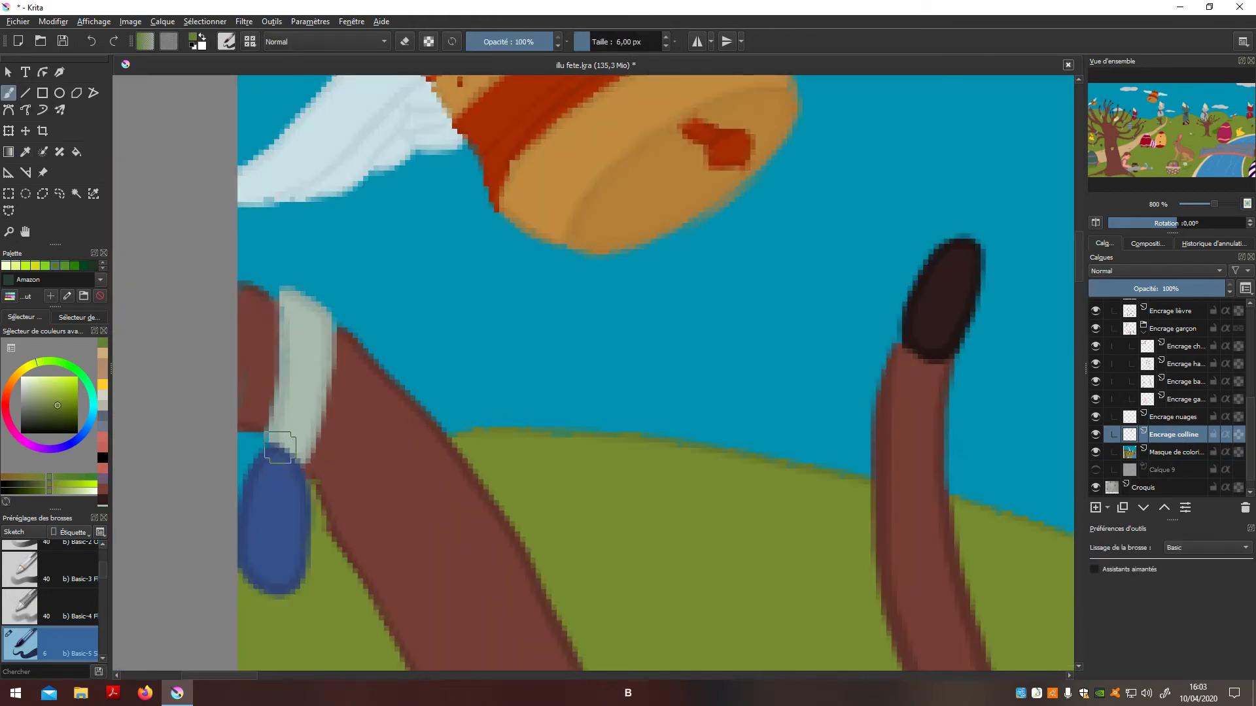
drag(249, 471, 236, 489)
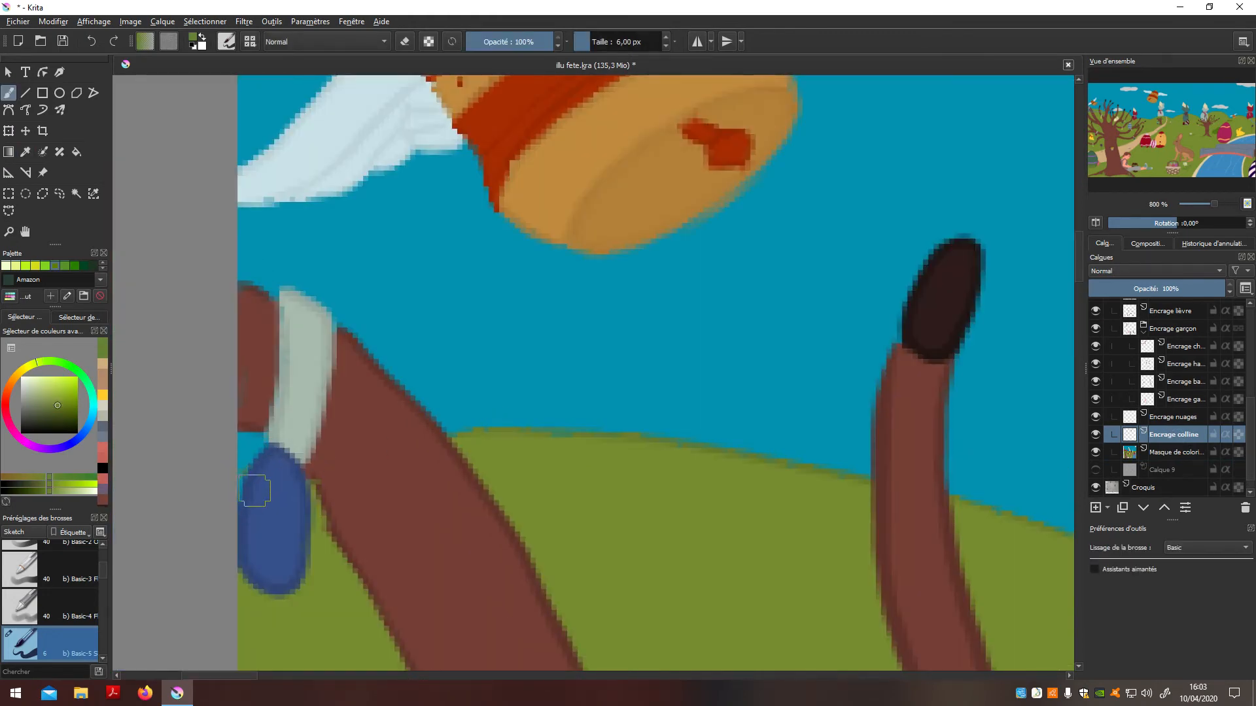
key(p)
key(b)
Sample the hill's green and fill the gap beside the blue ornament on the colour mask
click(1188, 452)
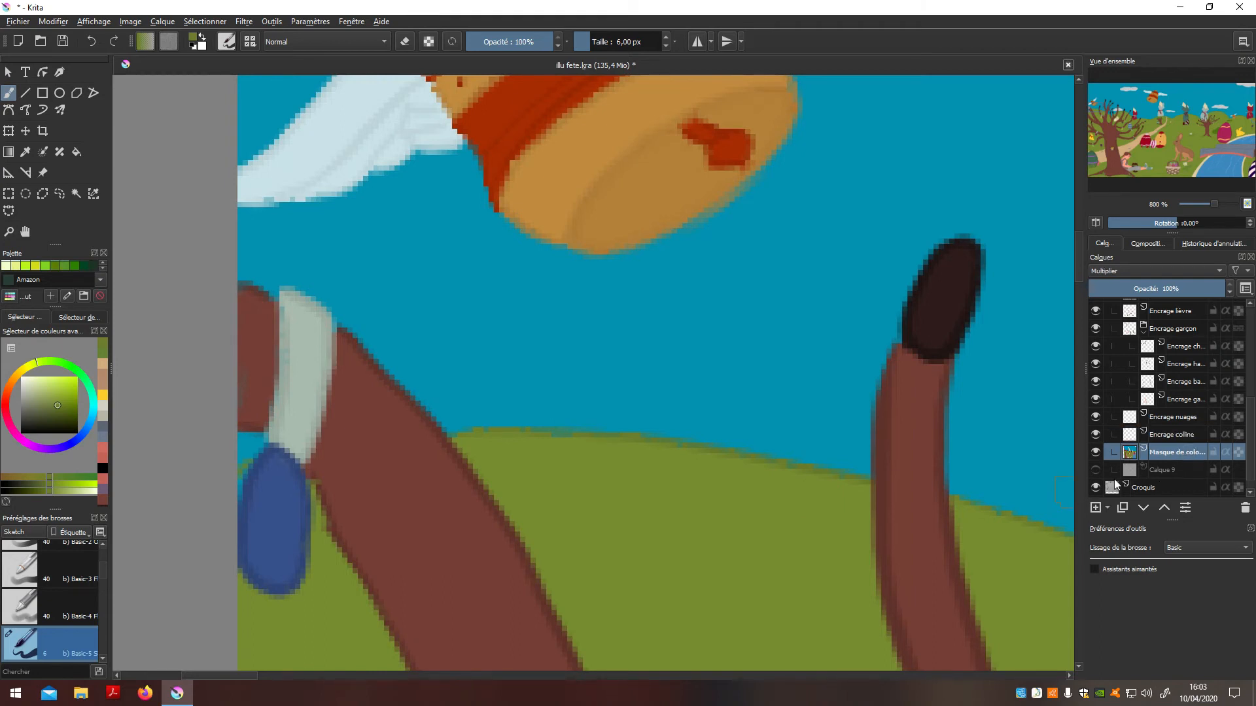
key(p)
click(345, 617)
key(b)
scroll(280, 561, down, 8)
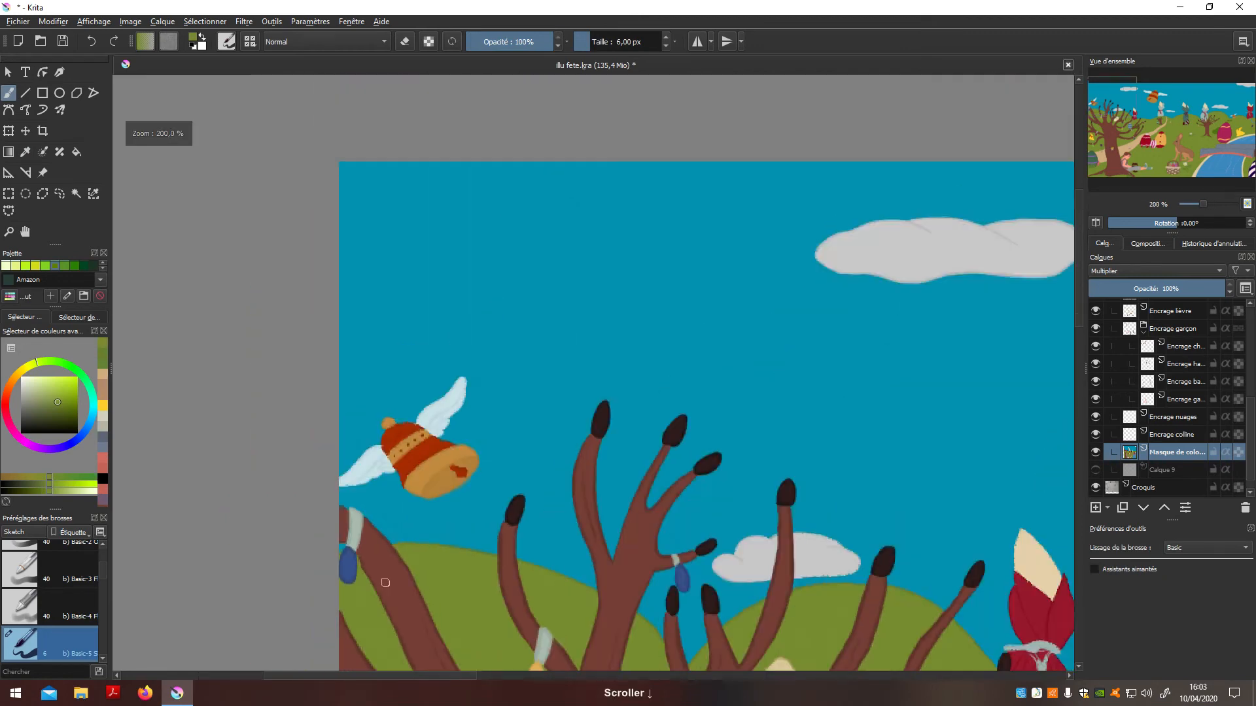
Sample the basket's dark brown and cover the stray beige marks in the upper woven strip on the colour mask
scroll(579, 512, up, 2)
drag(579, 512, 623, 552)
scroll(527, 530, up, 8)
drag(498, 521, 580, 538)
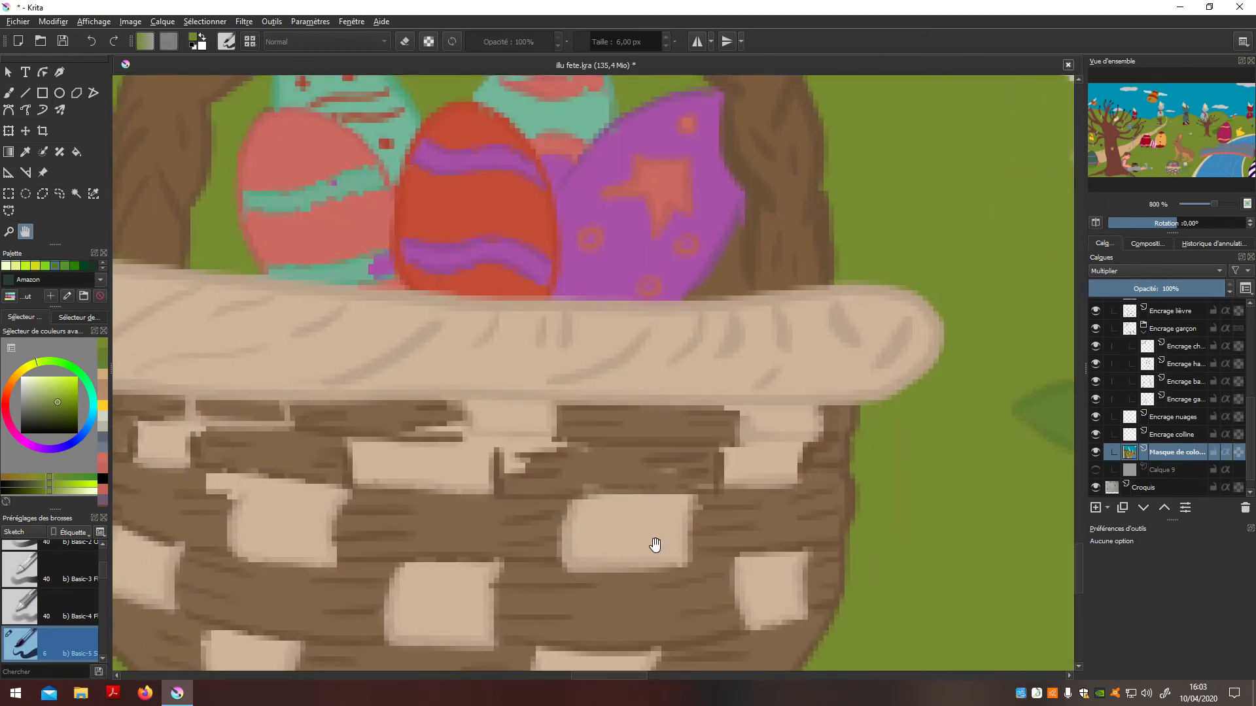
key(b)
ctrl+click(486, 508)
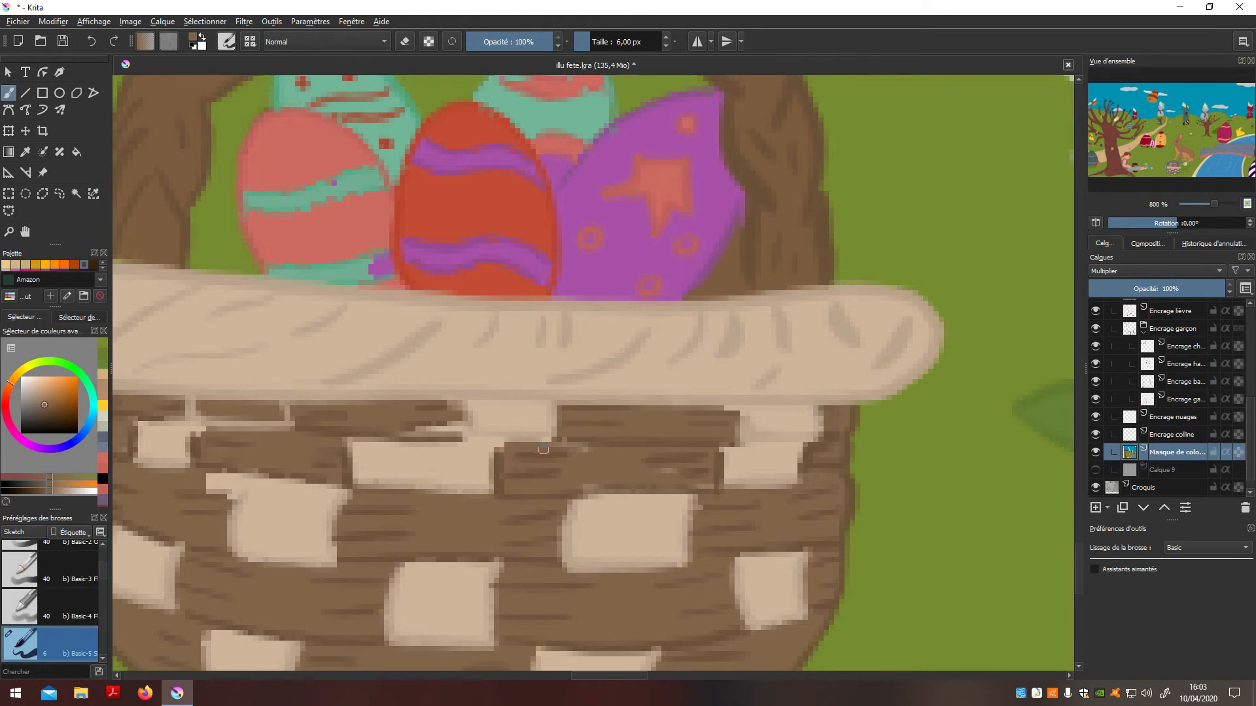
click(605, 454)
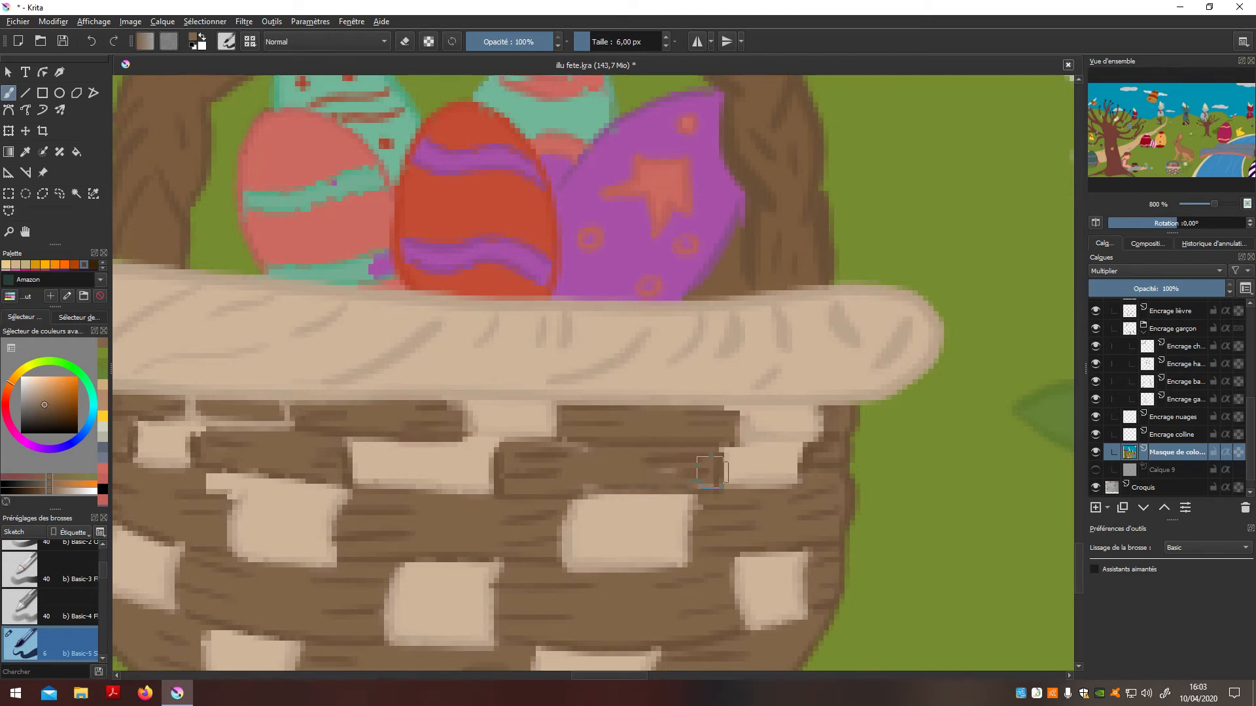
scroll(709, 476, down, 3)
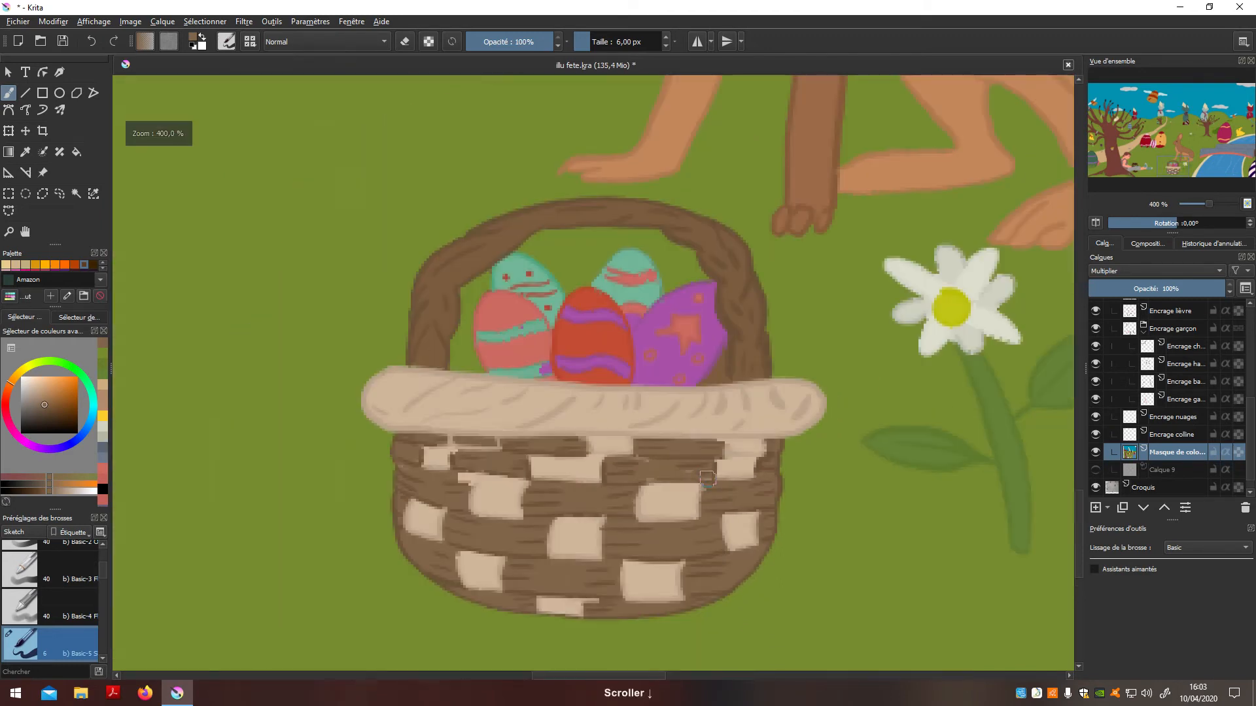
Select the basket's ink layer inside the "Encrage panier" group and erase the stray lines around the upper woven strip
scroll(709, 476, up, 4)
drag(1252, 435, 1254, 355)
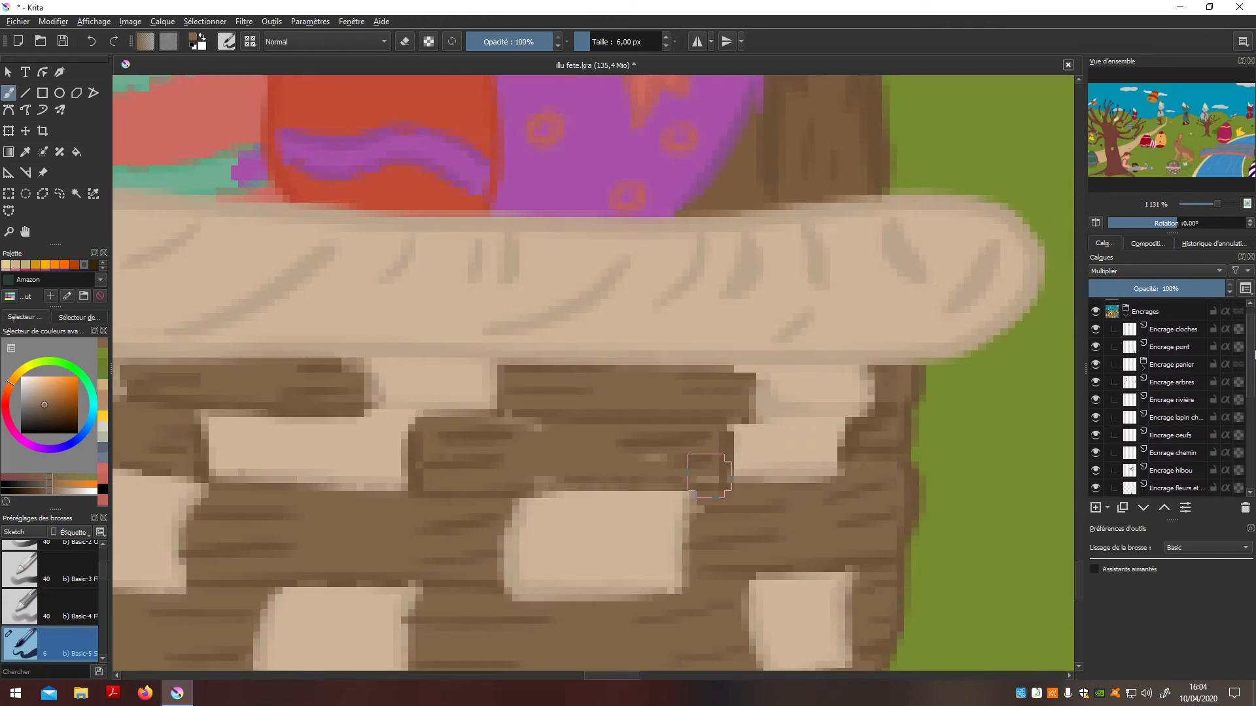
click(1172, 366)
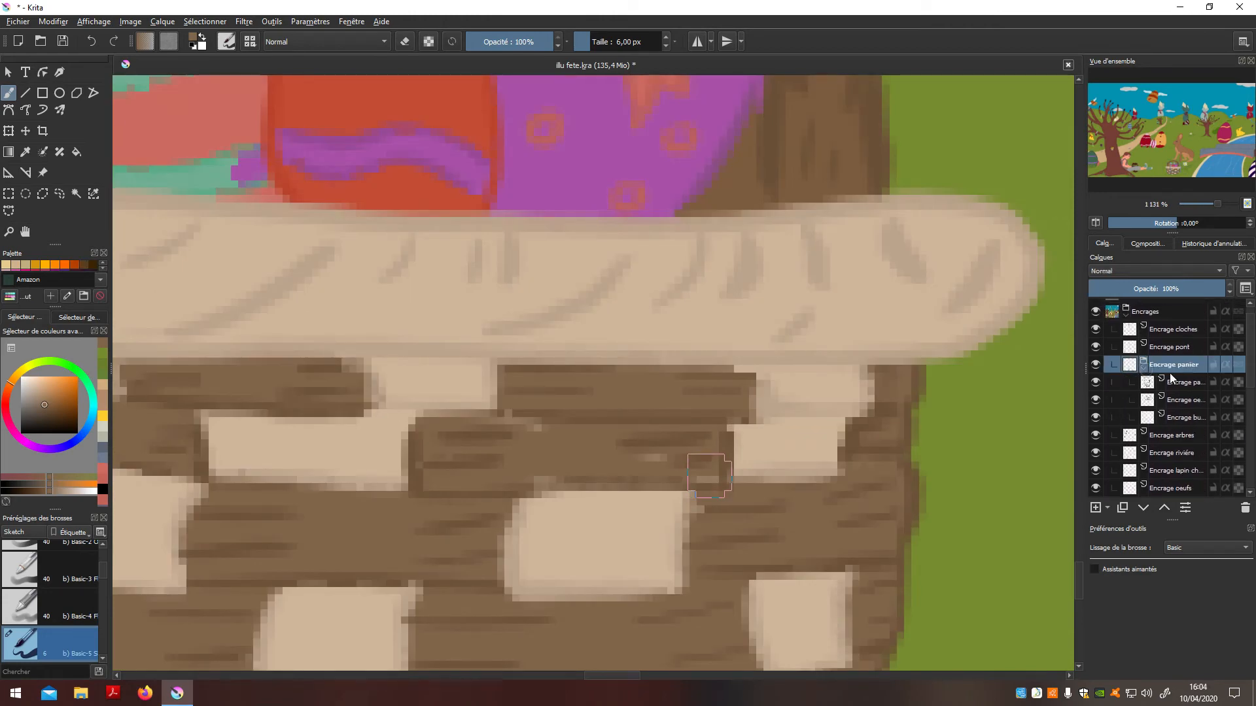
click(1095, 382)
click(1095, 382)
click(1109, 384)
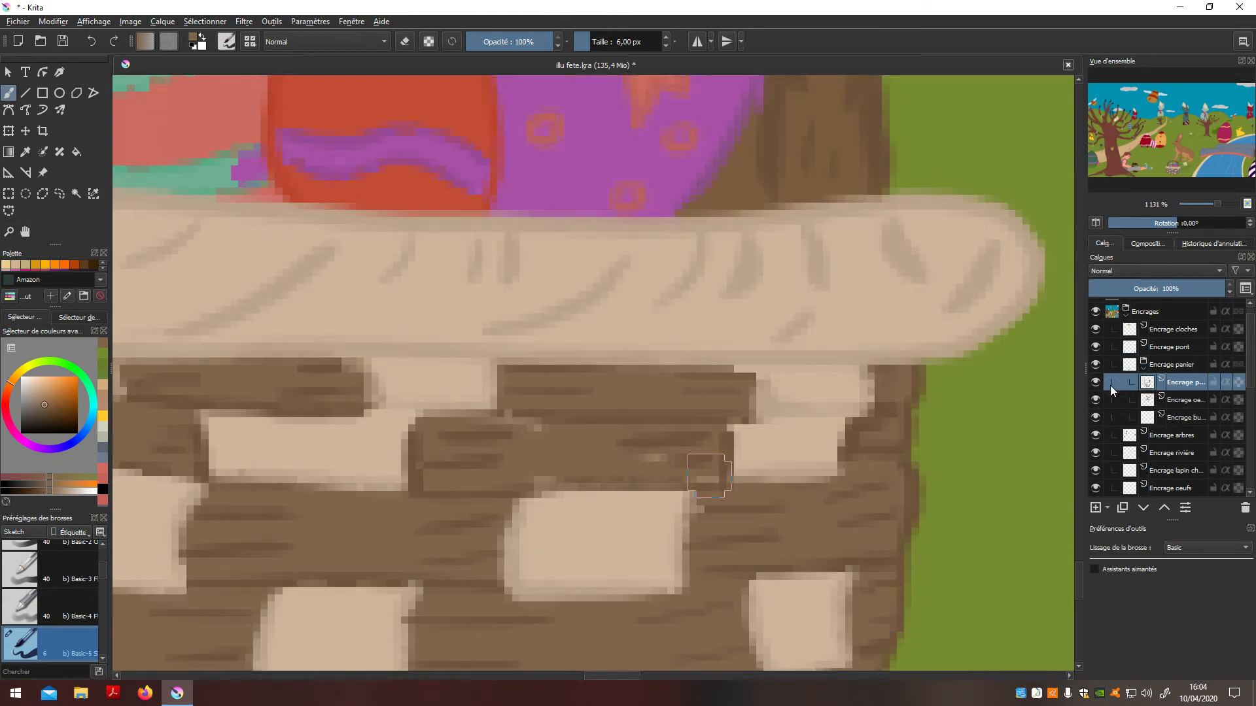
key(e)
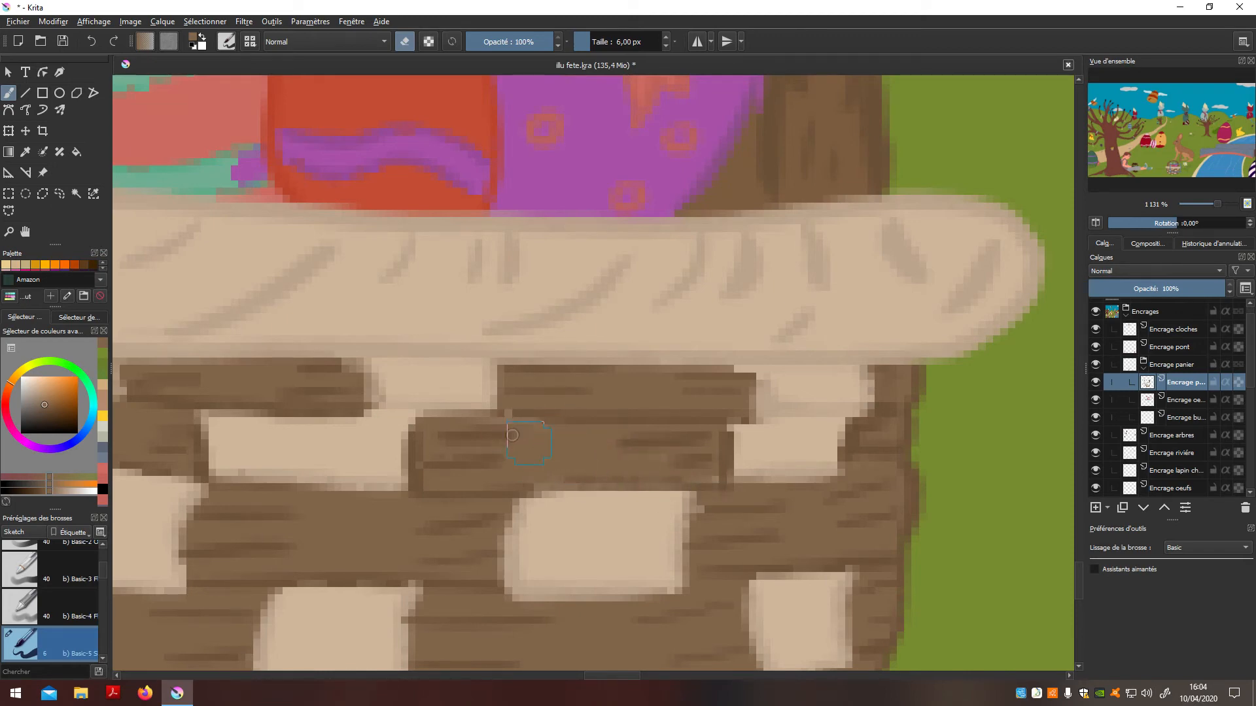
On the colour mask, sample the basket's beige and fill the light square missing near the left end of the top woven row
scroll(512, 435, down, 2)
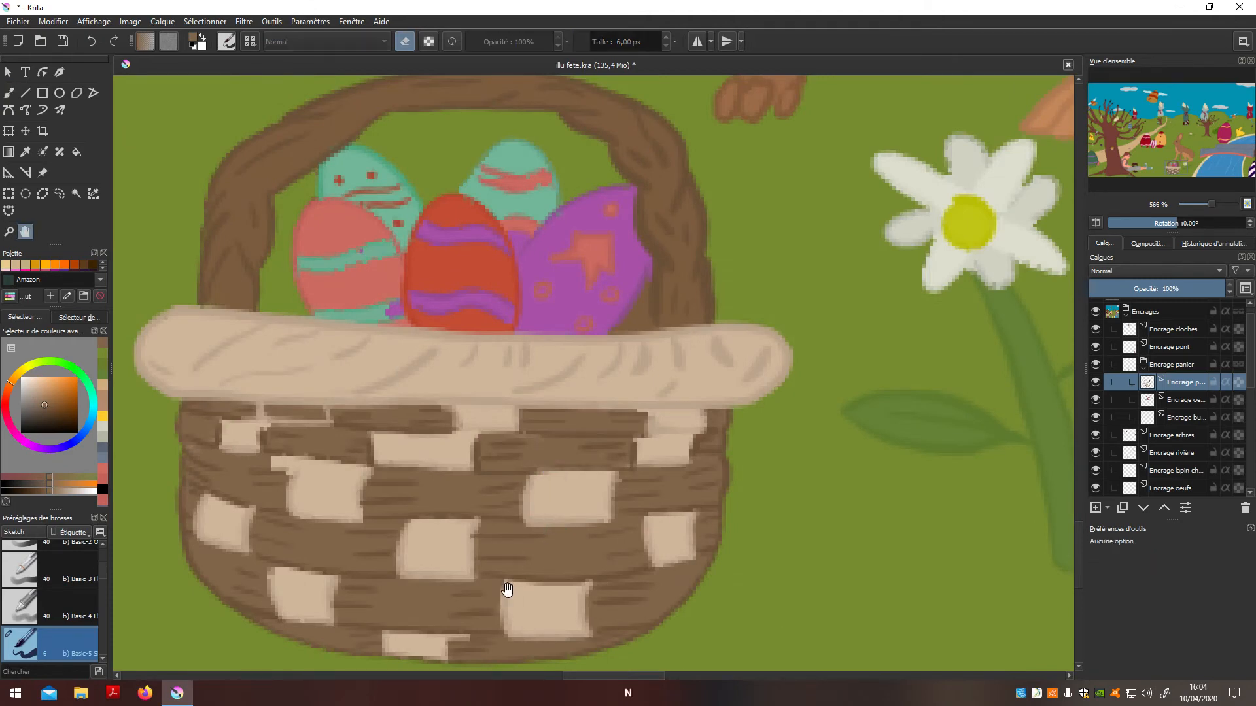
mouse_move(477, 552)
mouse_down()
mouse_move(569, 533)
mouse_move(682, 594)
mouse_up()
scroll(620, 571, up, 4)
key(b)
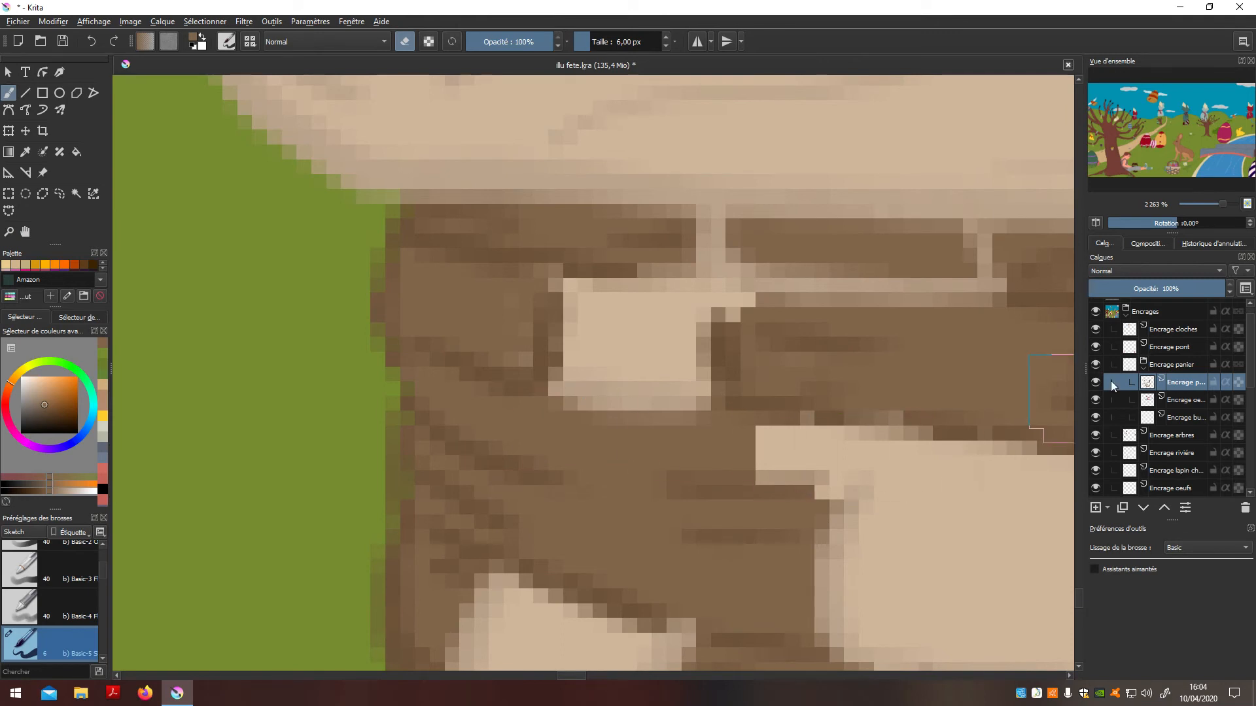
scroll(1254, 398, down, 1)
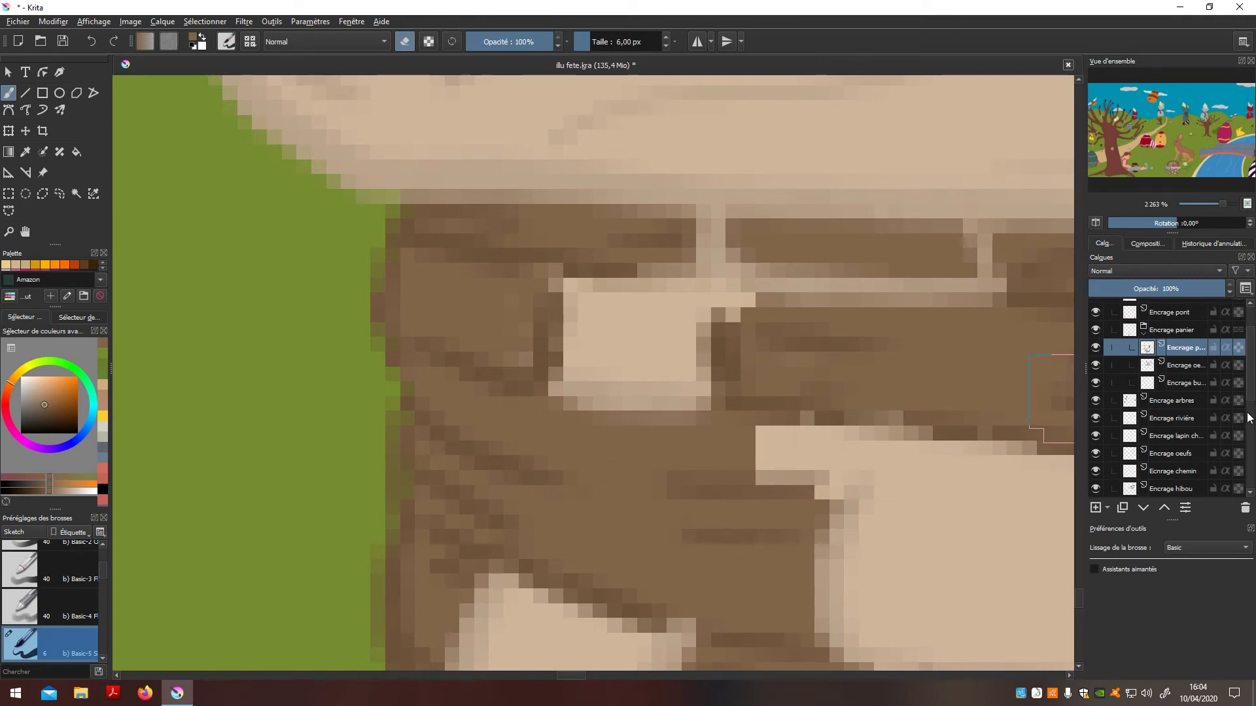
scroll(1249, 418, down, 5)
click(1175, 435)
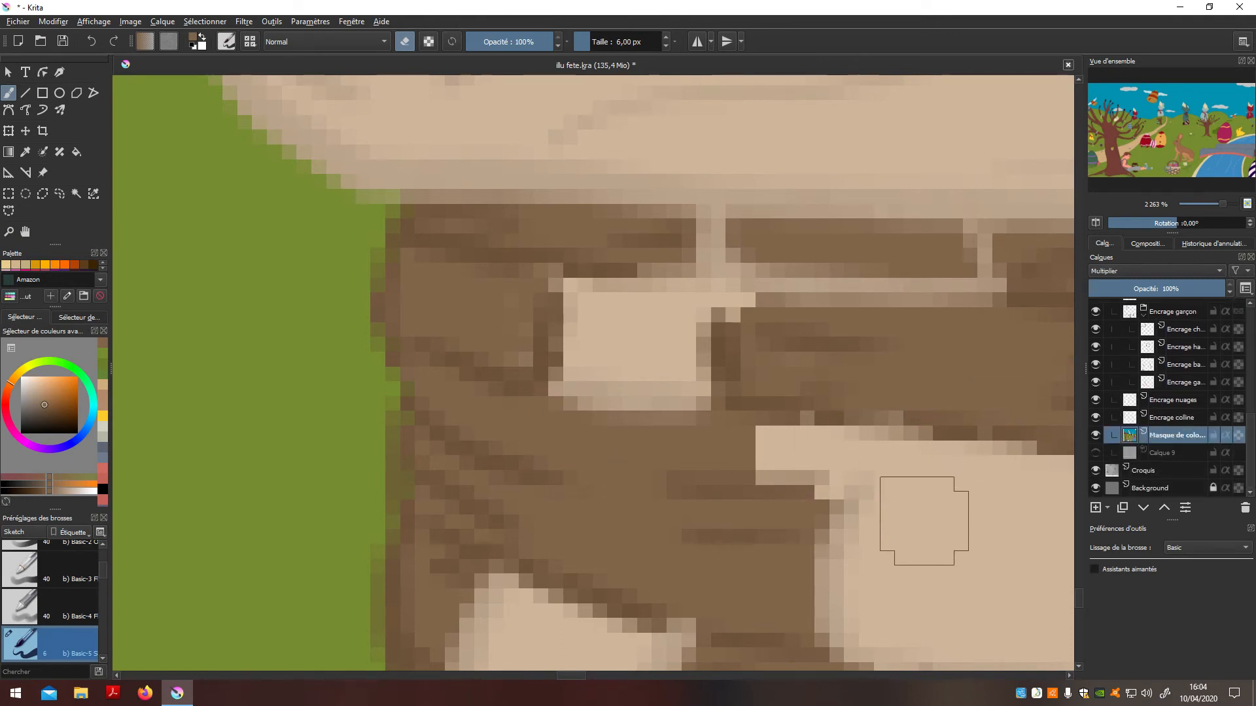
ctrl+click(912, 497)
key(e)
mouse_move(801, 271)
mouse_down()
mouse_move(964, 252)
mouse_move(909, 240)
mouse_move(978, 354)
mouse_move(799, 223)
mouse_move(753, 232)
mouse_move(771, 275)
mouse_move(962, 244)
mouse_up()
key(p)
key(ctrl+z)
key(b)
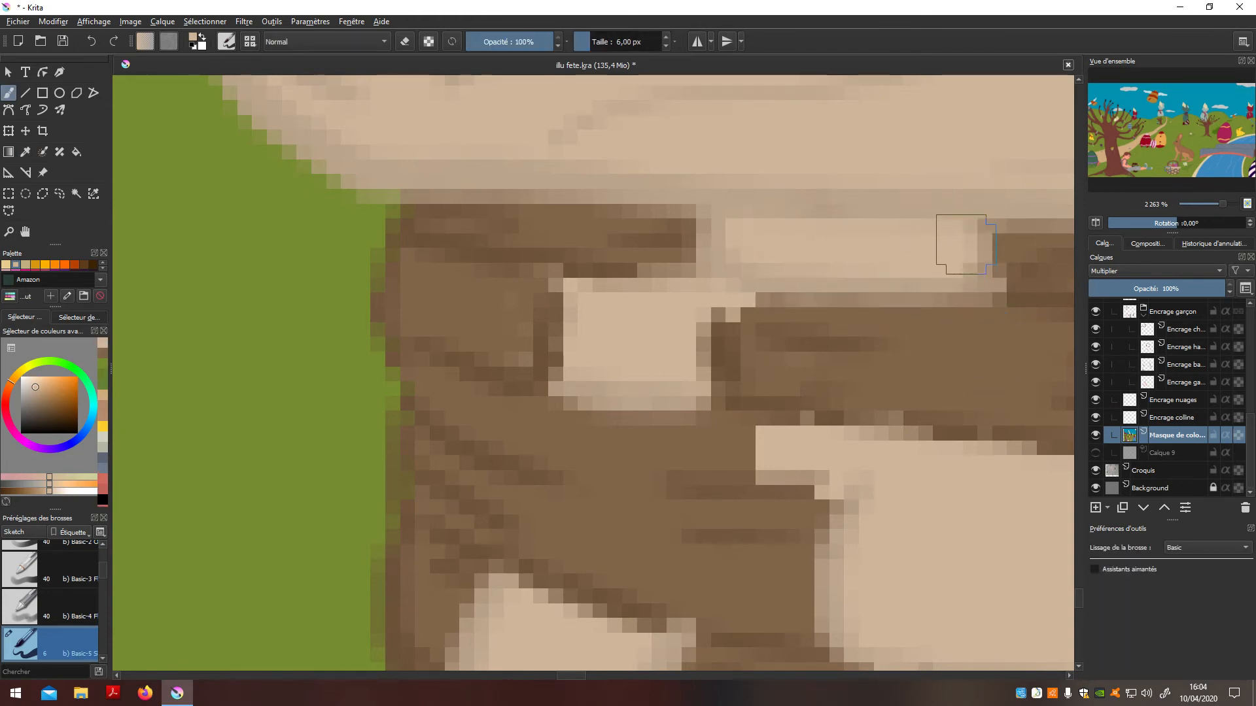
Sample the basket's dark brown and tidy the left edge of the small beige square near the basket's upper left side
scroll(962, 244, down, 2)
scroll(870, 265, up, 1)
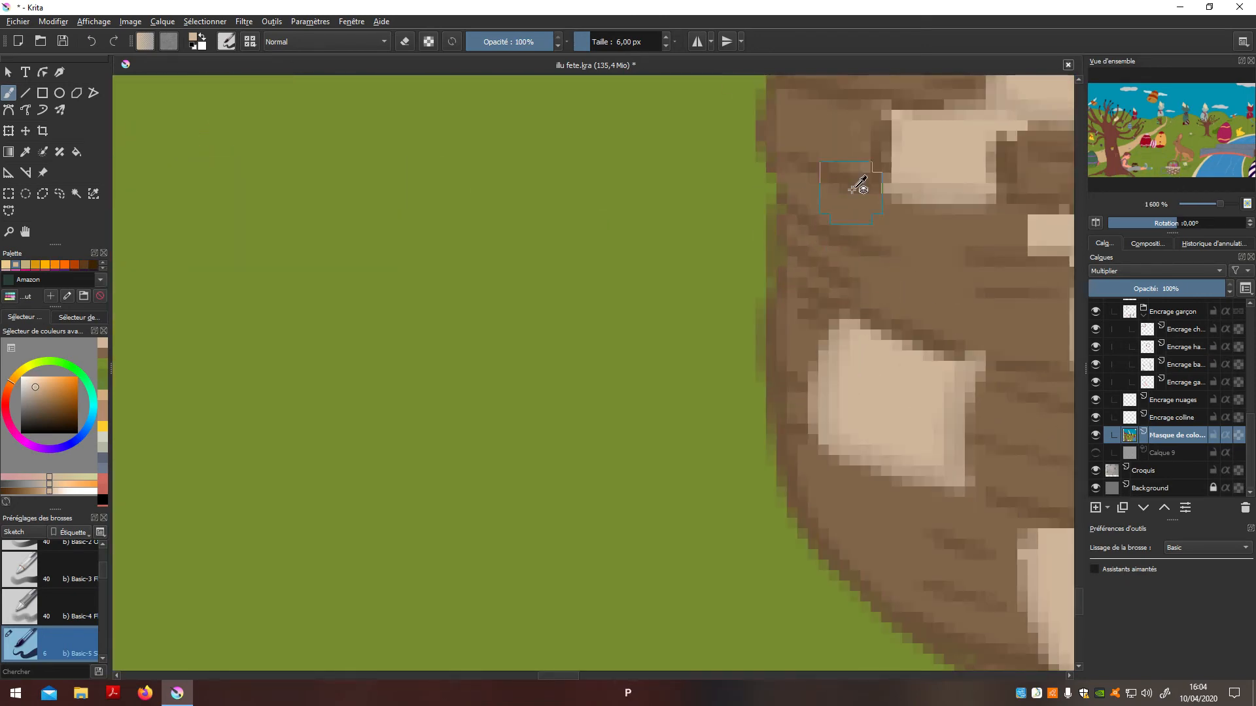
key(p)
click(877, 157)
key(b)
drag(863, 169, 903, 176)
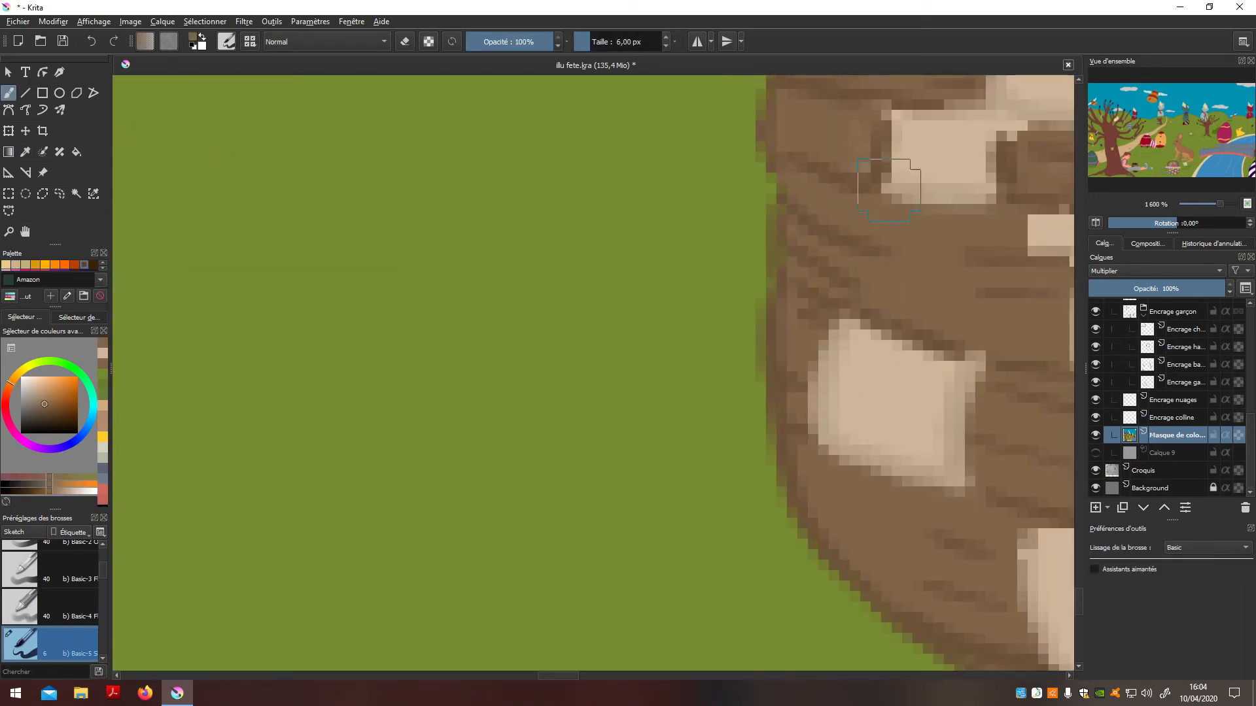
scroll(929, 203, down, 5)
key(h)
drag(1007, 353, 606, 462)
scroll(702, 415, up, 4)
key(b)
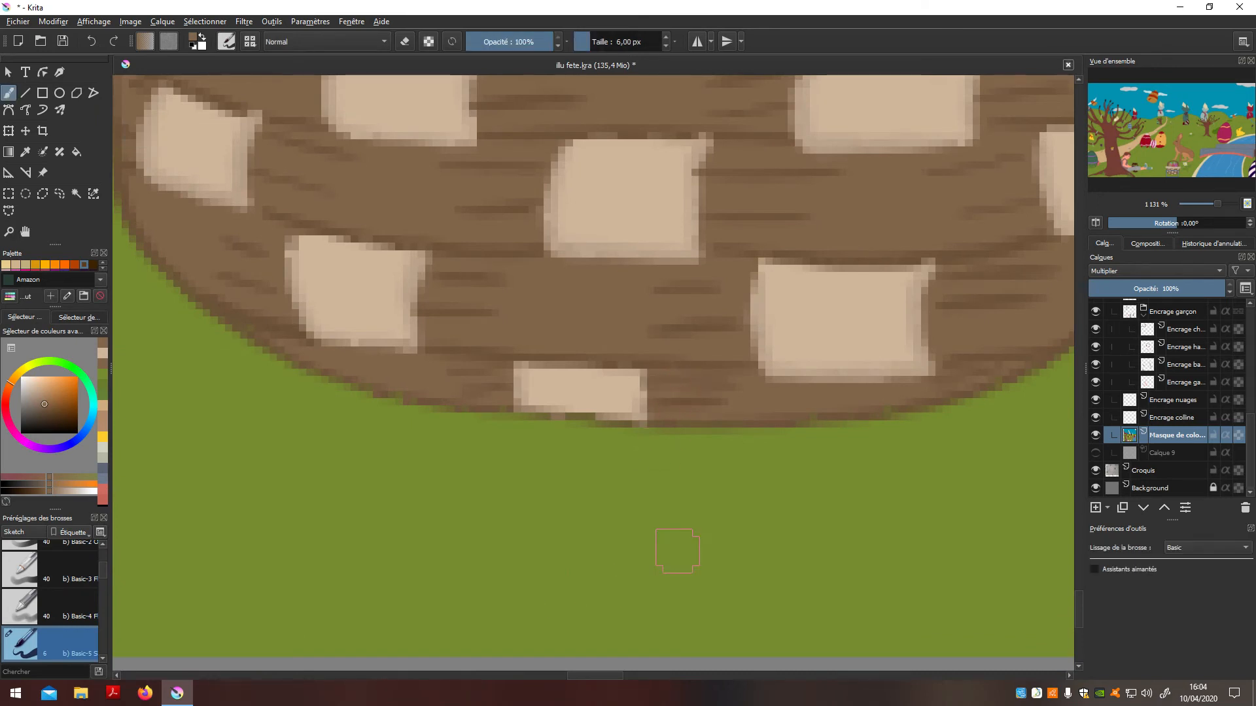
scroll(719, 460, down, 3)
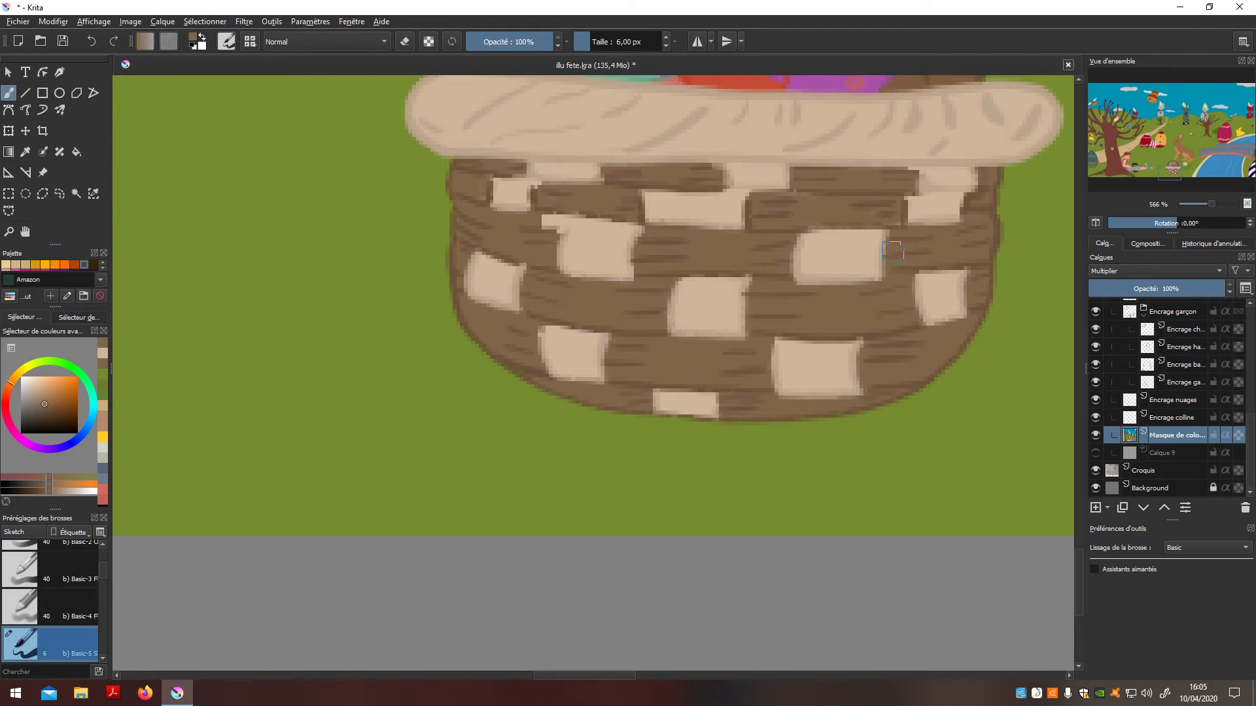
scroll(893, 251, up, 4)
key(b)
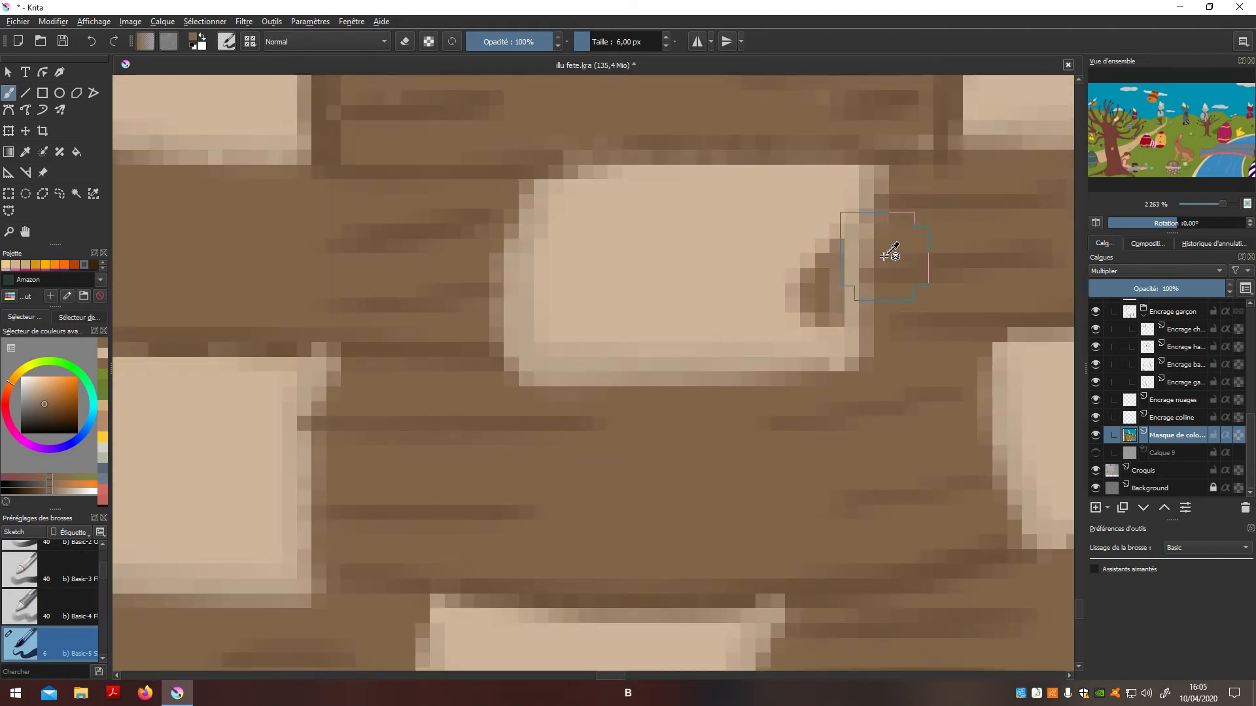
mouse_move(886, 255)
mouse_down()
mouse_move(787, 340)
mouse_move(1175, 322)
mouse_up()
key(ctrl+z)
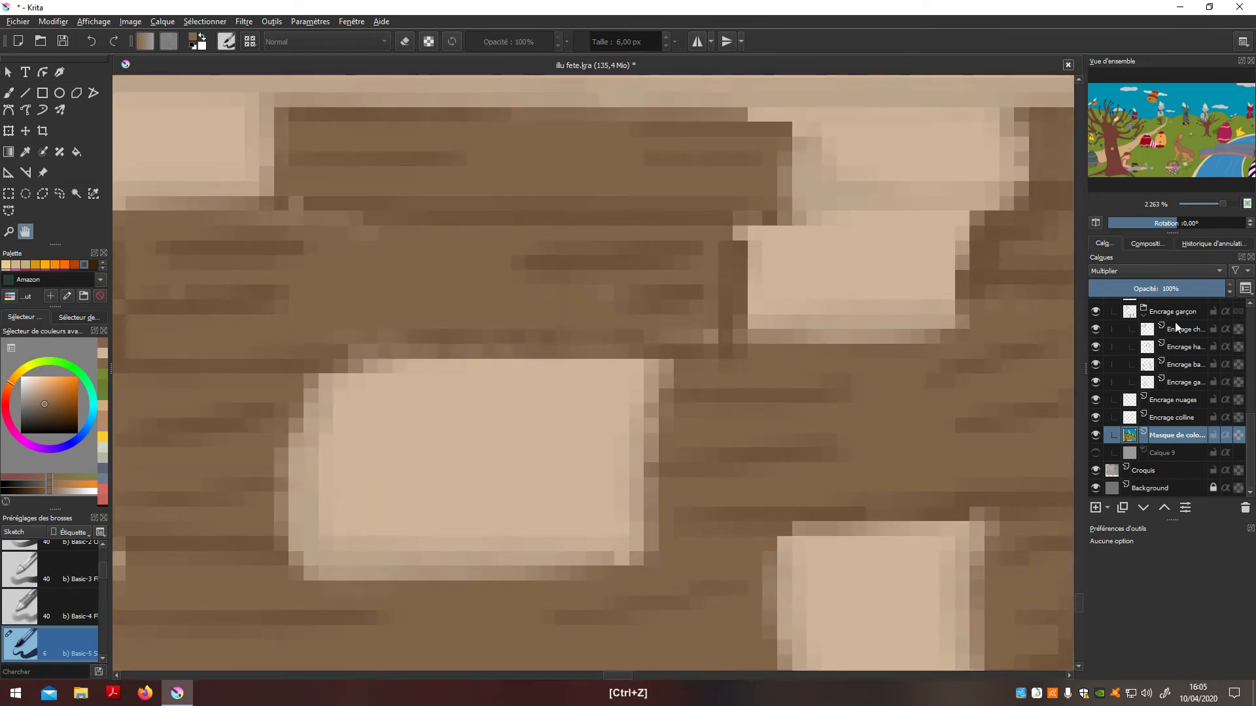
Select the basket's ink layer in the "Encrage panier" group and erase the stray ink above the beige square in the third woven row
drag(1254, 425, 1254, 367)
click(1102, 405)
click(1095, 387)
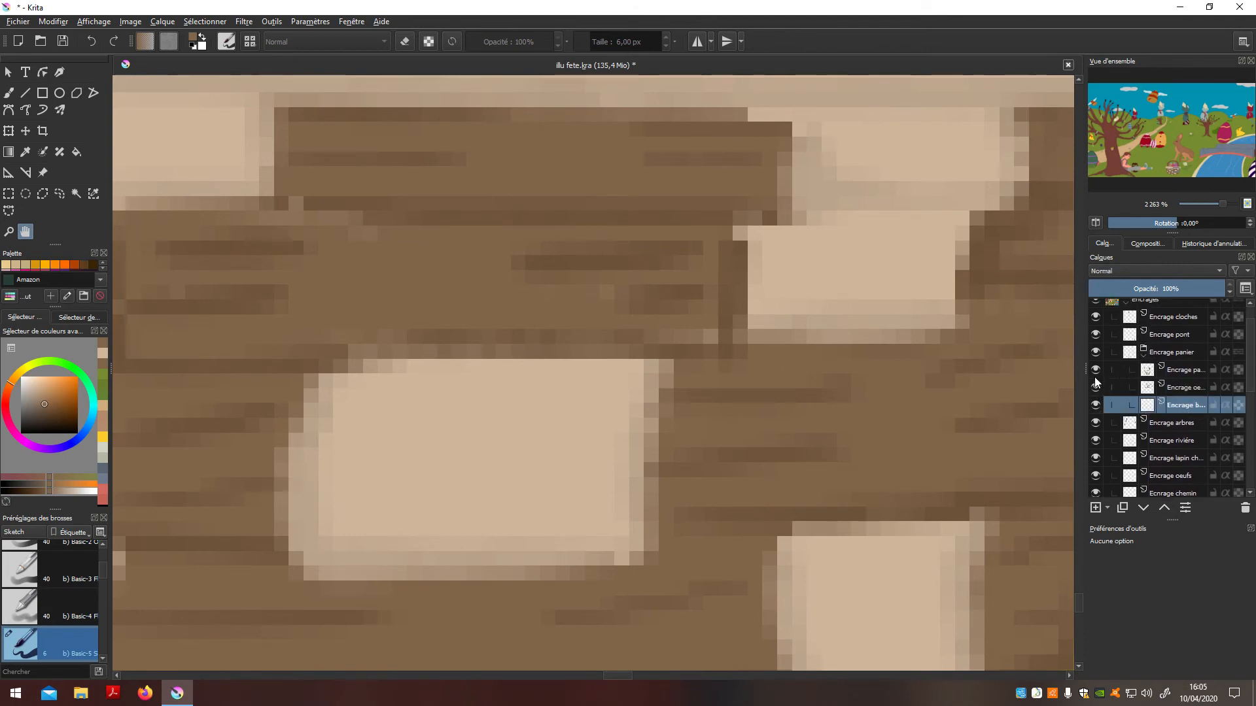
click(1095, 369)
click(1096, 367)
click(1184, 371)
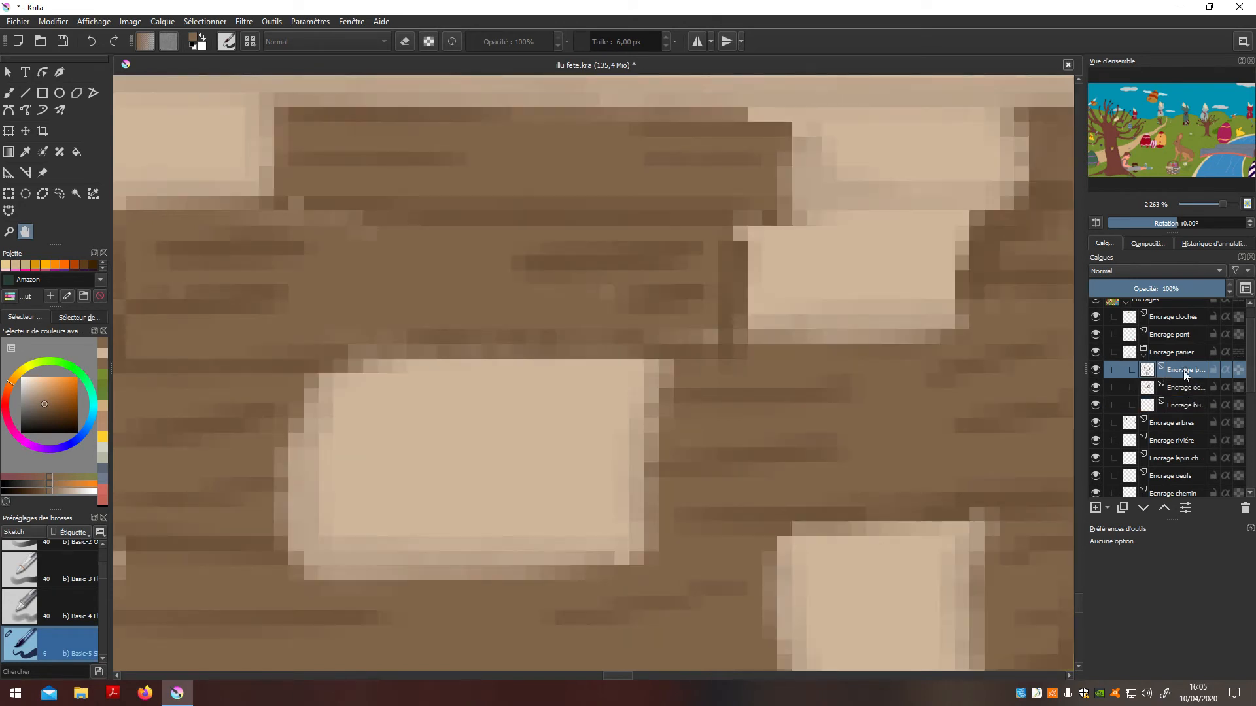
key(b)
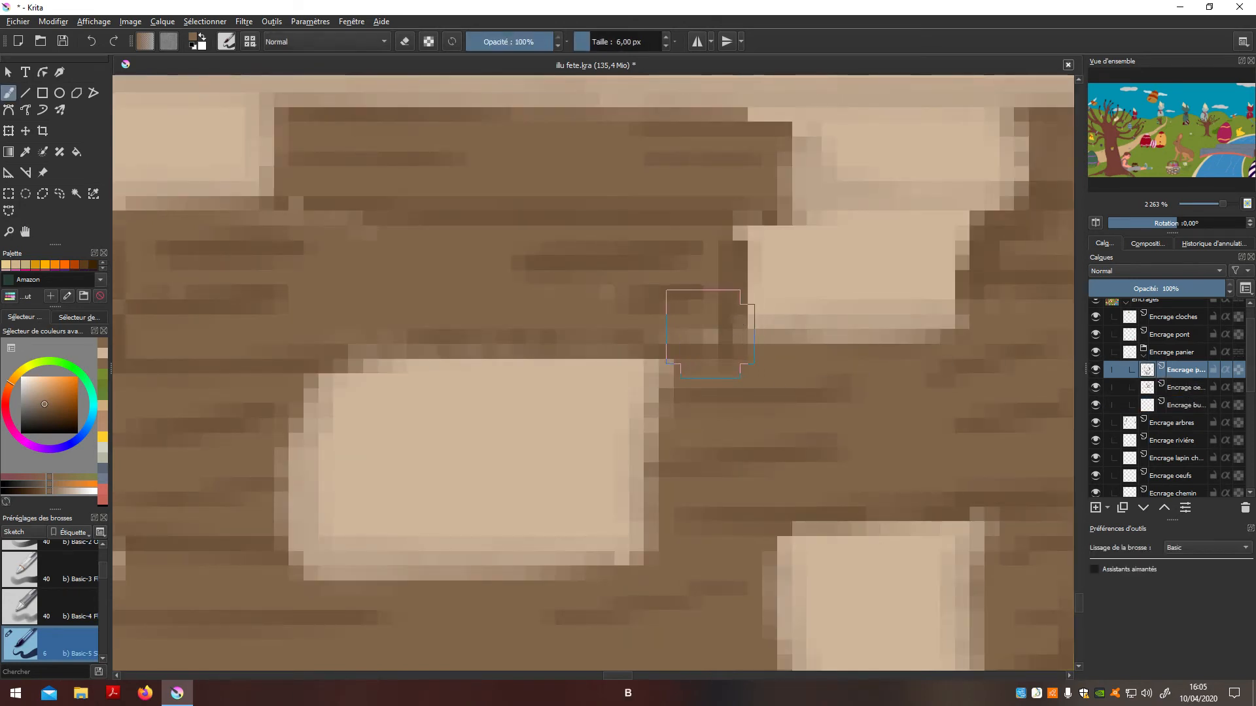
key(e)
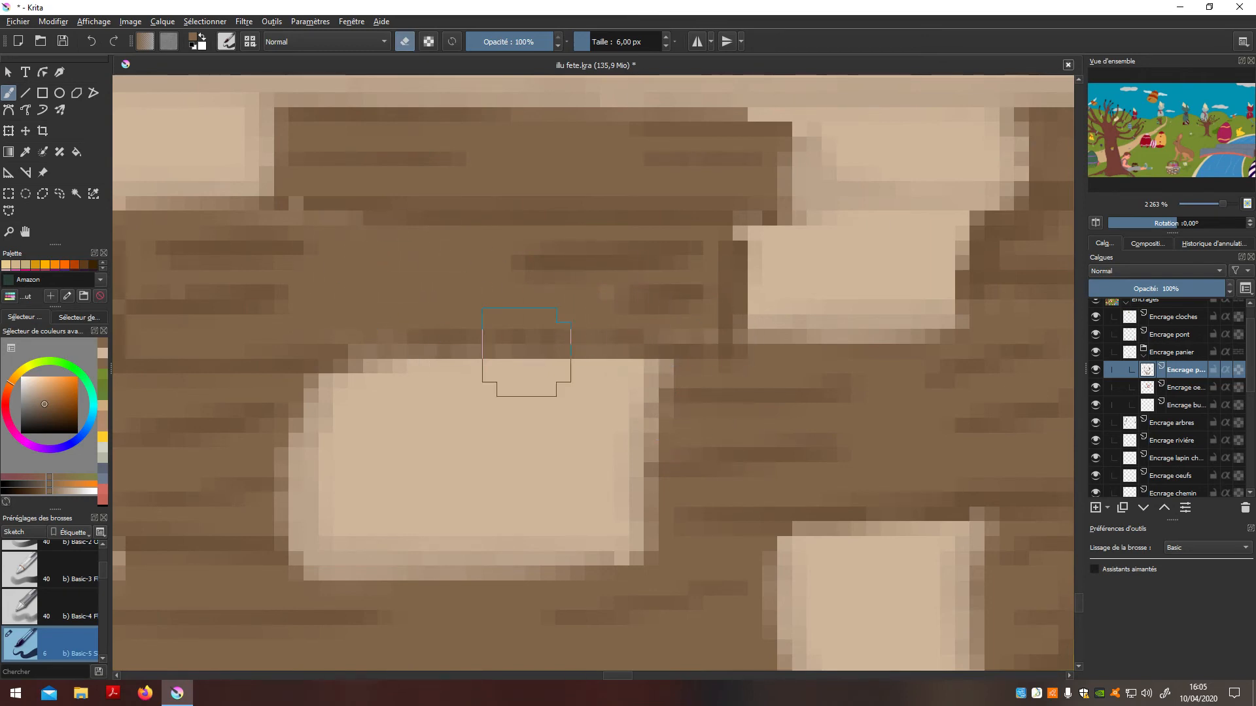
On the colour mask, sample the basket's dark brown and cover the beige spur at the upper-left corner of the third-row square
scroll(460, 330, down, 3)
scroll(392, 396, up, 1)
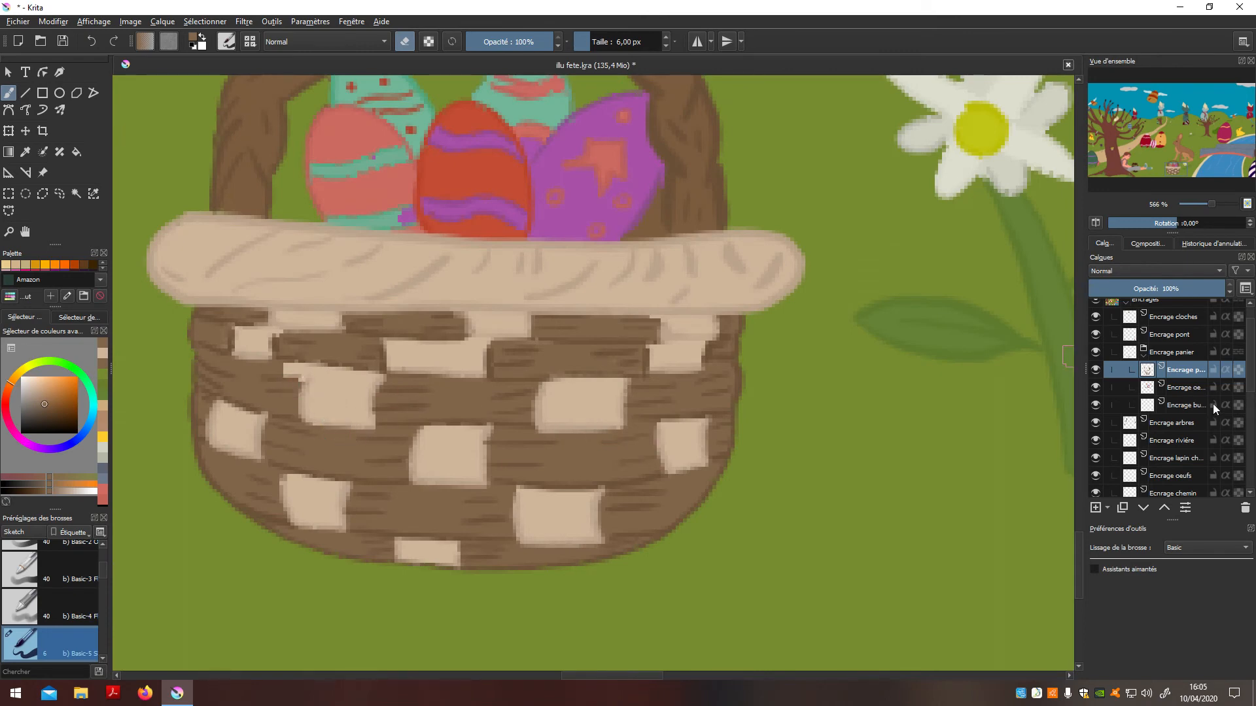
scroll(1250, 393, down, 5)
click(1175, 435)
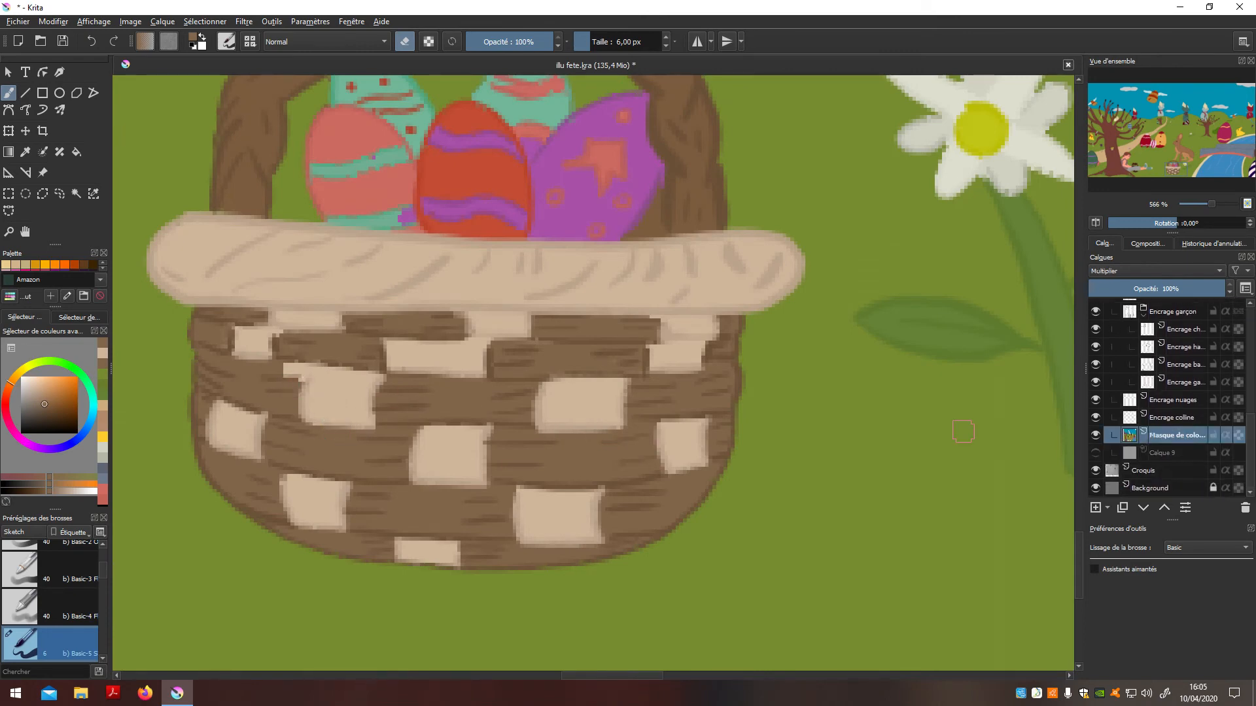
scroll(703, 403, up, 2)
key(h)
drag(314, 415, 777, 473)
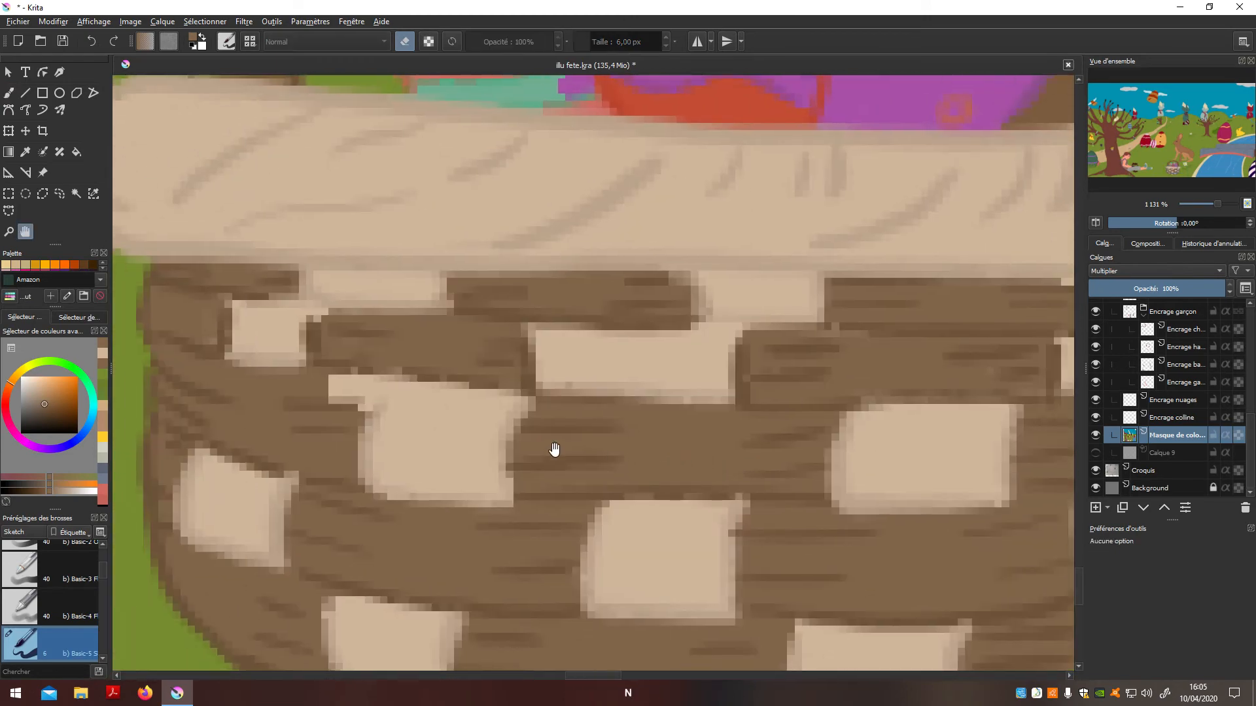
key(p)
click(337, 427)
key(b)
mouse_move(343, 396)
mouse_down()
mouse_move(334, 380)
mouse_move(346, 383)
mouse_up()
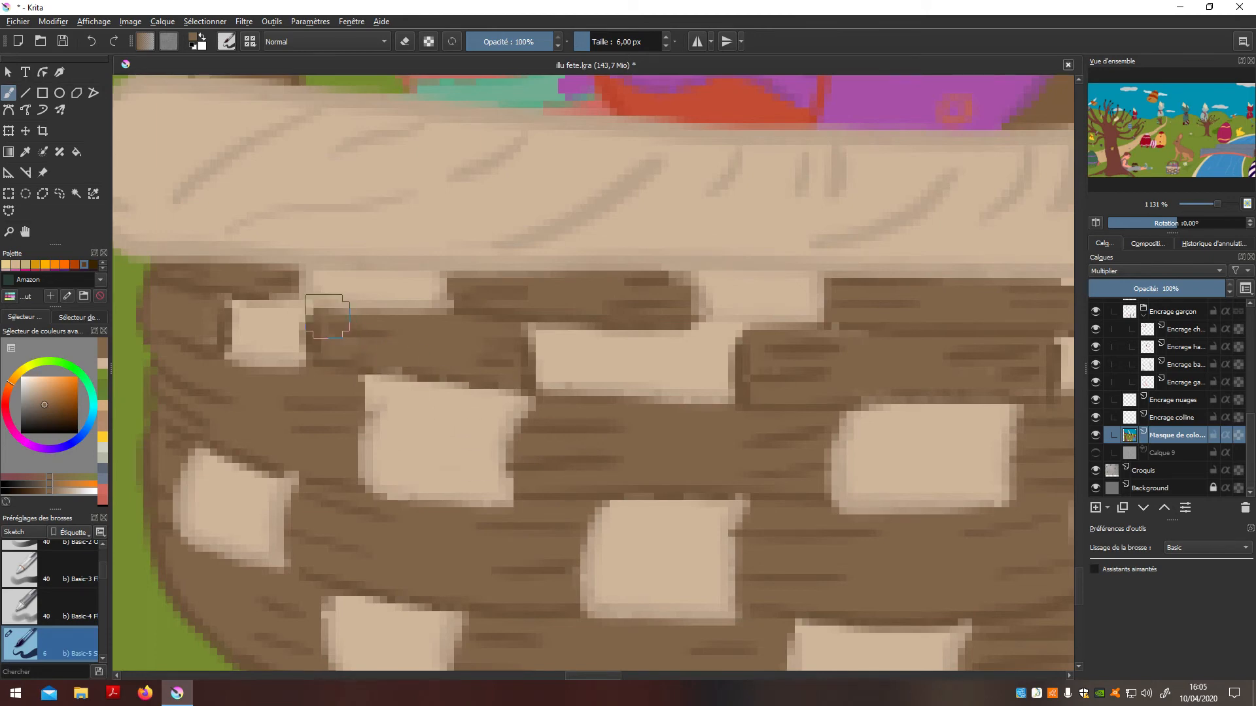
Look over the illustration from the basket to the bridge, river and distant hills for remaining colour gaps
scroll(720, 517, down, 10)
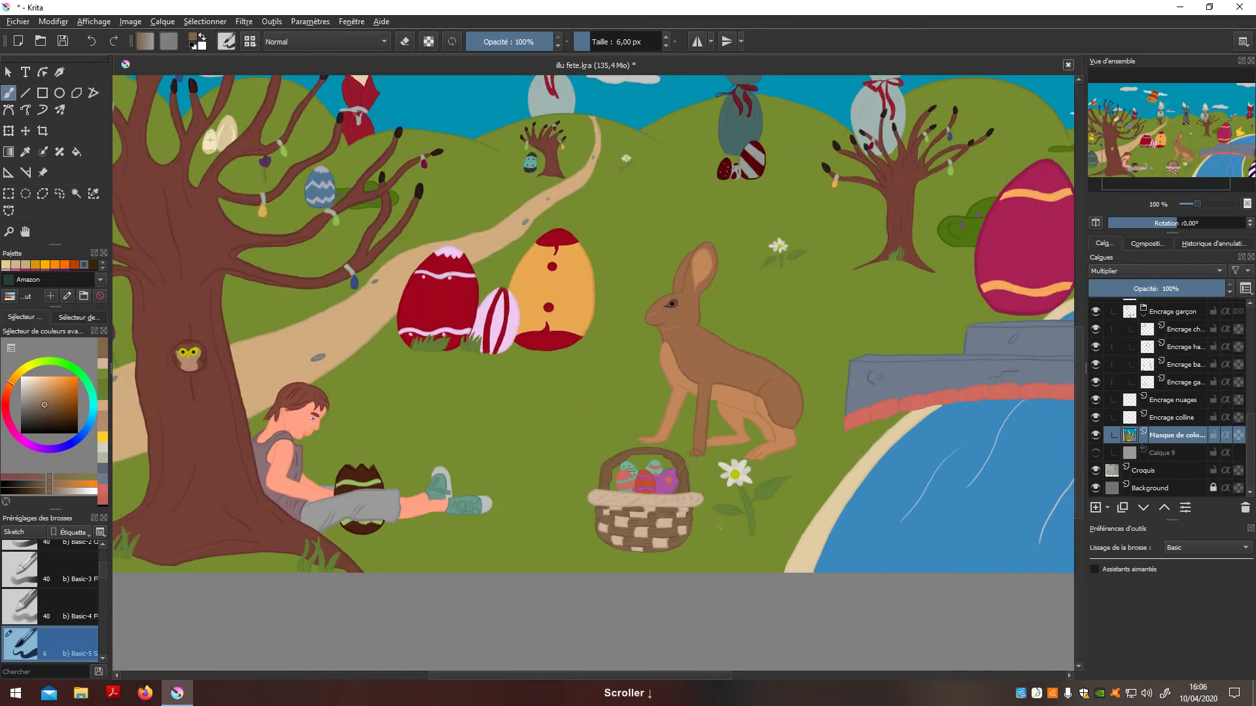
key(space)
drag(745, 496, 749, 553)
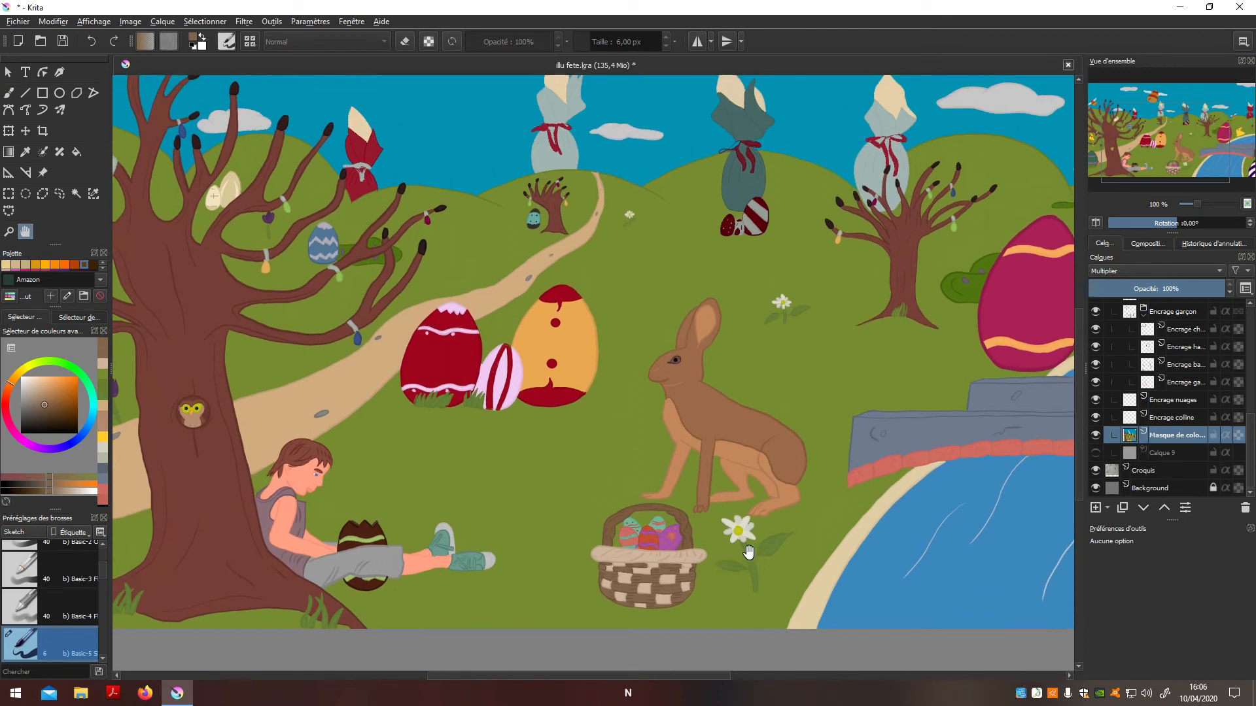
mouse_move(726, 600)
mouse_down()
mouse_move(746, 530)
mouse_move(822, 565)
mouse_up()
drag(586, 545, 681, 533)
drag(671, 438, 694, 648)
mouse_move(690, 520)
mouse_down()
mouse_move(681, 489)
mouse_move(689, 498)
mouse_move(488, 508)
mouse_move(452, 396)
mouse_move(725, 430)
mouse_up()
drag(855, 481, 574, 538)
drag(681, 510, 517, 627)
scroll(704, 507, up, 3)
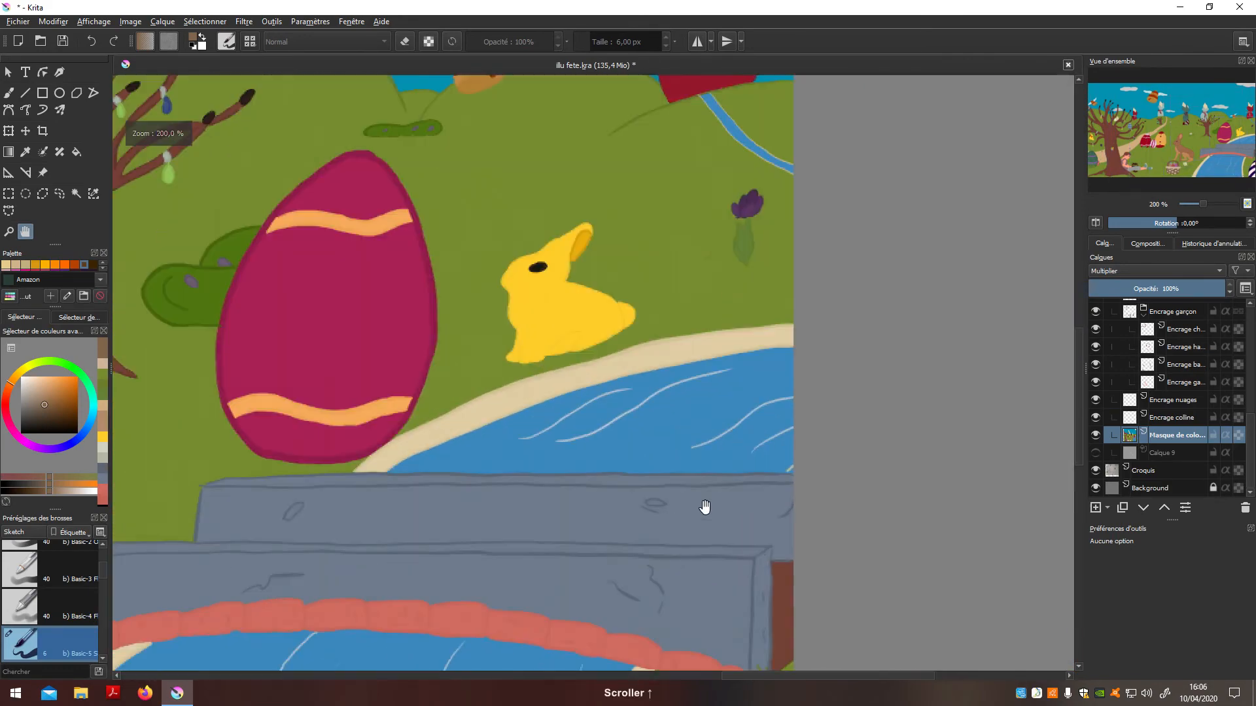
scroll(730, 480, down, 1)
drag(730, 505, 732, 549)
drag(690, 344, 726, 544)
drag(763, 499, 813, 555)
Sample the golden colour of the small winged bell over the right-hand hill and fill the gaps along its red bands
scroll(734, 566, up, 6)
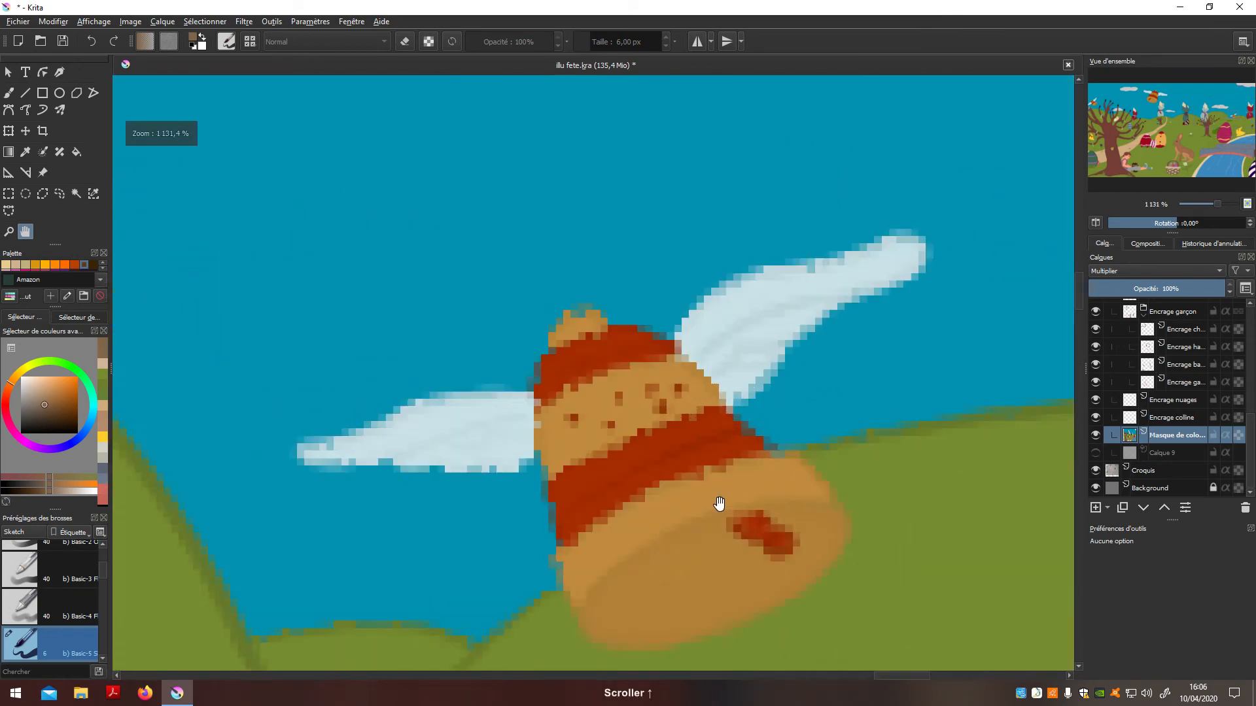
drag(789, 493, 810, 491)
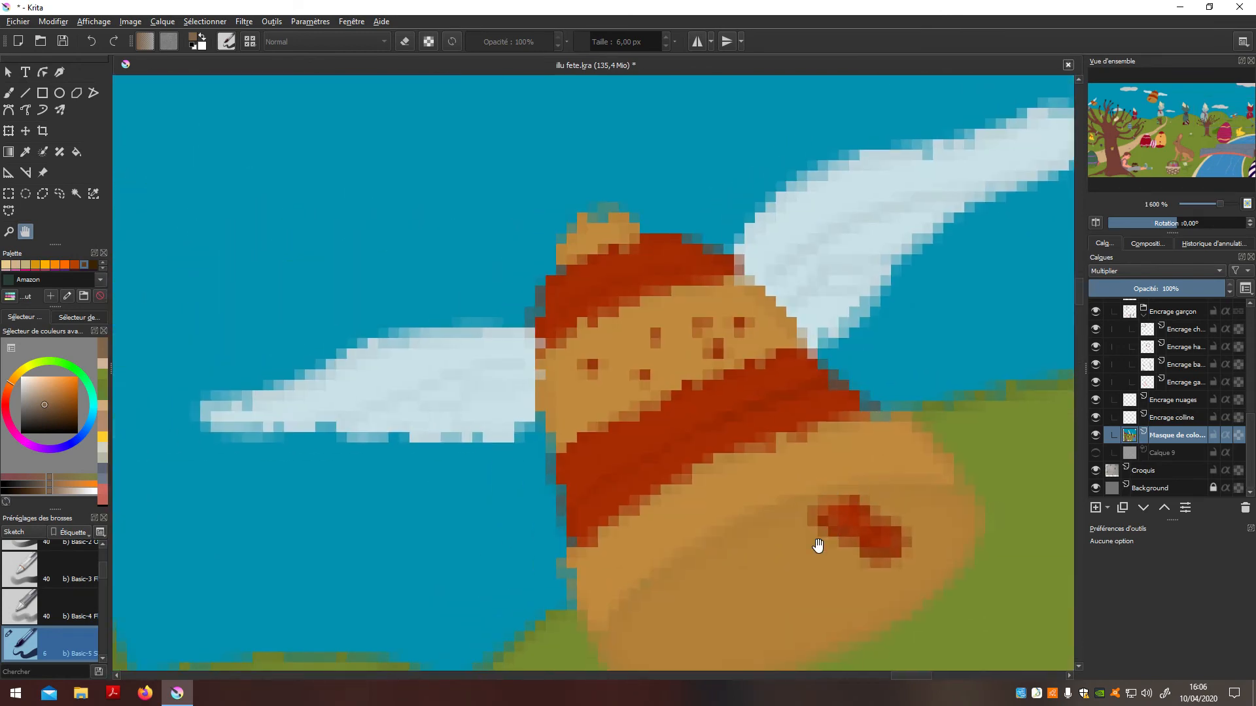
key(p)
click(762, 485)
key(b)
mouse_move(753, 461)
mouse_down()
mouse_move(848, 429)
mouse_move(599, 550)
mouse_move(590, 601)
mouse_up()
drag(865, 440, 883, 426)
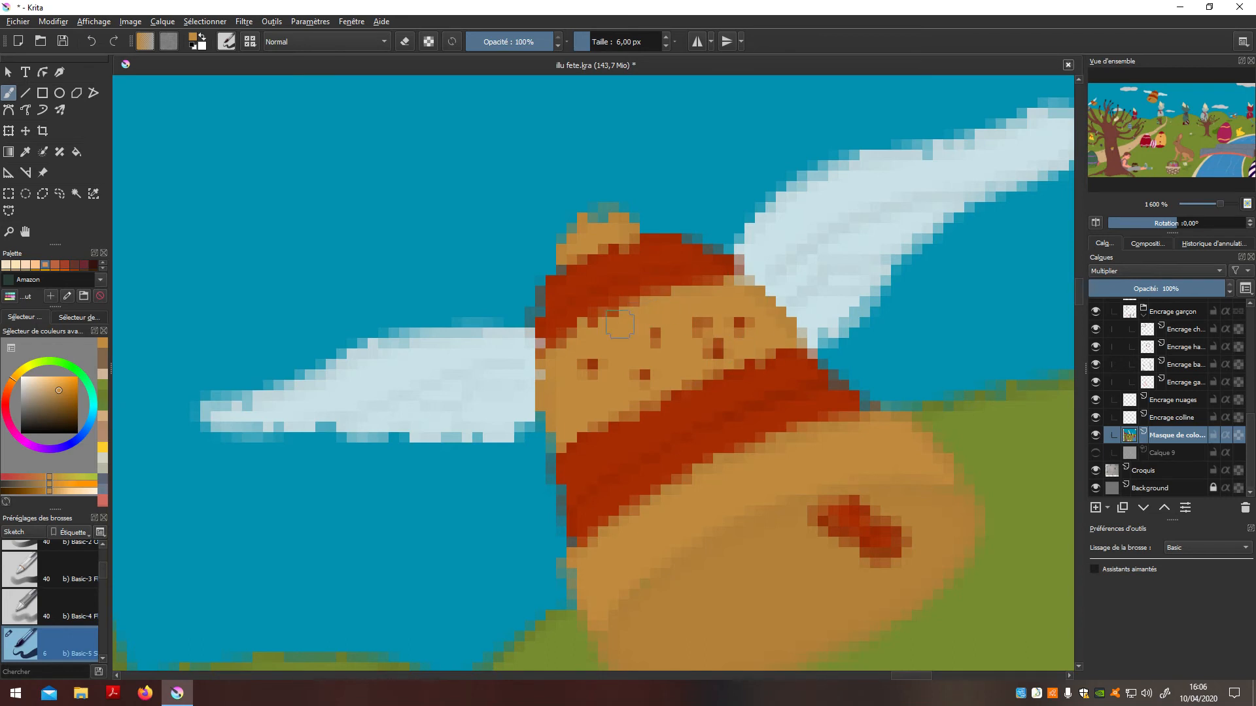
drag(650, 303, 739, 295)
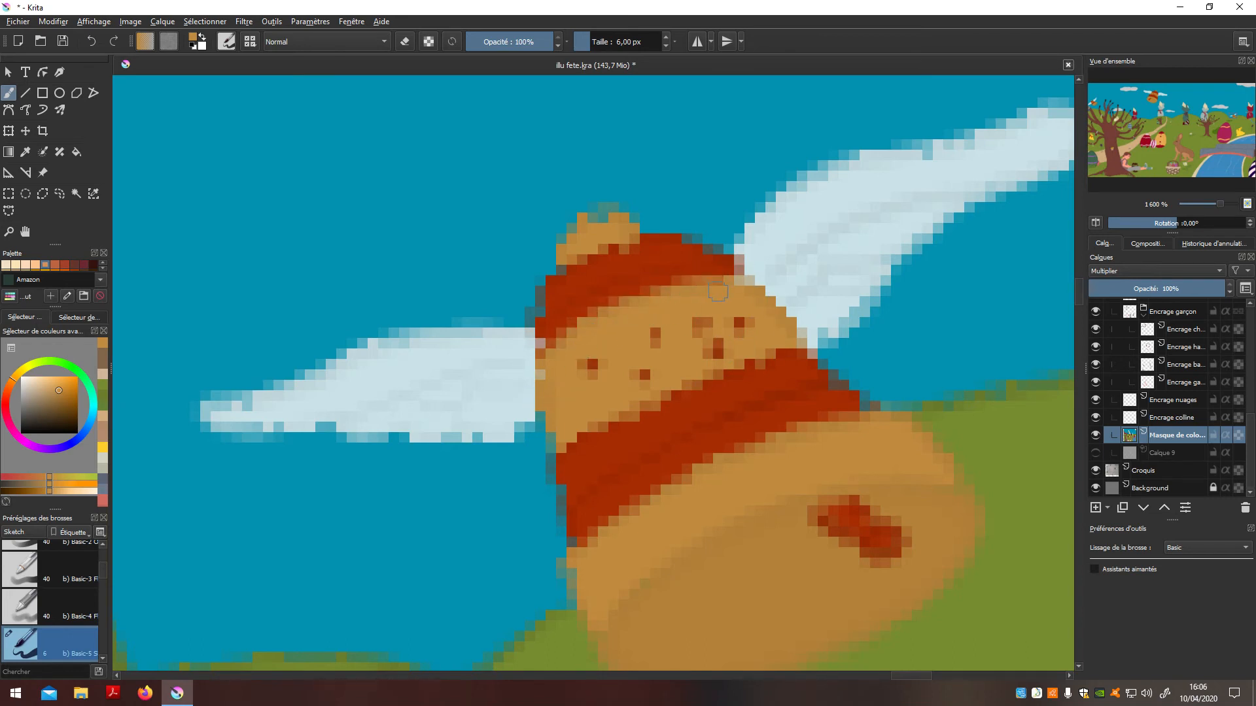
scroll(715, 301, down, 3)
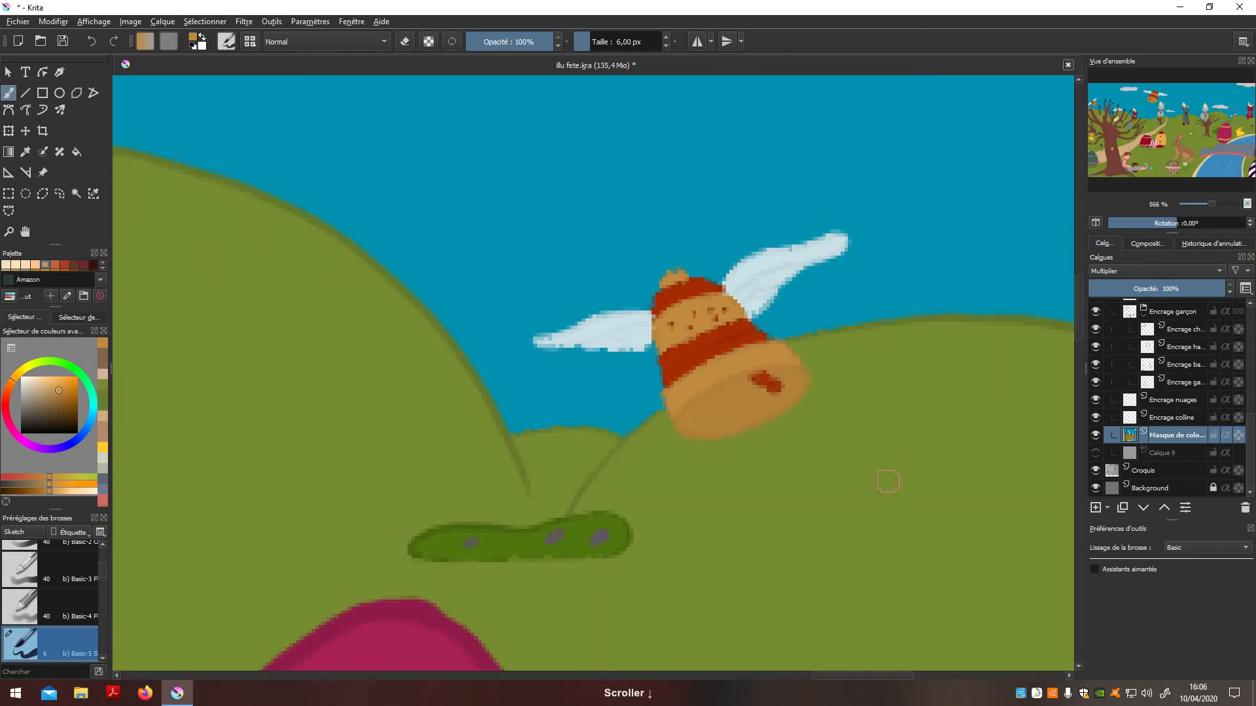
scroll(731, 366, up, 5)
scroll(726, 377, down, 1)
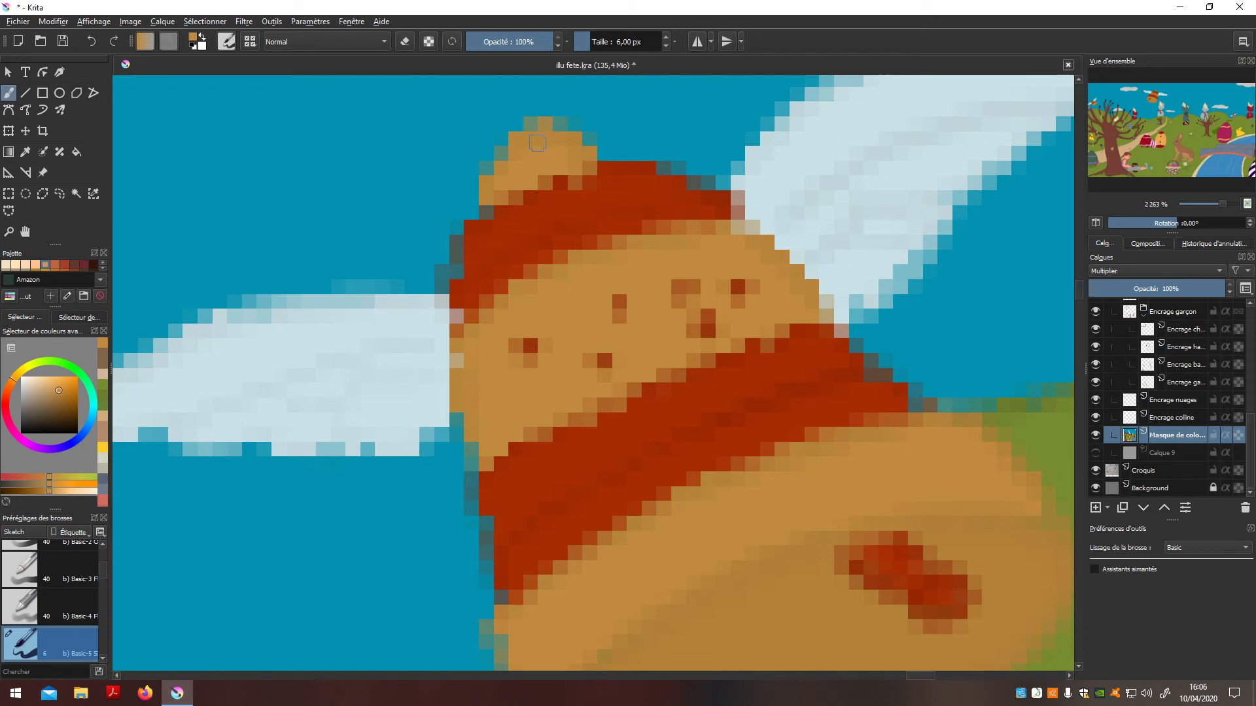
scroll(520, 180, down, 4)
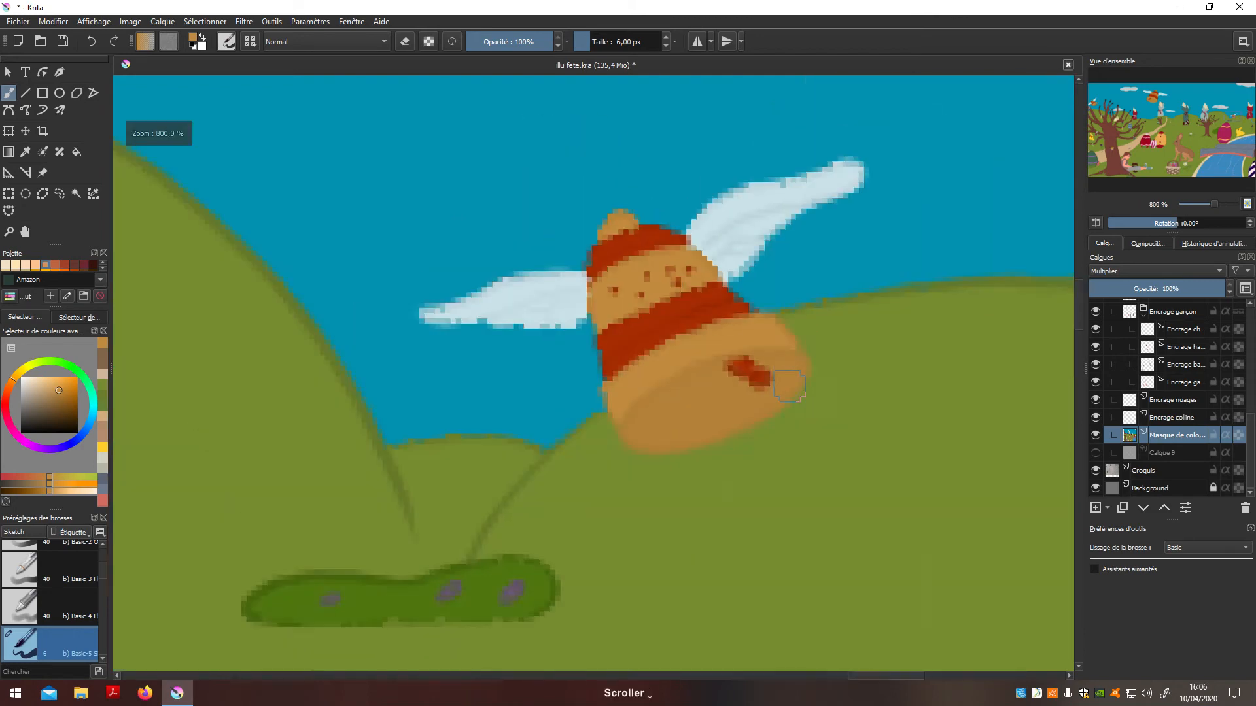
scroll(556, 160, up, 3)
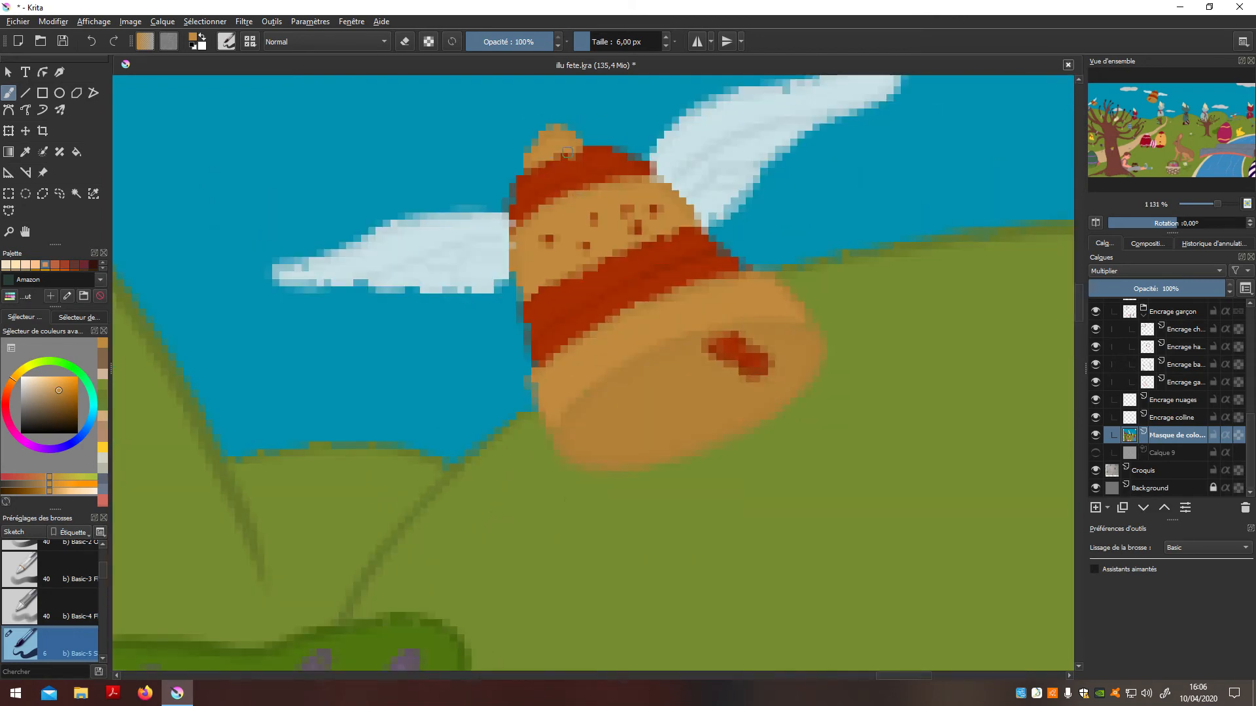
Sample the large winged bell's golden colour and fill the gap at the right end of its decorated band
scroll(566, 156, down, 10)
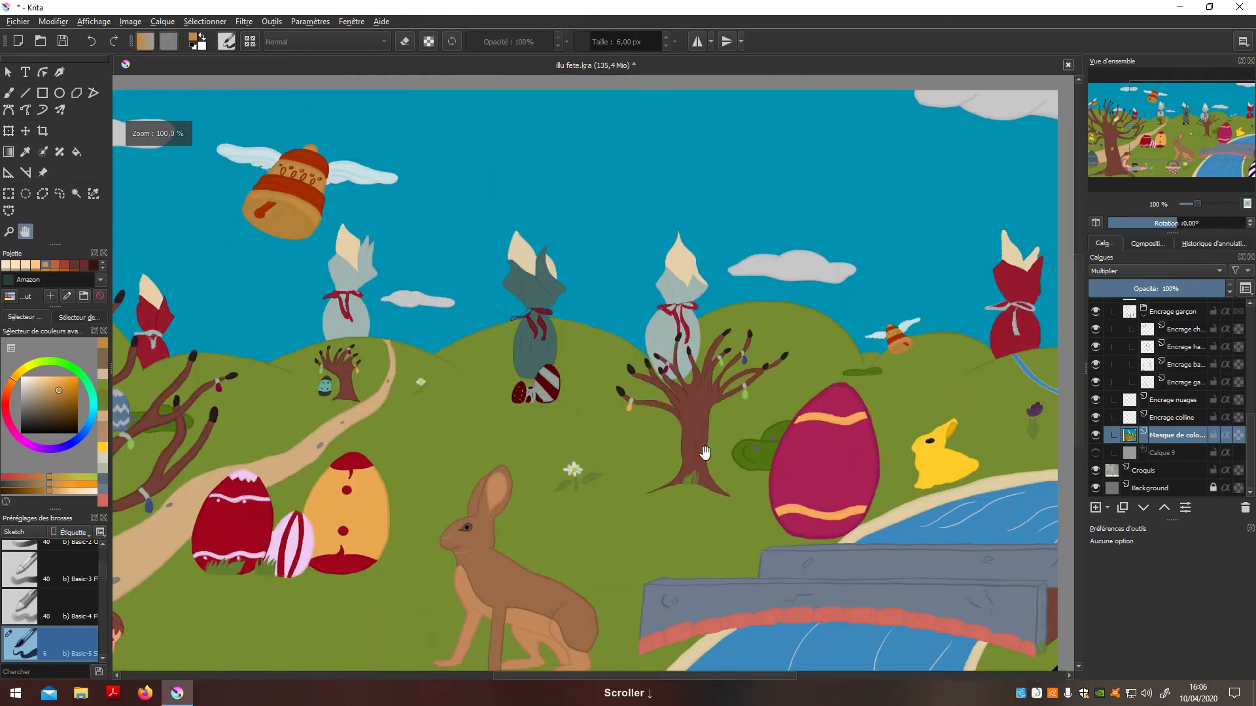
drag(333, 234, 802, 473)
scroll(703, 434, up, 3)
drag(723, 407, 694, 528)
scroll(703, 497, up, 3)
key(p)
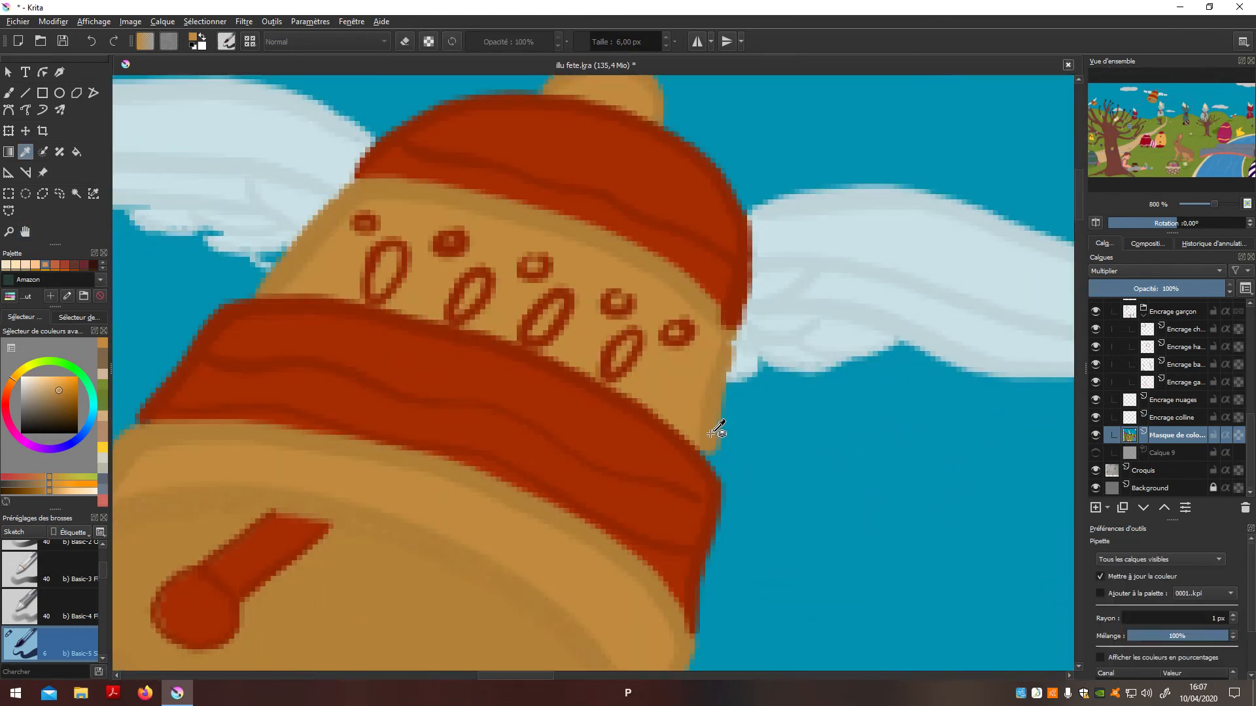
key(b)
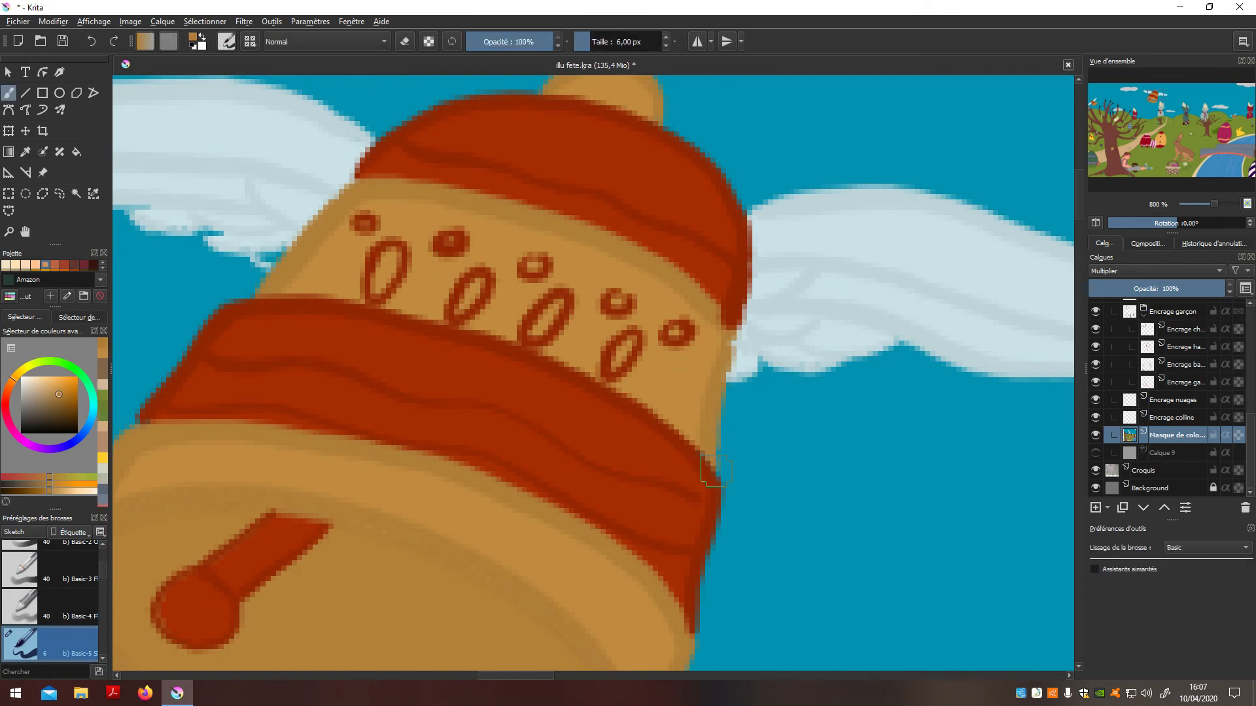
Touch up the edges of the small winged bell near the large tree's branches with the golden colour
scroll(715, 467, down, 6)
scroll(280, 527, up, 5)
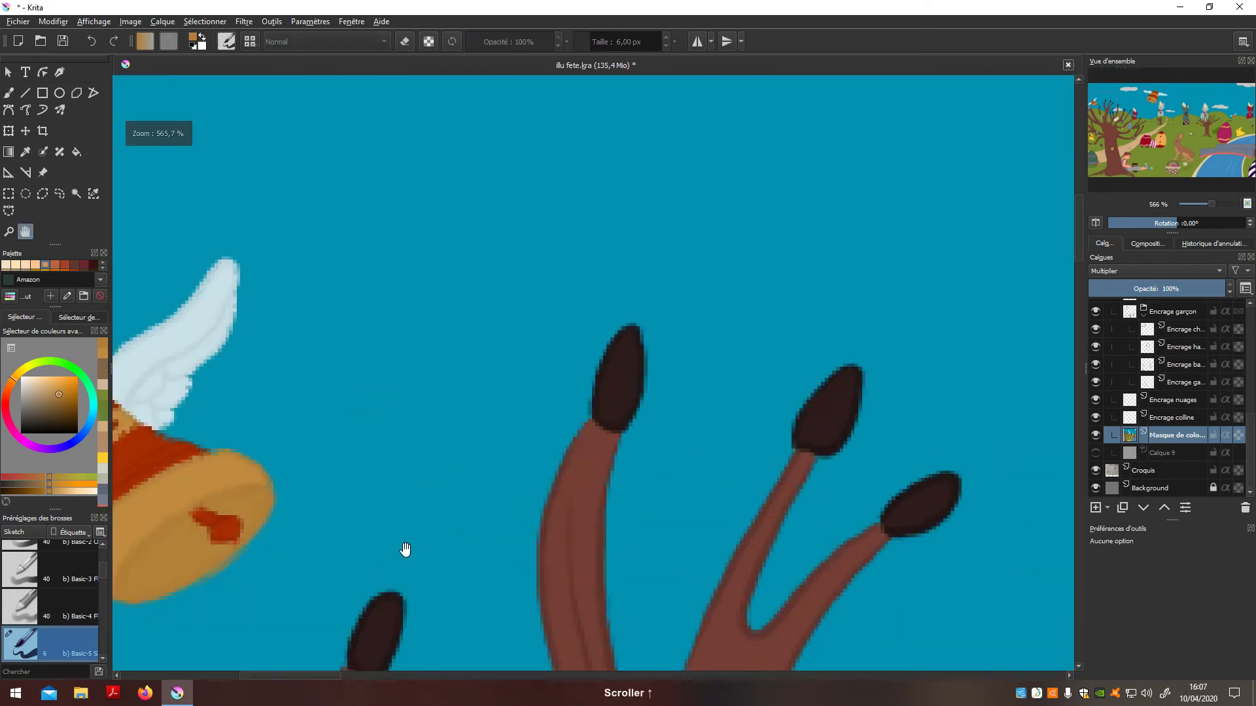
drag(404, 550, 606, 521)
scroll(426, 491, up, 1)
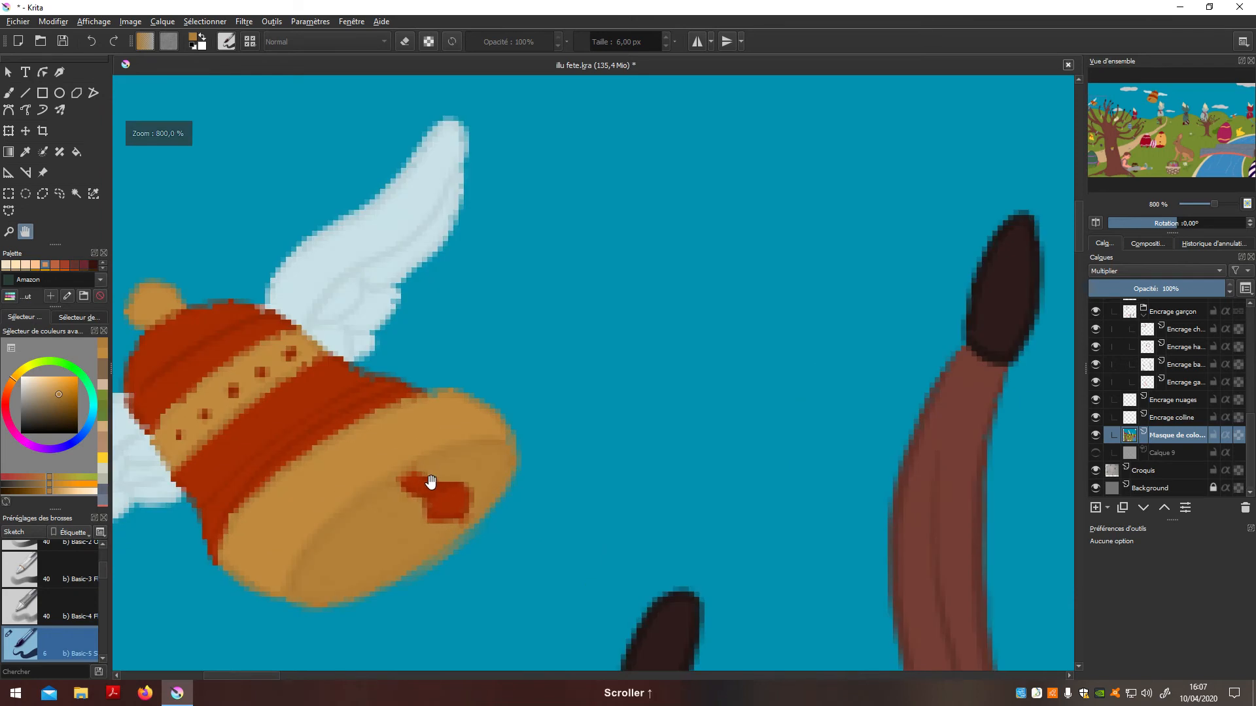
key(b)
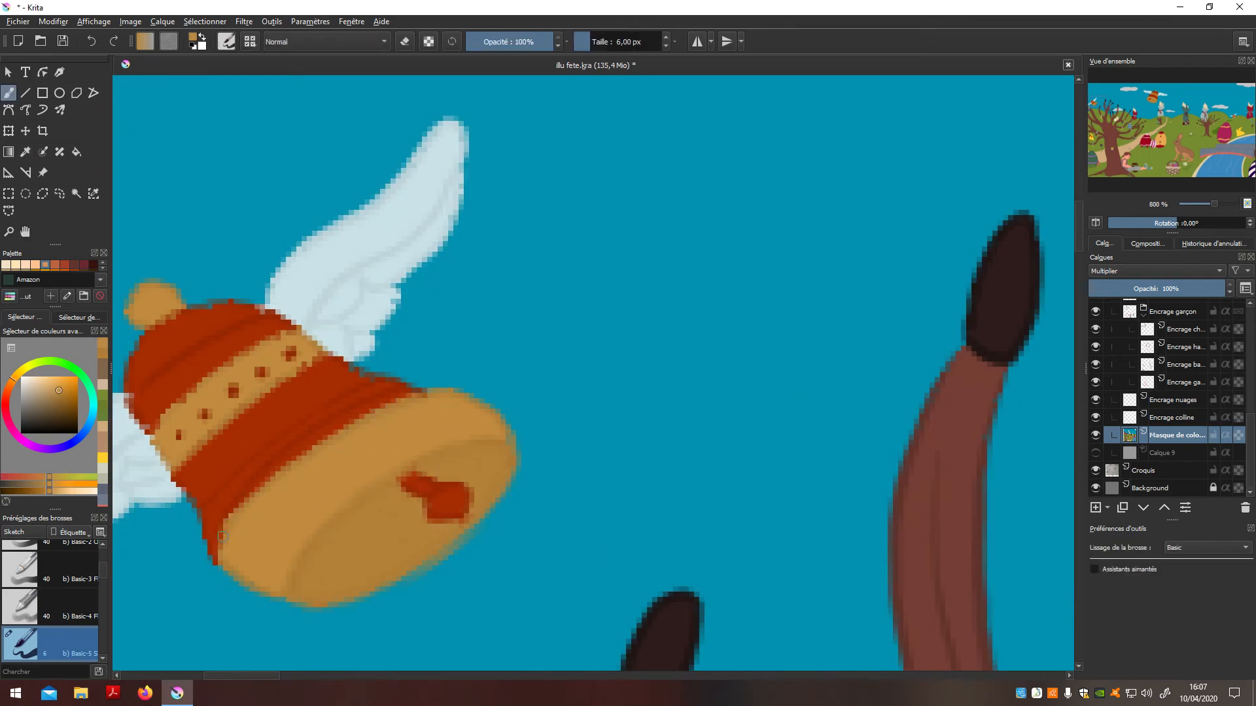
scroll(249, 548, up, 2)
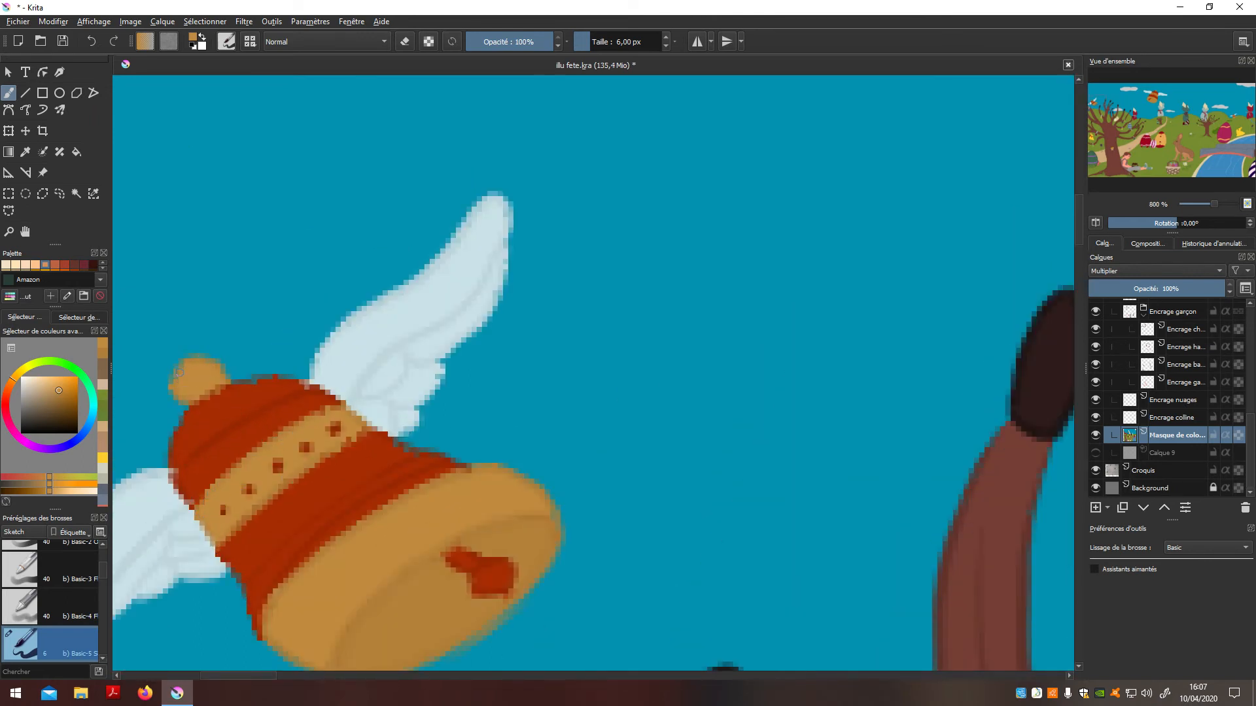
Sample the grey ribbon colour on the red wrapped bundle and fill the gaps along the ribbon's hanging tail and right loop
scroll(194, 434, down, 12)
scroll(494, 501, up, 4)
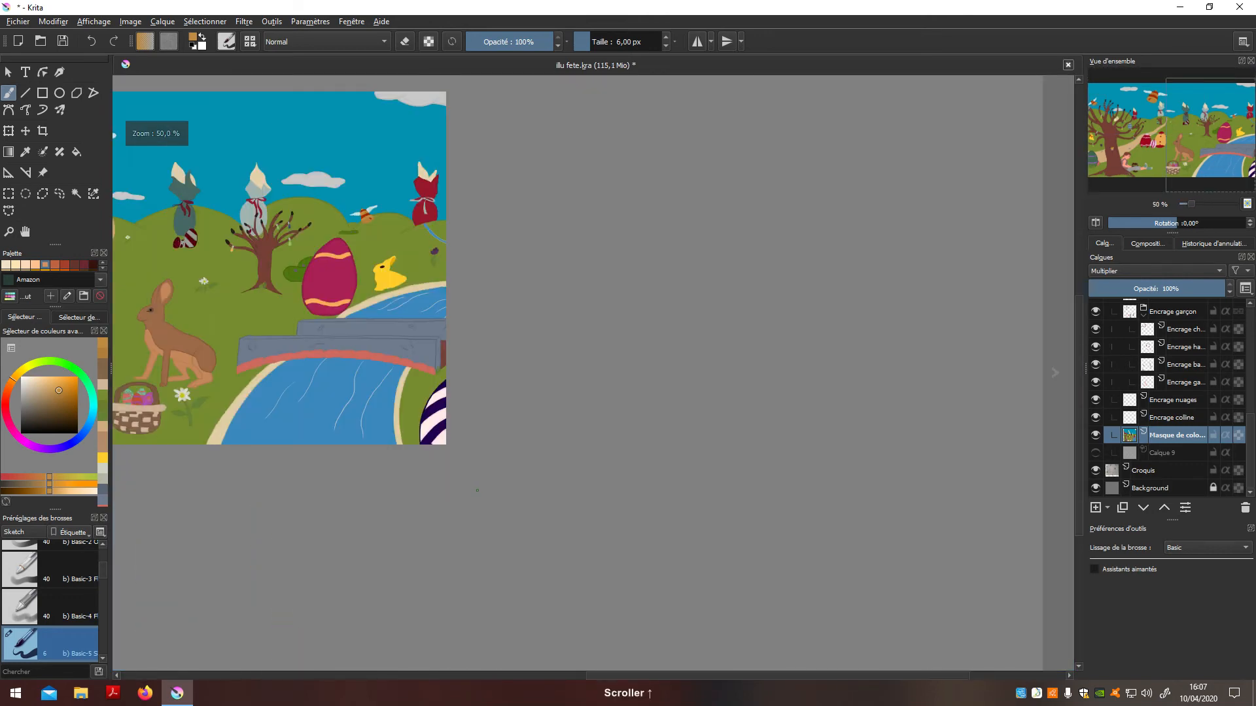
key(n)
drag(295, 370, 541, 519)
scroll(658, 522, up, 2)
drag(646, 505, 463, 587)
scroll(603, 536, up, 2)
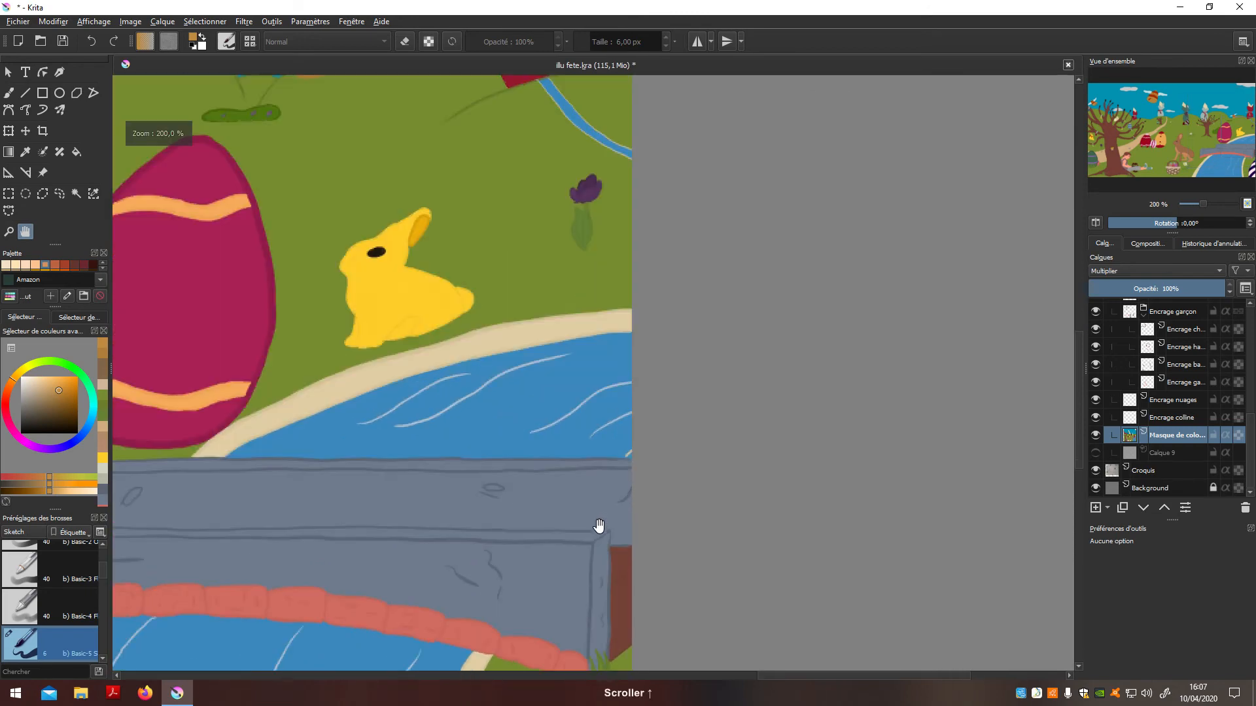
drag(566, 408, 619, 521)
drag(519, 353, 628, 516)
drag(672, 383, 583, 561)
scroll(634, 486, up, 1)
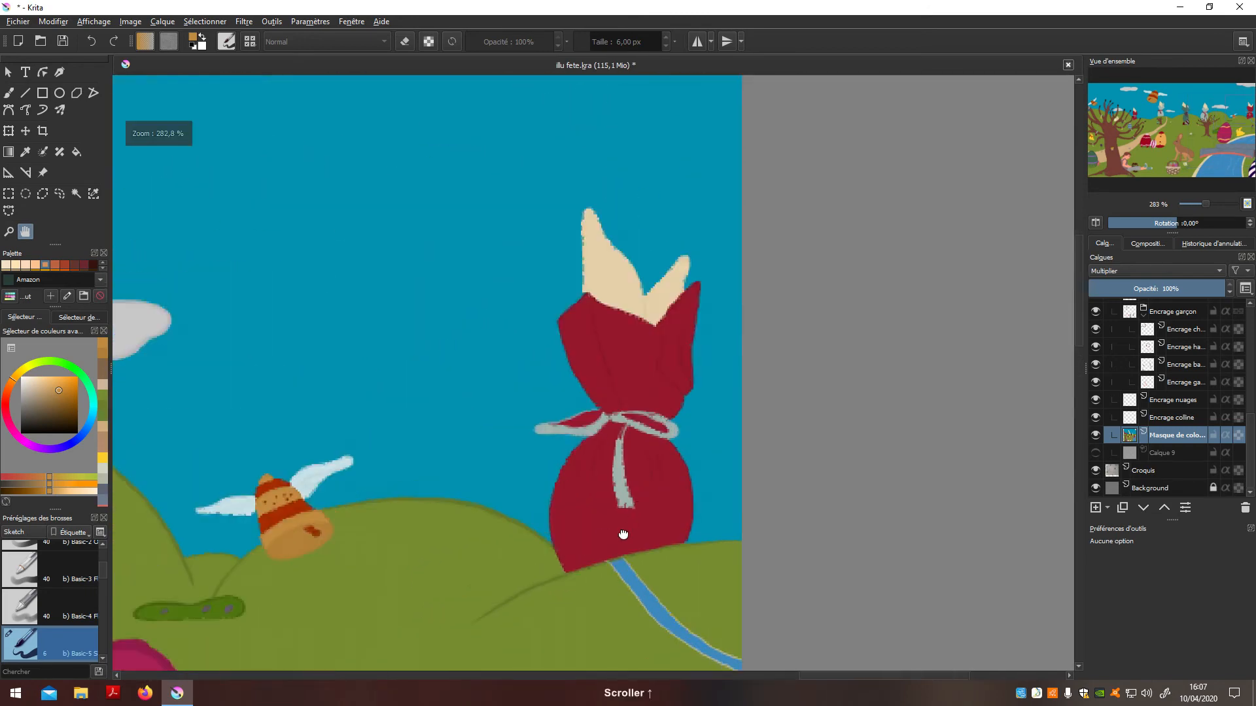
scroll(667, 468, up, 2)
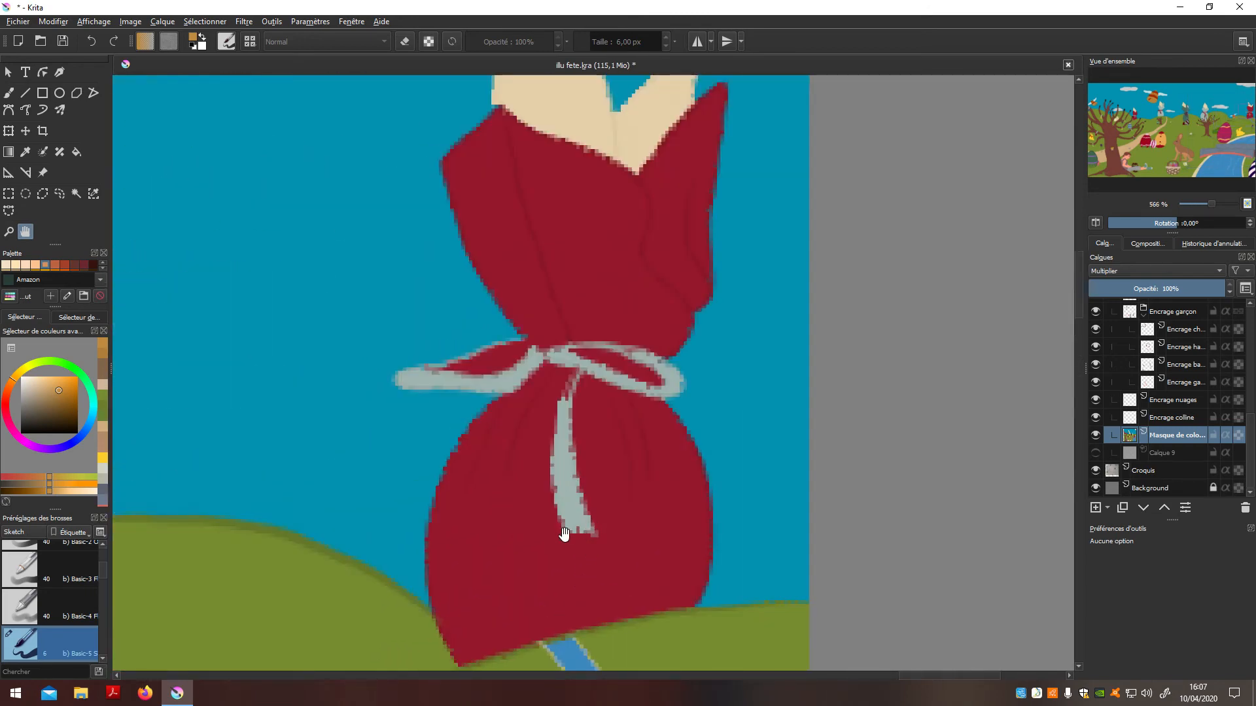
key(p)
click(579, 499)
scroll(581, 498, up, 2)
key(b)
drag(569, 280, 553, 310)
drag(558, 548, 595, 561)
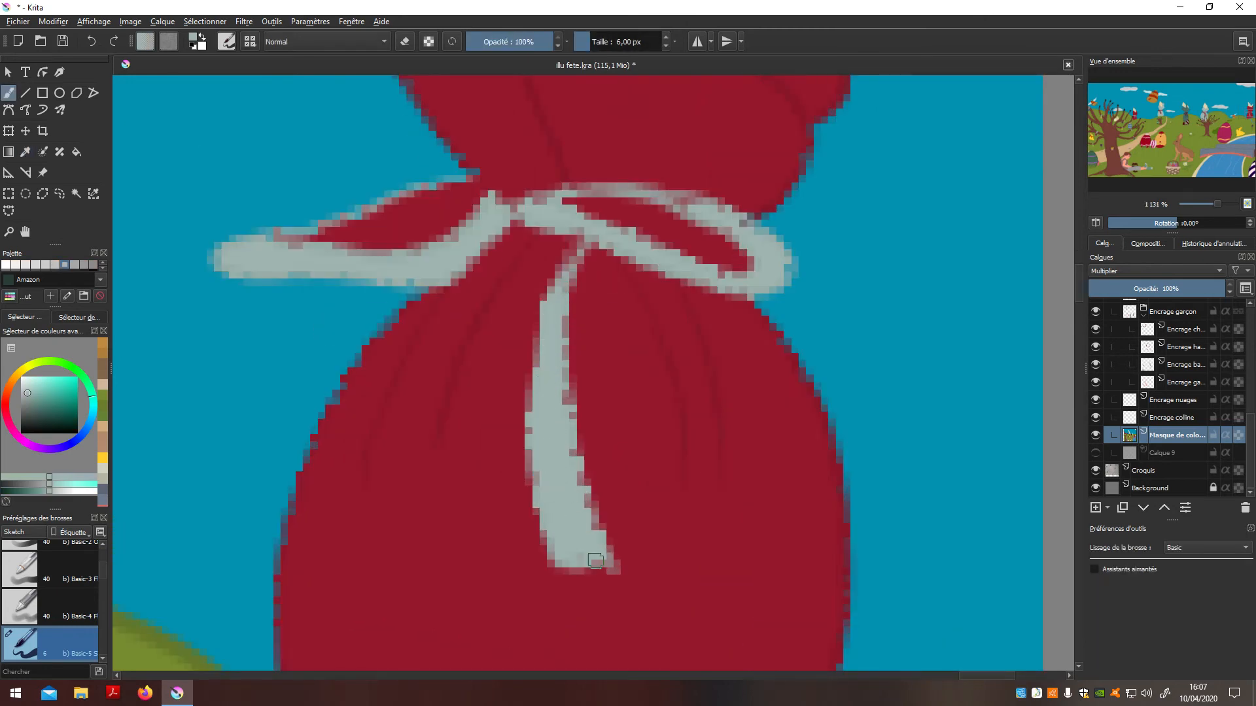
mouse_move(563, 394)
mouse_down()
mouse_move(561, 319)
mouse_move(540, 393)
mouse_move(540, 491)
mouse_move(562, 523)
mouse_up()
mouse_move(701, 274)
mouse_down()
mouse_move(615, 244)
mouse_move(565, 203)
mouse_move(636, 195)
mouse_up()
mouse_move(740, 227)
mouse_down()
mouse_move(747, 283)
mouse_move(715, 280)
mouse_up()
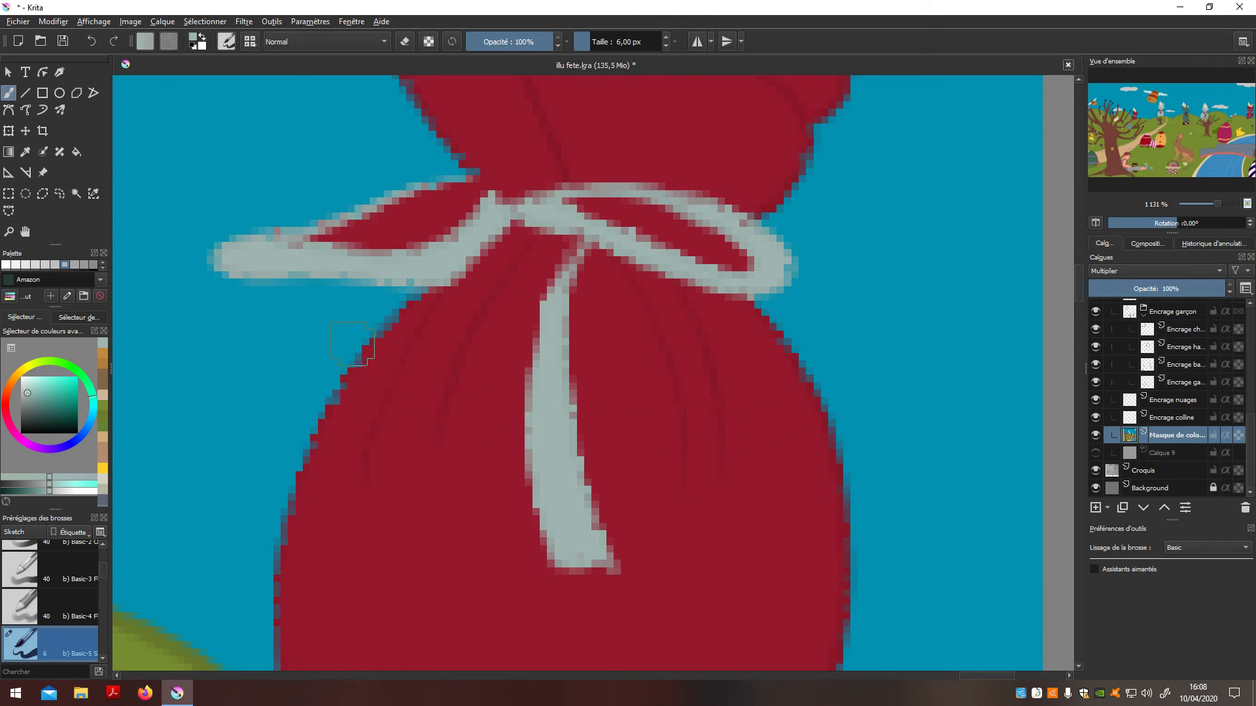
Undo the last grey stroke, sample the sky blue, and paint over the red inside the ribbon's left loop and along the bundle's left edge
key(ctrl+z)
click(56, 26)
click(55, 26)
key(p)
click(307, 360)
key(b)
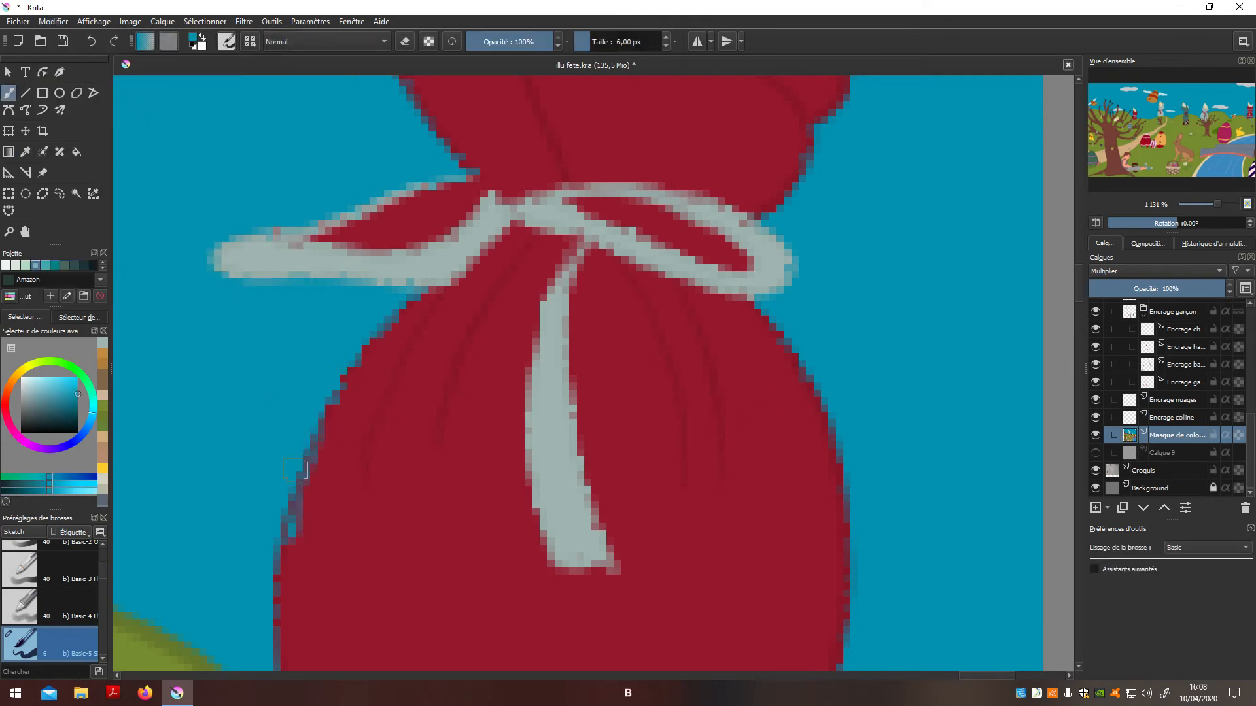
mouse_move(412, 210)
mouse_down()
mouse_move(333, 237)
mouse_move(410, 237)
mouse_move(431, 216)
mouse_up()
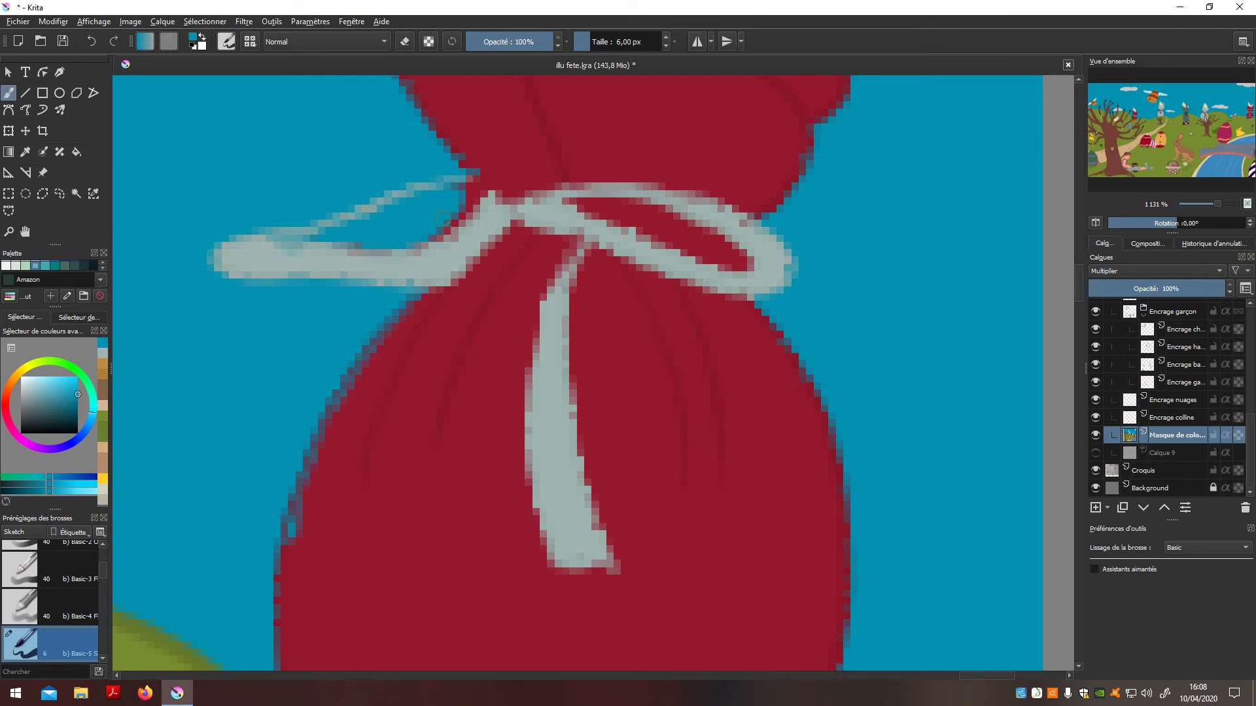
drag(473, 222, 475, 212)
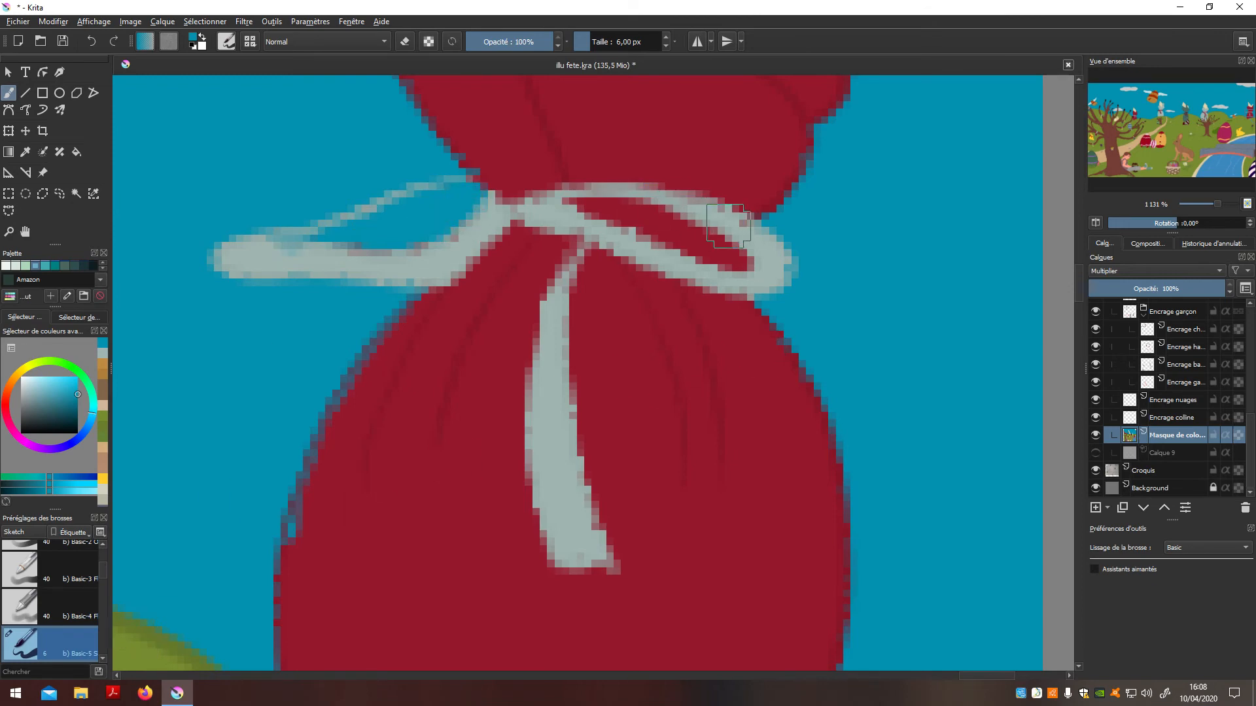
Sample the bundle's dark red and cover the blue spot left on its lower-left edge
scroll(759, 238, down, 10)
scroll(759, 237, up, 10)
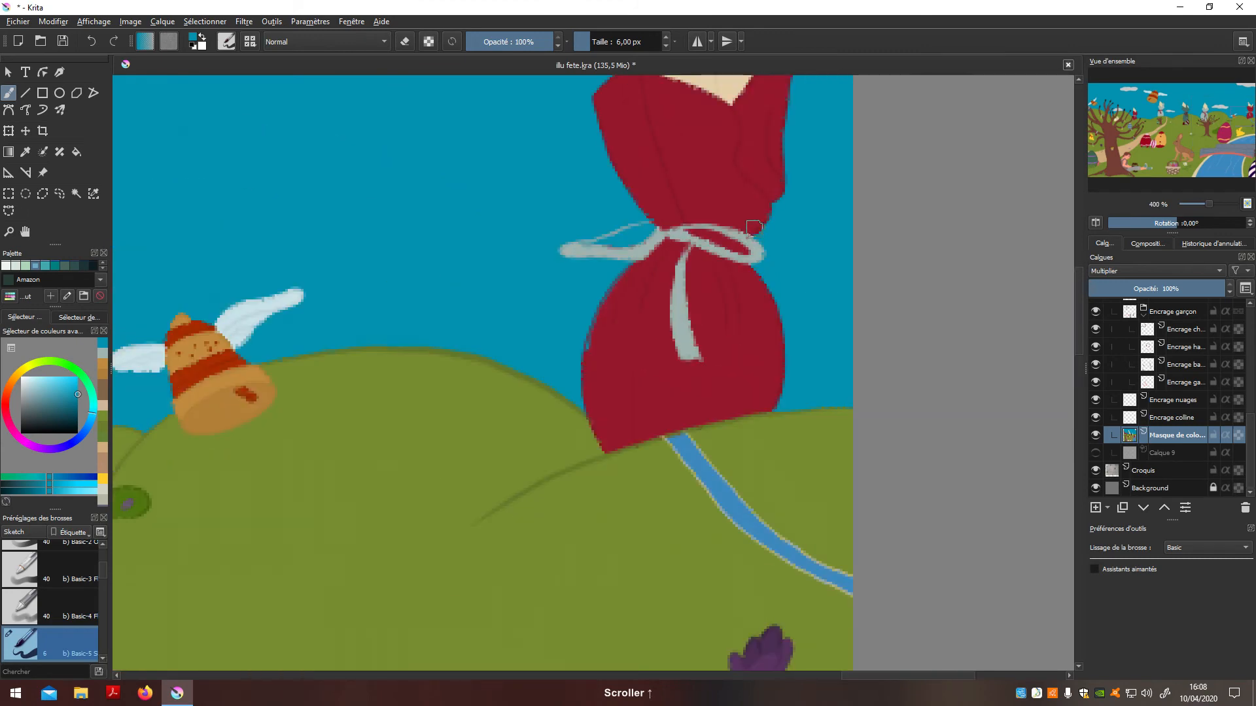
ctrl+click(386, 560)
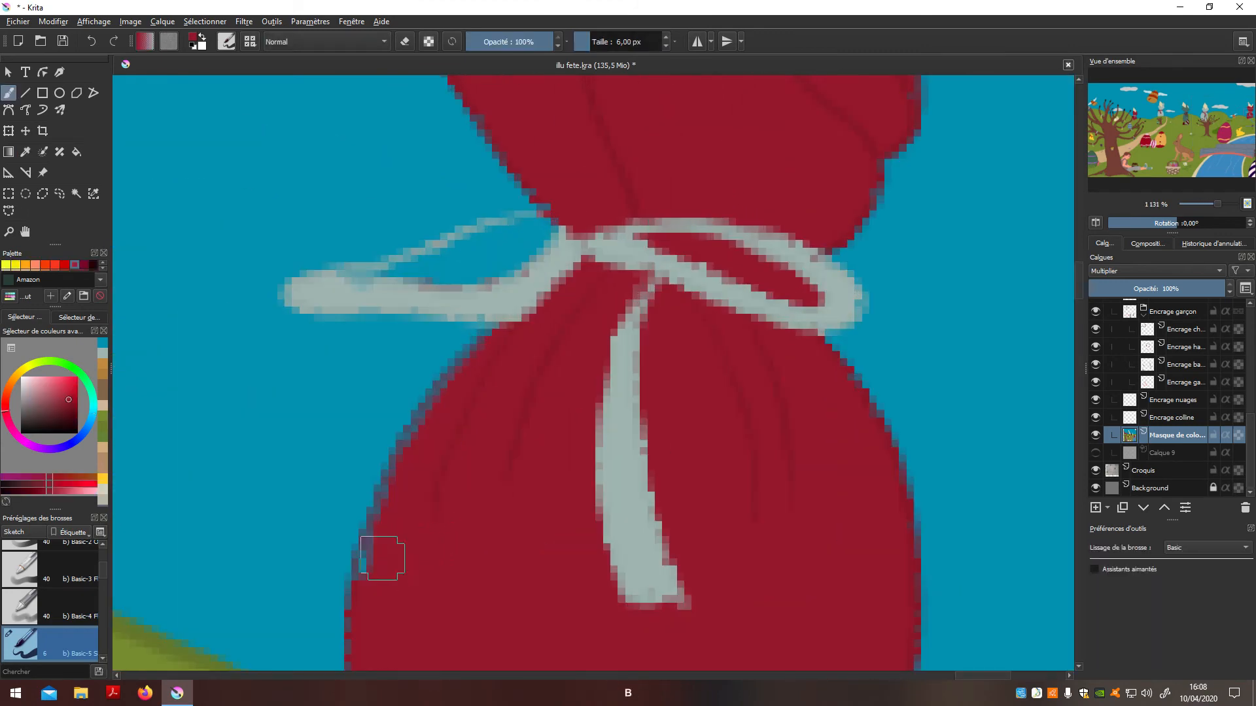
scroll(451, 589, down, 4)
key(space)
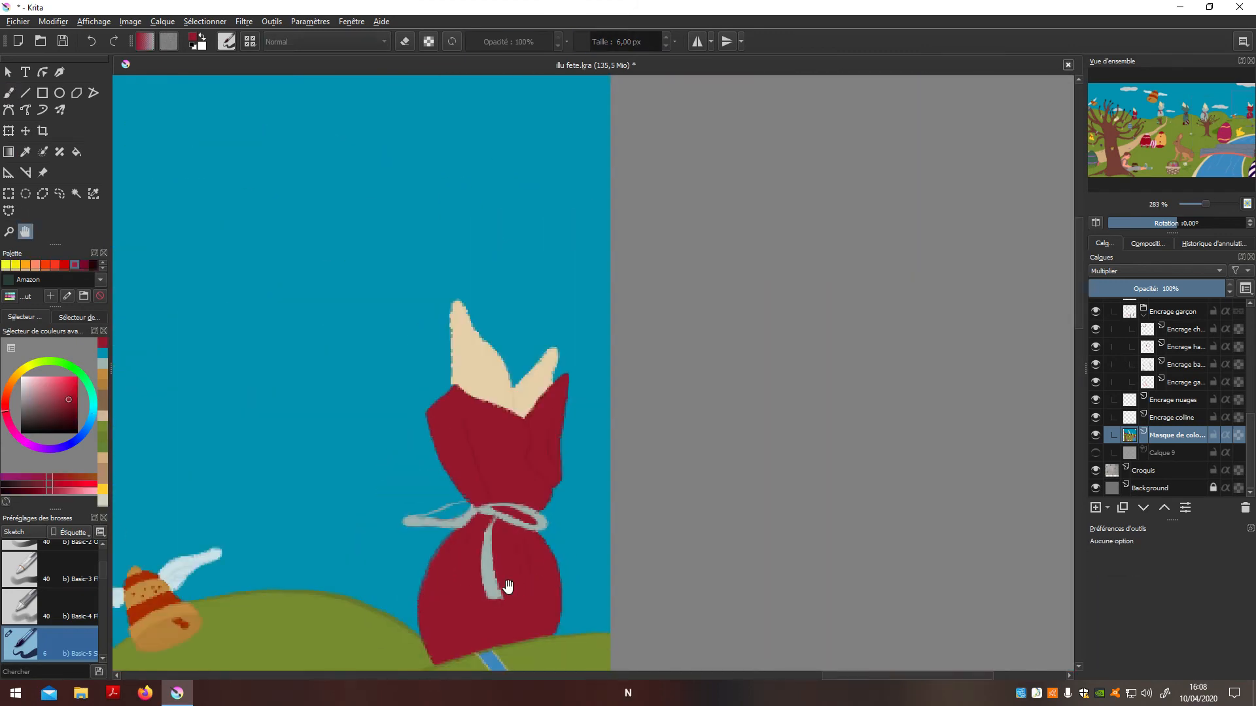
Sample the ribbon's grey again and clean the stray pixels along its left loop
scroll(508, 582, up, 4)
key(b)
ctrl+click(471, 488)
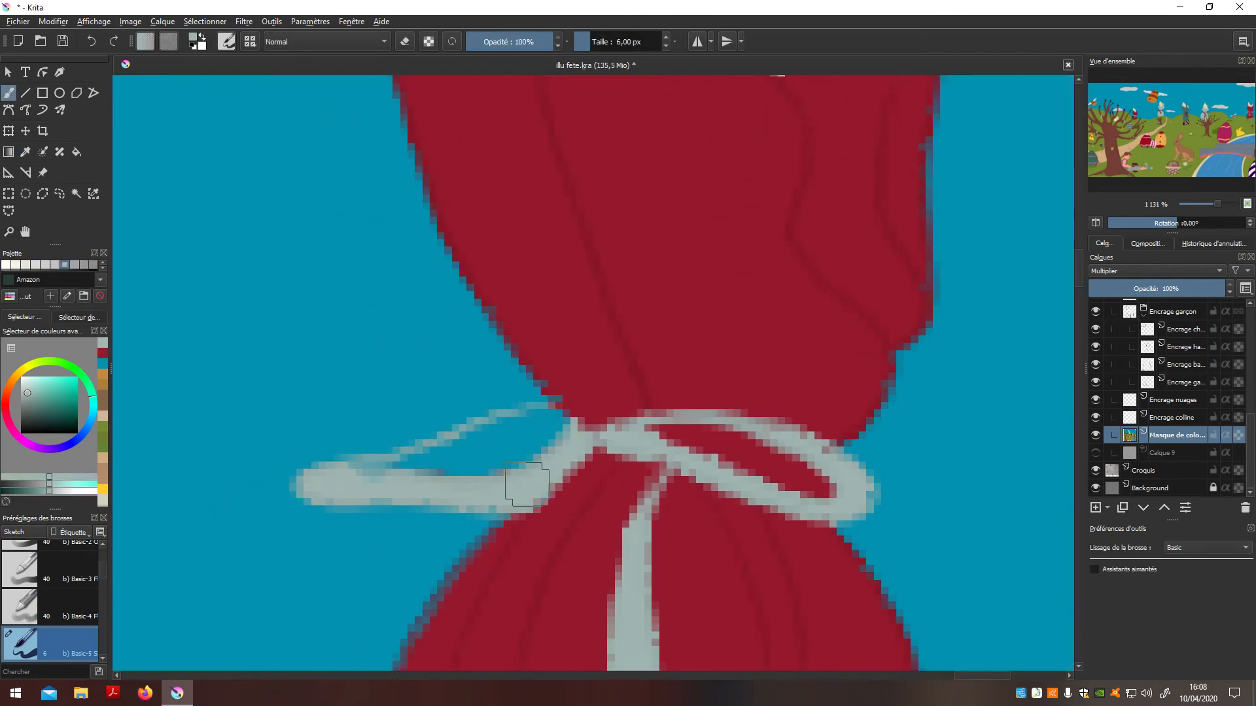
scroll(521, 483, down, 3)
scroll(621, 494, down, 3)
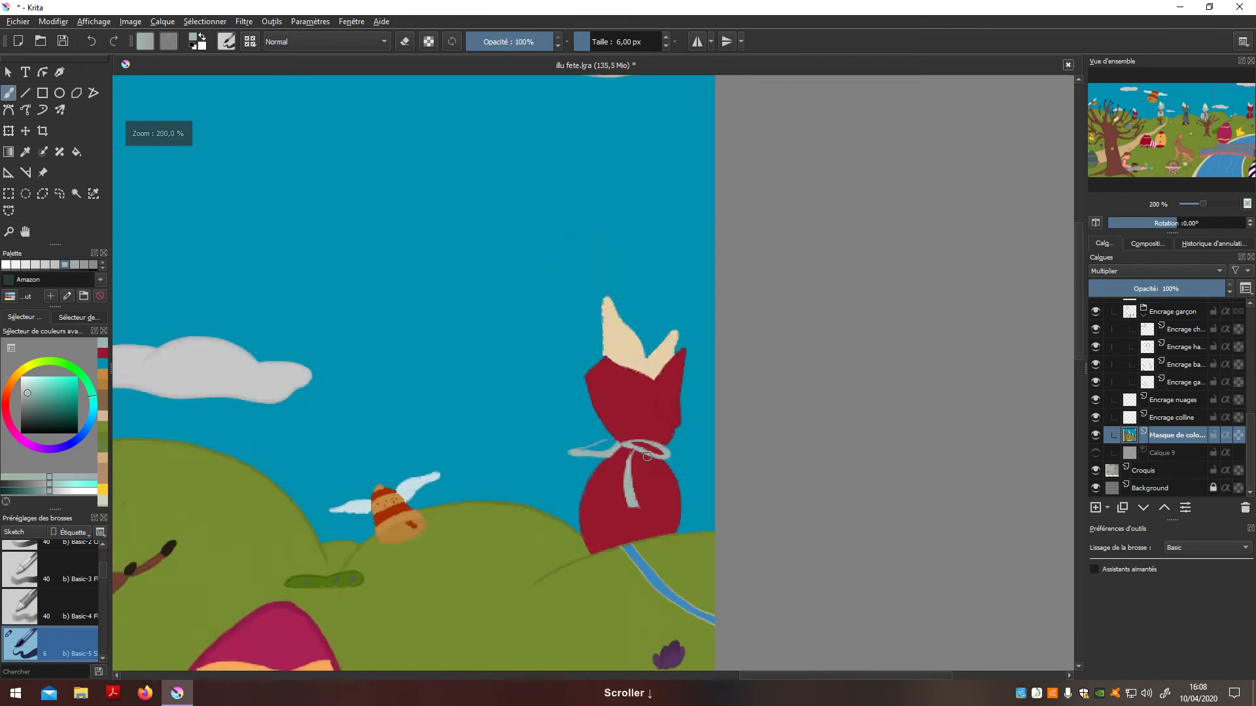
Sample the beige of the red bundle's tall tip and smooth its jagged left and right edges
key(space)
drag(582, 530, 699, 452)
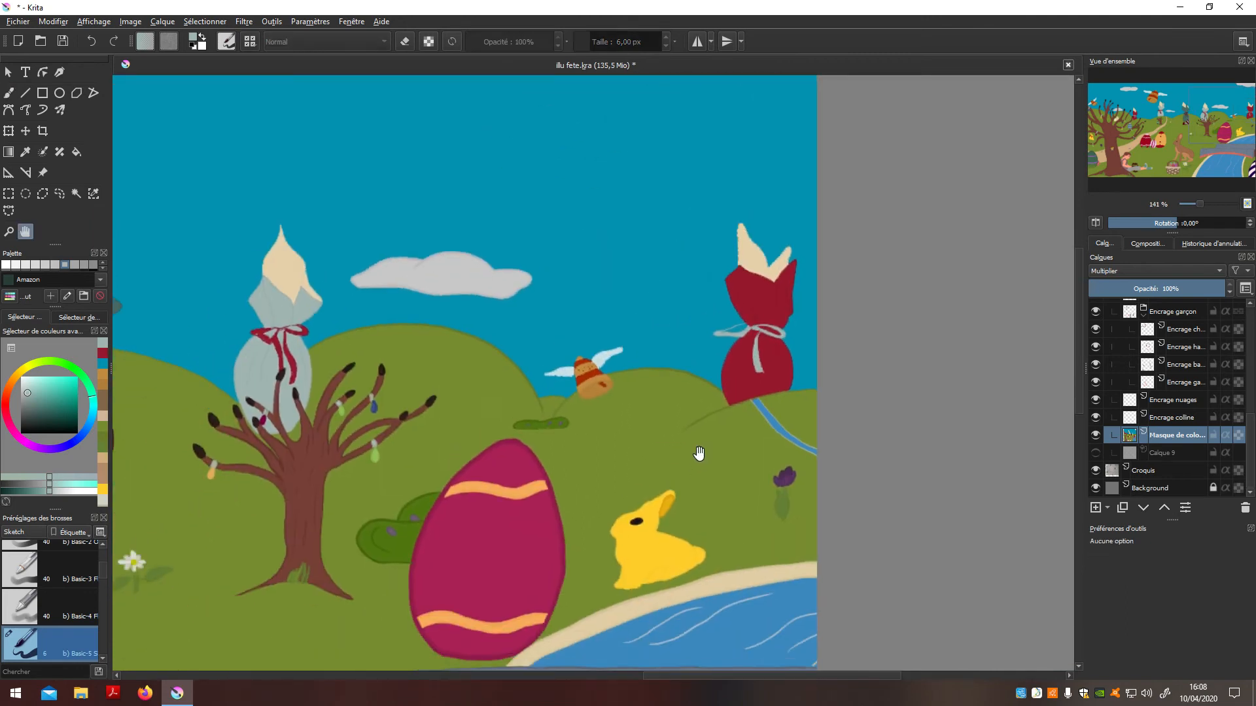
drag(699, 453, 589, 668)
scroll(672, 547, up, 4)
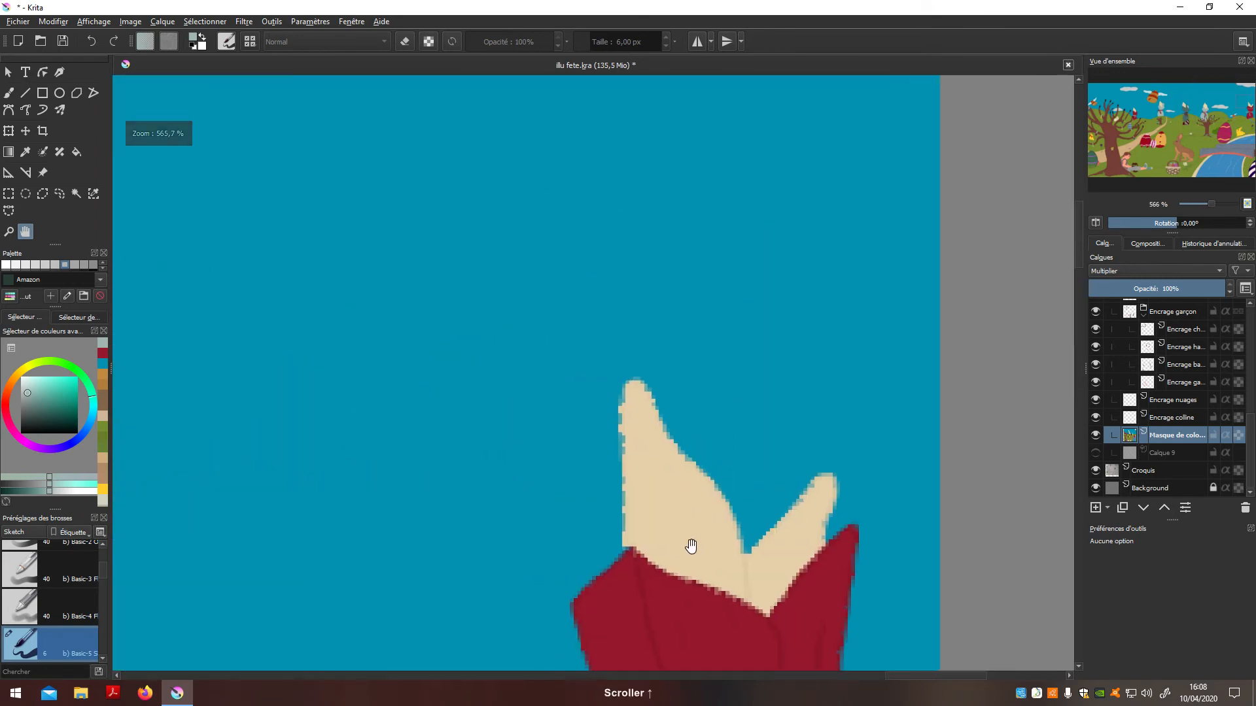
scroll(671, 547, up, 4)
key(p)
click(641, 433)
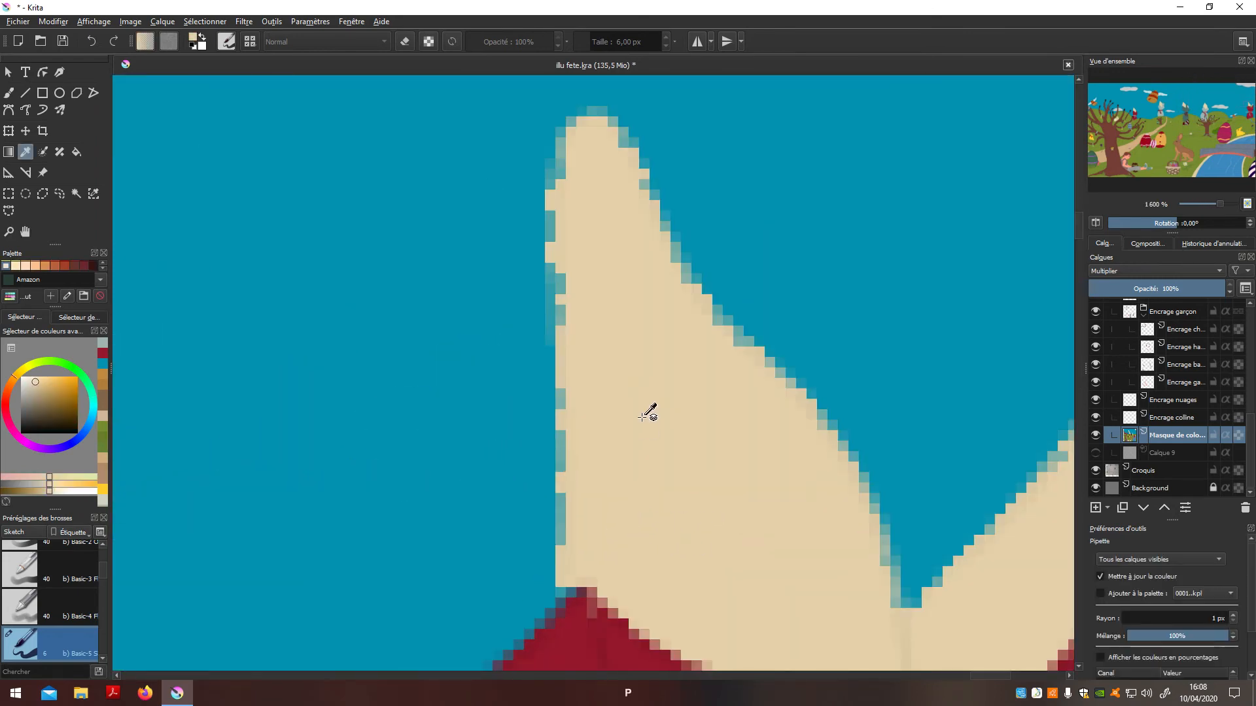
key(b)
drag(569, 395, 563, 547)
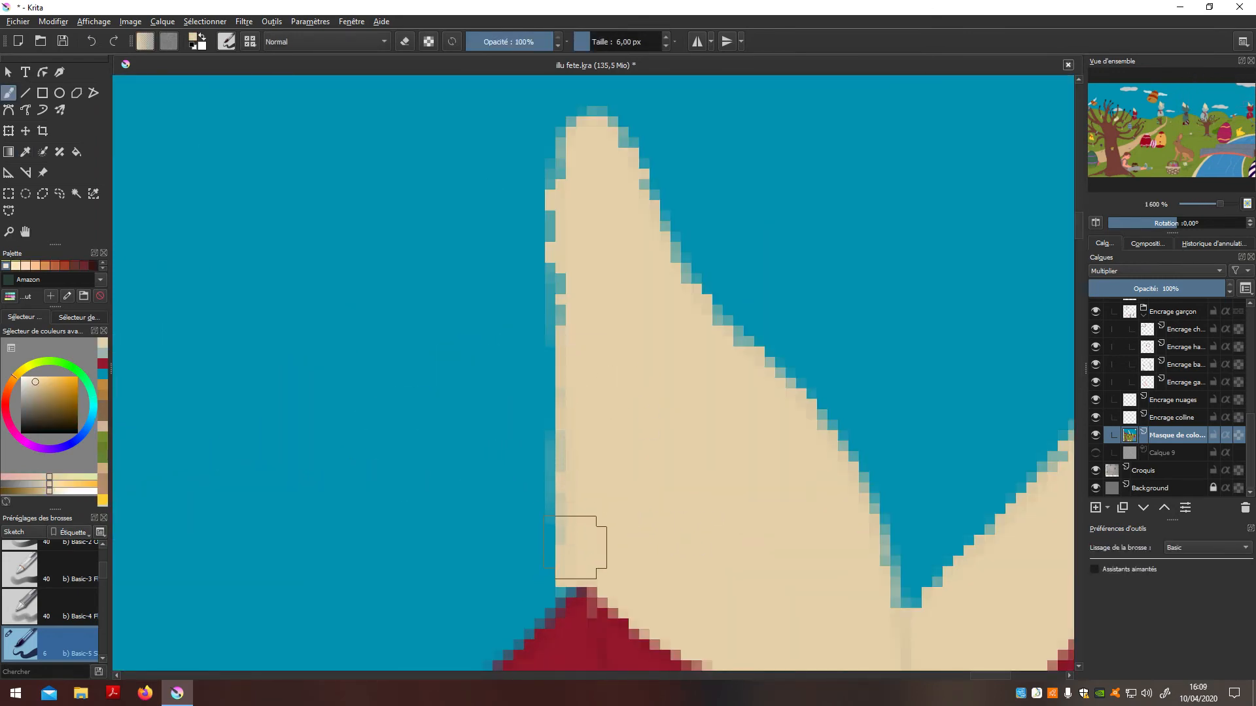
key(ctrl+z)
mouse_move(573, 464)
mouse_down()
mouse_move(576, 178)
mouse_move(622, 178)
mouse_up()
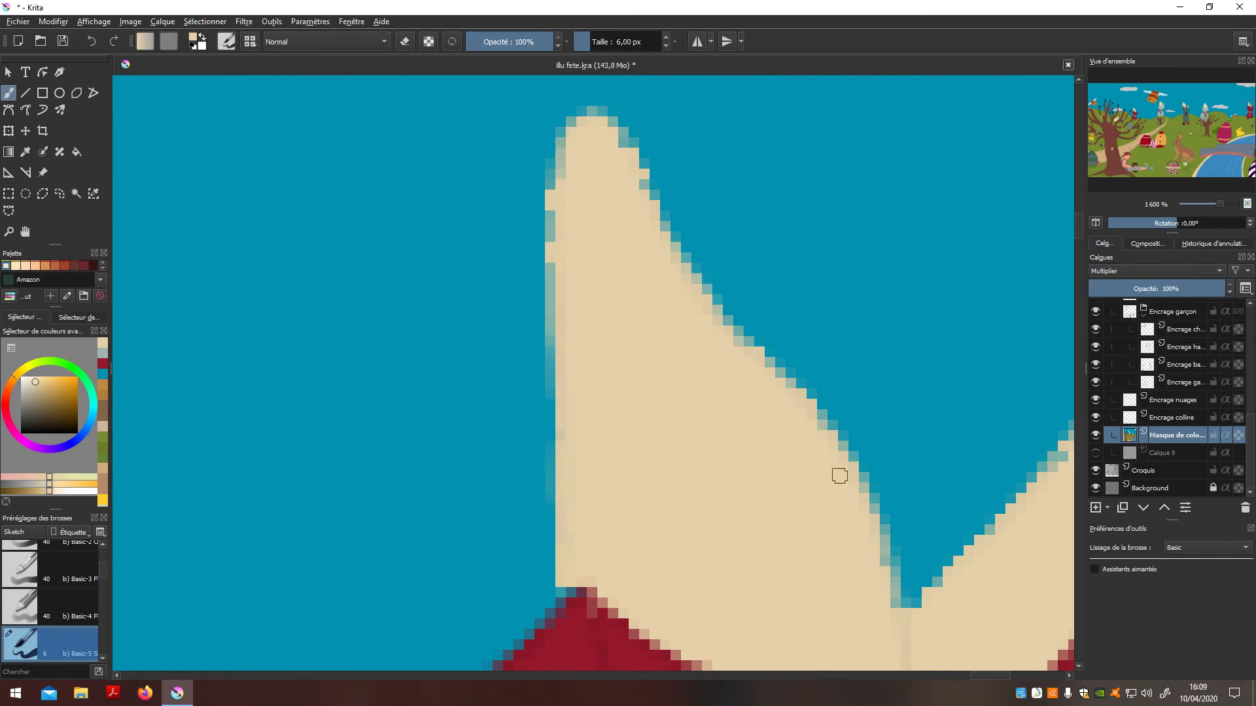
Touch up the edges of the red bundle's shorter right tip with the same beige
scroll(925, 539, down, 1)
scroll(981, 523, down, 2)
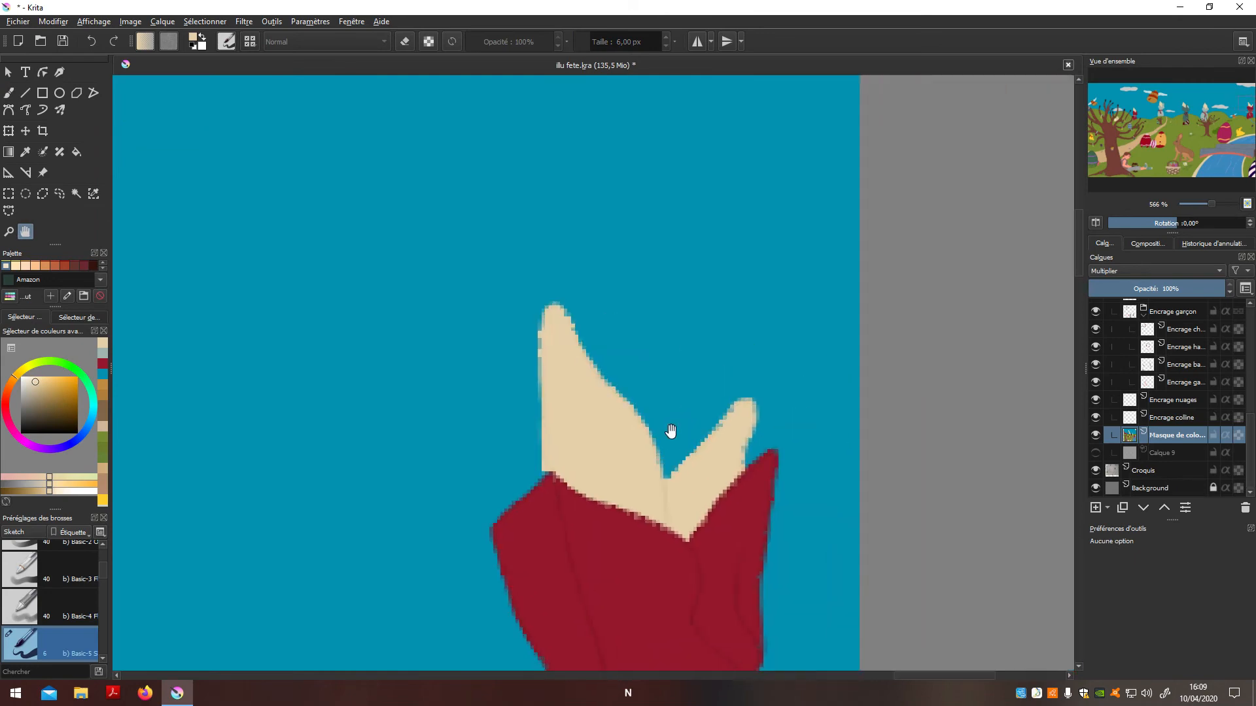
scroll(687, 457, up, 3)
key(b)
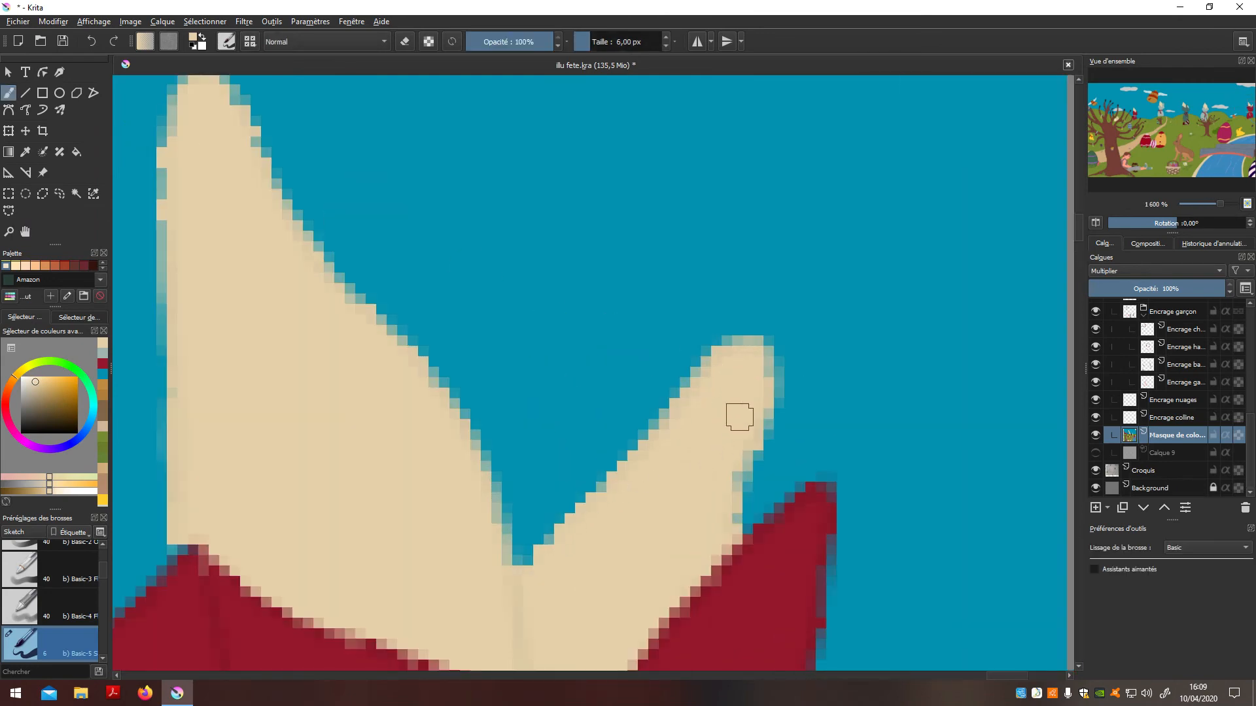
scroll(725, 538, down, 9)
Touch up the jagged beige tips of the pale grey, dark green and red wrapped bundles along the hills
scroll(509, 519, up, 5)
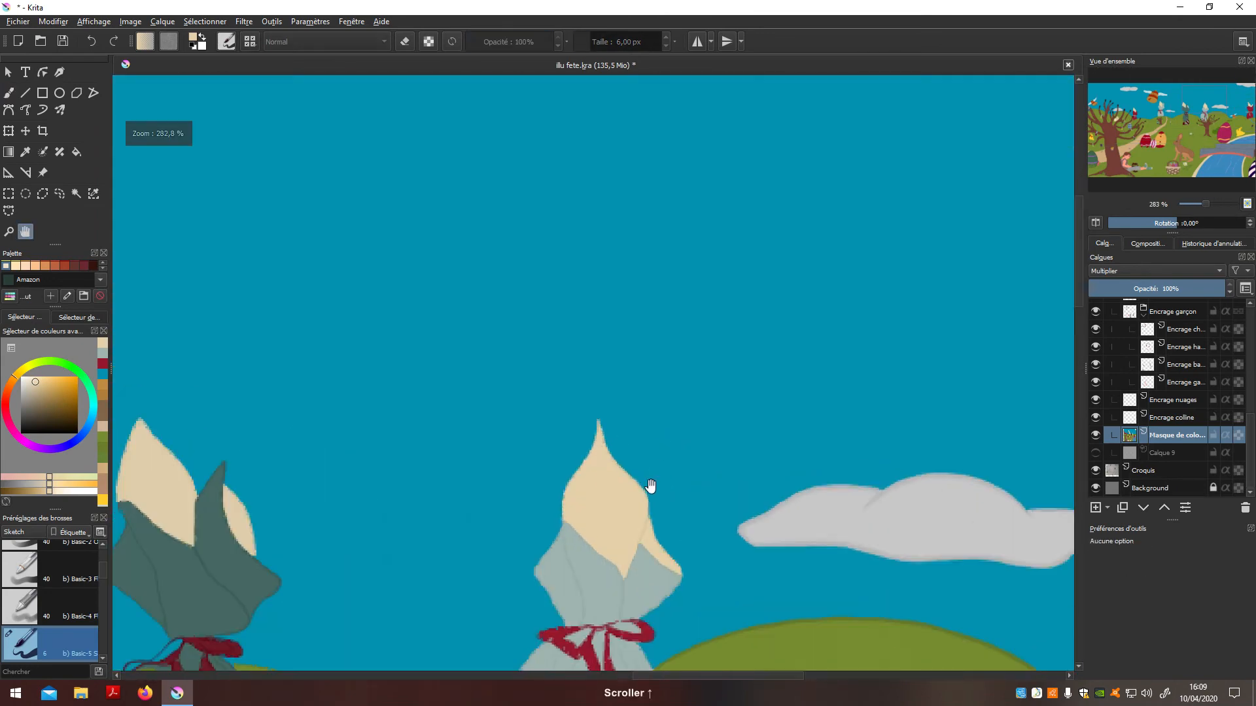
key(b)
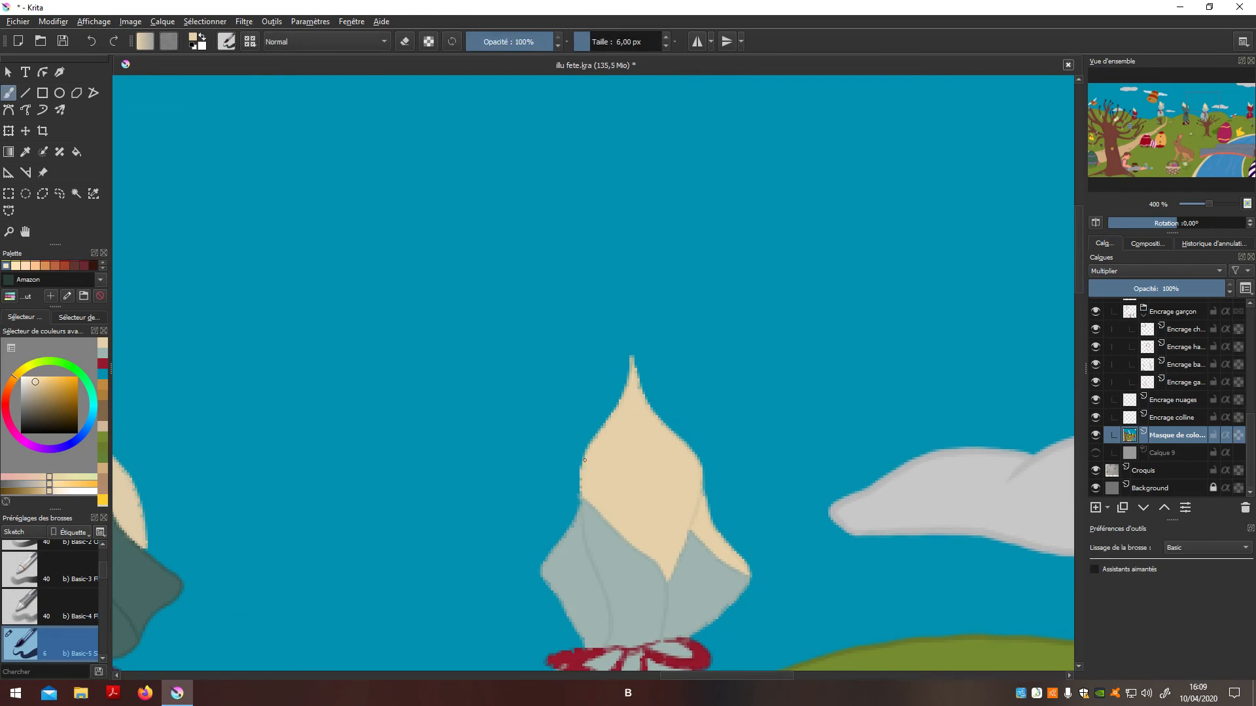
scroll(644, 440, down, 1)
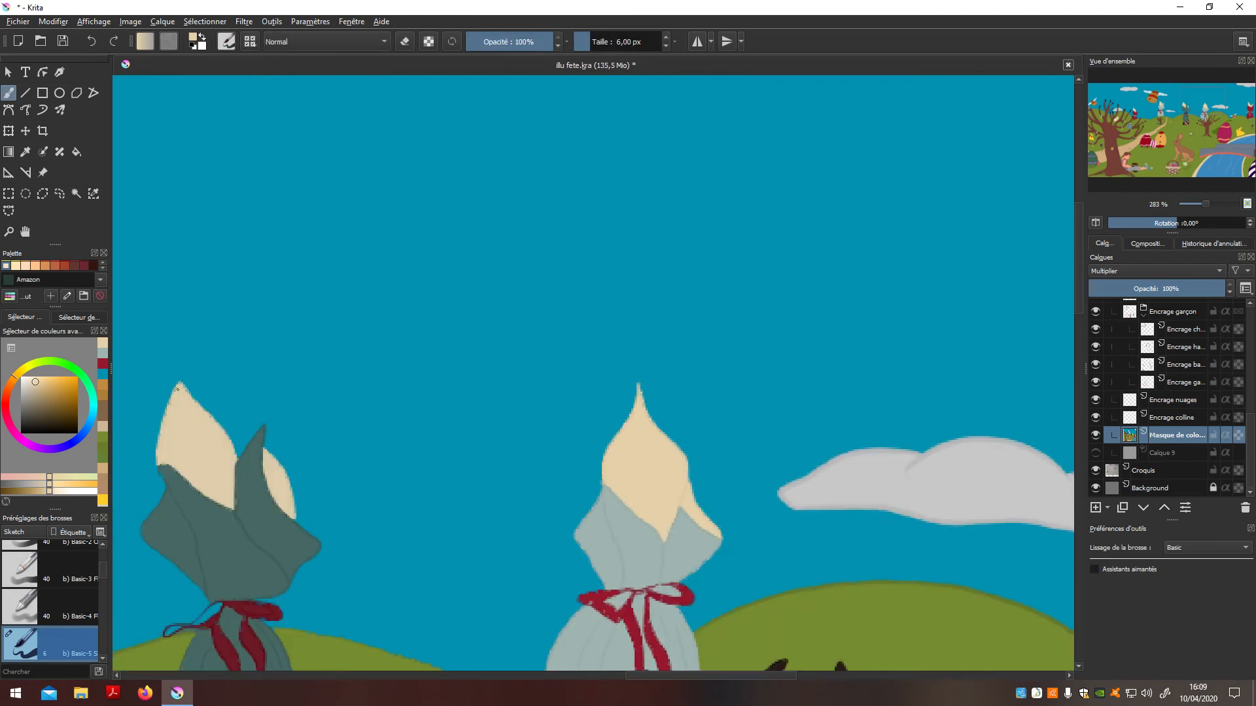
scroll(170, 445, down, 4)
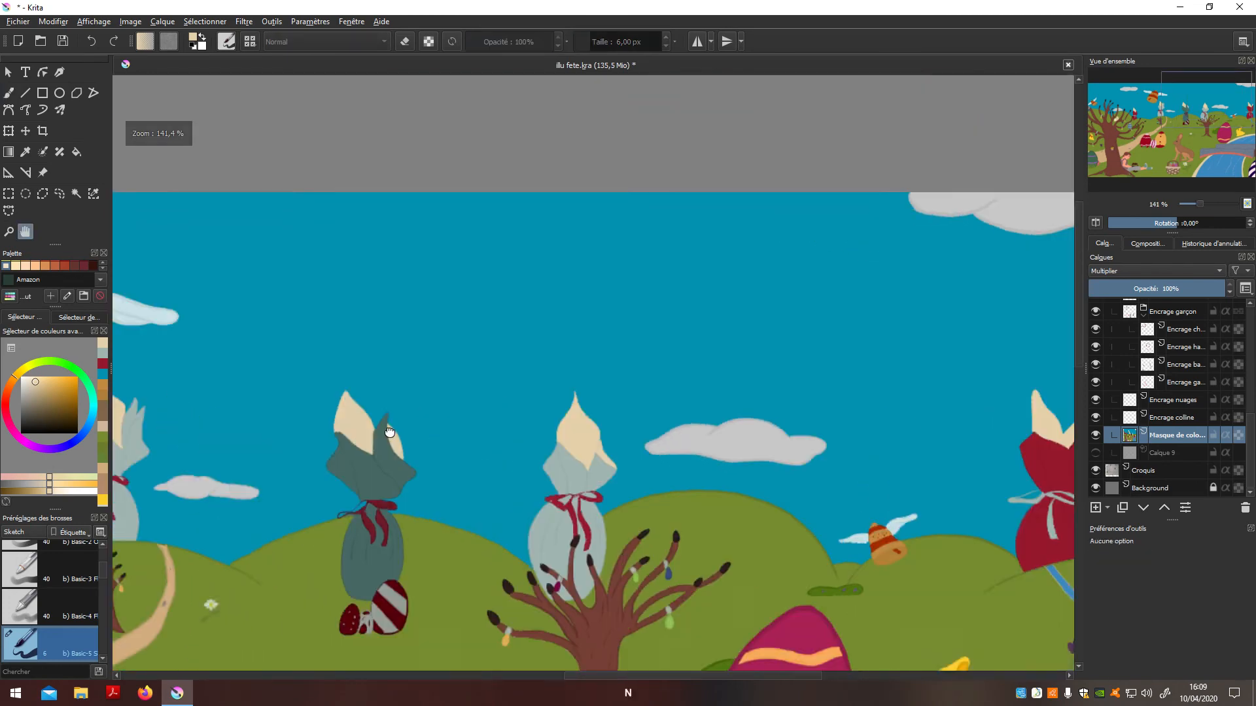
scroll(538, 414, up, 5)
key(b)
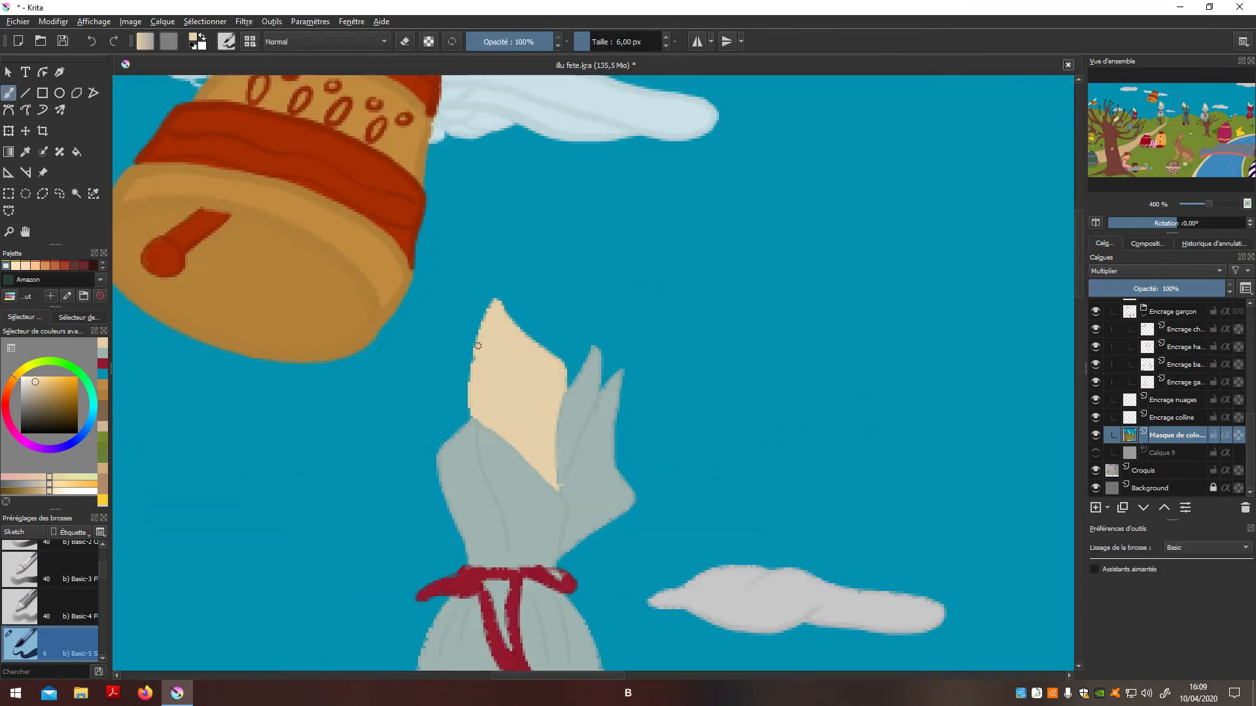
scroll(476, 419, down, 5)
scroll(368, 469, up, 5)
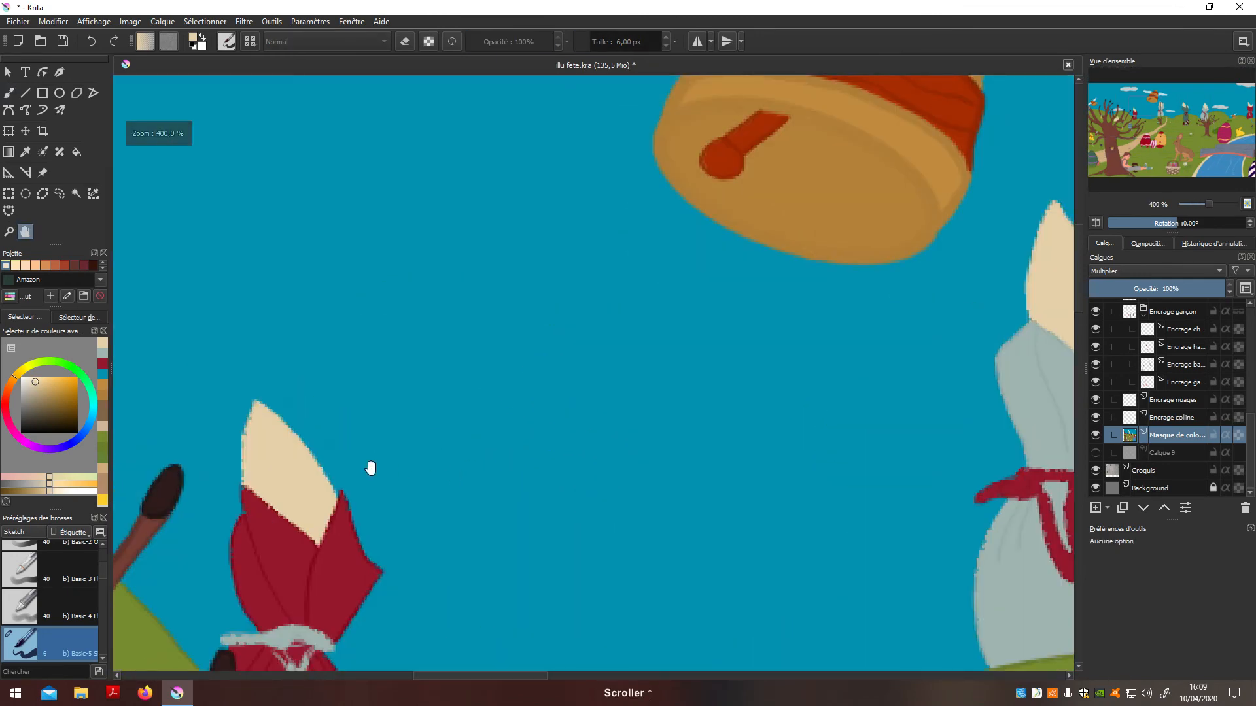
key(b)
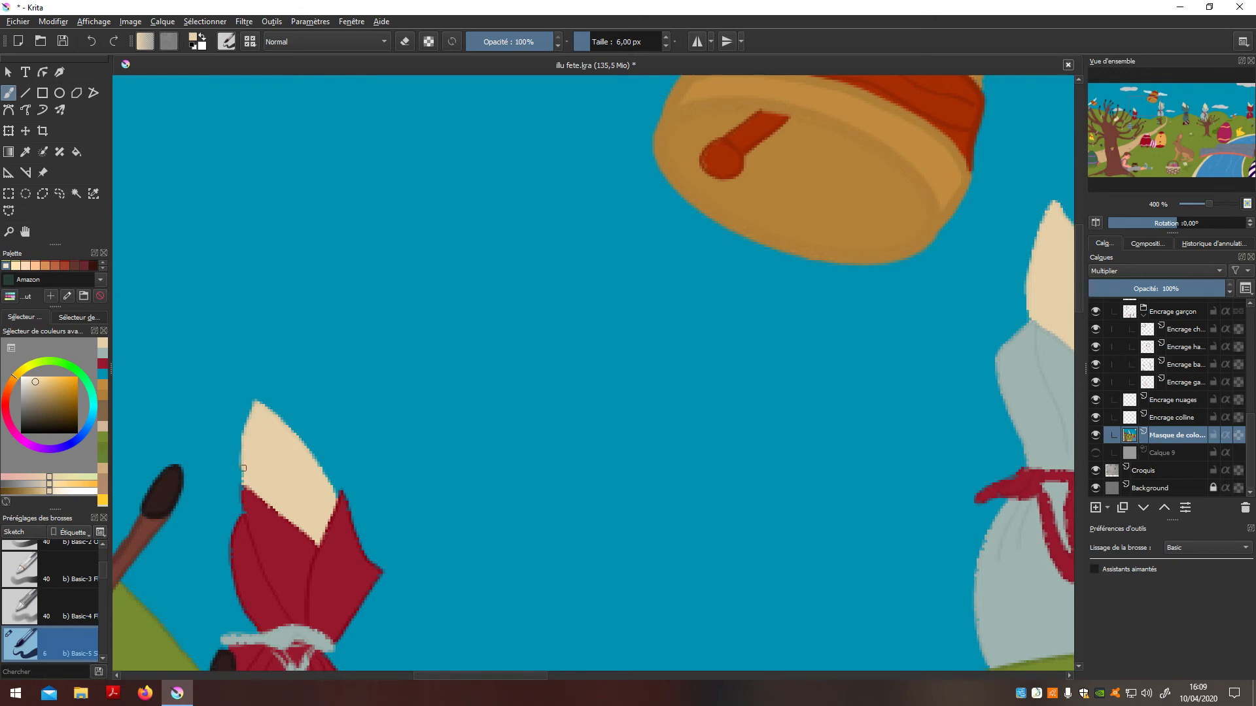
Undo the last three beige strokes on the bundle tips
scroll(285, 455, down, 5)
key(ctrl+z)
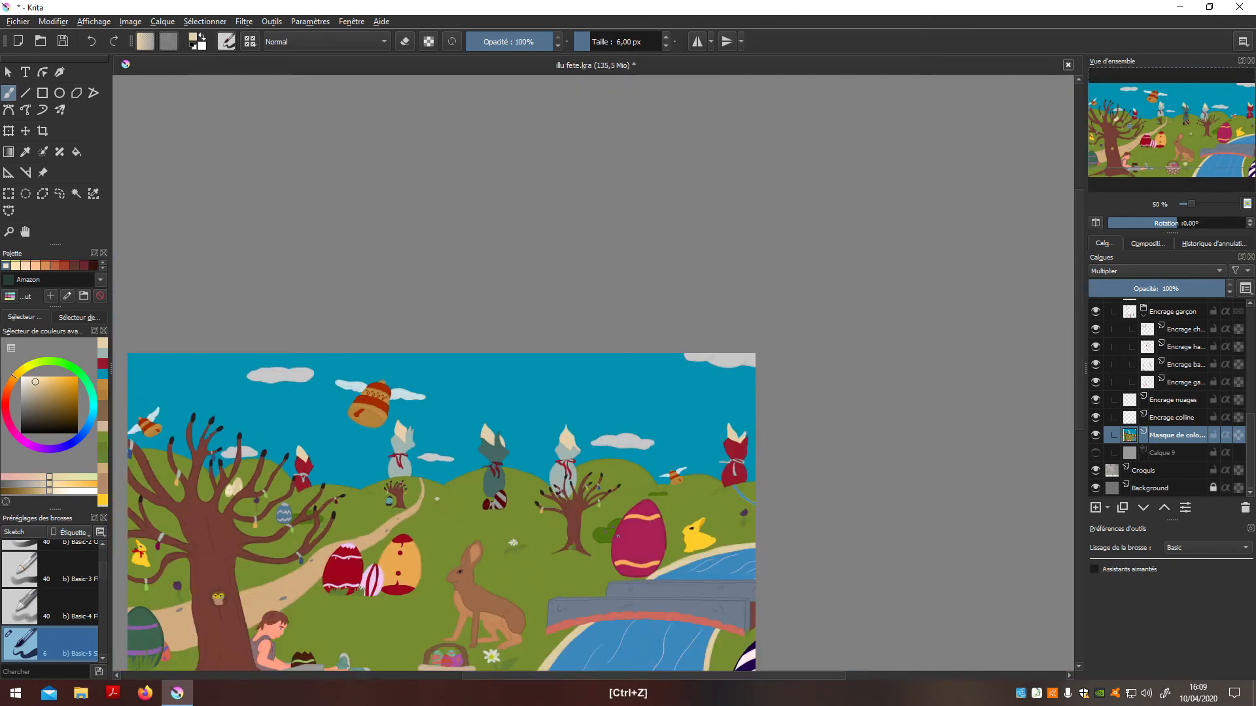
scroll(399, 492, up, 2)
key(ctrl+z)
scroll(308, 478, up, 3)
key(ctrl+z)
Examine the beige tip of the small red bundle behind the large tree for jagged edges
key(n)
mouse_move(122, 322)
mouse_down()
mouse_move(416, 440)
mouse_move(416, 501)
mouse_up()
scroll(415, 500, up, 2)
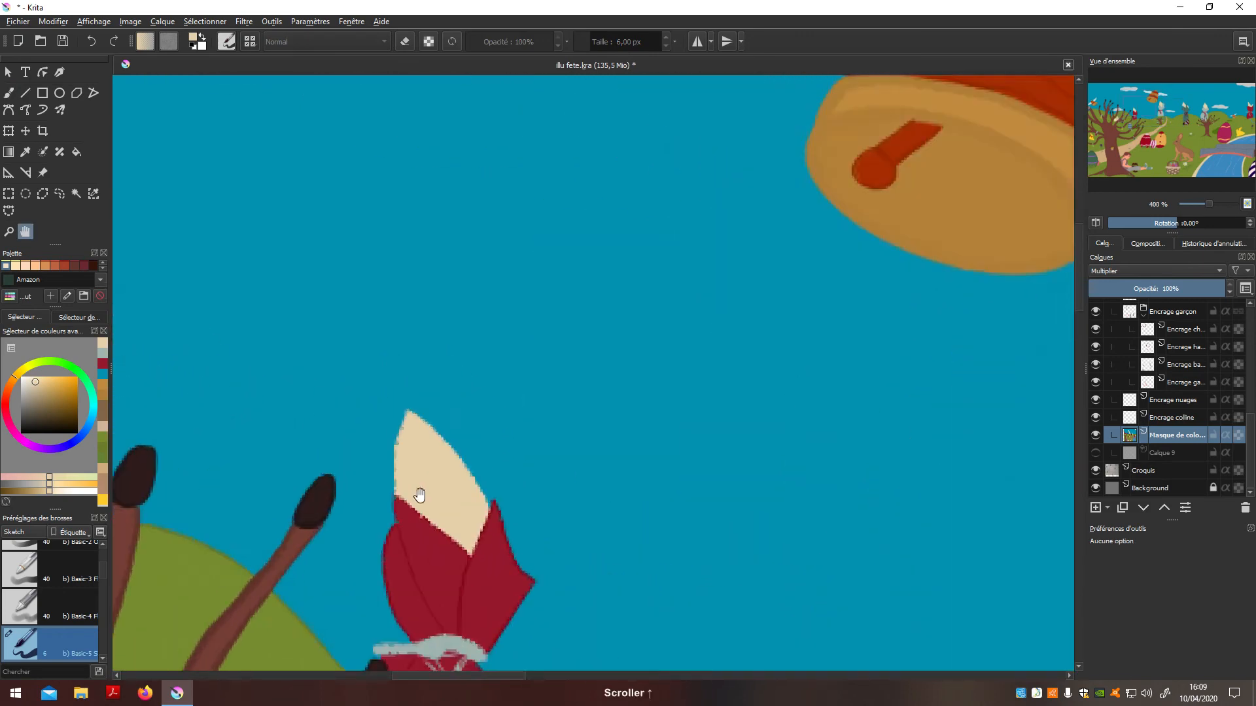
key(b)
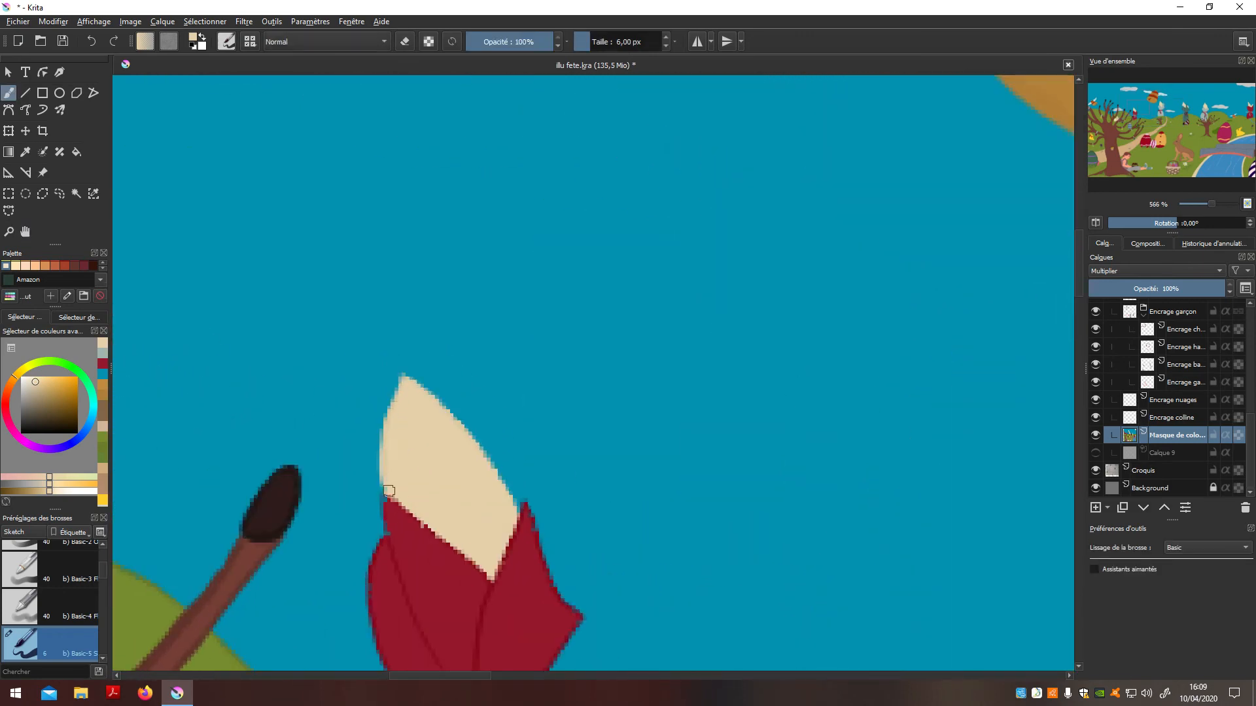
scroll(389, 489, down, 5)
key(n)
drag(437, 541, 701, 449)
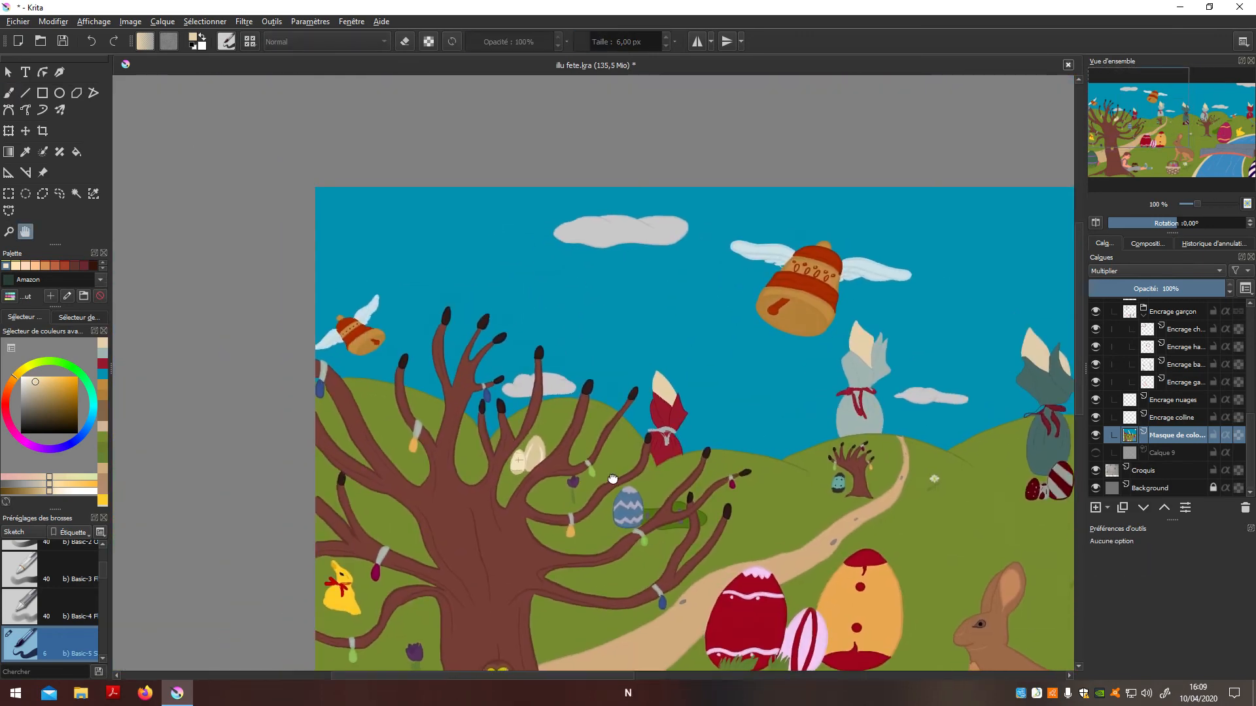
Sample the pale grey of the small cloud behind the large tree and fill the gaps along its lower edge
drag(519, 394, 558, 523)
scroll(558, 523, up, 4)
scroll(597, 493, up, 1)
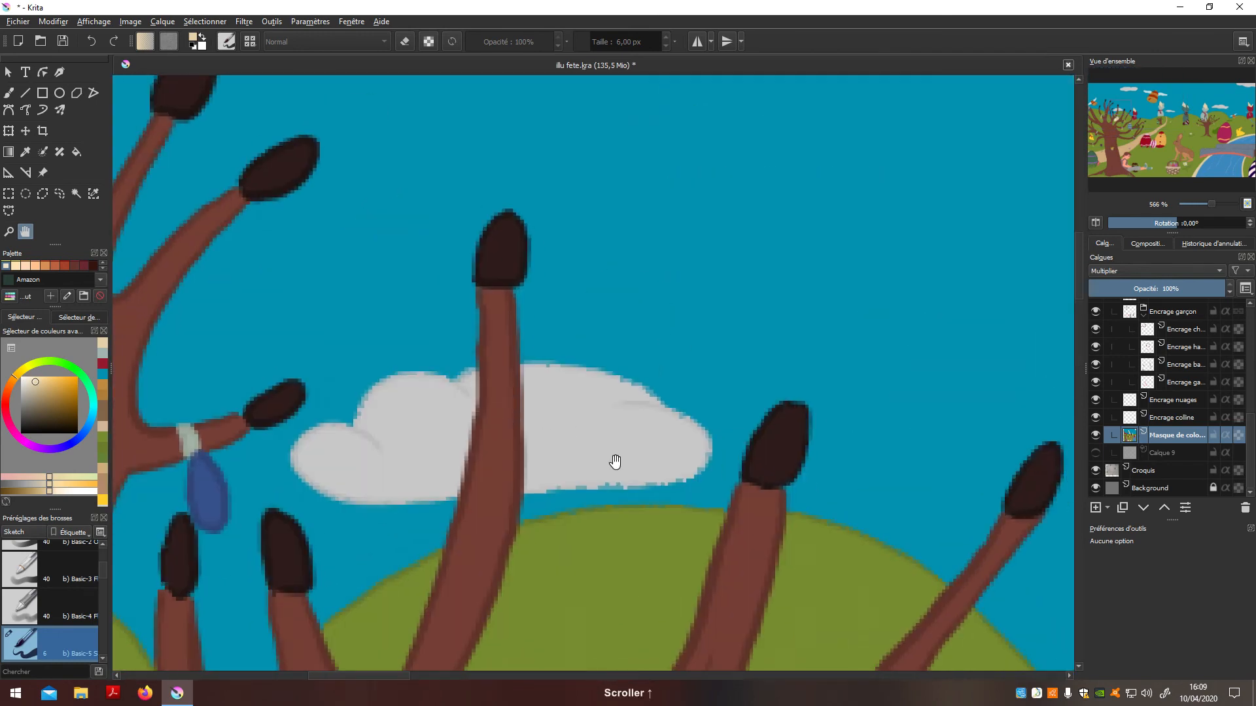
drag(616, 459, 595, 420)
key(p)
click(595, 404)
key(b)
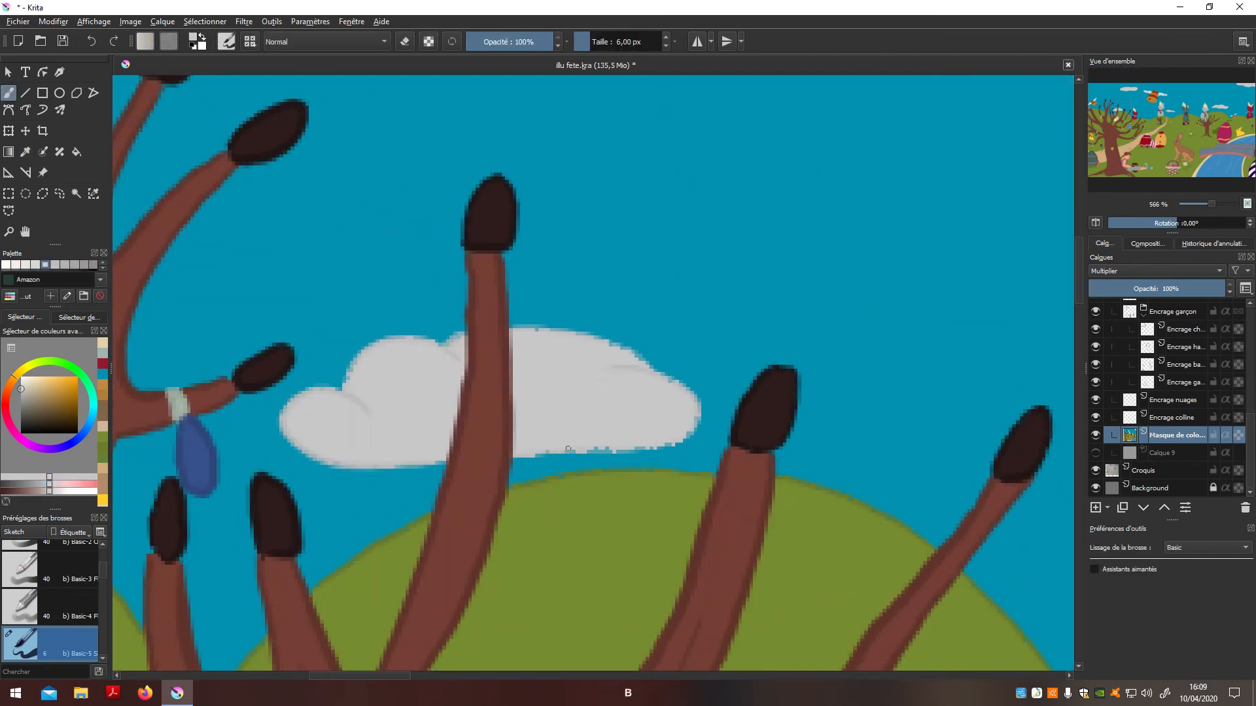
drag(613, 447, 618, 448)
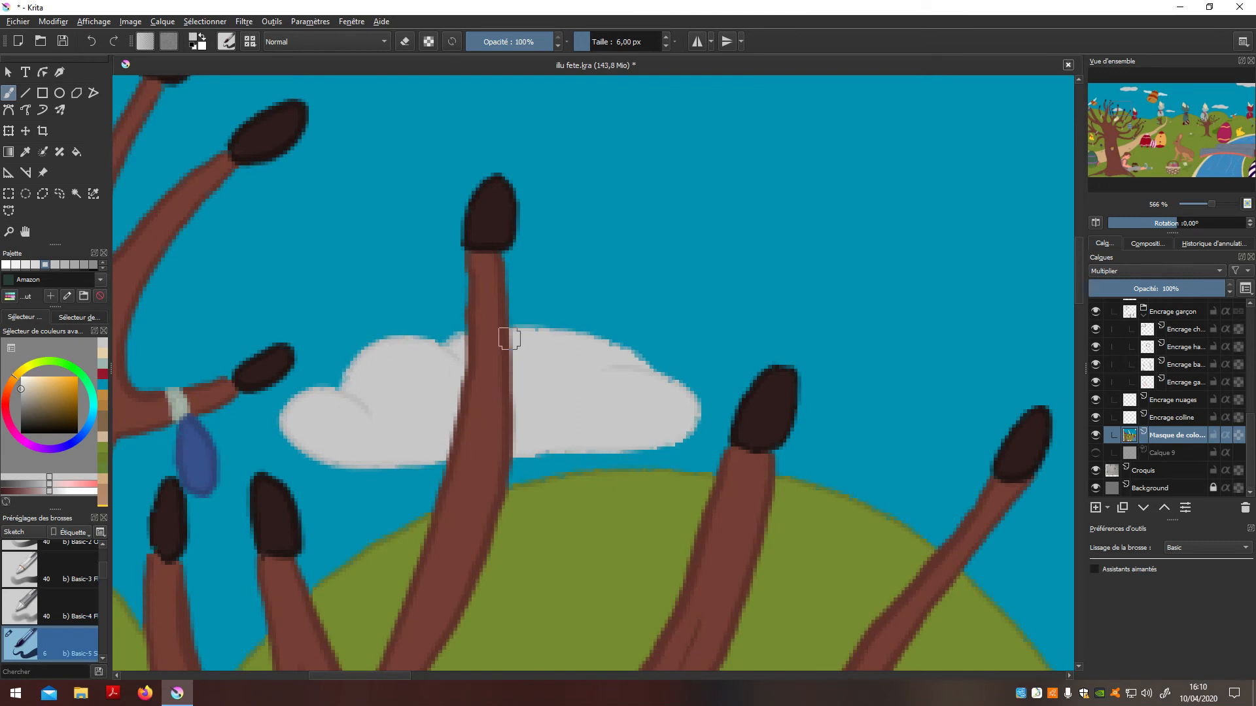
Look over the hills, bundles, bridge and large tree for remaining colour gaps and jagged edges
key(1)
scroll(850, 367, up, 2)
scroll(878, 352, down, 2)
drag(879, 352, 652, 439)
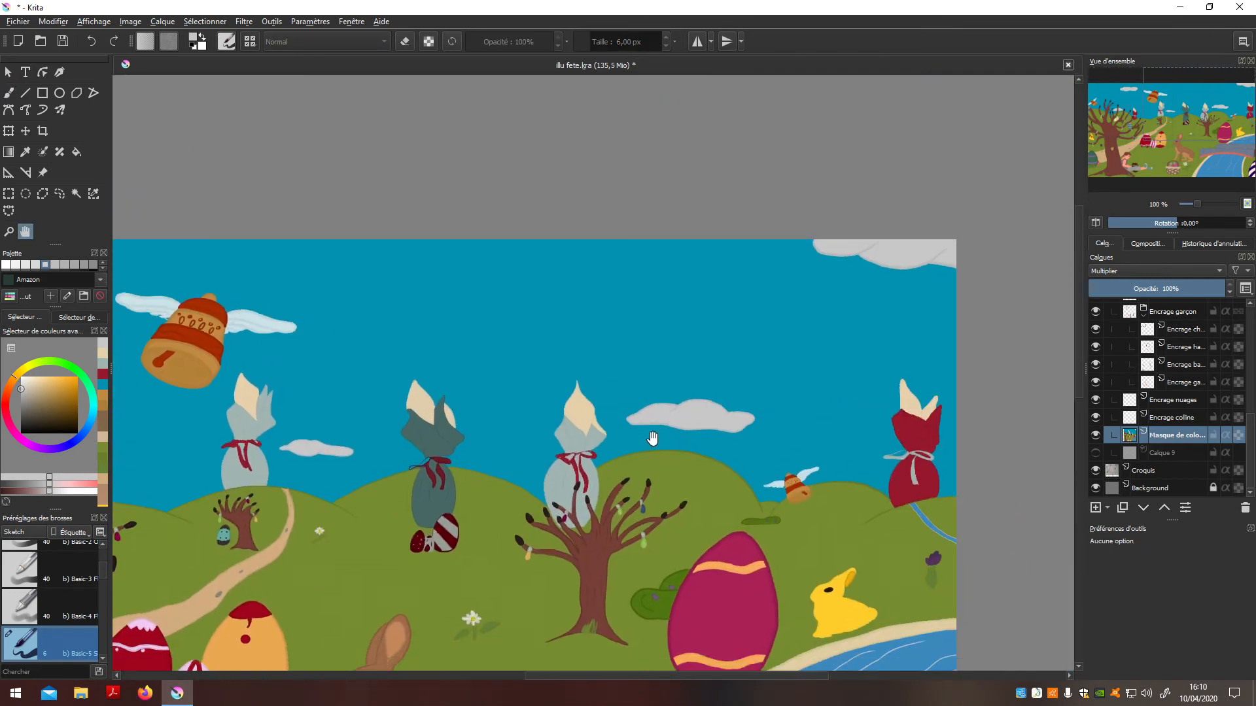
drag(808, 538, 787, 424)
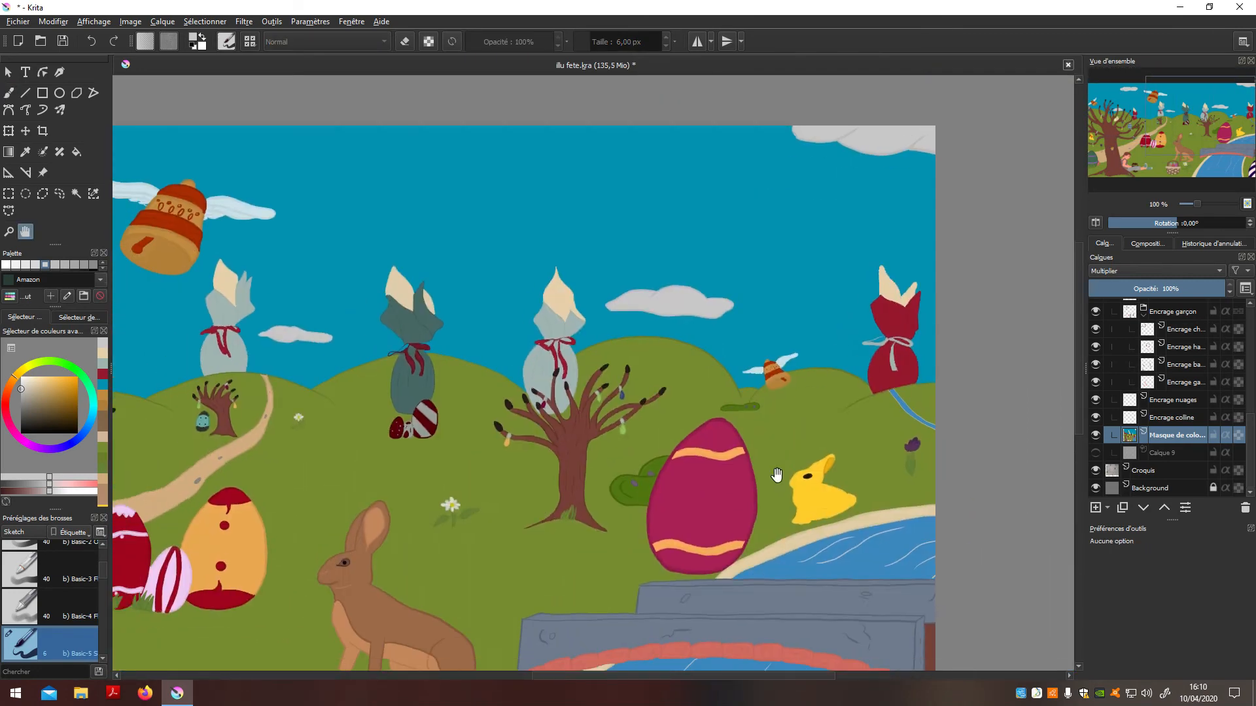
drag(777, 475, 850, 478)
scroll(855, 499, down, 3)
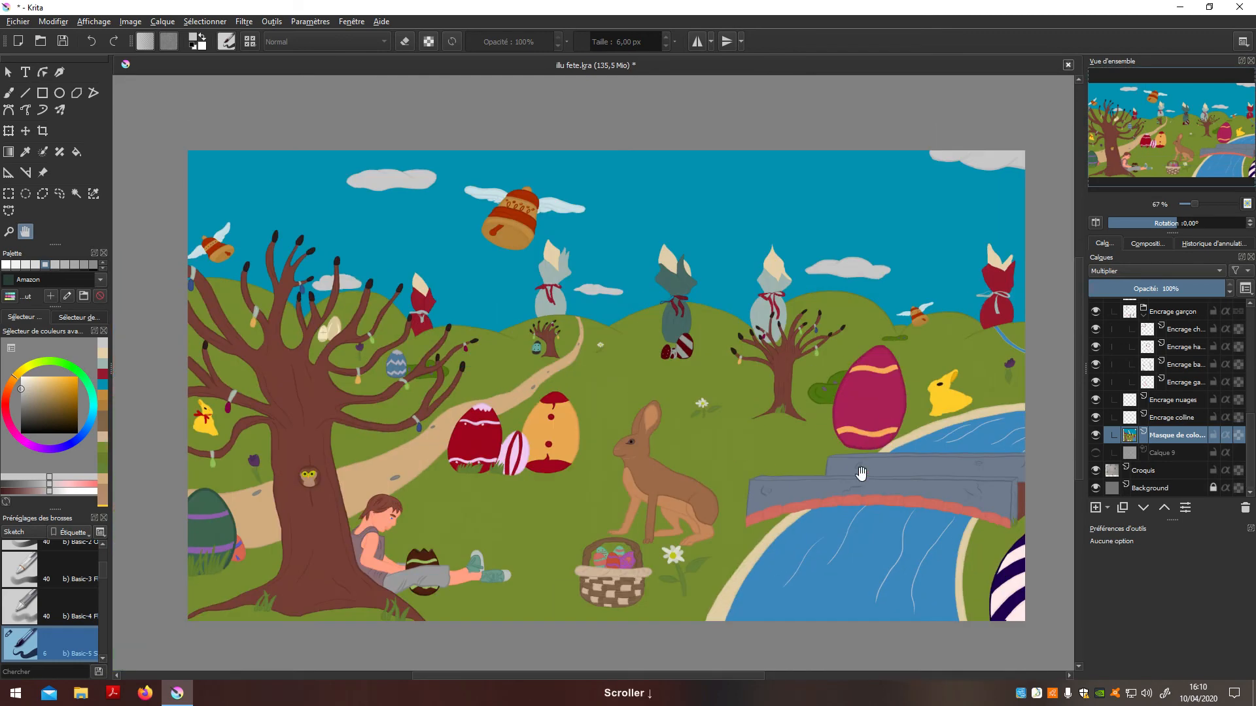
drag(863, 504, 801, 475)
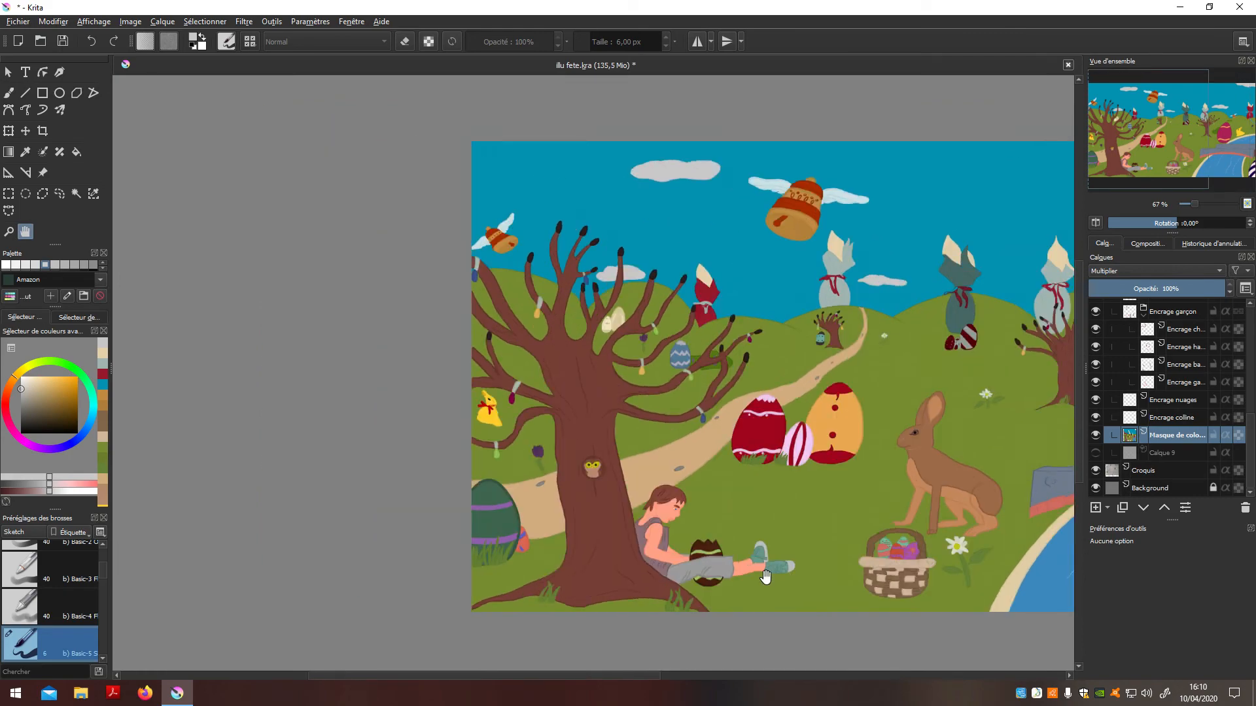
scroll(731, 597, up, 5)
scroll(707, 544, down, 3)
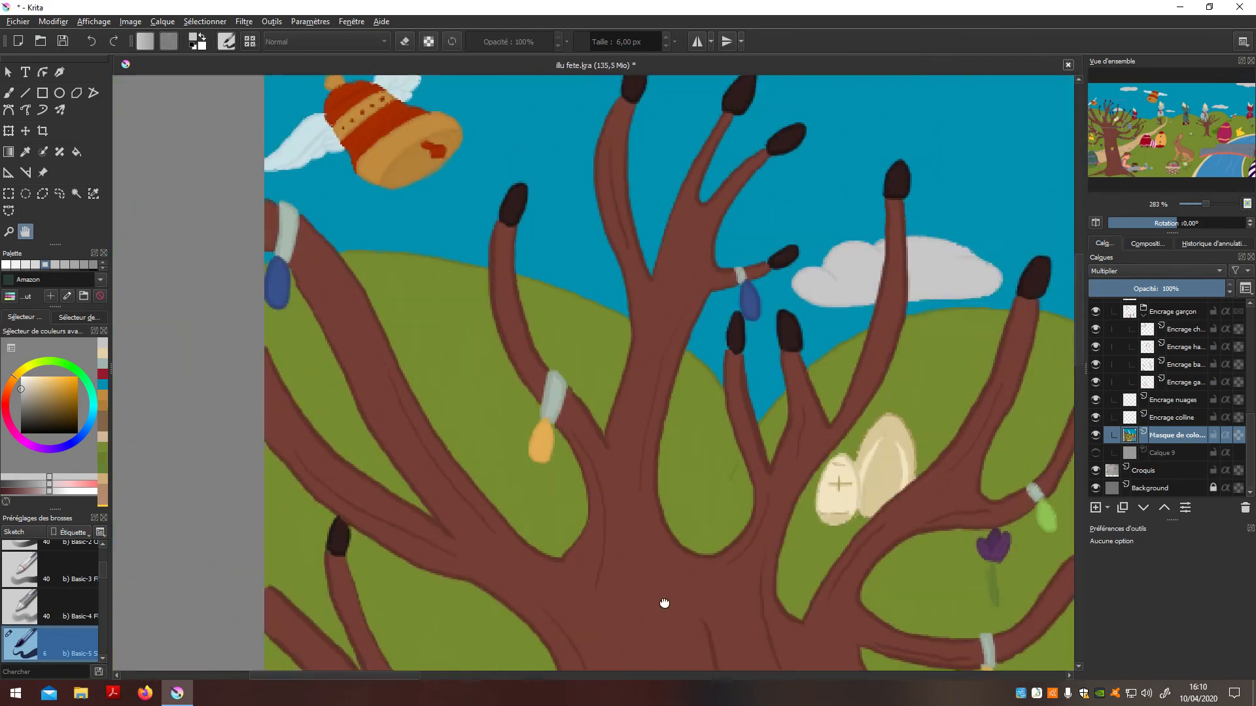
Sample the brown of the large tree's small branch just below its black tip
scroll(664, 602, up, 3)
click(433, 487)
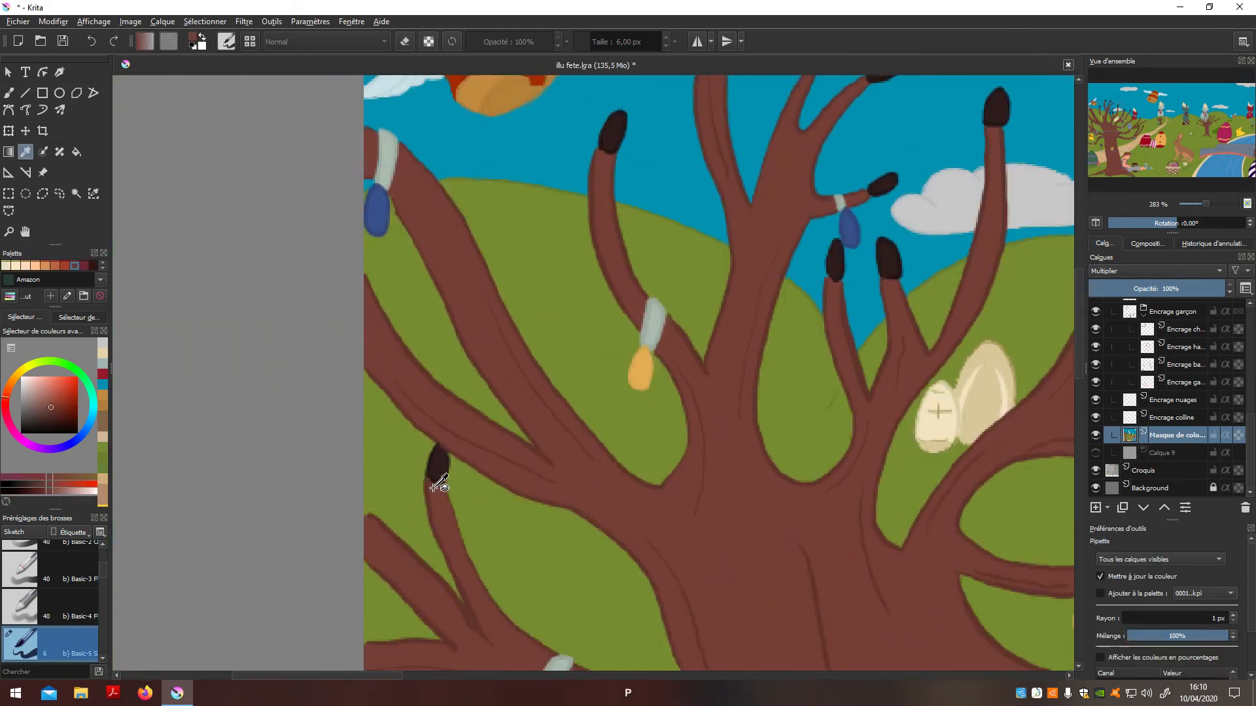
key(b)
Sample the ground green and cover the brown gaps in the grass tuft at the foot of the smaller tree
scroll(589, 510, down, 5)
key(n)
drag(751, 492, 606, 427)
scroll(725, 489, up, 8)
drag(838, 523, 687, 303)
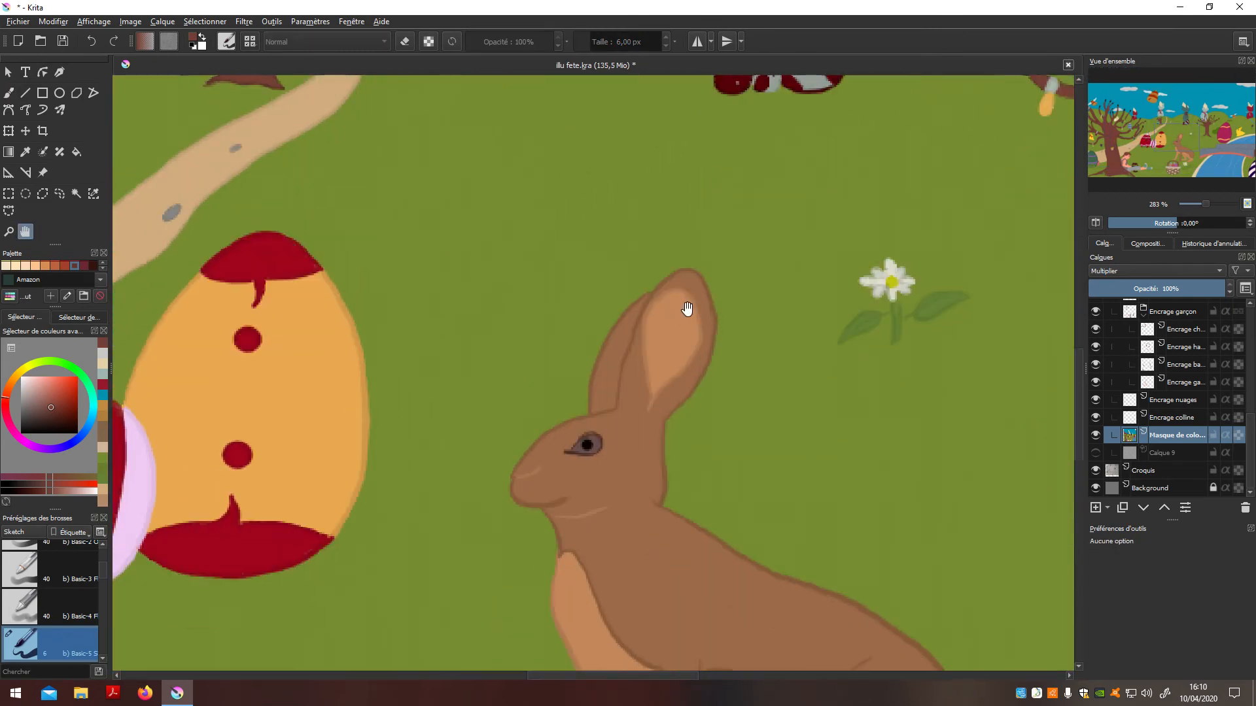
drag(705, 457, 673, 387)
drag(917, 485, 582, 313)
drag(751, 381, 609, 590)
scroll(728, 519, up, 6)
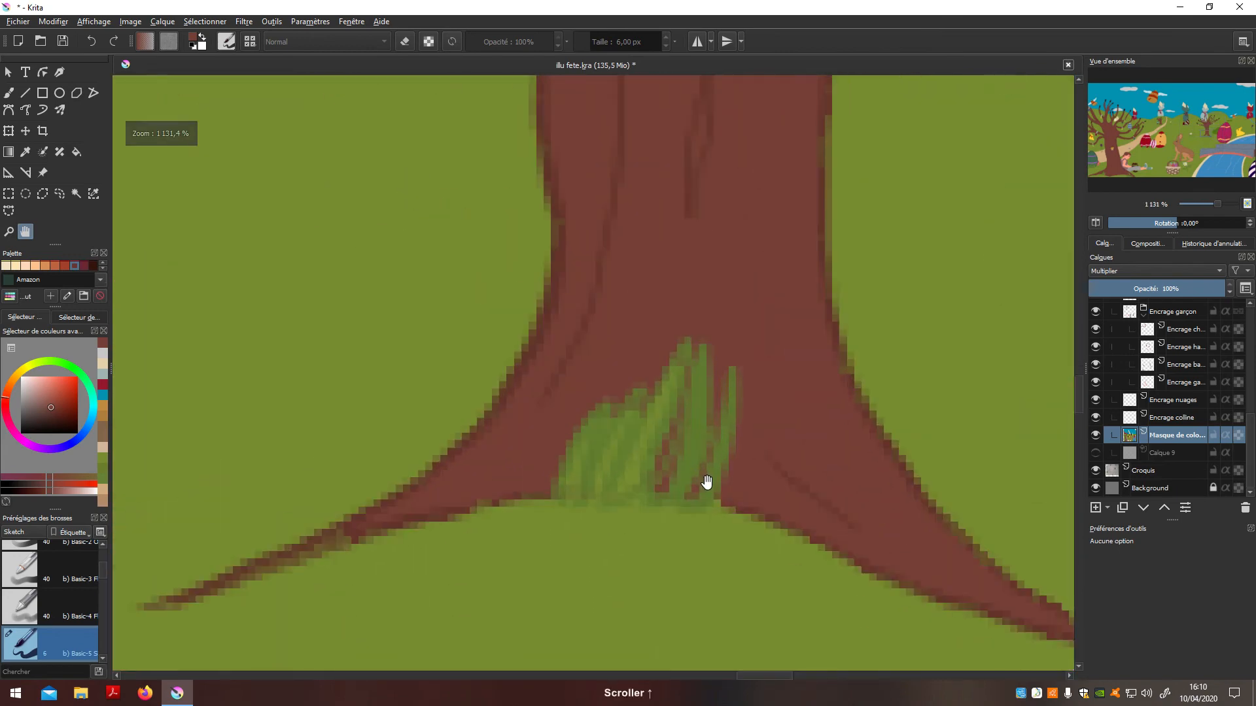
ctrl+click(638, 536)
mouse_move(678, 452)
mouse_down()
mouse_move(676, 515)
mouse_move(710, 464)
mouse_up()
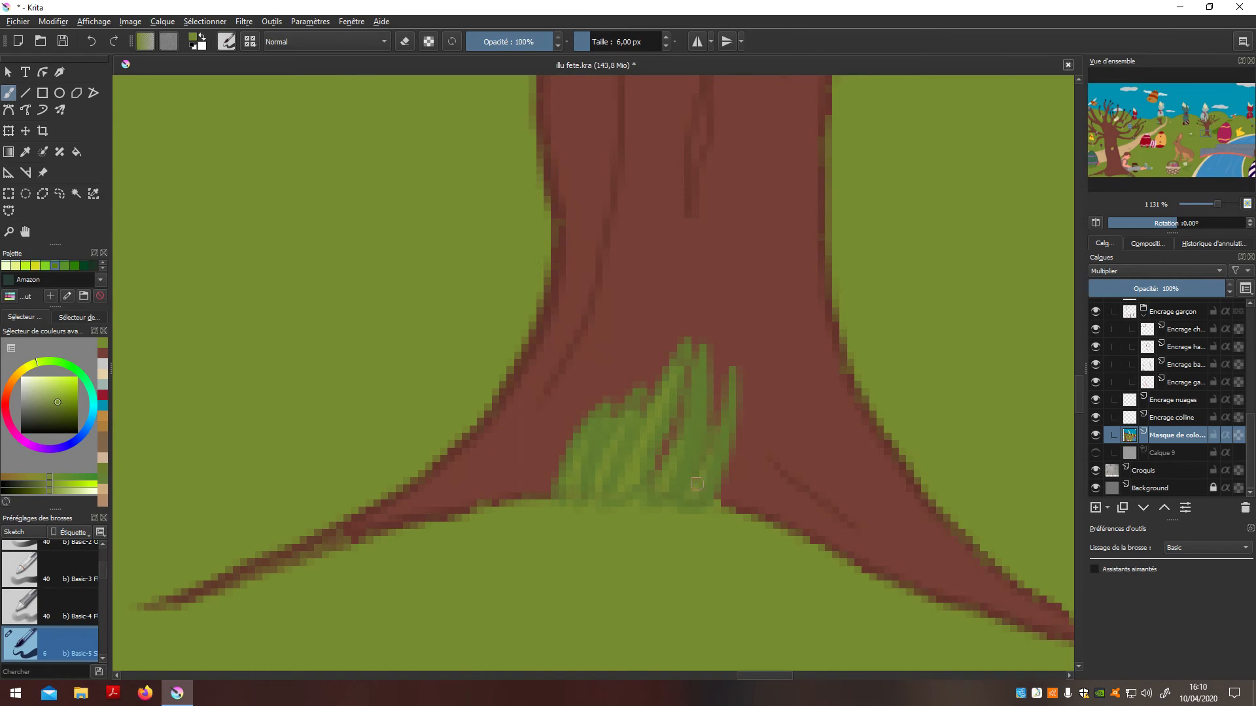
Hide the colouring mask, sample the orange of the large magenta egg's band and make the Encrage oeufs layer active
scroll(712, 478, down, 5)
drag(835, 499, 720, 421)
scroll(720, 420, up, 3)
scroll(736, 581, up, 5)
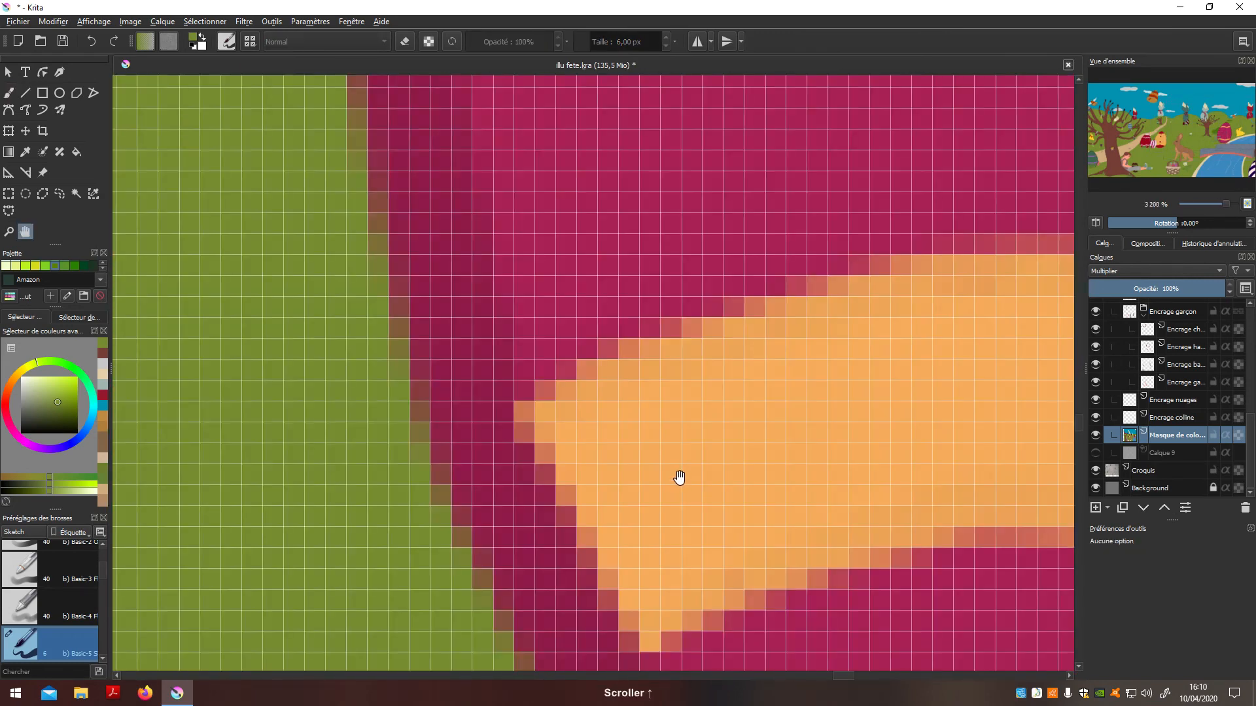
click(1096, 435)
key(p)
click(618, 399)
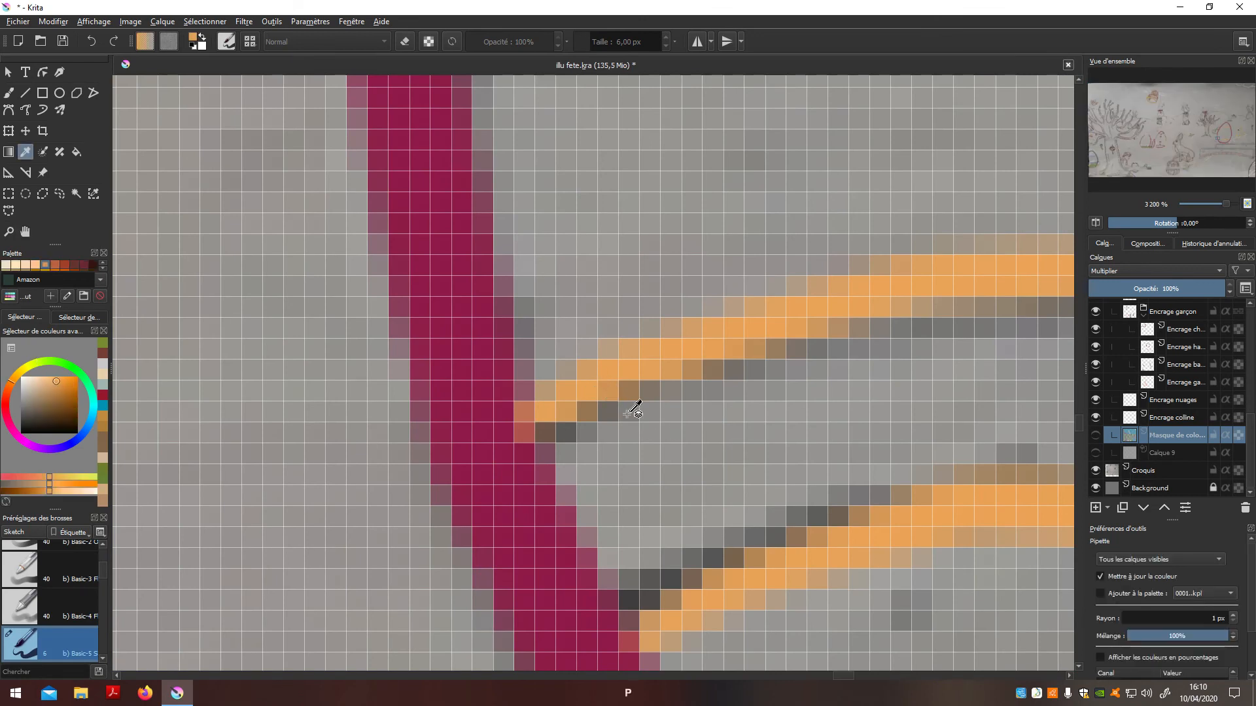
drag(1249, 398, 1251, 359)
click(1192, 387)
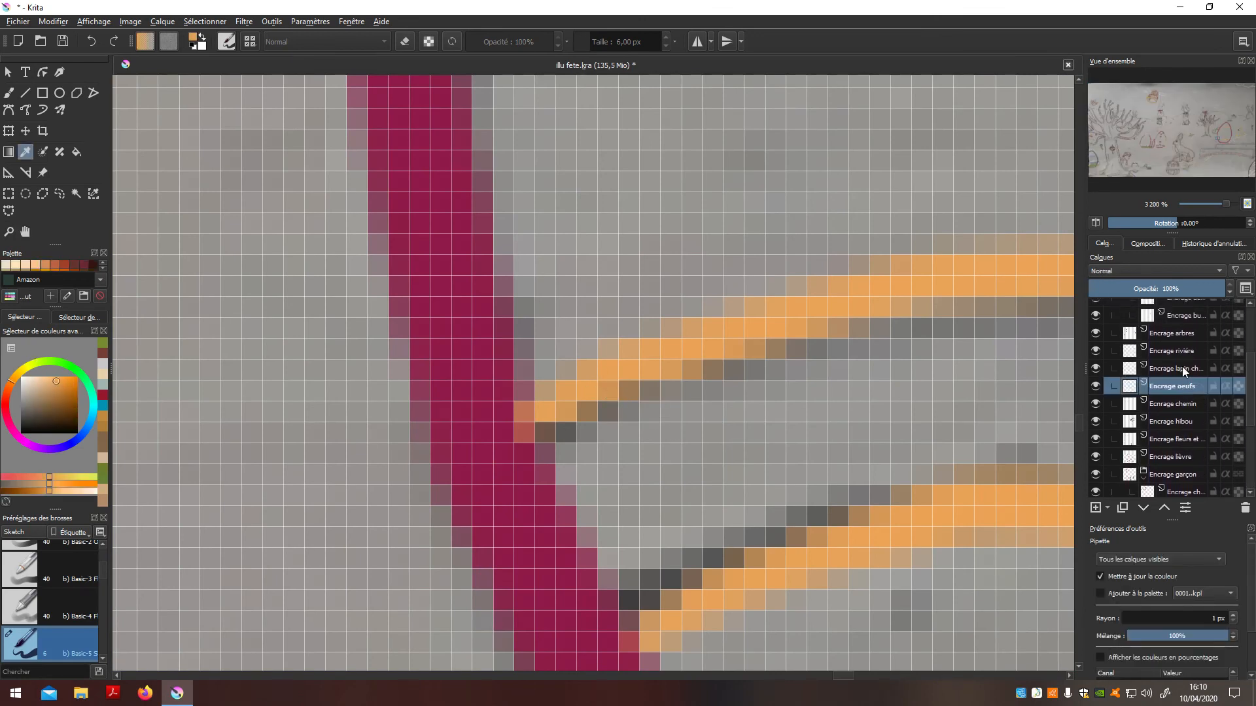
Erase the magenta outline between the two orange lines at the left end of the egg's lower band
scroll(597, 533, down, 2)
key(b)
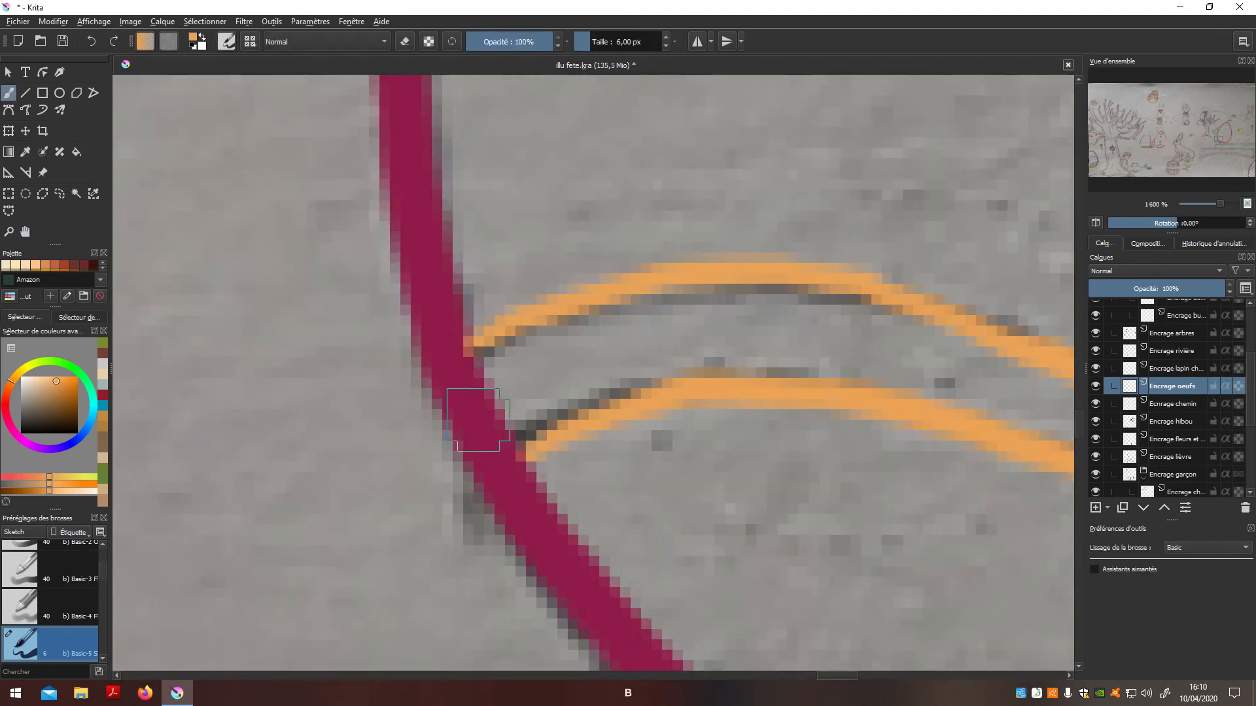
key(e)
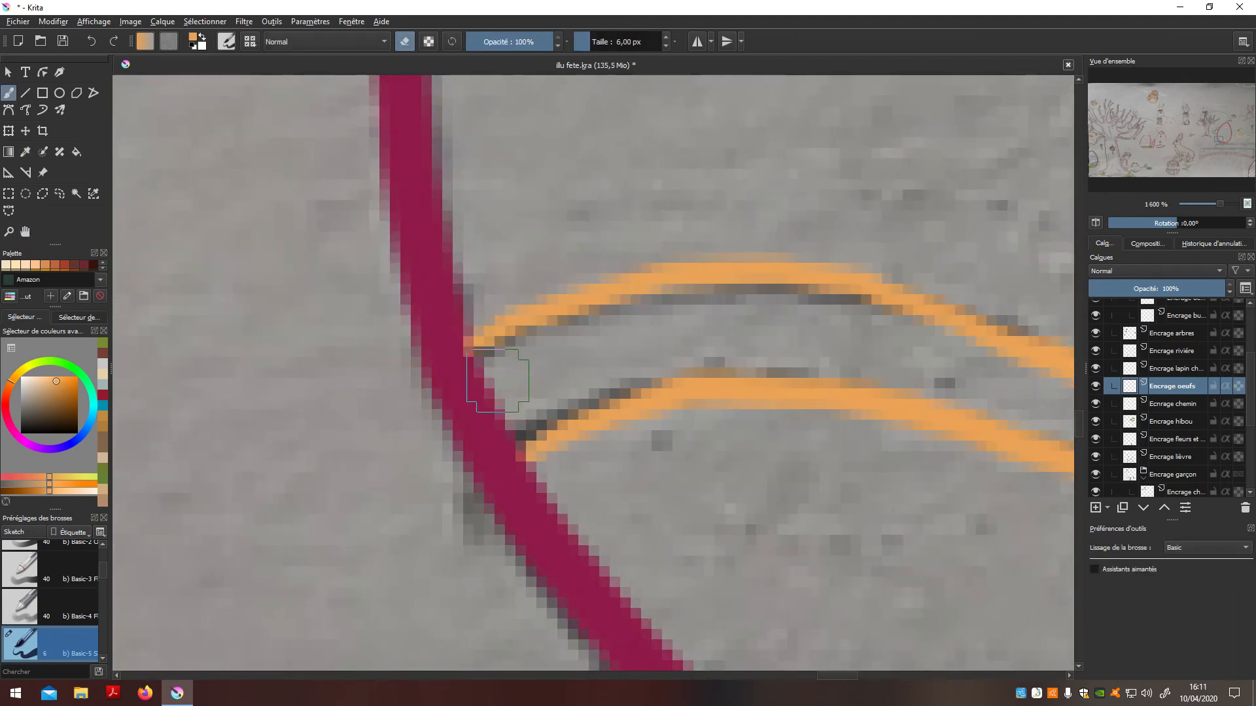
mouse_move(469, 366)
mouse_down()
mouse_move(426, 394)
mouse_move(465, 374)
mouse_move(467, 357)
mouse_move(482, 400)
mouse_move(458, 464)
mouse_move(502, 432)
mouse_move(498, 468)
mouse_up()
Close the left end of the egg's lower band with an orange edge following the egg's contour
key(e)
mouse_move(465, 347)
mouse_down()
mouse_move(461, 422)
mouse_move(507, 488)
mouse_up()
key(ctrl+z)
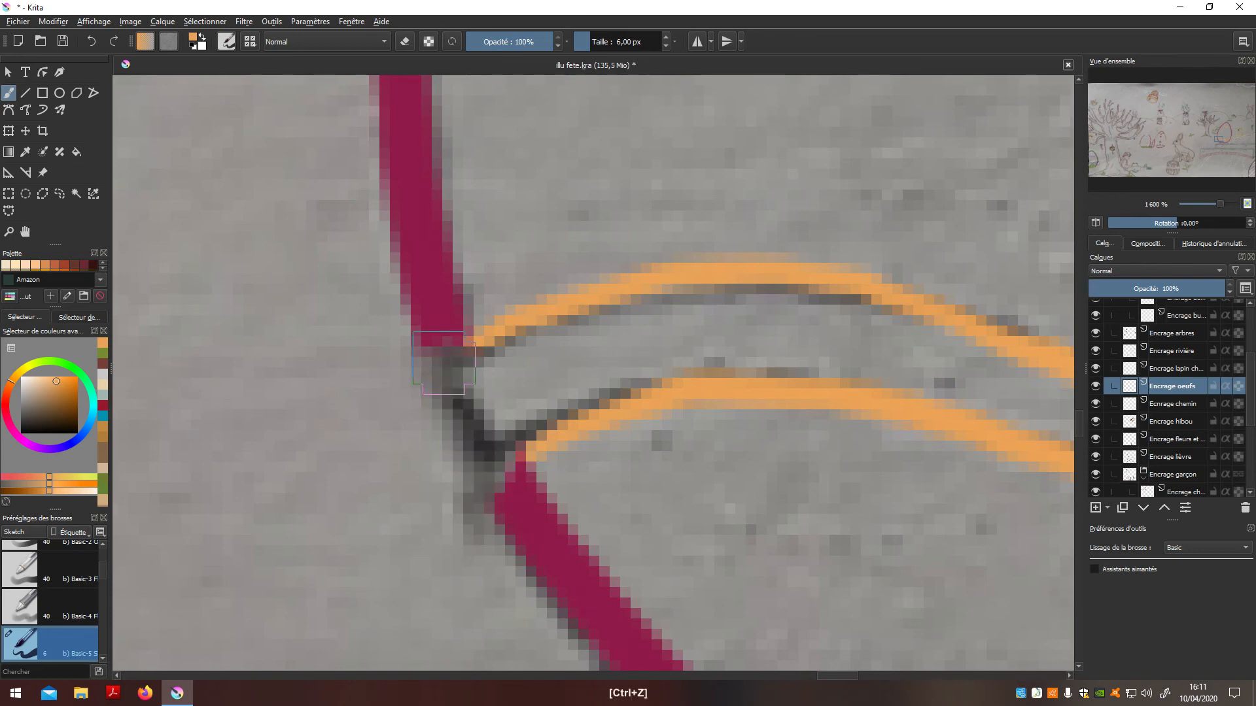
mouse_move(444, 364)
mouse_down()
mouse_move(495, 468)
mouse_move(509, 473)
mouse_move(563, 425)
mouse_up()
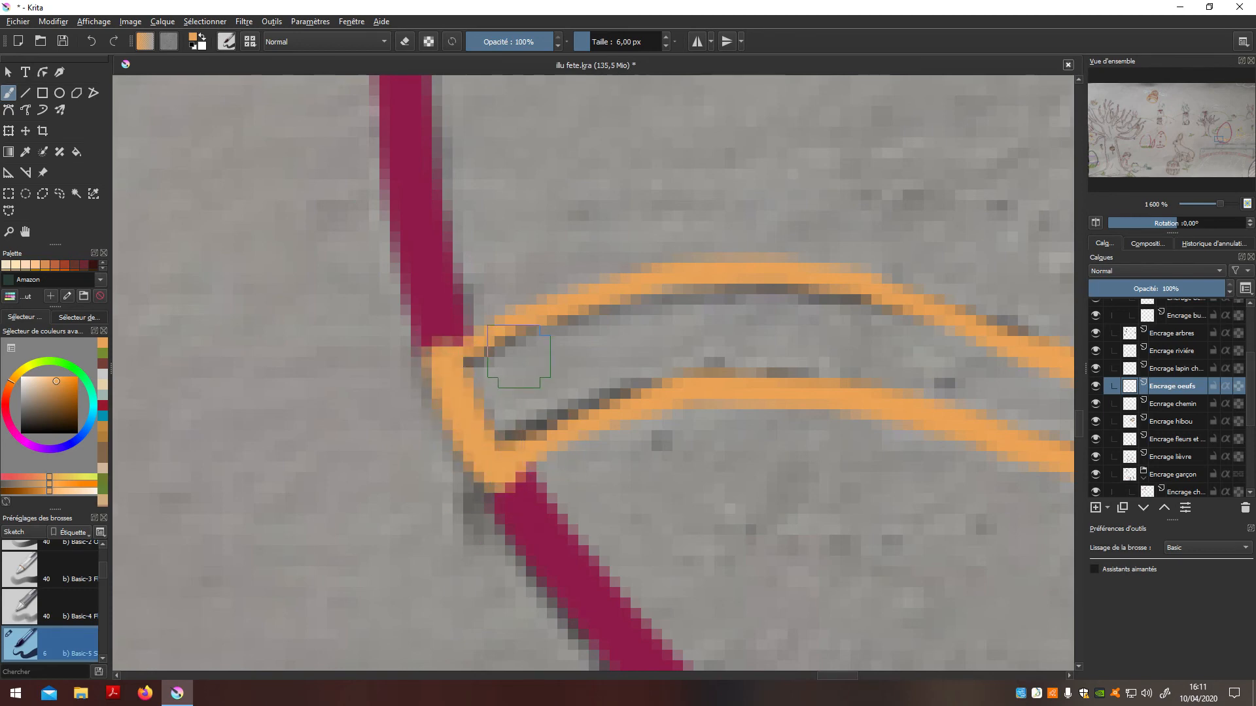
scroll(746, 415, down, 3)
scroll(811, 365, up, 3)
drag(649, 364, 659, 355)
scroll(692, 372, down, 2)
Erase the magenta outline between the orange lines at the right end of the egg's lower band
key(h)
drag(779, 392, 389, 409)
drag(818, 465, 463, 497)
scroll(680, 435, up, 1)
scroll(680, 435, up, 1)
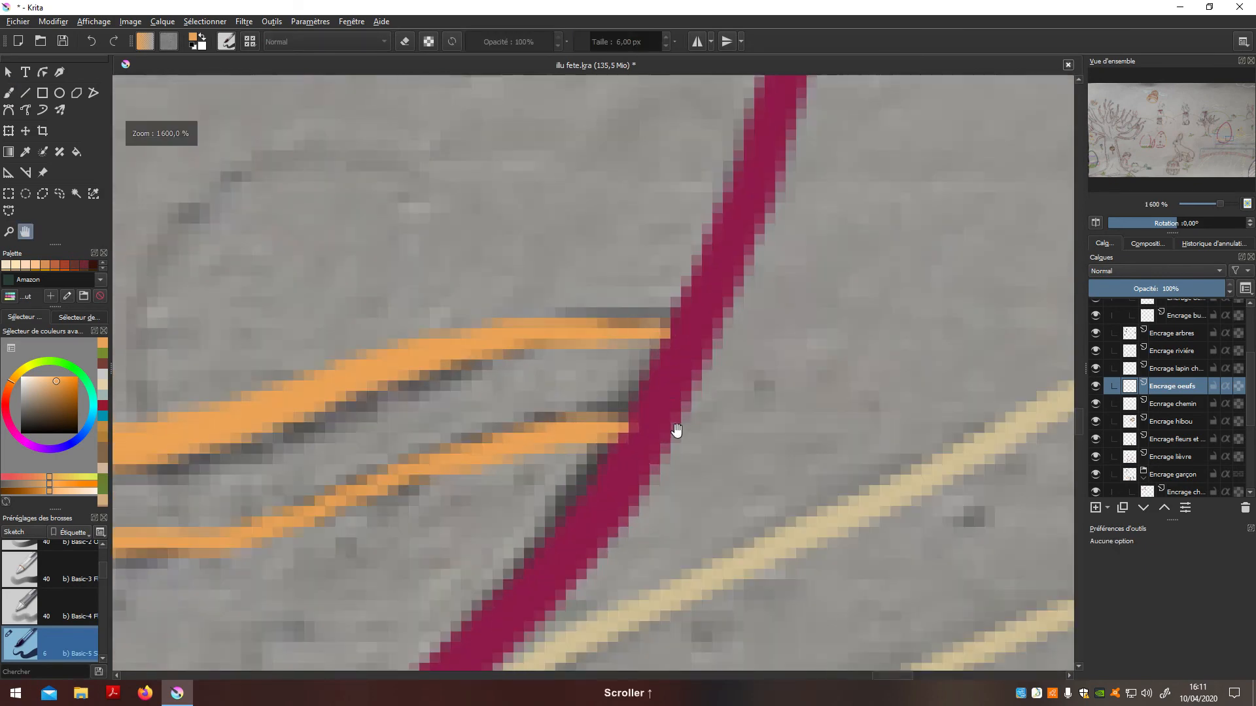
key(b)
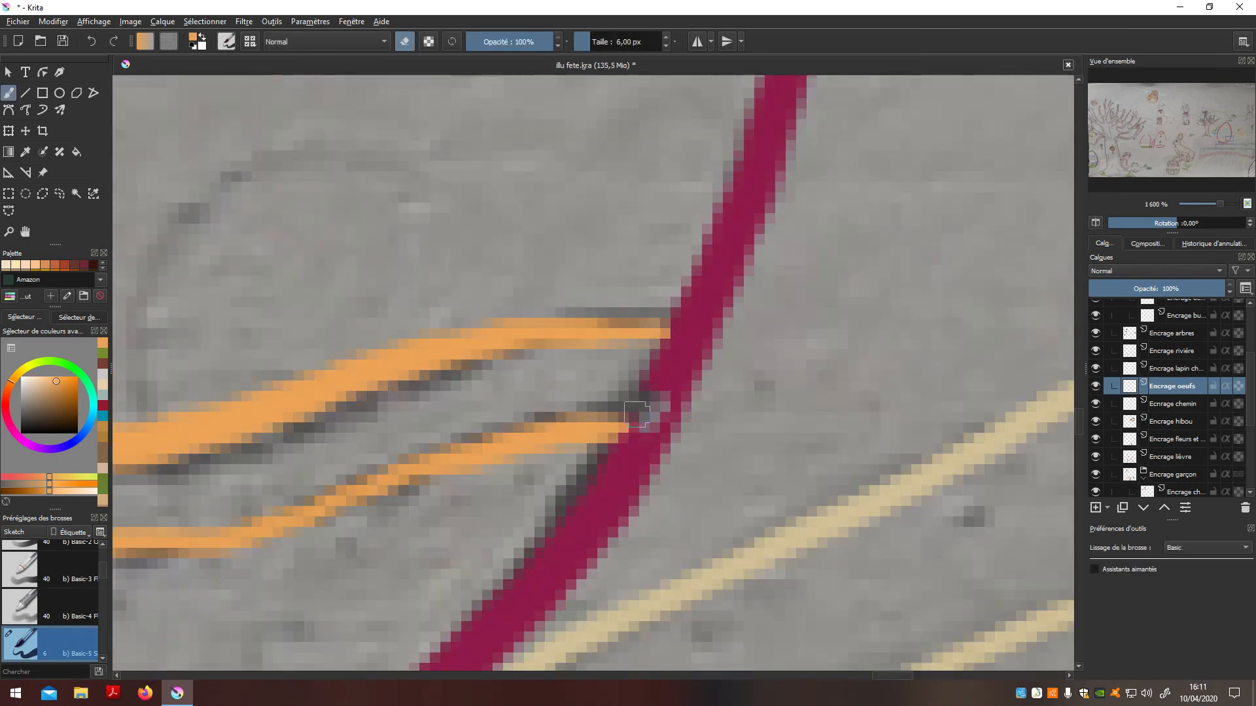
mouse_move(639, 437)
mouse_down()
mouse_move(710, 367)
mouse_move(655, 378)
mouse_move(702, 336)
mouse_up()
Extend the lower band's upper line and close its right end with a thin orange edge
key(e)
mouse_move(625, 442)
mouse_down()
mouse_move(663, 435)
mouse_move(707, 367)
mouse_move(717, 331)
mouse_move(683, 318)
mouse_up()
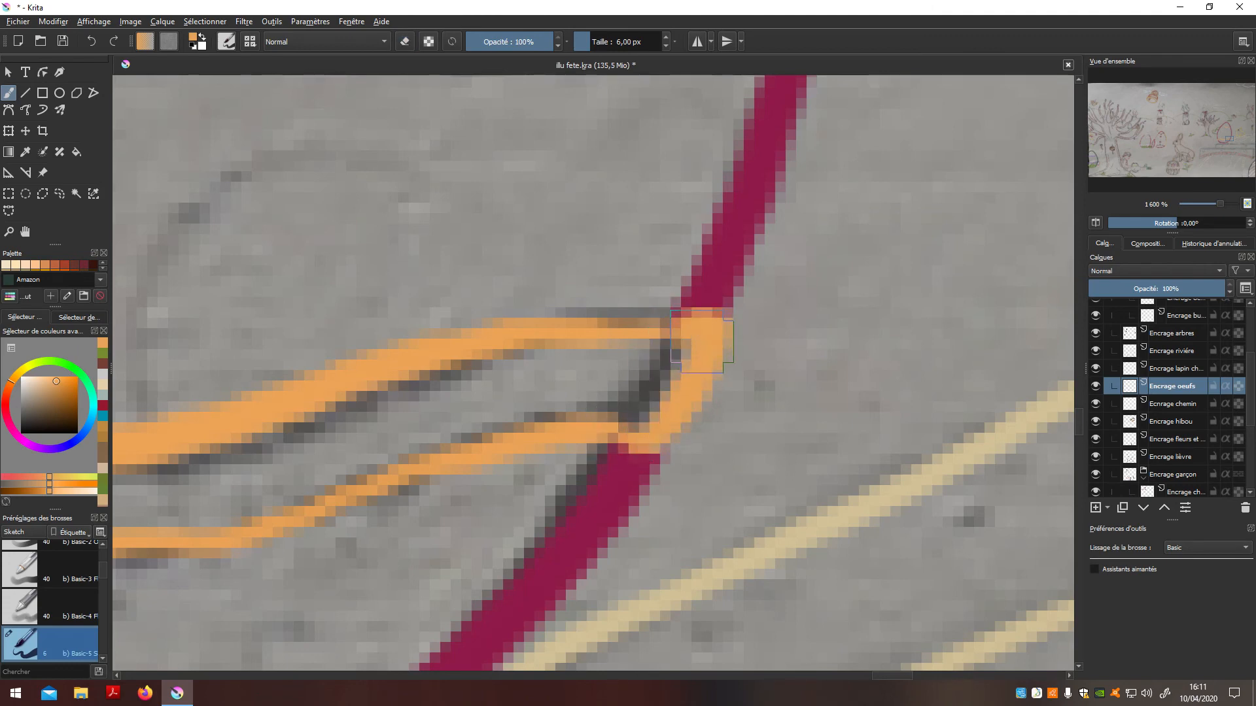
key(ctrl+z)
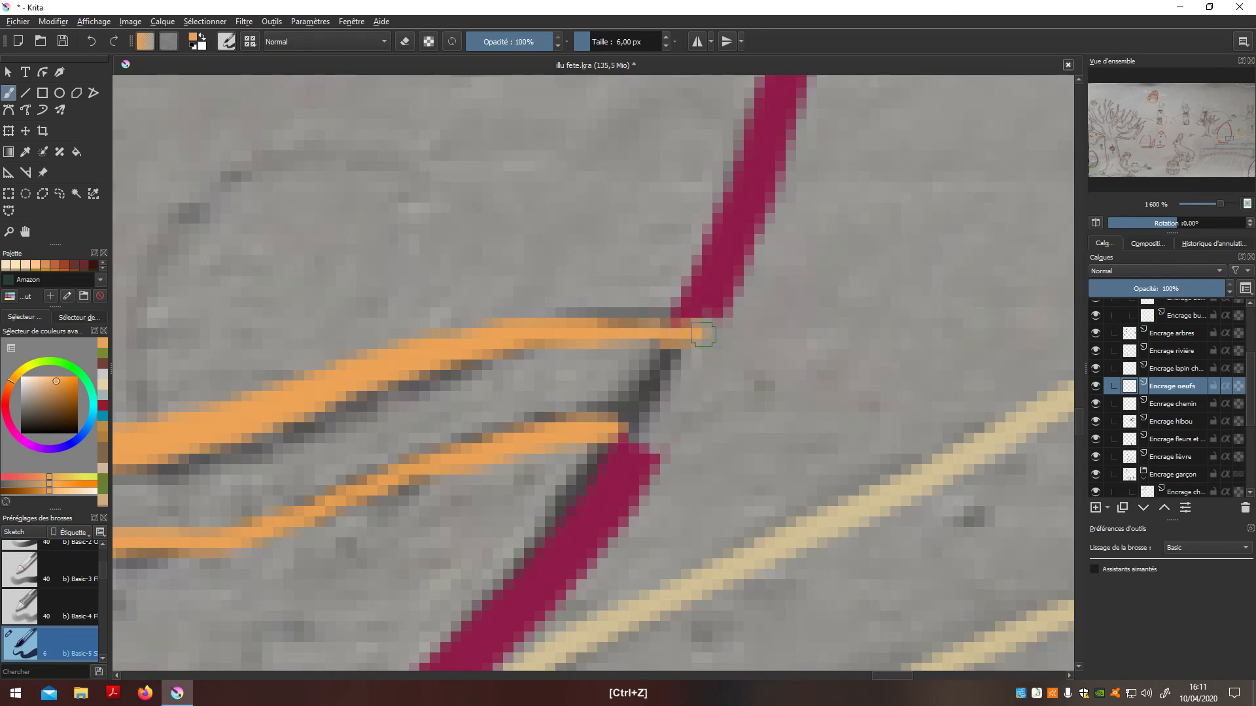
mouse_move(699, 373)
mouse_down()
mouse_move(656, 445)
mouse_move(622, 457)
mouse_move(636, 475)
mouse_move(616, 433)
mouse_move(648, 444)
mouse_up()
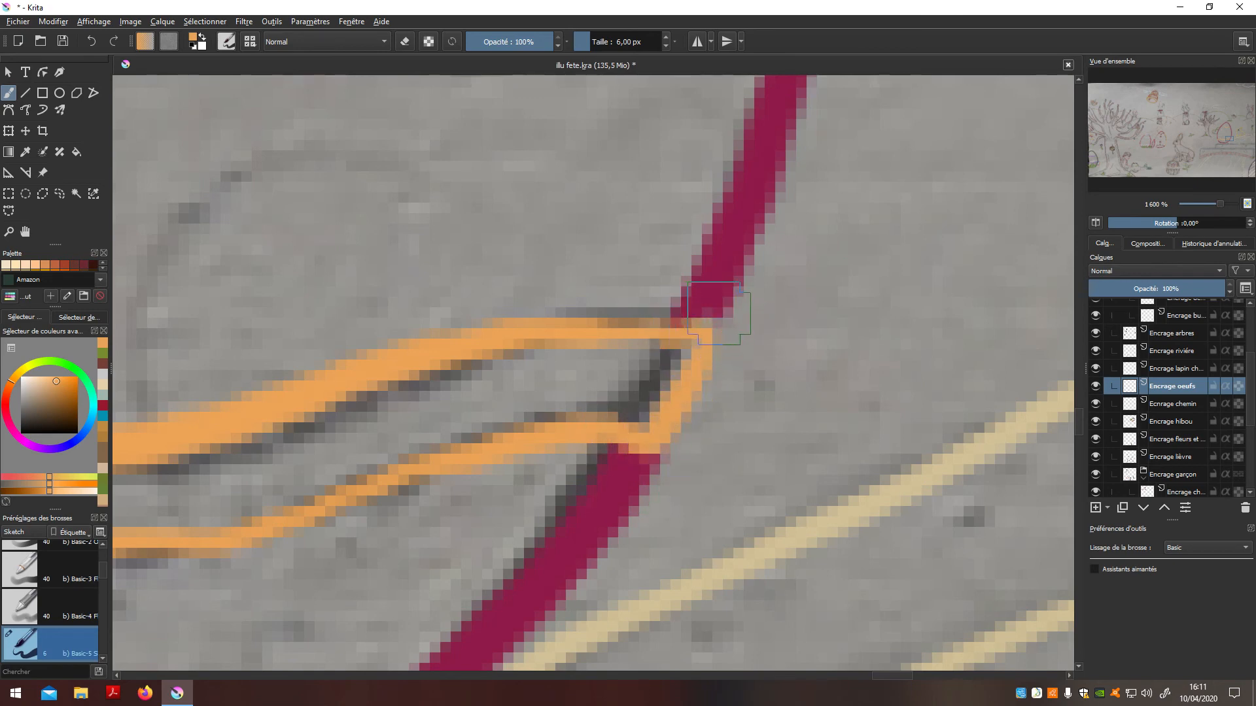
Sample the egg's magenta and rejoin the outline to the lower band's right end
key(p)
click(724, 280)
key(b)
Resample the band's orange and erase the magenta outline at the right end of the egg's upper band
key(p)
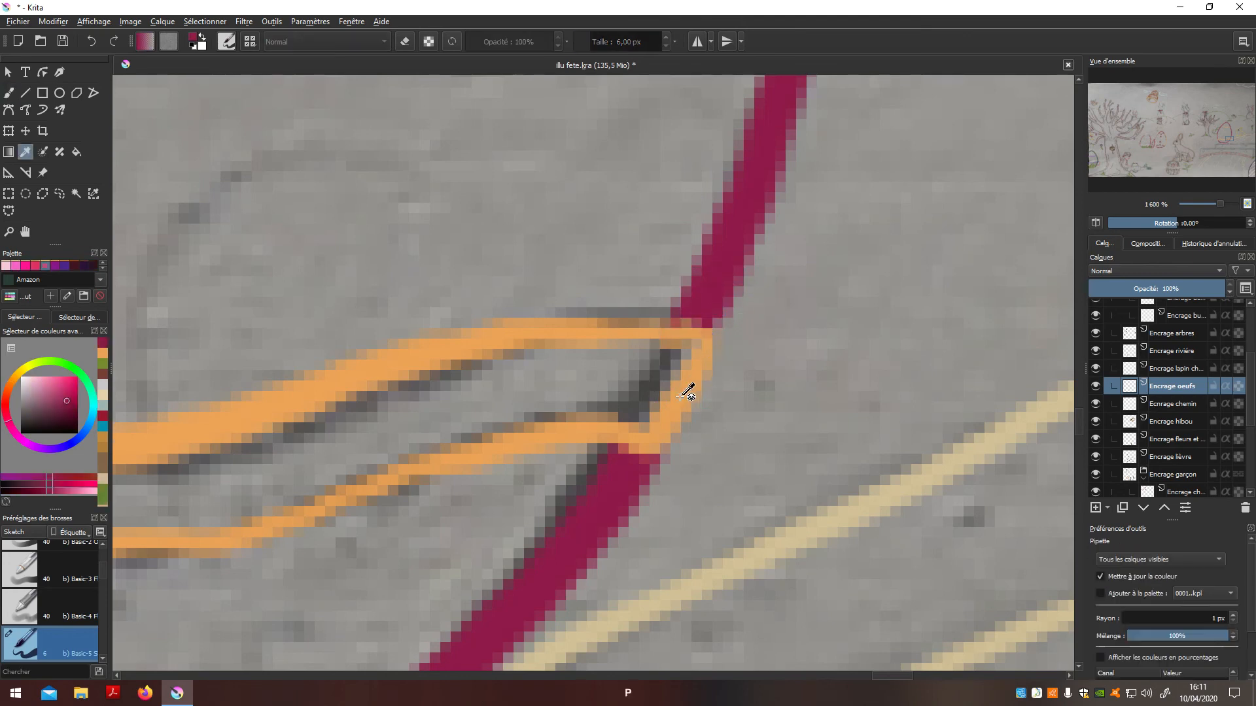
click(592, 431)
scroll(608, 431, down, 4)
key(n)
drag(646, 229, 645, 435)
scroll(638, 406, up, 5)
key(b)
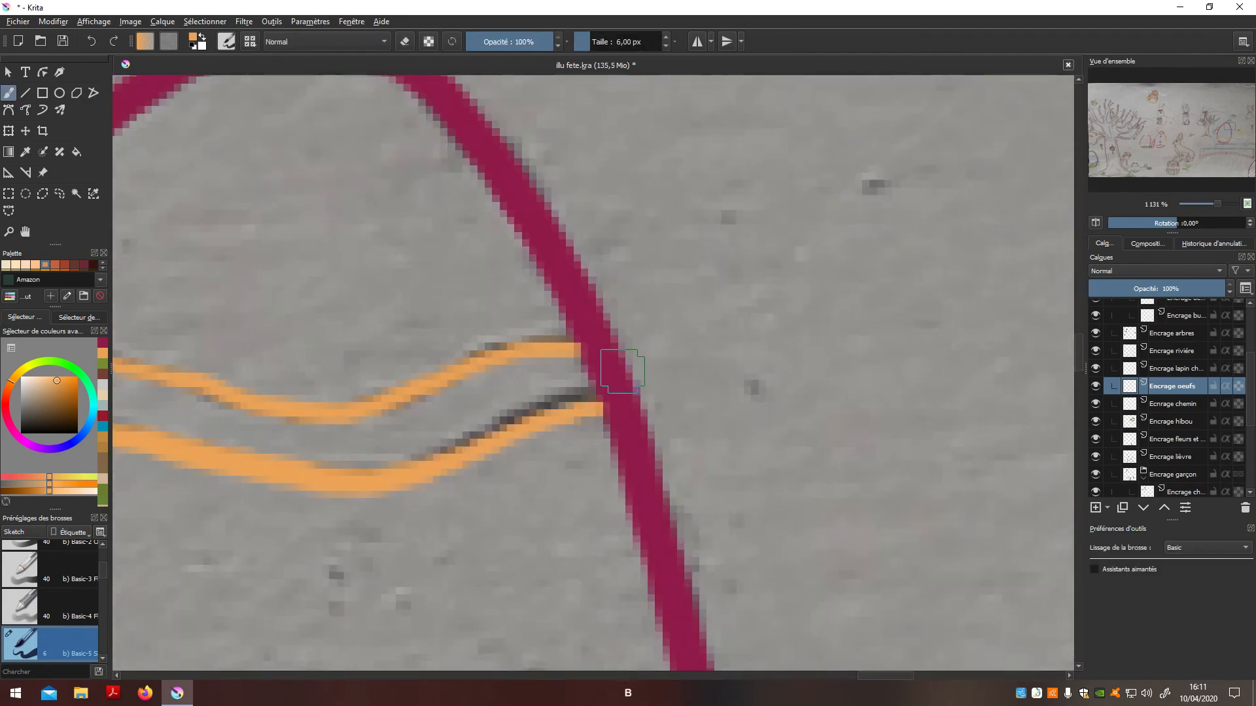
mouse_move(591, 347)
mouse_down()
mouse_move(618, 345)
mouse_move(593, 359)
mouse_up()
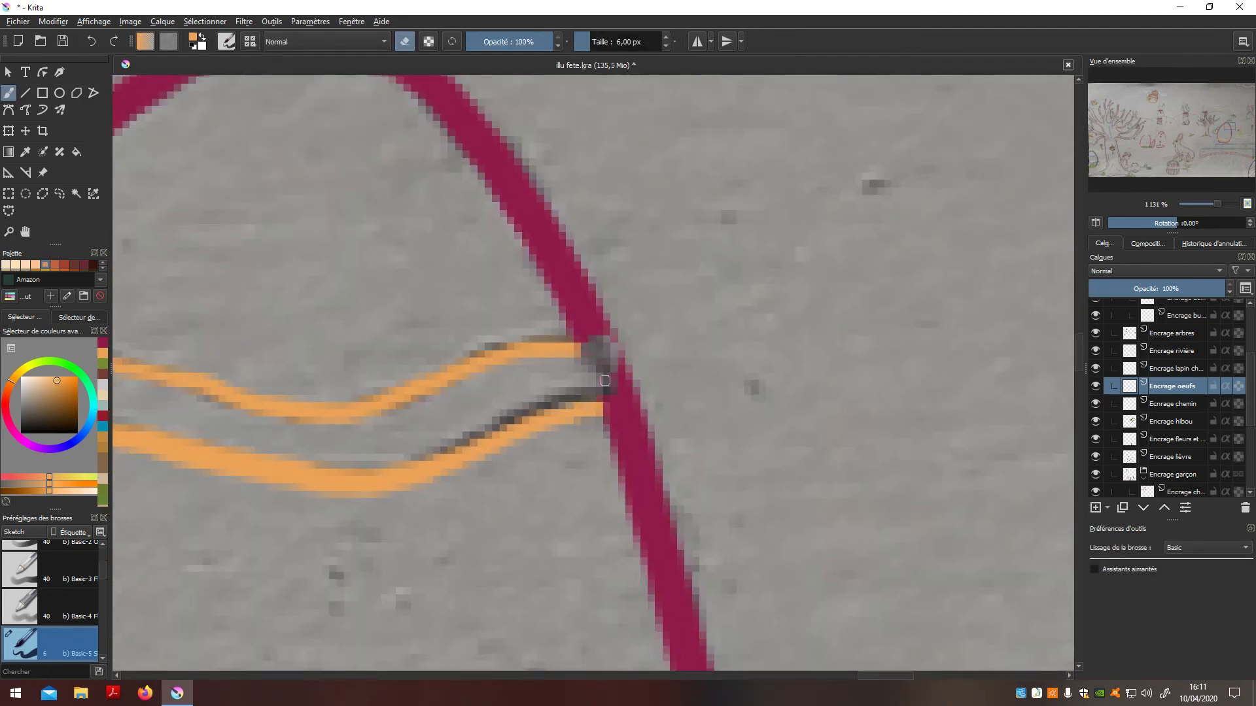
Close the right end of the egg's upper band with an orange edge, redoing the first stroke
key(e)
mouse_move(595, 344)
mouse_down()
mouse_move(607, 398)
mouse_move(614, 388)
mouse_move(602, 446)
mouse_move(603, 396)
mouse_up()
key(ctrl+z)
key(ctrl+z)
drag(592, 342, 611, 404)
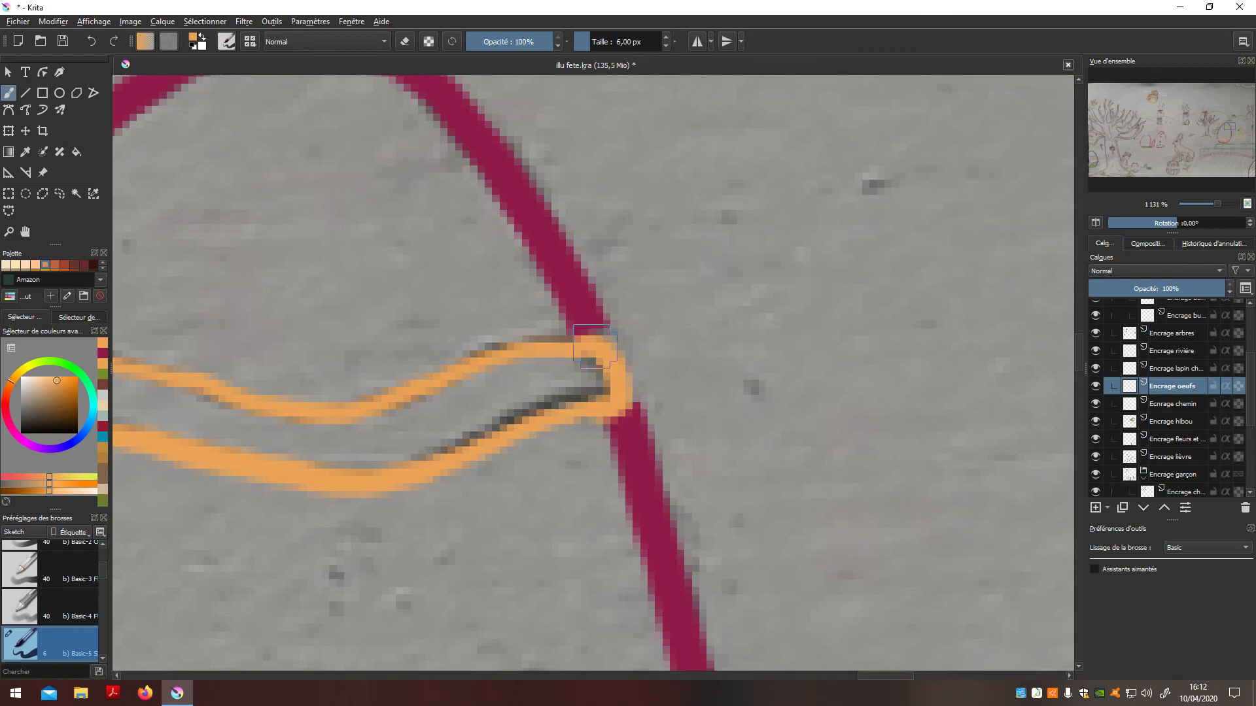
Erase the magenta outline crossing the left end of the egg's upper band
key(h)
mouse_move(285, 435)
mouse_down()
mouse_move(608, 406)
mouse_move(710, 375)
mouse_up()
key(b)
key(e)
mouse_move(467, 357)
mouse_down()
mouse_move(433, 366)
mouse_move(417, 404)
mouse_move(406, 387)
mouse_move(422, 344)
mouse_move(421, 383)
mouse_move(460, 347)
mouse_move(443, 324)
mouse_move(487, 337)
mouse_move(506, 319)
mouse_move(446, 350)
mouse_move(393, 420)
mouse_up()
Close the upper band's left end in orange and extend its lower line to meet the new edge
key(e)
drag(463, 335, 661, 297)
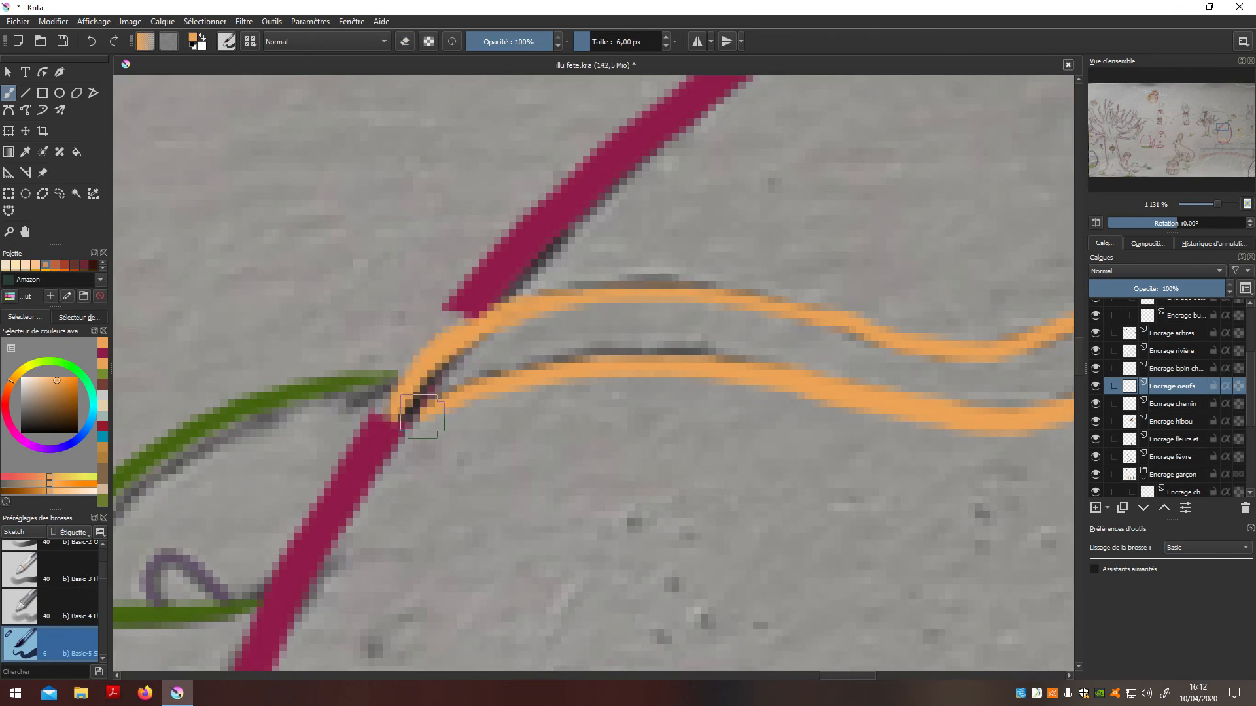
drag(408, 414, 513, 383)
key(ctrl+z)
click(53, 23)
click(62, 54)
Sample the egg's magenta and redraw the outline along the outer side of the upper band's left end
key(p)
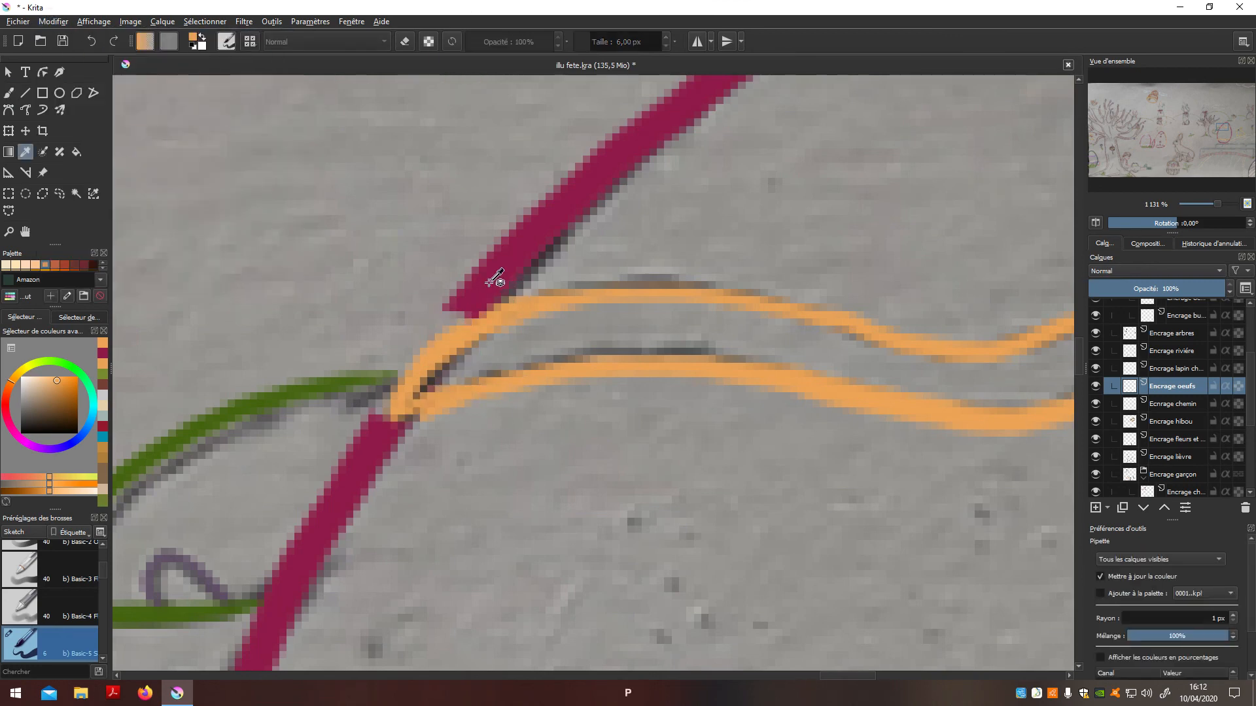
click(494, 282)
key(b)
mouse_move(472, 307)
mouse_down()
mouse_move(435, 330)
mouse_move(374, 421)
mouse_up()
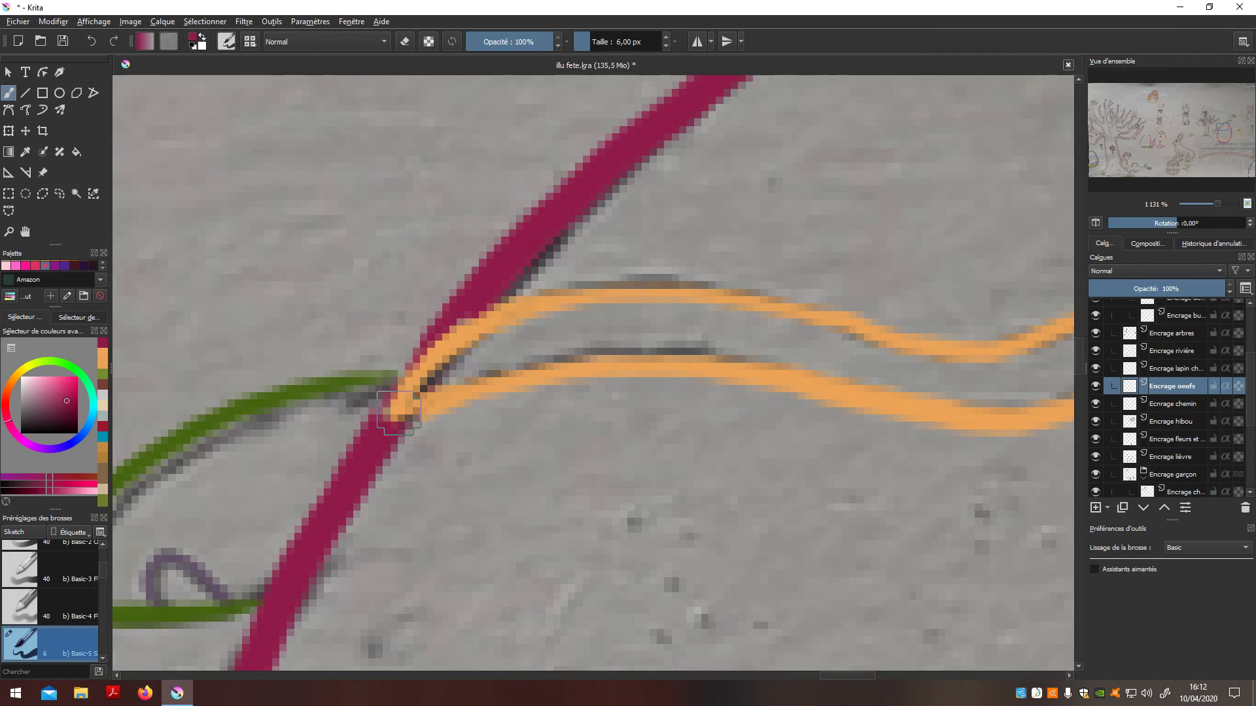
scroll(571, 339, down, 8)
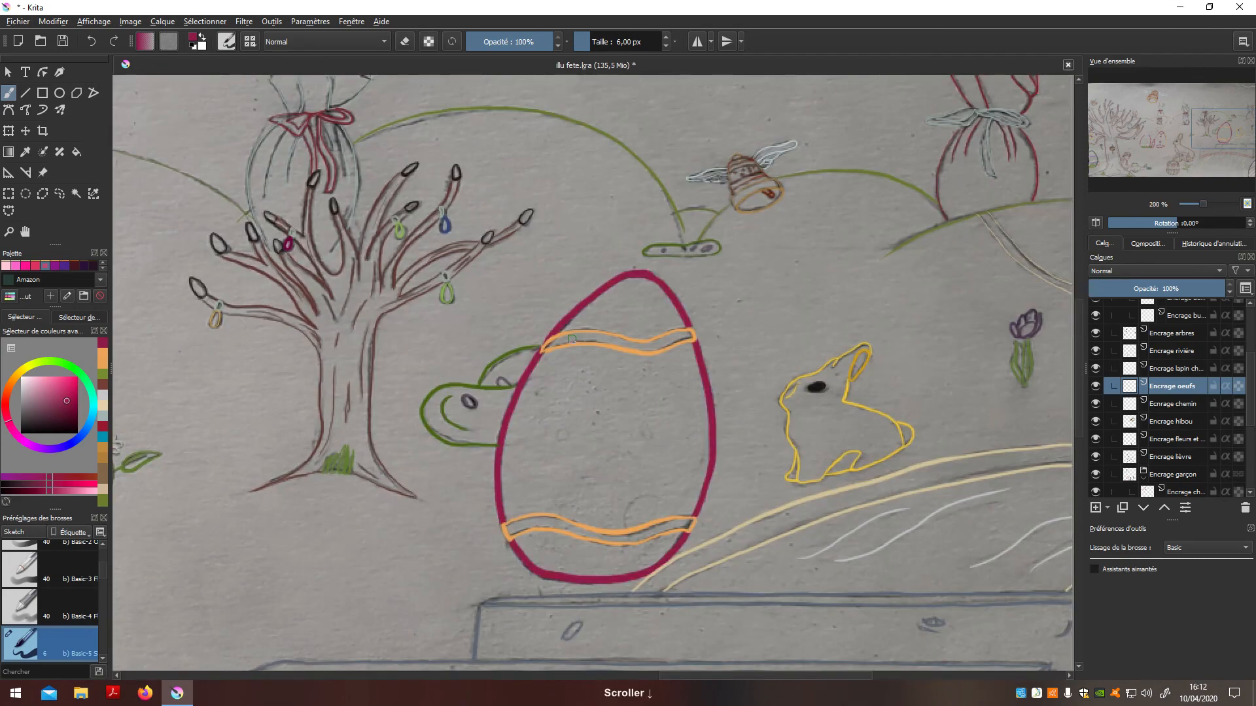
Undo the last strokes made at the left end of the egg's upper band
scroll(571, 339, up, 8)
key(ctrl+z)
key(ctrl+z)
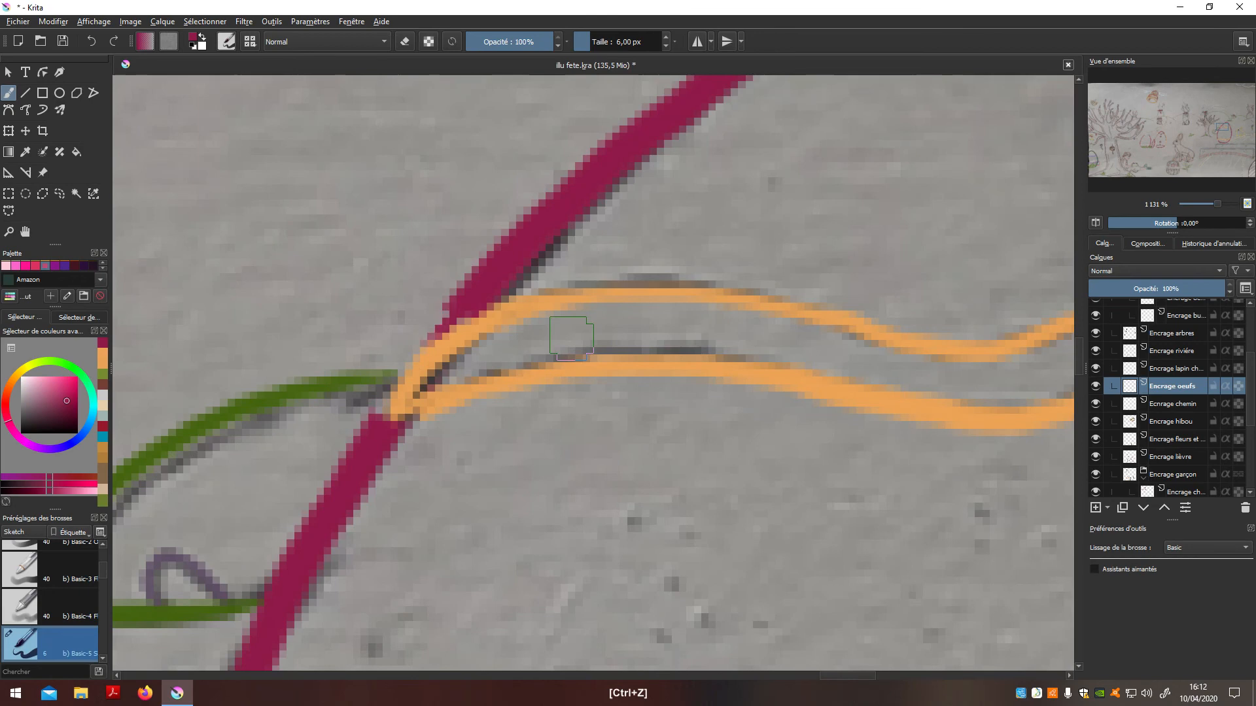
key(ctrl+z)
key(ctrl+z)
key(ctrl+z)
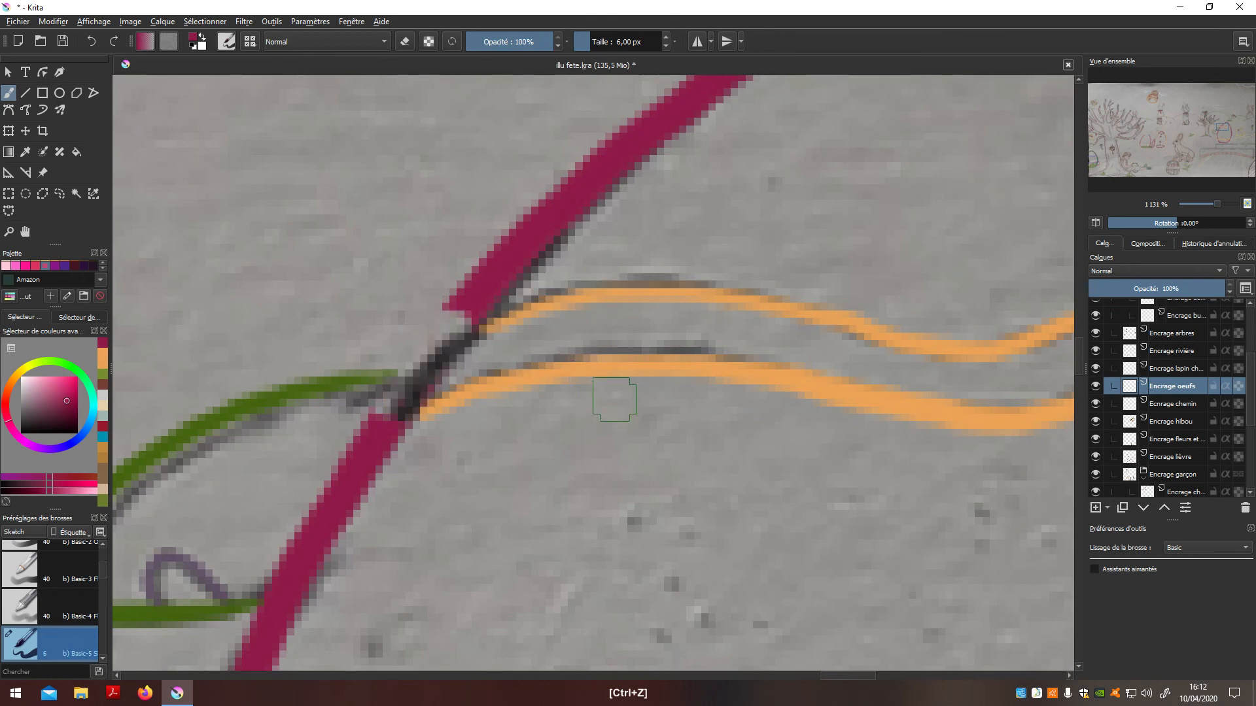
Sample the band's orange and draw a new curved edge closing the left end of the egg's upper band
scroll(615, 399, up, 2)
key(p)
click(605, 339)
scroll(587, 375, down, 2)
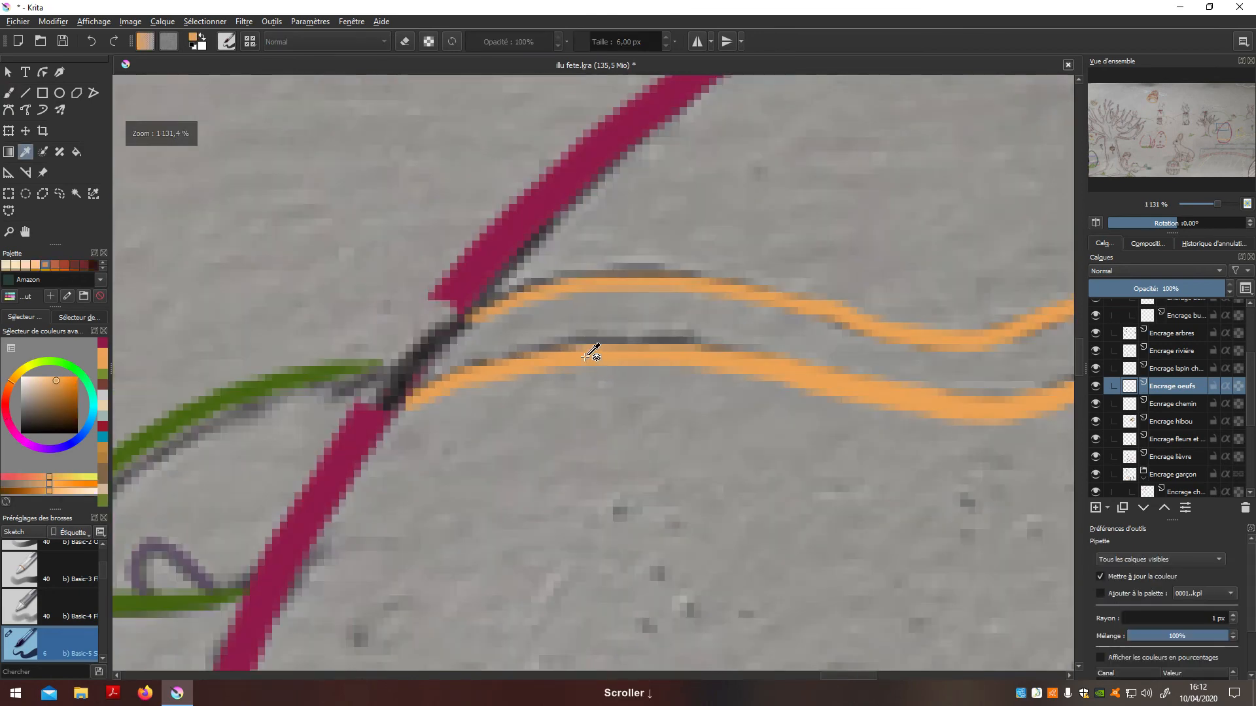
key(b)
mouse_move(510, 302)
mouse_down()
mouse_move(407, 340)
mouse_move(369, 400)
mouse_move(396, 413)
mouse_up()
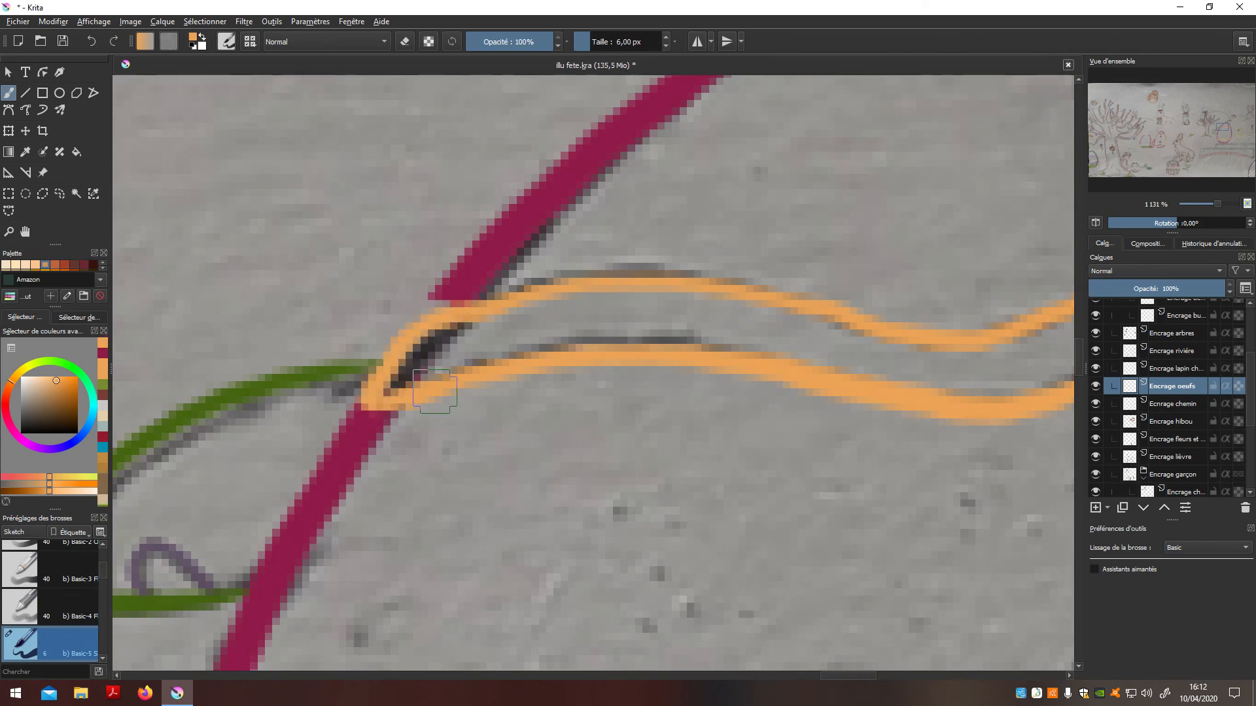
Sample the egg's magenta and touch up the outline where it meets the upper band's left end
key(p)
click(487, 280)
key(b)
scroll(516, 273, down, 10)
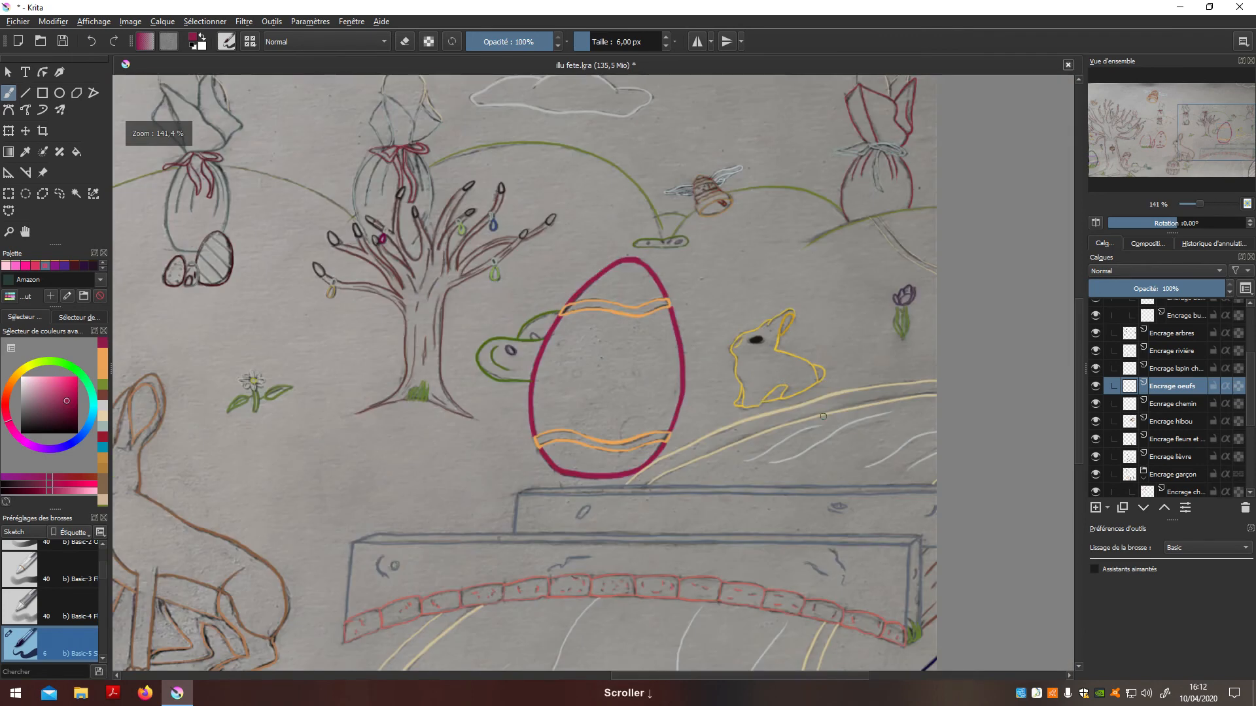
Make the white layer Calque 9 and the colouring mask layer visible
drag(1253, 414, 1252, 478)
click(1098, 452)
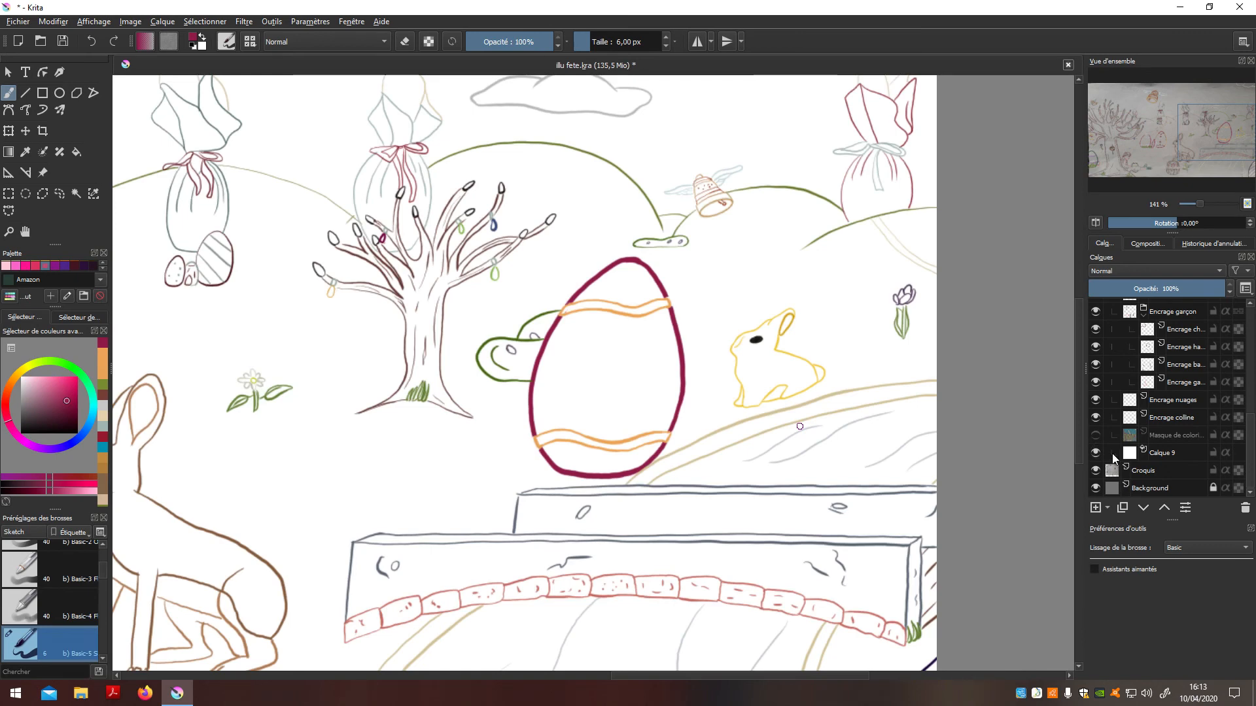
click(1096, 435)
Sample the band's orange and cover the green specks at the right end of the egg's lower band
key(h)
scroll(772, 412, up, 5)
drag(258, 415, 686, 472)
key(p)
click(556, 500)
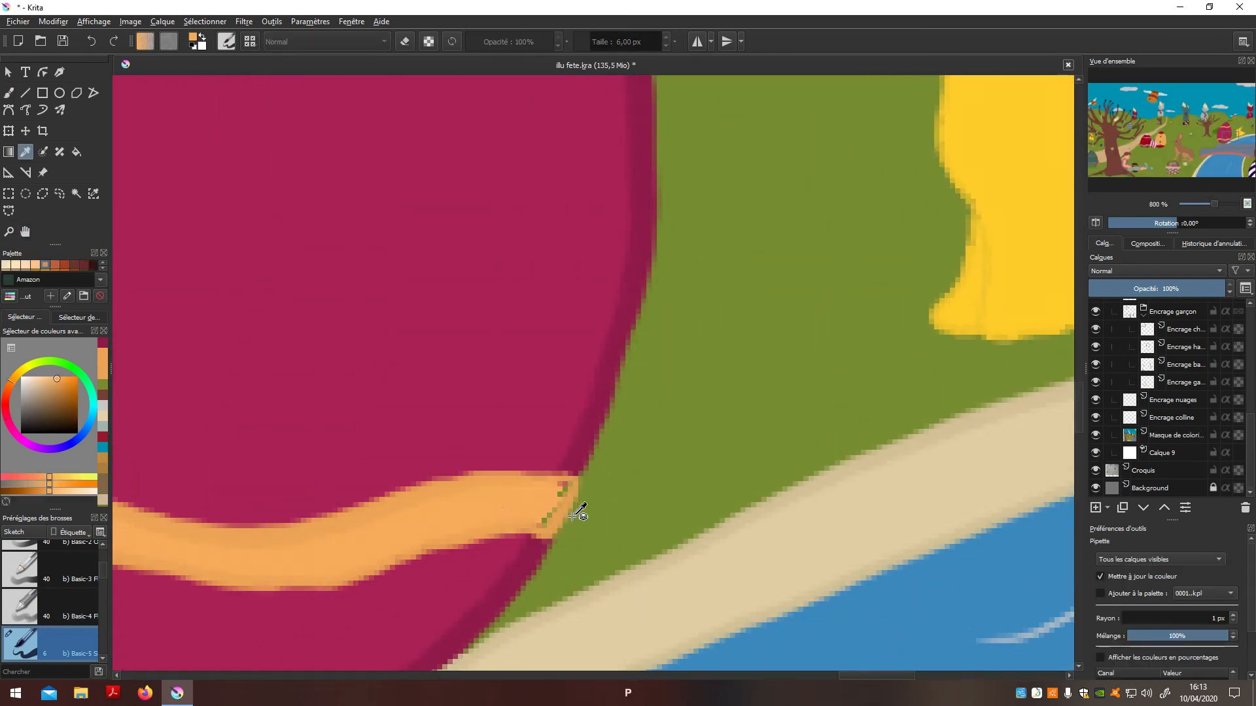
key(b)
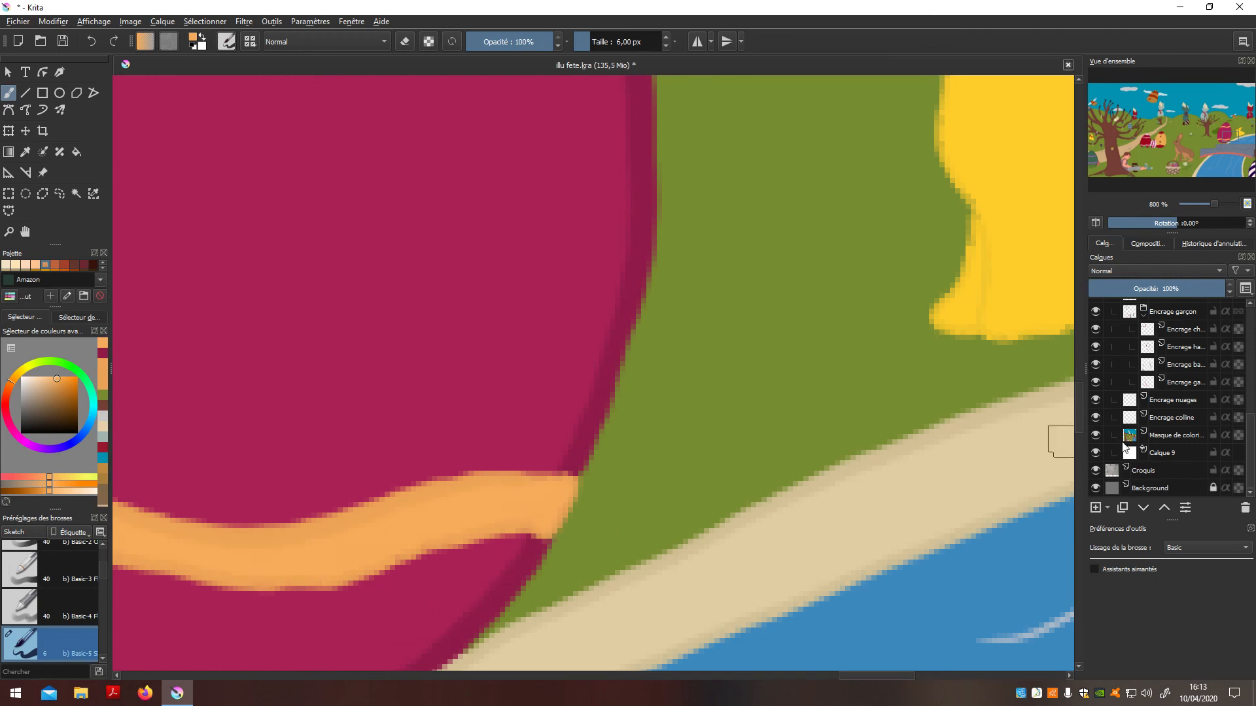
On the Encrage oeufs layer, sample the magenta of the egg's outline beside the upper band's right end
click(1178, 436)
scroll(563, 500, down, 2)
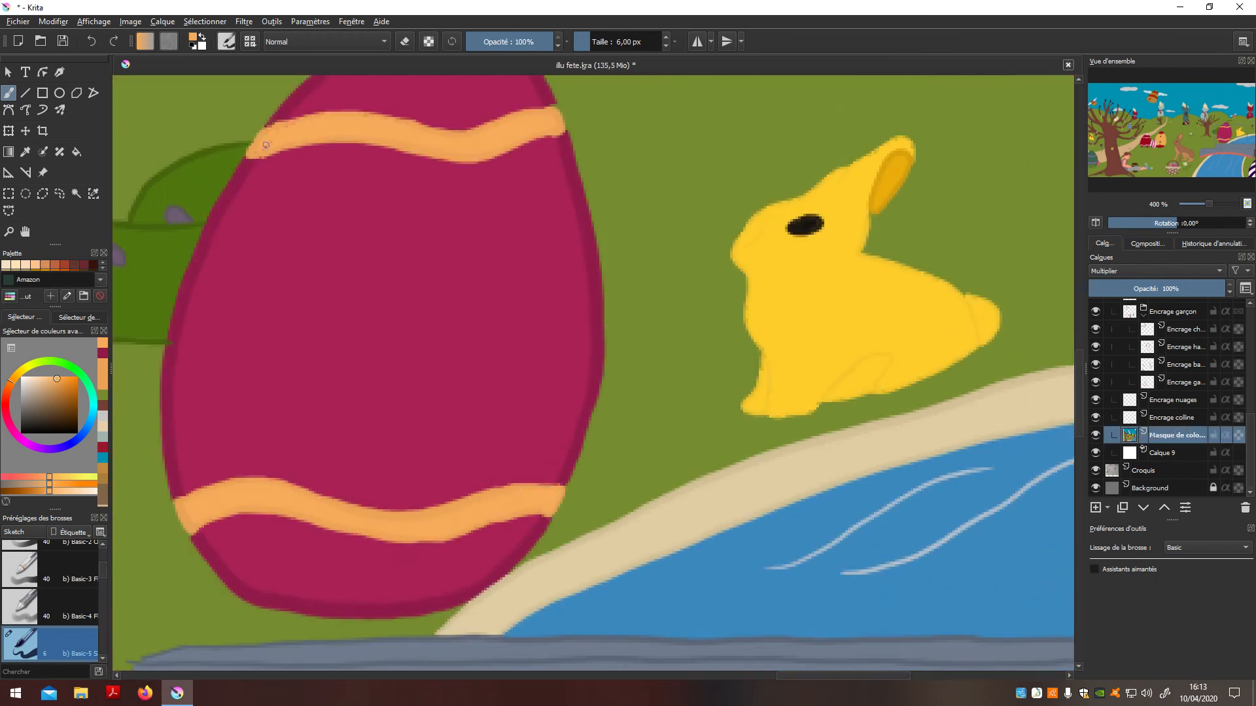
drag(1253, 430, 1249, 342)
scroll(1236, 341, up, 2)
scroll(1251, 333, down, 6)
click(1171, 376)
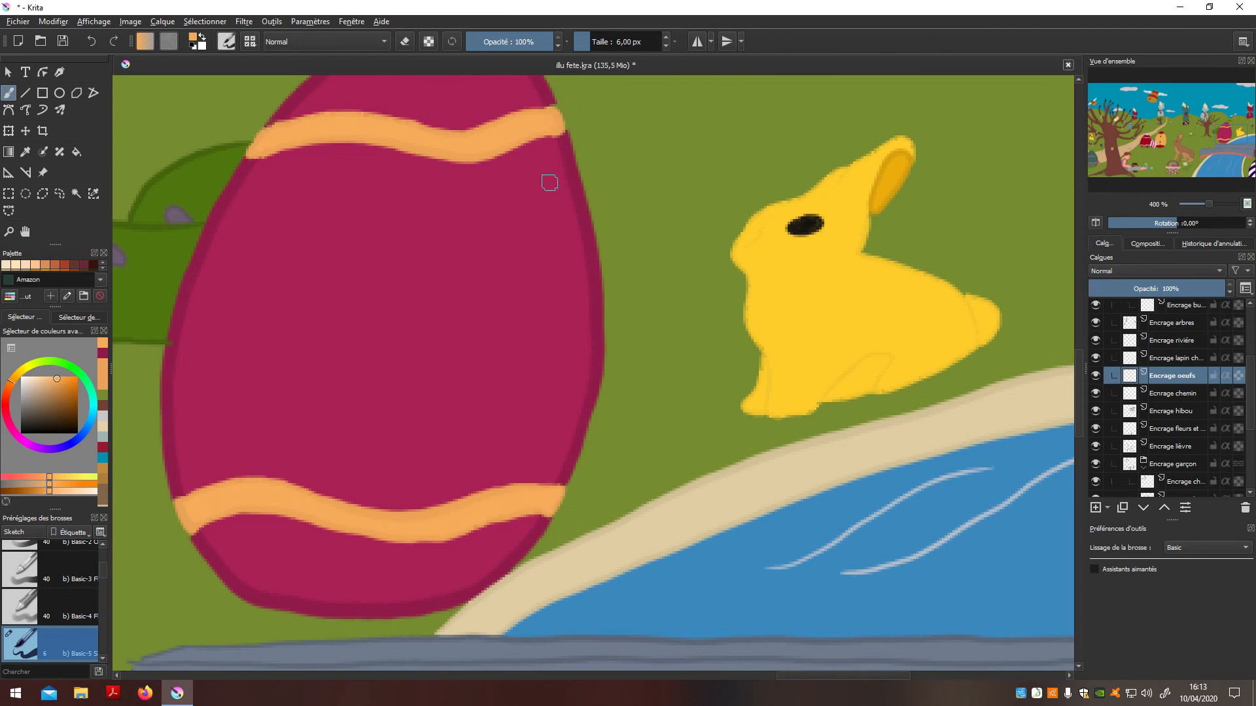
scroll(550, 182, up, 8)
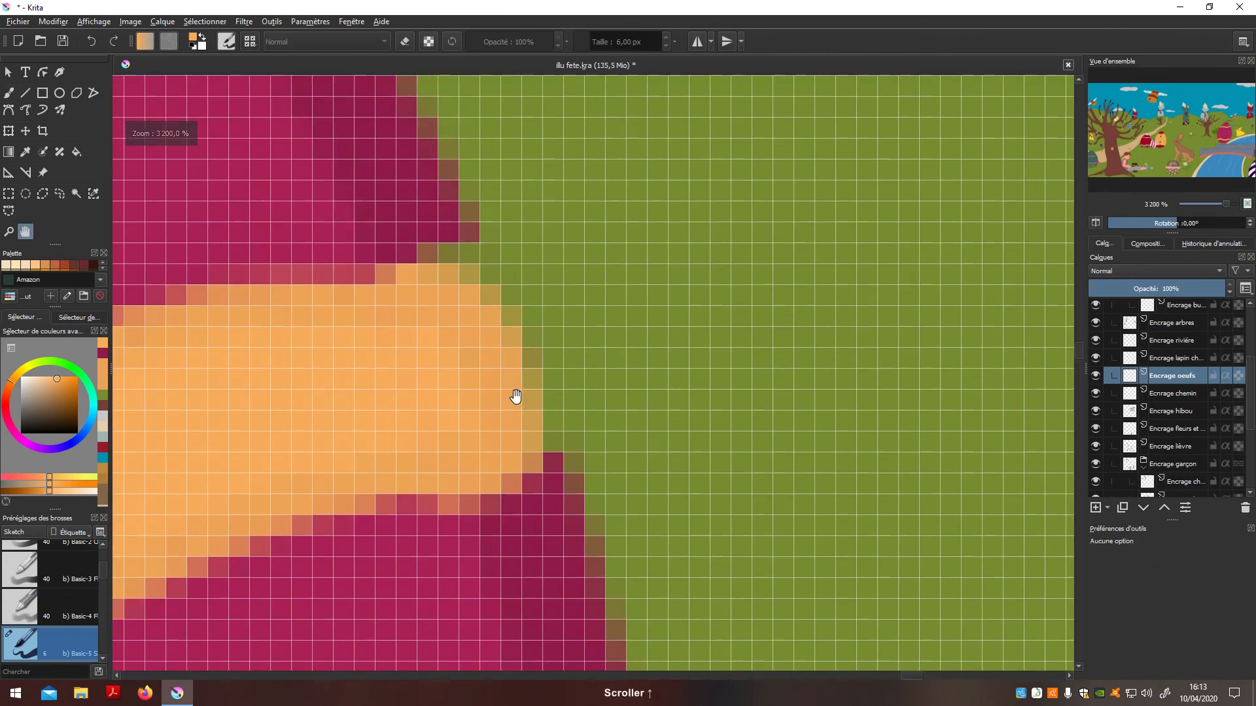
scroll(516, 396, down, 2)
key(b)
ctrl+click(463, 258)
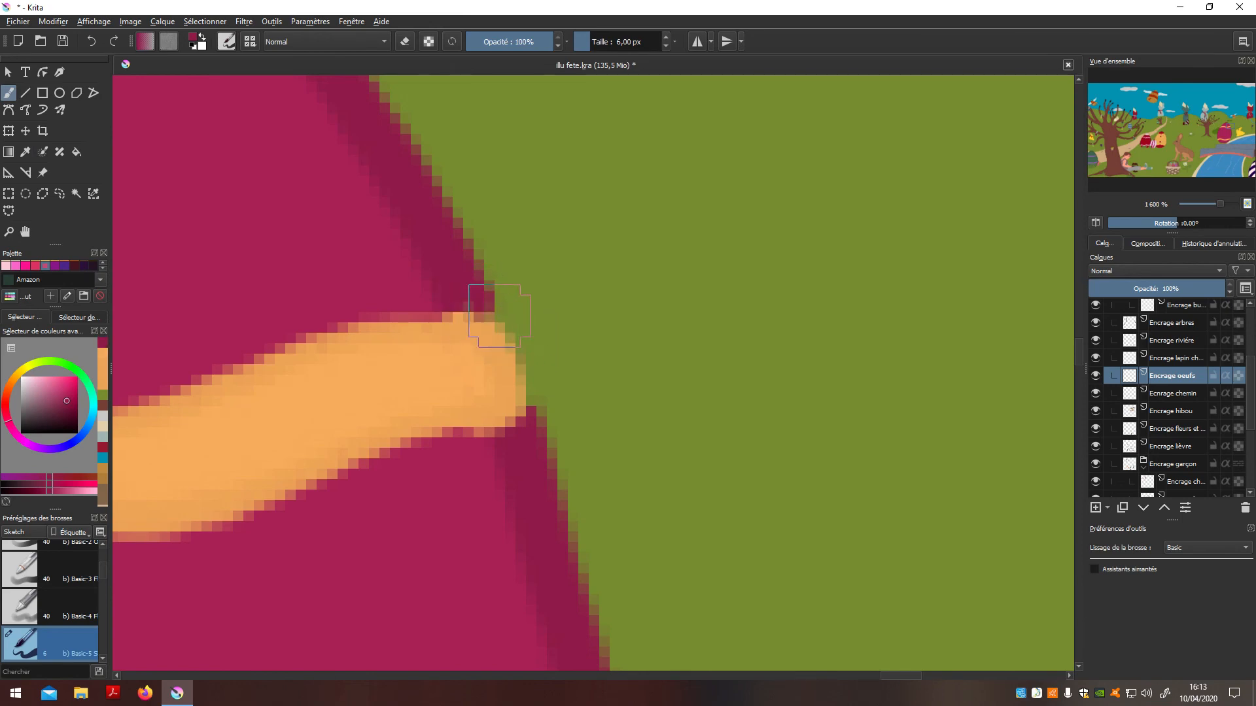
Look over the bridge, river, red bundle, hills and top of the large egg for remaining colouring flaws
scroll(530, 405, down, 10)
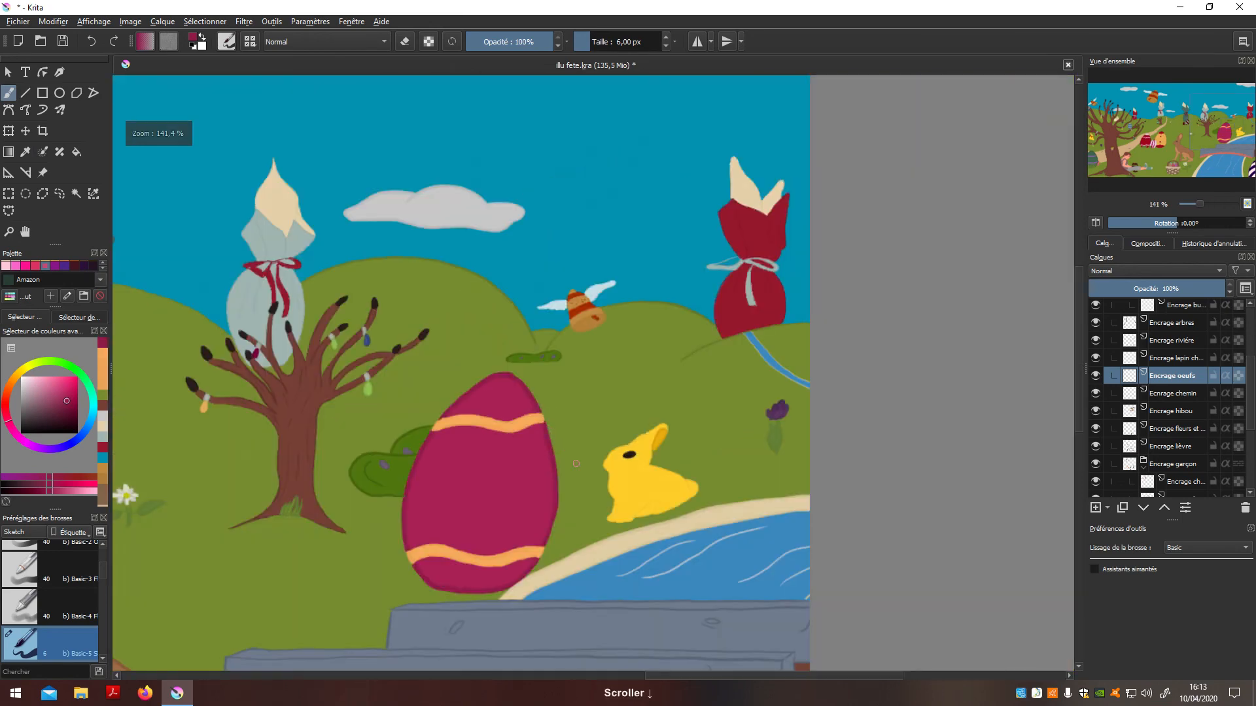
scroll(575, 294, down, 5)
scroll(591, 331, down, 3)
scroll(600, 345, up, 2)
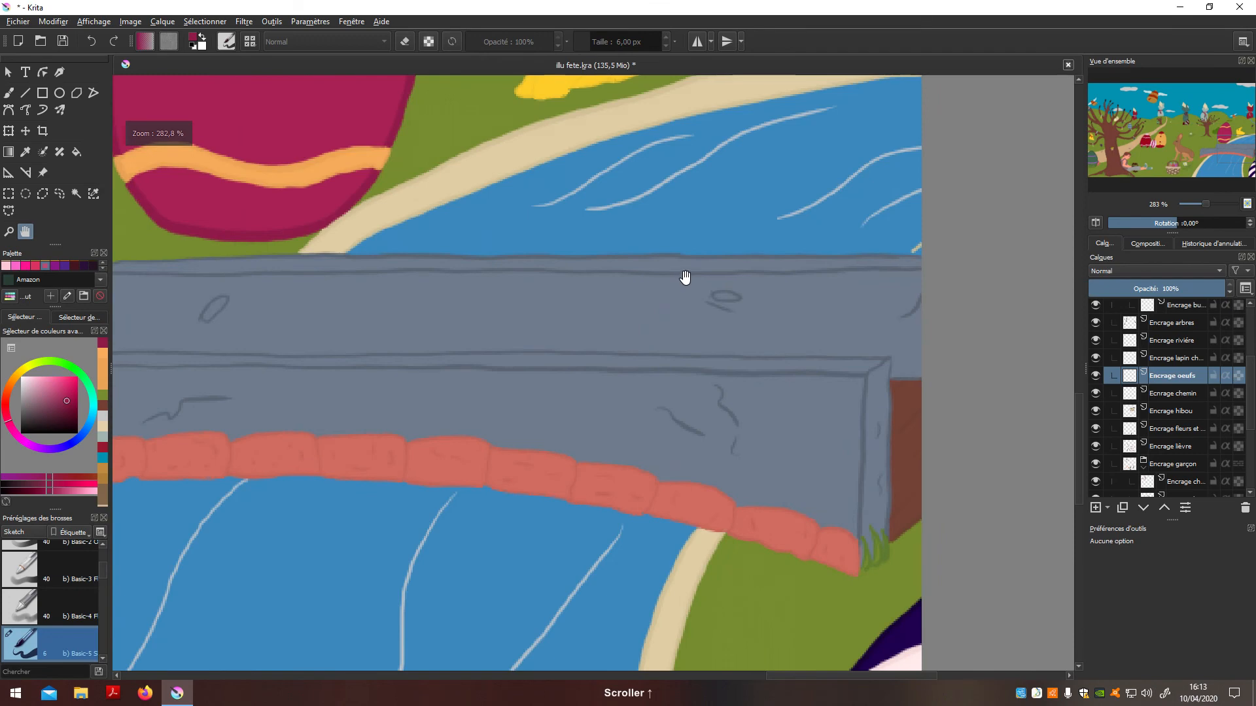
scroll(684, 274, up, 3)
scroll(558, 476, down, 2)
scroll(627, 353, up, 3)
drag(645, 351, 706, 421)
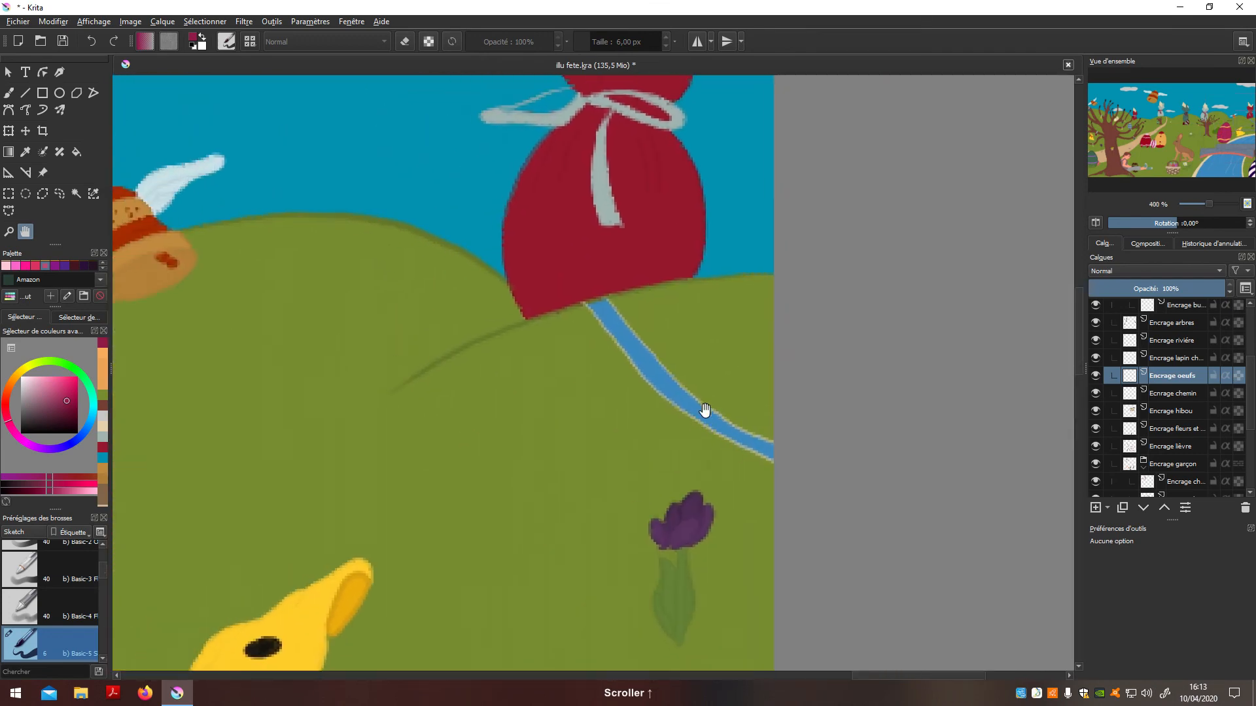
scroll(650, 384, down, 1)
scroll(707, 275, down, 2)
drag(712, 258, 541, 456)
scroll(497, 418, up, 4)
key(b)
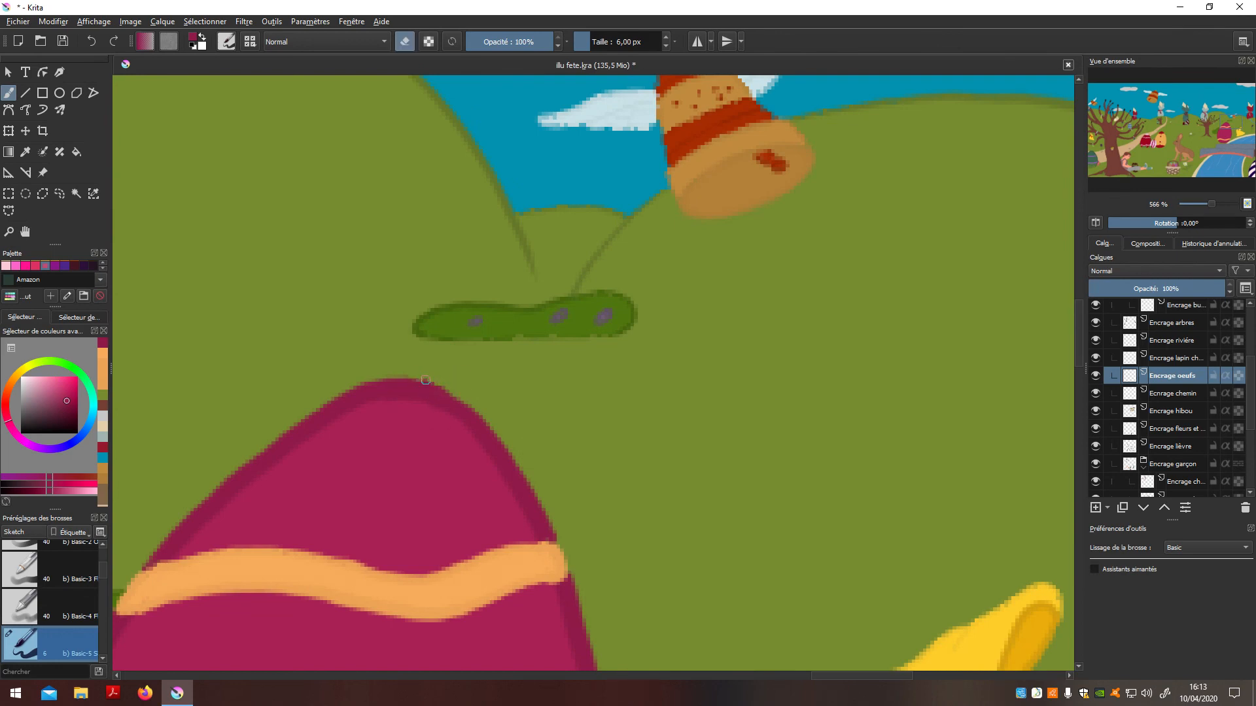
scroll(458, 381, down, 4)
On the colouring mask layer, sample the ribbon's red and smooth the jagged ribbon tails of the pale bundle beside the small cloud
click(25, 232)
drag(266, 492, 896, 370)
scroll(547, 401, up, 5)
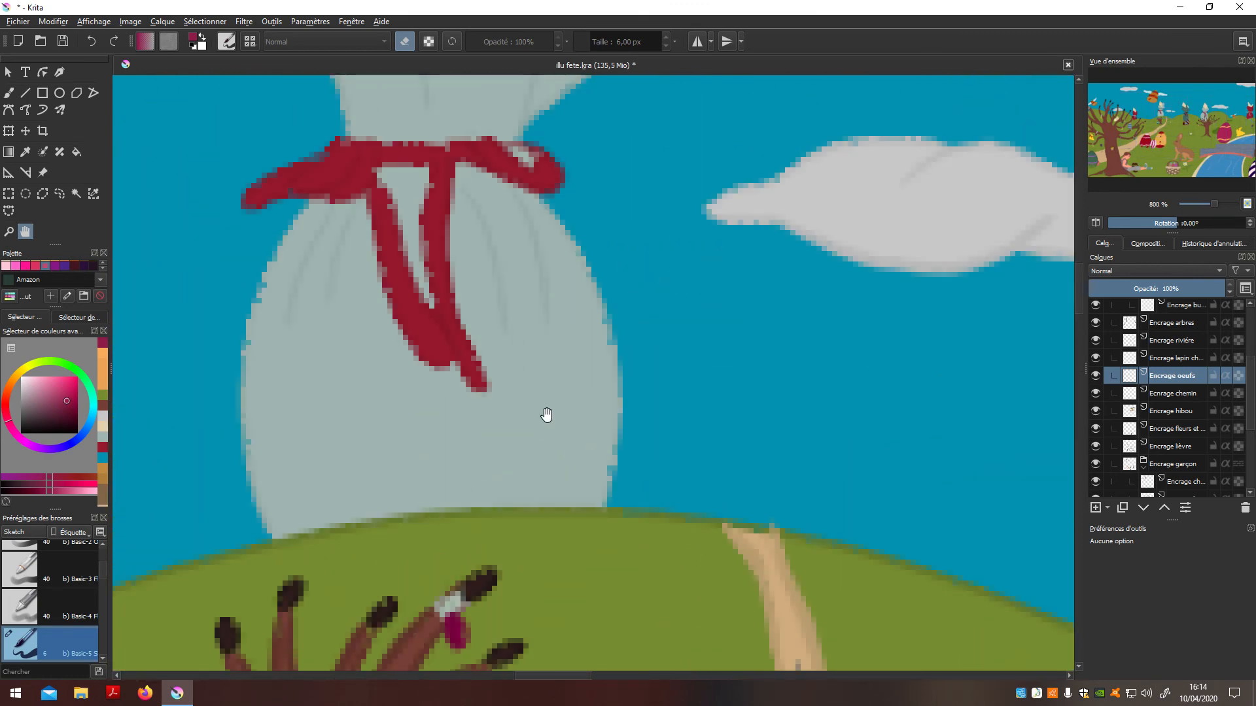
scroll(1183, 419, down, 5)
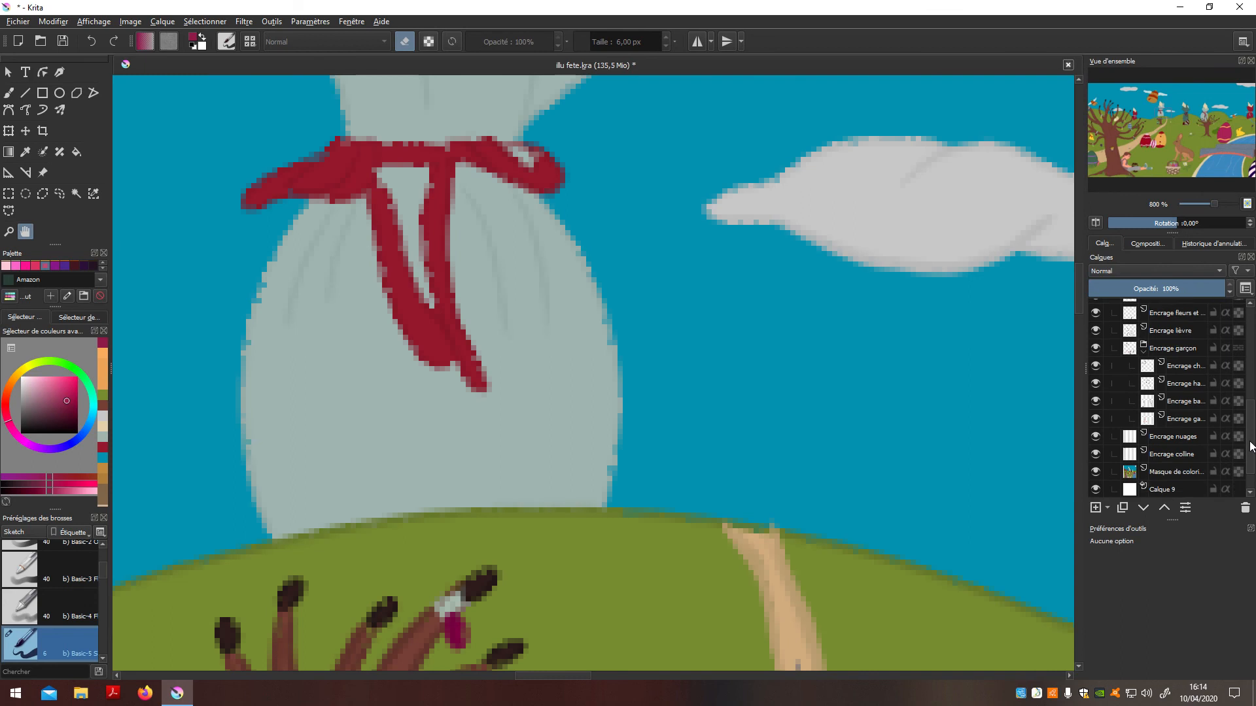
click(1170, 435)
scroll(412, 327, up, 1)
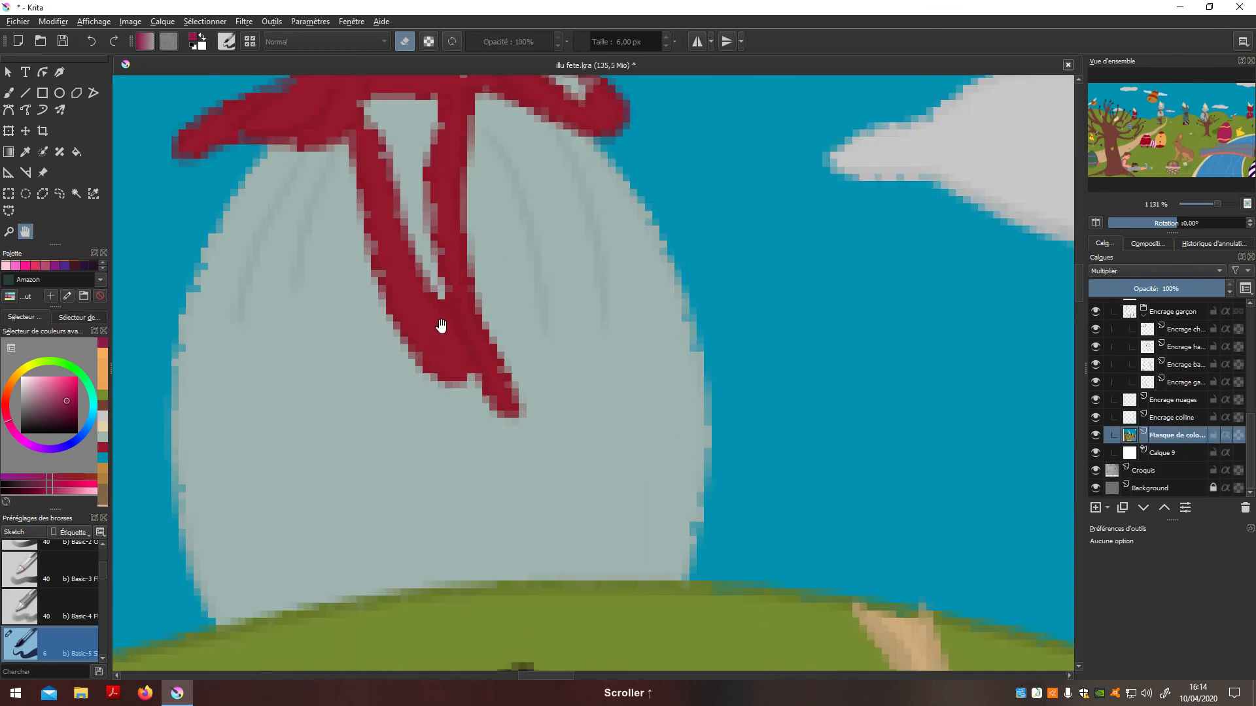
key(p)
click(413, 284)
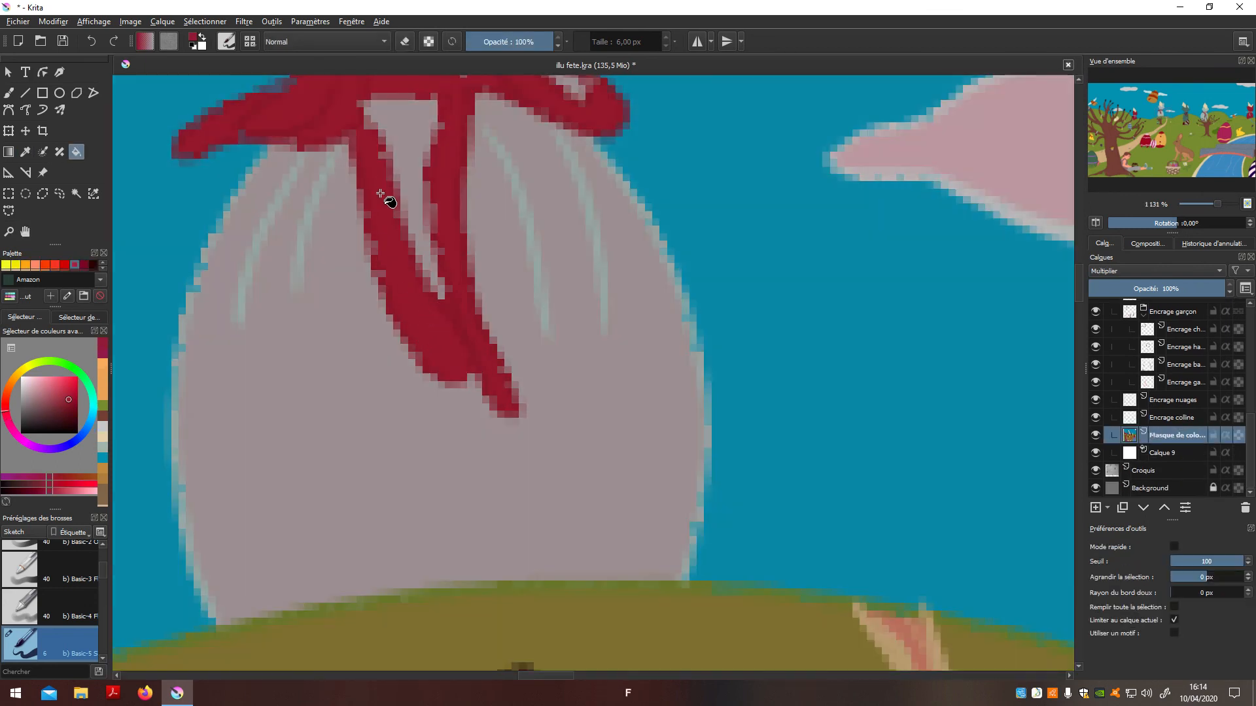
key(b)
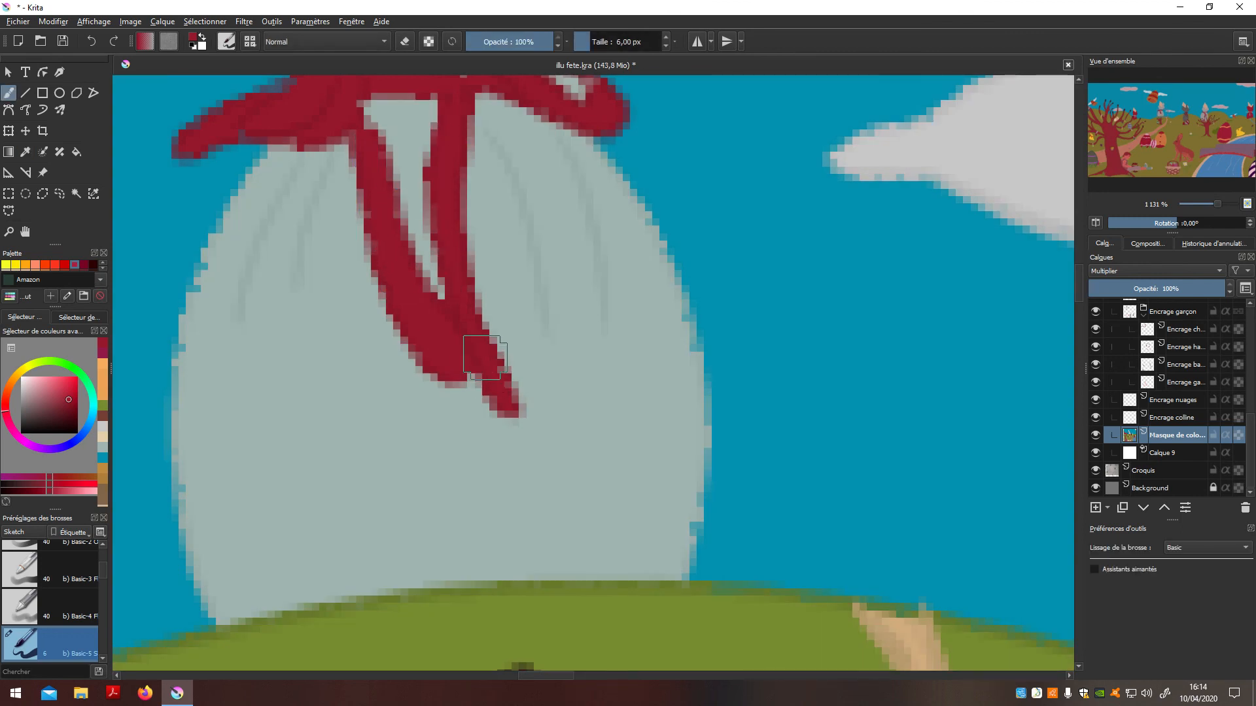
Paint red over the gaps and jagged upper edge of the same pale bundle's ribbon knot and tails
key(h)
drag(525, 169, 543, 440)
key(b)
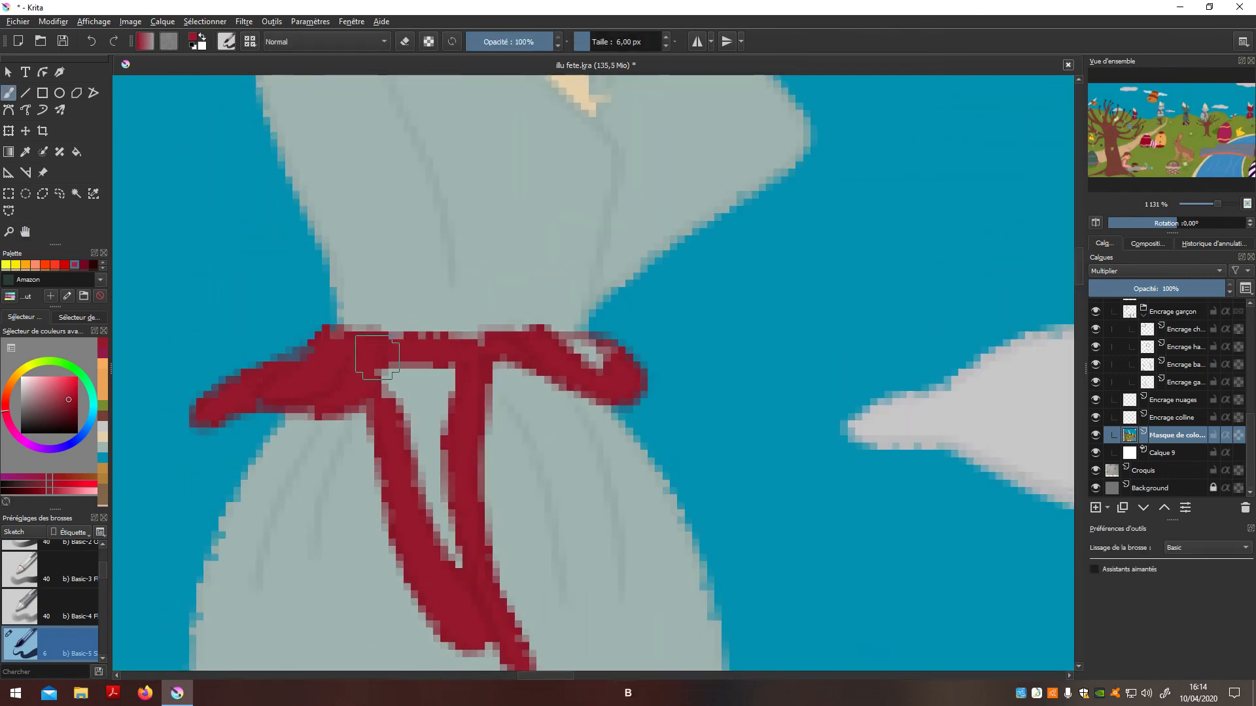
mouse_move(438, 339)
mouse_down()
mouse_move(464, 356)
mouse_move(385, 366)
mouse_move(399, 417)
mouse_up()
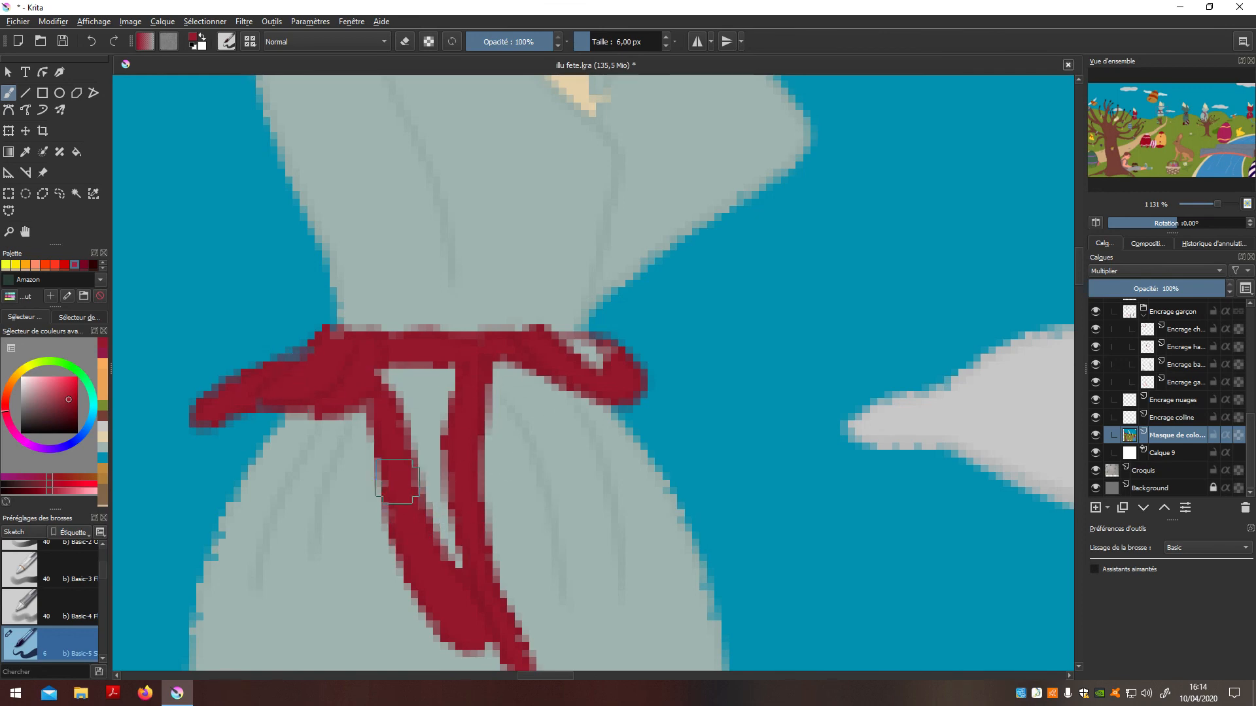
scroll(479, 430, down, 3)
scroll(547, 471, up, 1)
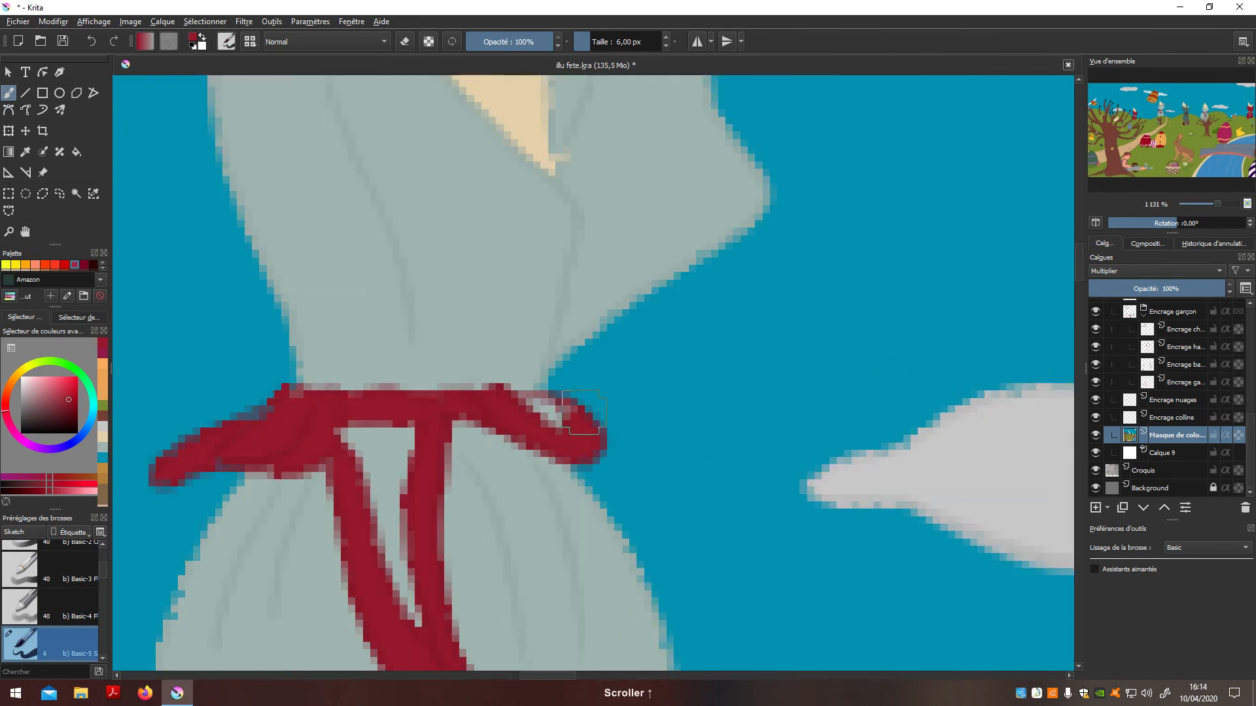
Paint red over the pale specks in the bow and ribbon tails of the bundle behind the smaller tree
scroll(578, 436, down, 3)
key(n)
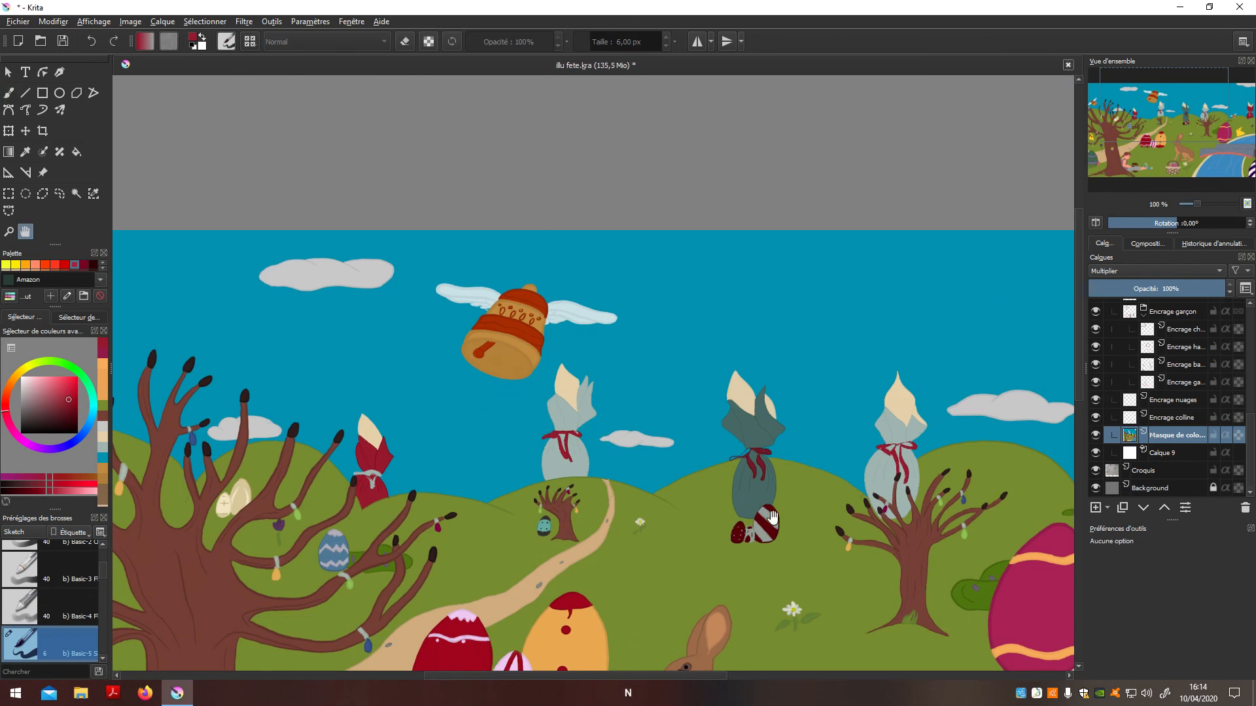
scroll(772, 518, up, 5)
drag(555, 429, 566, 449)
scroll(623, 472, down, 2)
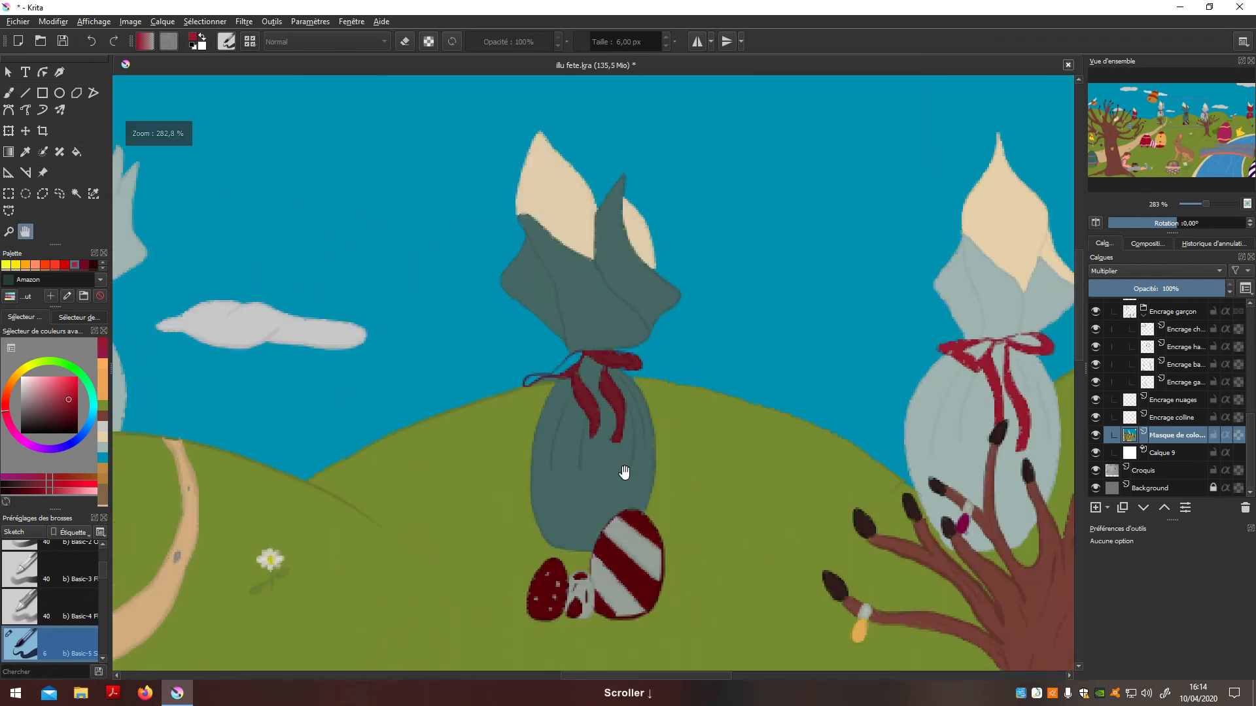
scroll(624, 472, down, 1)
drag(665, 482, 529, 433)
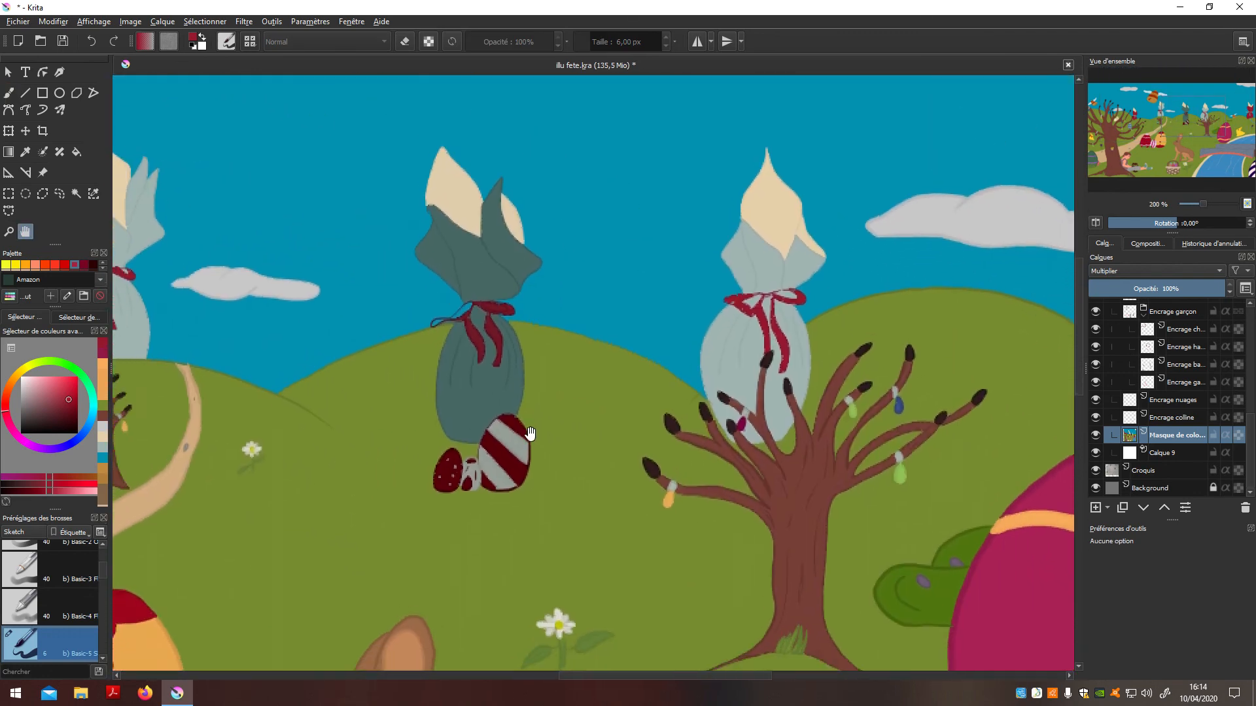
scroll(687, 420, up, 4)
key(b)
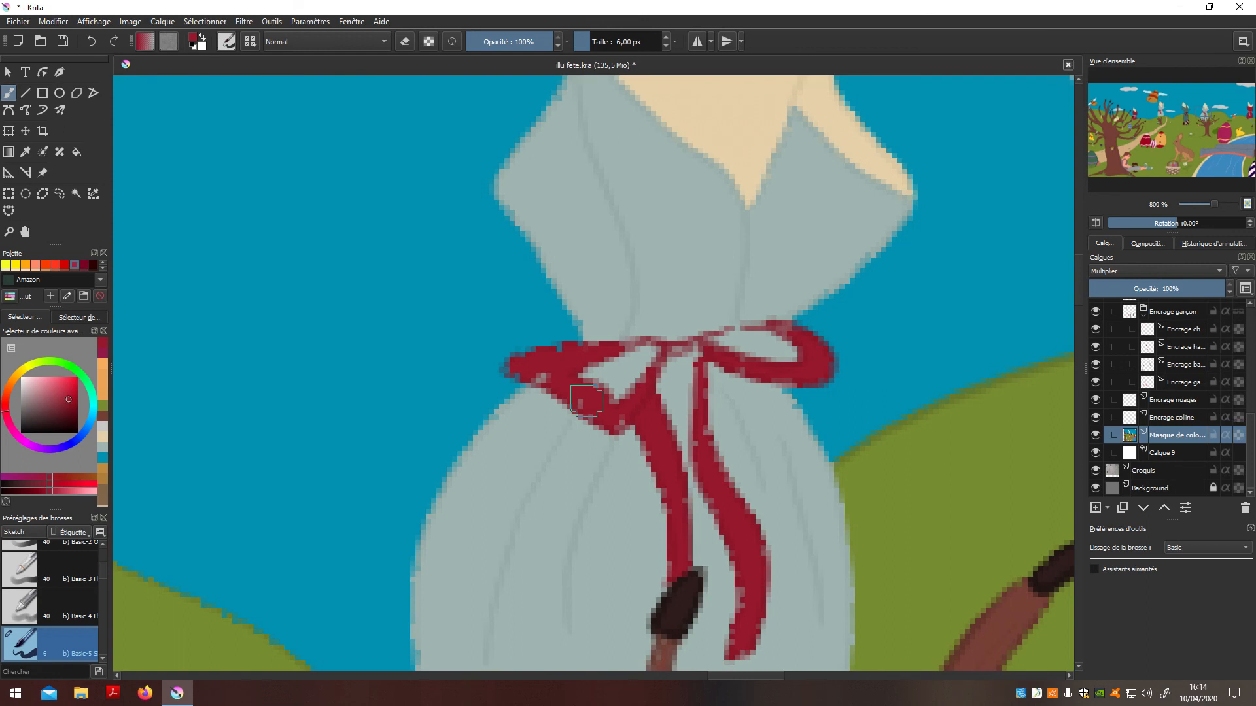
key(b)
drag(656, 455, 674, 531)
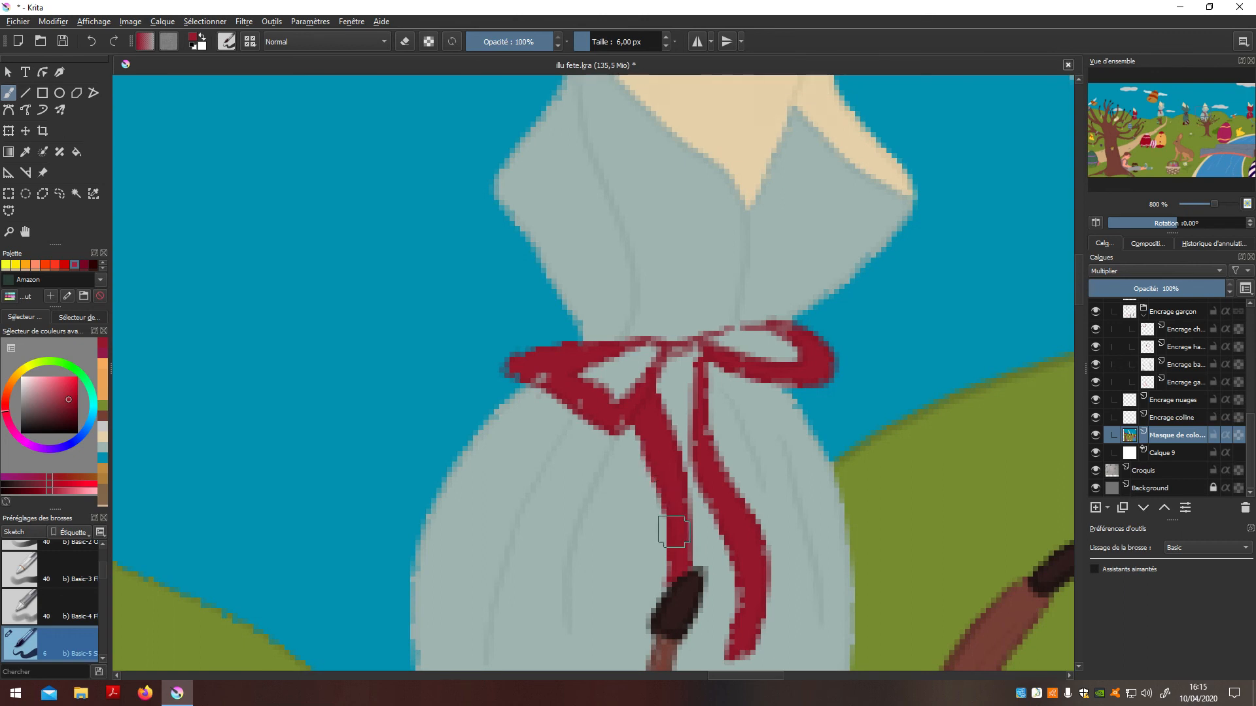
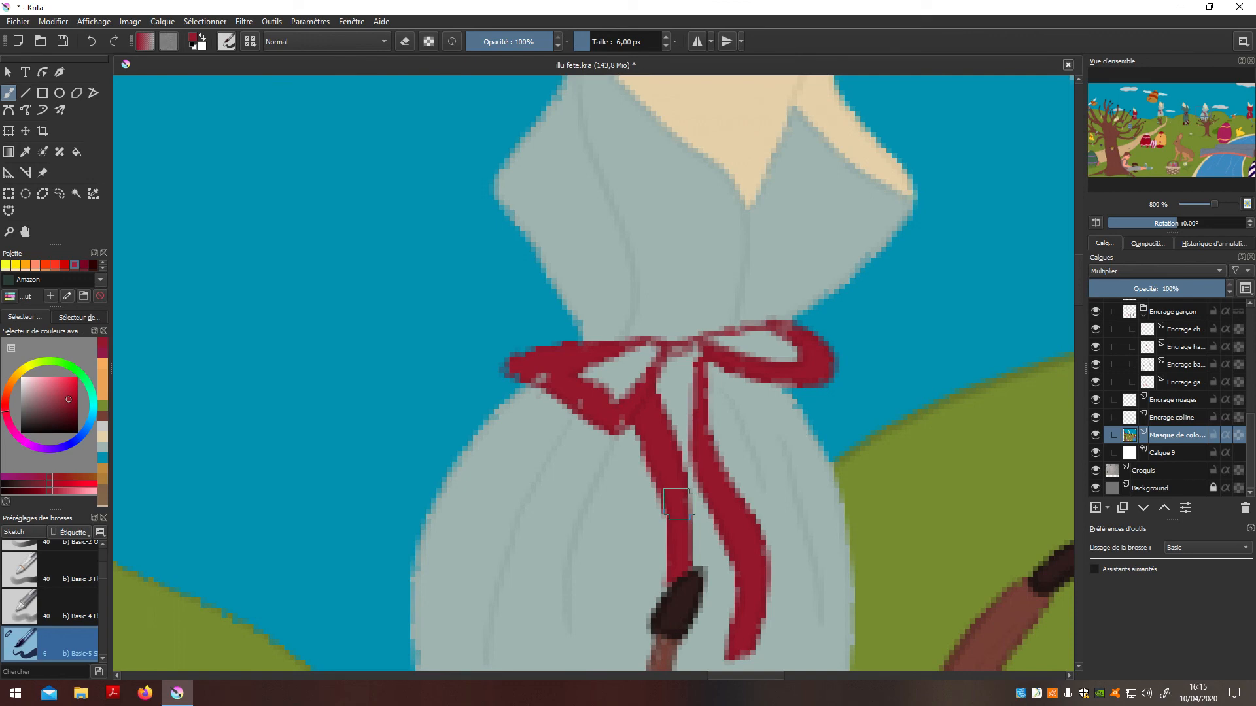
Sample the brown of the tree branches in front of the pale bundle
drag(616, 472, 695, 230)
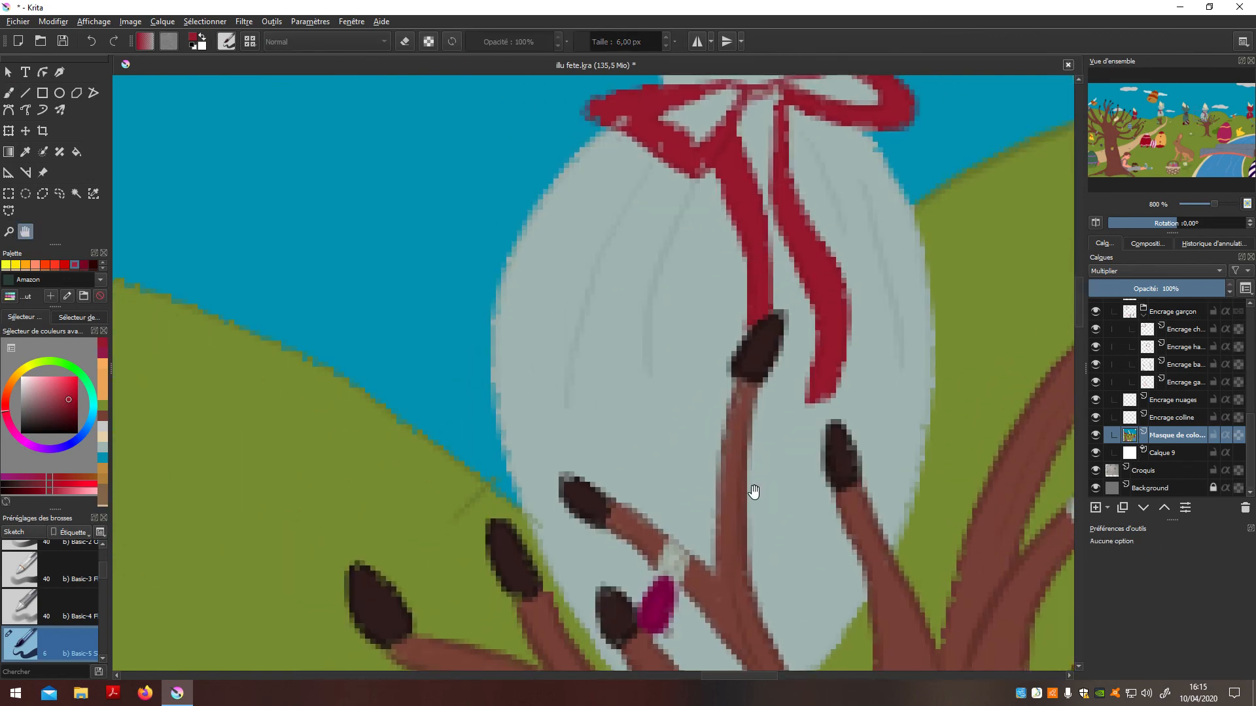
key(b)
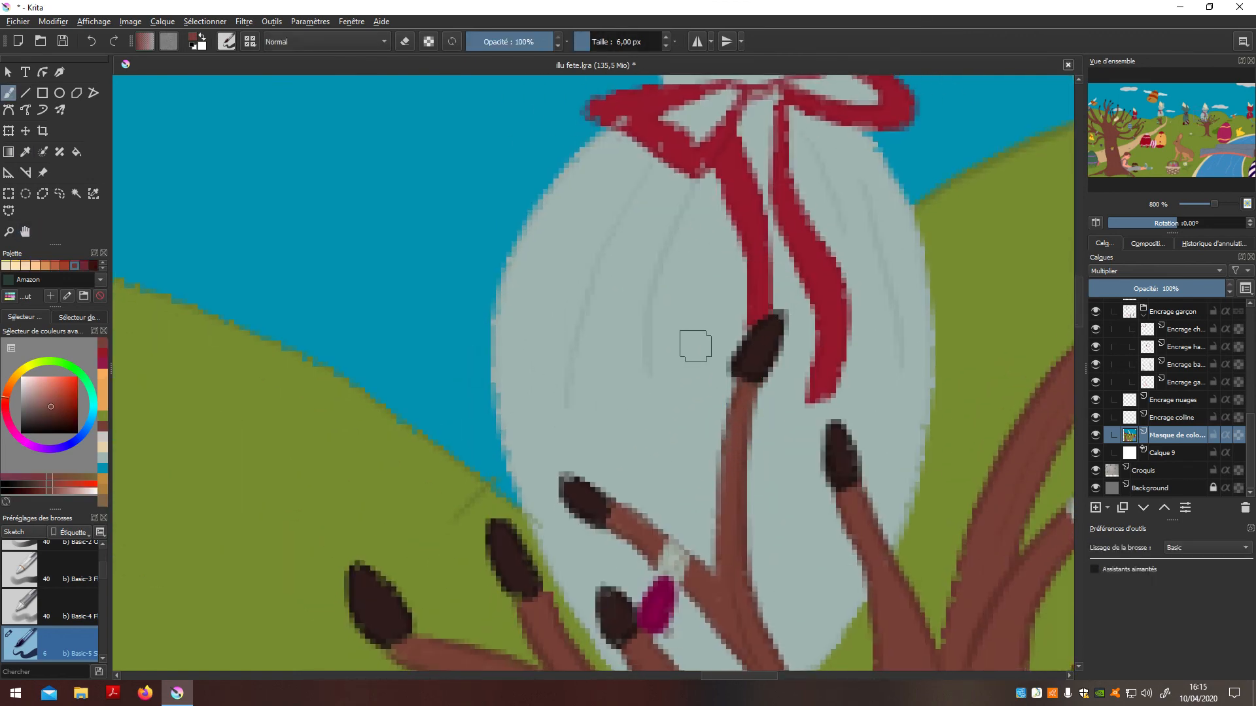
On the "Encrage oeufs" layer, erase the pale specks in the red bow of the bundle behind the smaller tree with a 2 px eraser
scroll(681, 299, up, 5)
drag(628, 412, 658, 538)
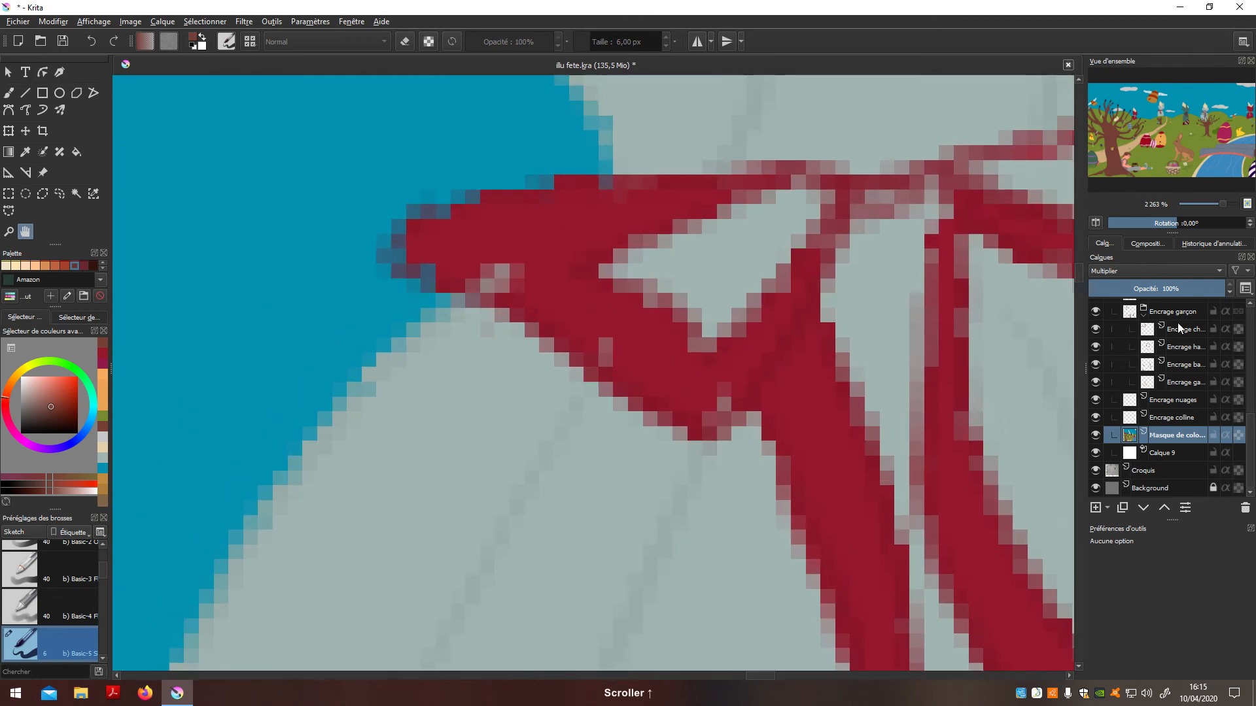
drag(1251, 428, 1246, 357)
click(1188, 412)
key(b)
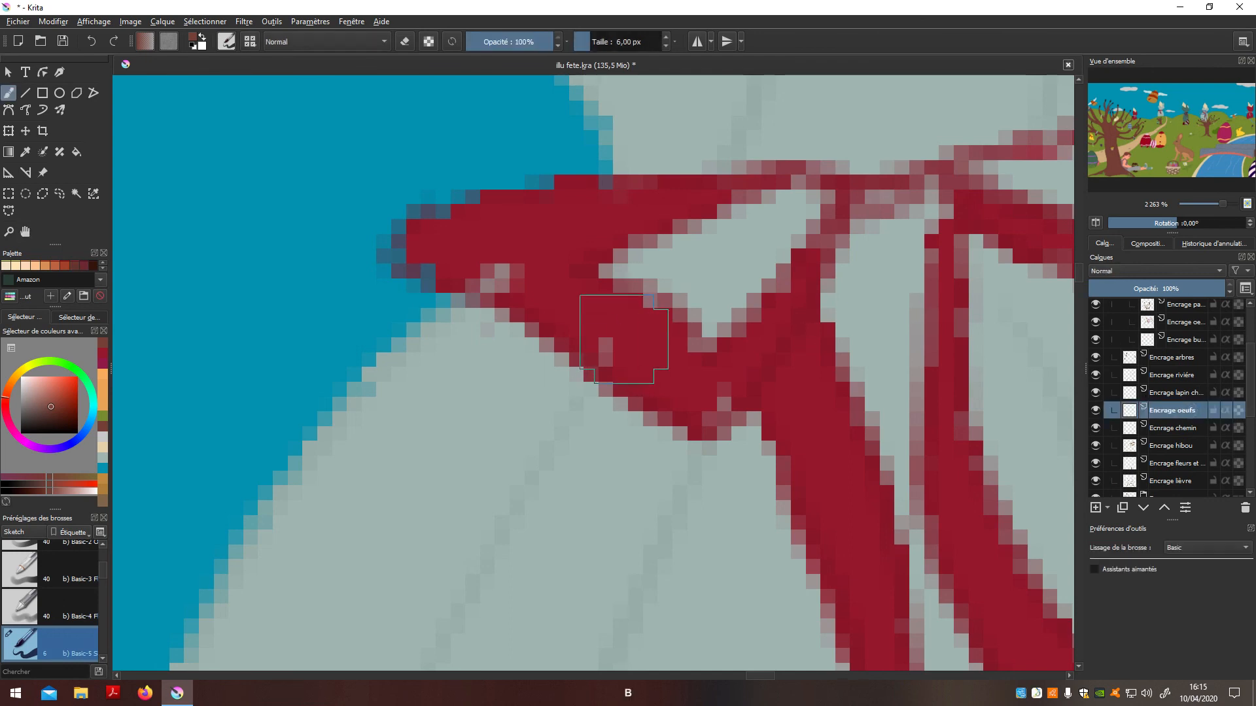
key(ctrl)
key(bracketleft)
key(bracketleft)
key(bracketleft)
key(bracketleft)
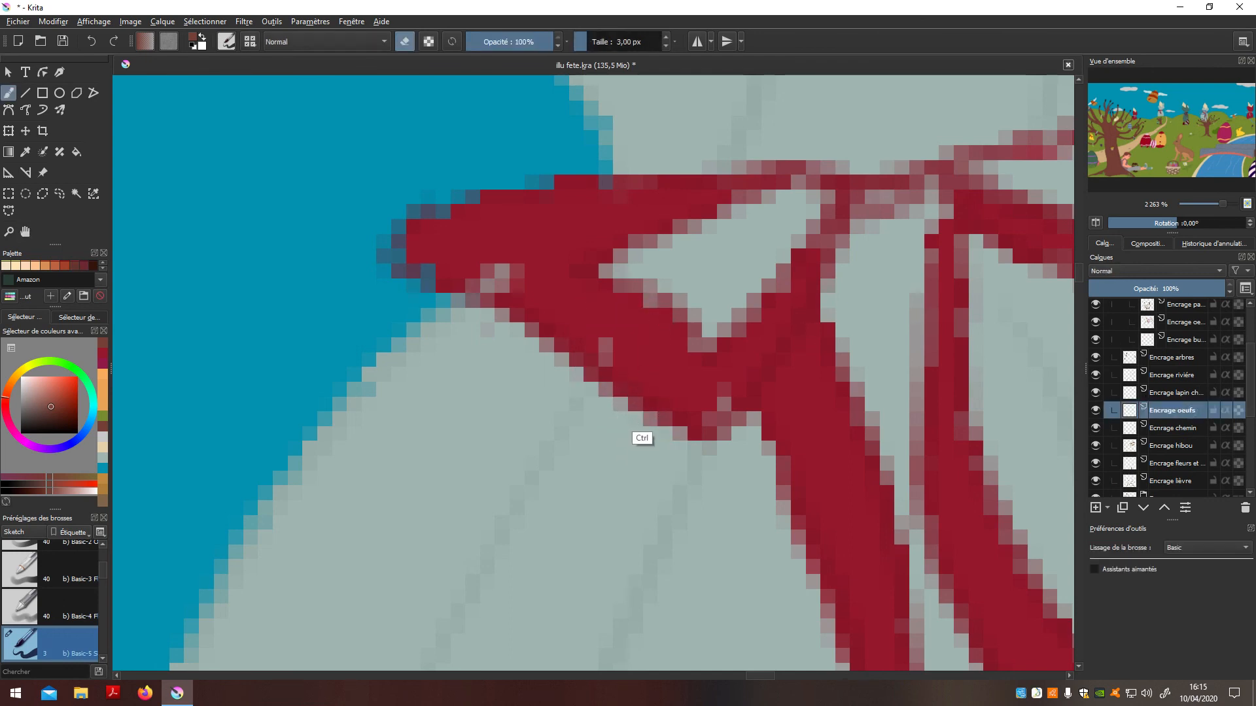
mouse_move(516, 261)
mouse_down()
mouse_move(488, 269)
mouse_move(507, 281)
mouse_up()
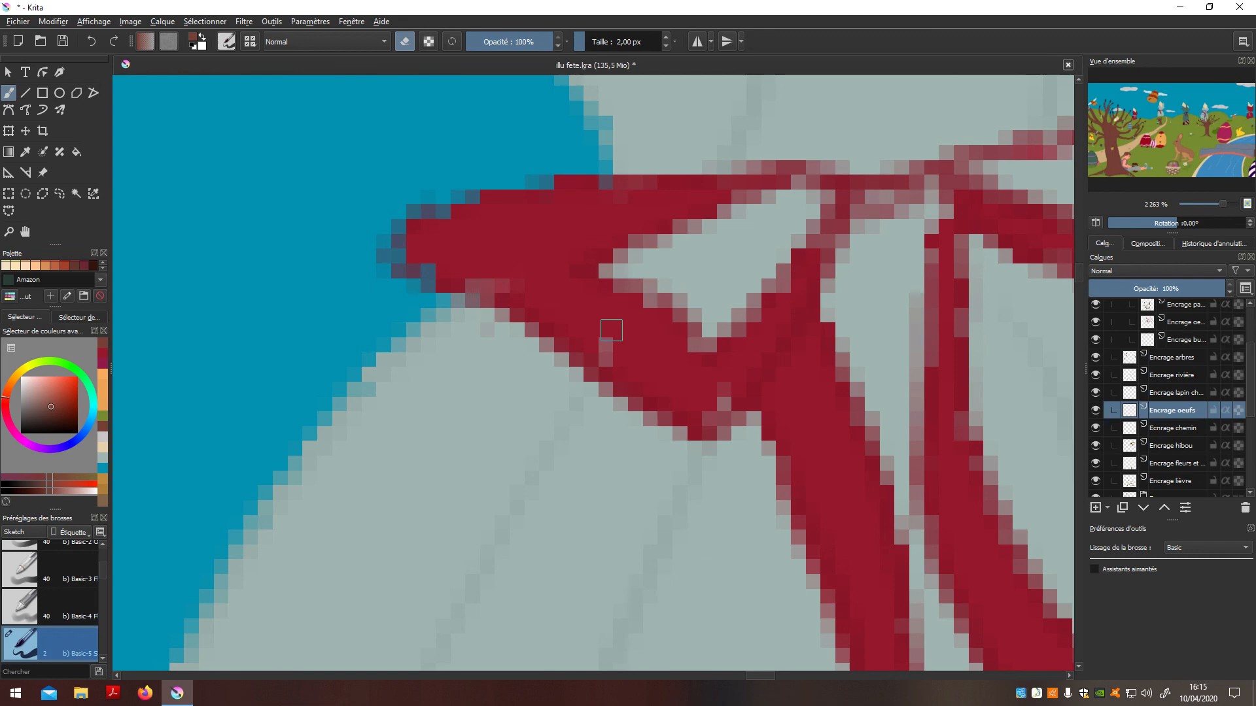
On the colouring mask layer, sample the grey of the red bundle's ribbon and paint over the gaps in its knot and tails
scroll(791, 375, down, 10)
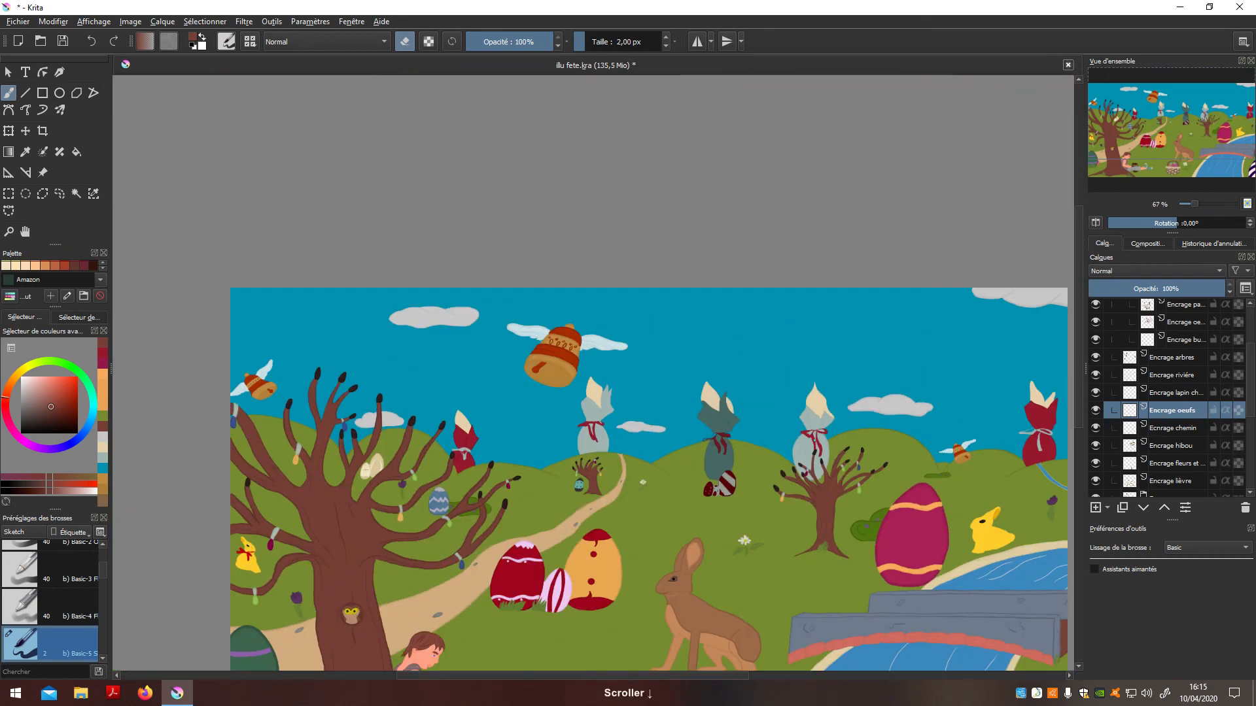
key(h)
drag(799, 582, 744, 418)
scroll(690, 527, up, 8)
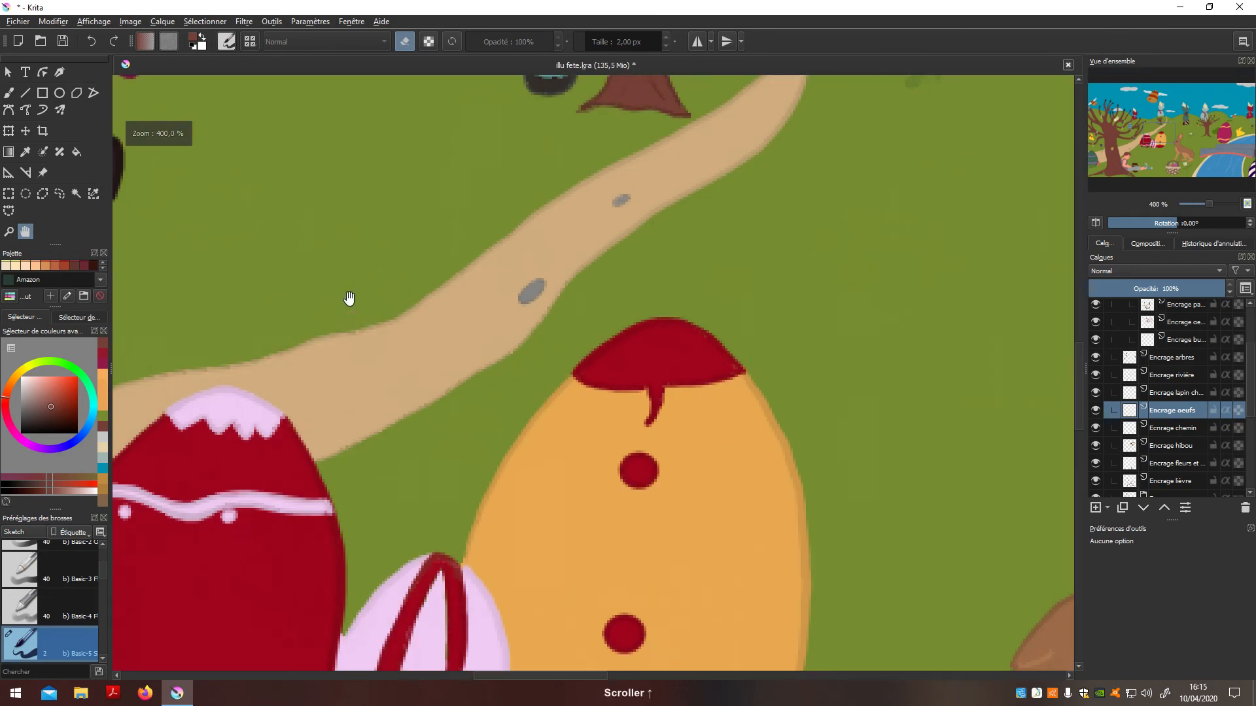
scroll(476, 410, up, 4)
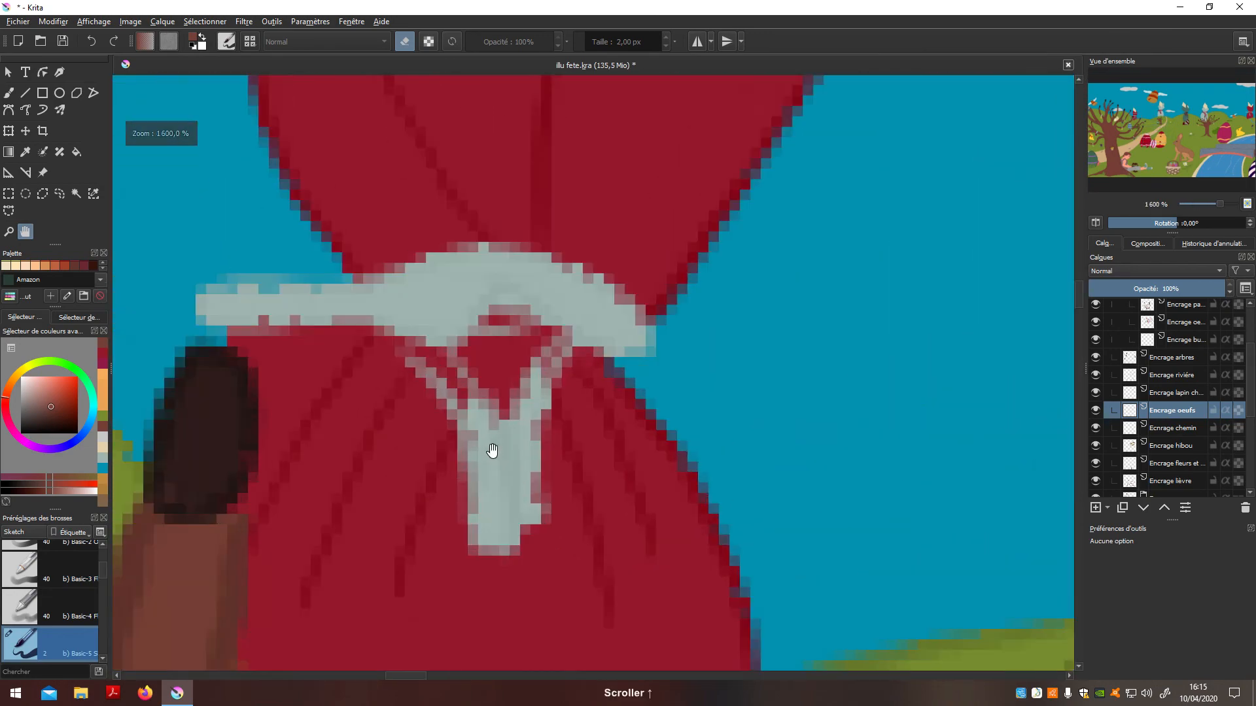
scroll(1243, 406, down, 5)
click(1171, 435)
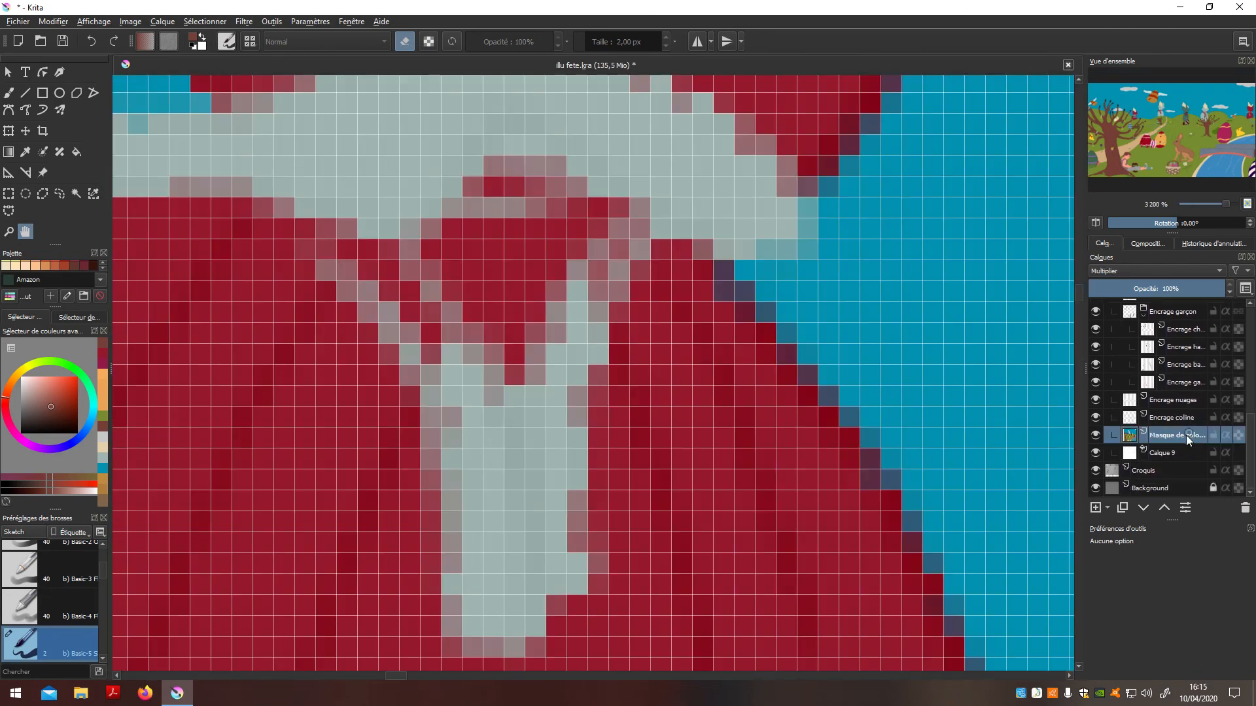
key(p)
click(513, 453)
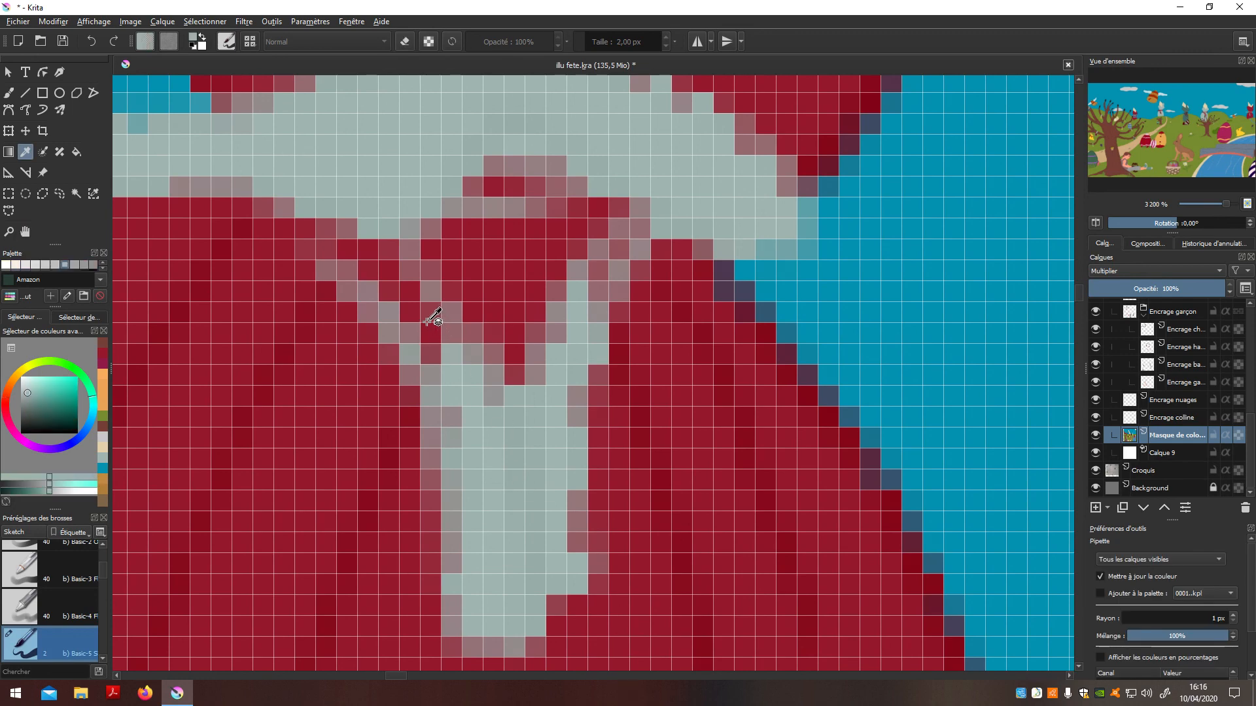
key(b)
mouse_move(358, 264)
mouse_down()
mouse_move(468, 442)
mouse_move(429, 356)
mouse_up()
mouse_move(602, 292)
mouse_down()
mouse_move(628, 209)
mouse_move(608, 190)
mouse_move(636, 188)
mouse_up()
scroll(613, 174, up, 3)
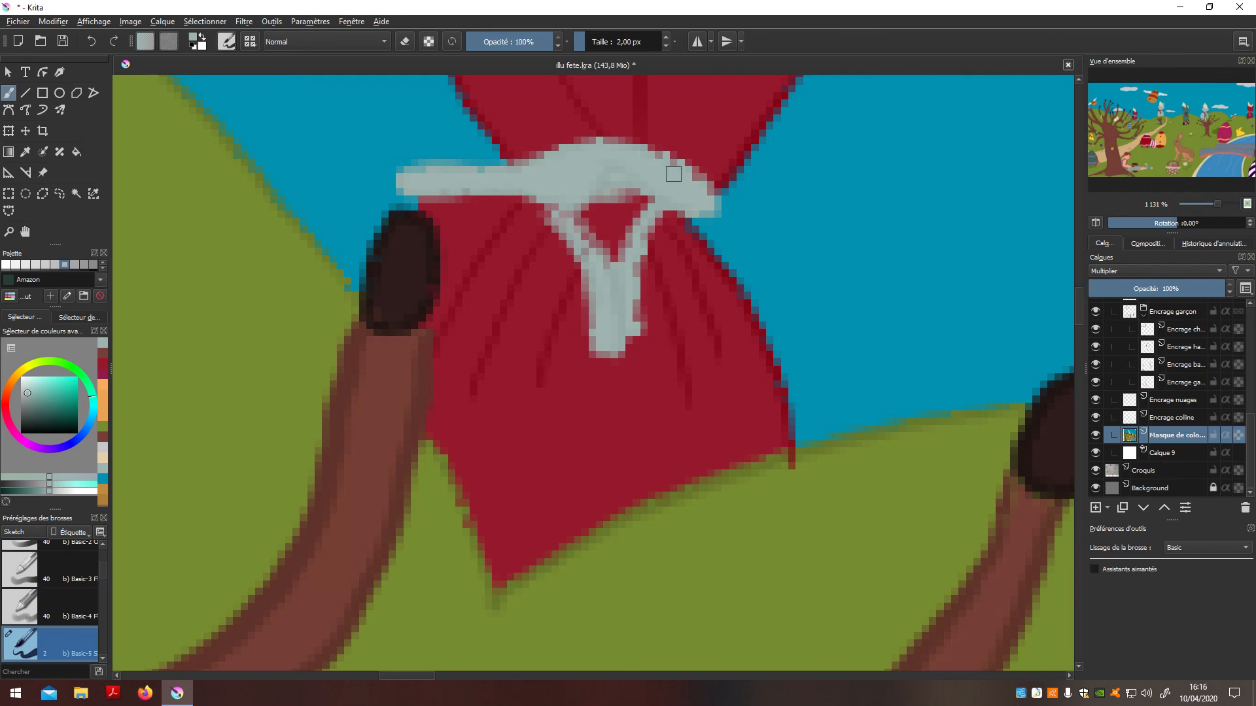
On the "Encrage oeufs" layer, erase the bit of red outline overshooting the hill line at the red bundle's lower right corner
scroll(587, 261, down, 6)
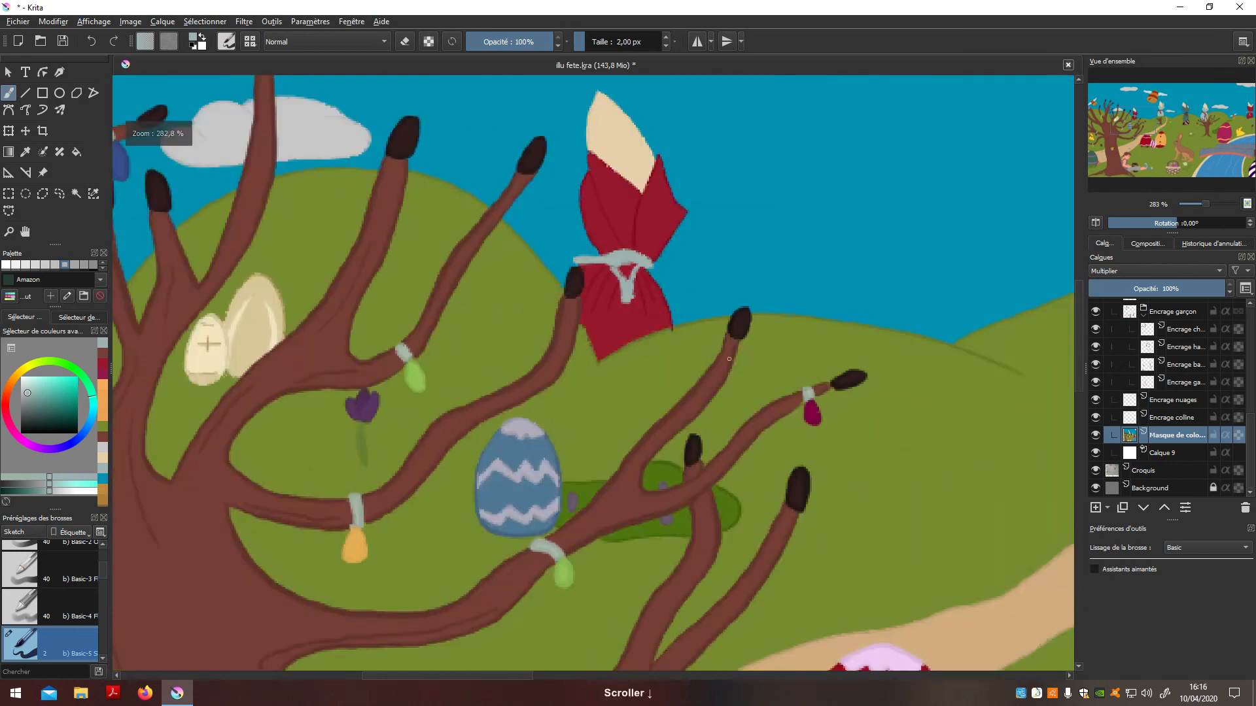
scroll(507, 137, up, 5)
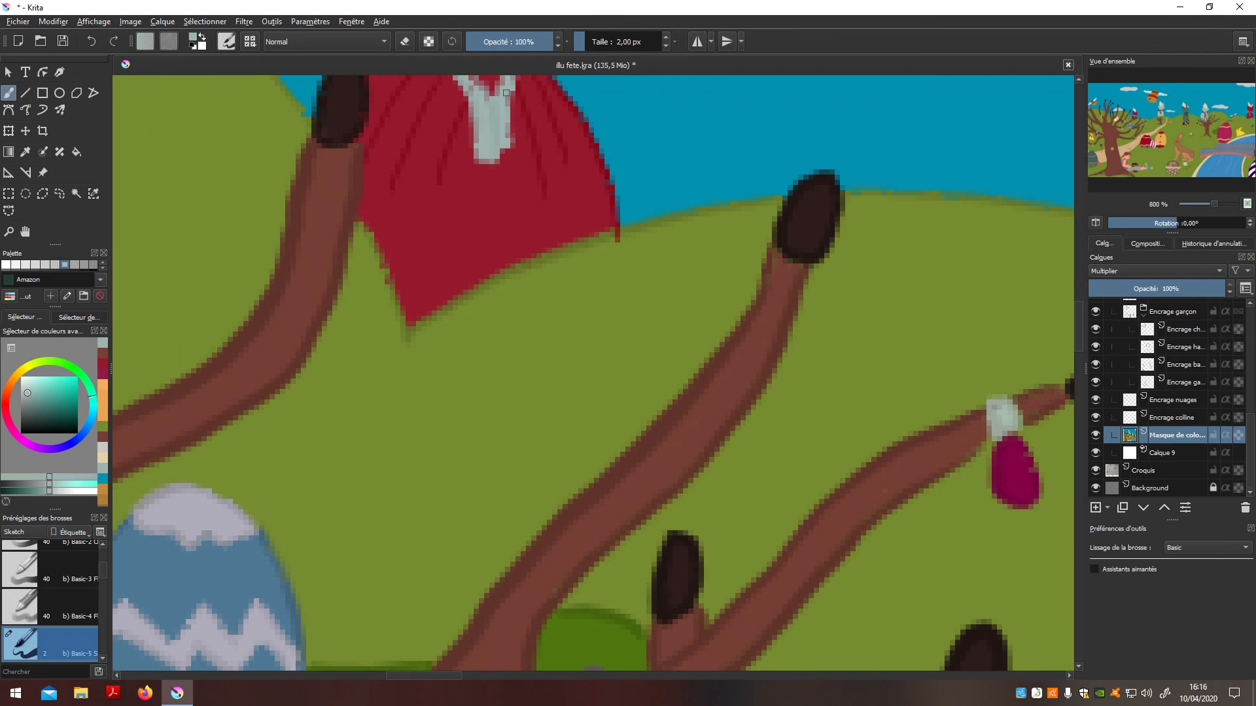
scroll(492, 146, down, 5)
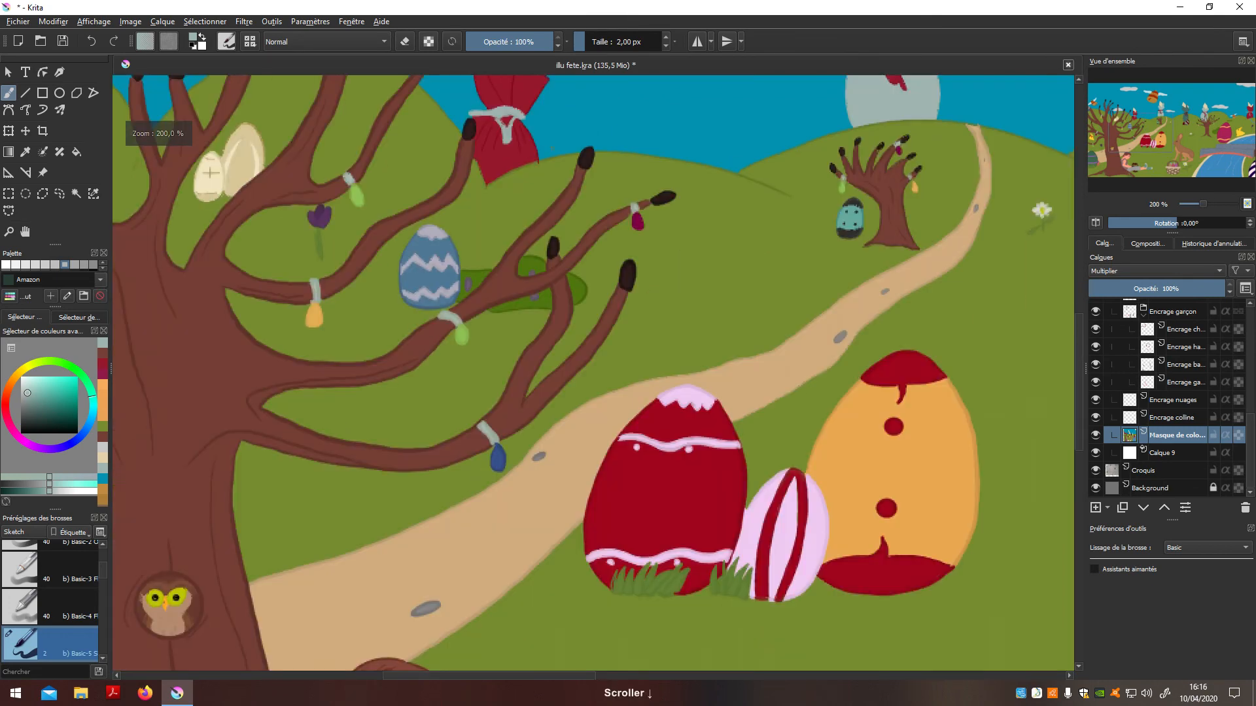
scroll(603, 473, up, 3)
scroll(723, 458, down, 1)
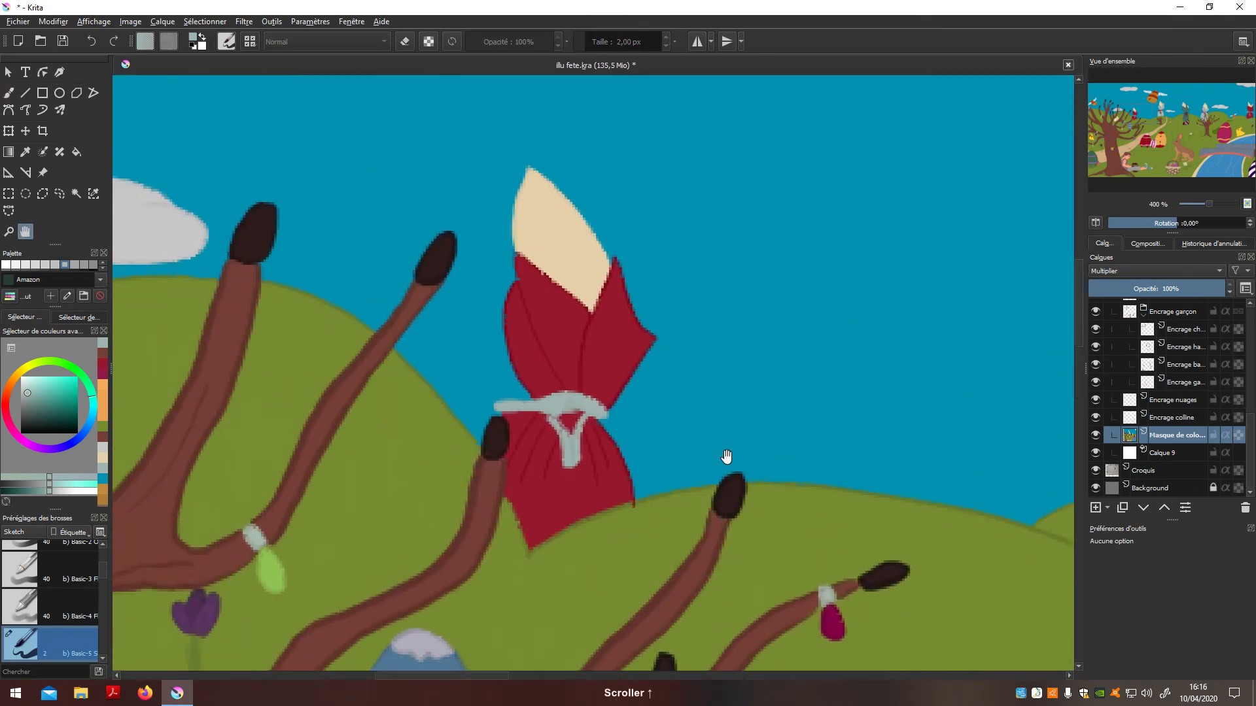
scroll(617, 510, up, 6)
drag(1251, 435, 1254, 372)
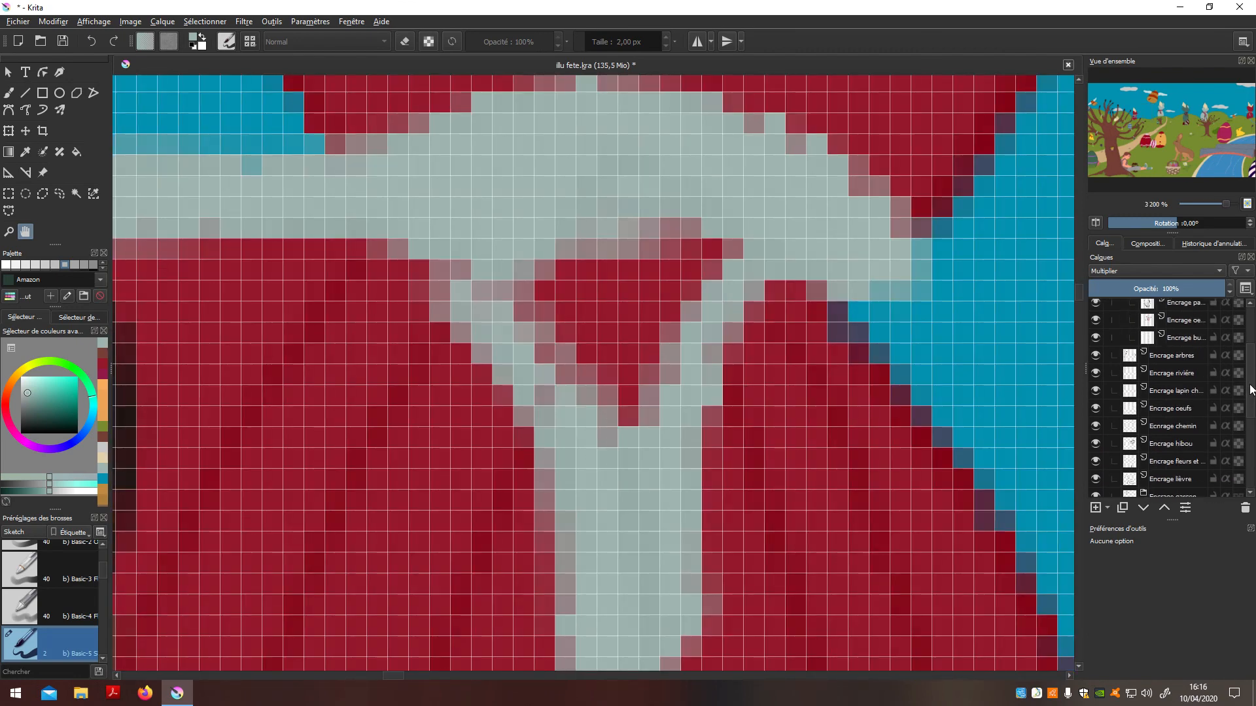
click(1201, 413)
key(b)
key(e)
key(e)
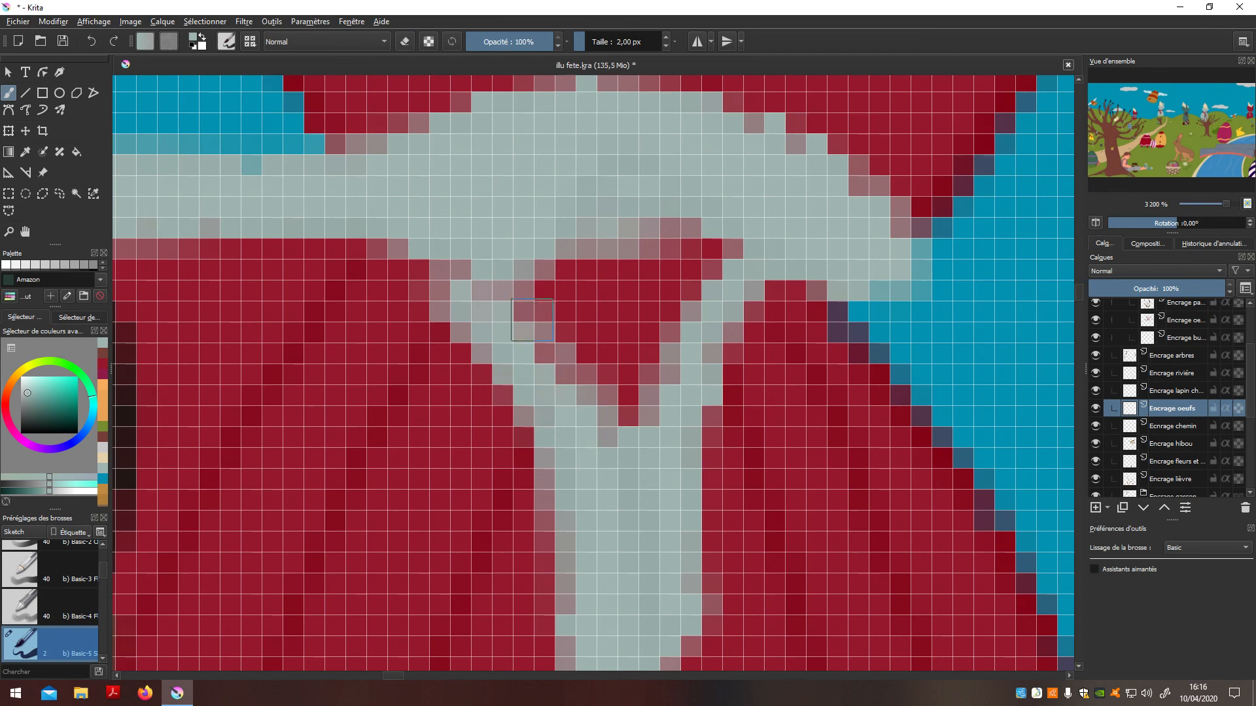
scroll(556, 386, down, 10)
scroll(671, 470, up, 4)
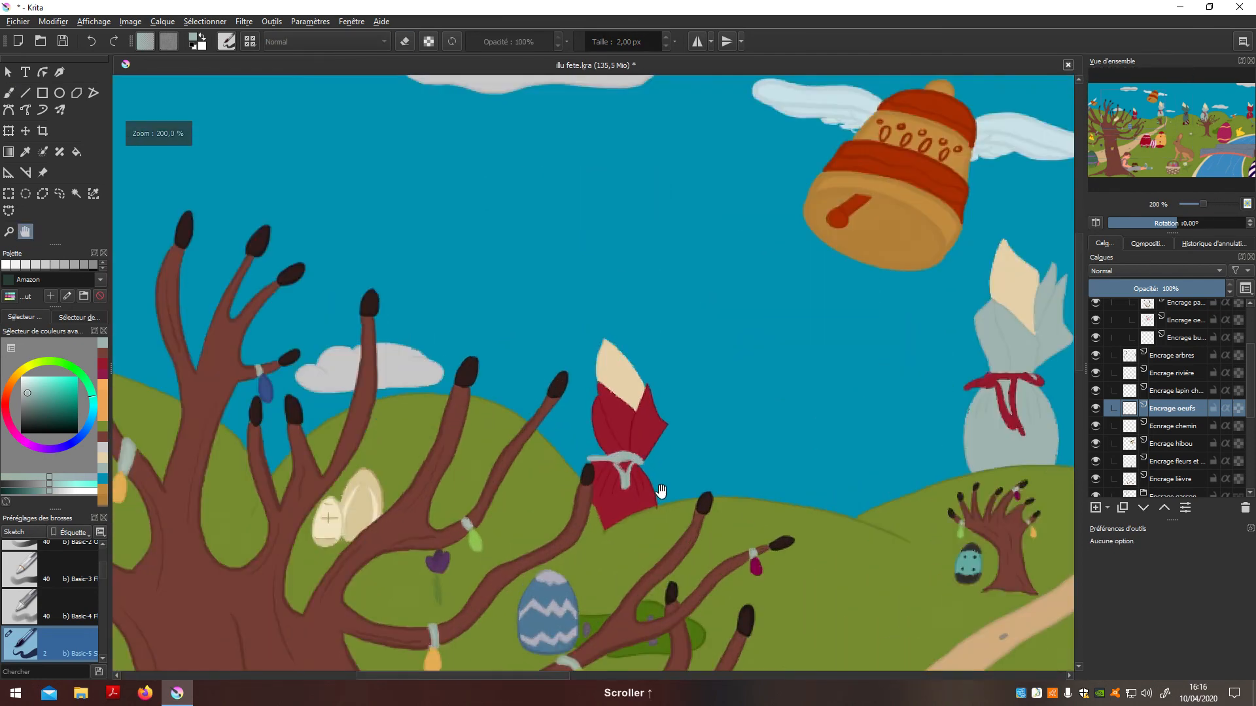
scroll(671, 470, up, 3)
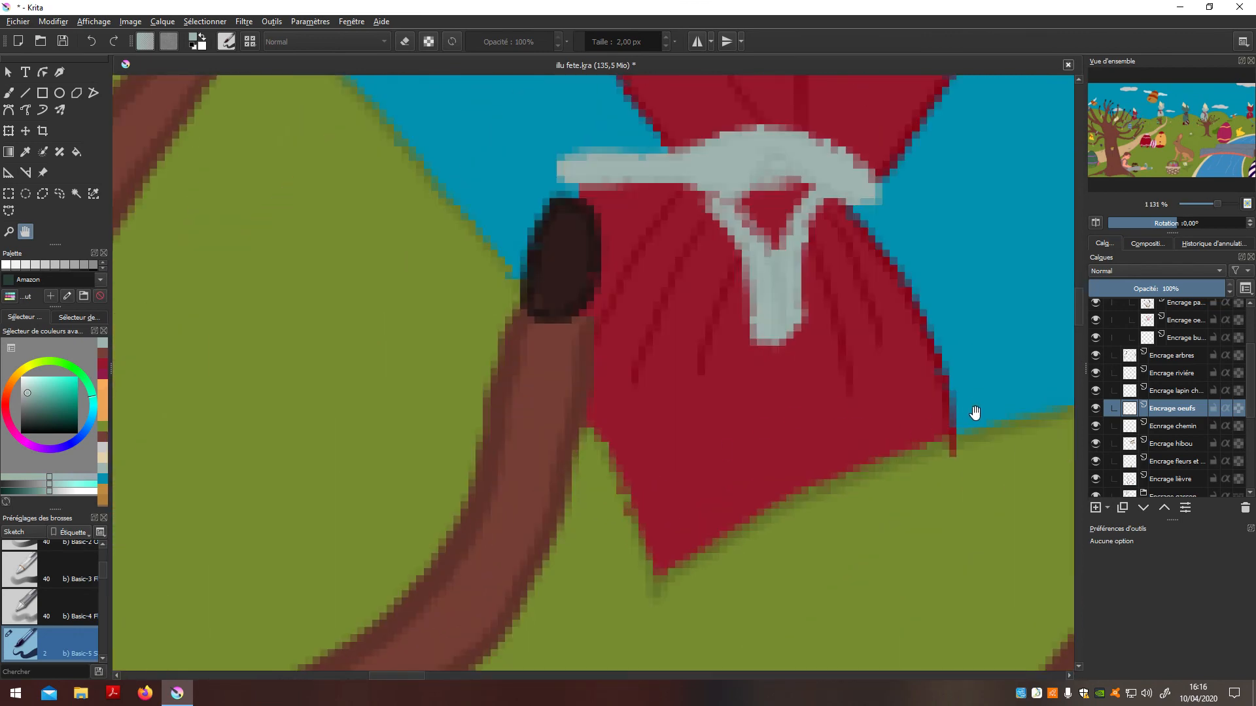
key(b)
key(e)
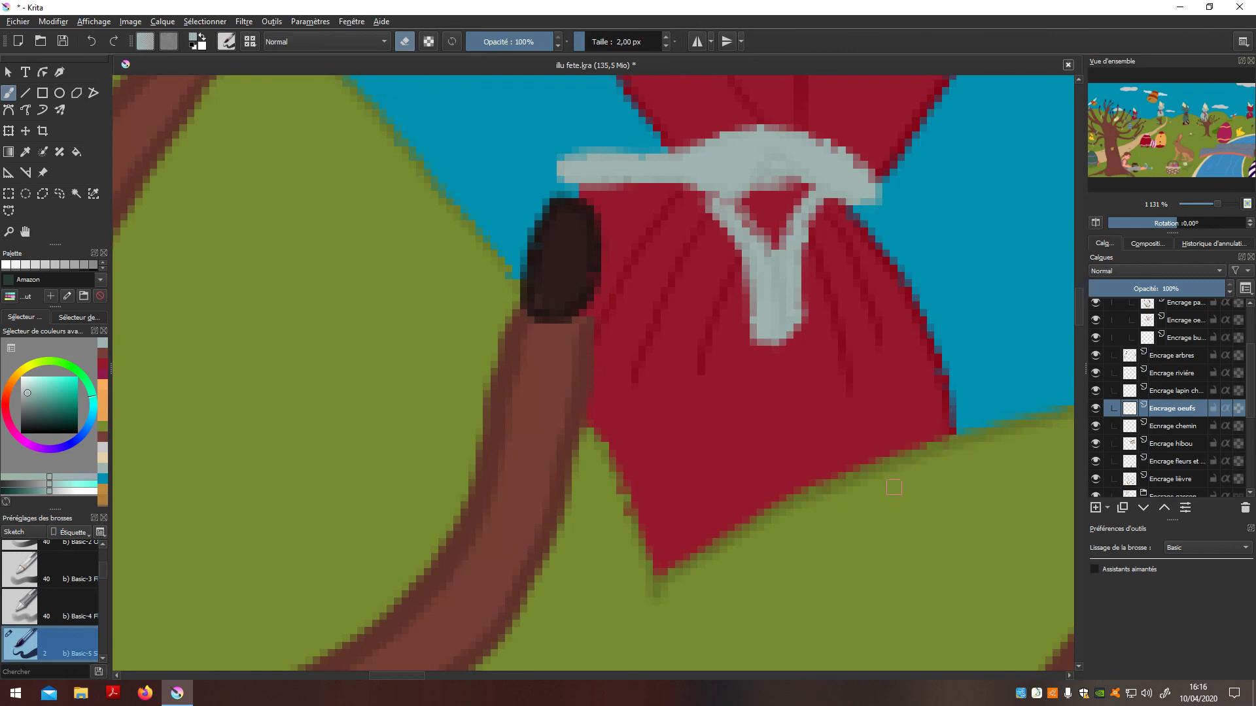
Sample the hill outline's dark green and line the red bundle's jagged lower left edge with it on the "Encrage colline" layer
scroll(906, 493, up, 6)
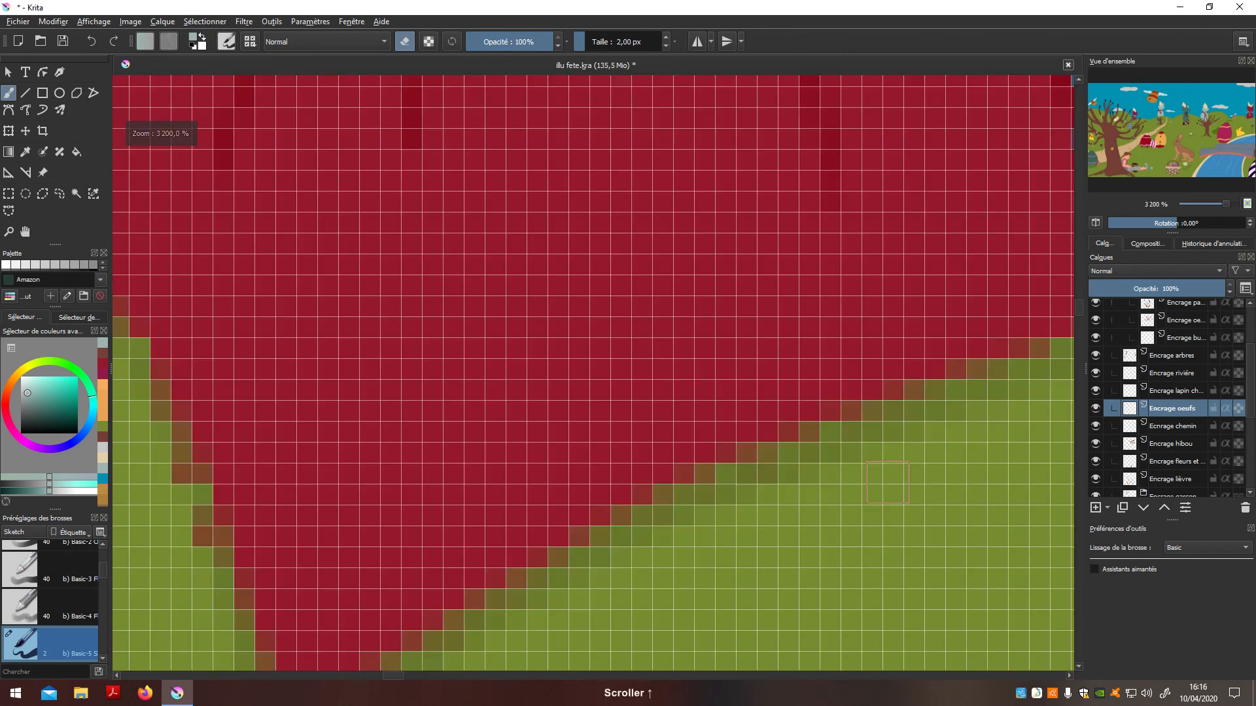
key(p)
click(490, 498)
scroll(494, 510, down, 8)
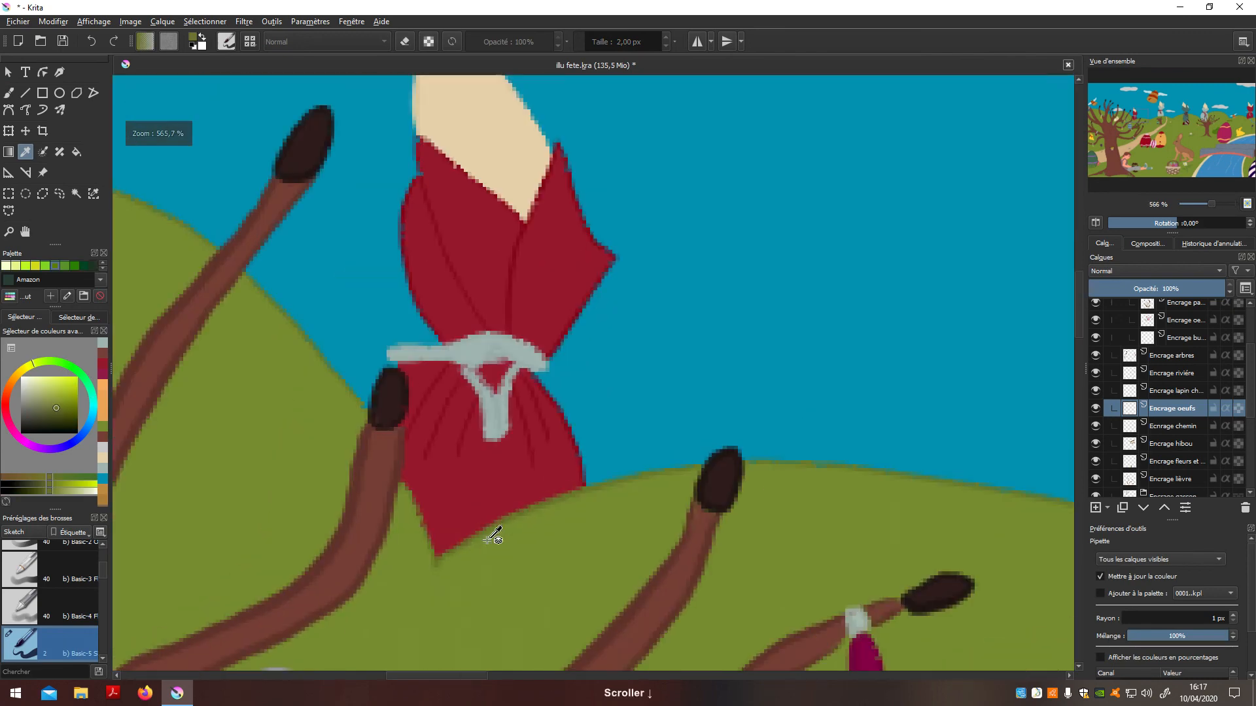
key(b)
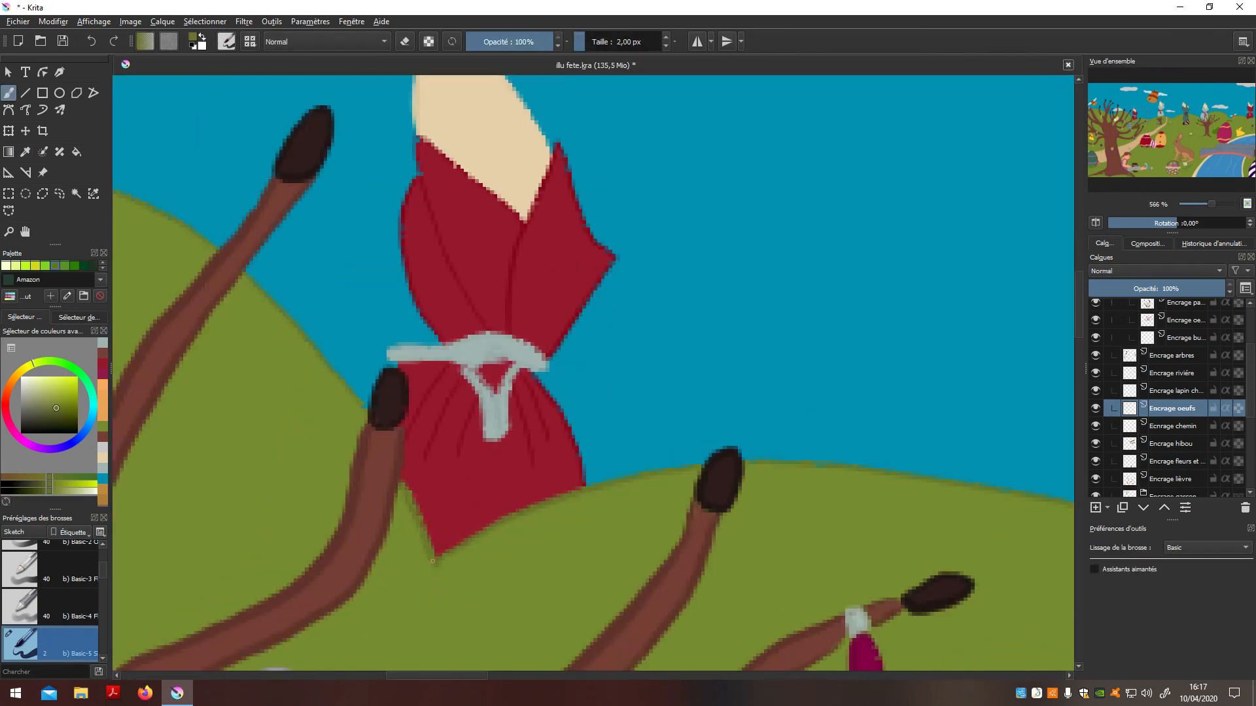
drag(433, 561, 403, 486)
key(ctrl+z)
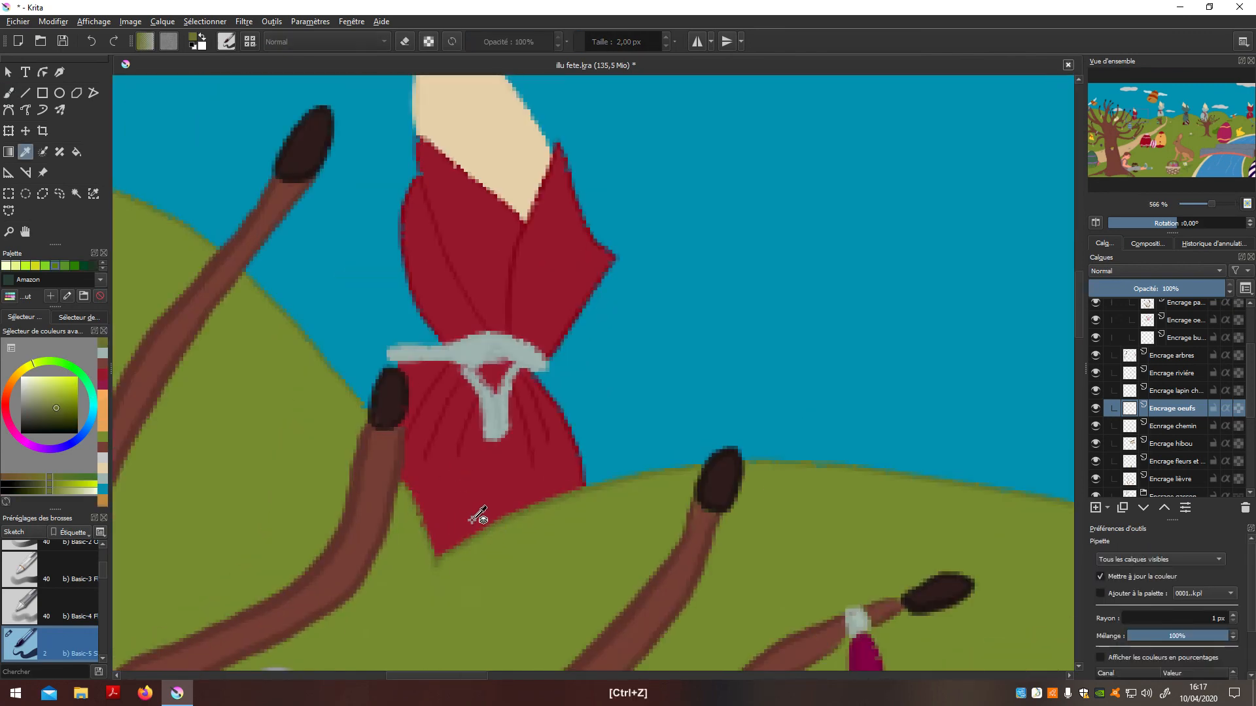
key(b)
scroll(1250, 412, down, 4)
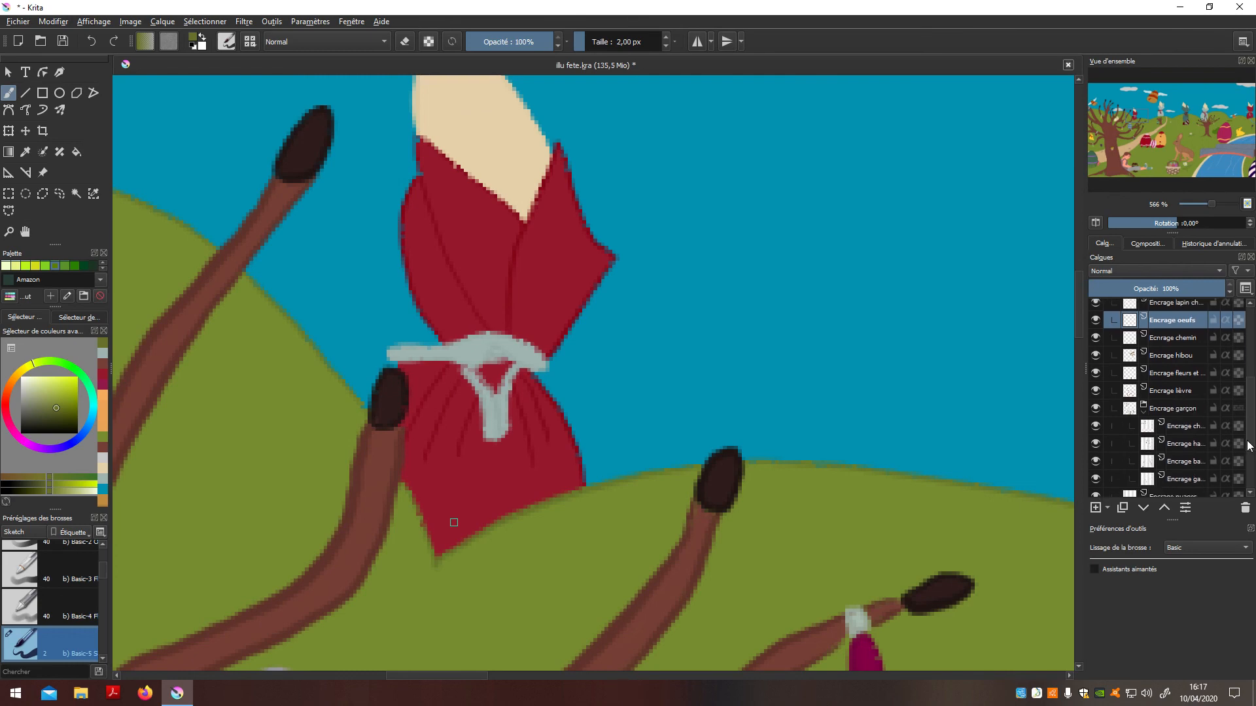
click(1182, 422)
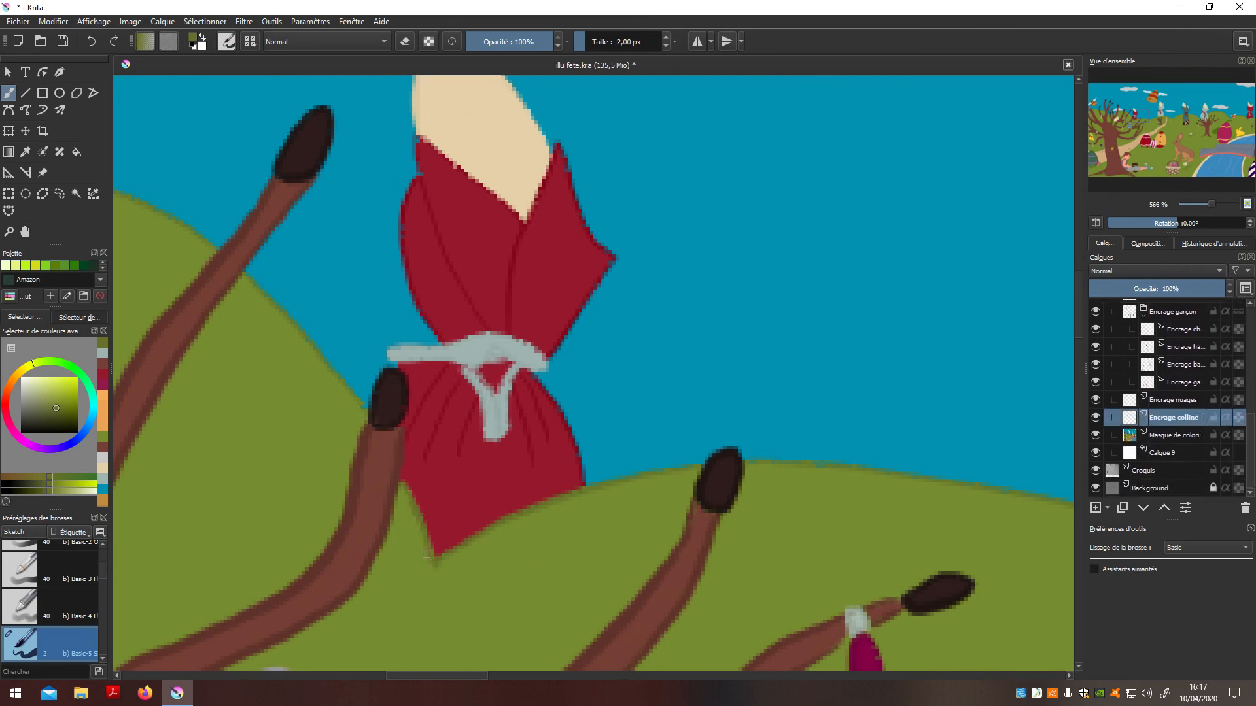
Inspect the whole illustration for remaining colouring flaws, from the big tree and the boy to the bundles, eggs and hills
scroll(441, 590, down, 4)
drag(503, 659, 701, 521)
scroll(720, 511, up, 5)
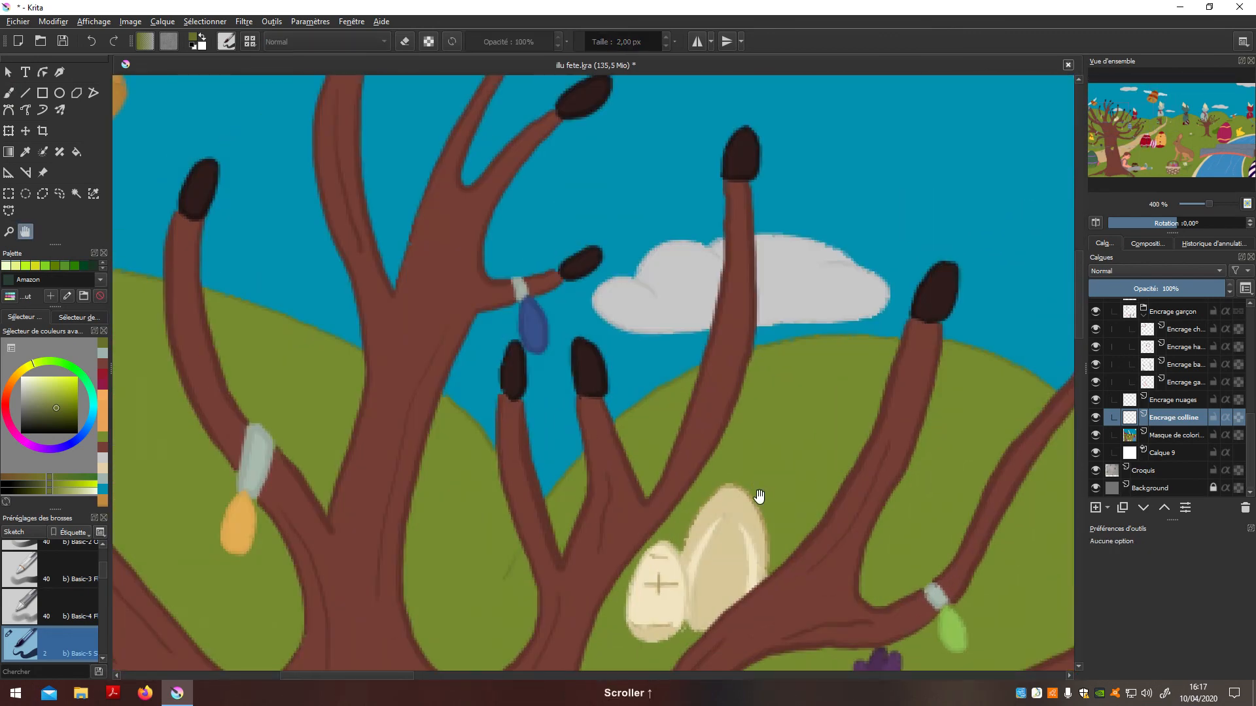
scroll(717, 509, down, 5)
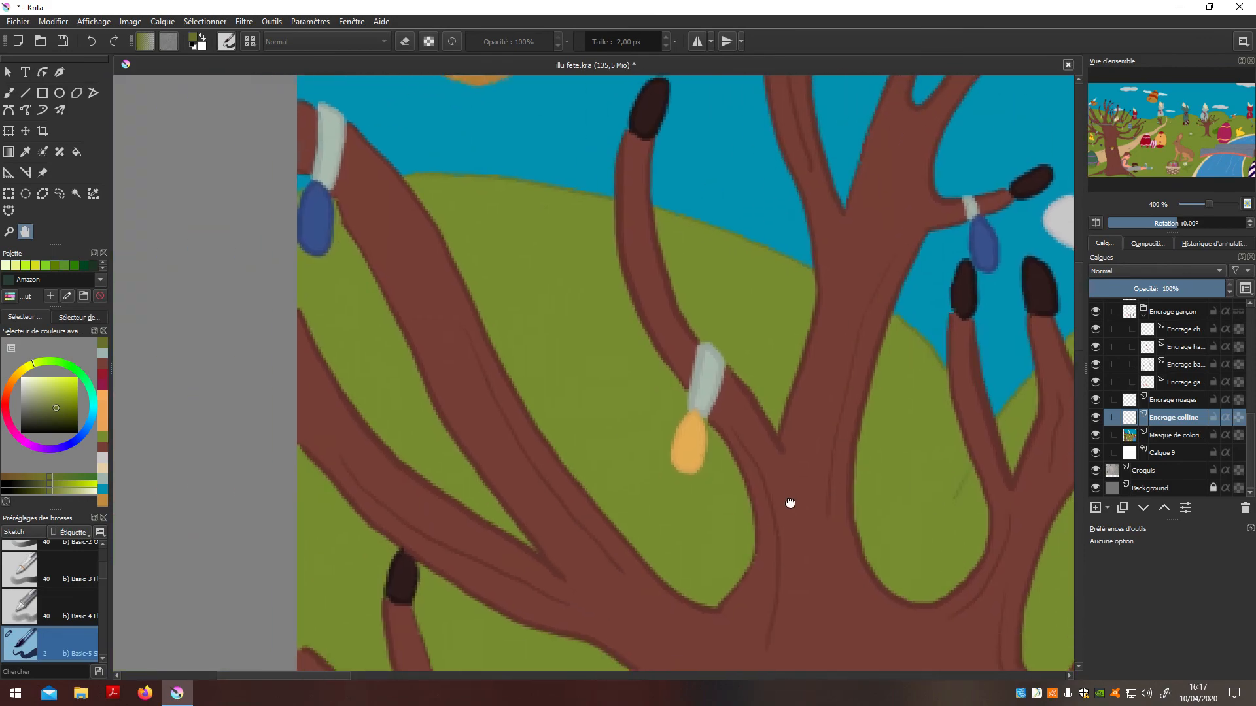
scroll(680, 408, right, 15)
scroll(680, 409, down, 5)
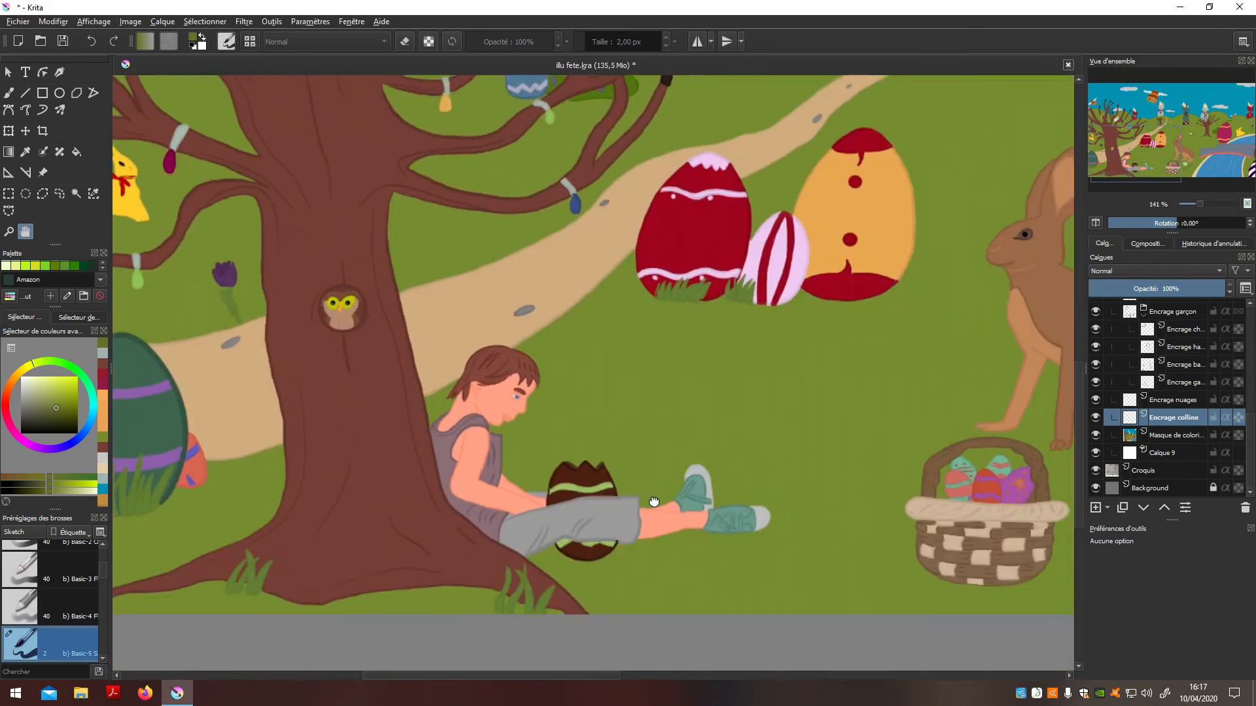
scroll(805, 472, up, 7)
scroll(805, 473, right, 7)
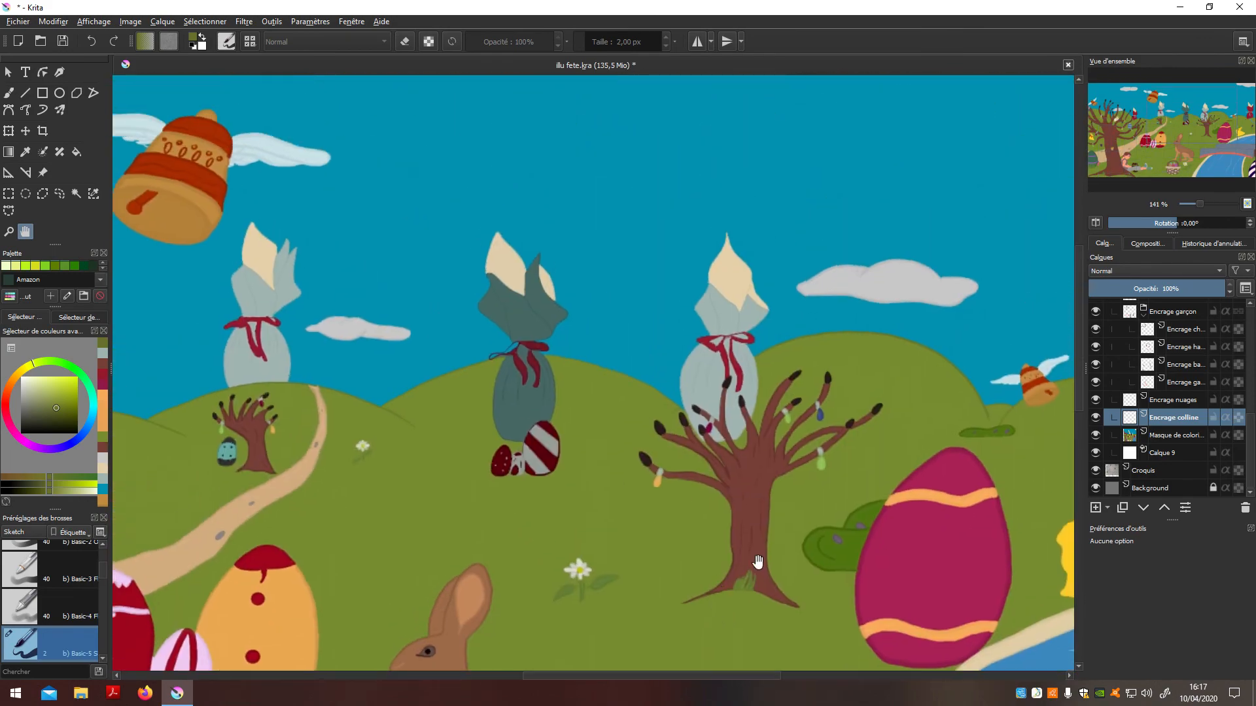
scroll(715, 575, right, 4)
scroll(687, 575, left, 12)
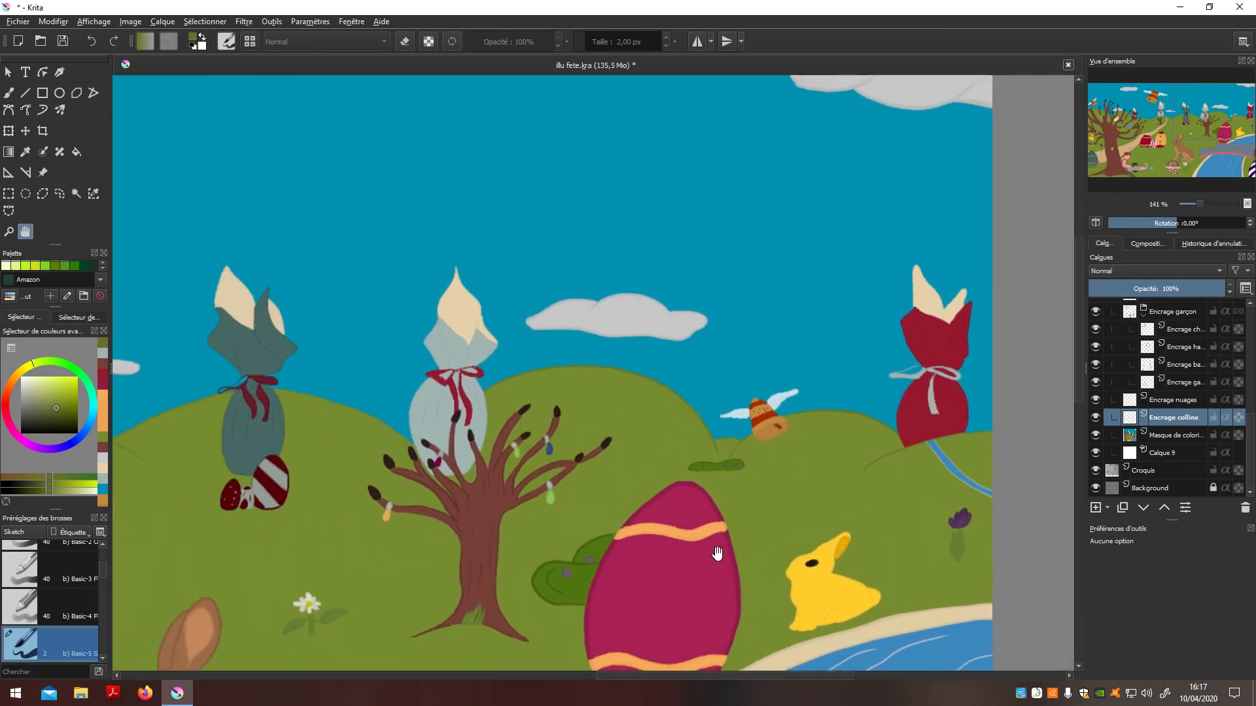
scroll(741, 548, up, 5)
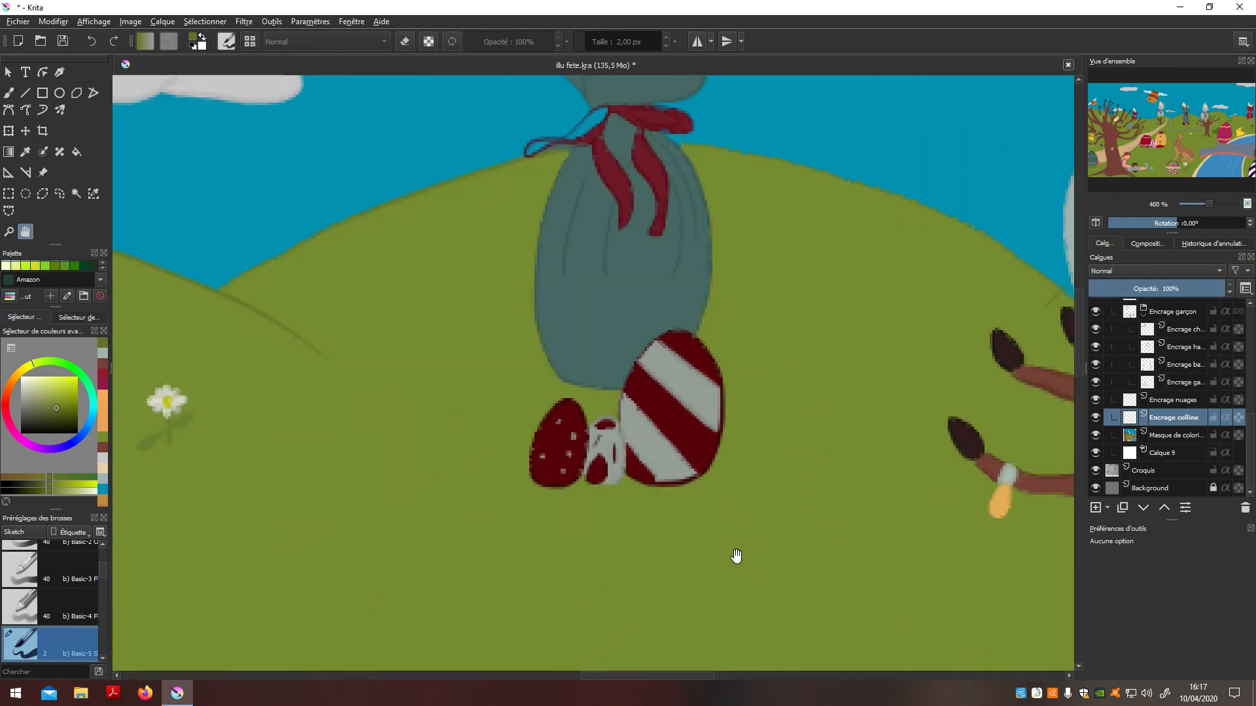
scroll(732, 562, down, 6)
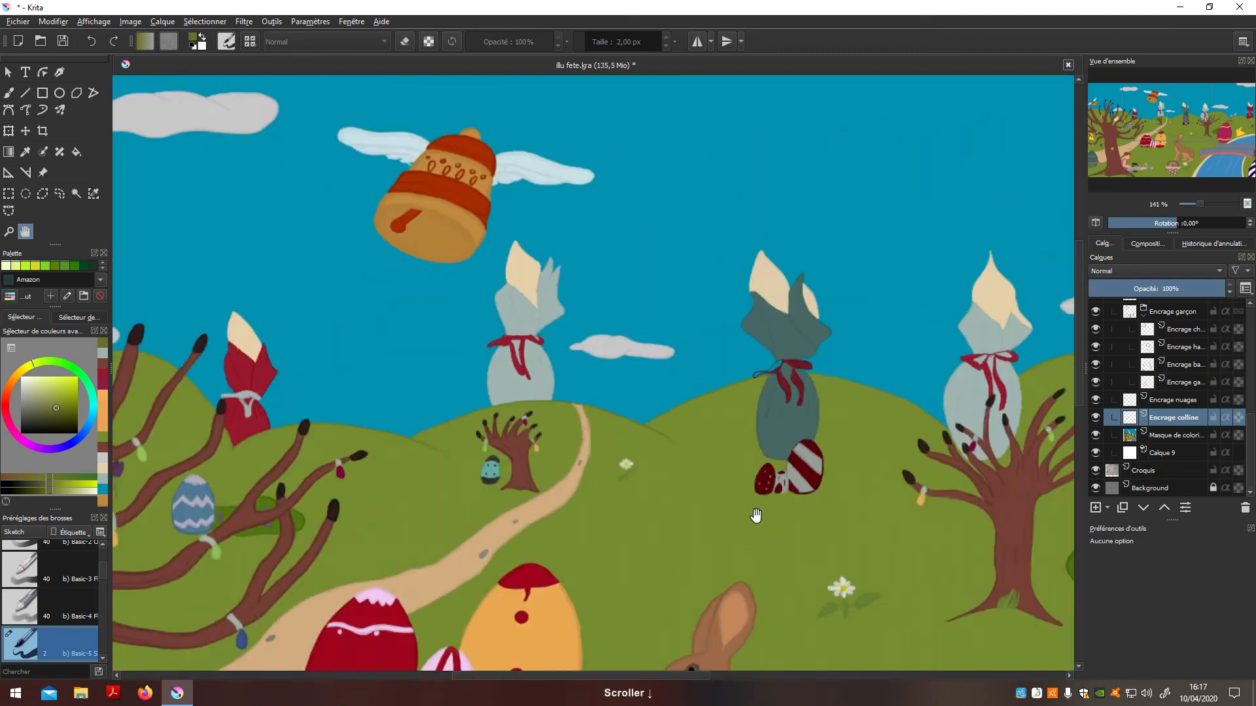
scroll(687, 446, down, 2)
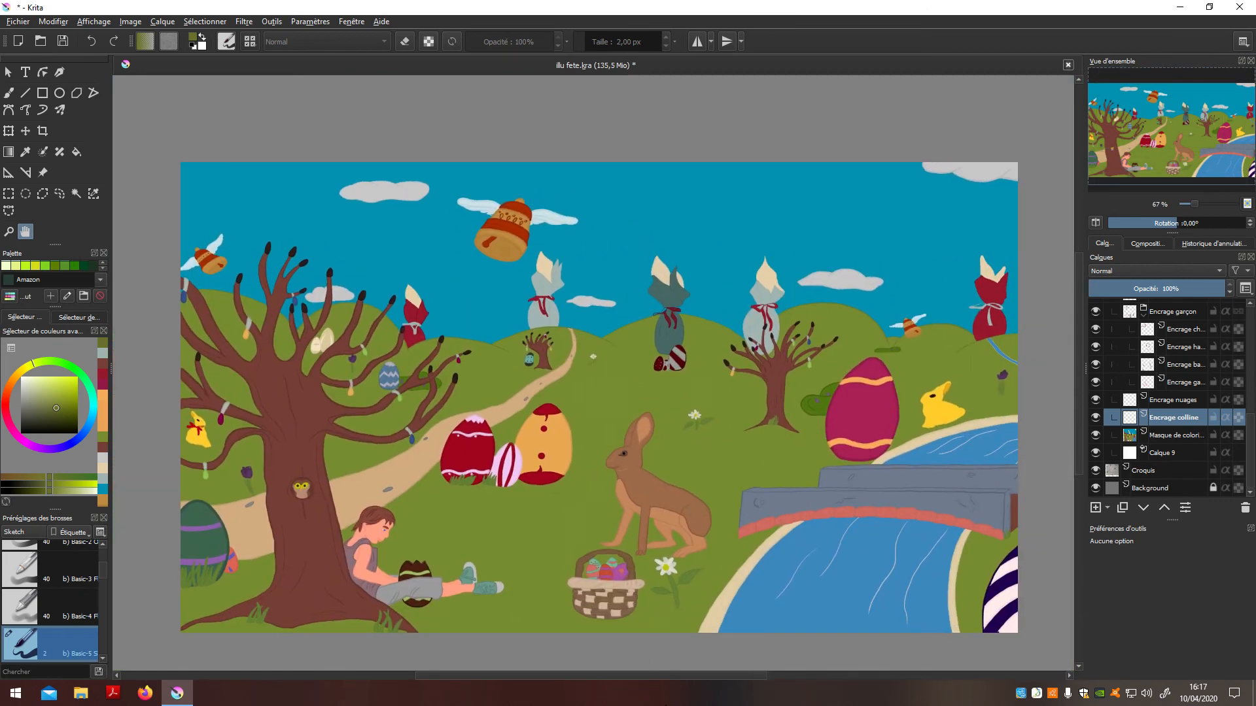